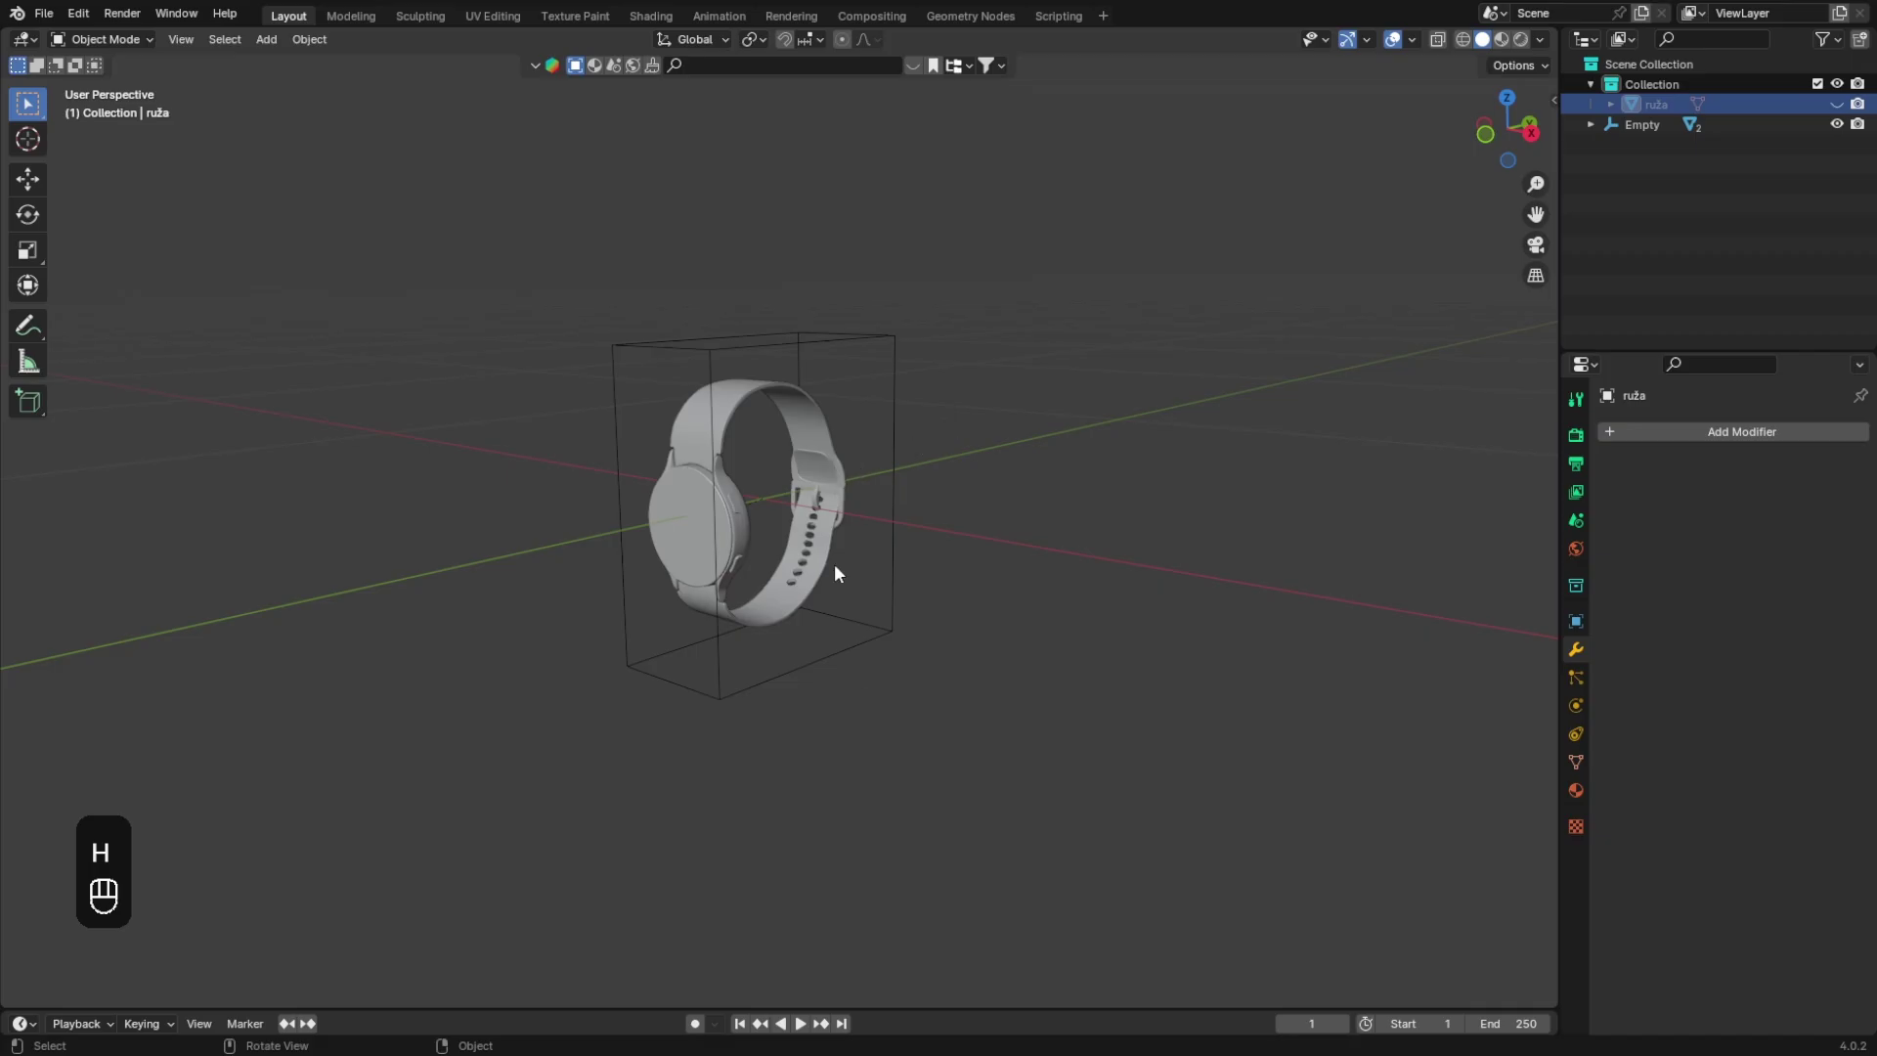
Step: Enlarge the timeline area and change it to the Geometry Node Editor
{"action": "left_click_drag", "start_coordinate": [876, 1006], "coordinate": [928, 420]}
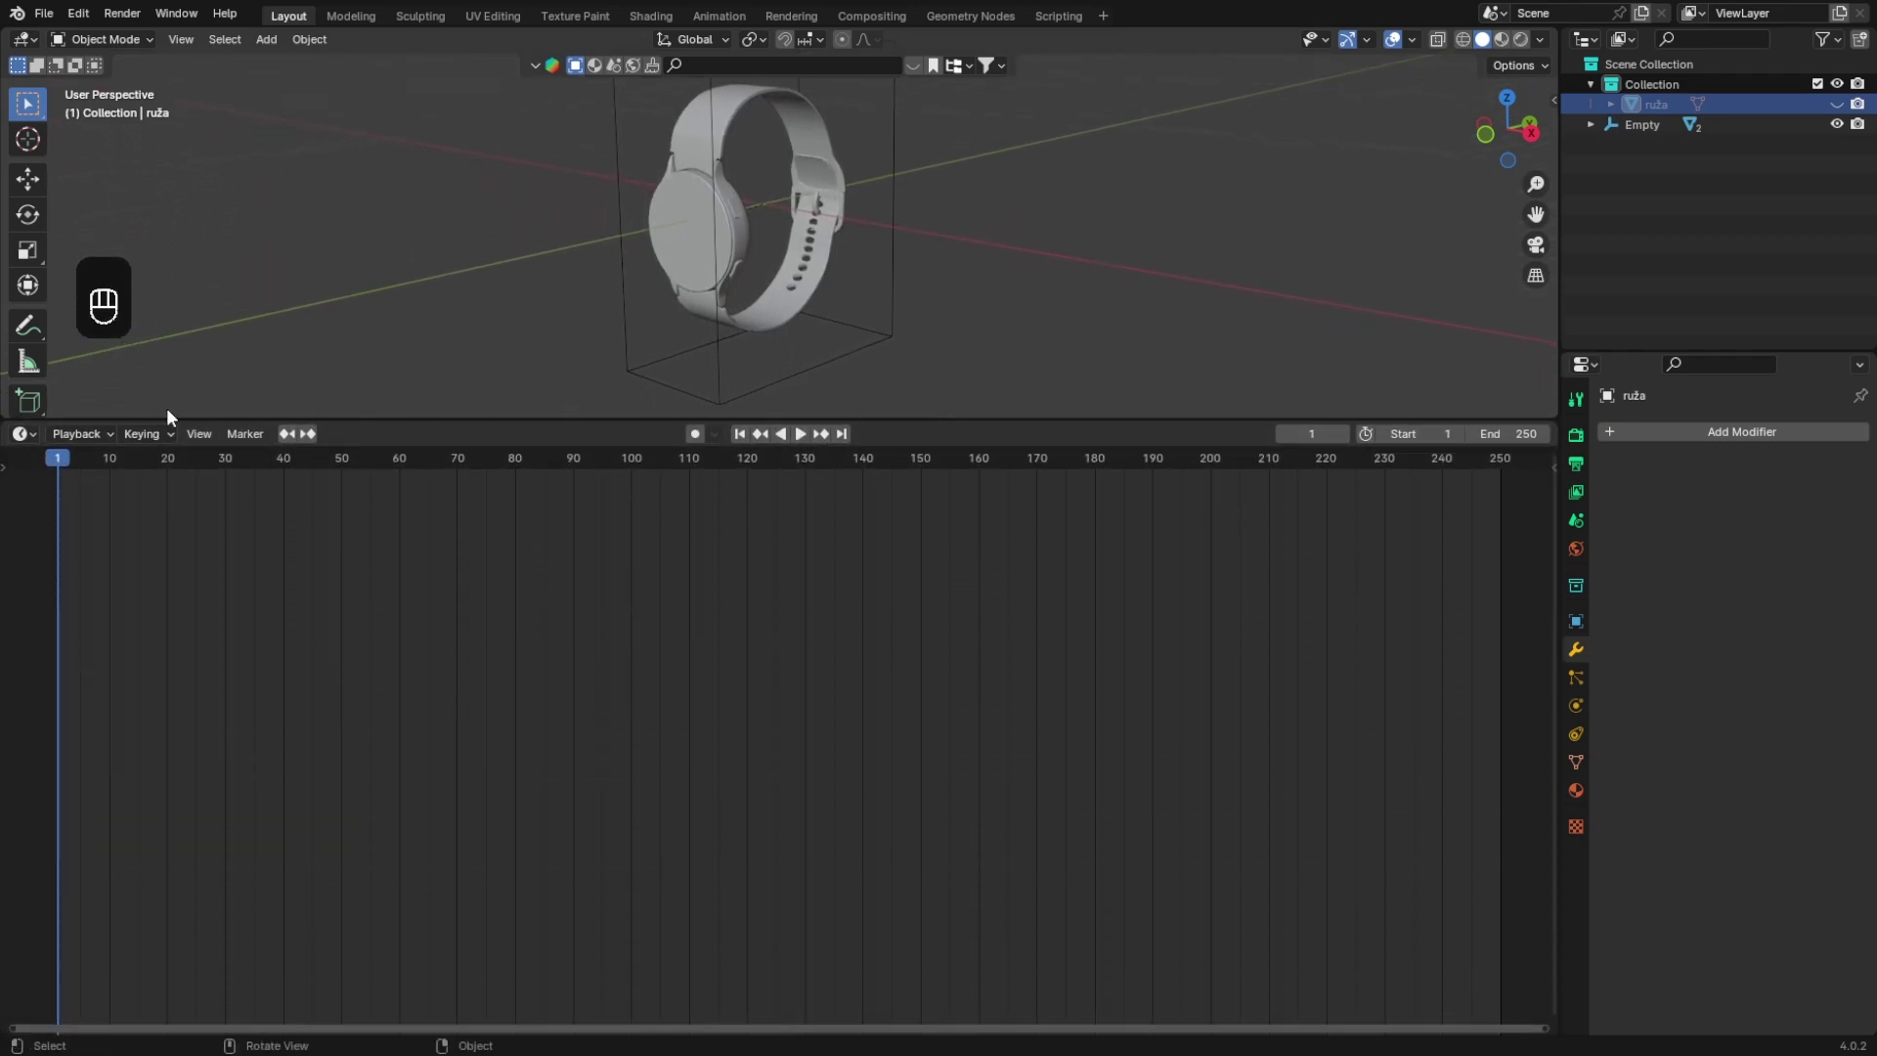
{"action": "left_click", "coordinate": [34, 437]}
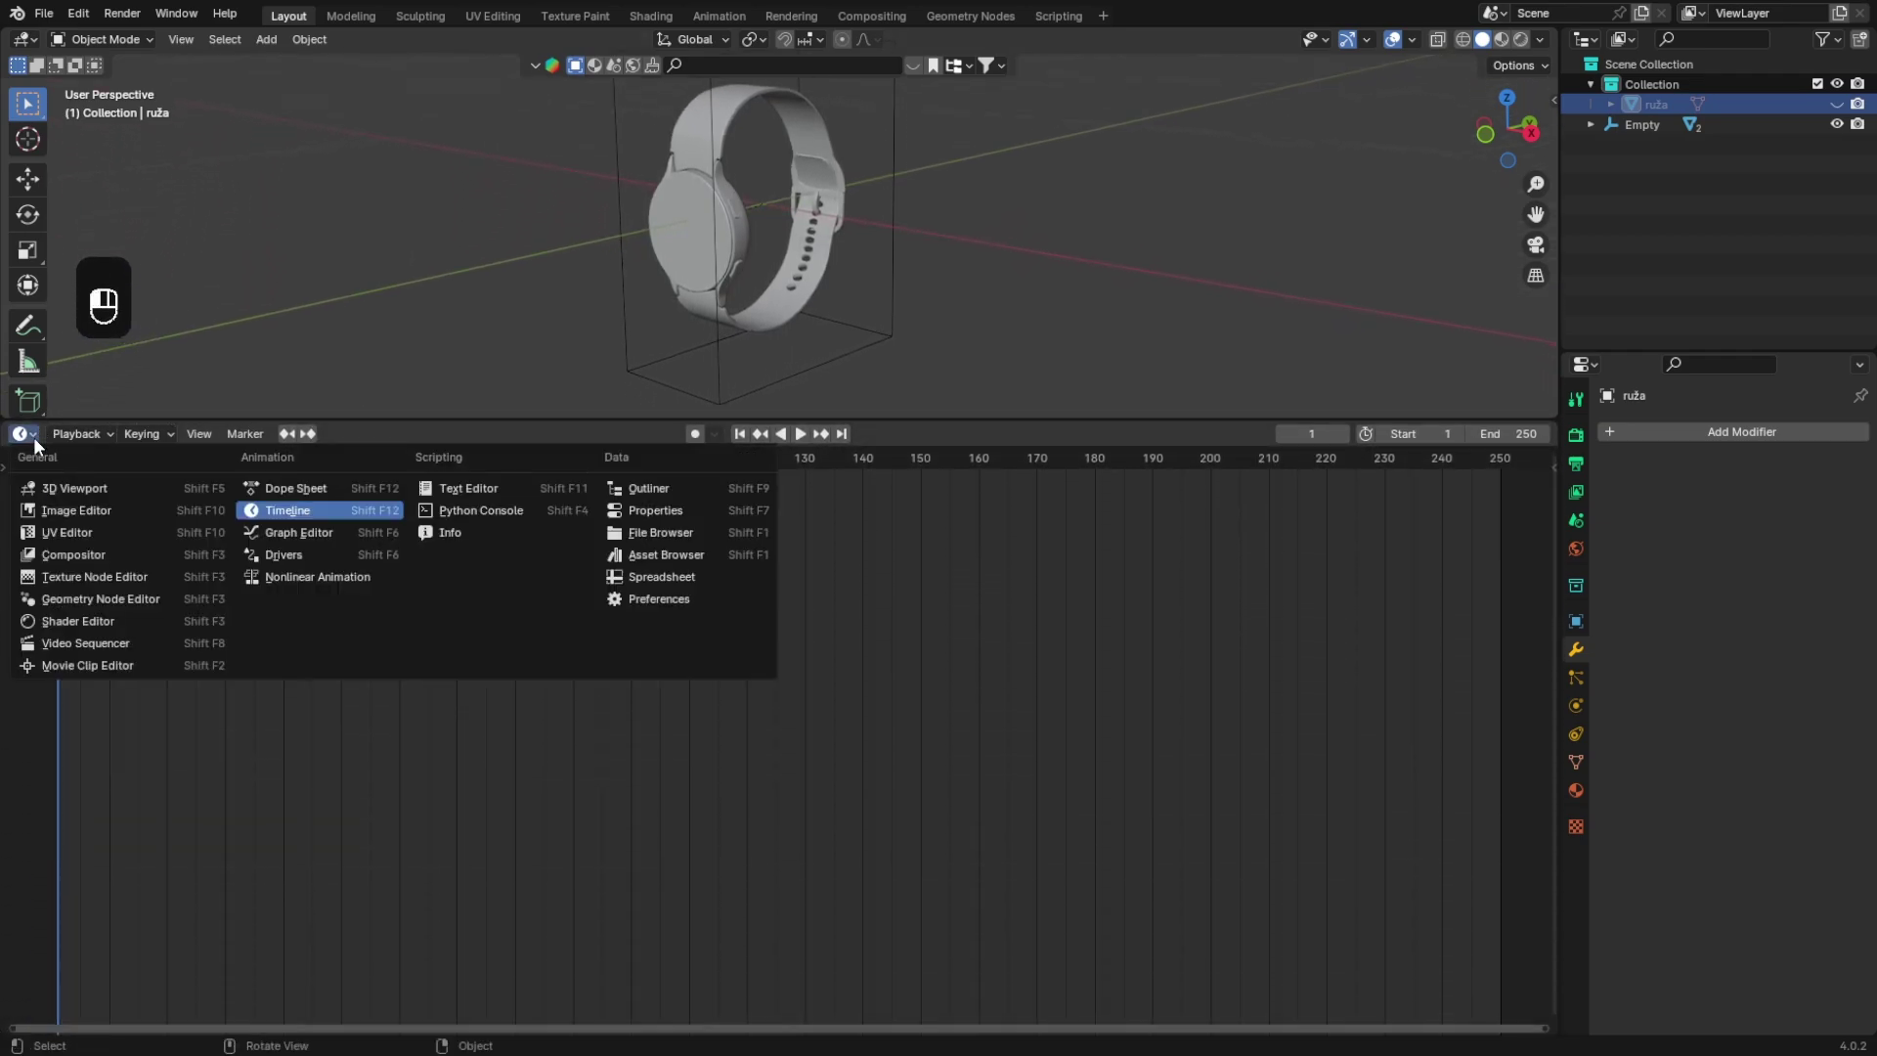
{"action": "left_click", "coordinate": [84, 598]}
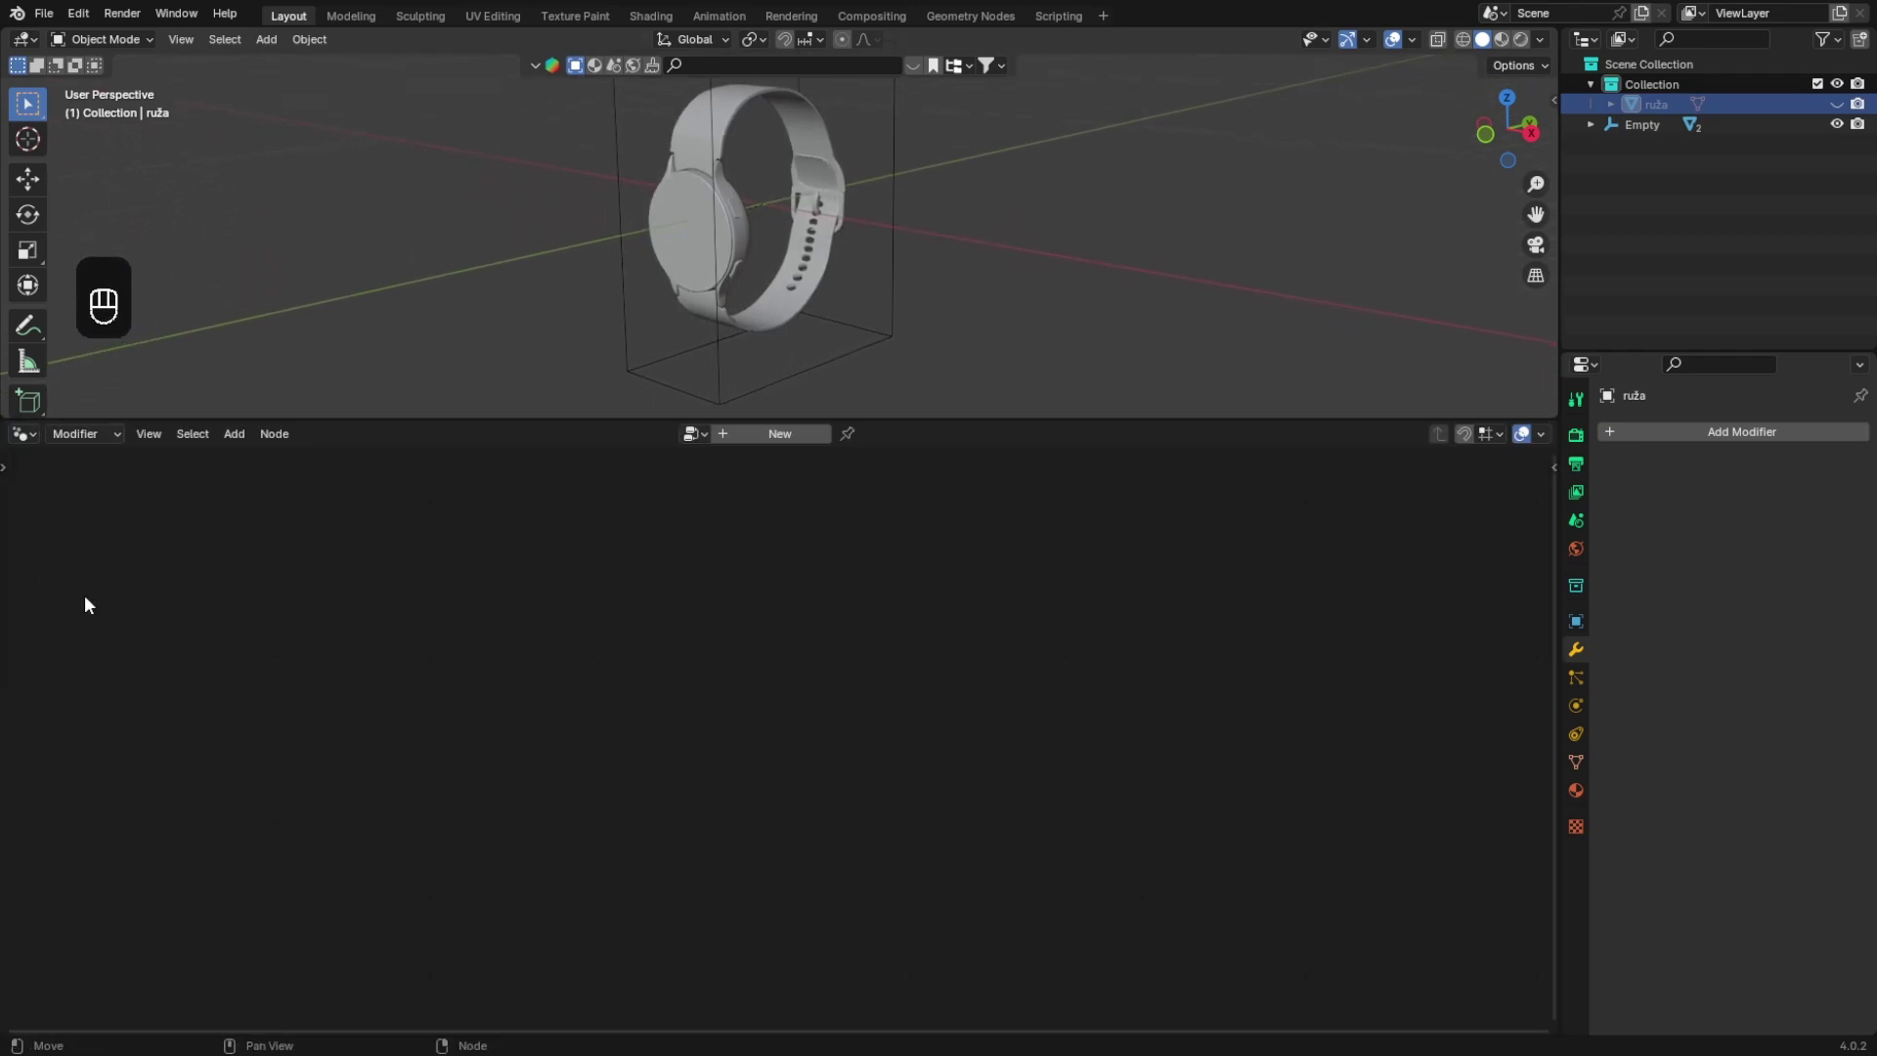
Step: Create a new geometry node tree on the watch strap, pin the tree and deselect the strap
{"action": "left_click", "coordinate": [796, 272]}
{"action": "left_click", "coordinate": [878, 433]}
{"action": "middle_click_drag", "start_coordinate": [423, 623], "coordinate": [846, 745]}
{"action": "scroll", "coordinate": [1039, 362], "scroll_direction": "down", "scroll_amount": 1}
{"action": "scroll", "coordinate": [1042, 347], "scroll_direction": "up", "scroll_amount": 2, "text": "shift"}
{"action": "left_click", "coordinate": [1041, 342]}
{"action": "middle_click_drag", "start_coordinate": [954, 666], "coordinate": [988, 622]}
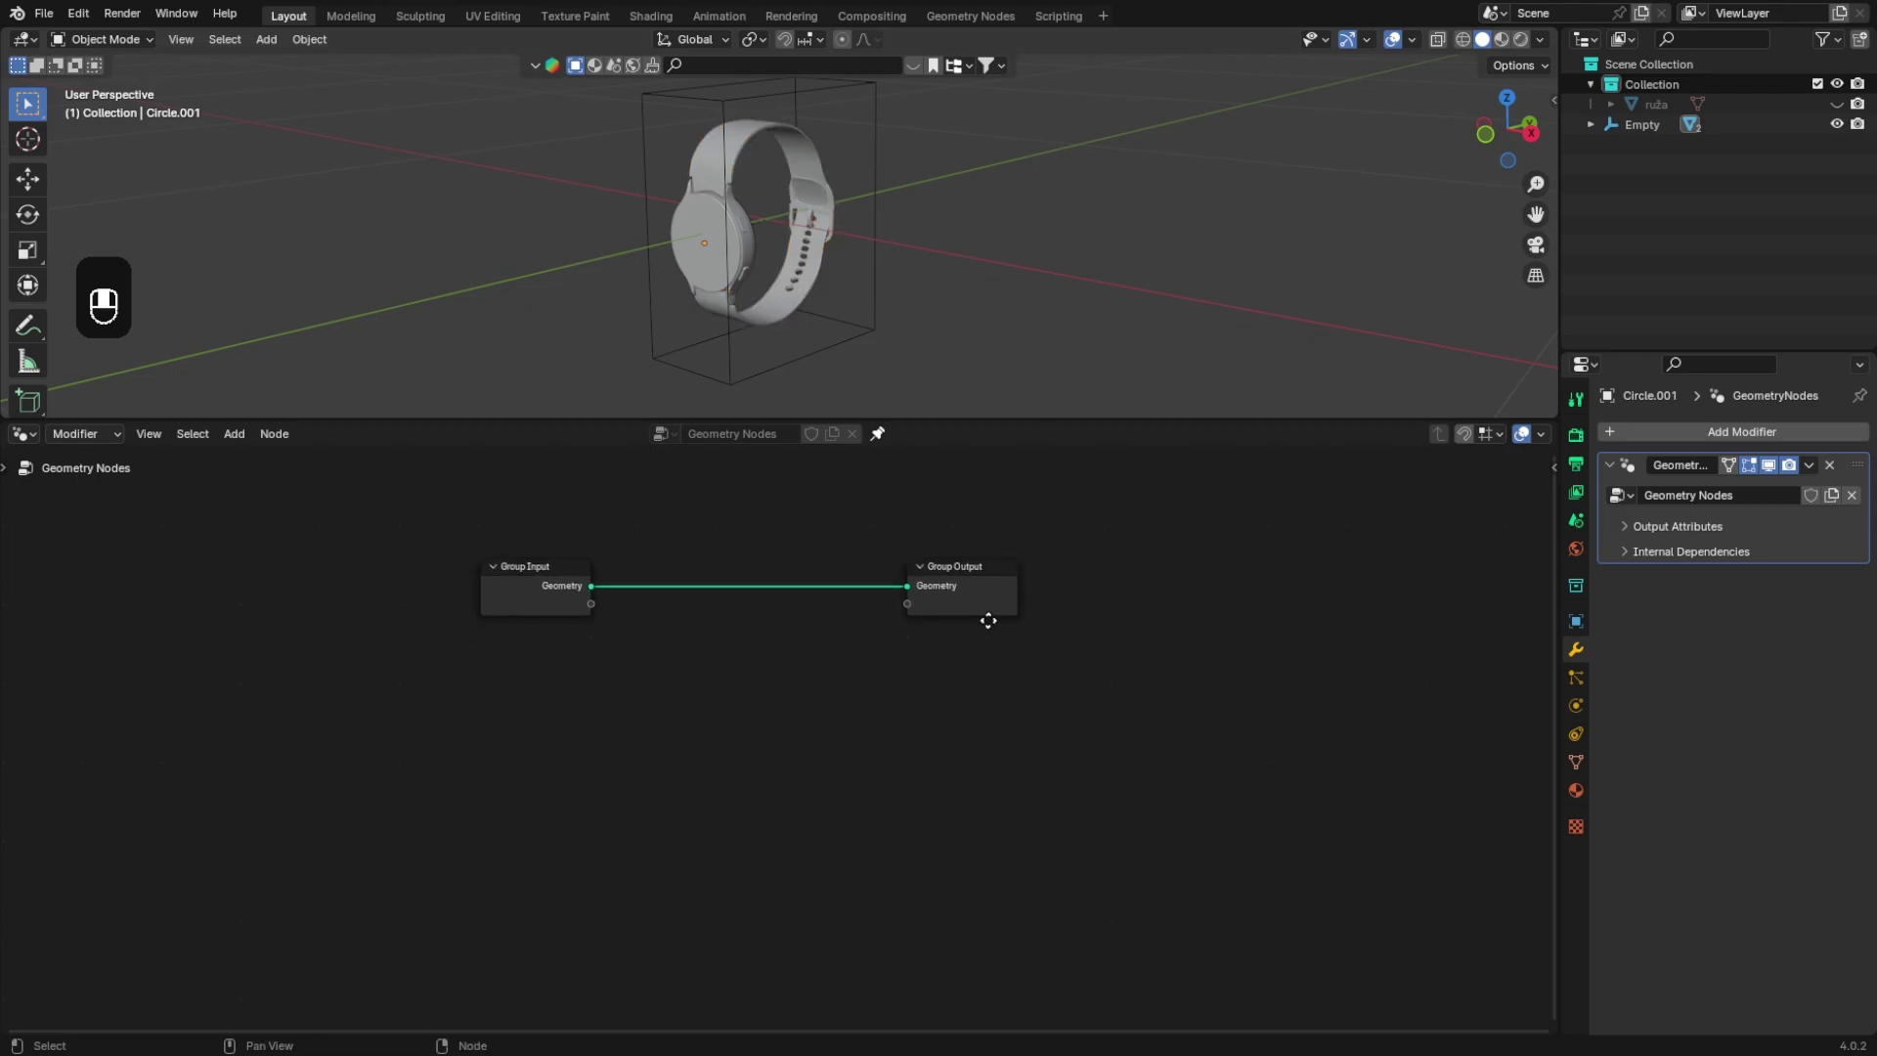
Step: Insert a Distribute Points on Faces node between Group Input and Group Output, and lower the Group Input node
{"action": "scroll", "coordinate": [834, 716], "scroll_direction": "up", "scroll_amount": 1}
{"action": "key", "text": "shift+a"}
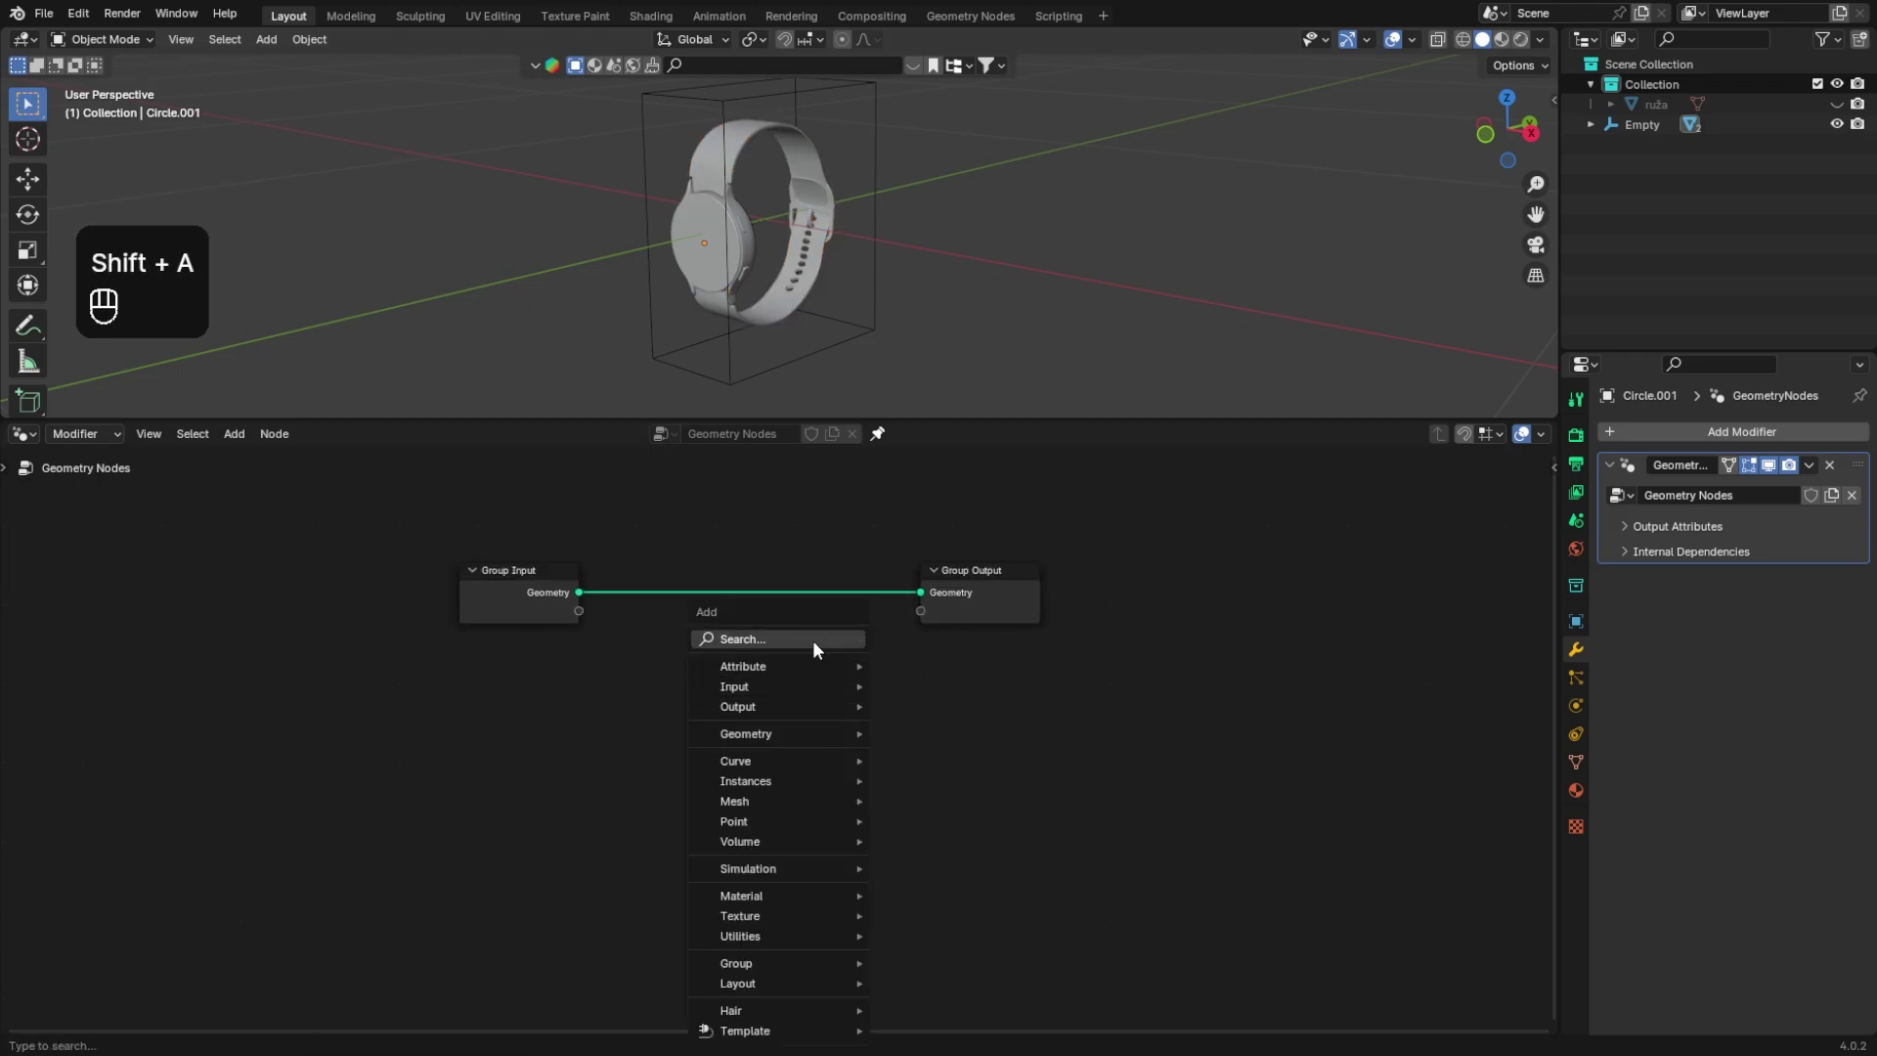
{"action": "type", "text": "distribu"}
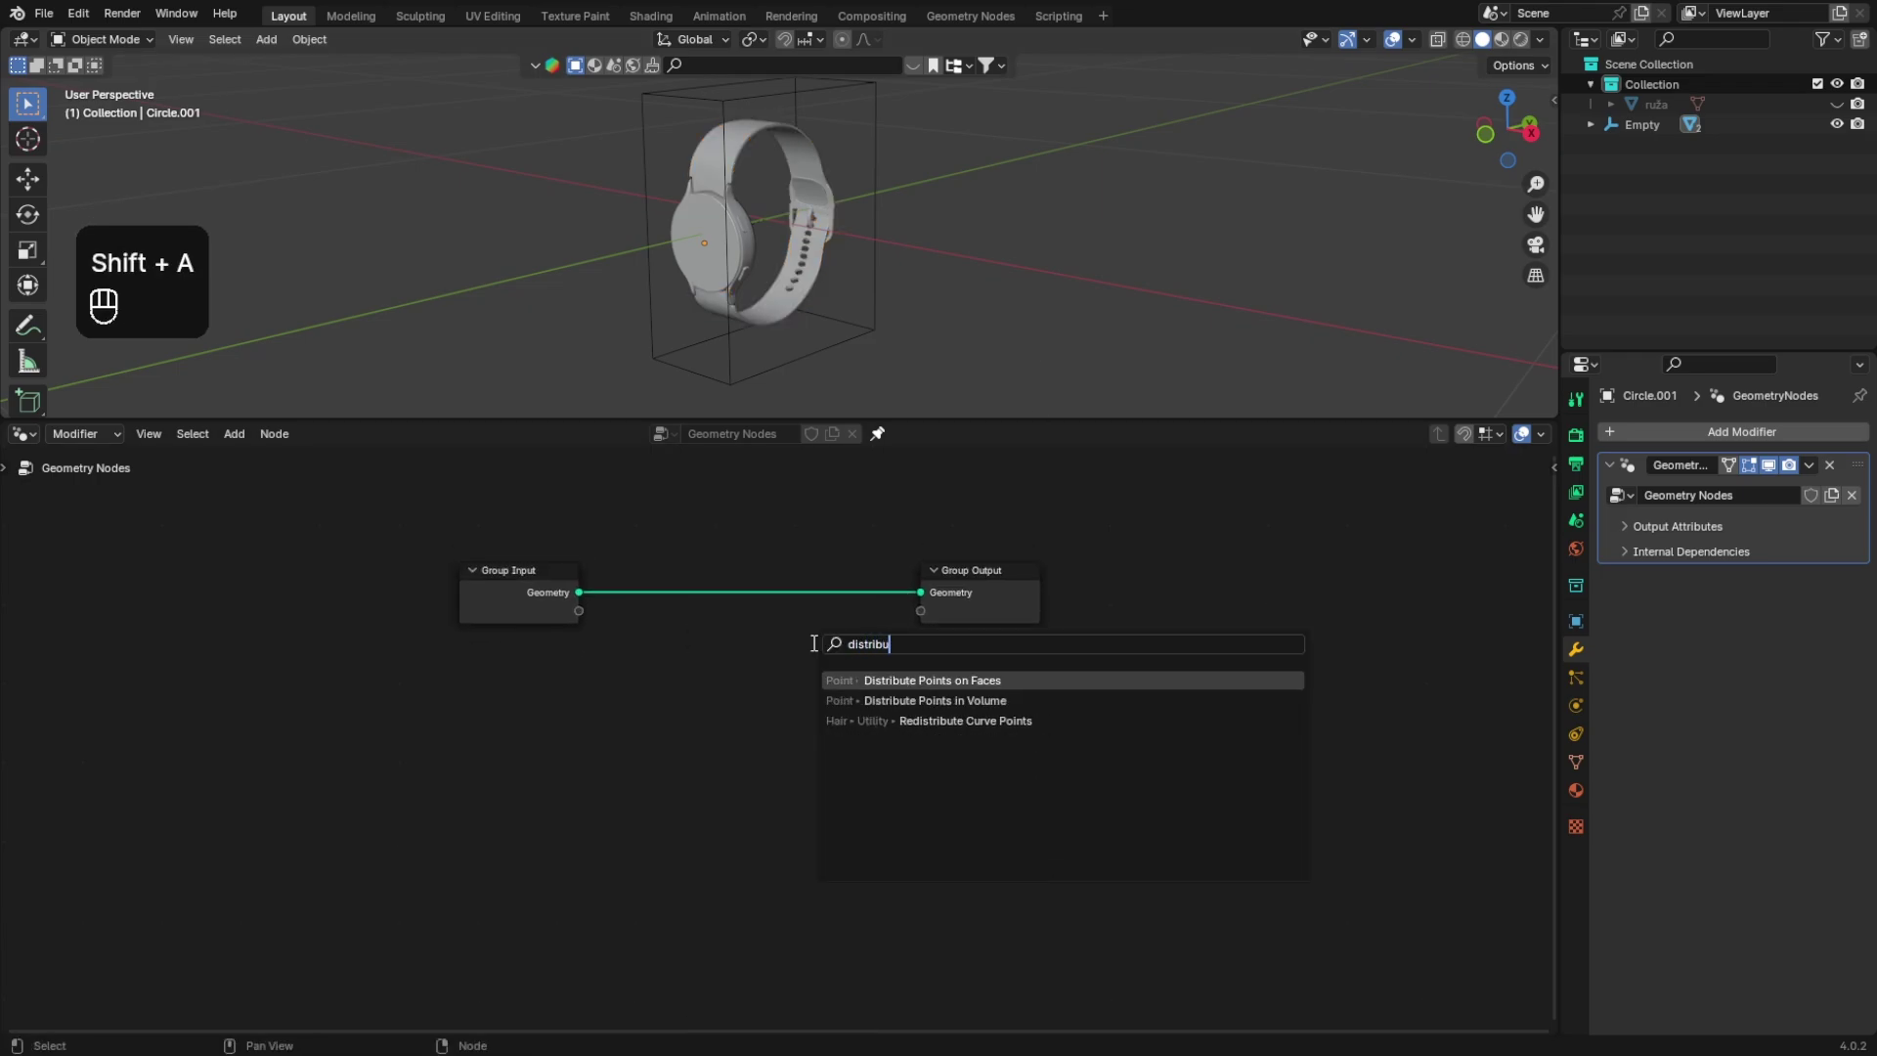
{"action": "type", "text": "te"}
{"action": "key", "text": "Return"}
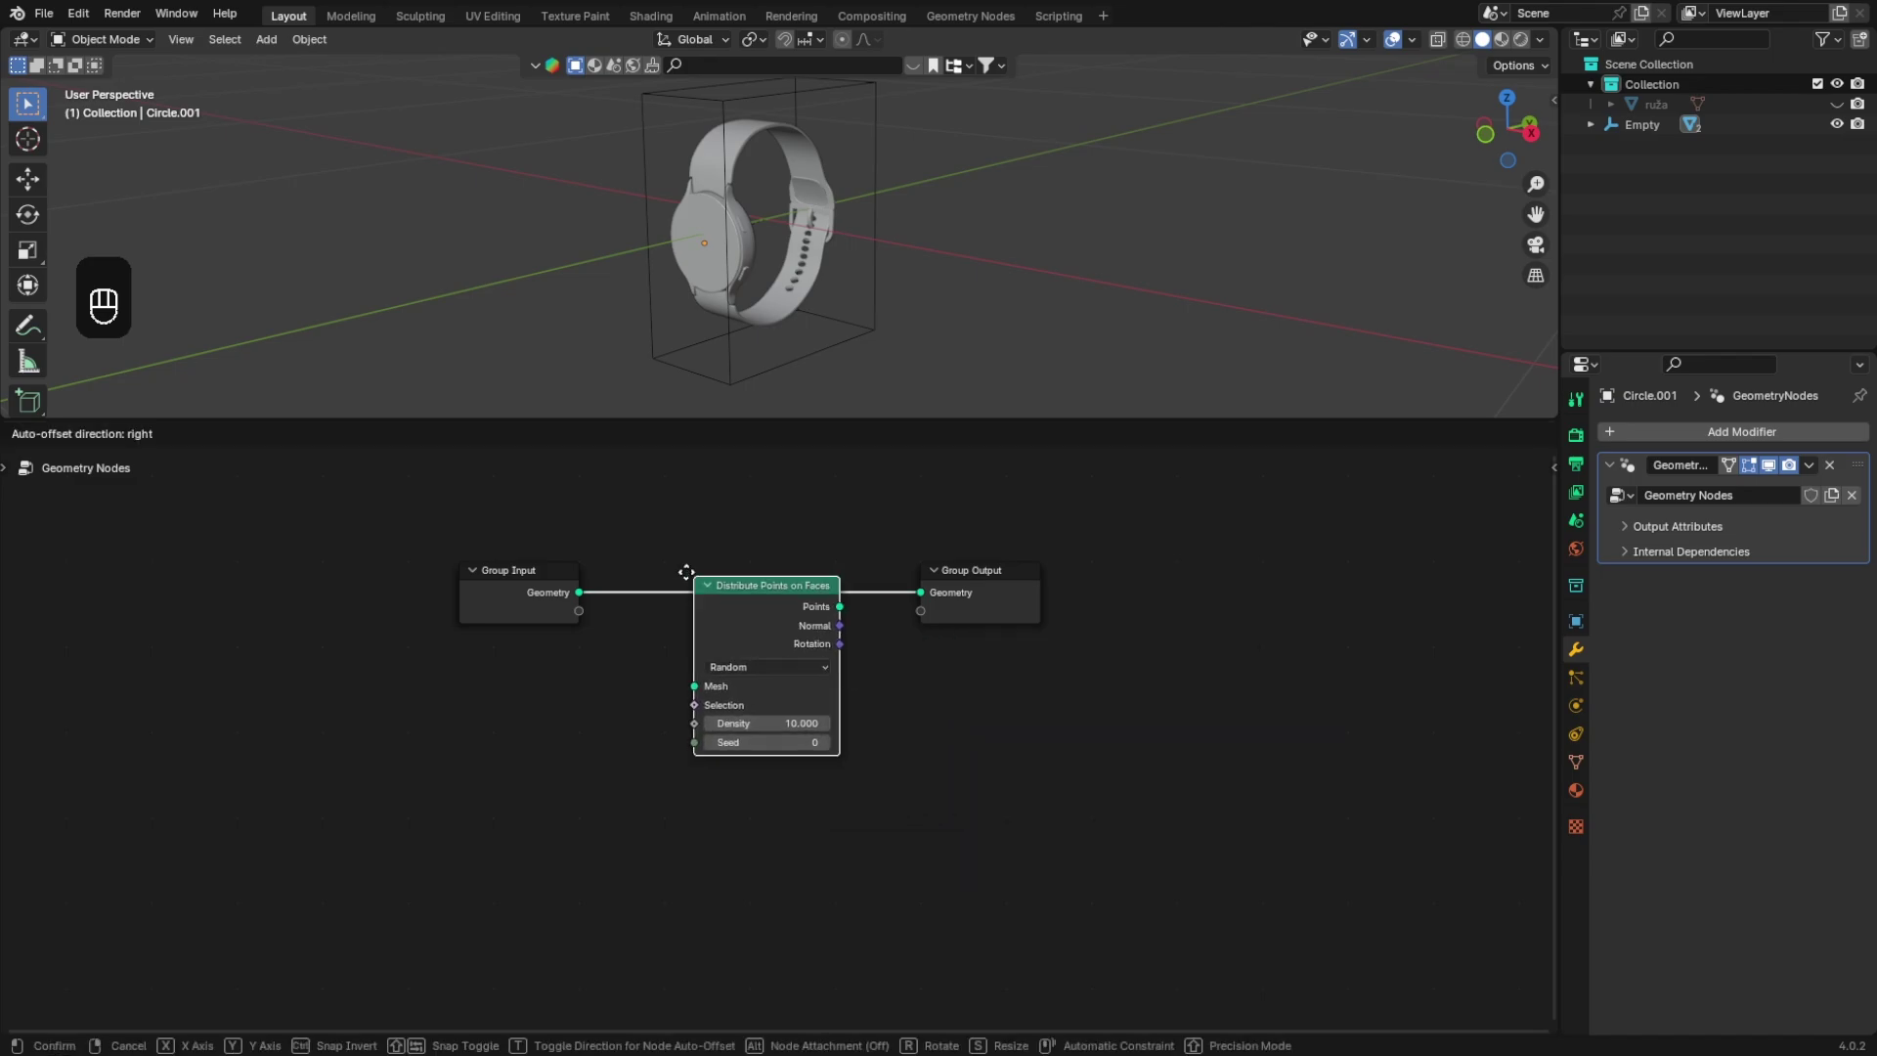
{"action": "left_click", "coordinate": [630, 589]}
{"action": "left_click_drag", "start_coordinate": [513, 602], "coordinate": [497, 677]}
Step: Move Group Output farther away and insert an Instance on Points node on the link from Distribute Points on Faces
{"action": "left_click", "coordinate": [929, 610]}
{"action": "key", "text": "g"}
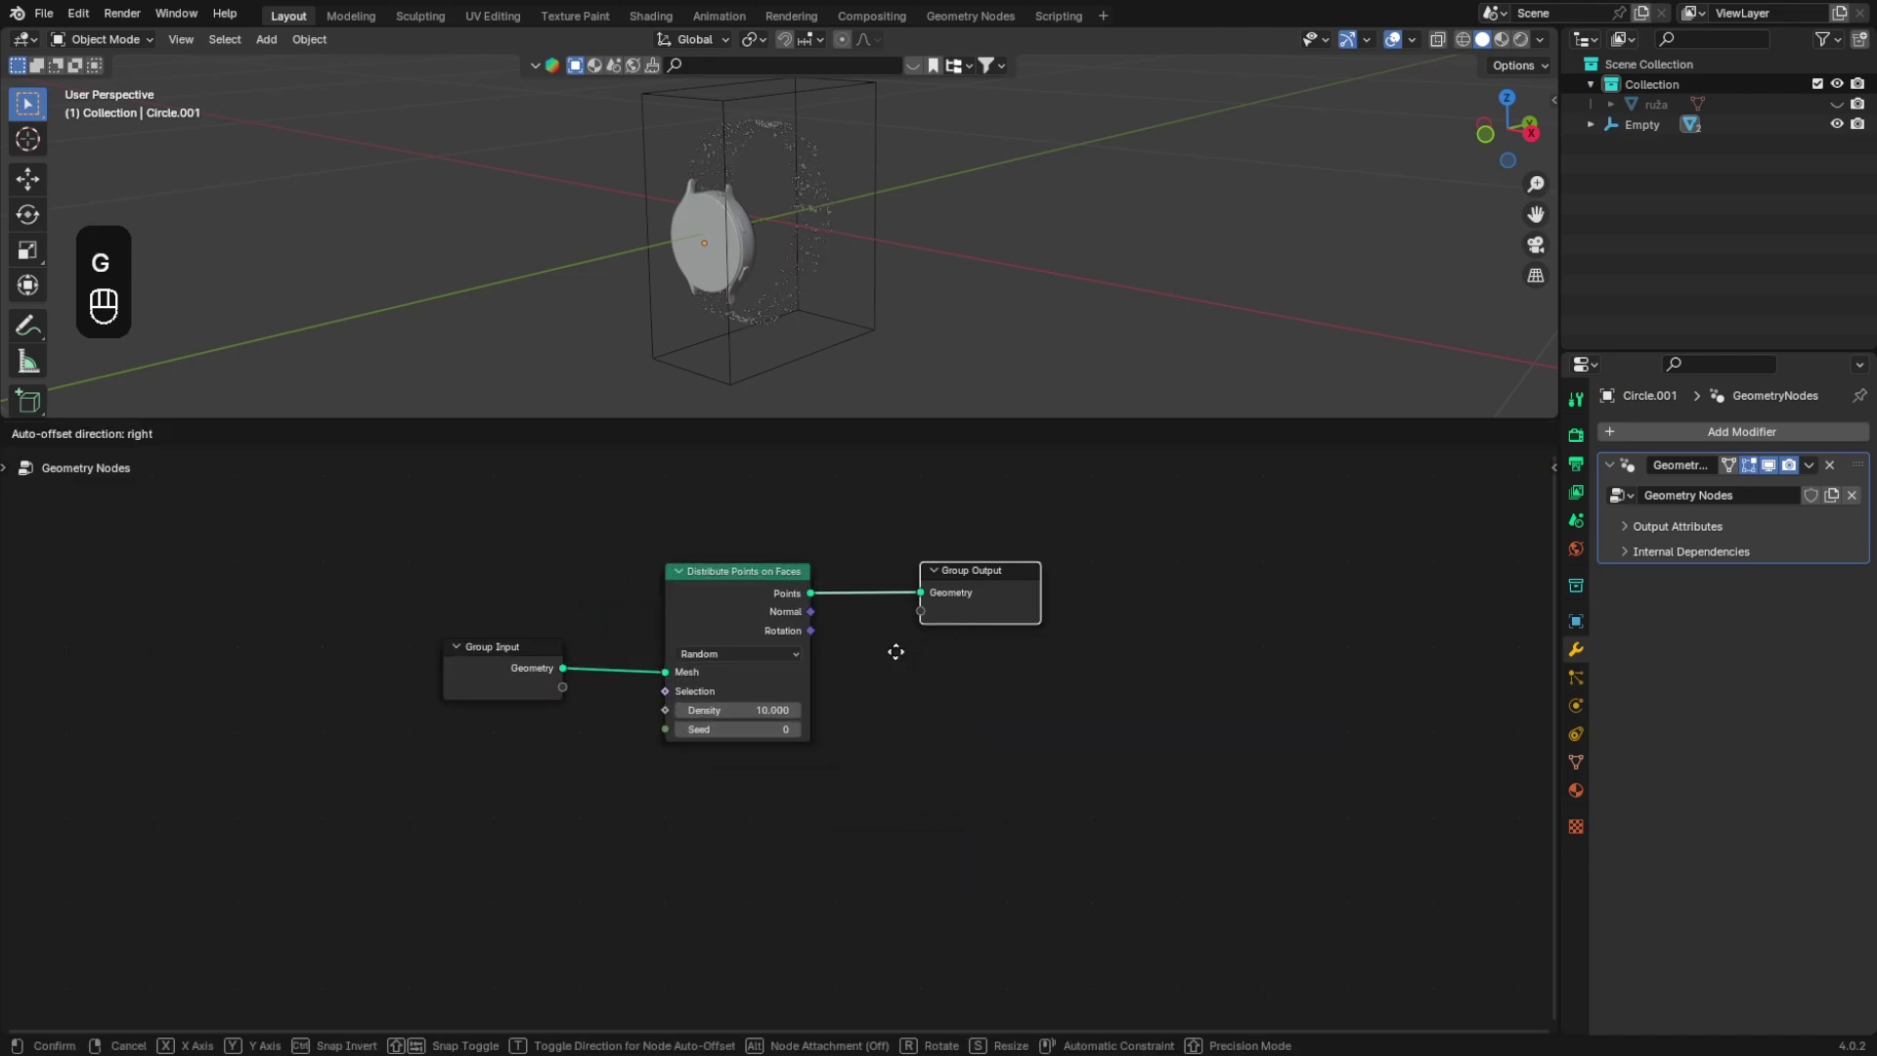
{"action": "left_click", "coordinate": [1233, 645]}
{"action": "key", "text": "shift+a"}
{"action": "left_click", "coordinate": [1064, 643]}
{"action": "type", "text": "instance point"}
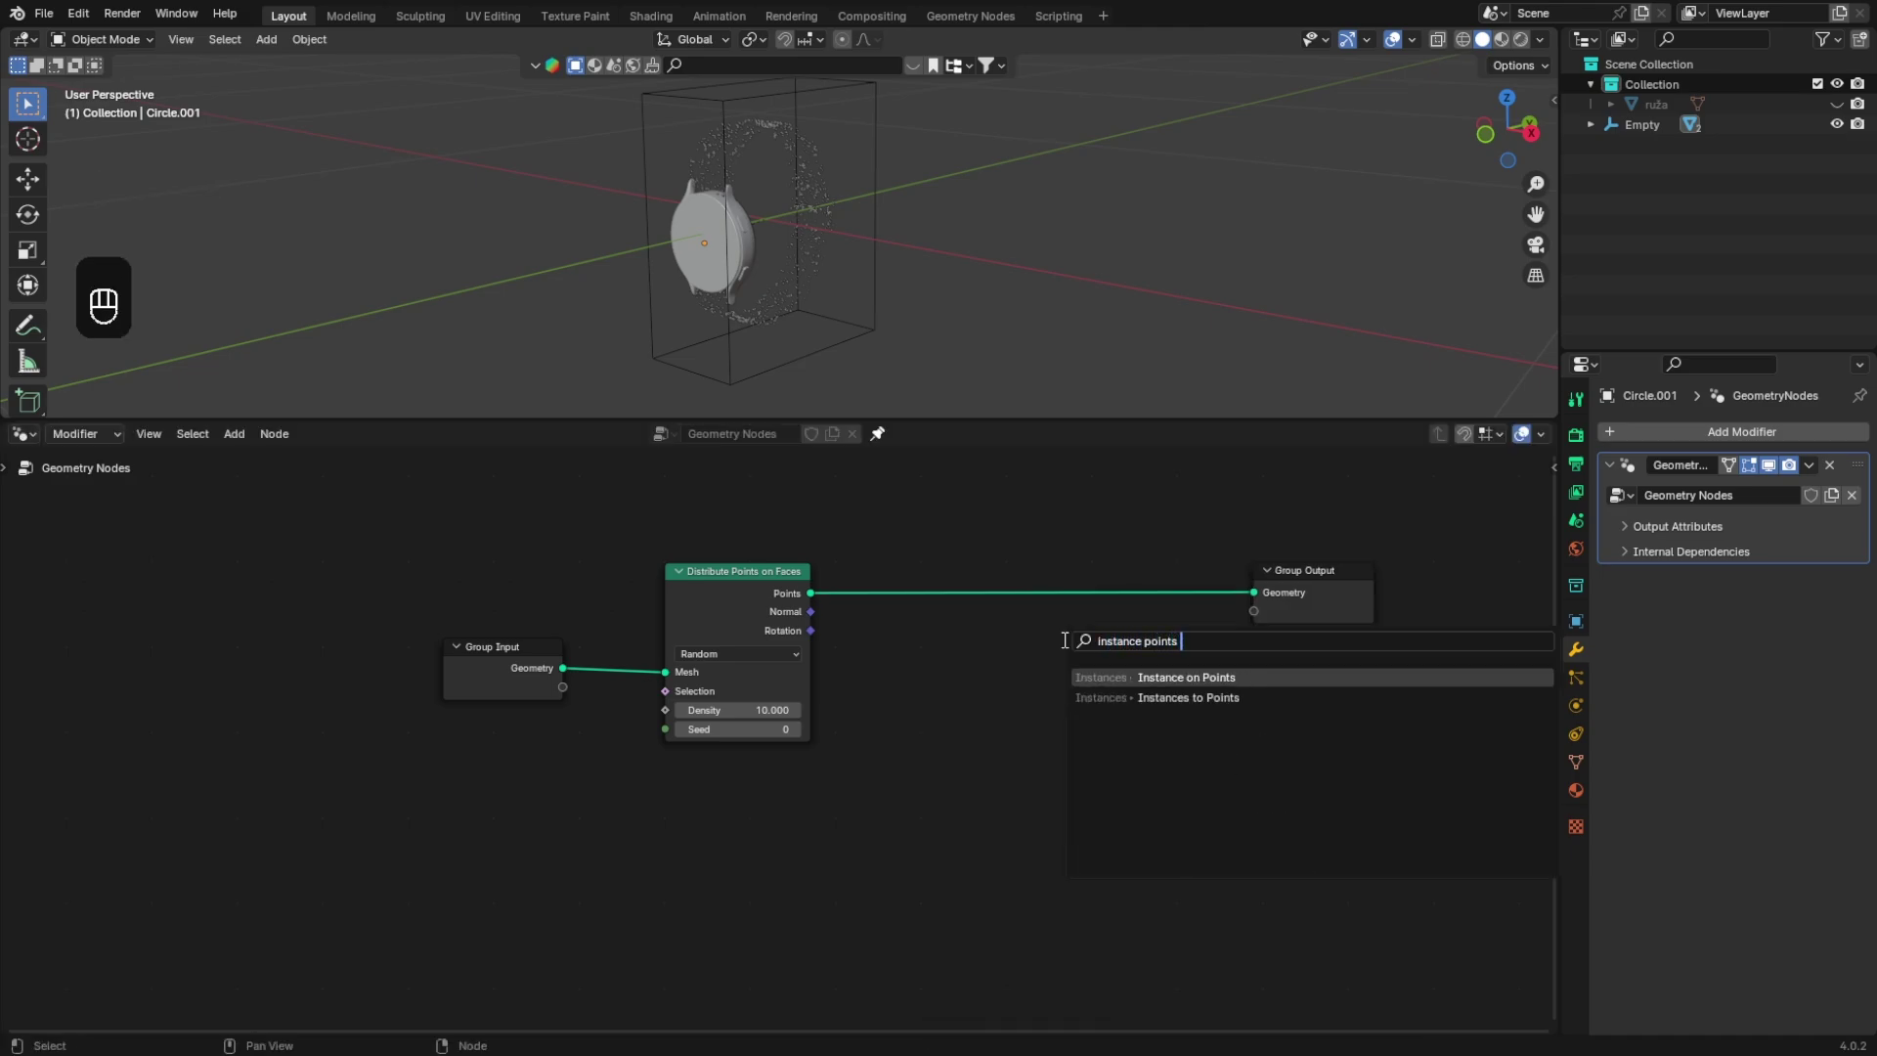
{"action": "type", "text": "s"}
{"action": "key", "text": "Return"}
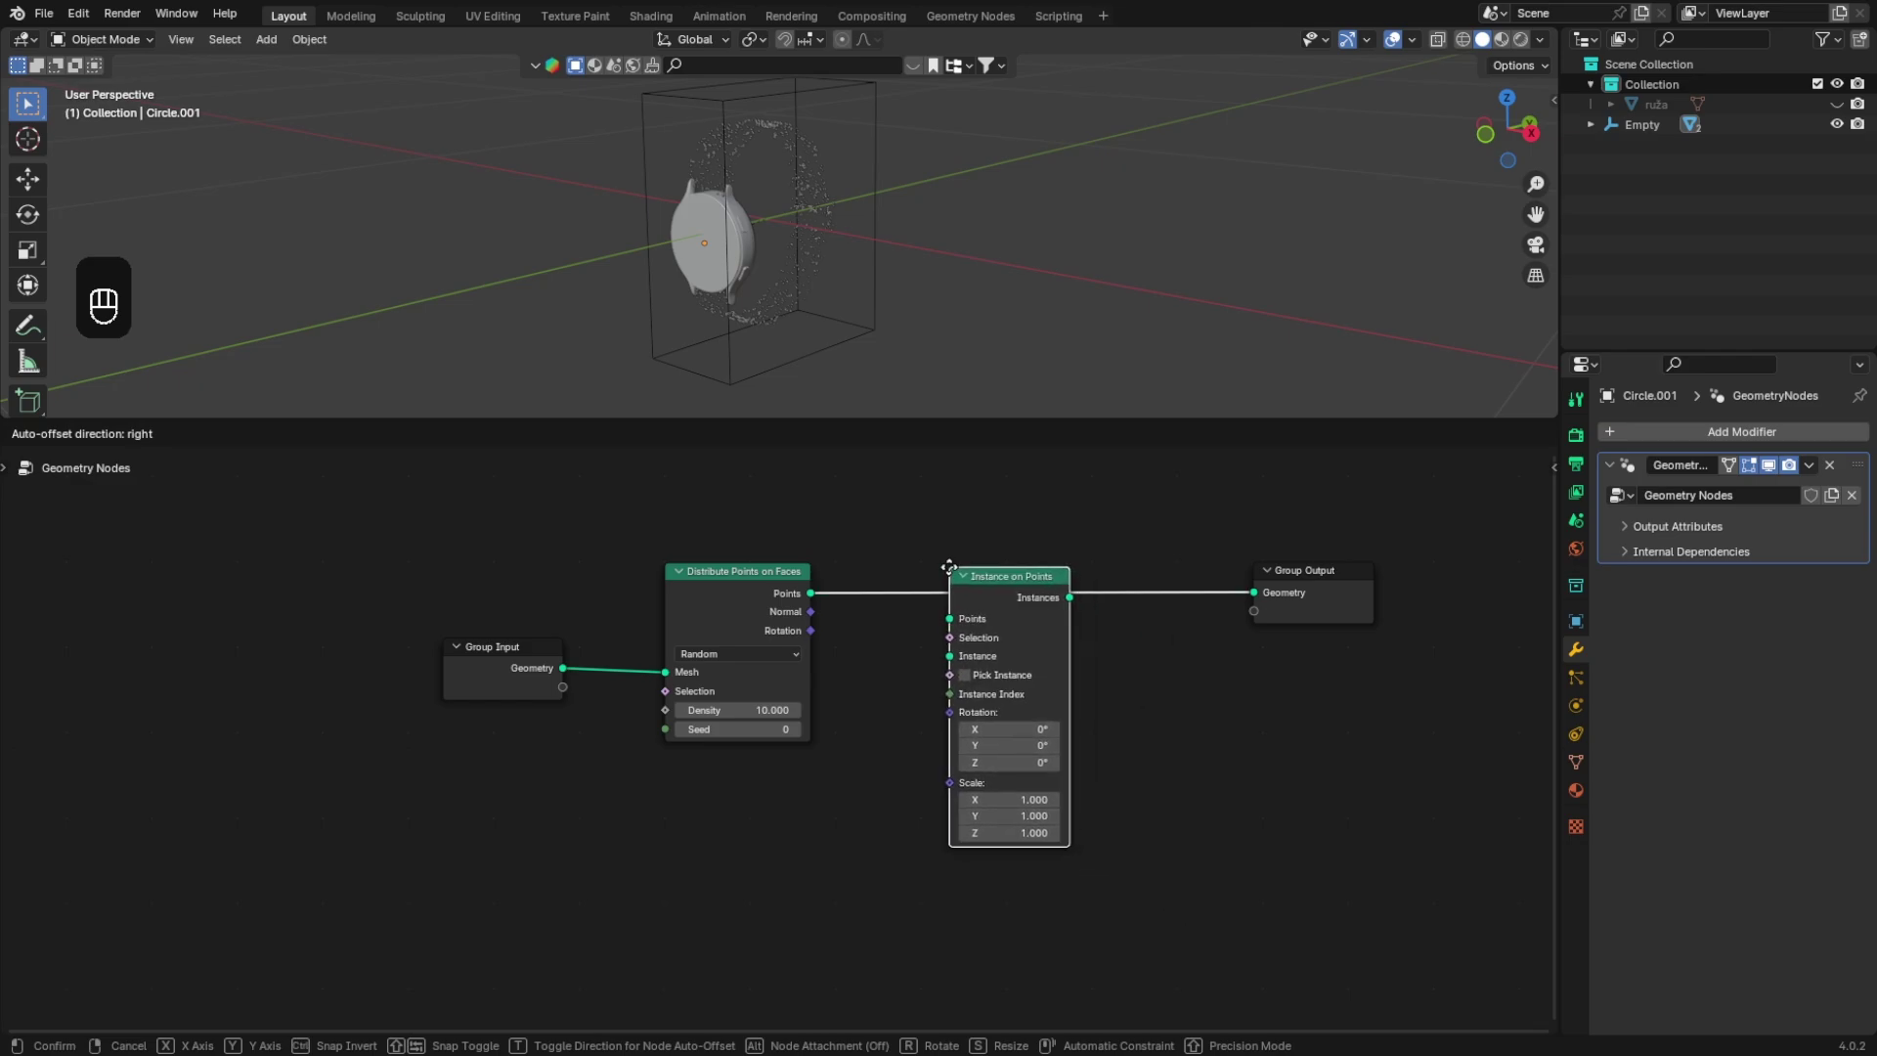
{"action": "left_click", "coordinate": [950, 575]}
Step: Reposition the Instance on Points and Group Output nodes, leaving a wide gap after Distribute Points on Faces
{"action": "left_click_drag", "start_coordinate": [985, 608], "coordinate": [989, 579]}
{"action": "left_click_drag", "start_coordinate": [1332, 591], "coordinate": [1366, 569]}
{"action": "left_click", "coordinate": [1035, 596]}
{"action": "key", "text": "g"}
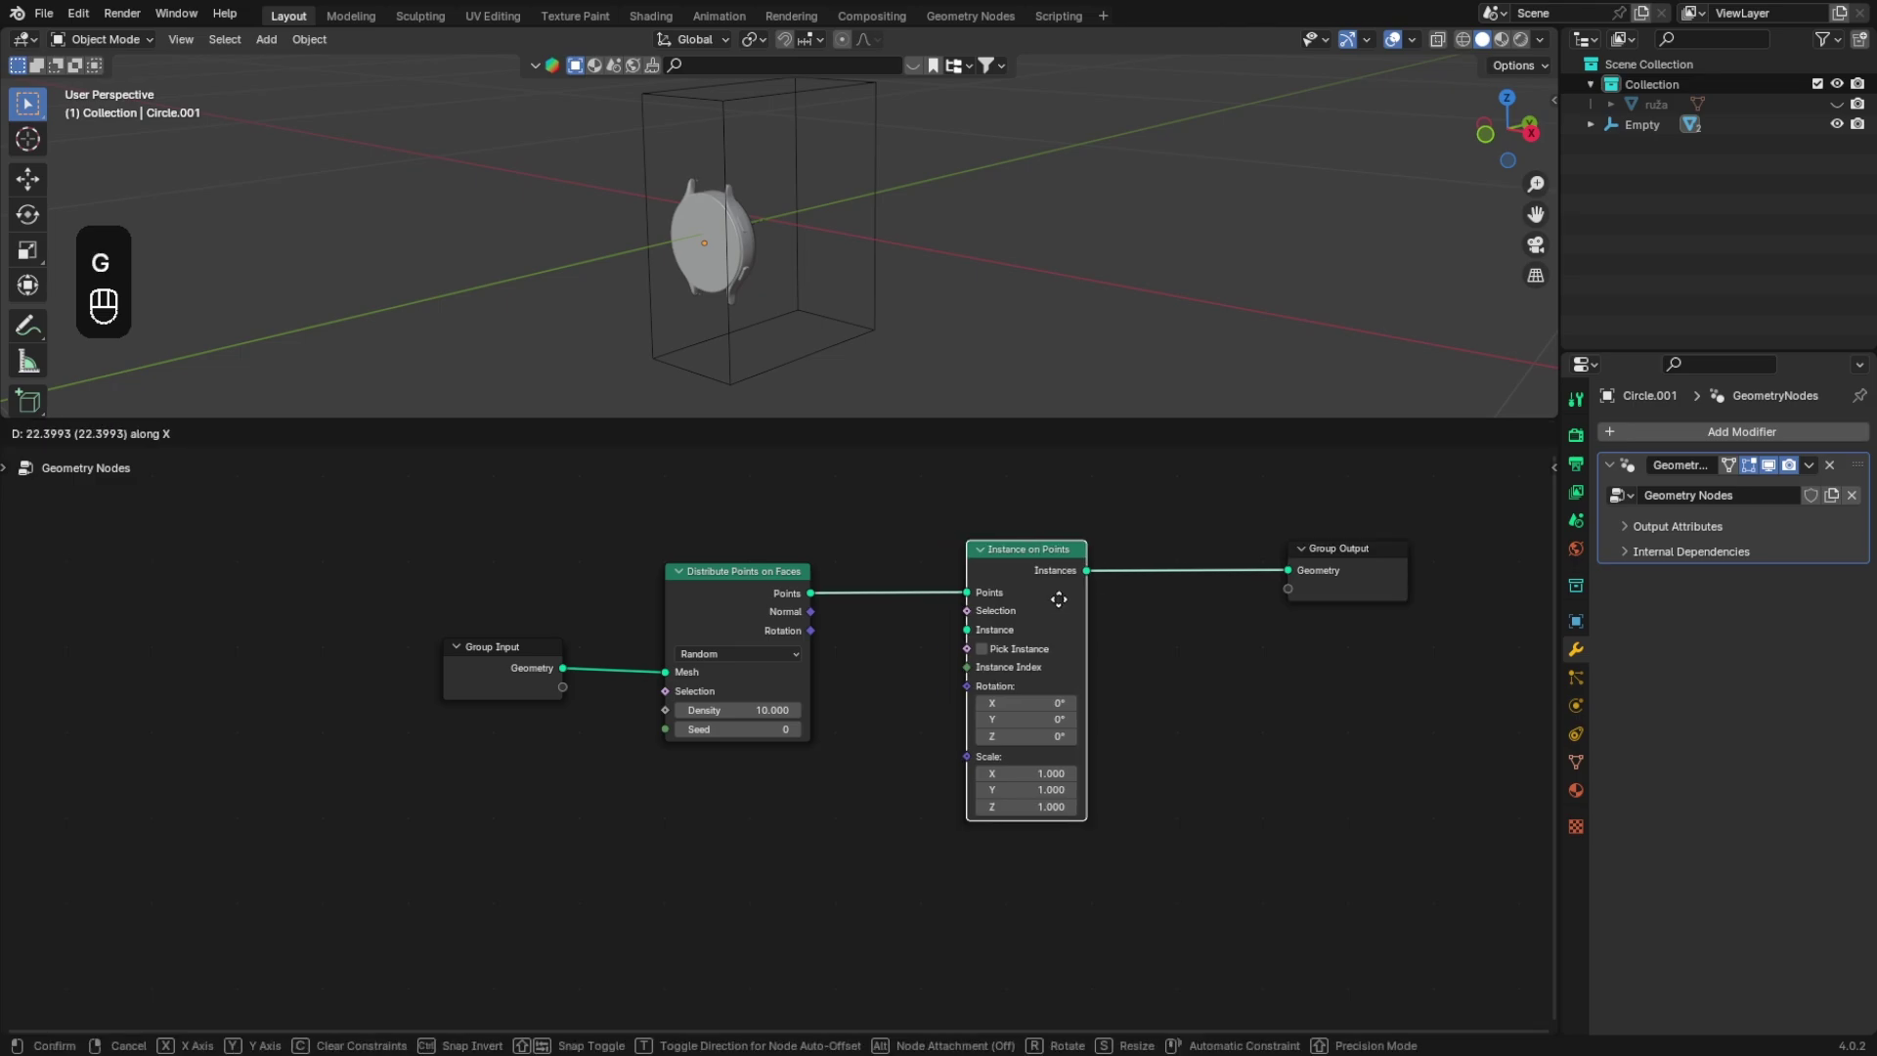
{"action": "left_click", "coordinate": [1161, 582]}
{"action": "left_click", "coordinate": [954, 729]}
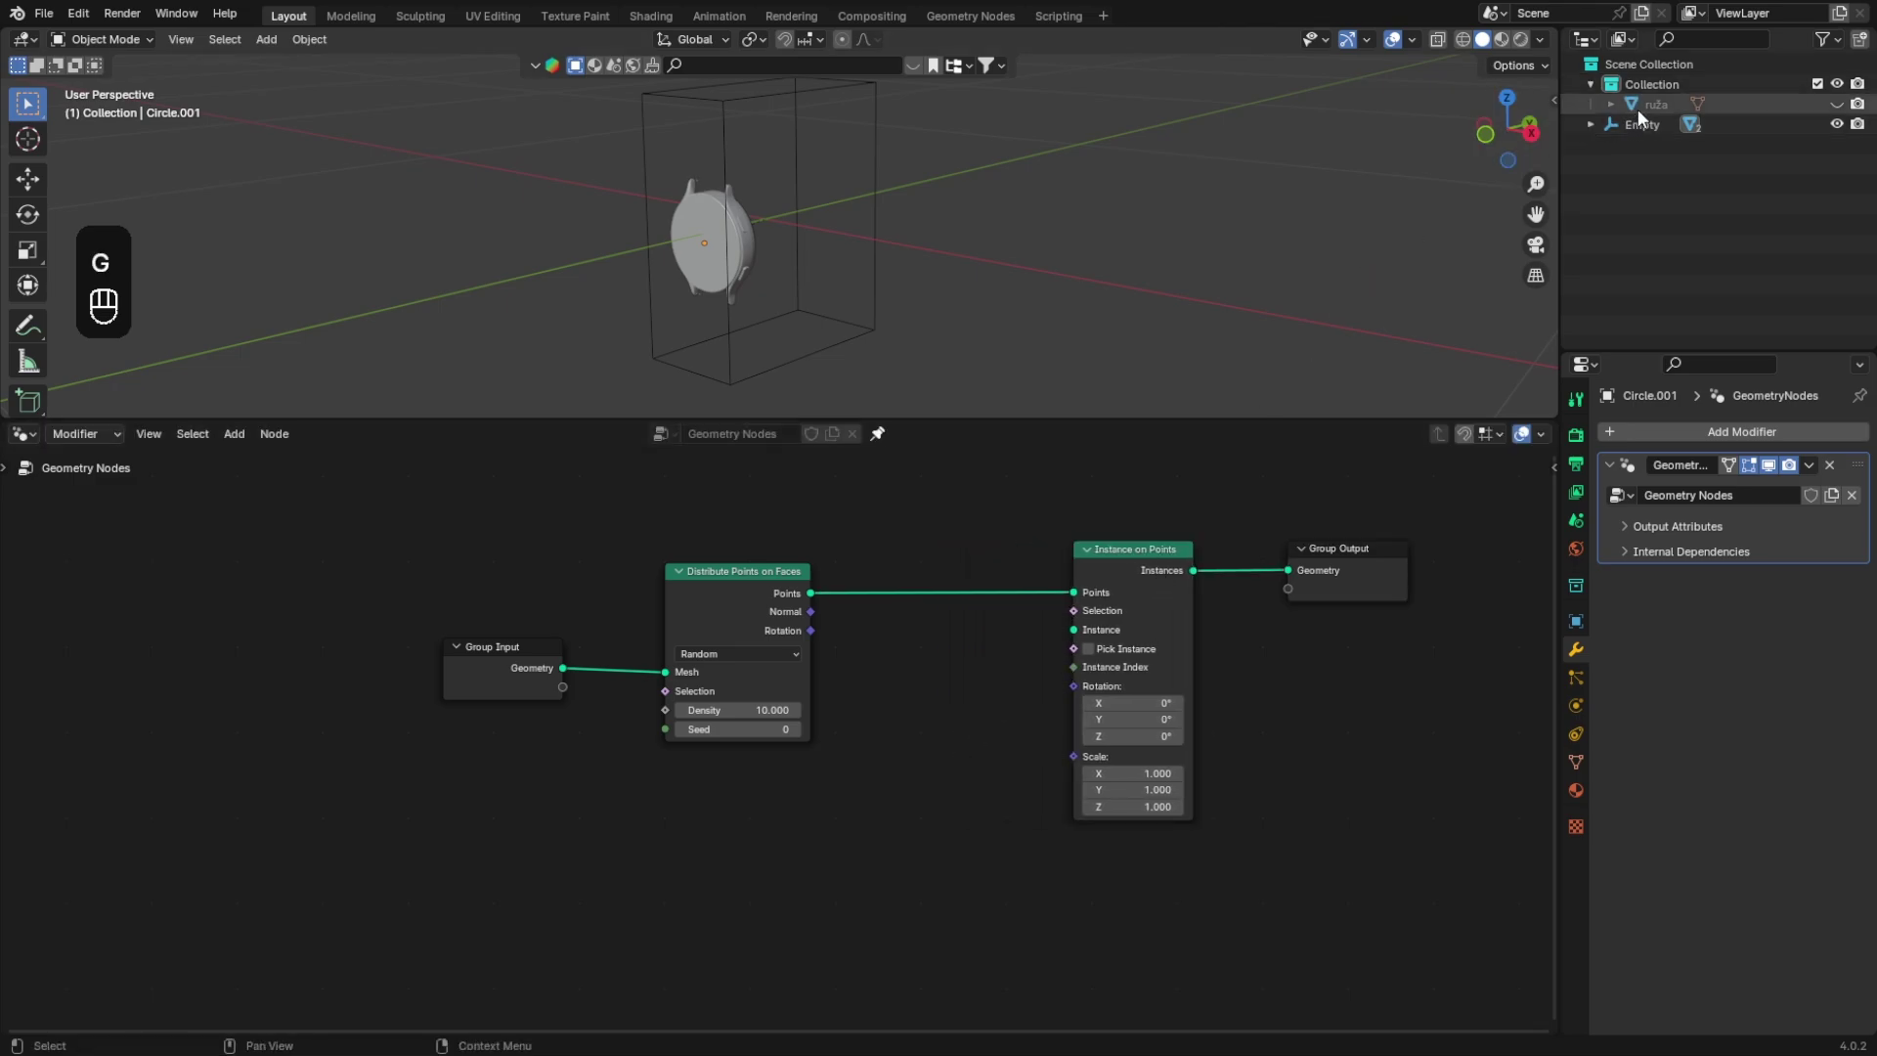
Step: Add the ruža object as an Object Info node and connect its Geometry to the Instance input of Instance on Points
{"action": "left_click_drag", "start_coordinate": [1654, 102], "coordinate": [989, 695]}
{"action": "left_click_drag", "start_coordinate": [728, 784], "coordinate": [715, 792]}
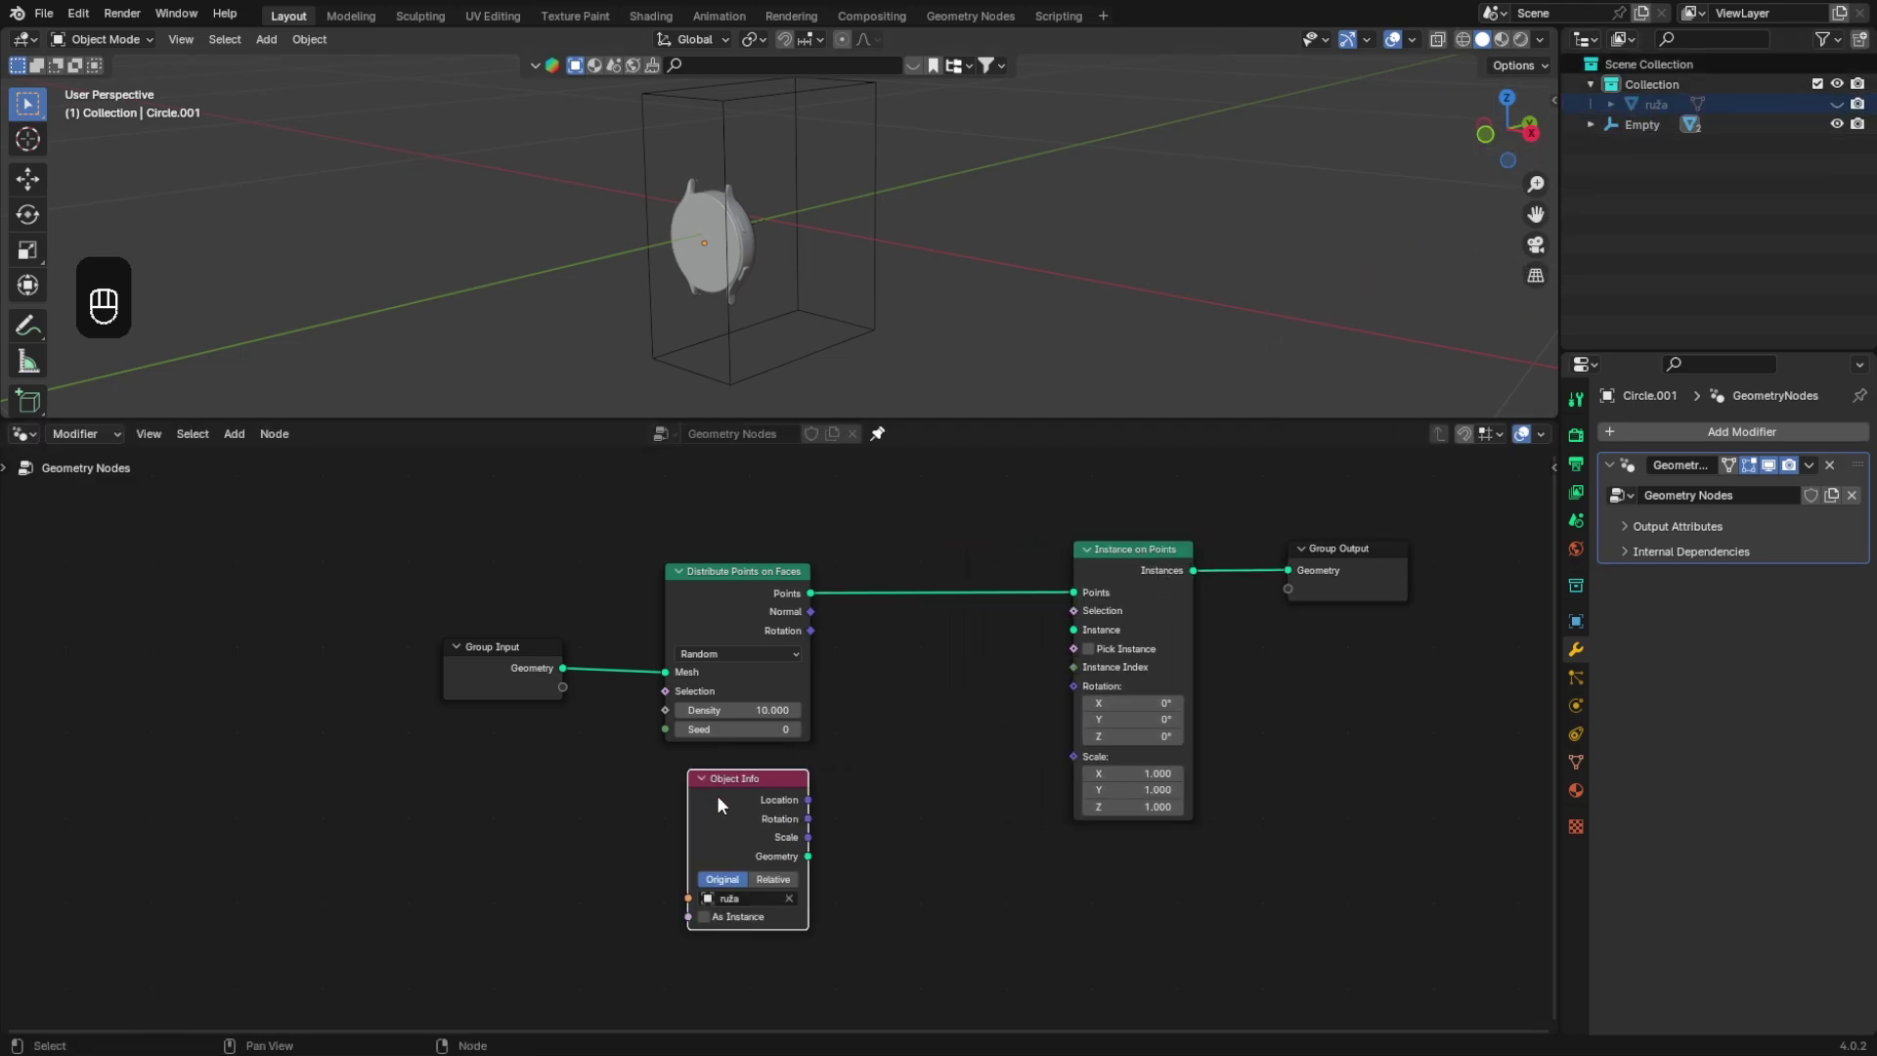
{"action": "left_click_drag", "start_coordinate": [805, 856], "coordinate": [1071, 635]}
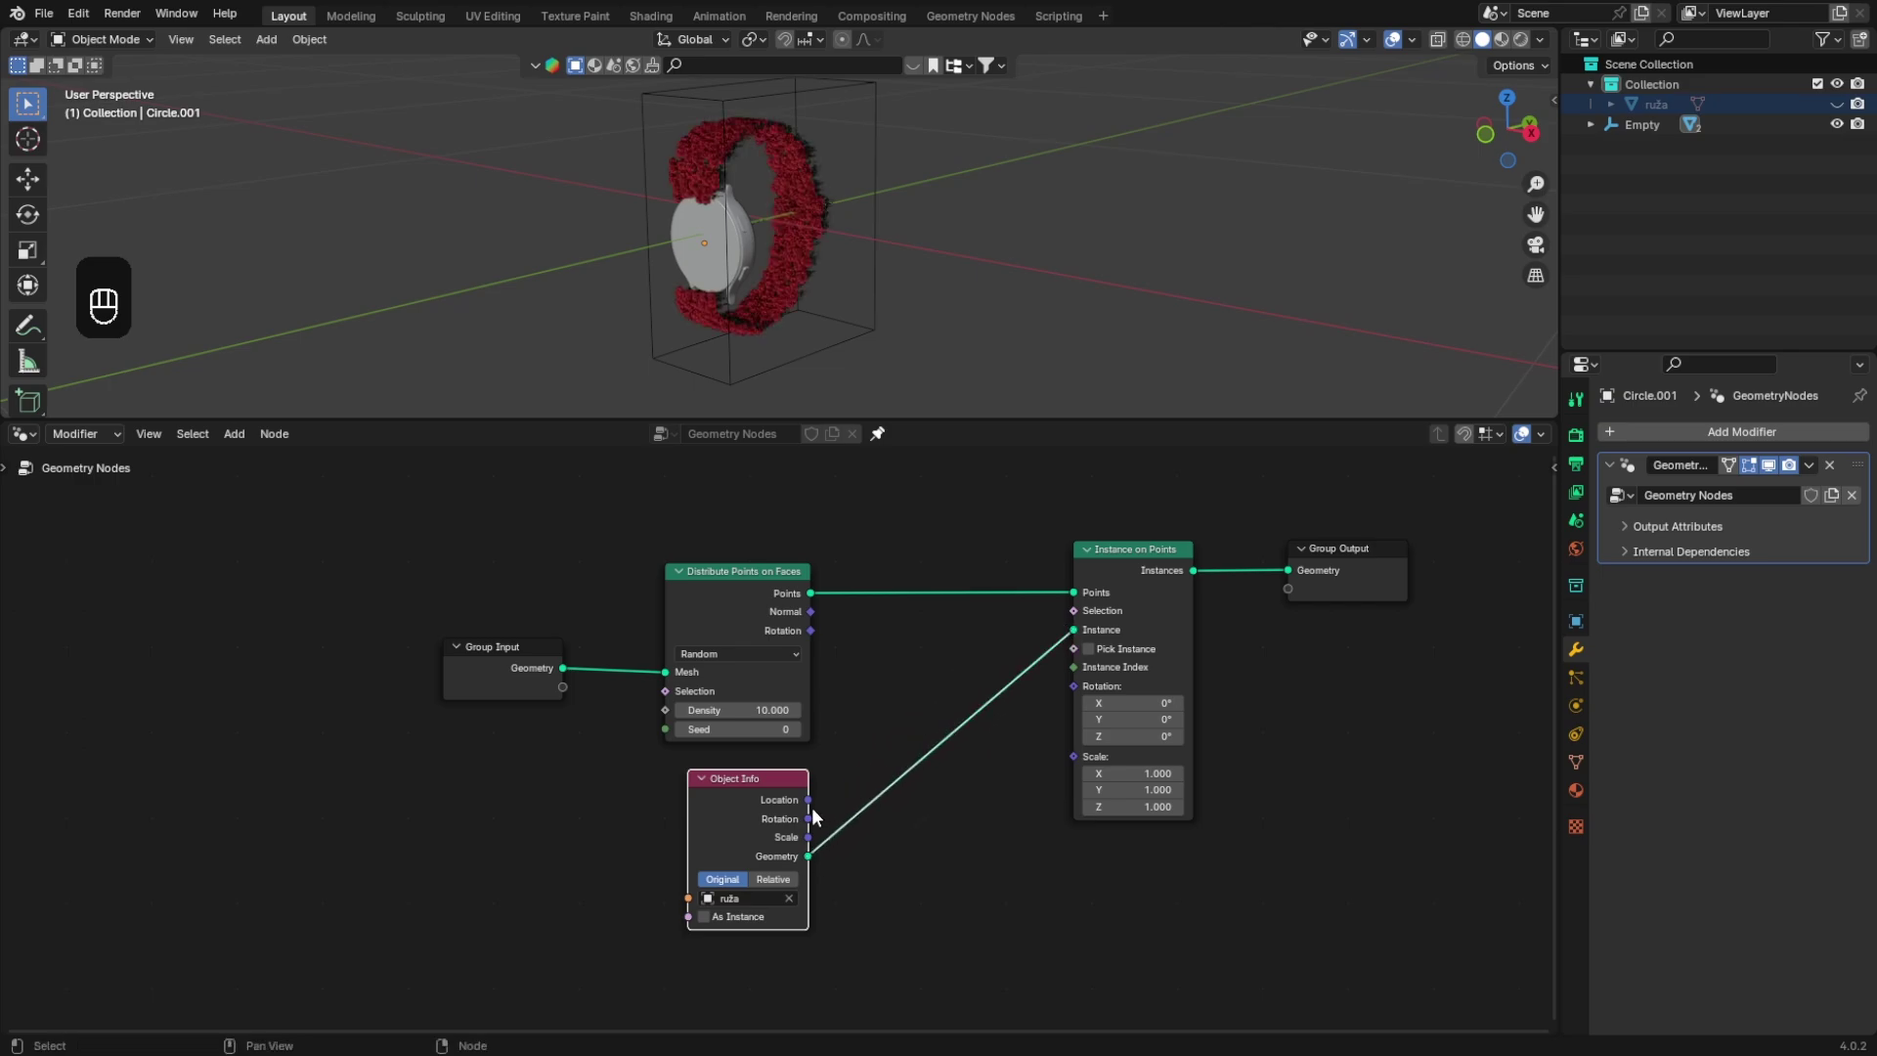
{"action": "middle_click_drag", "start_coordinate": [837, 283], "coordinate": [780, 221]}
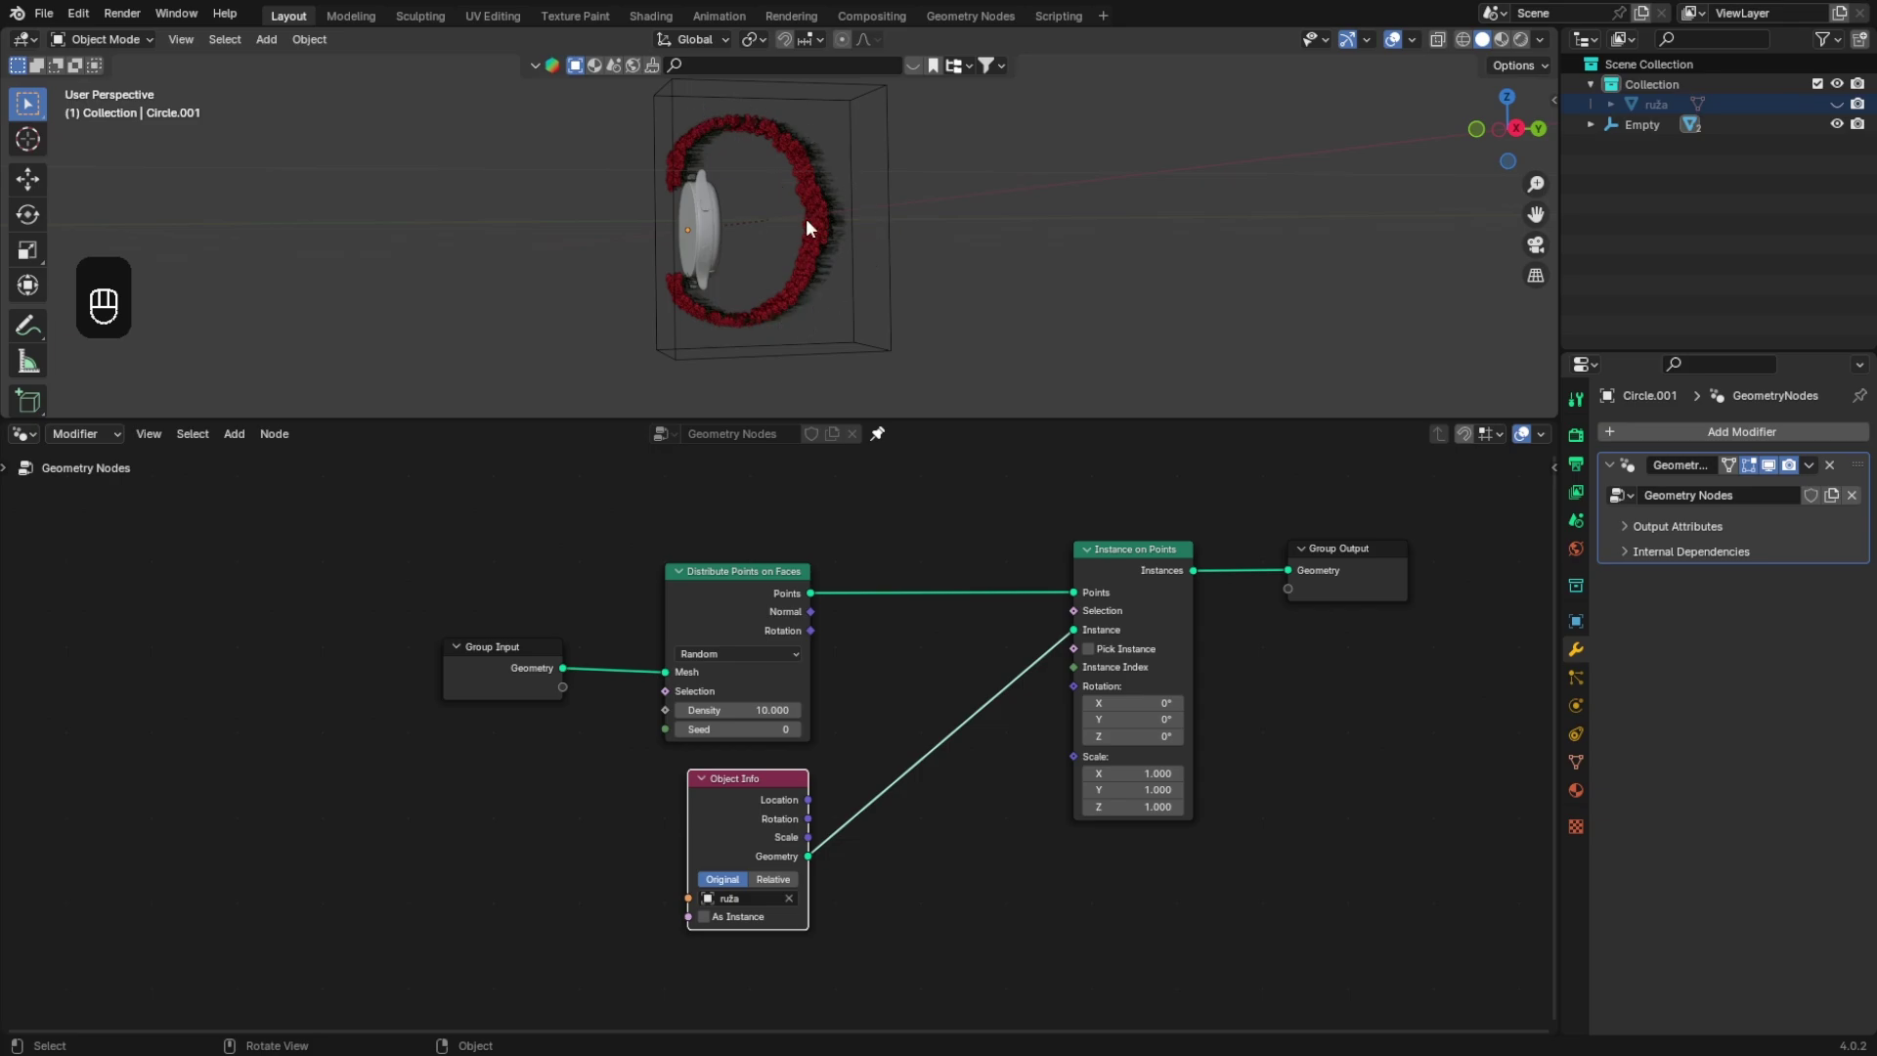
{"action": "middle_click_drag", "start_coordinate": [829, 303], "coordinate": [706, 349]}
Step: Move Object Info above Distribute Points on Faces and route its Geometry link through two reroute points forming right angles
{"action": "scroll", "coordinate": [747, 813], "scroll_direction": "down", "scroll_amount": 2}
{"action": "left_click_drag", "start_coordinate": [747, 813], "coordinate": [751, 511]}
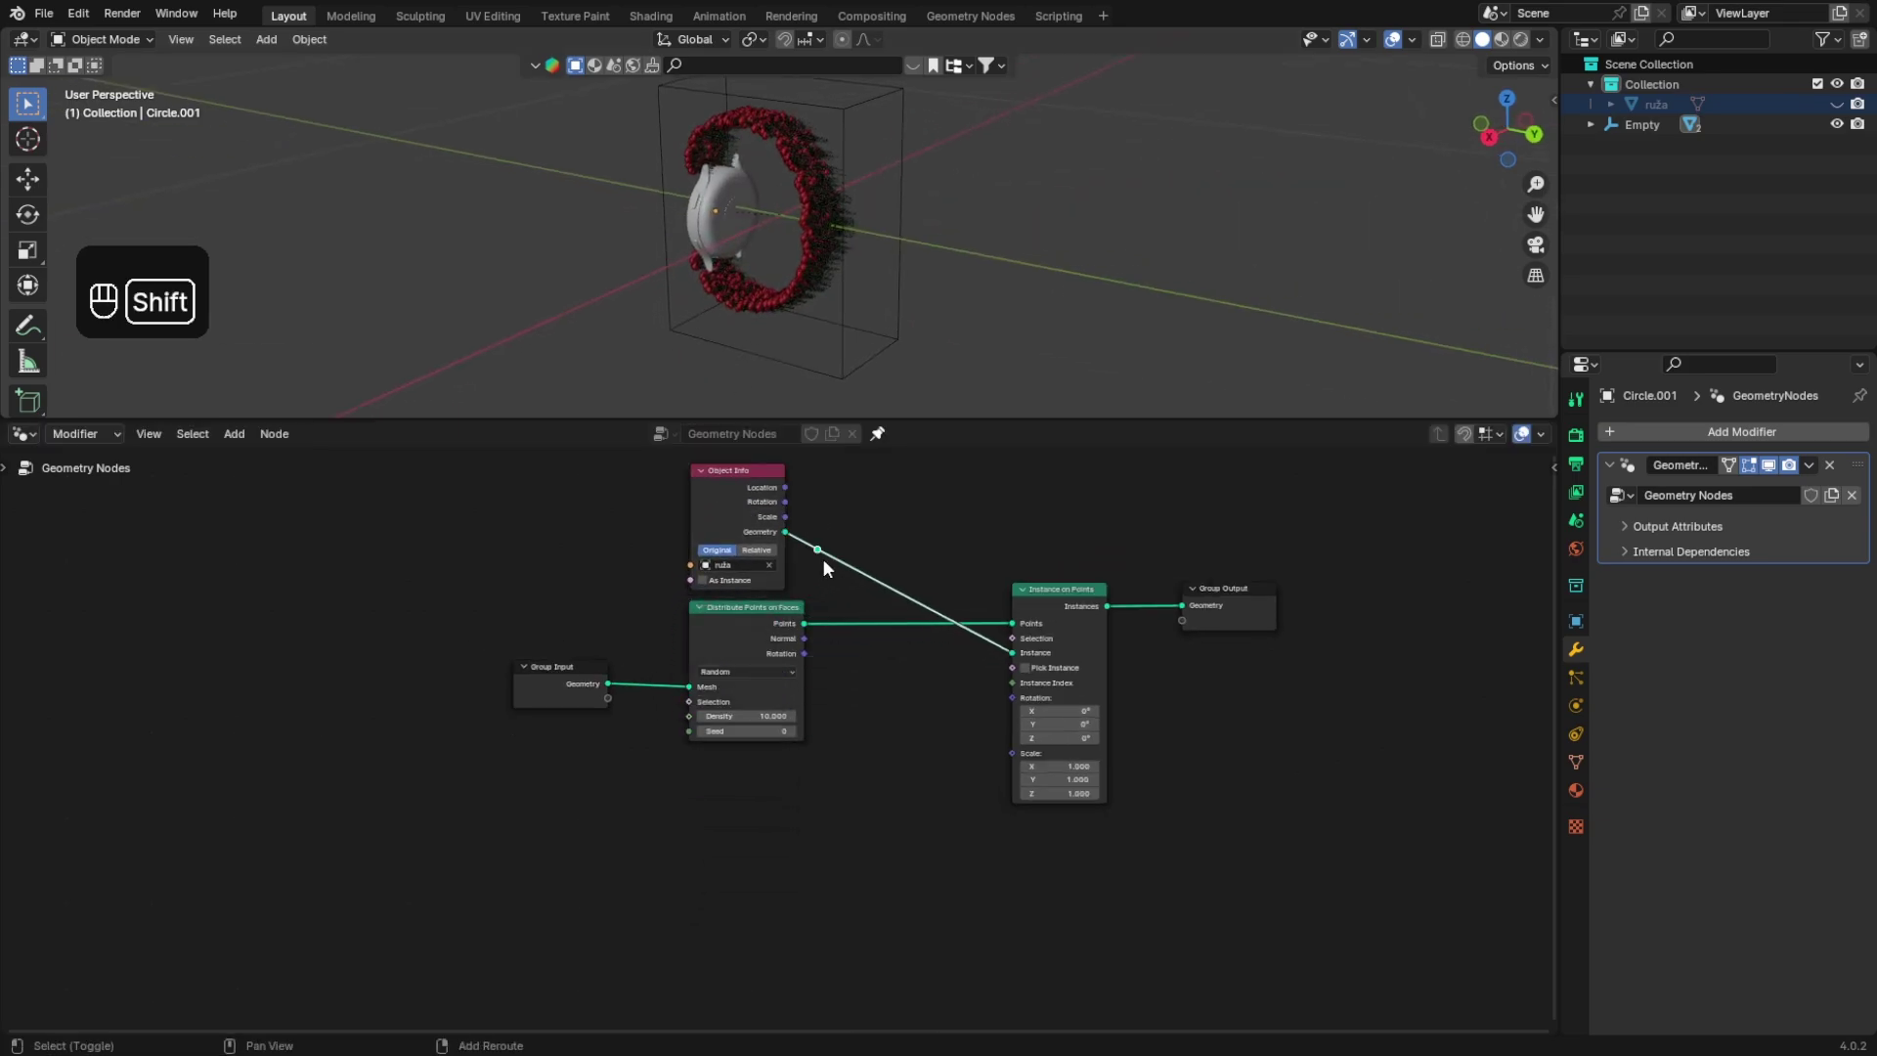
{"action": "key", "text": "g"}
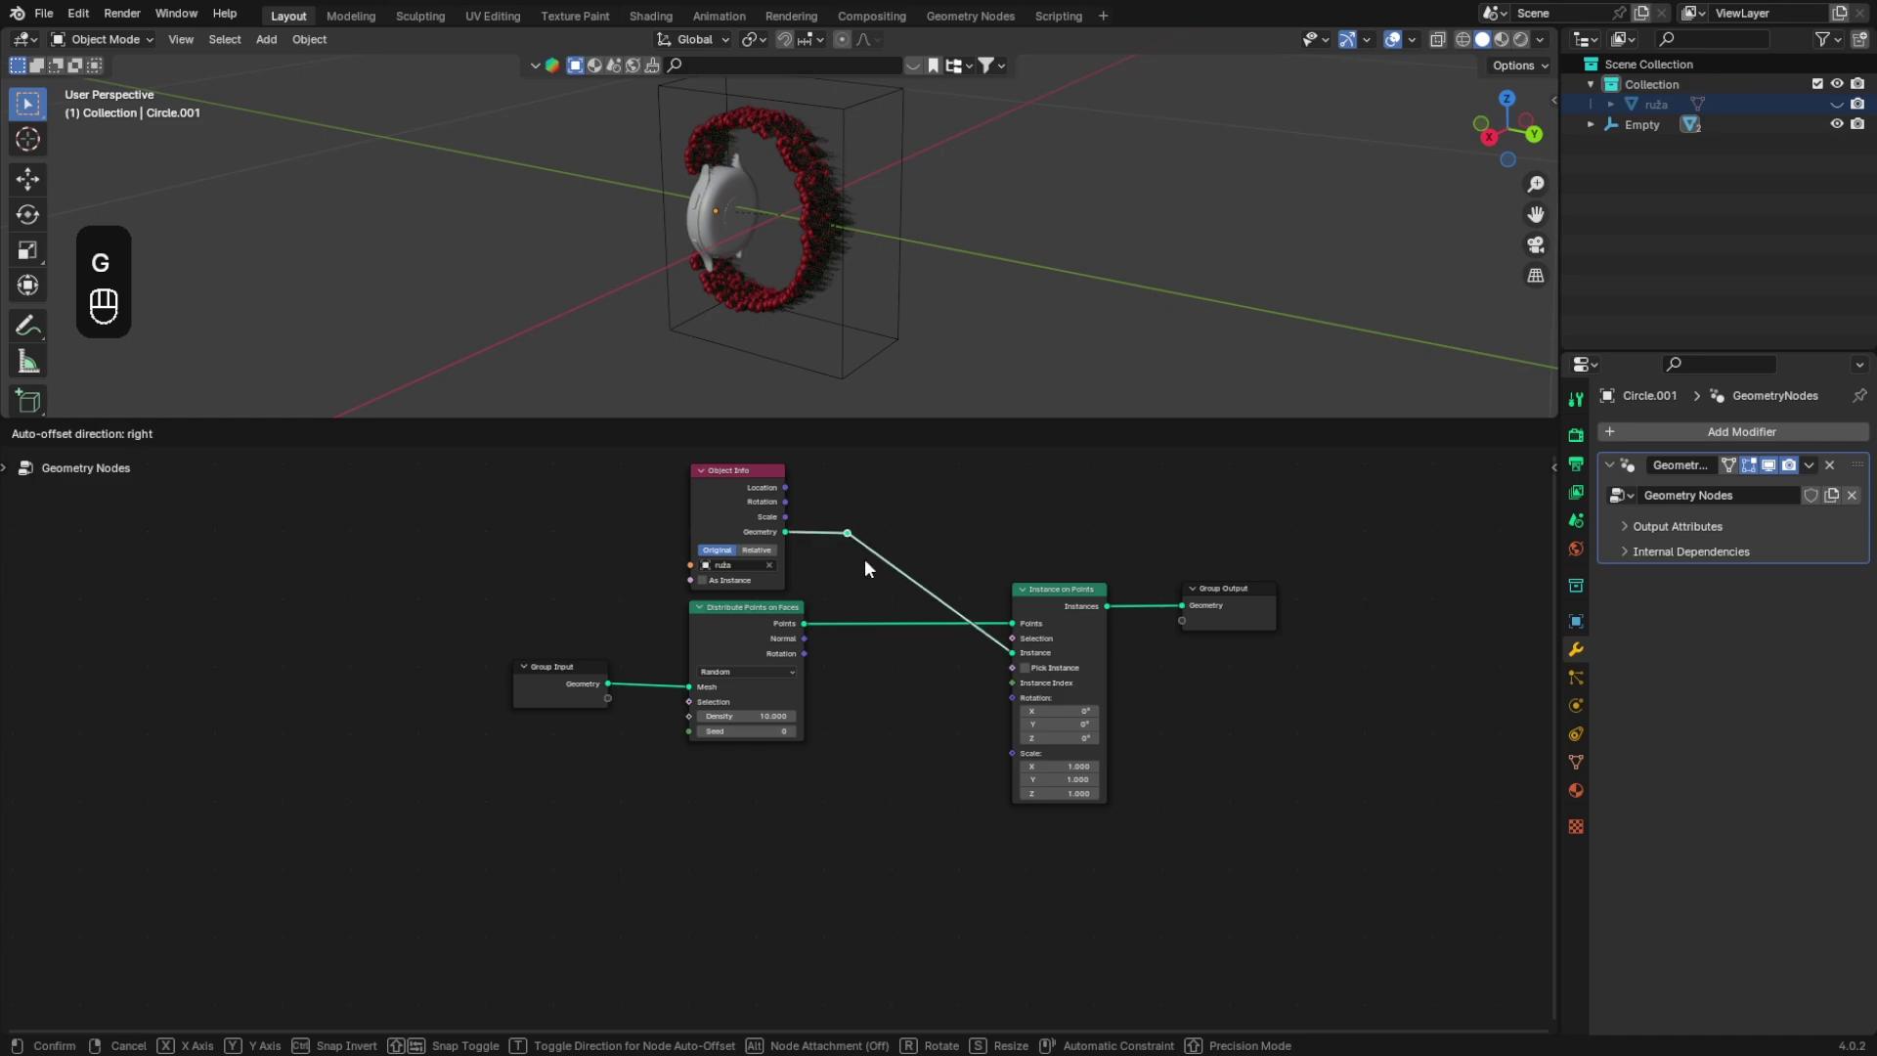
{"action": "left_click", "coordinate": [864, 559]}
{"action": "right_click_drag", "start_coordinate": [955, 574], "coordinate": [895, 654], "text": "shift"}
{"action": "key", "text": "g"}
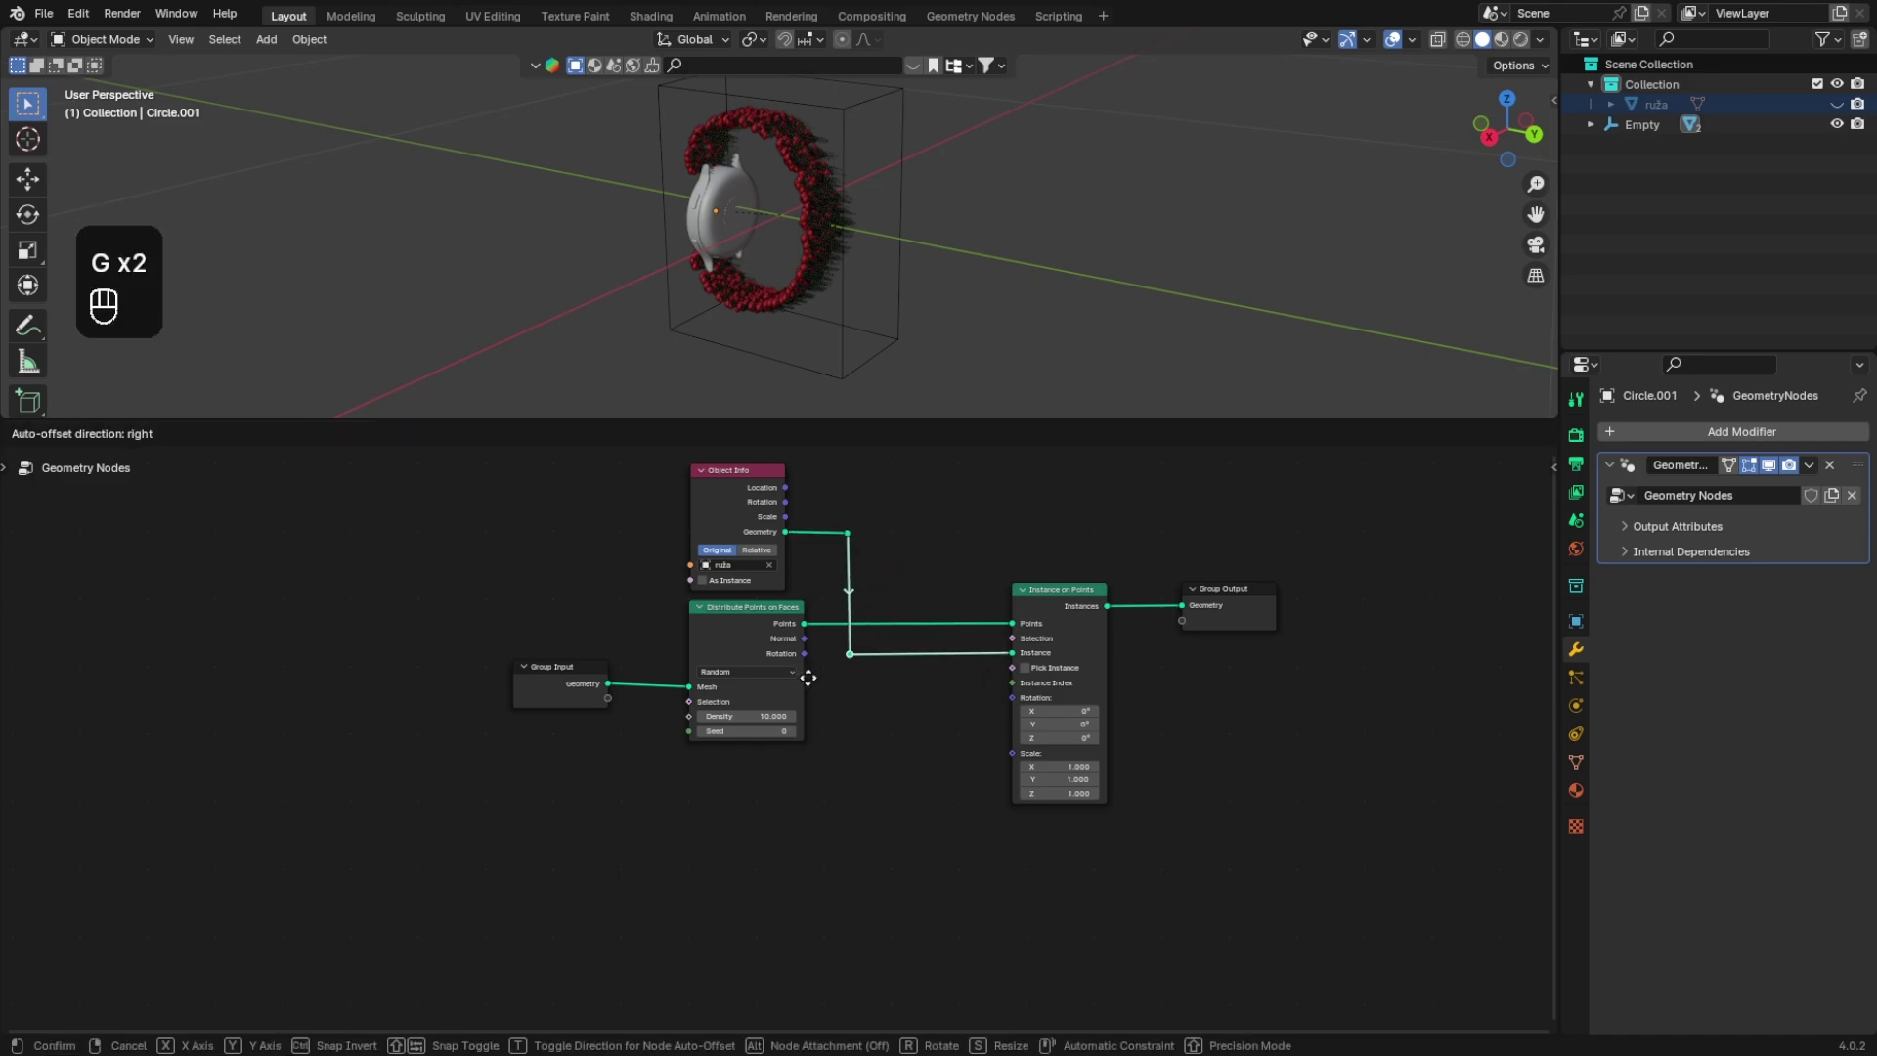
{"action": "left_click", "coordinate": [809, 675]}
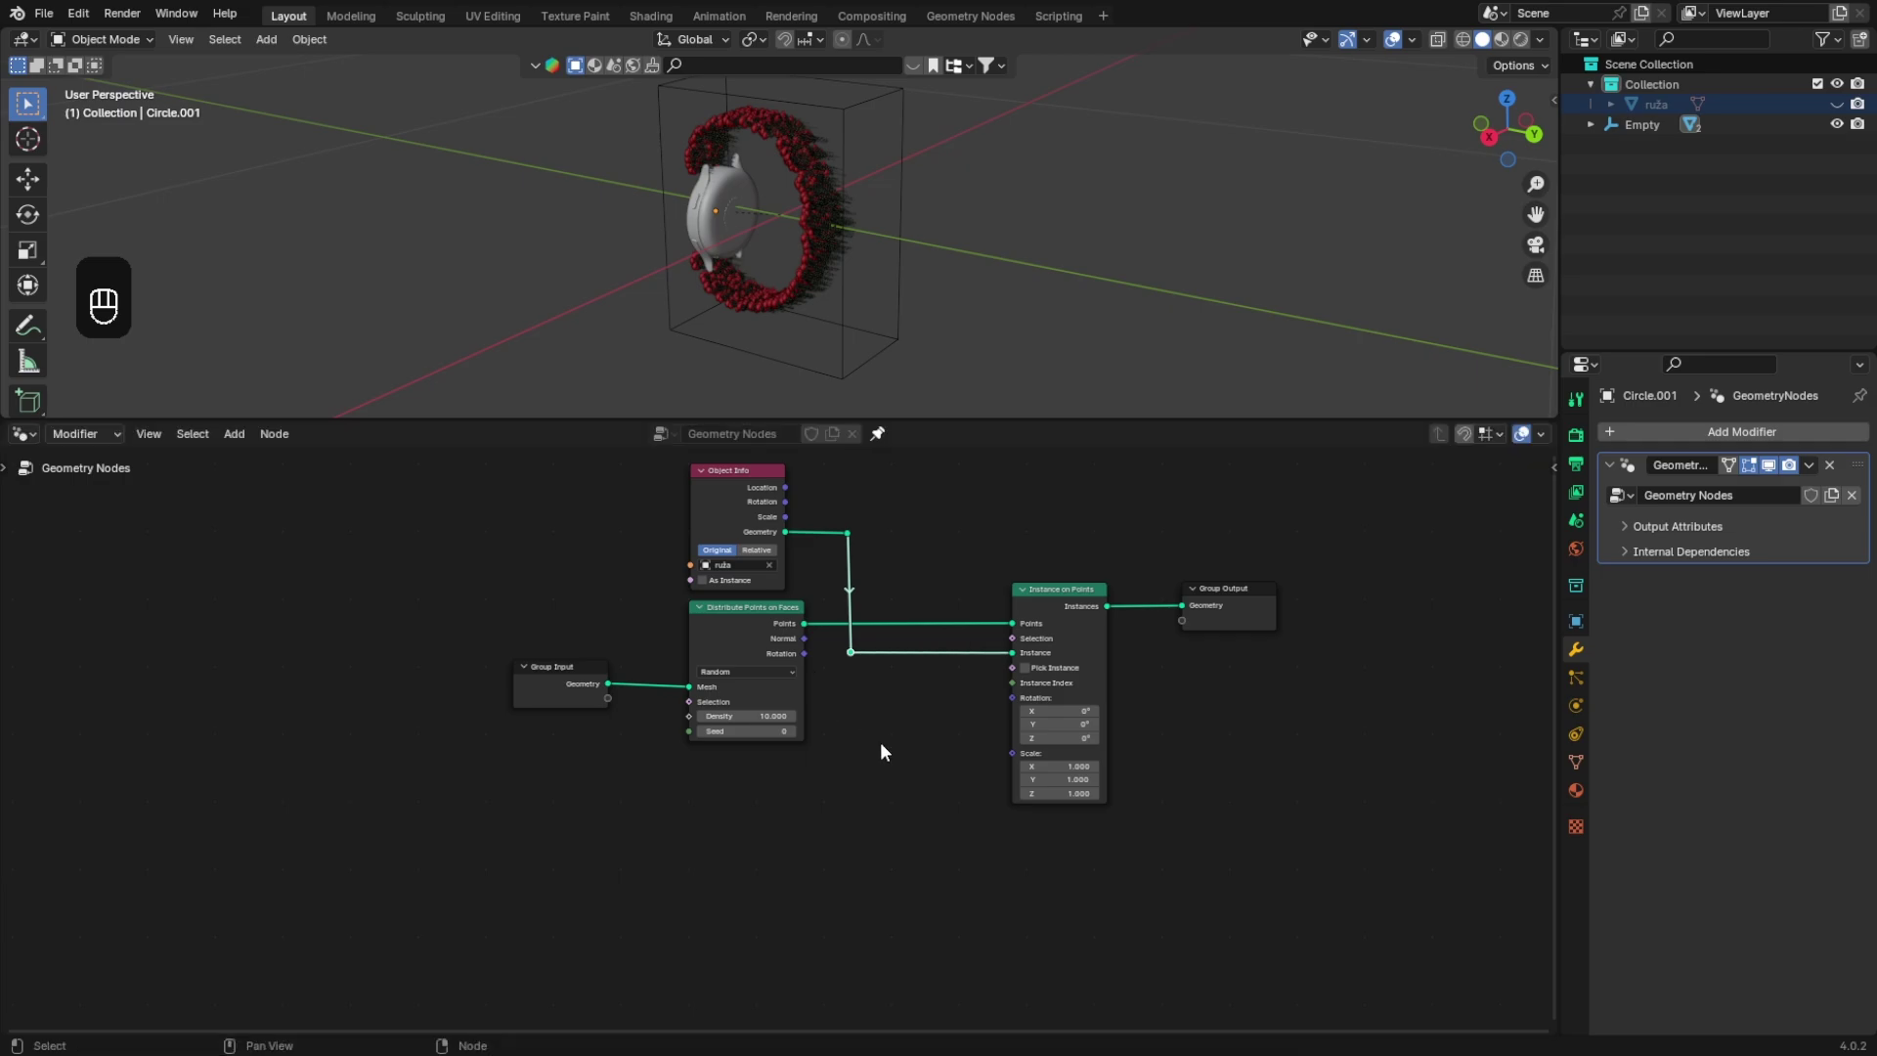
{"action": "key", "text": "g"}
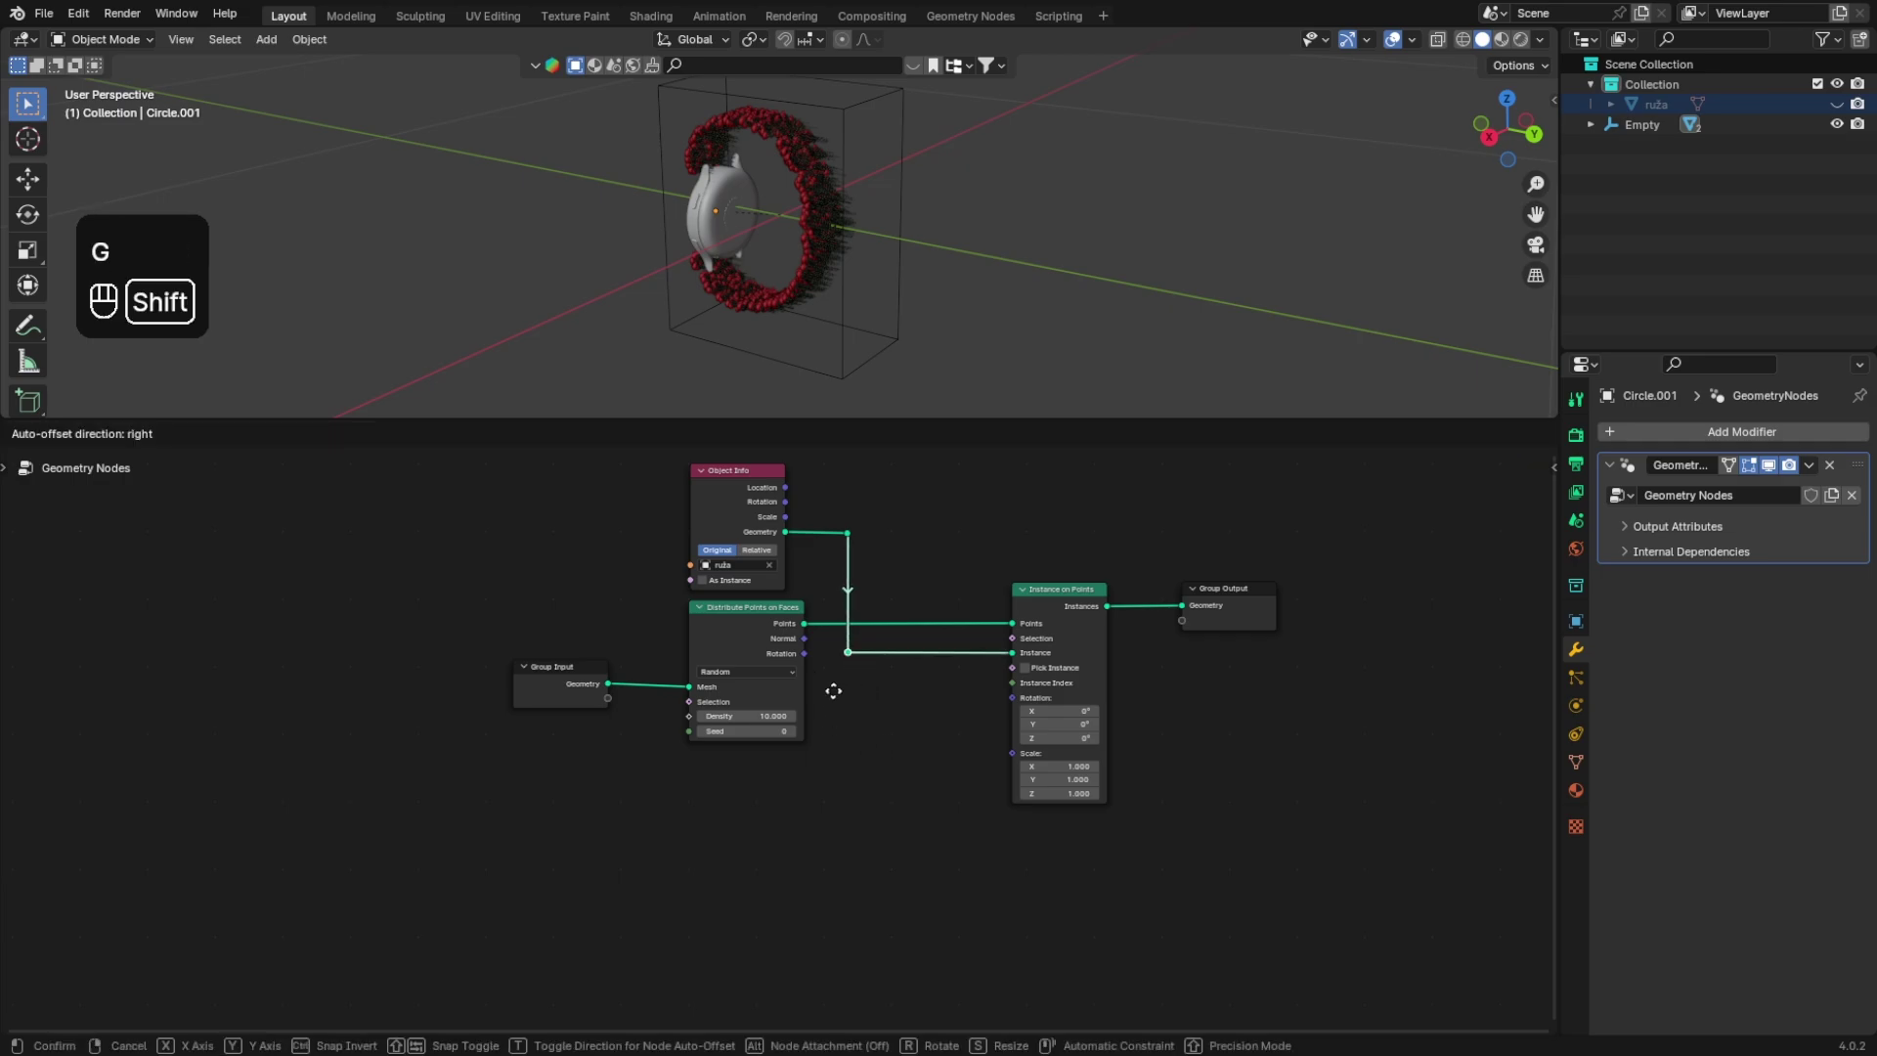
{"action": "left_click", "coordinate": [824, 688]}
Step: Move Group Input and Distribute Points on Faces together along X, away from the reroute points
{"action": "left_click_drag", "start_coordinate": [550, 629], "coordinate": [753, 737]}
{"action": "key", "text": "g"}
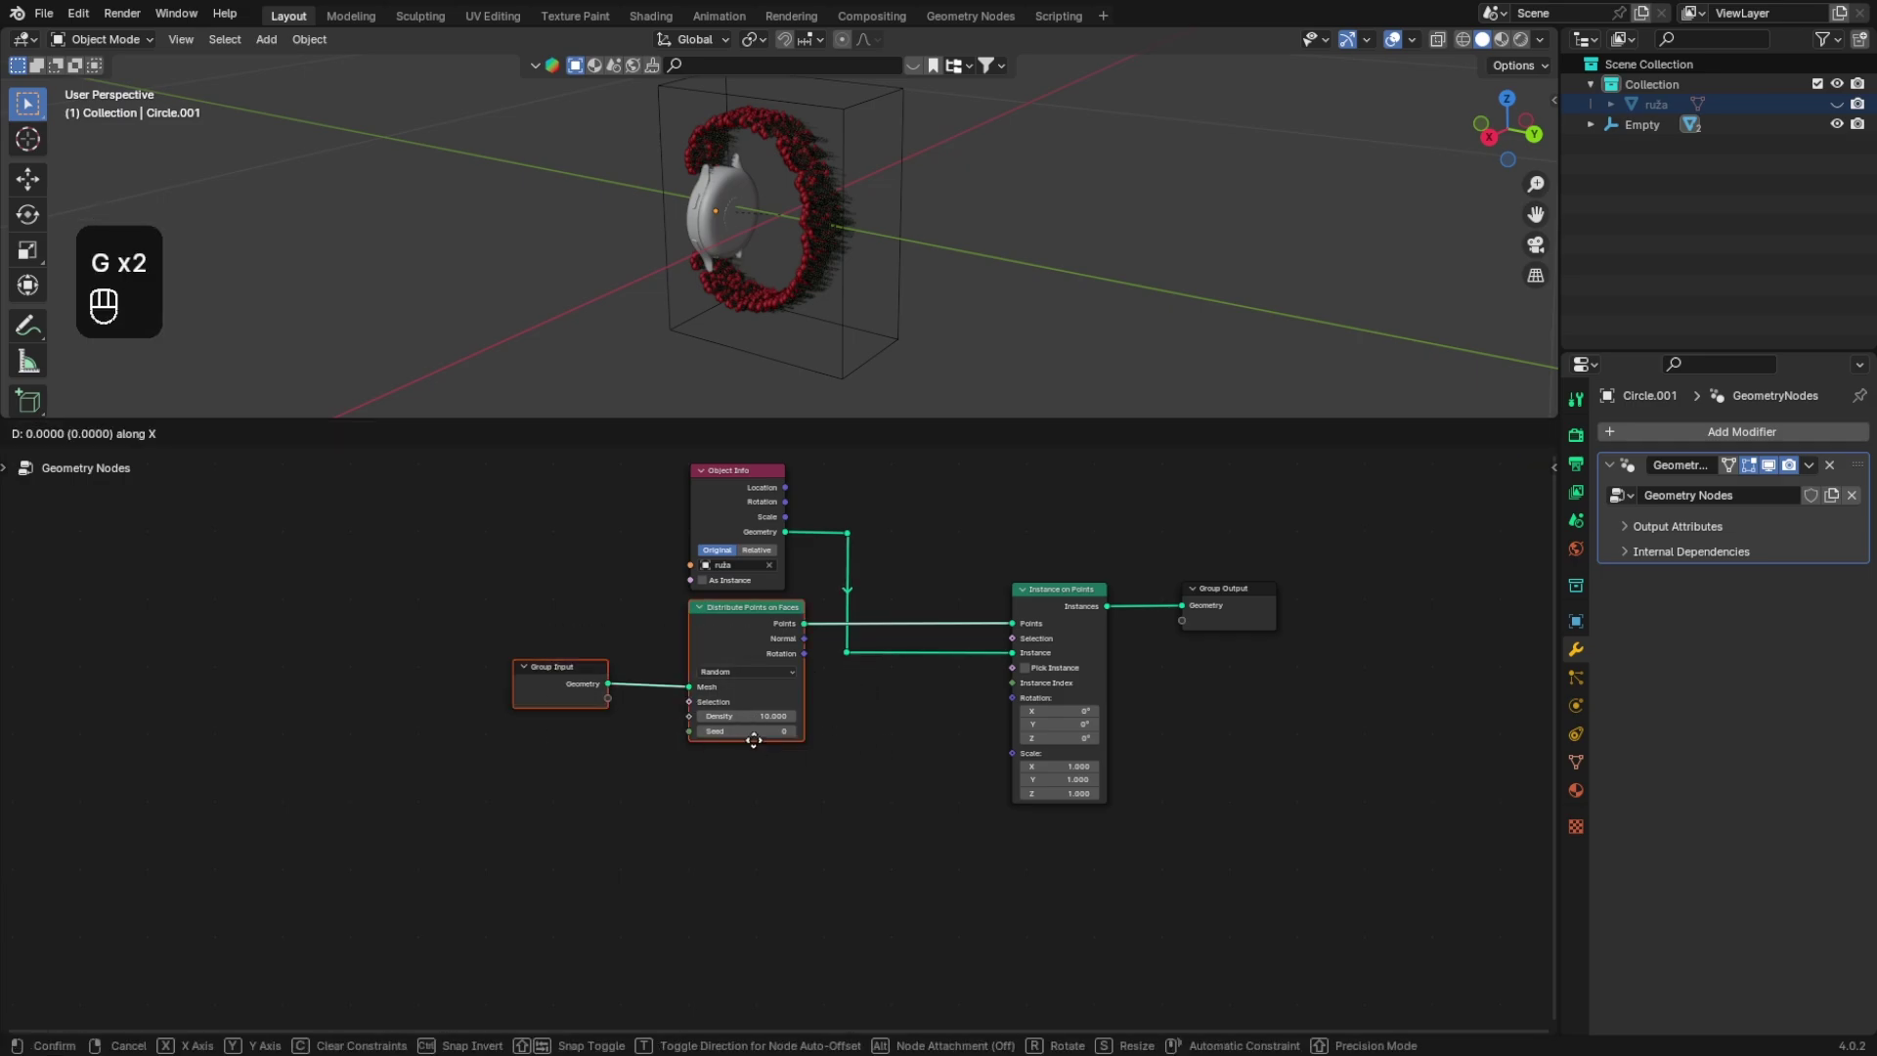
{"action": "left_click", "coordinate": [747, 669]}
{"action": "scroll", "coordinate": [670, 682], "scroll_direction": "up", "scroll_amount": 2}
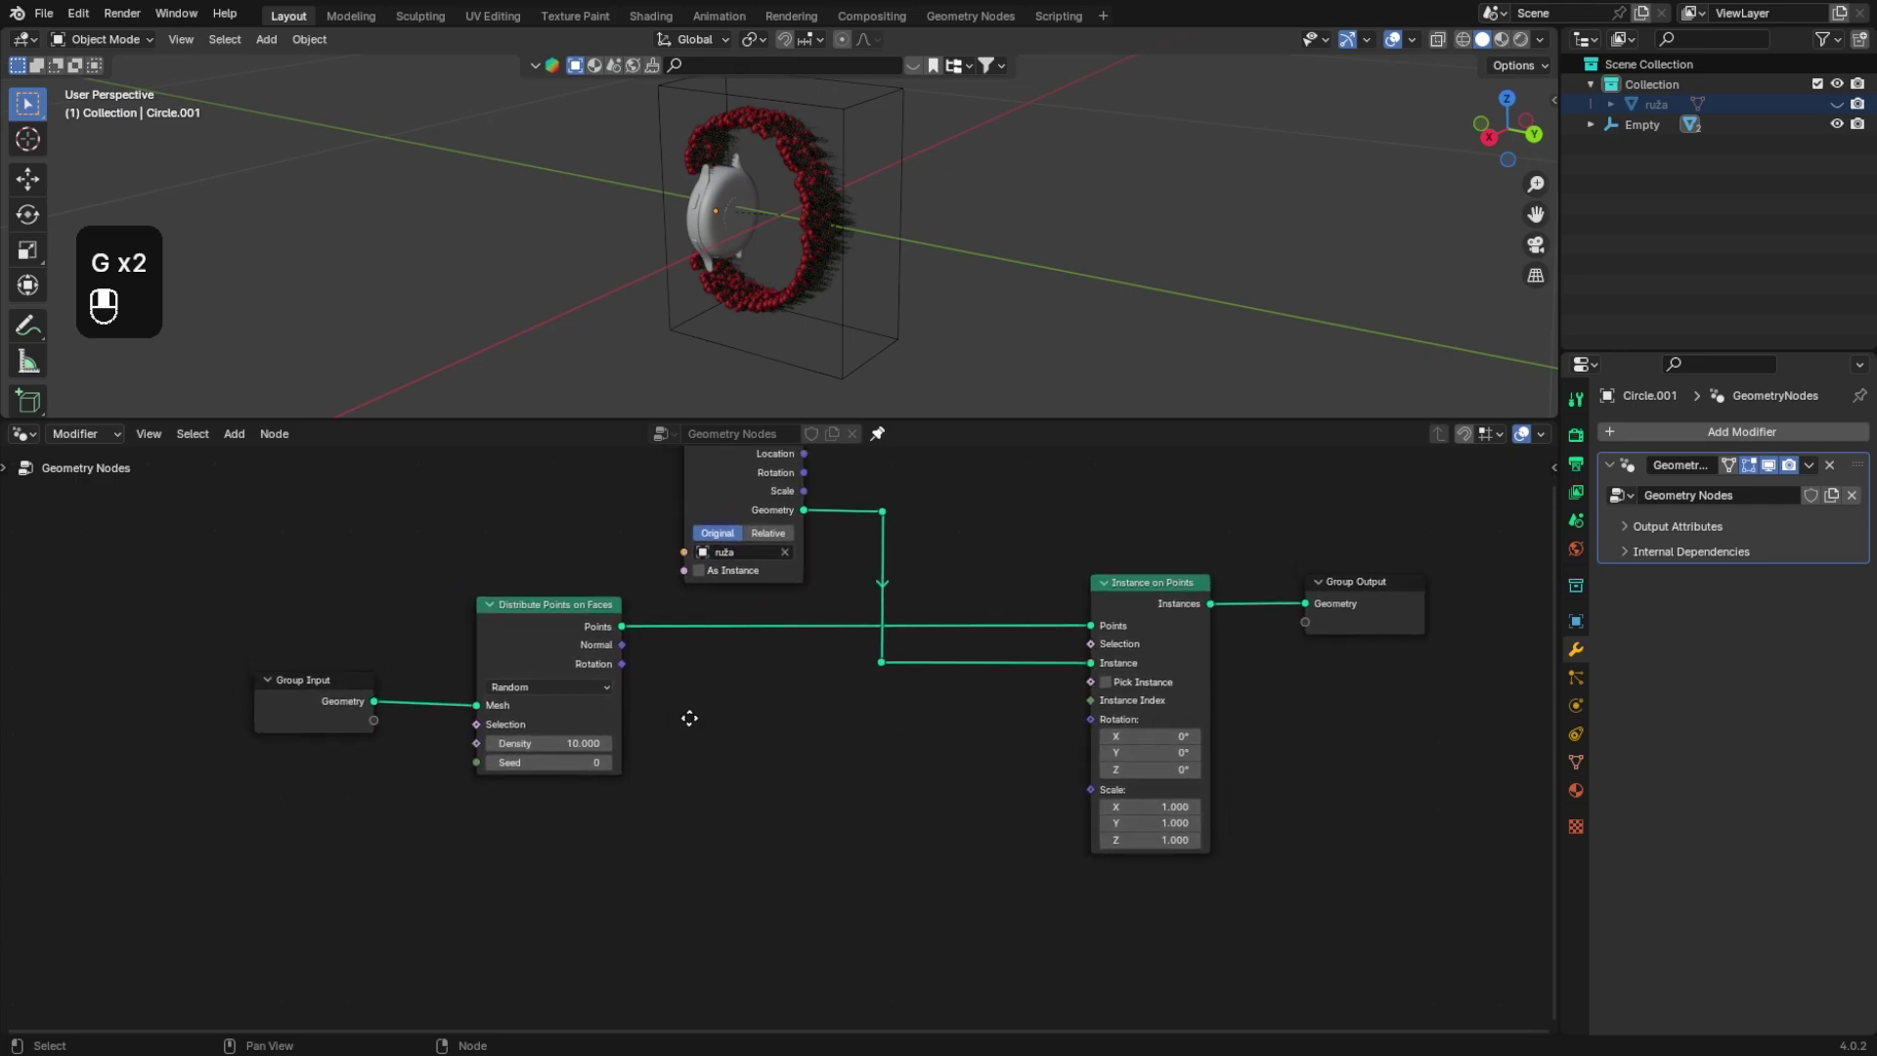
Step: Add an Align Euler to Vector node between Distribute Points on Faces and Instance on Points, below the Points link
{"action": "key", "text": "shift+a"}
{"action": "type", "text": "align"}
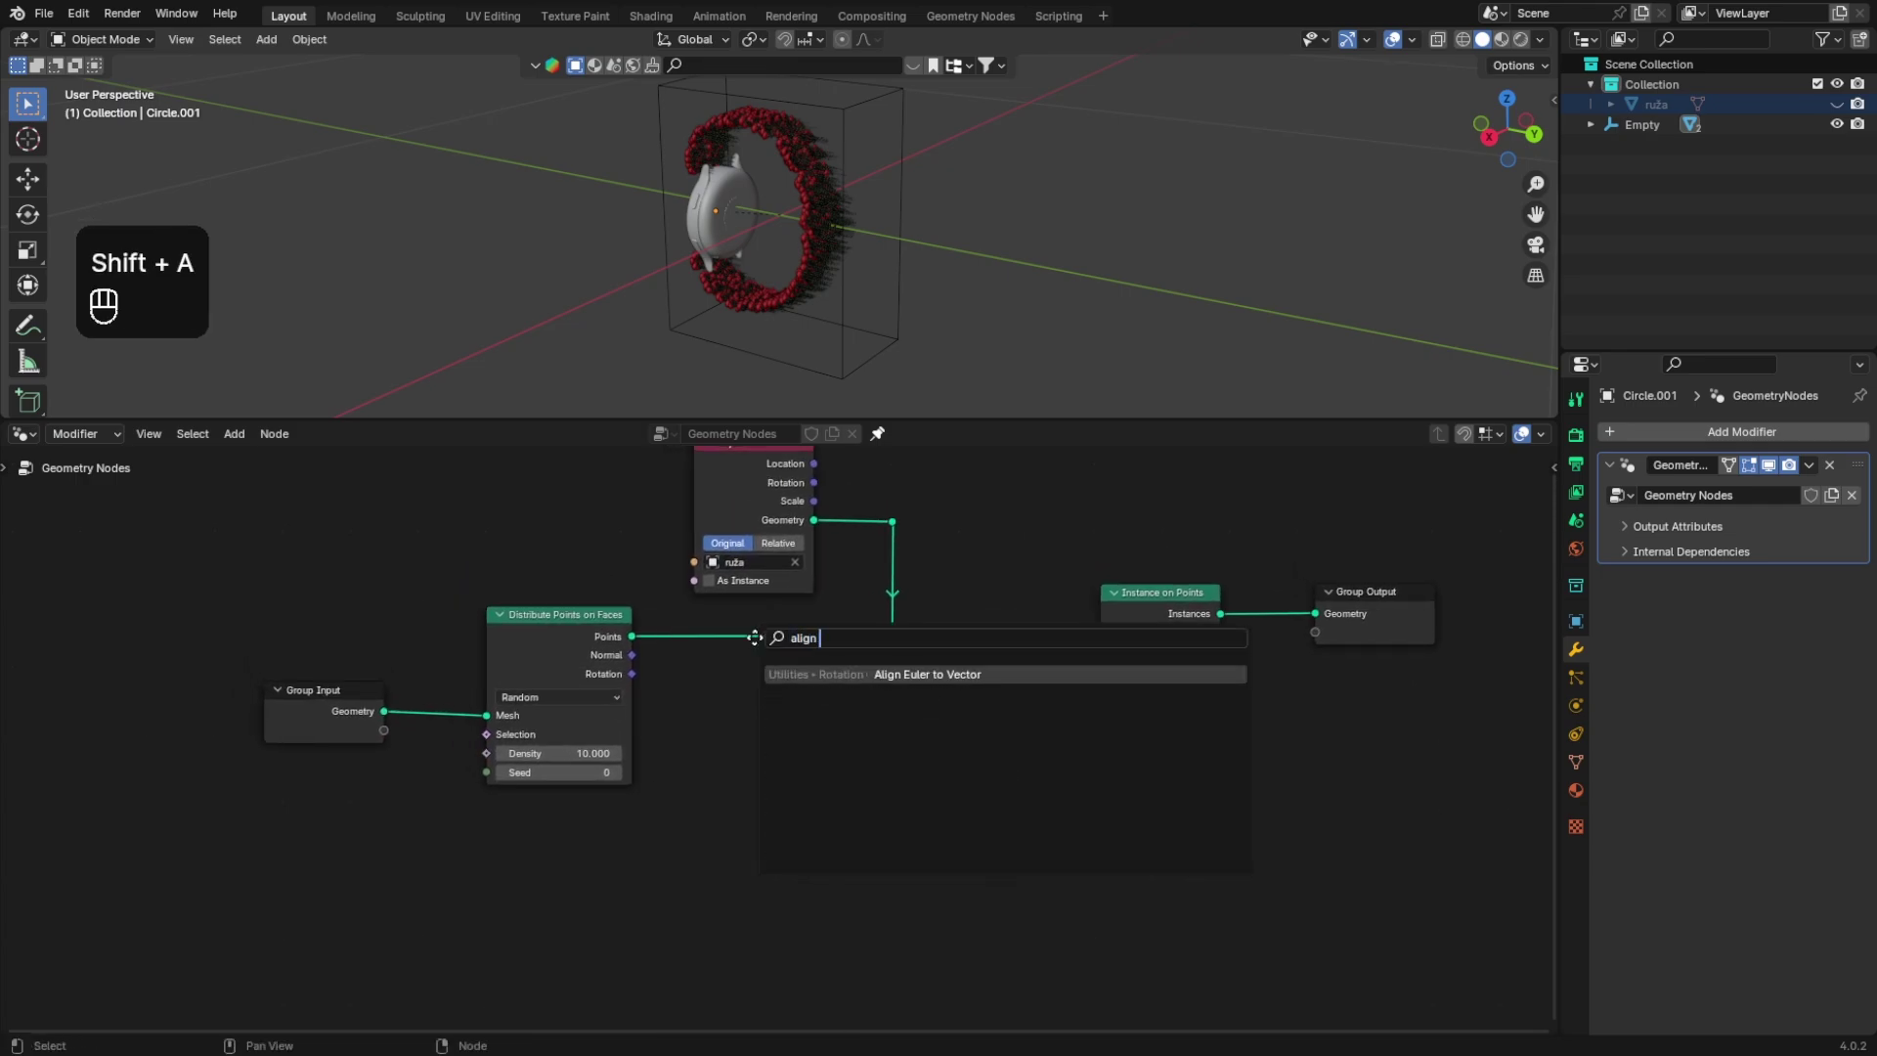
{"action": "key", "text": "Return"}
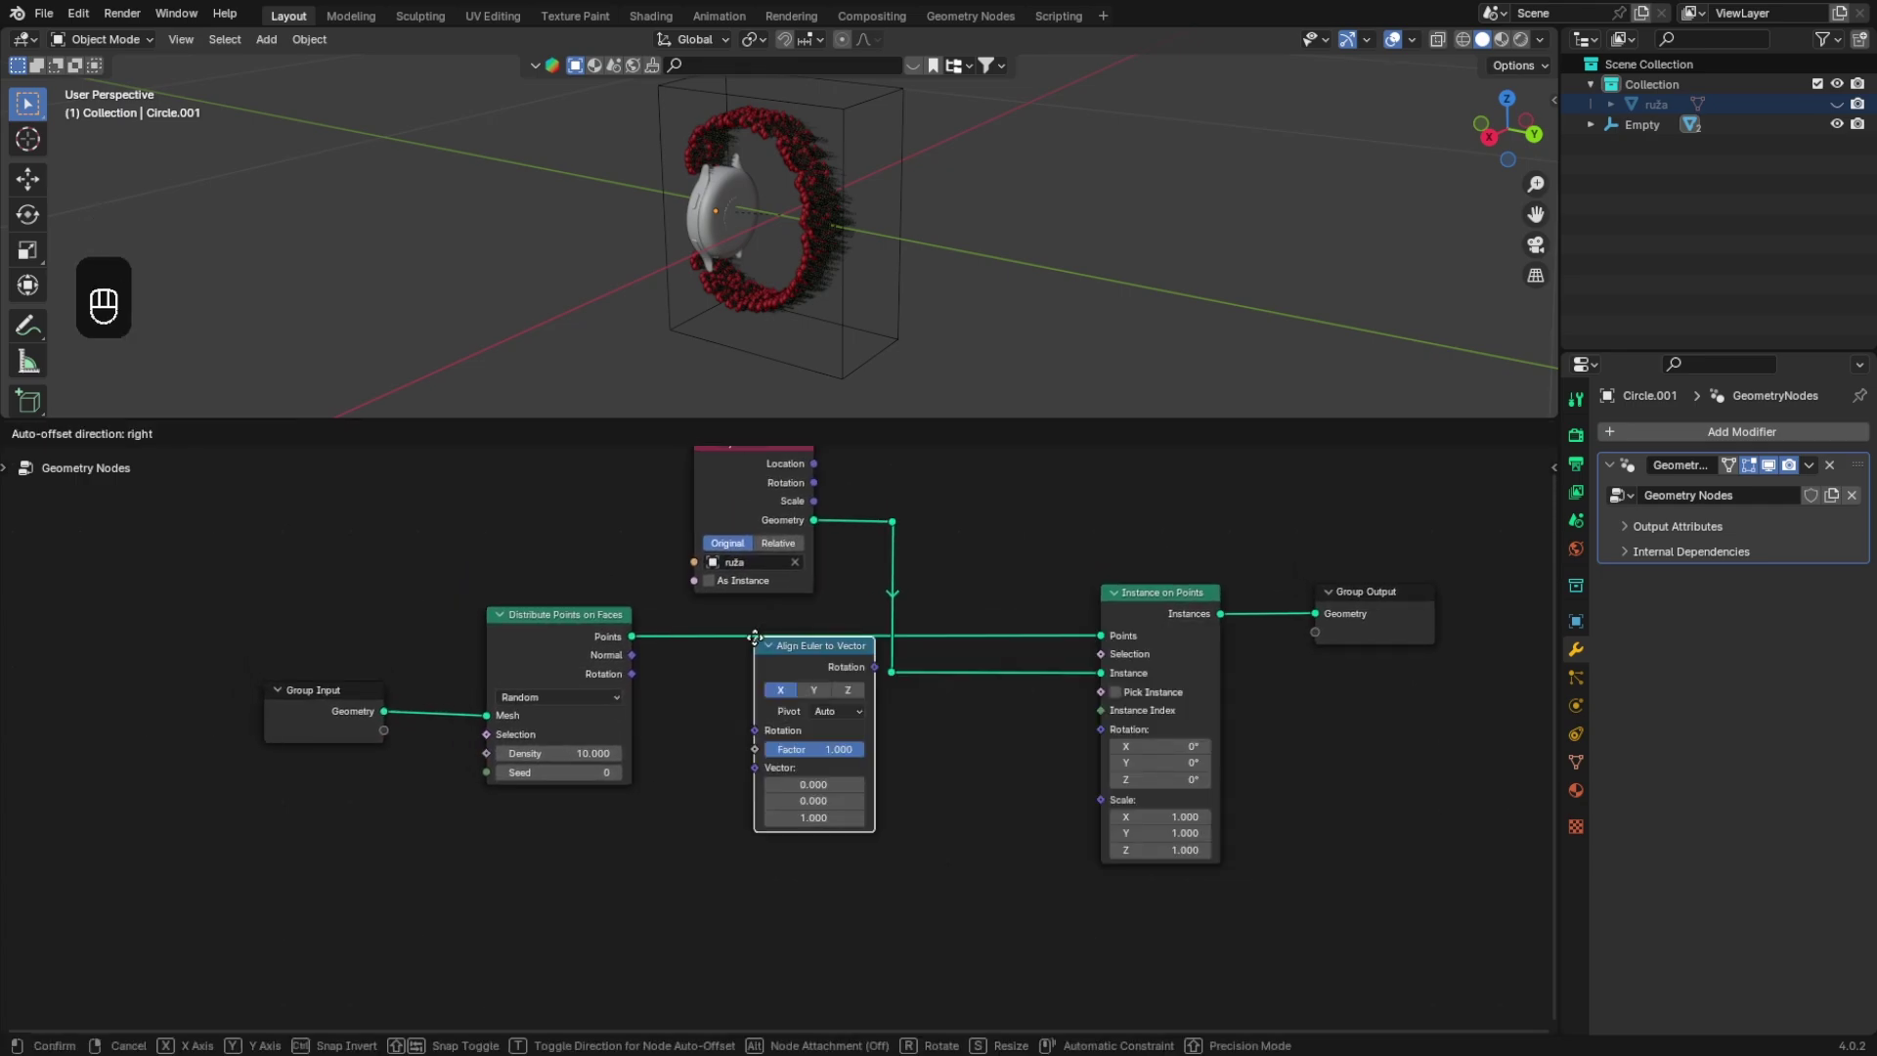
{"action": "left_click", "coordinate": [688, 684]}
Step: Link the Rotation output of Distribute Points on Faces through Align Euler to Vector into the Rotation input of Instance on Points
{"action": "left_click_drag", "start_coordinate": [631, 673], "coordinate": [644, 669]}
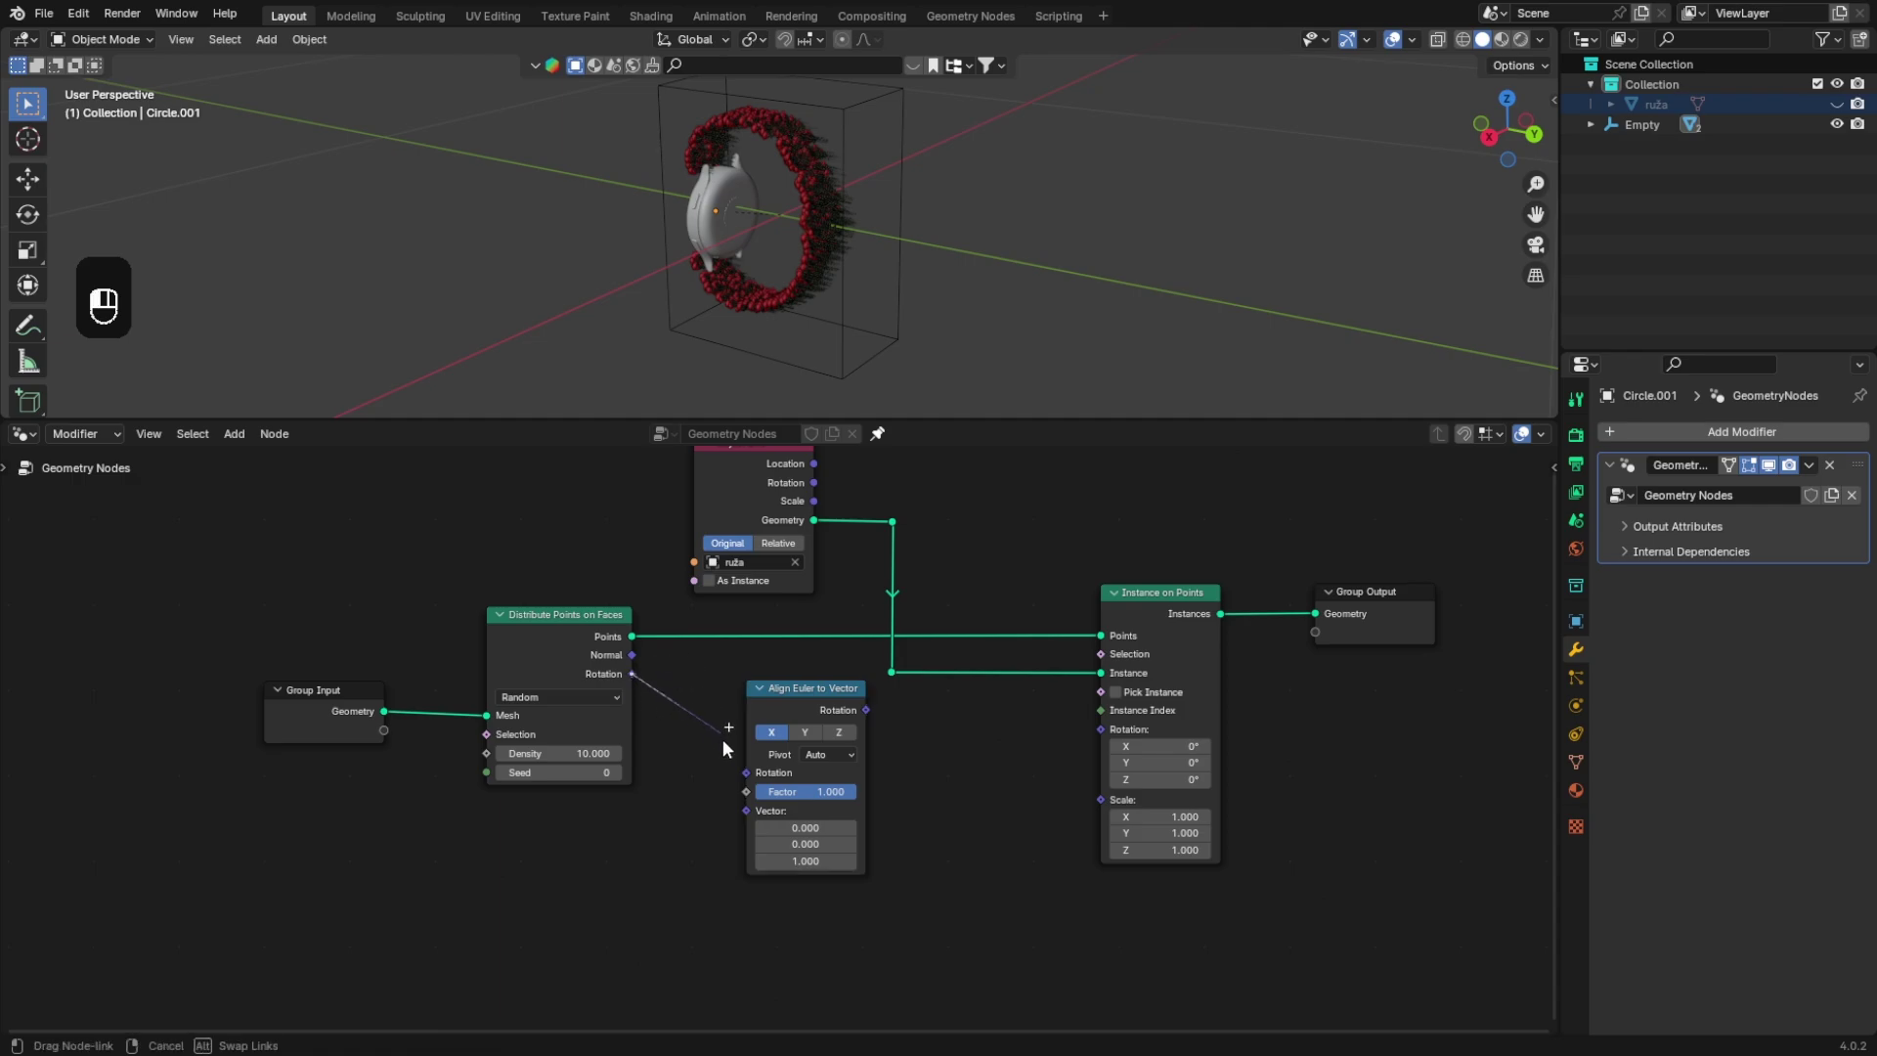
{"action": "left_click_drag", "start_coordinate": [741, 772], "coordinate": [741, 770]}
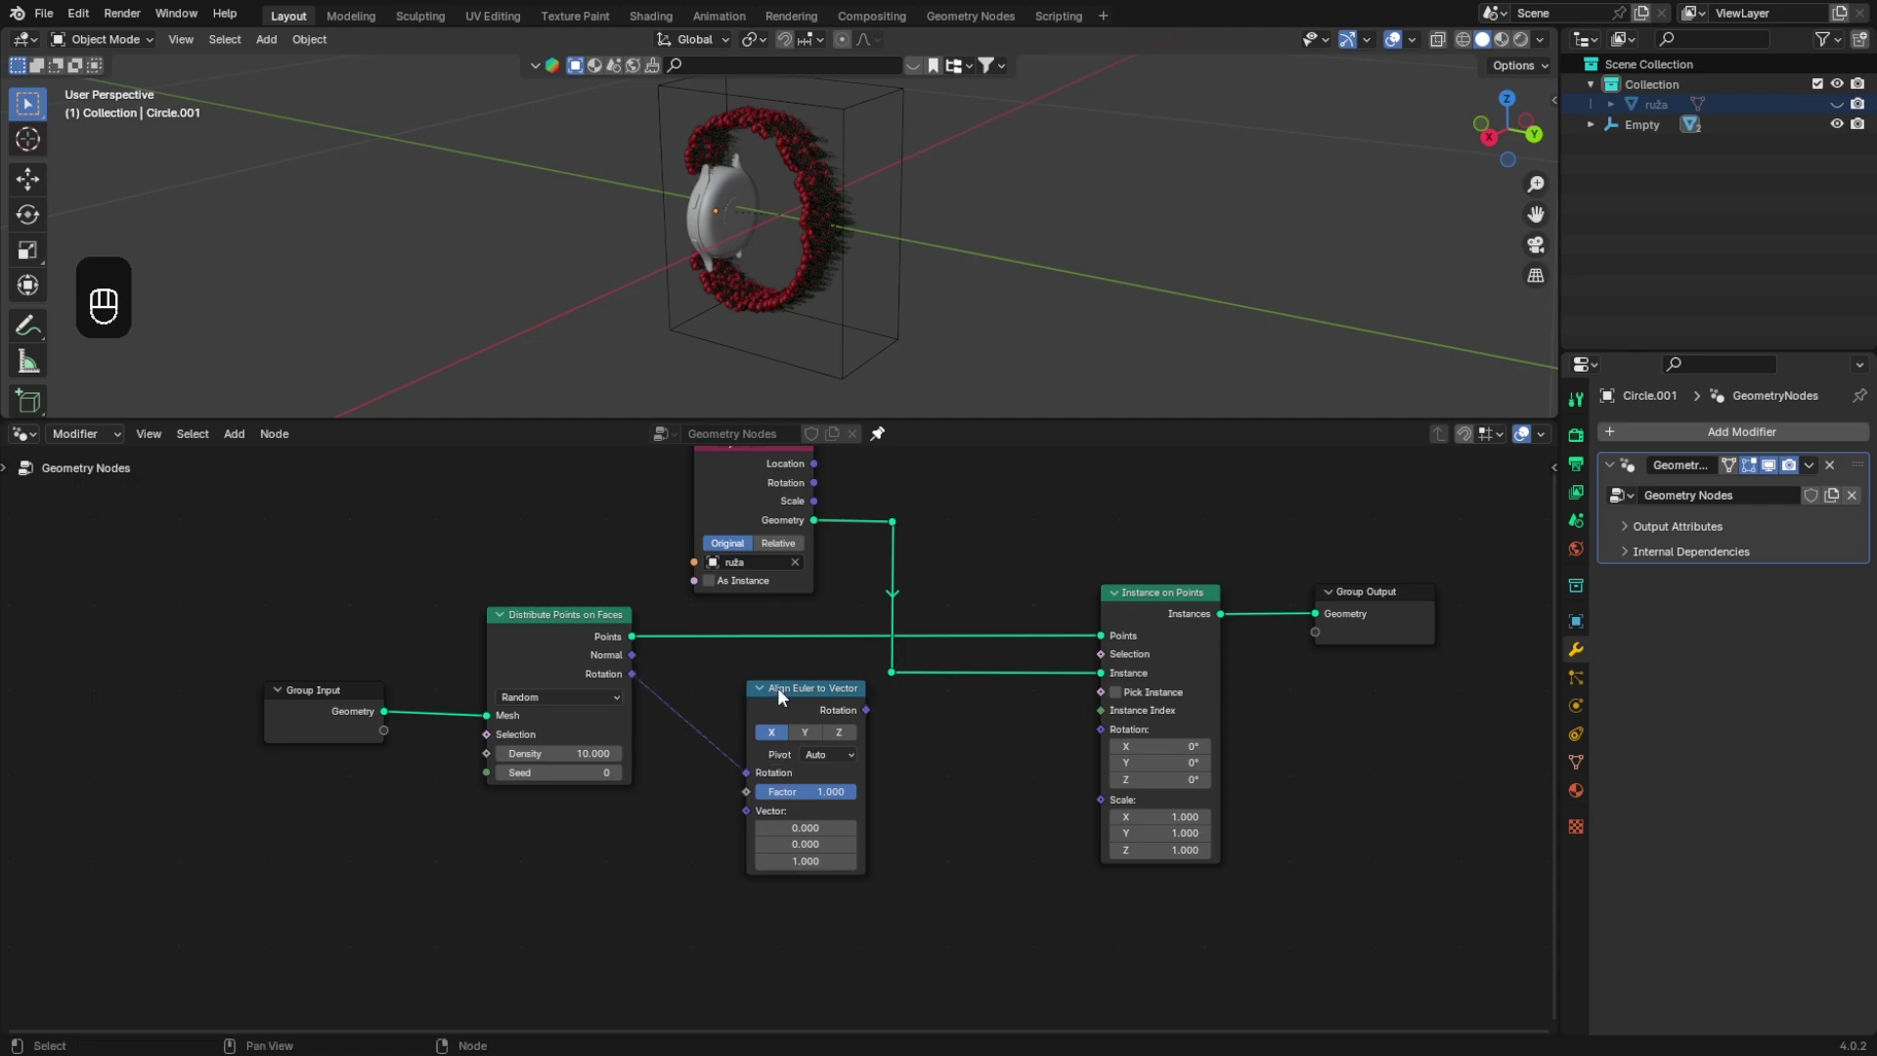
{"action": "left_click_drag", "start_coordinate": [865, 710], "coordinate": [870, 716]}
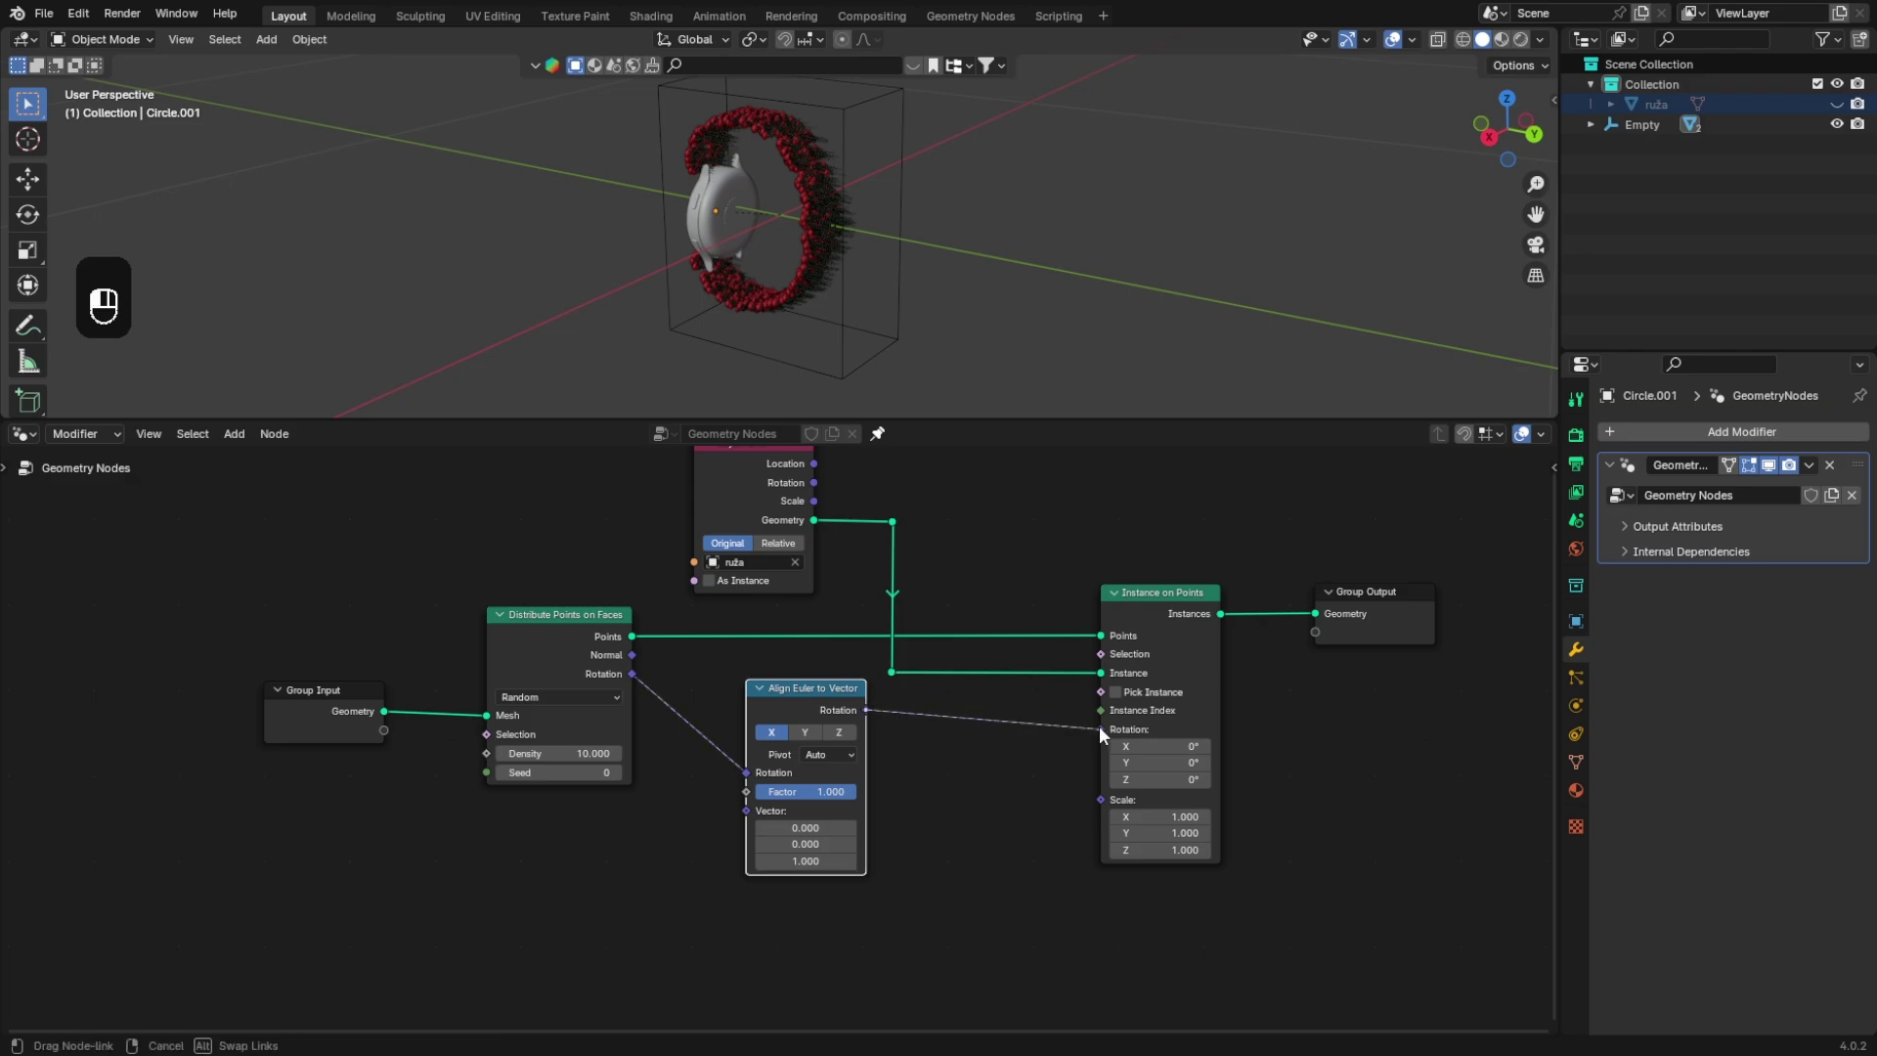
{"action": "left_click_drag", "start_coordinate": [1097, 728], "coordinate": [1099, 729]}
{"action": "middle_click_drag", "start_coordinate": [770, 343], "coordinate": [724, 509]}
{"action": "middle_click_drag", "start_coordinate": [840, 289], "coordinate": [926, 303]}
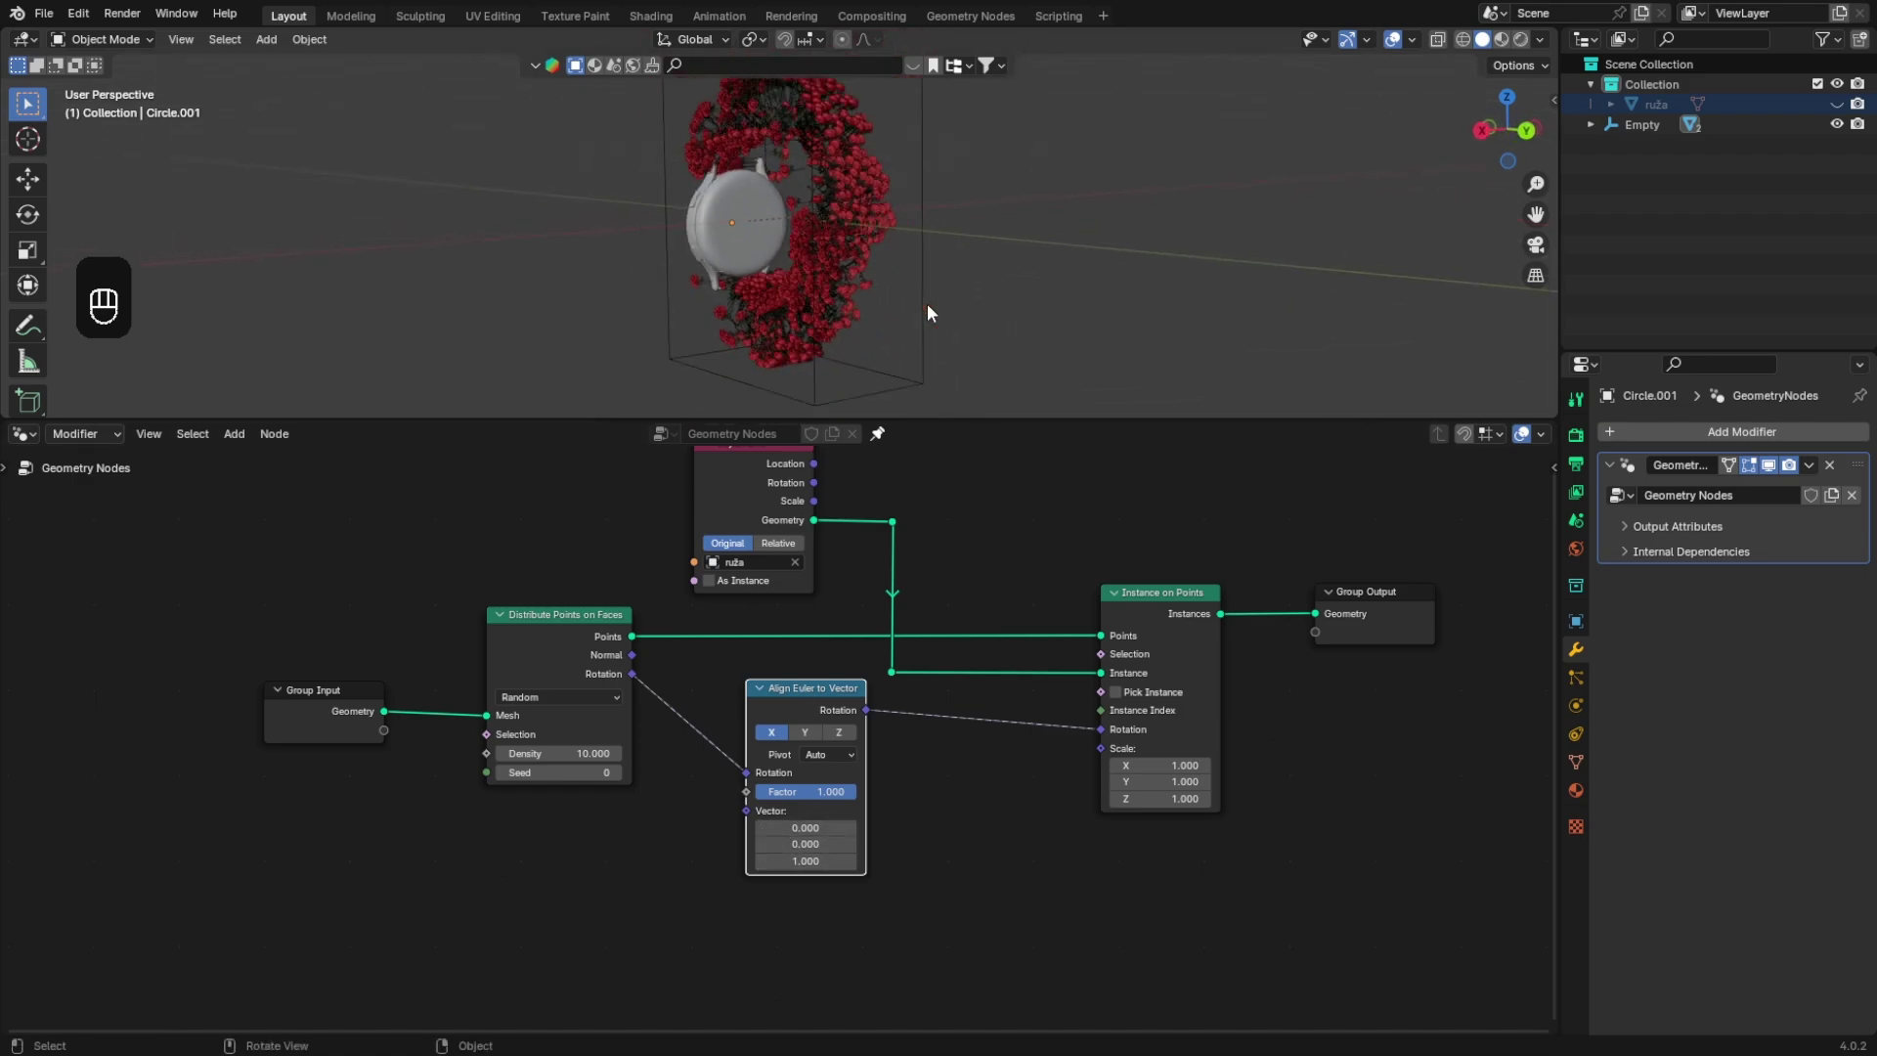
Step: Add a Normal node below Distribute Points on Faces and connect it to the Vector input of Align Euler to Vector
{"action": "key", "text": "shift+a"}
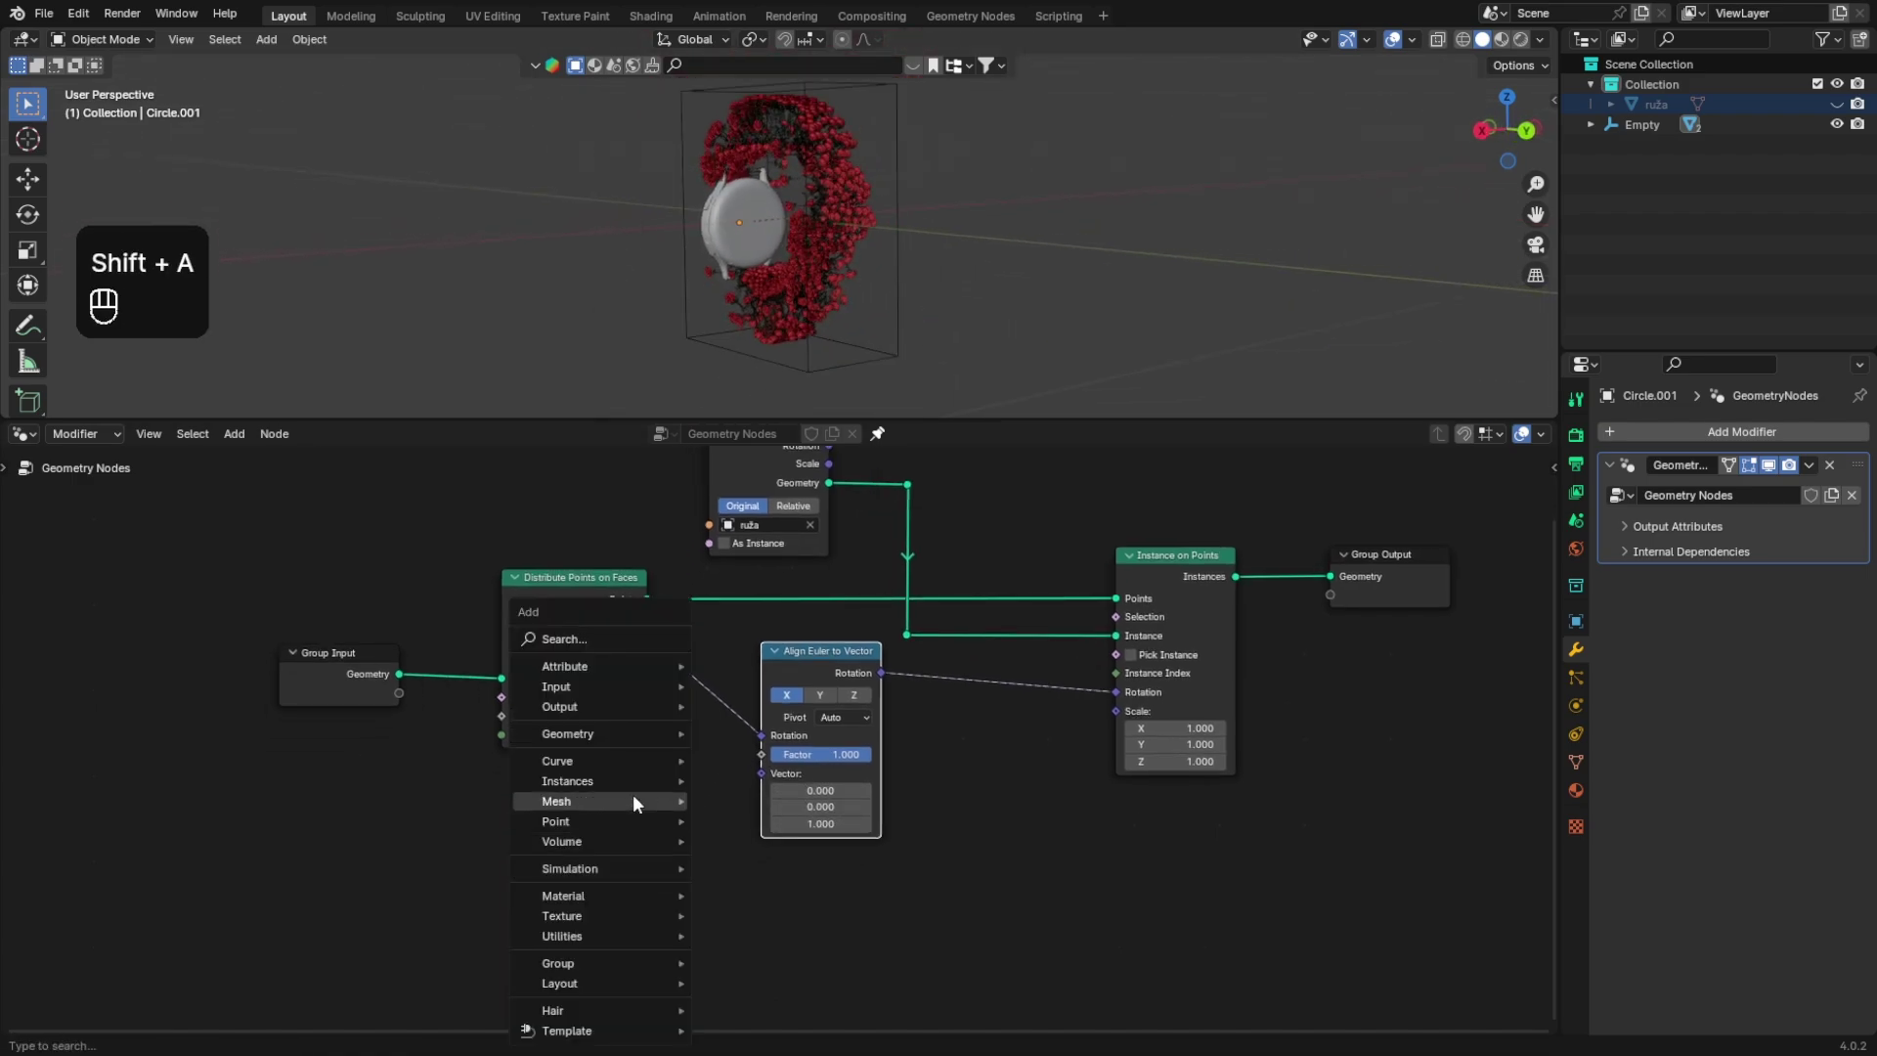
{"action": "left_click", "coordinate": [574, 637]}
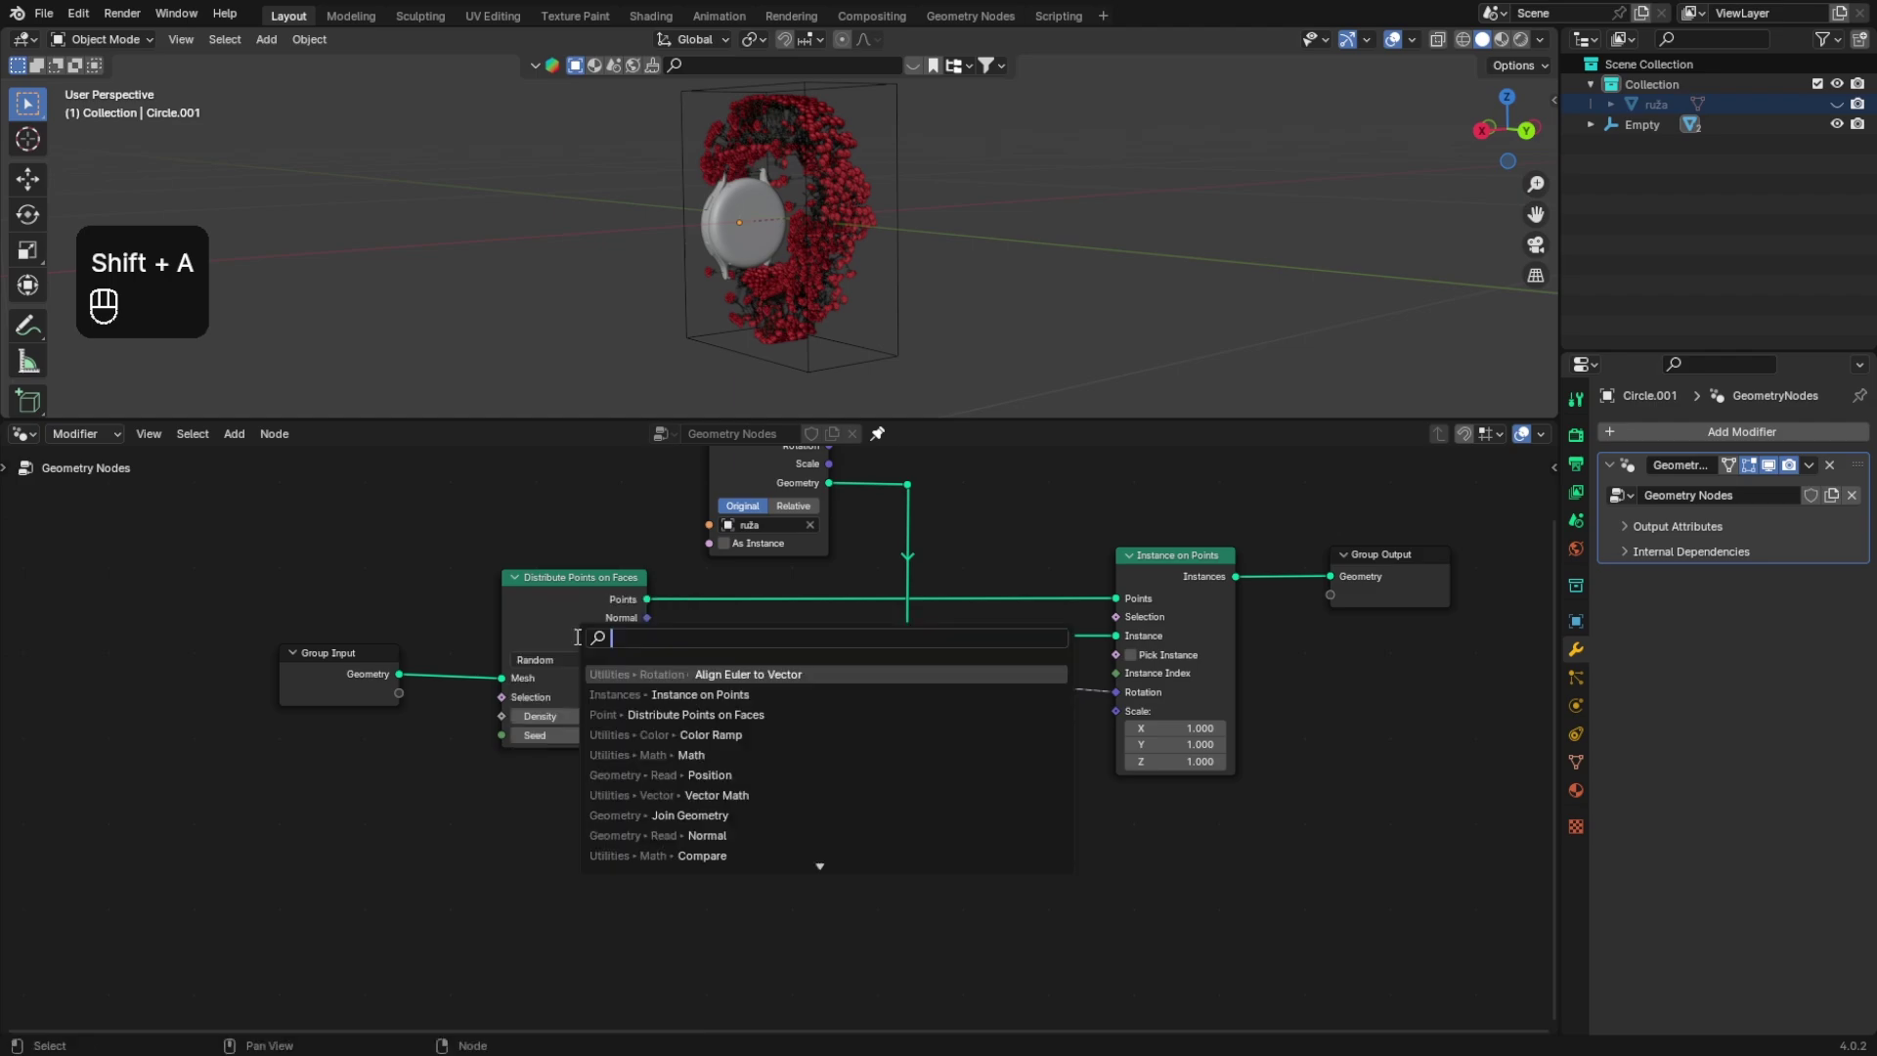
{"action": "type", "text": "norm"}
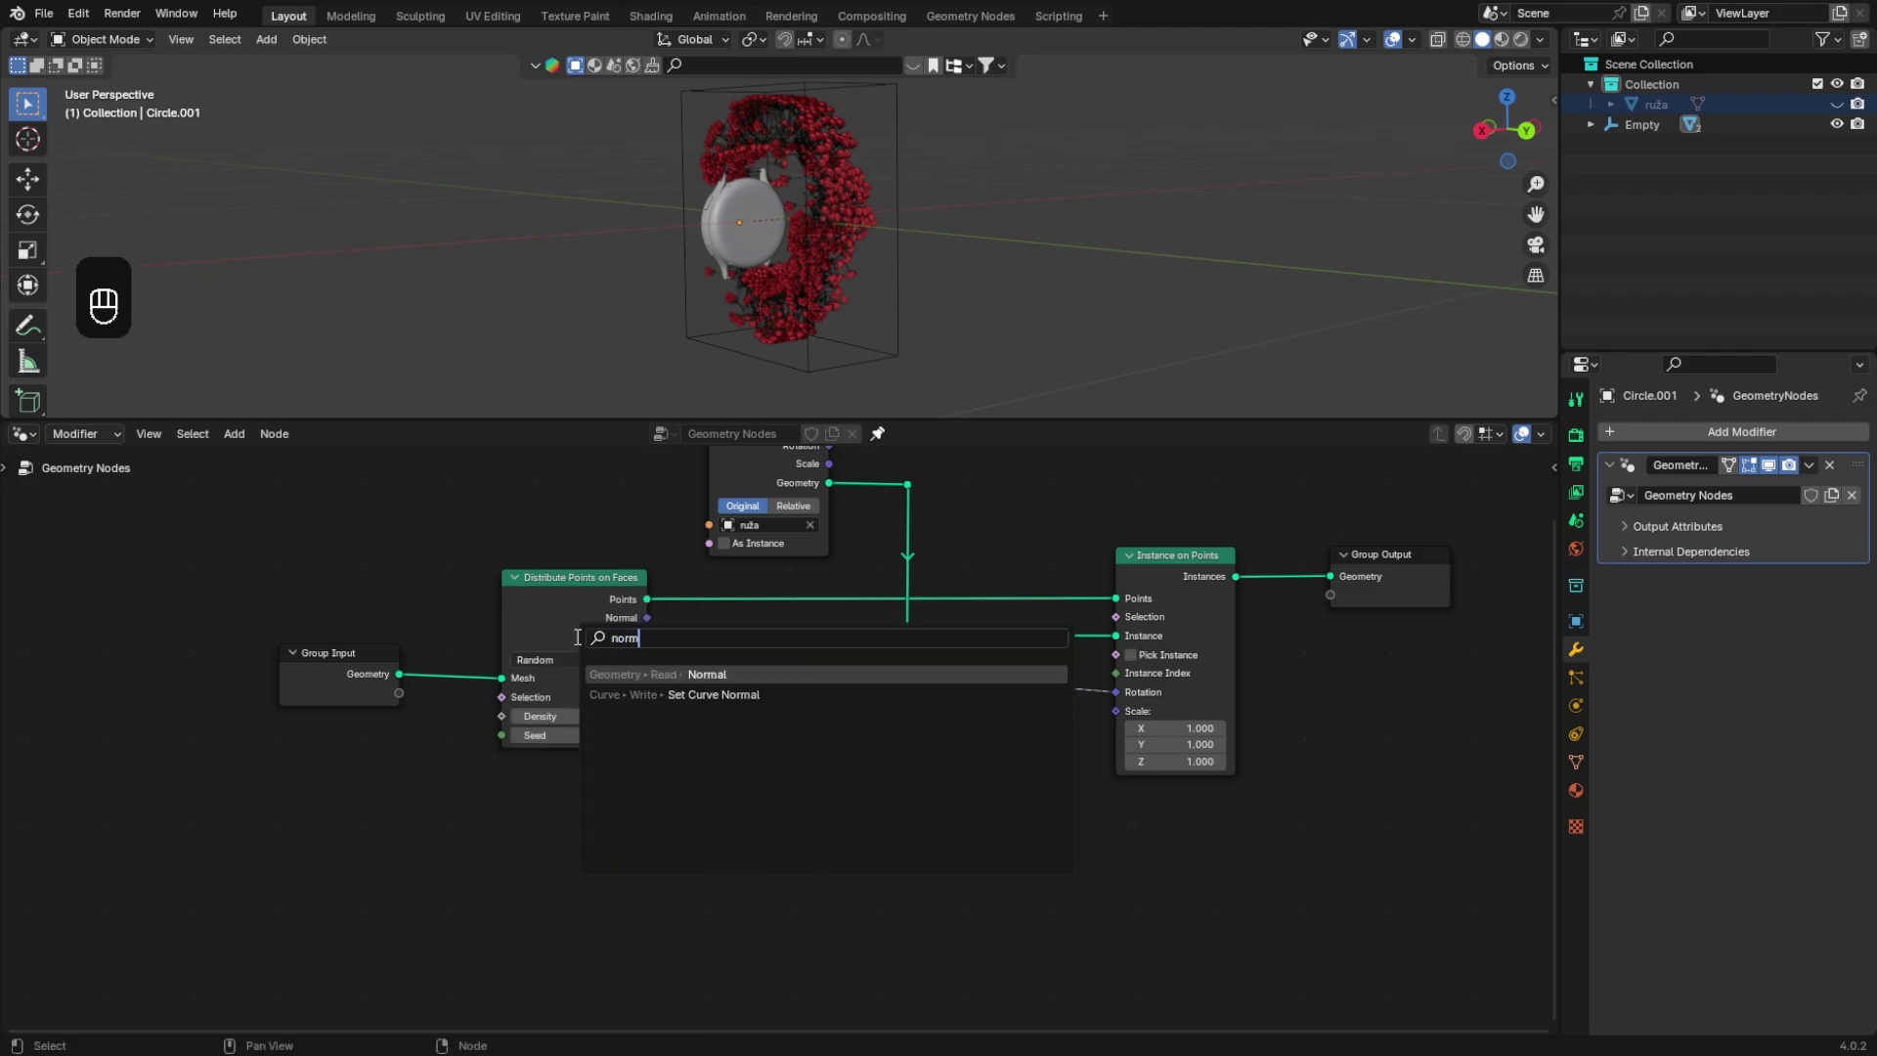
{"action": "key", "text": "Return"}
{"action": "left_click", "coordinate": [561, 798]}
{"action": "mouse_move", "coordinate": [561, 798]}
{"action": "left_mouse_down"}
{"action": "mouse_move", "coordinate": [554, 778]}
{"action": "mouse_move", "coordinate": [760, 773]}
{"action": "mouse_move", "coordinate": [555, 781]}
{"action": "left_mouse_up"}
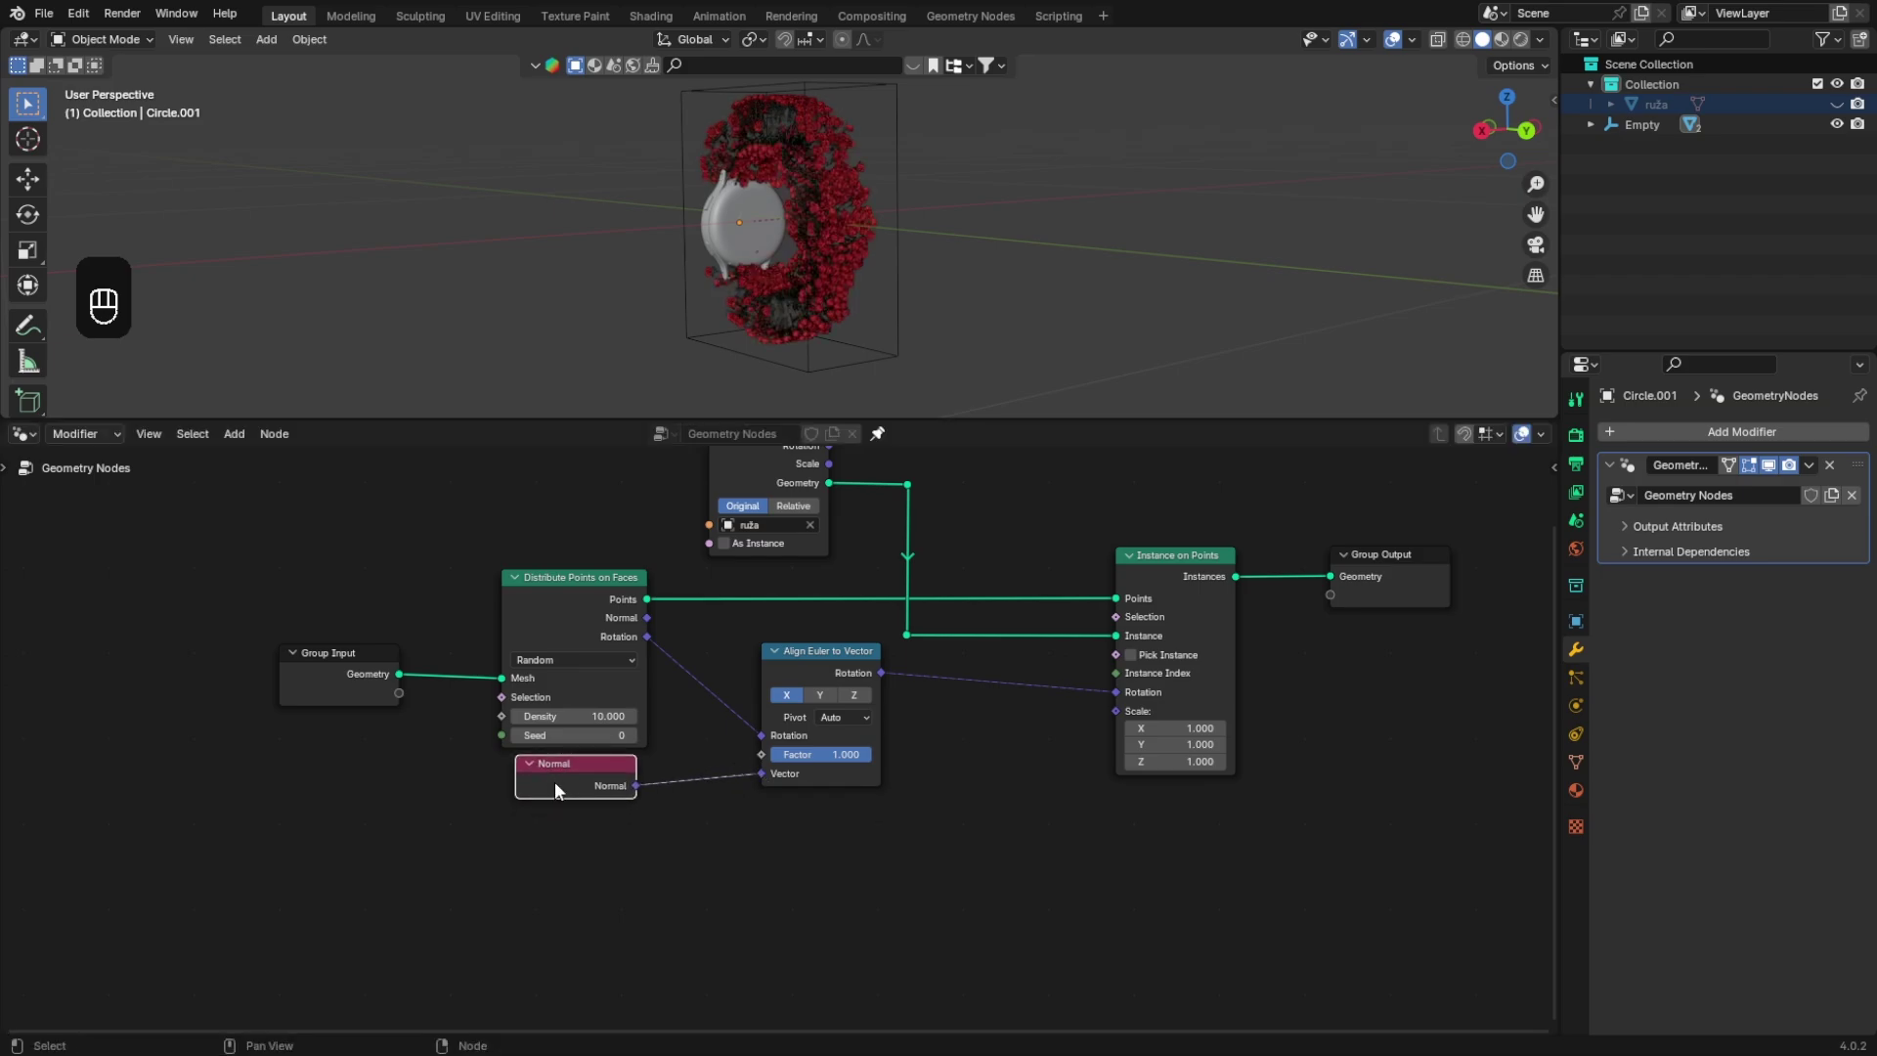
Step: Lower the Align Euler to Vector and Normal nodes, and line up Normal with the Vector input
{"action": "left_click", "coordinate": [821, 665]}
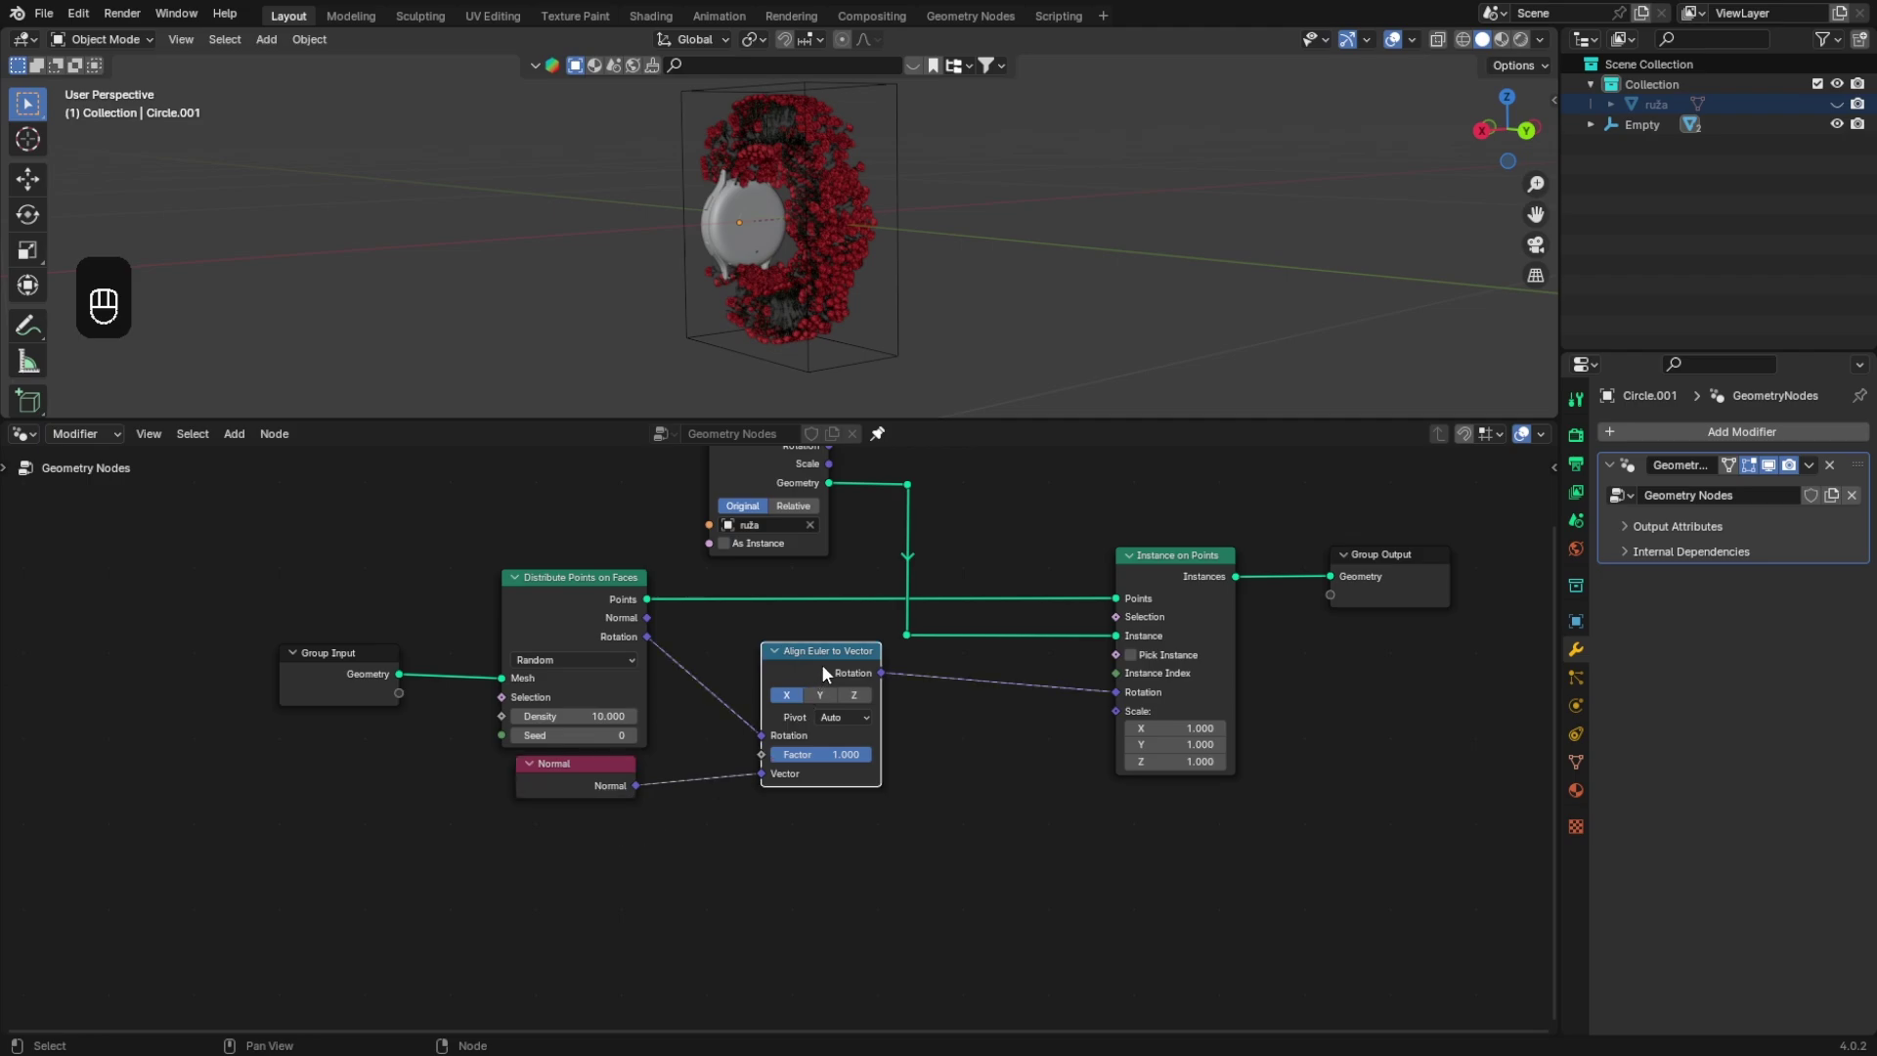
{"action": "left_click", "coordinate": [604, 778], "text": "shift"}
{"action": "key", "text": "g"}
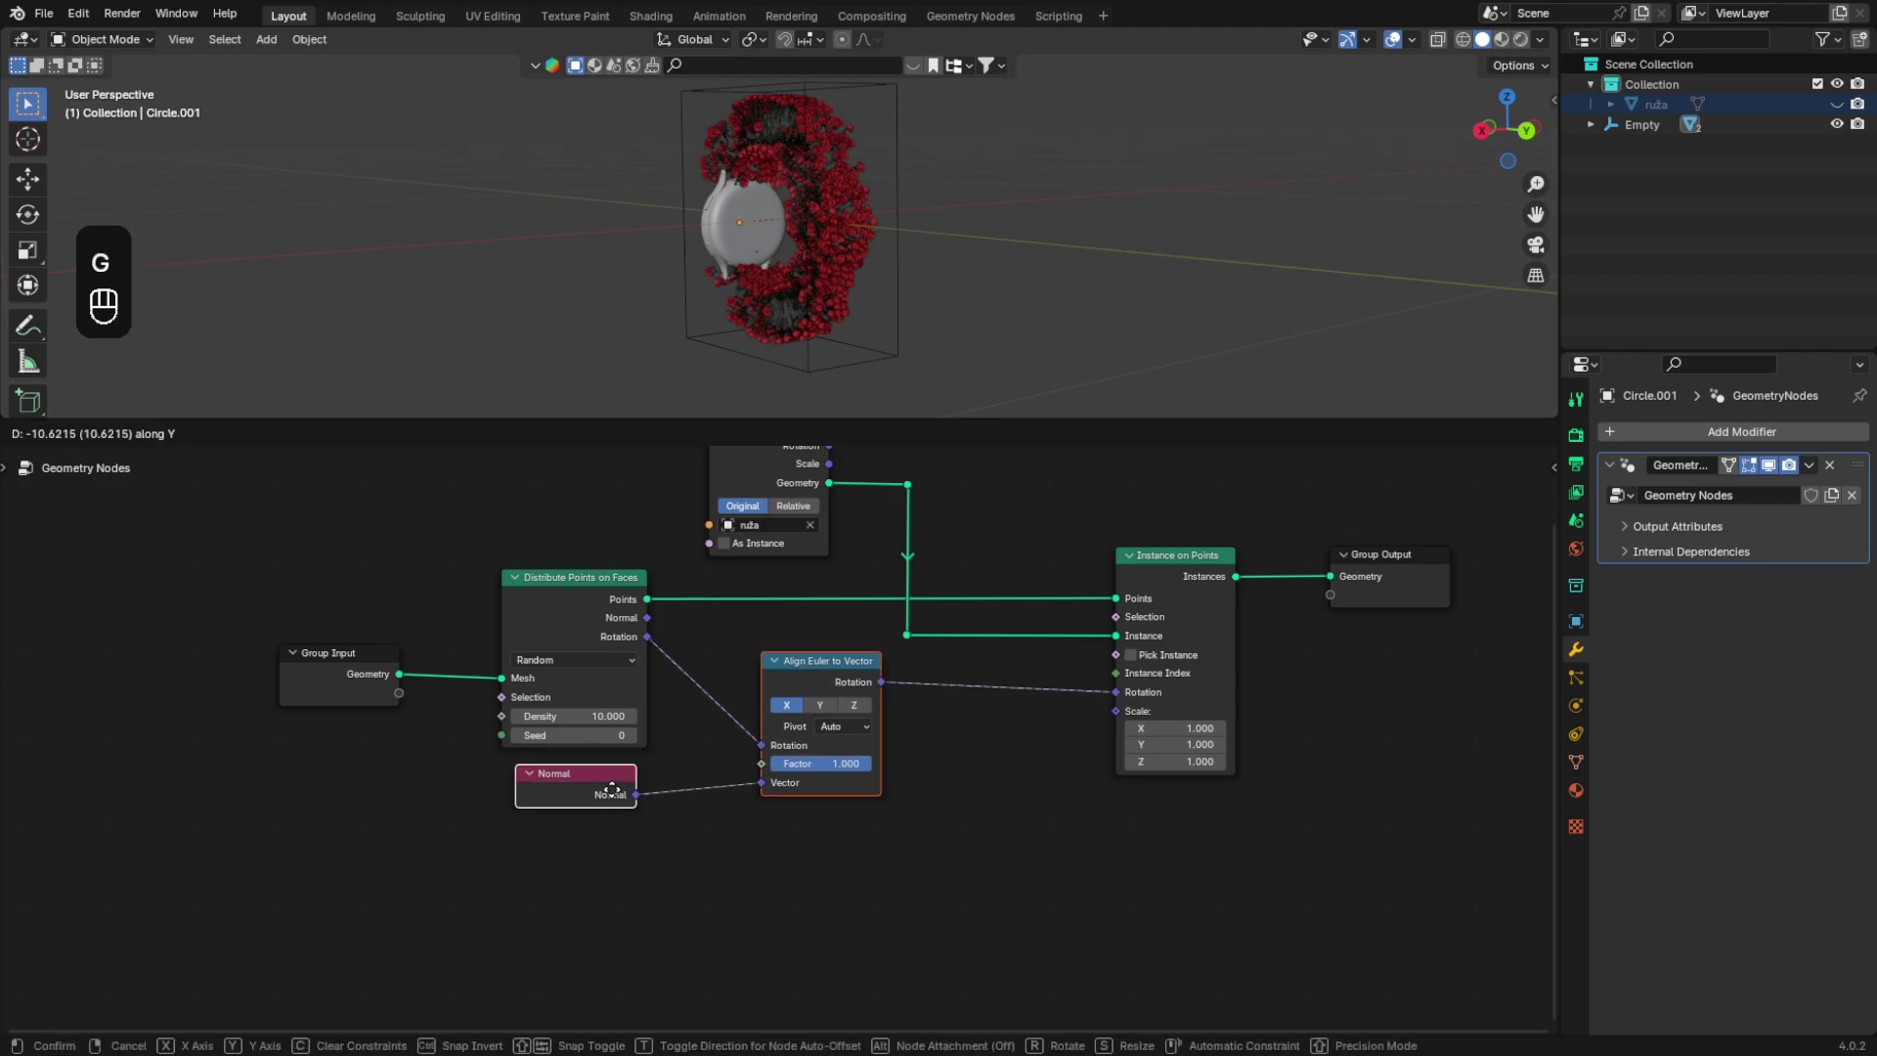
{"action": "key", "text": "shift"}
{"action": "left_click", "coordinate": [619, 741]}
{"action": "left_click", "coordinate": [588, 806]}
{"action": "key", "text": "g"}
{"action": "left_click", "coordinate": [584, 797]}
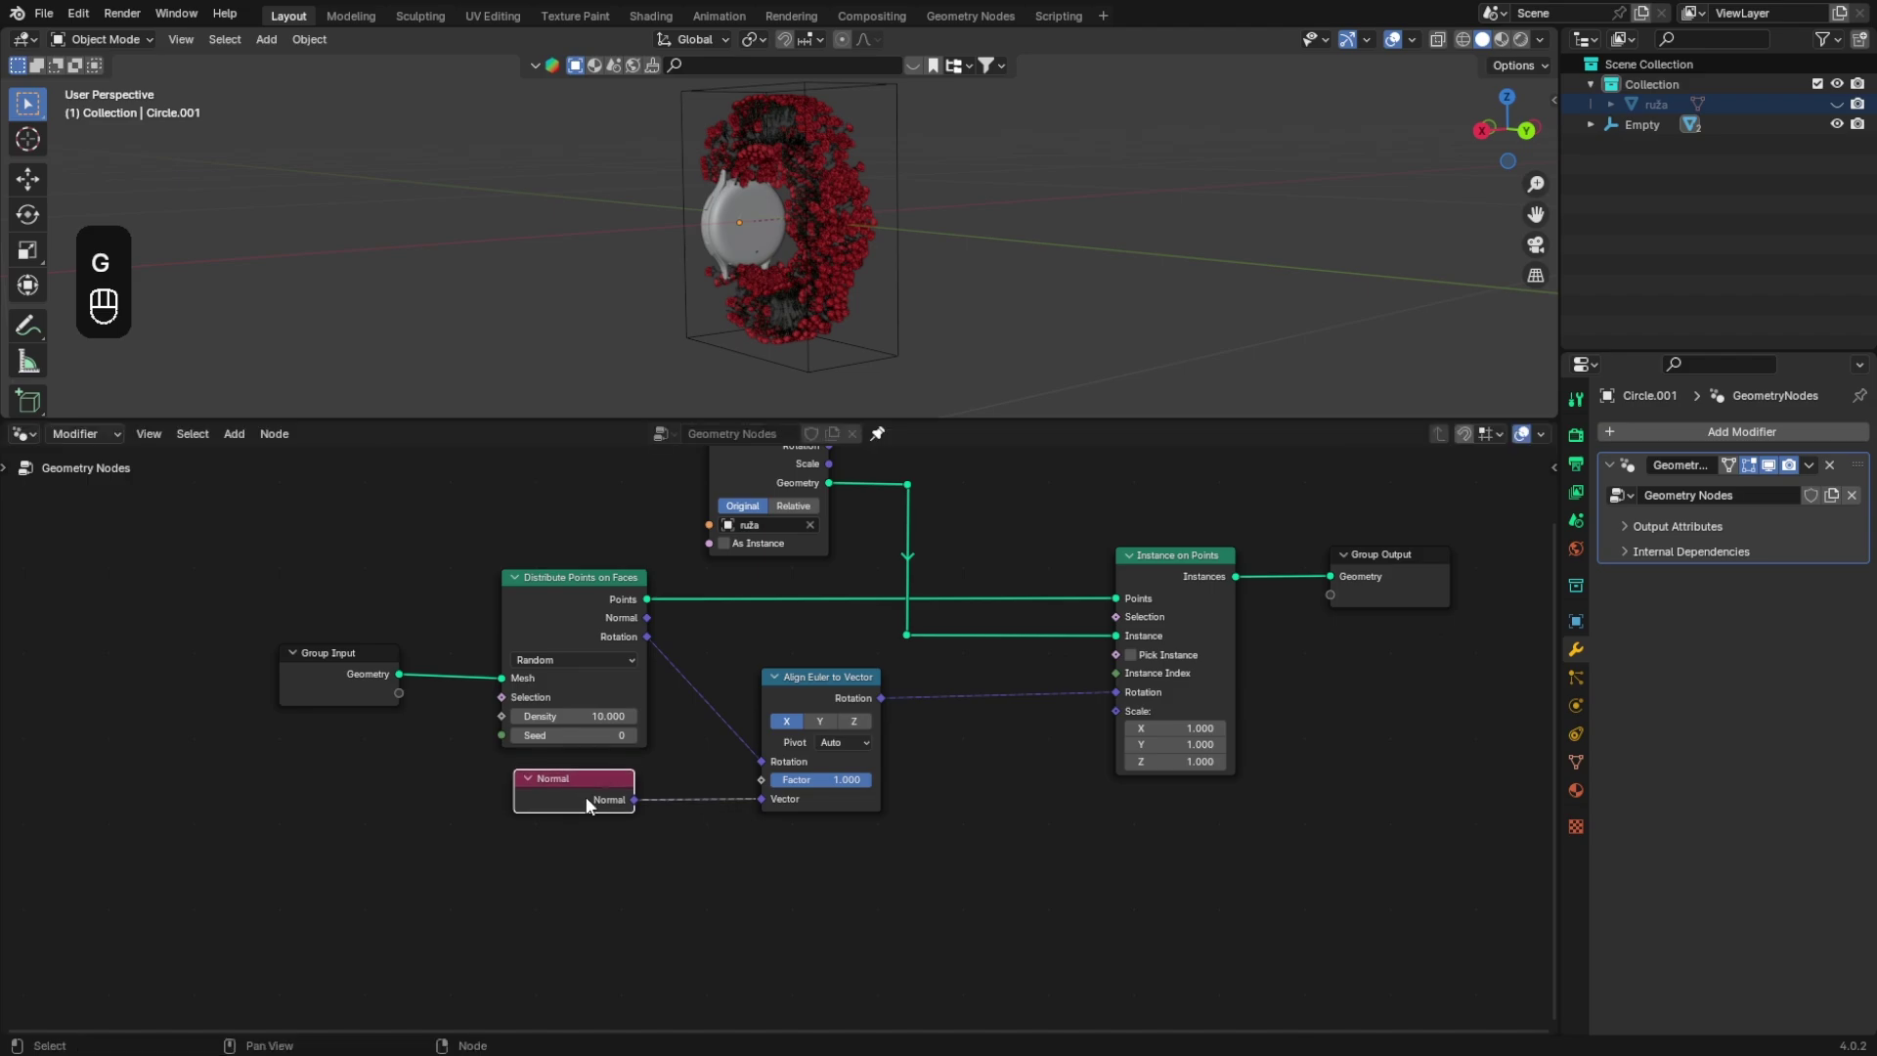
Step: Level the Group Input node with its link and move it further away from Distribute Points on Faces
{"action": "left_click", "coordinate": [713, 838]}
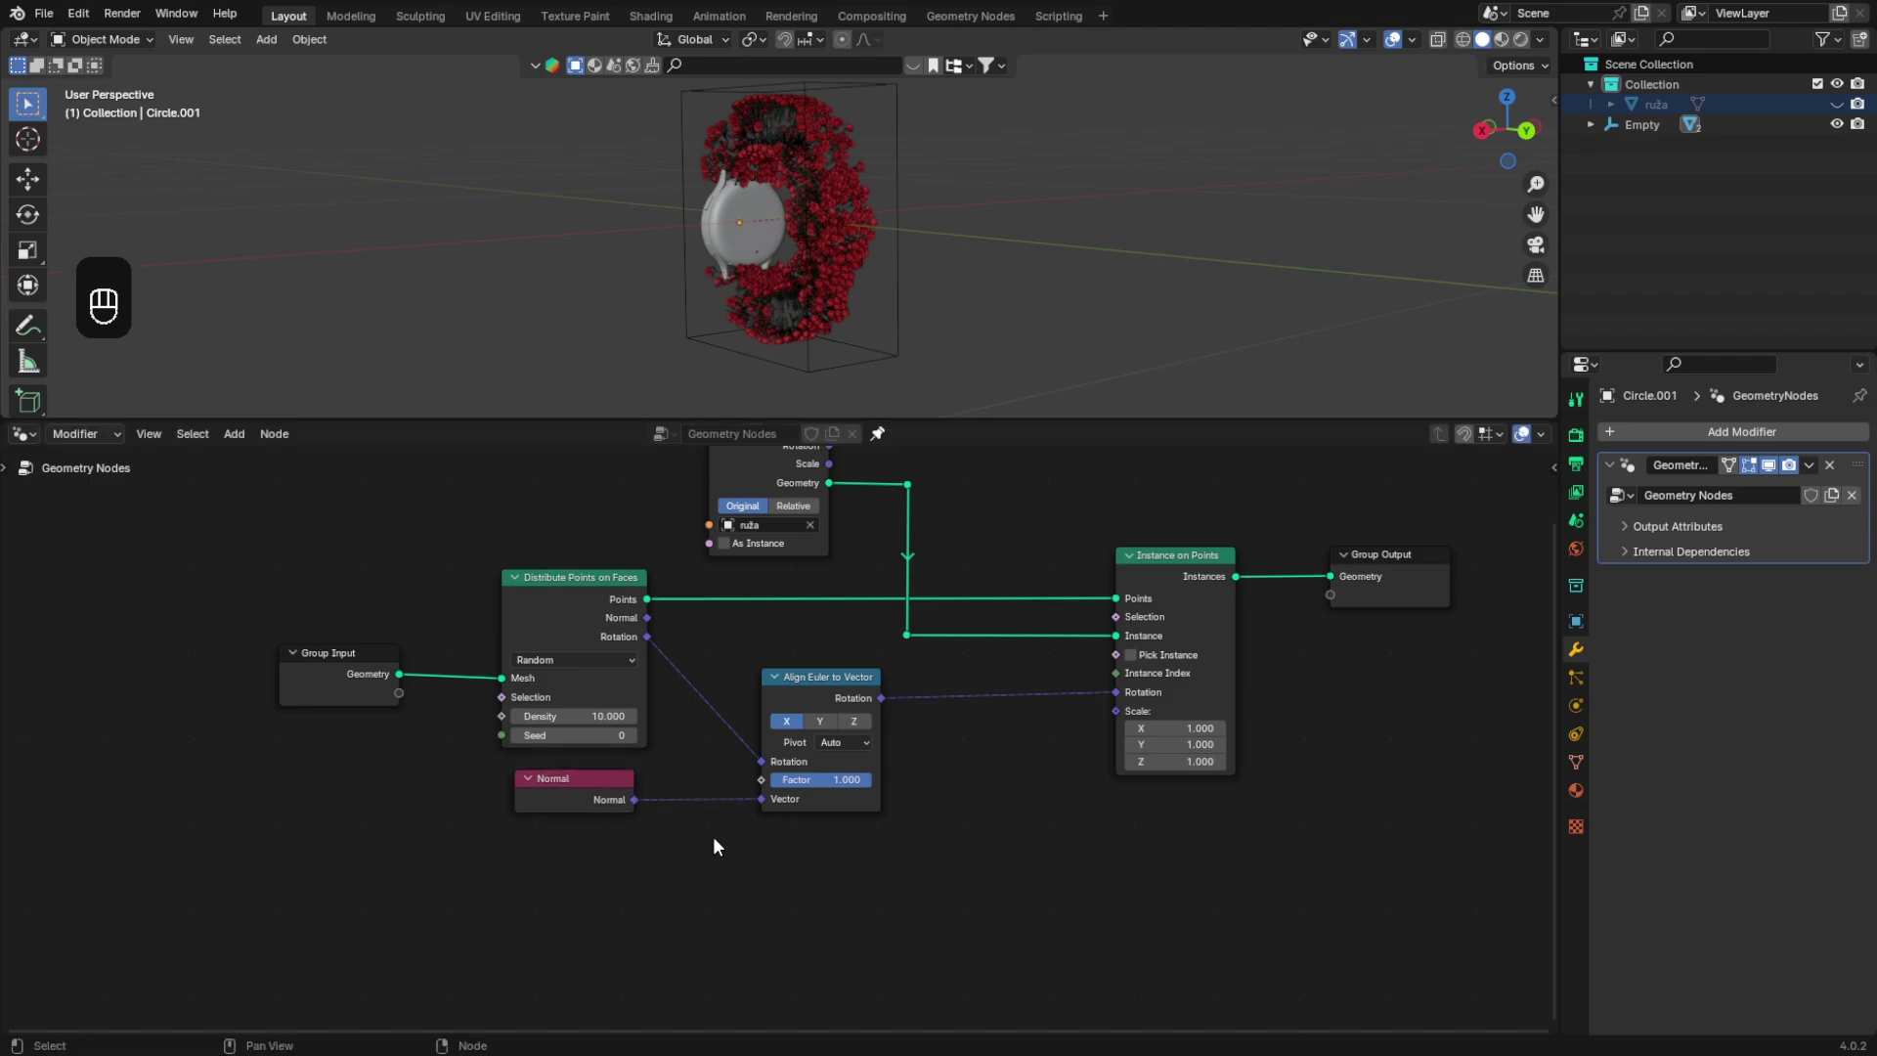
{"action": "left_click_drag", "start_coordinate": [343, 688], "coordinate": [342, 694]}
{"action": "middle_click_drag", "start_coordinate": [599, 290], "coordinate": [684, 256]}
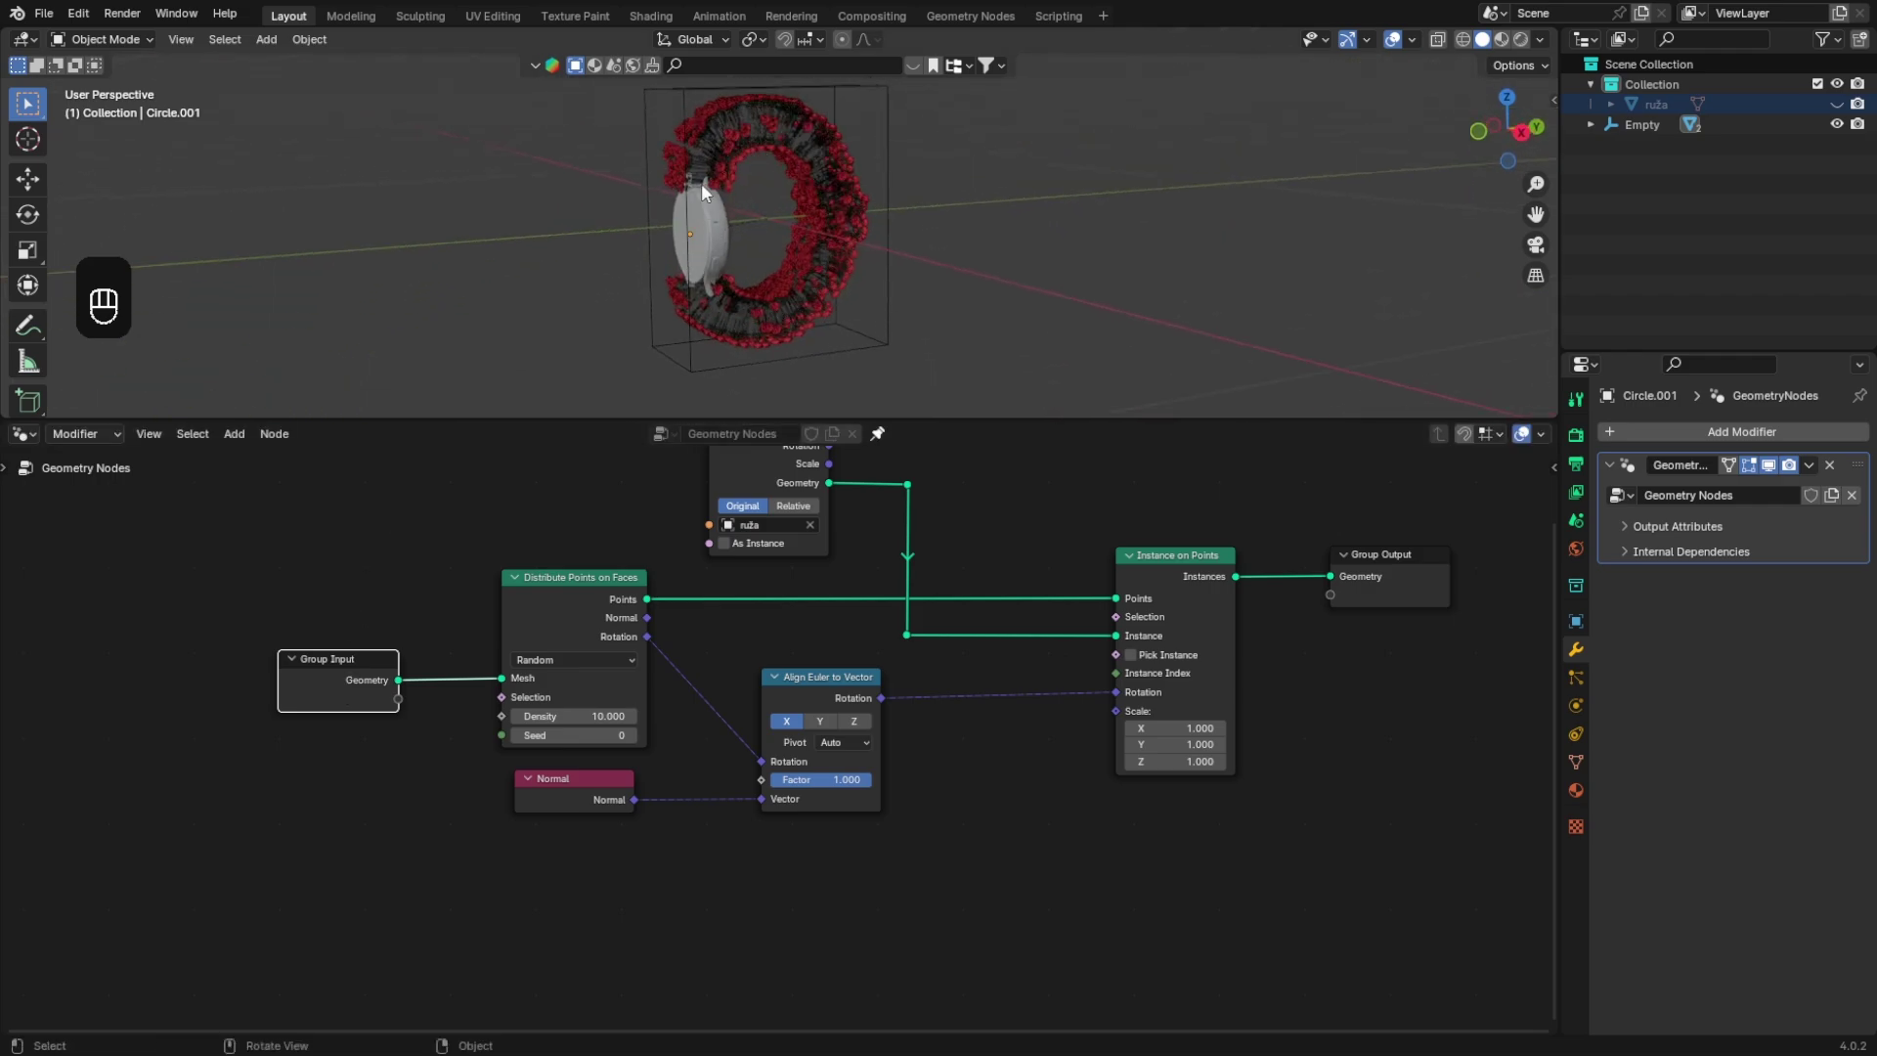
{"action": "middle_click_drag", "start_coordinate": [358, 804], "coordinate": [667, 826]}
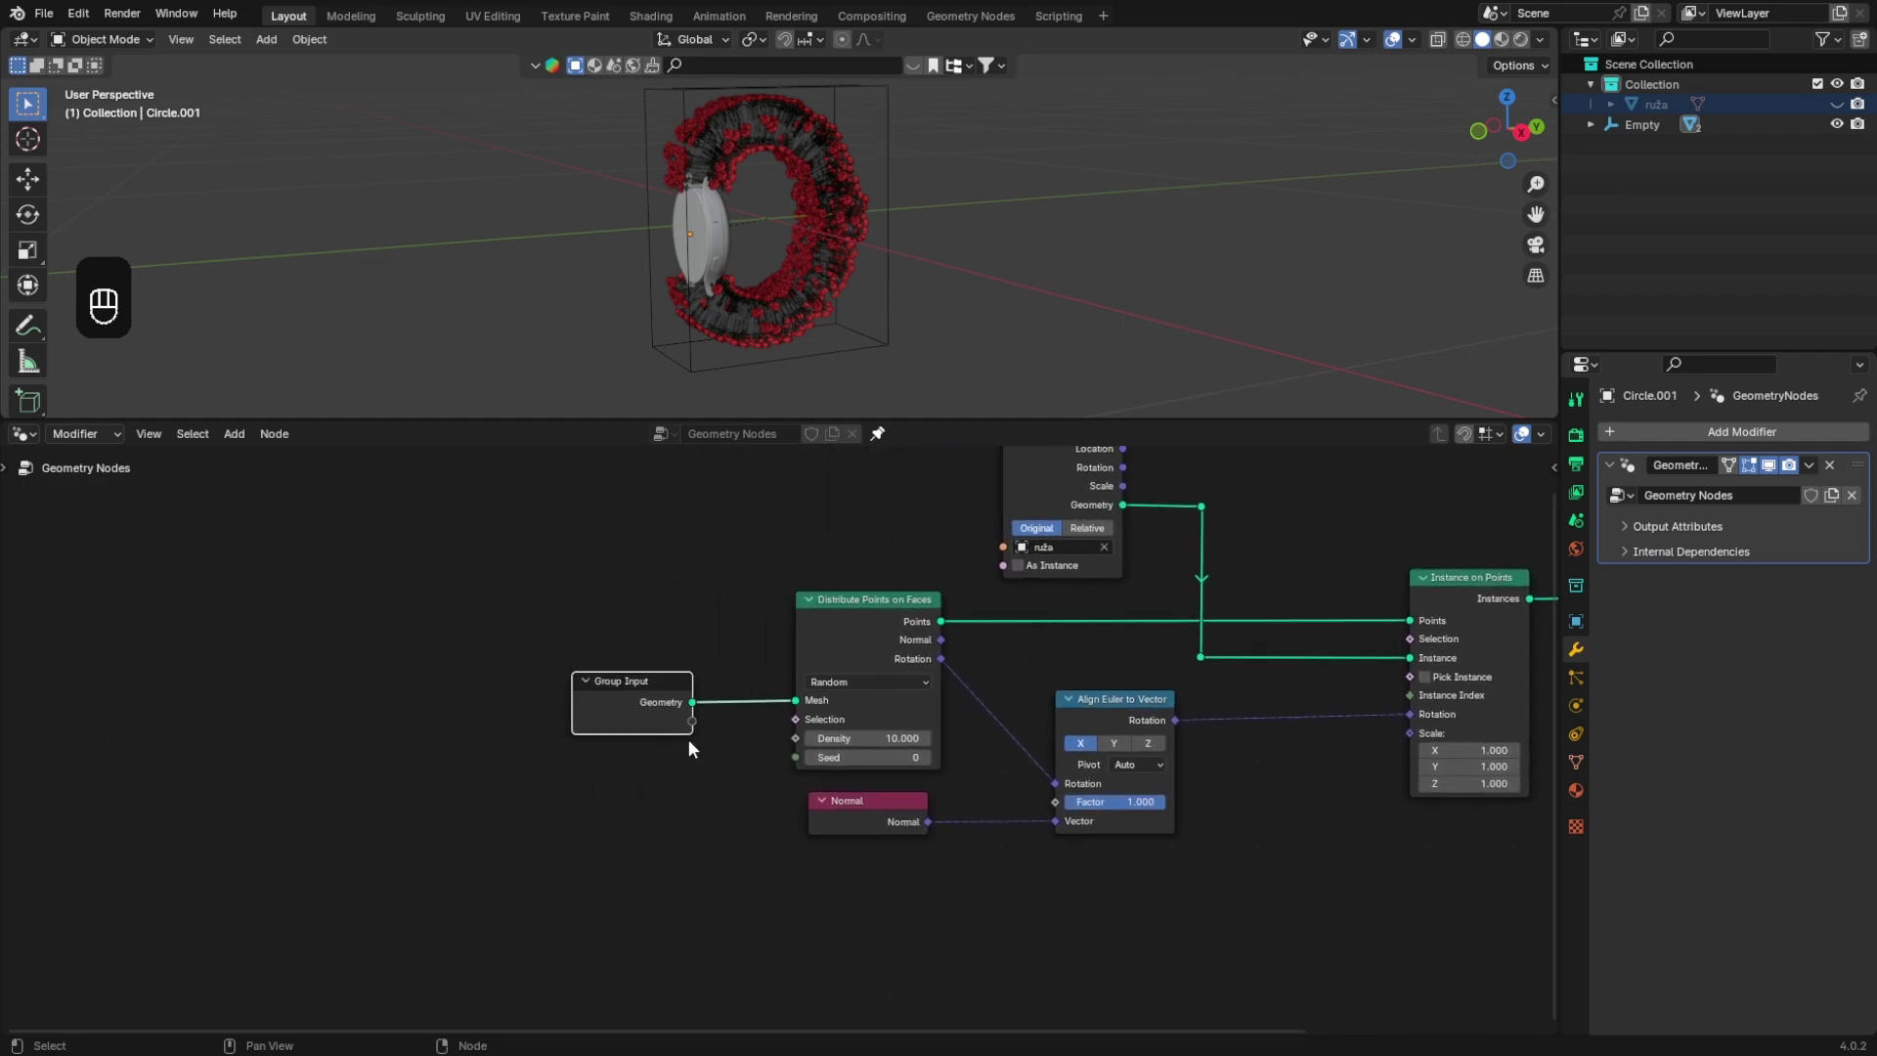
{"action": "key", "text": "g"}
{"action": "left_click", "coordinate": [474, 721]}
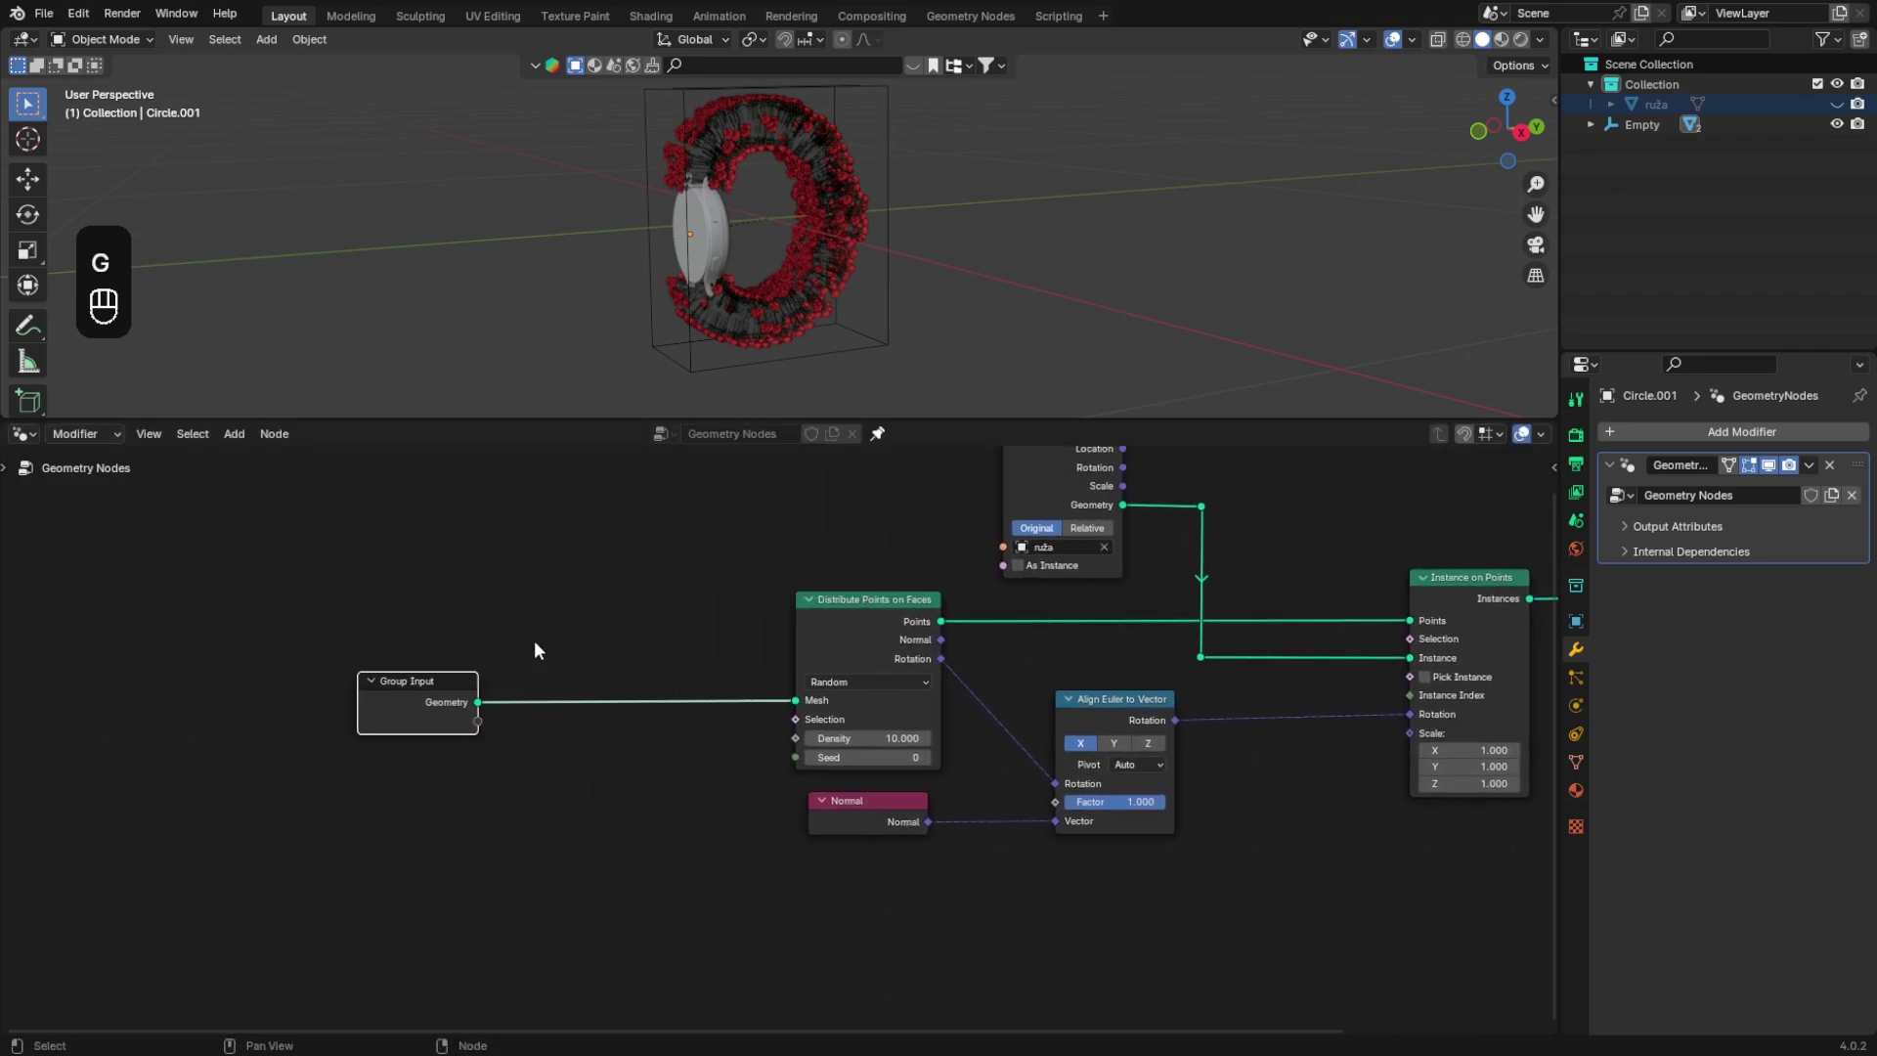
Step: Add a Join Geometry node above the link between Group Input and Distribute Points on Faces
{"action": "left_click", "coordinate": [534, 650]}
{"action": "key", "text": "shift+a"}
{"action": "left_click", "coordinate": [637, 636]}
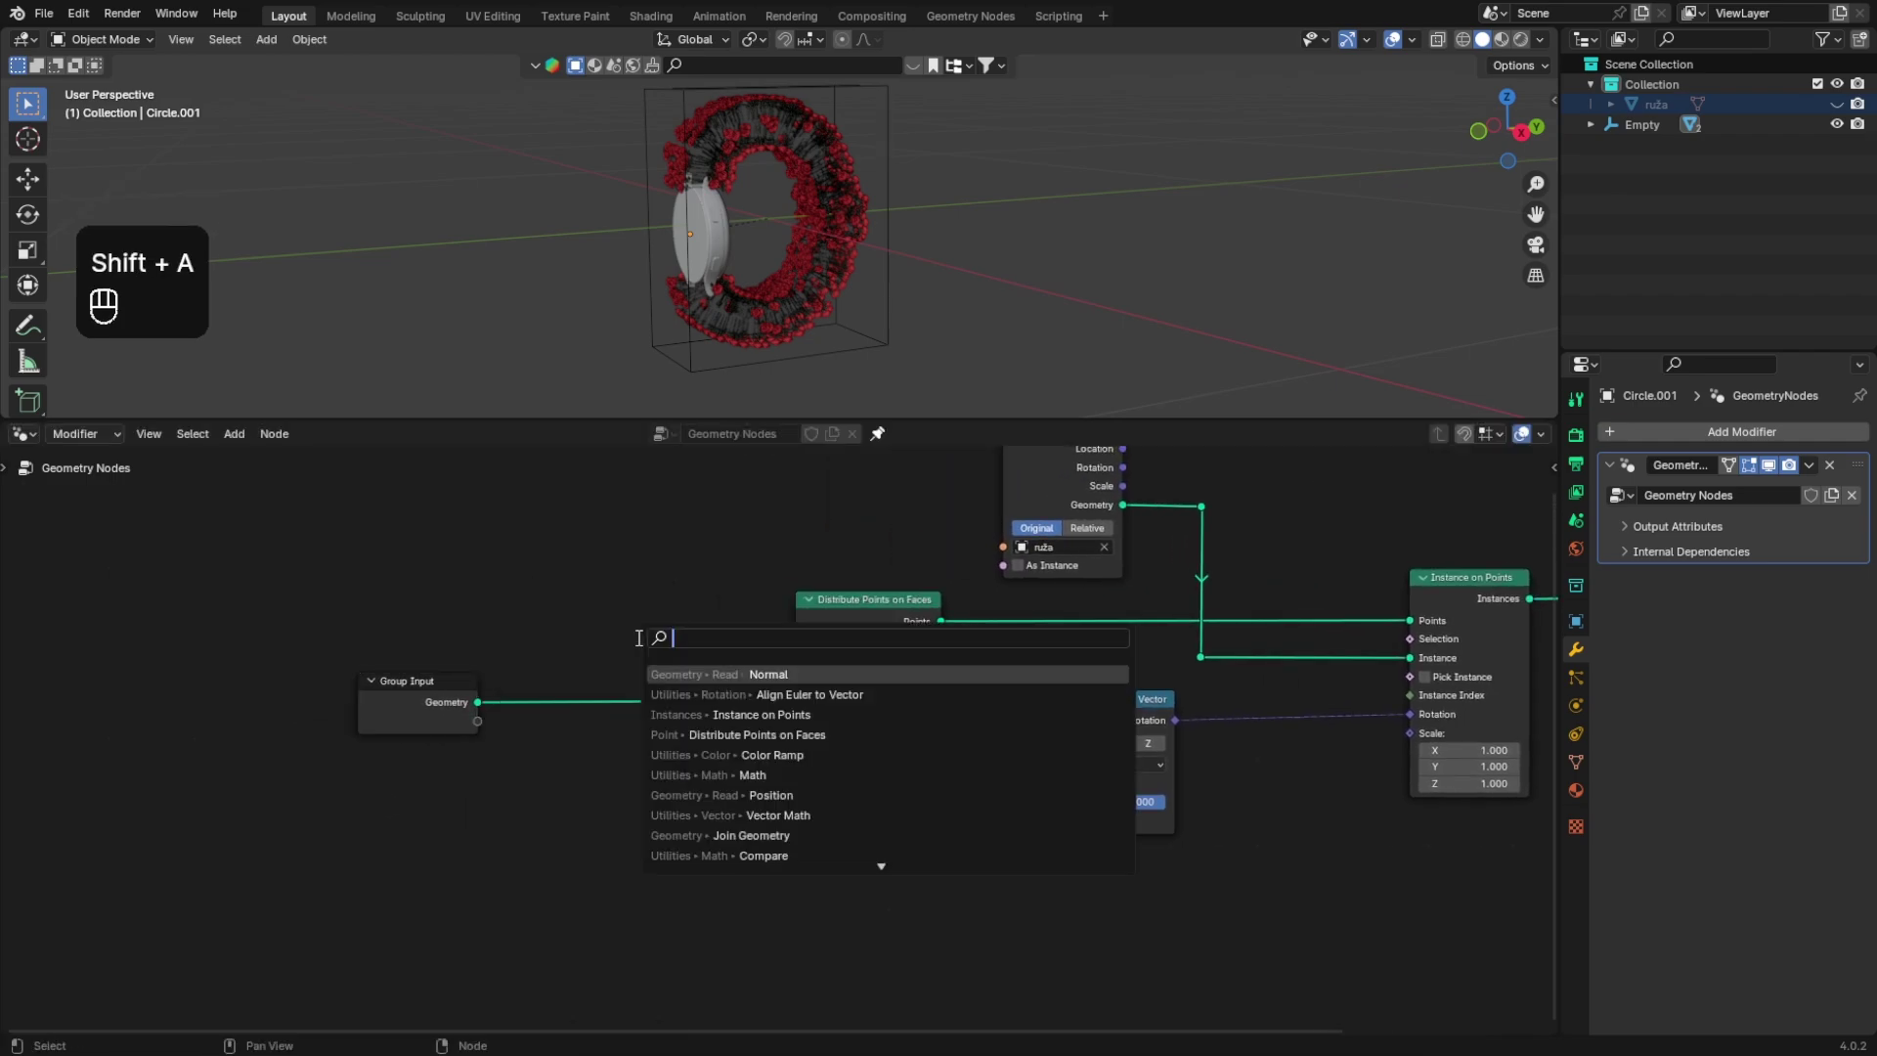
{"action": "type", "text": "join geometry"}
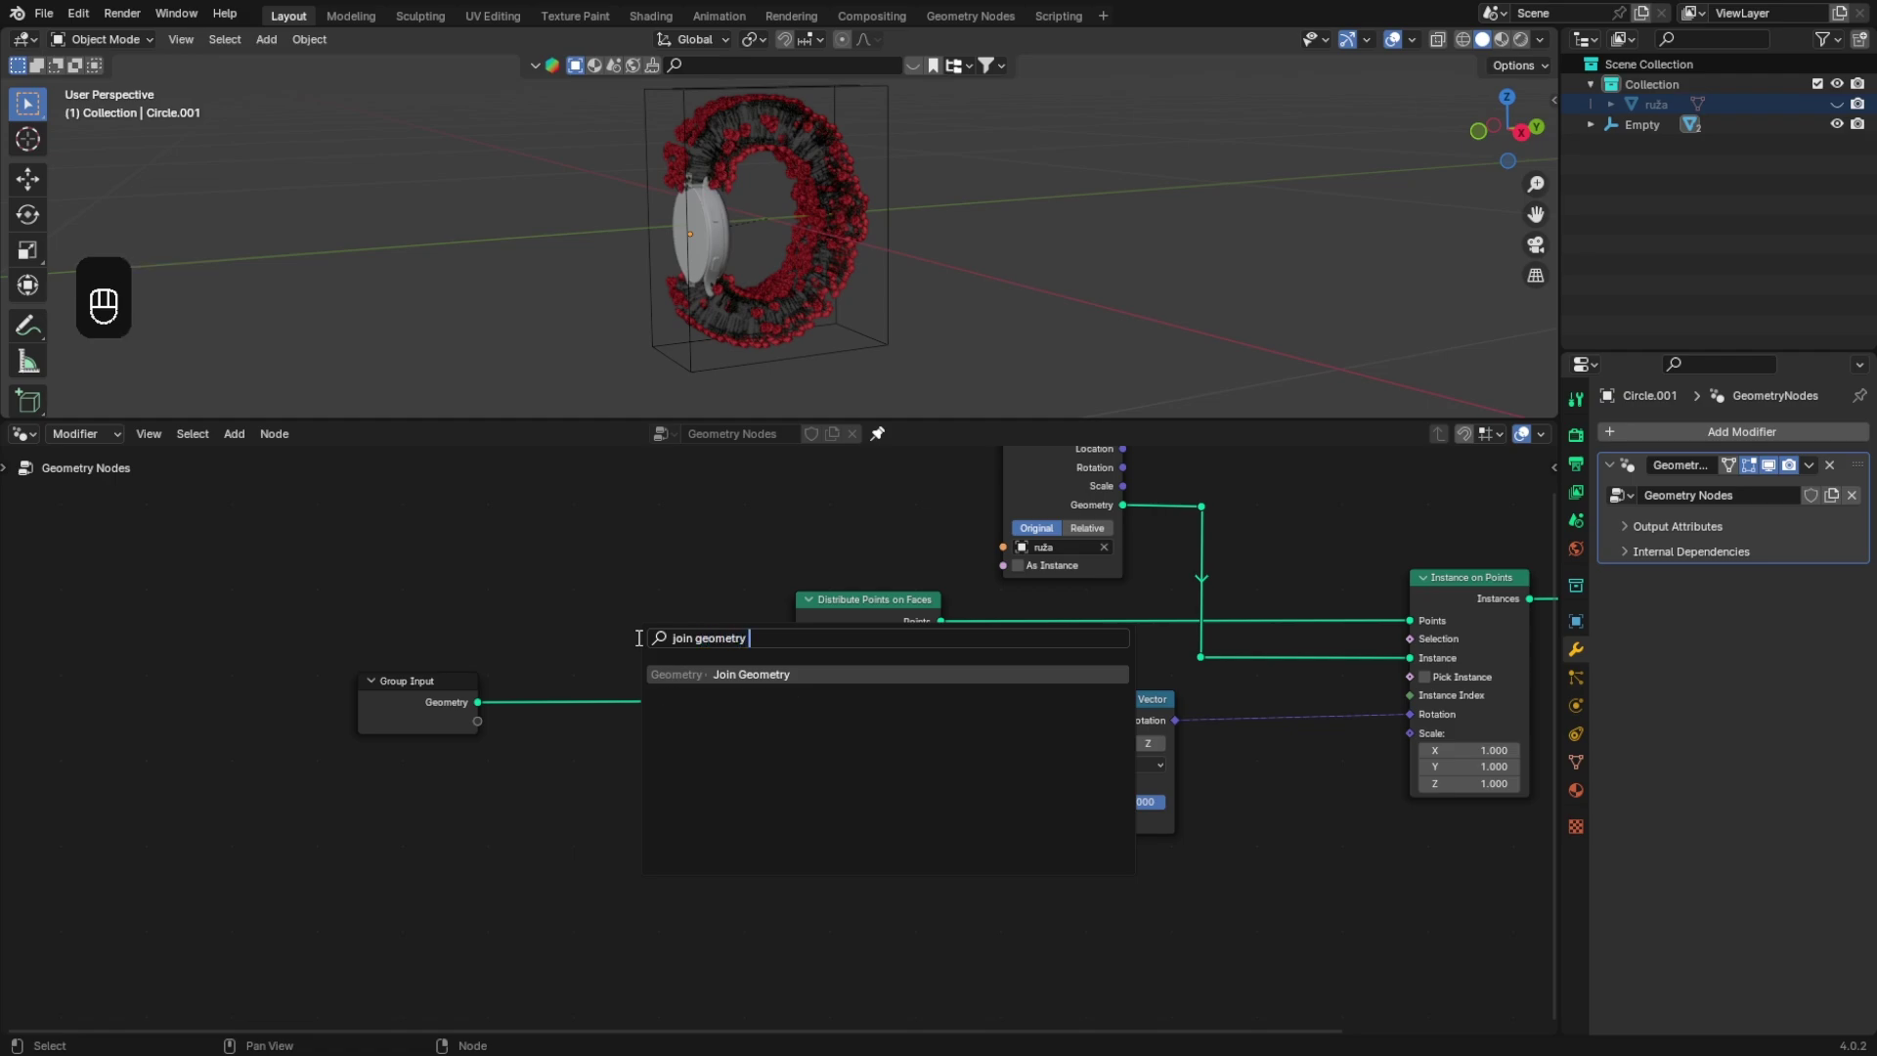
{"action": "key", "text": "Return"}
{"action": "left_click", "coordinate": [623, 540]}
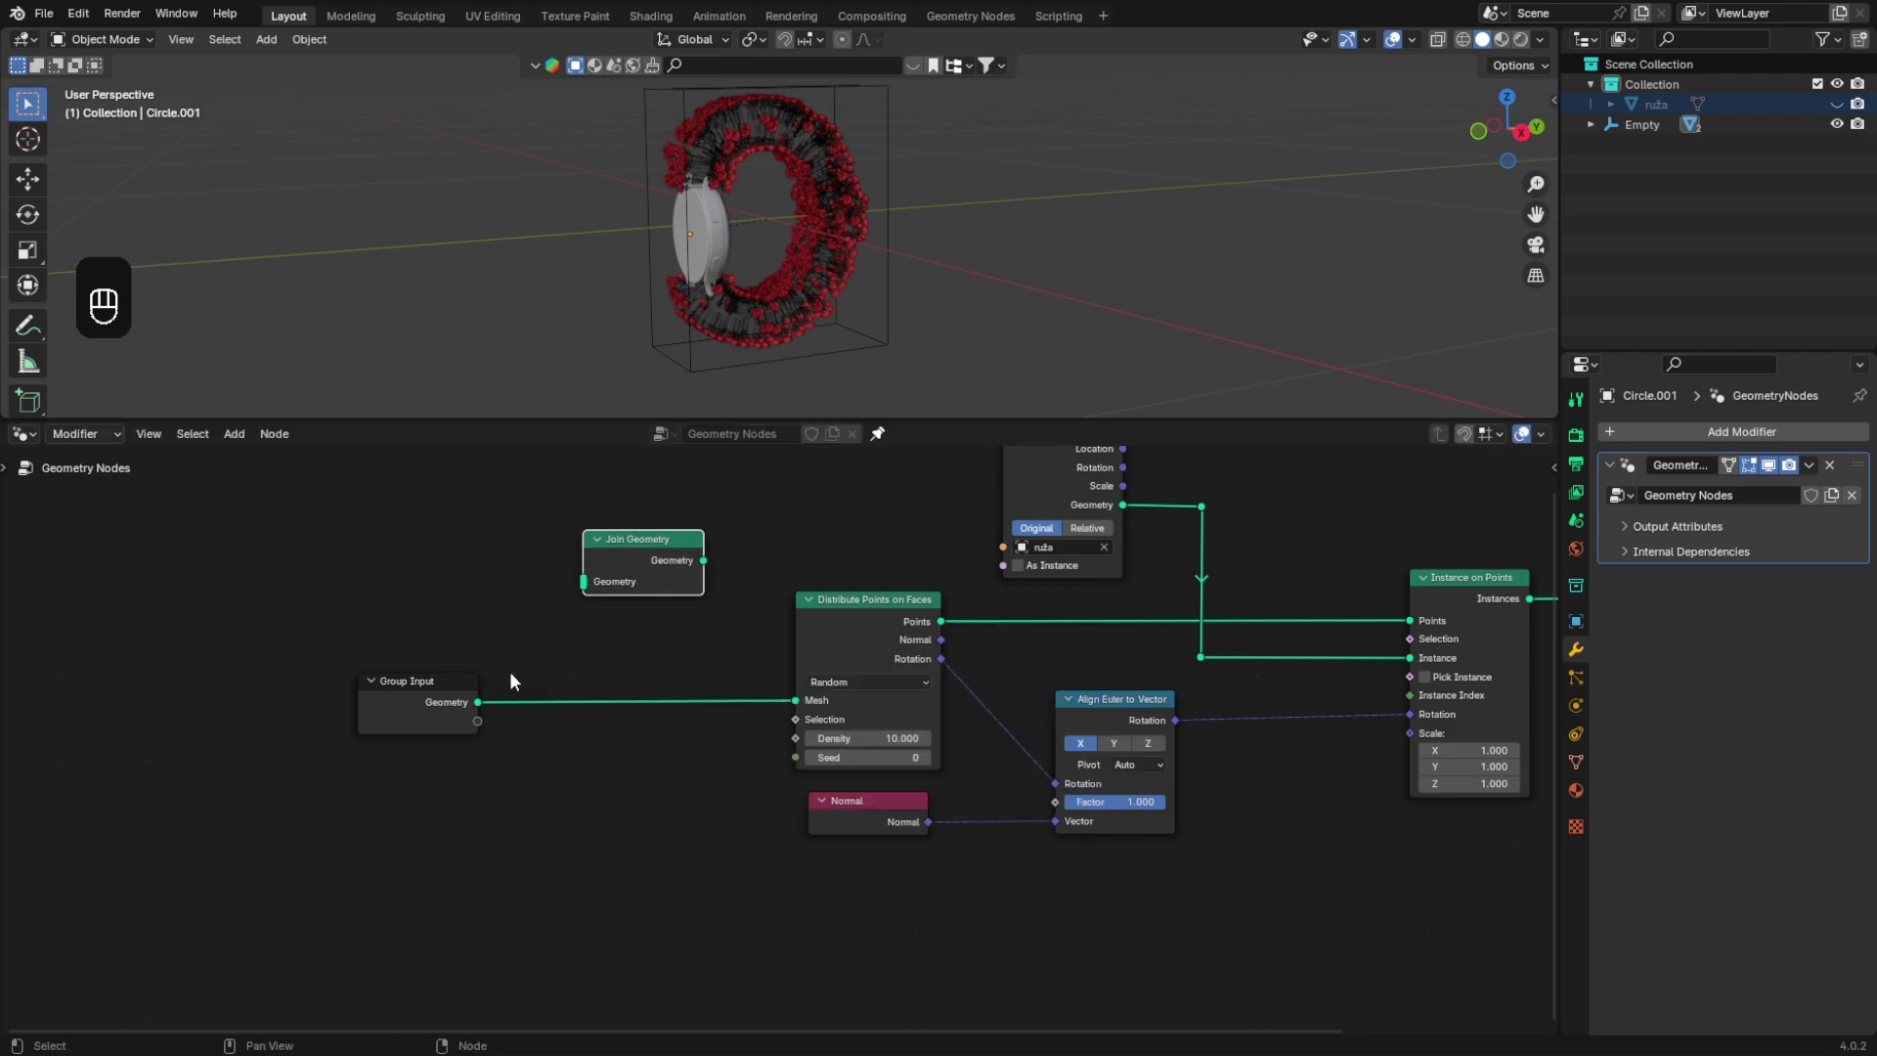
Step: Branch the Group Input geometry link into Join Geometry through two reroute points, arranged as a right-angled path
{"action": "right_click_drag", "start_coordinate": [532, 647], "coordinate": [530, 745], "text": "shift"}
{"action": "left_click_drag", "start_coordinate": [537, 702], "coordinate": [656, 521]}
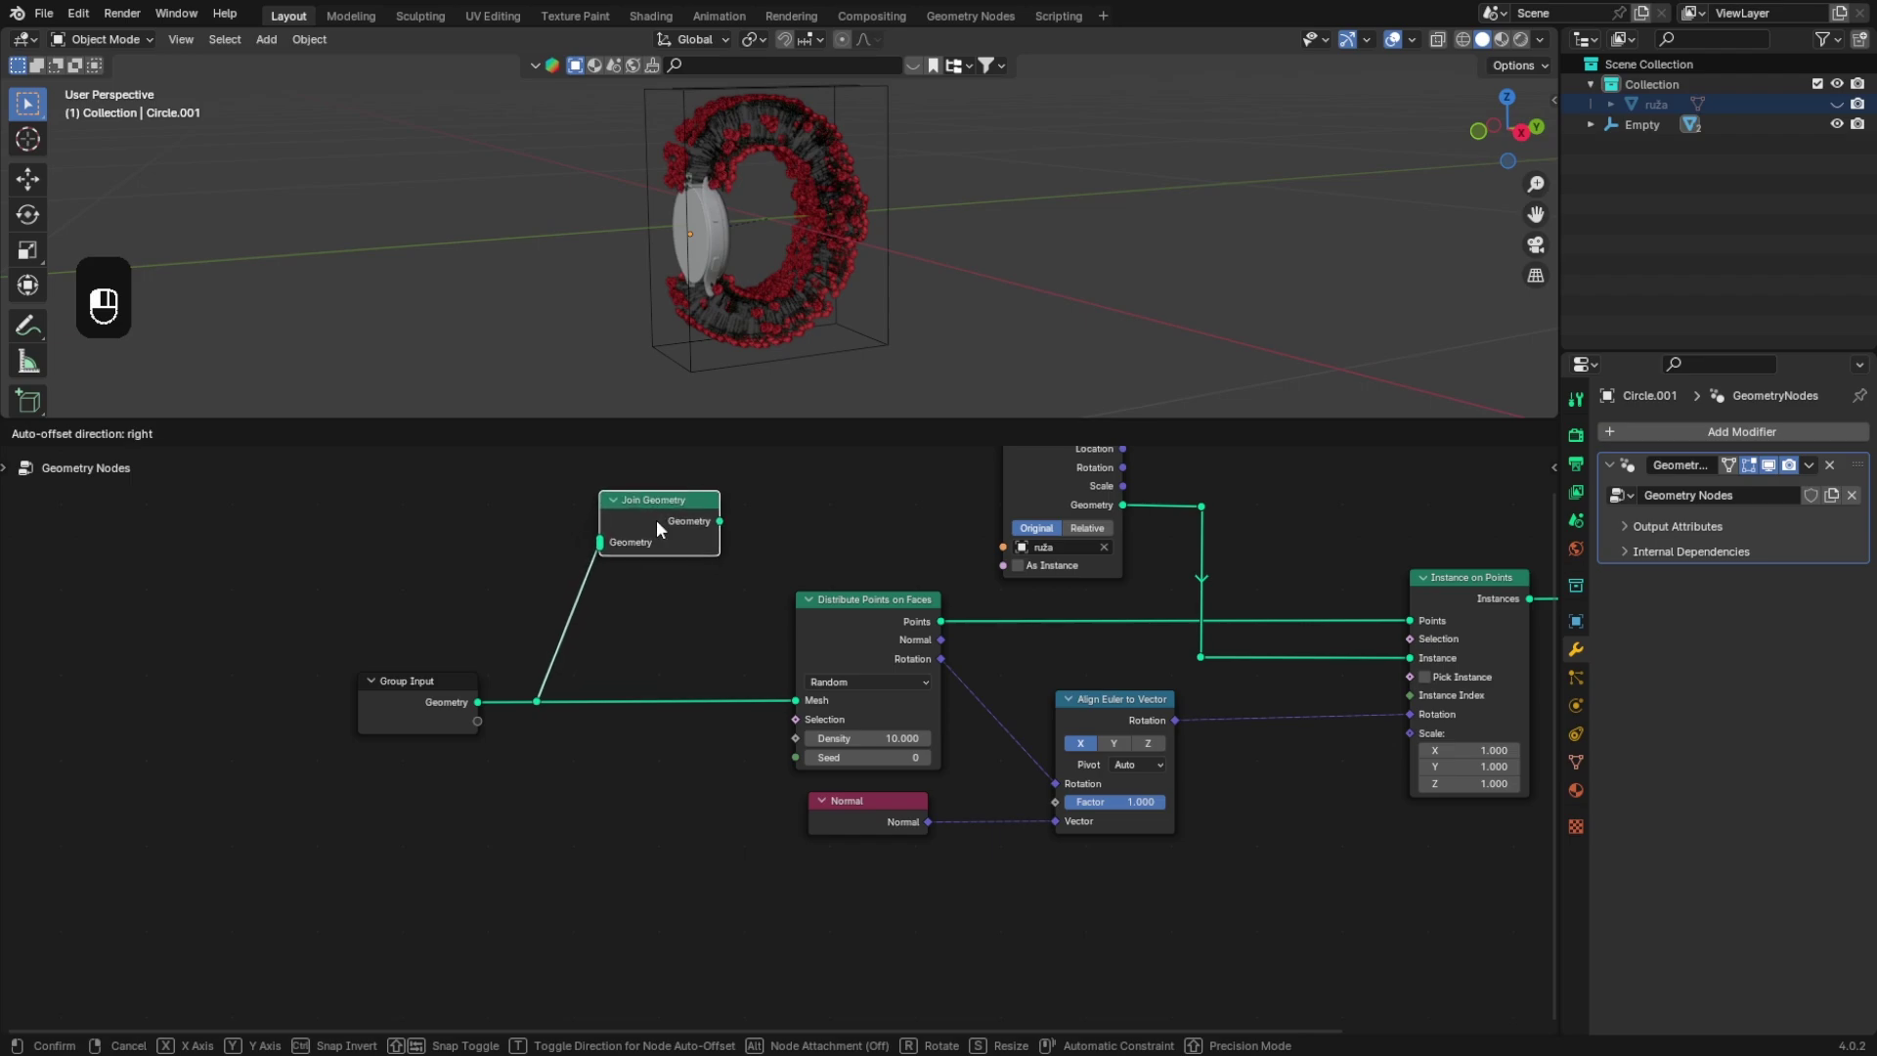
{"action": "scroll", "coordinate": [647, 622], "scroll_direction": "down", "scroll_amount": 2}
{"action": "right_click_drag", "start_coordinate": [641, 639], "coordinate": [600, 637], "text": "shift"}
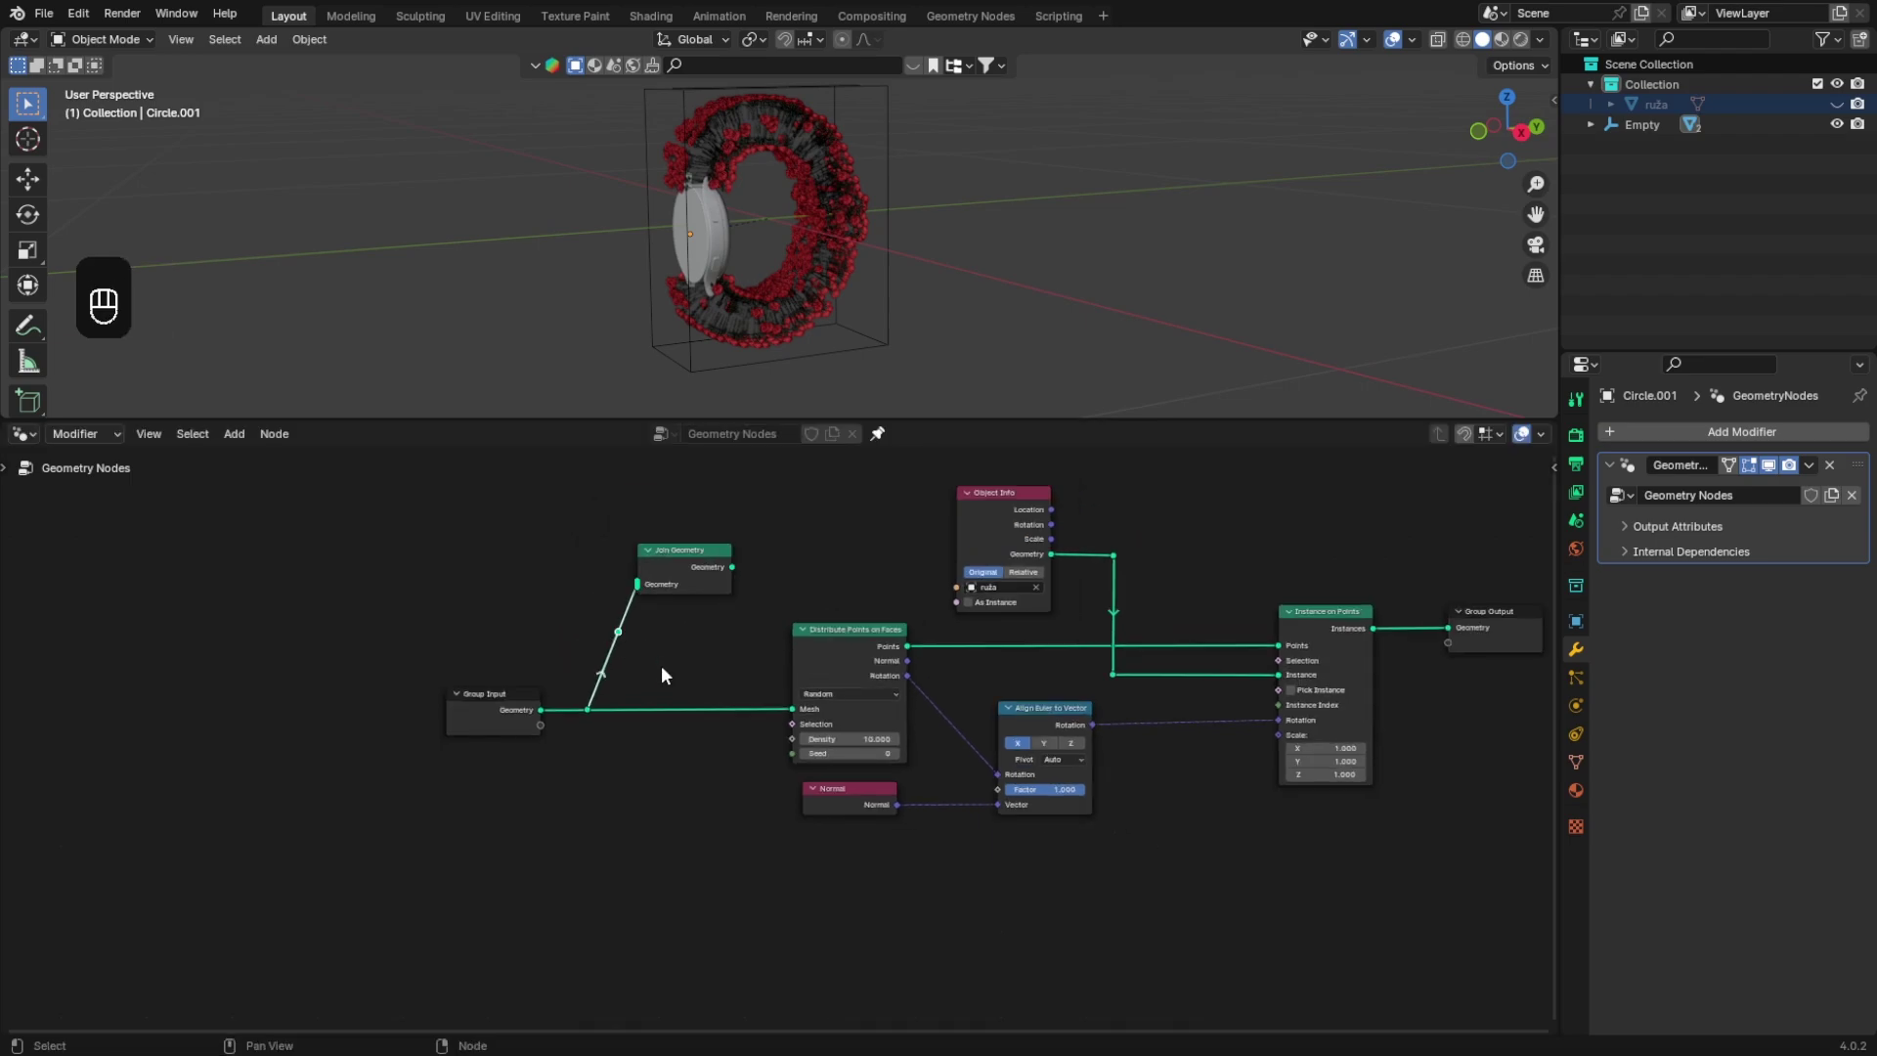
{"action": "key", "text": "g"}
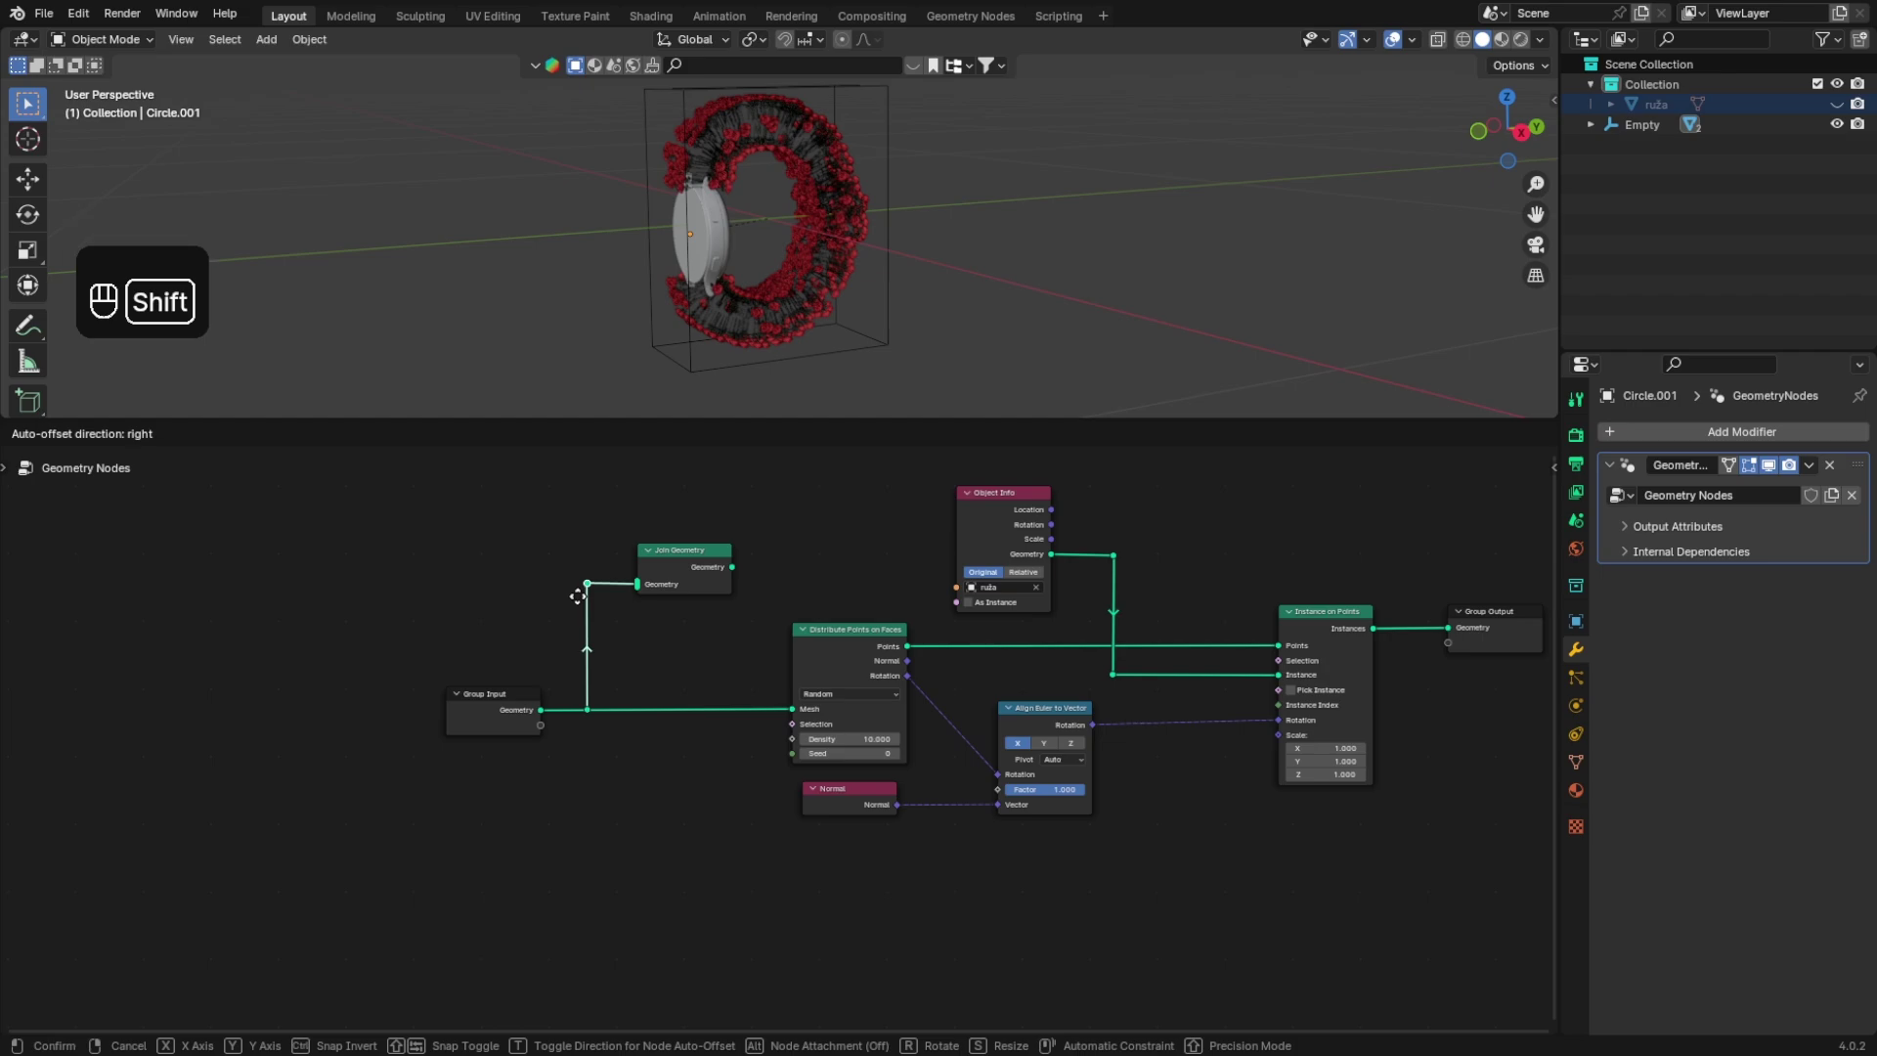
{"action": "left_click", "coordinate": [594, 589]}
Step: Move the Join Geometry node horizontally past Instance on Points, clear of the Group Output node
{"action": "middle_click_drag", "start_coordinate": [821, 692], "coordinate": [460, 698]}
{"action": "key", "text": "g"}
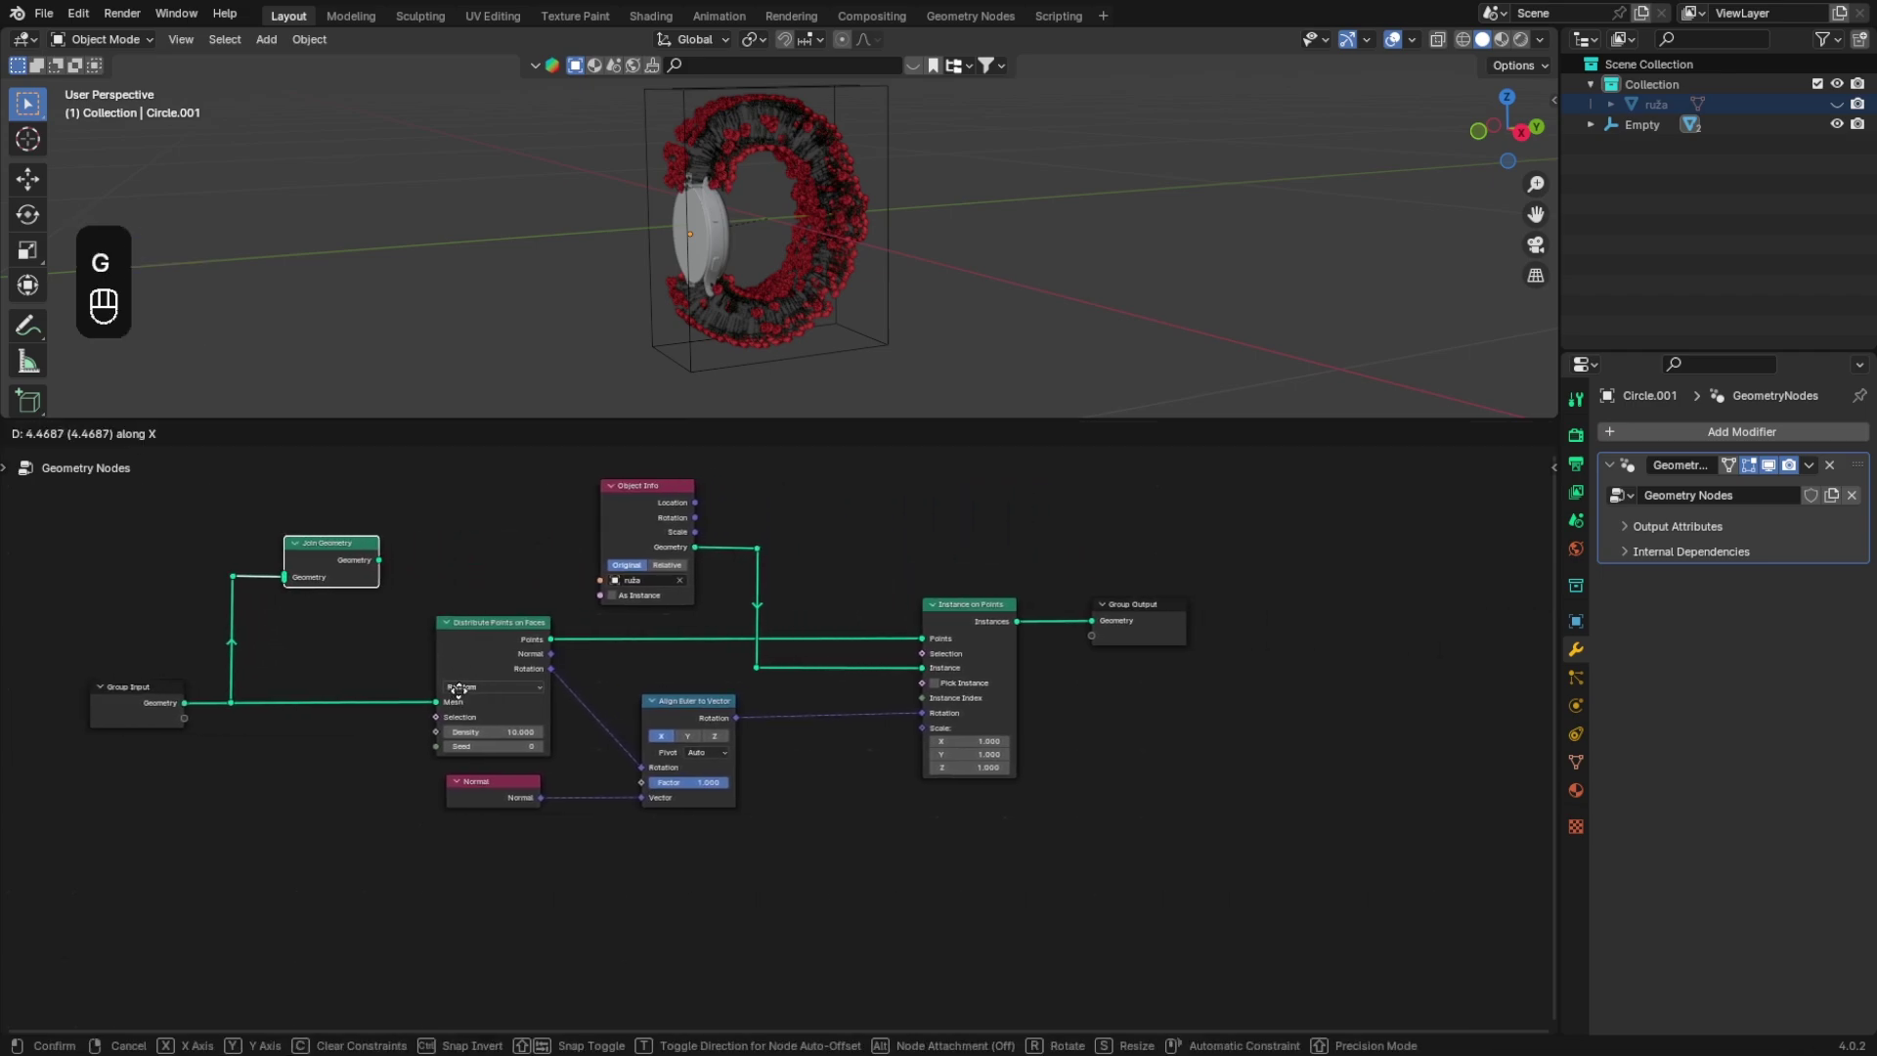
{"action": "left_click", "coordinate": [1276, 652]}
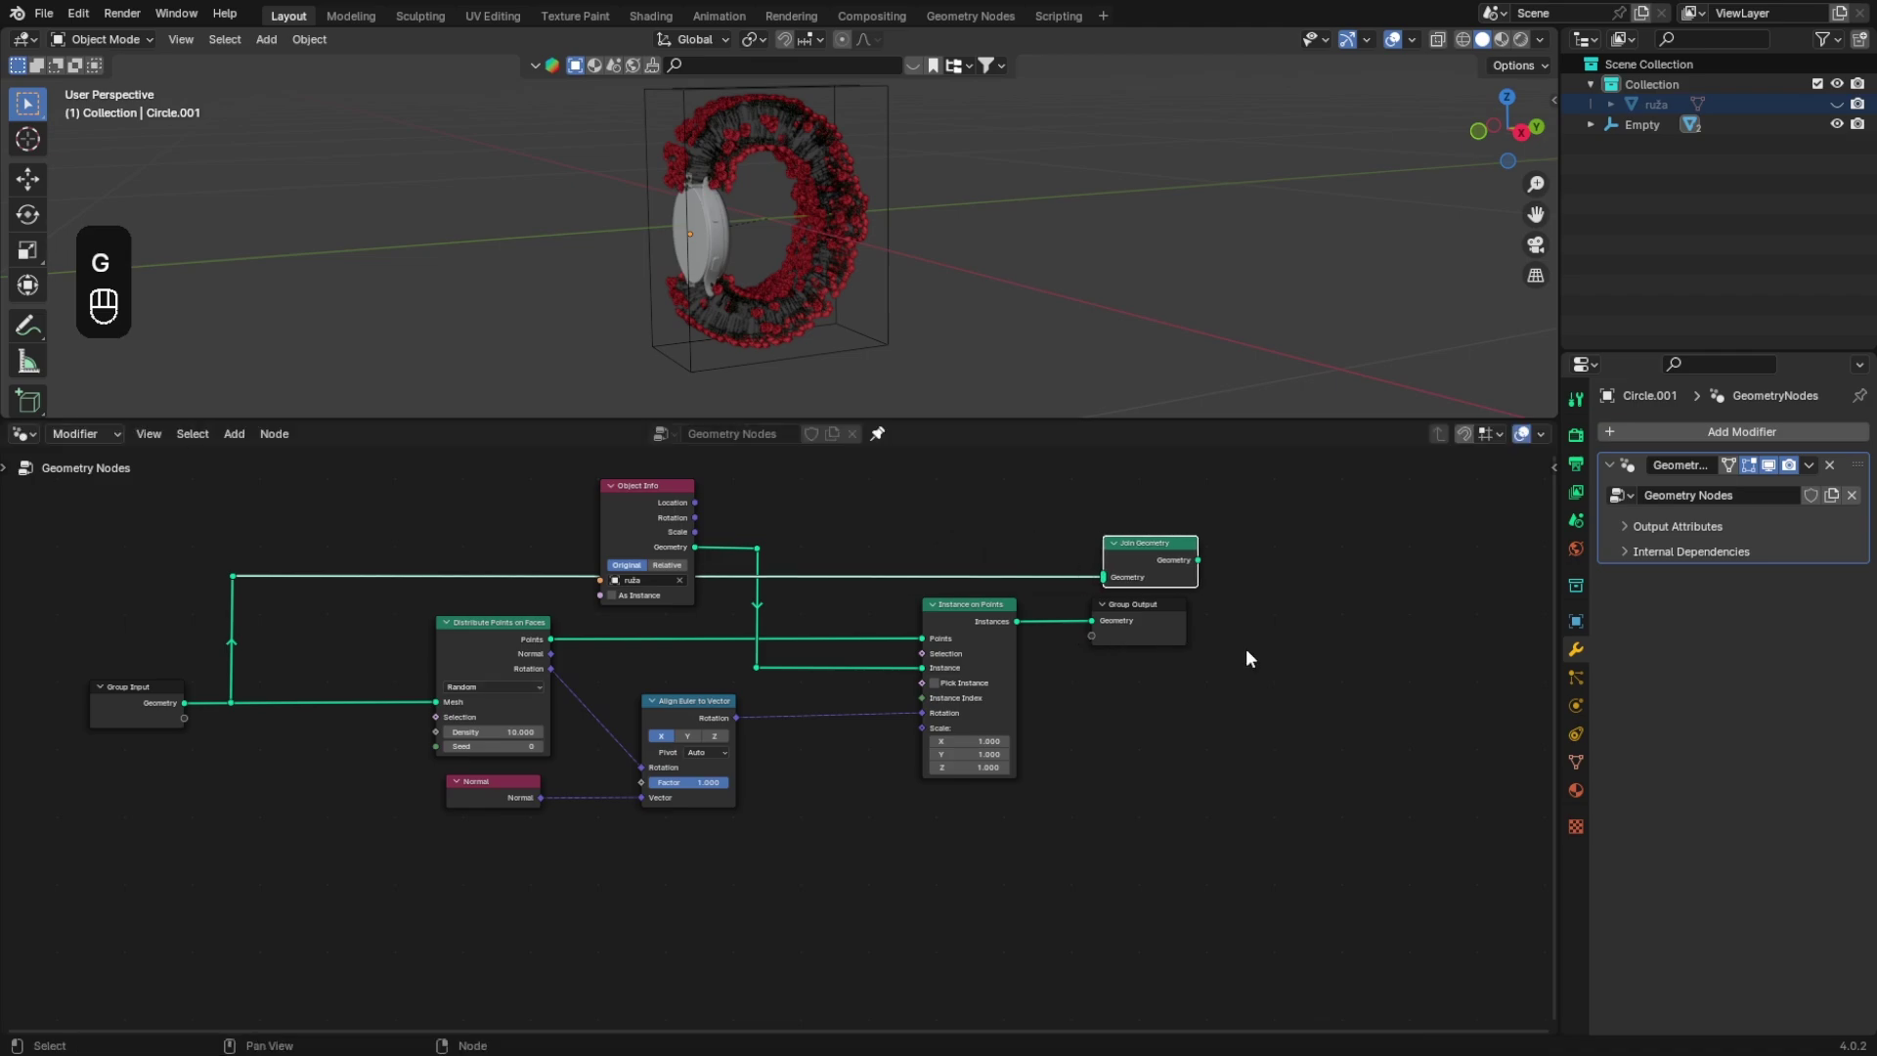
{"action": "middle_click_drag", "start_coordinate": [1150, 688], "coordinate": [702, 686]}
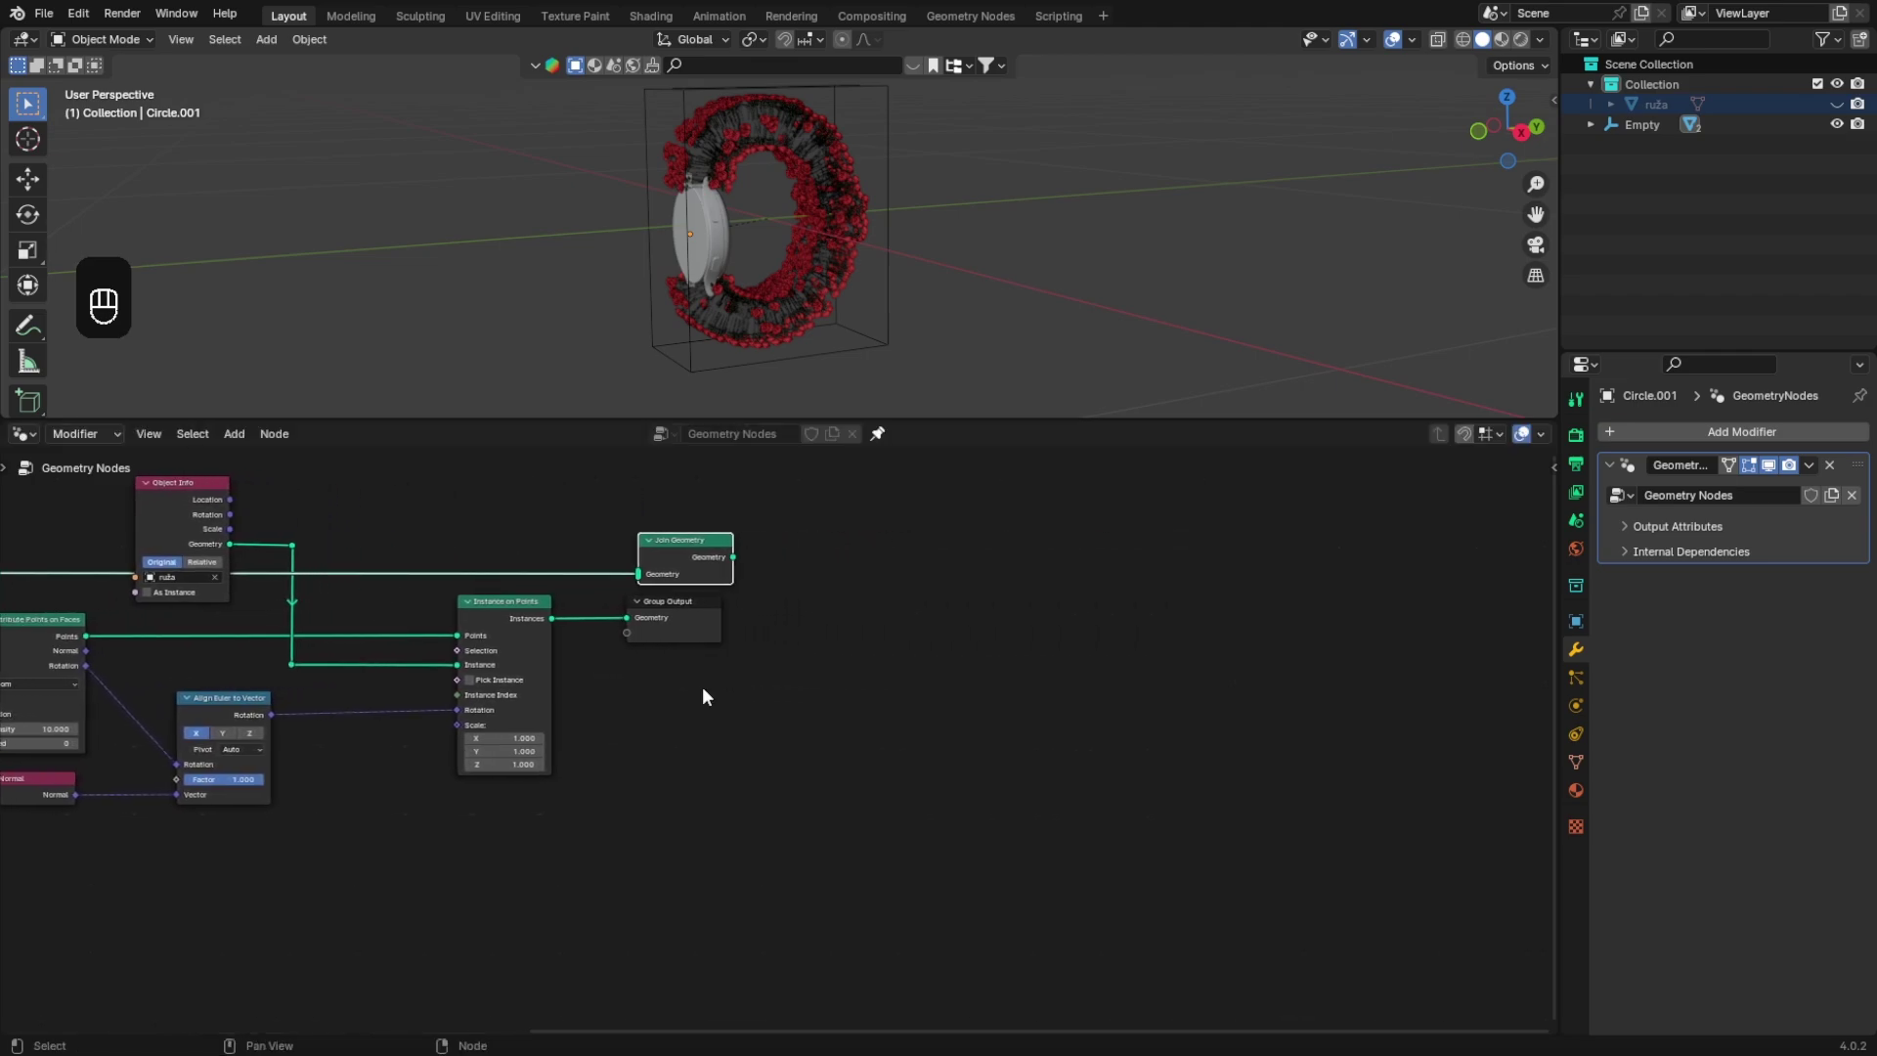
{"action": "key", "text": "g"}
{"action": "key", "text": "x"}
{"action": "left_click", "coordinate": [819, 684]}
Step: Move Group Output beyond Join Geometry, link the joined Geometry into it, and align the two nodes
{"action": "left_click", "coordinate": [667, 630]}
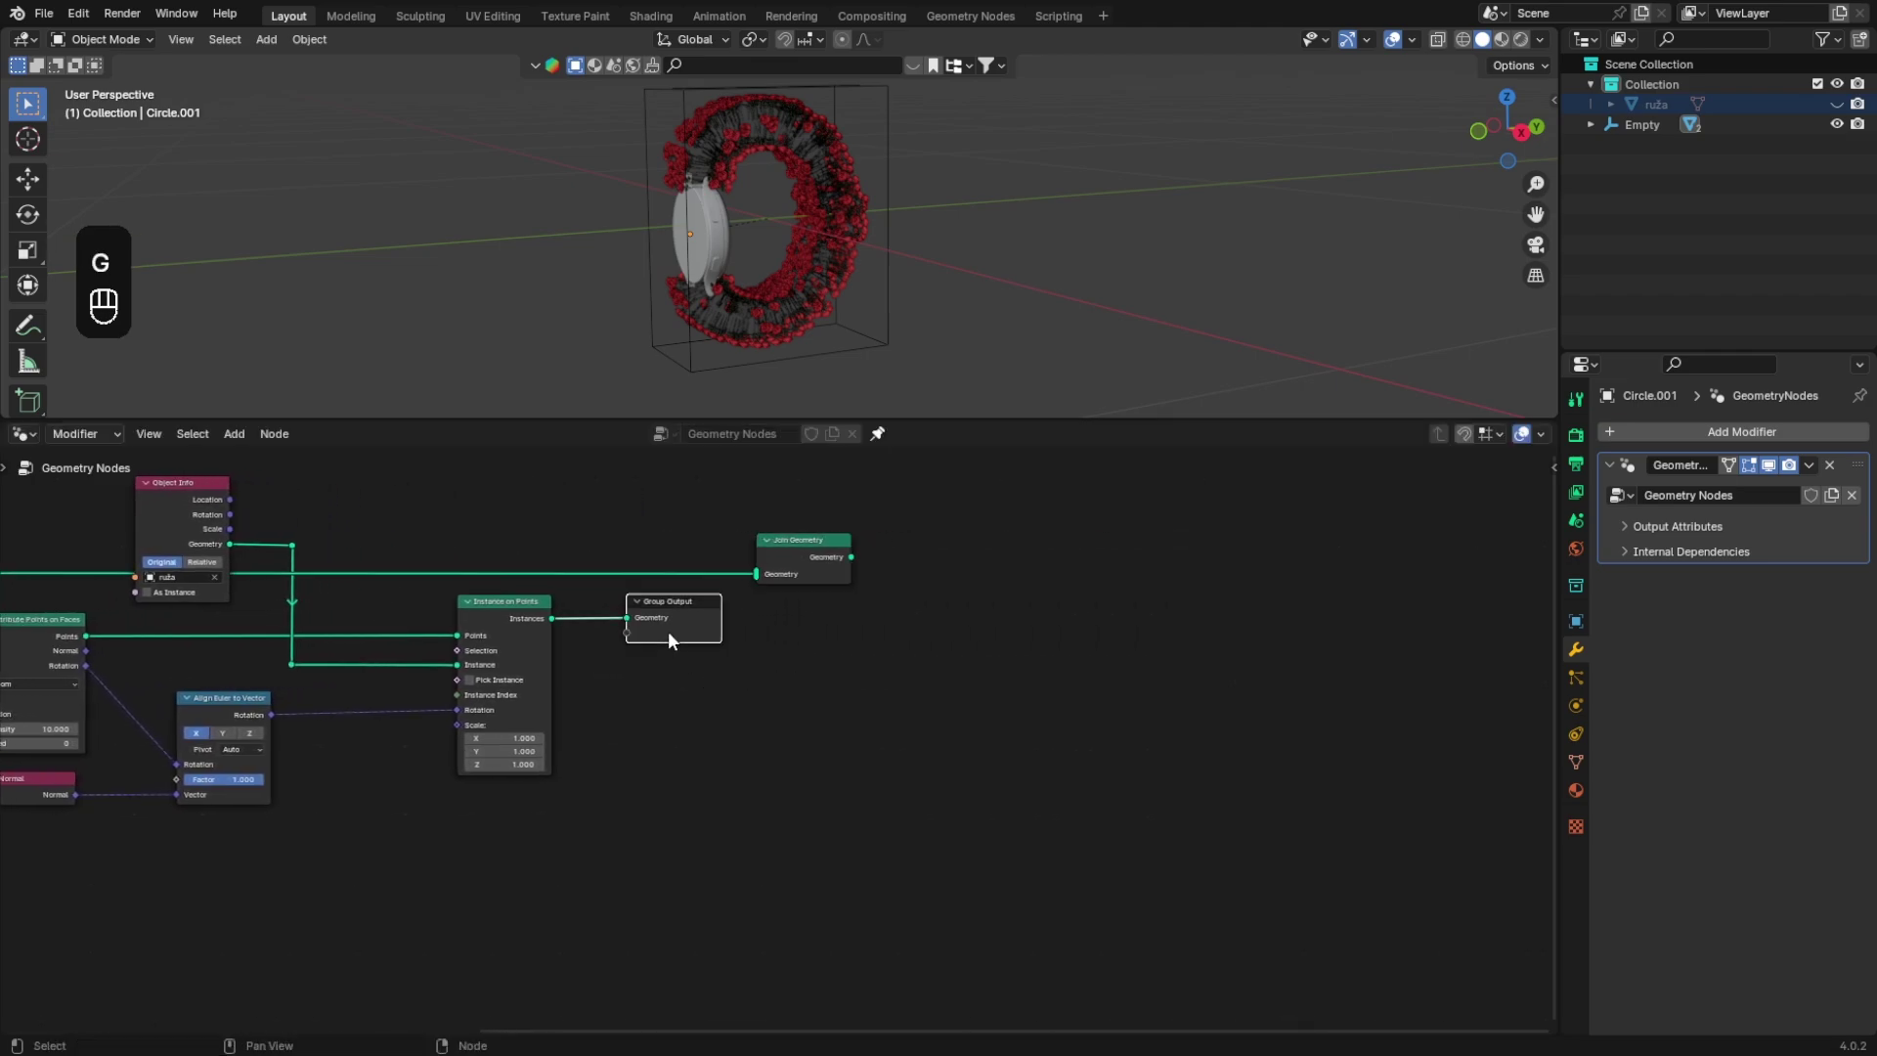
{"action": "key", "text": "g"}
{"action": "left_click", "coordinate": [975, 623]}
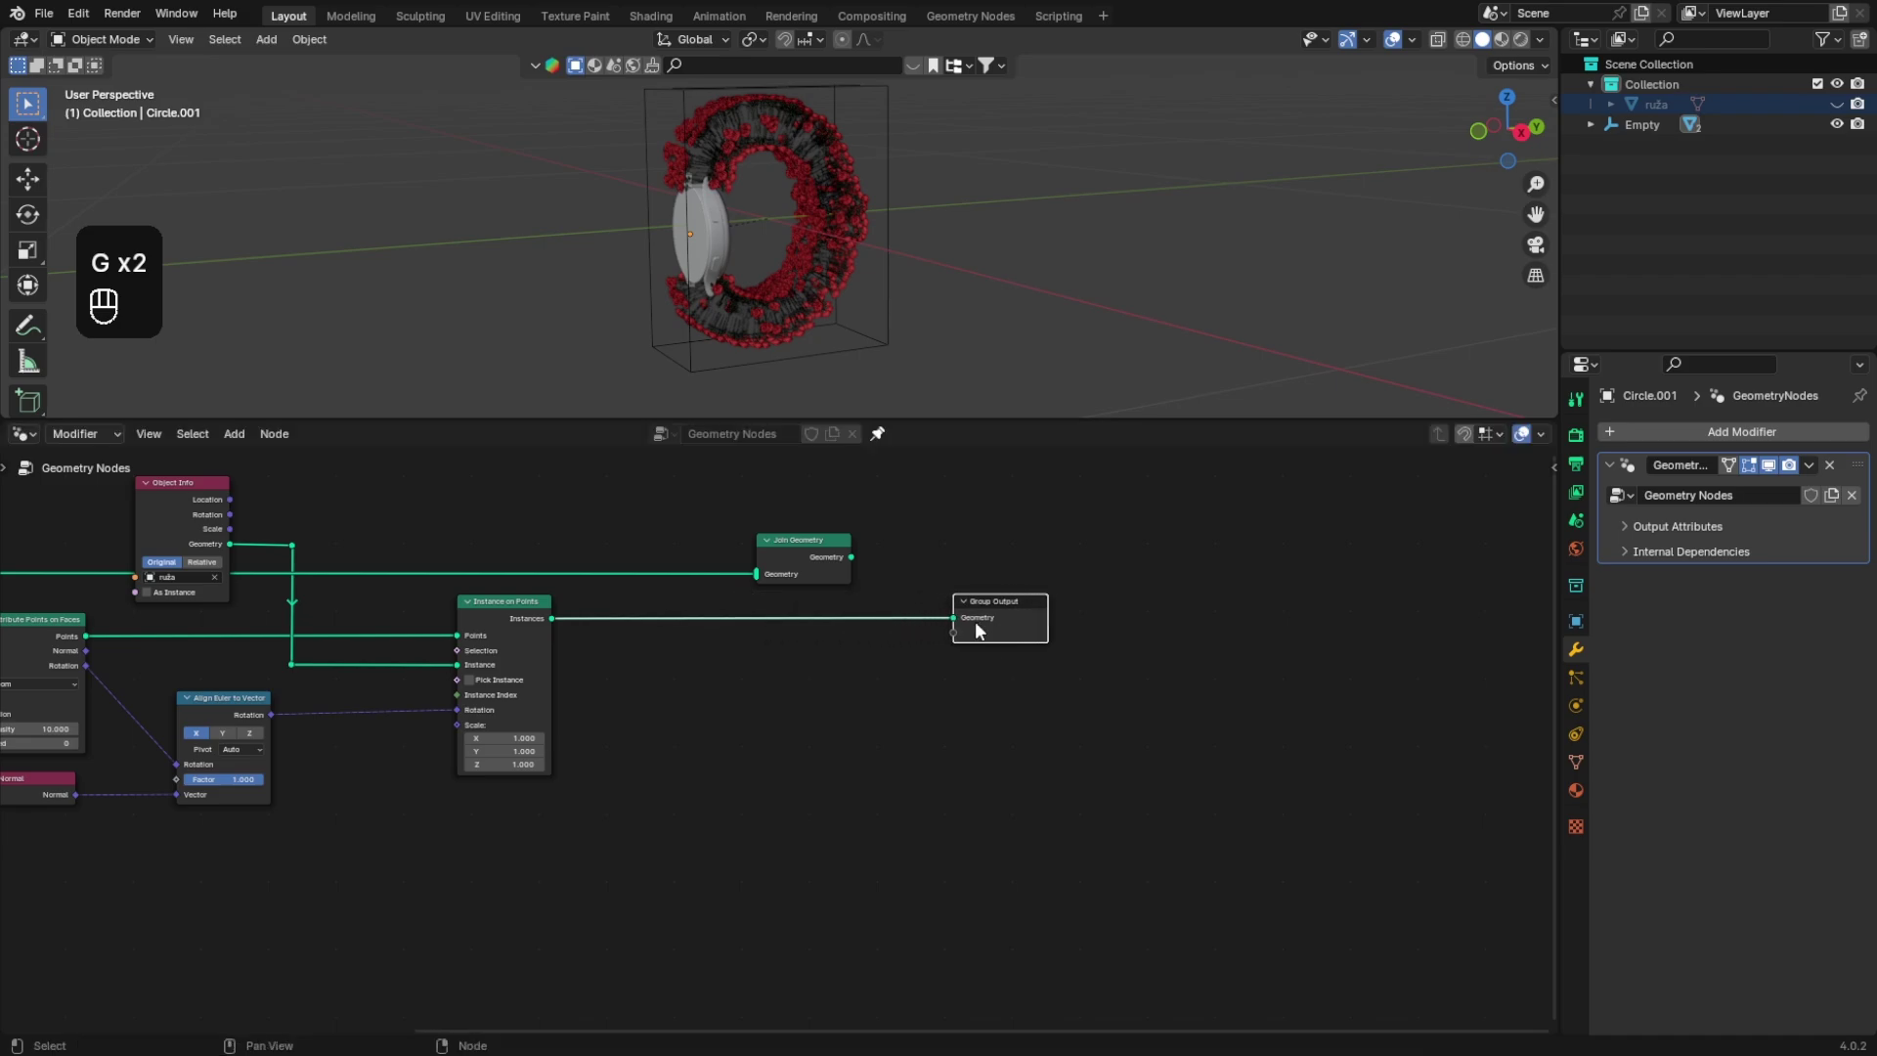
{"action": "left_click_drag", "start_coordinate": [848, 557], "coordinate": [954, 622]}
{"action": "left_click_drag", "start_coordinate": [954, 622], "coordinate": [944, 564]}
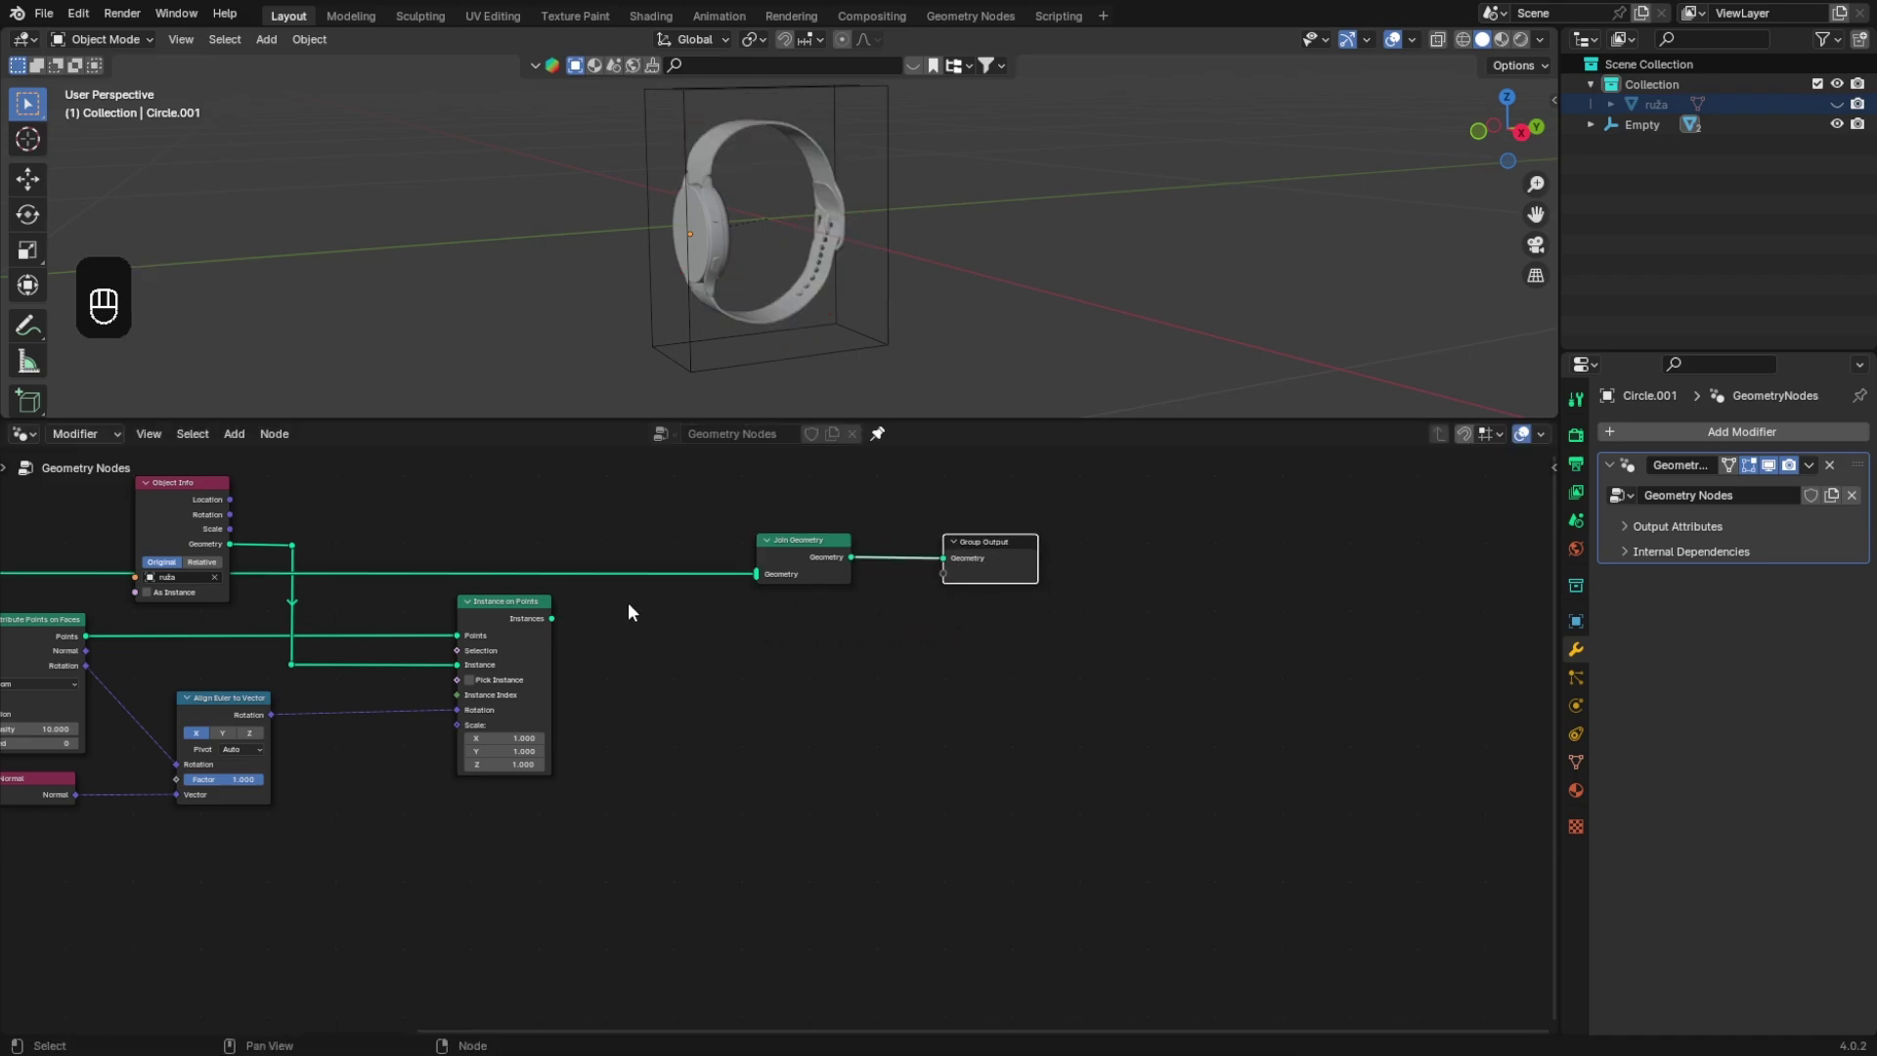
Step: Connect the Instances output of Instance on Points to Join Geometry and square the link with two reroute points
{"action": "left_click_drag", "start_coordinate": [552, 619], "coordinate": [756, 573]}
{"action": "right_click_drag", "start_coordinate": [619, 592], "coordinate": [626, 625], "text": "shift"}
{"action": "key", "text": "g"}
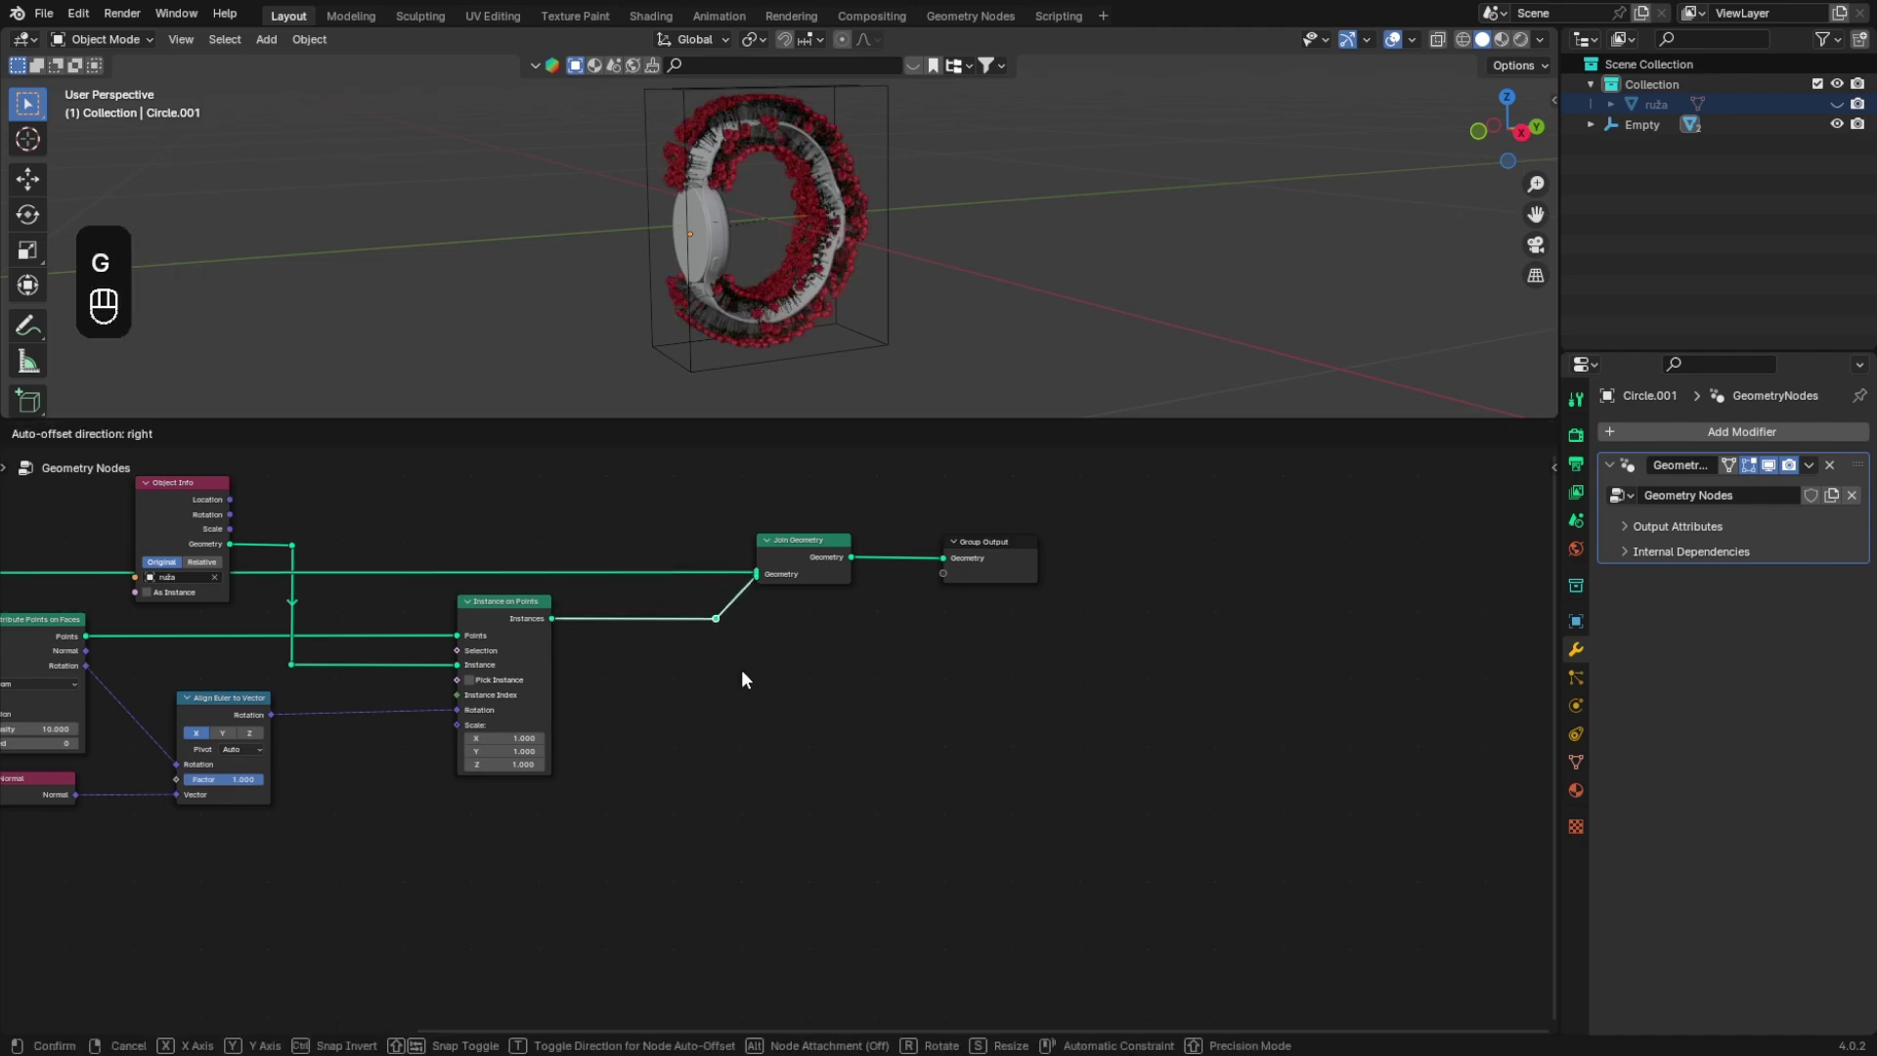
{"action": "left_click", "coordinate": [741, 668]}
{"action": "right_click_drag", "start_coordinate": [739, 608], "coordinate": [704, 585], "text": "shift"}
{"action": "key", "text": "g"}
{"action": "left_click", "coordinate": [840, 530]}
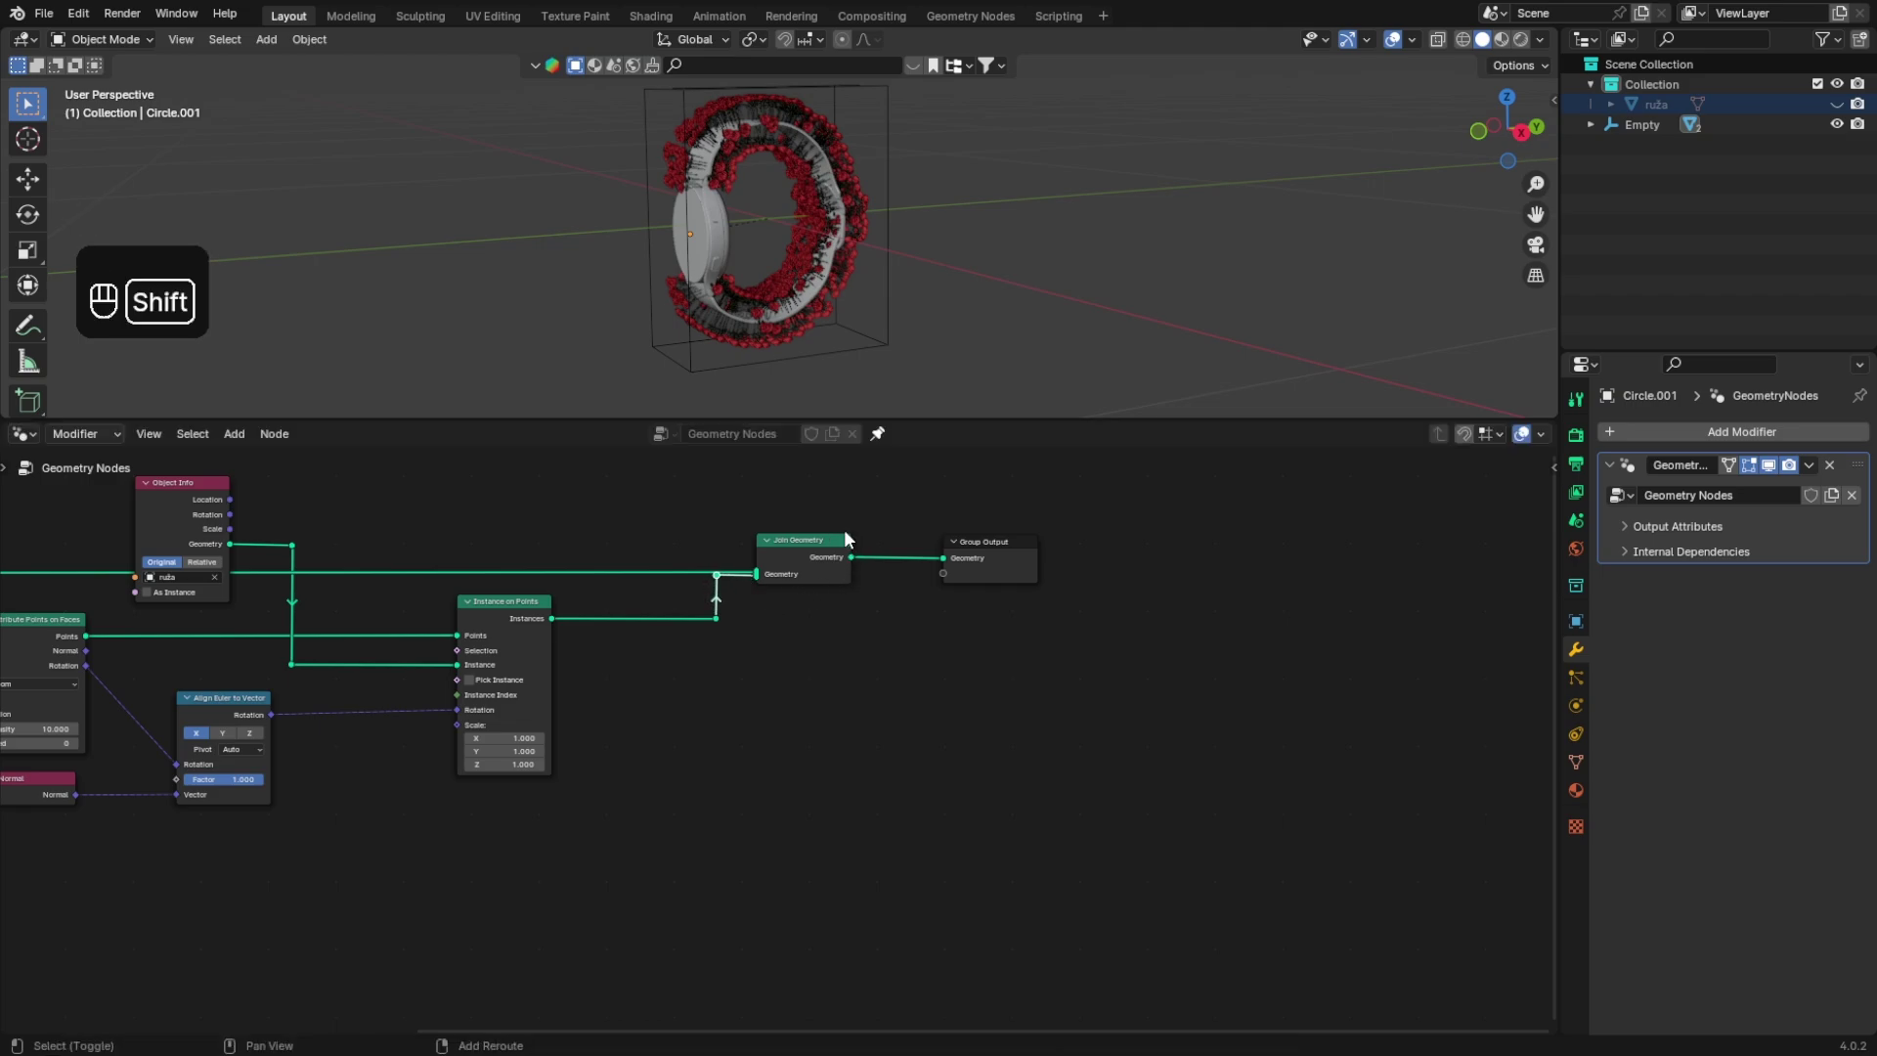
{"action": "scroll", "coordinate": [773, 700], "scroll_direction": "up", "scroll_amount": 2}
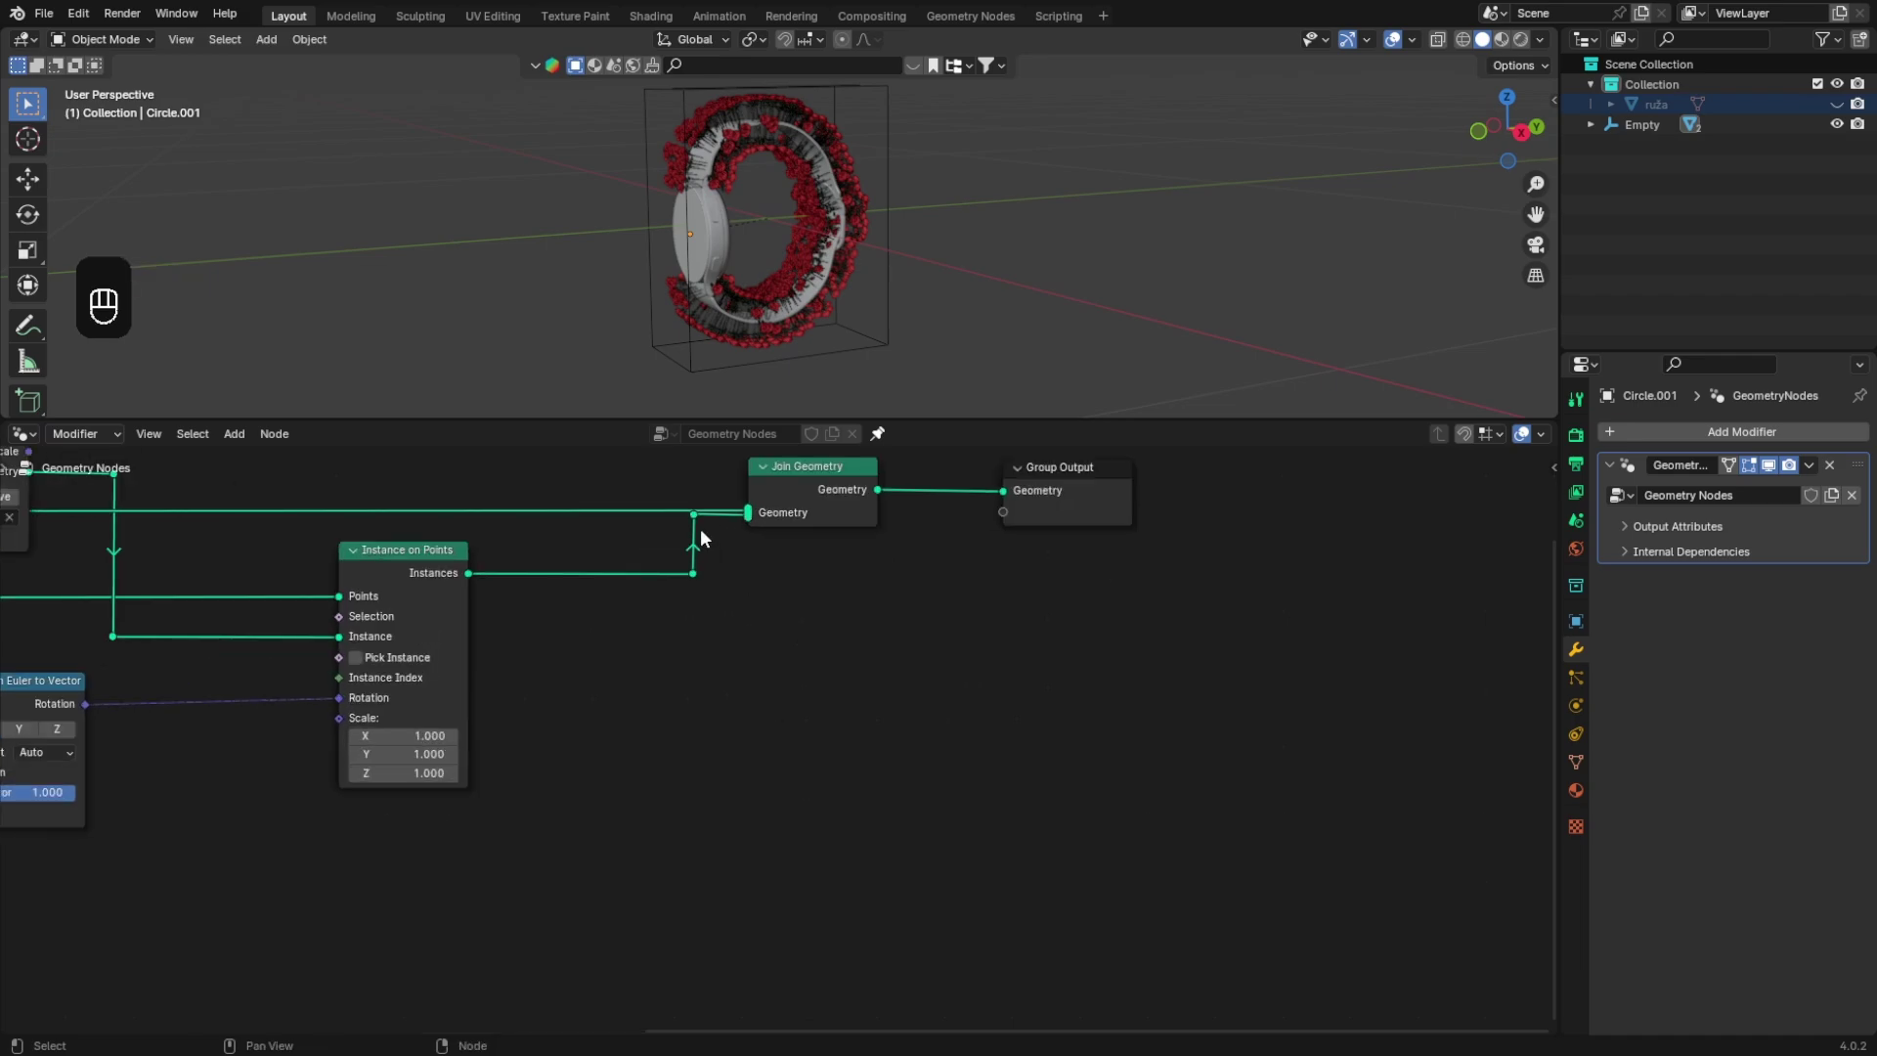
{"action": "key", "text": "g"}
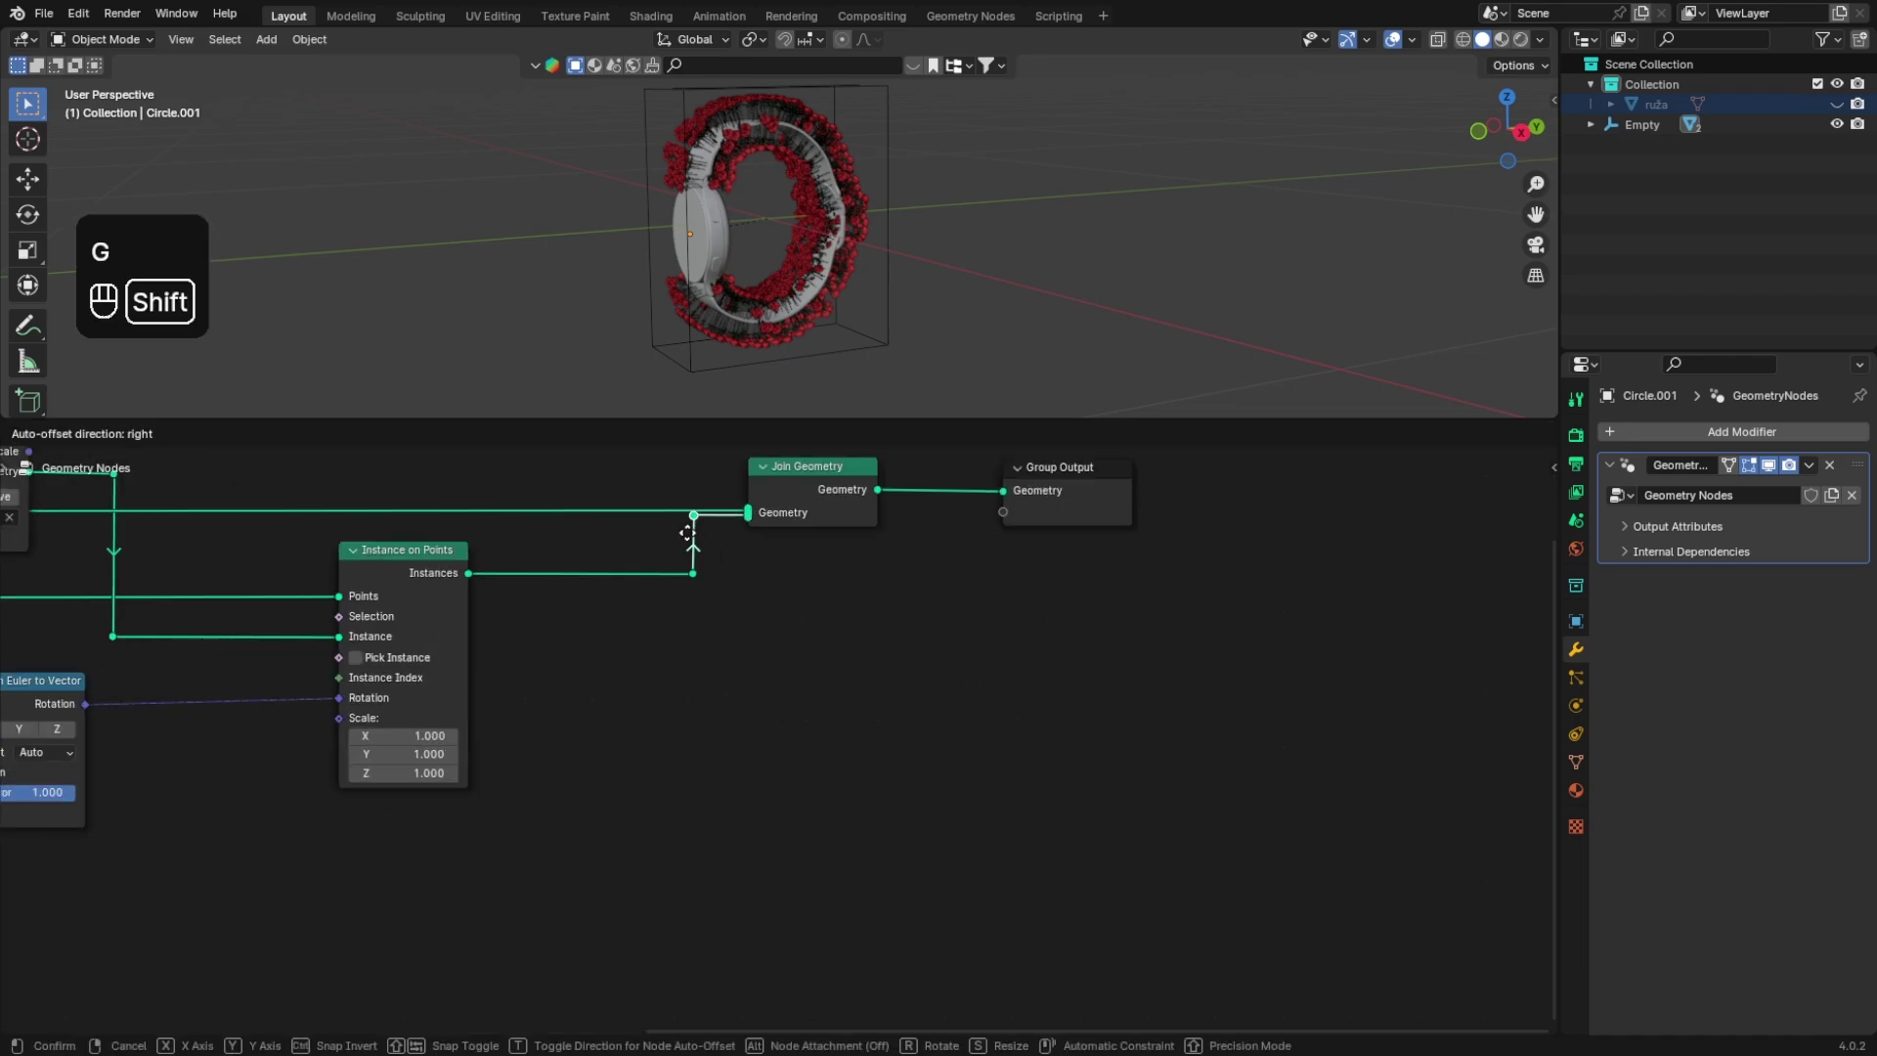
{"action": "right_click", "coordinate": [847, 617]}
Step: Save the project file
{"action": "key", "text": "ctrl+s"}
{"action": "scroll", "coordinate": [784, 711], "scroll_direction": "down", "scroll_amount": 3}
{"action": "middle_click_drag", "start_coordinate": [588, 766], "coordinate": [943, 695]}
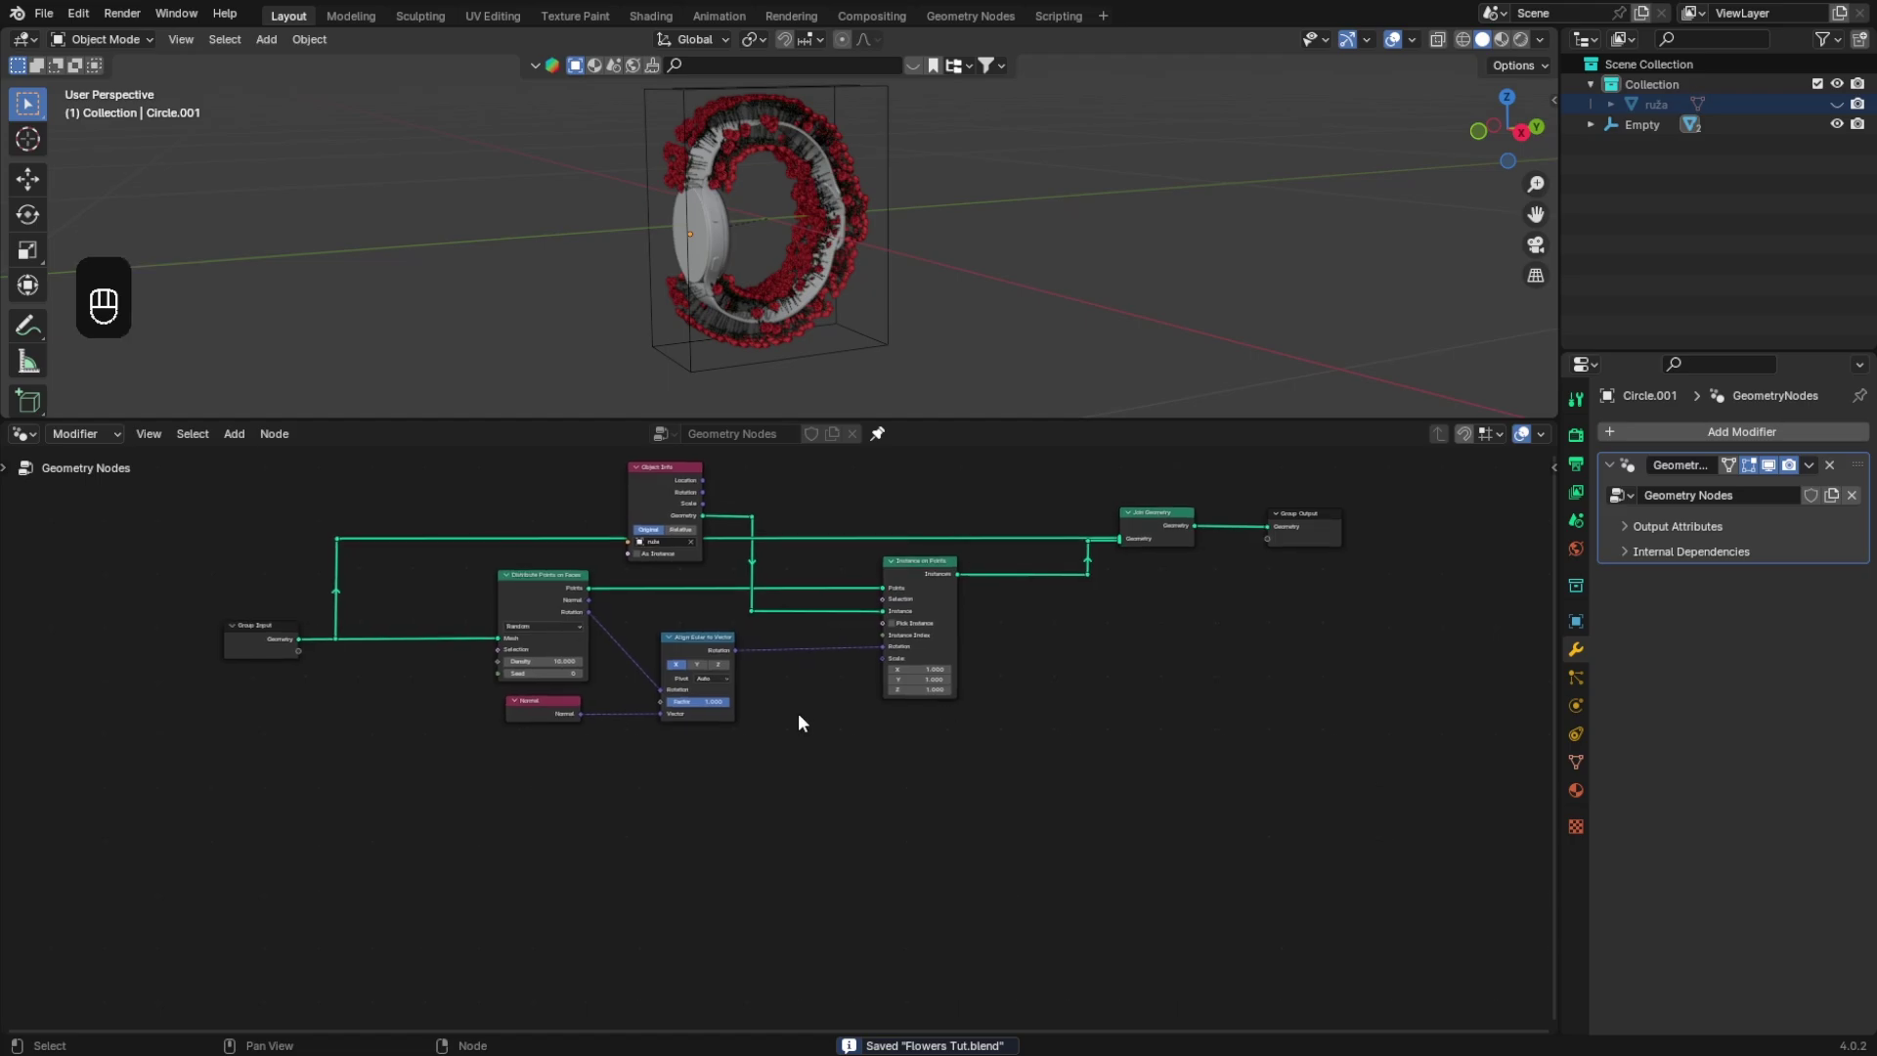
Step: Add a Sphere empty at the world origin and scale it down to about 0.163
{"action": "key", "text": "shift+a"}
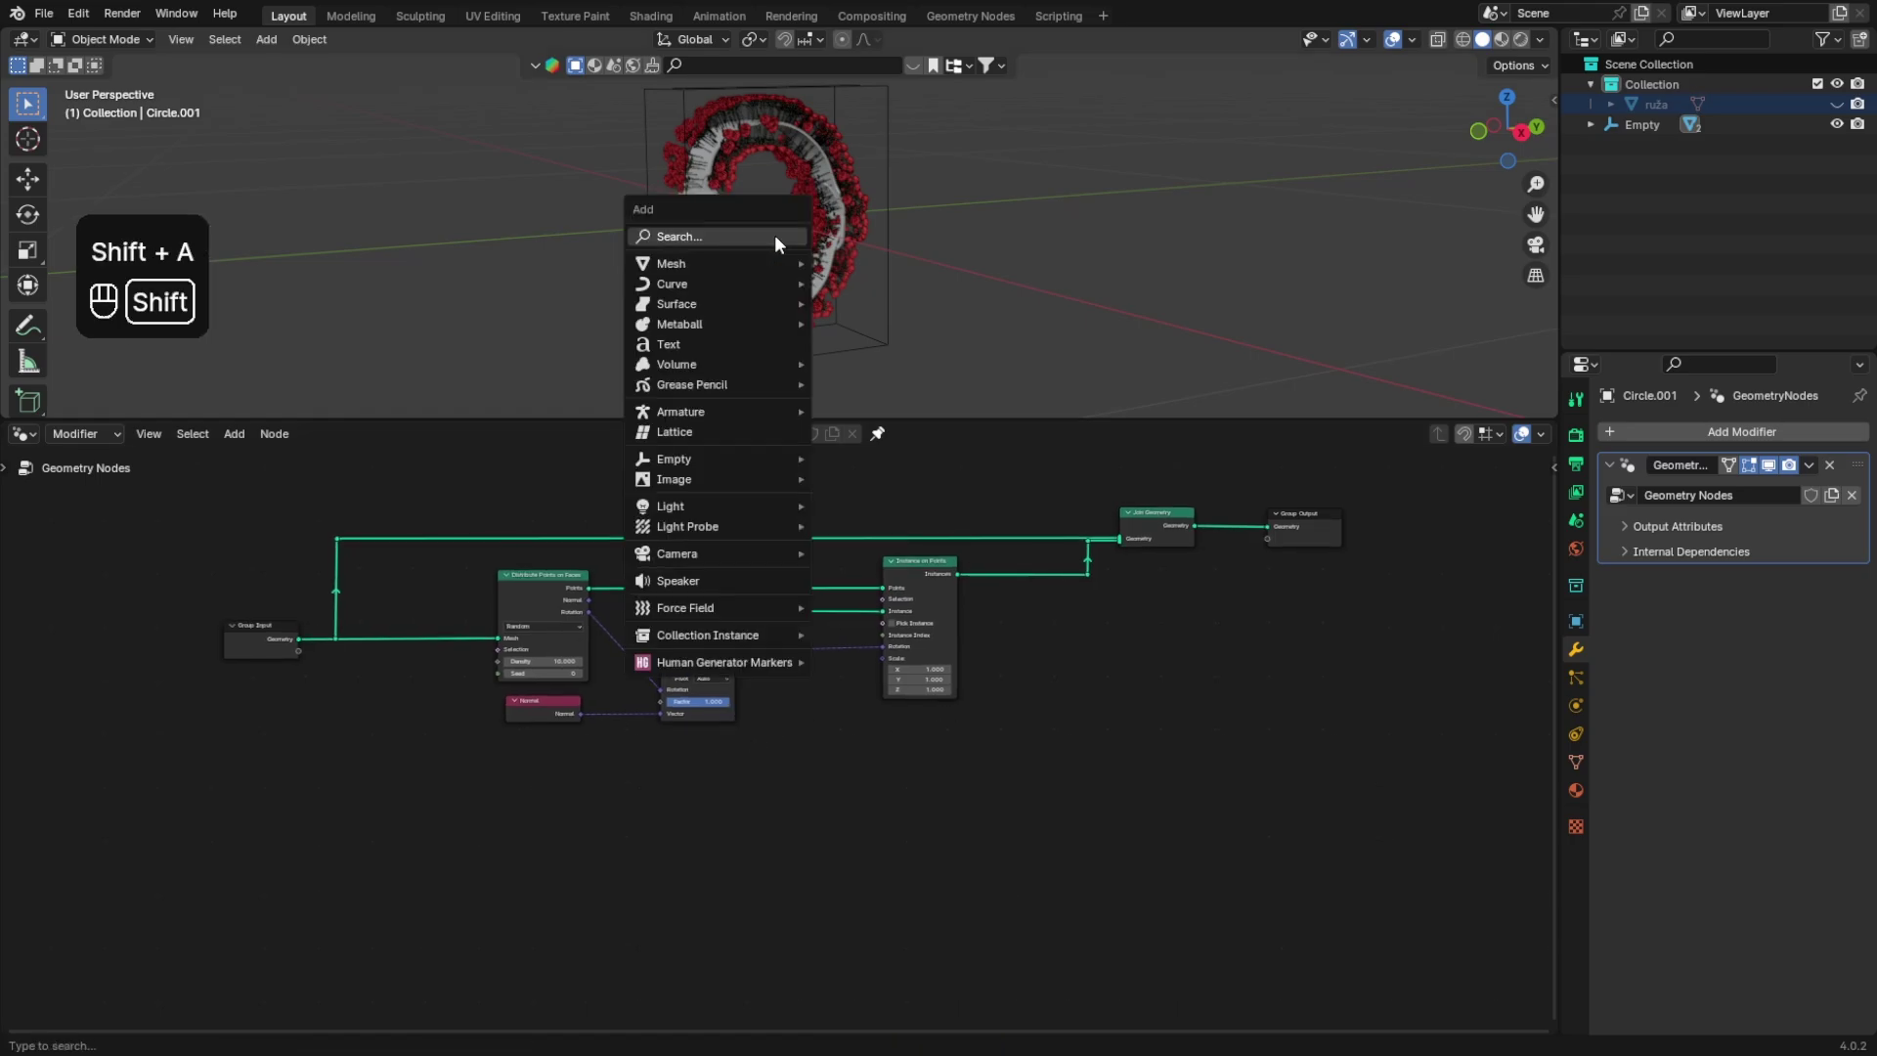
{"action": "mouse_move", "coordinate": [742, 453]}
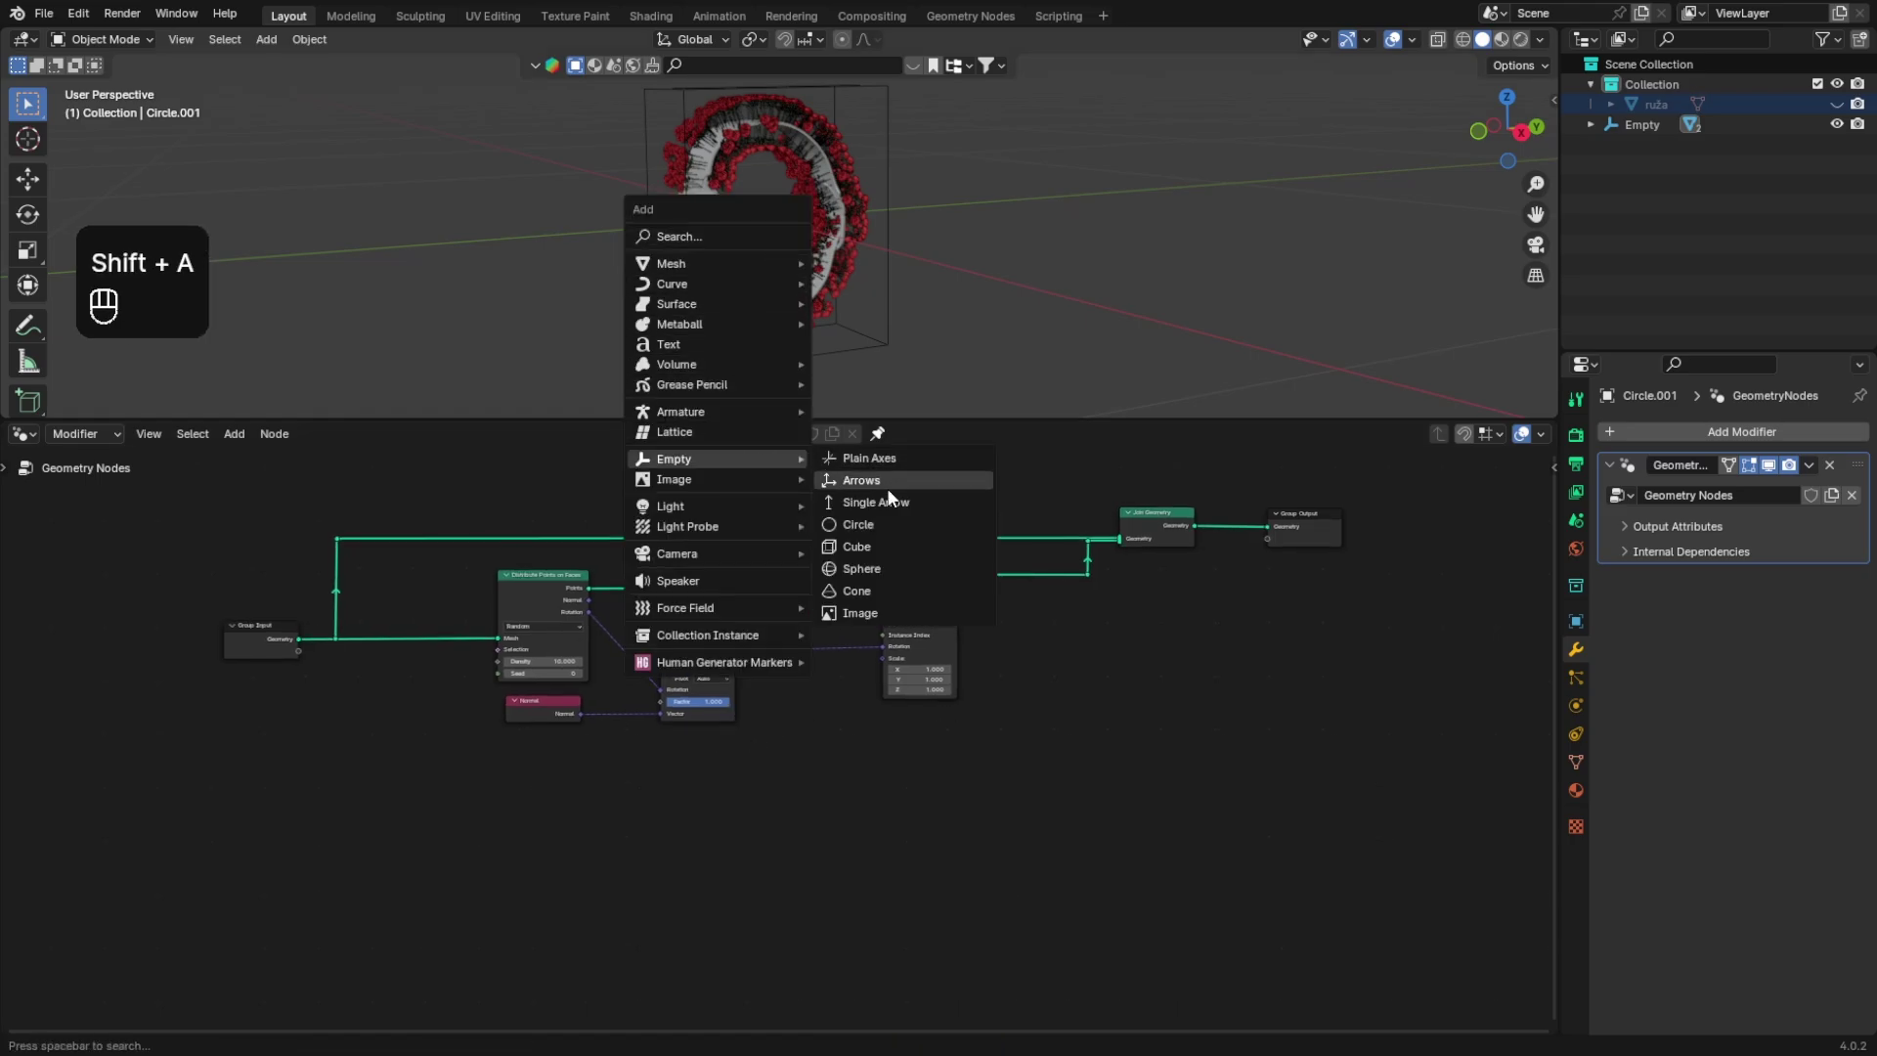
{"action": "left_click", "coordinate": [885, 563]}
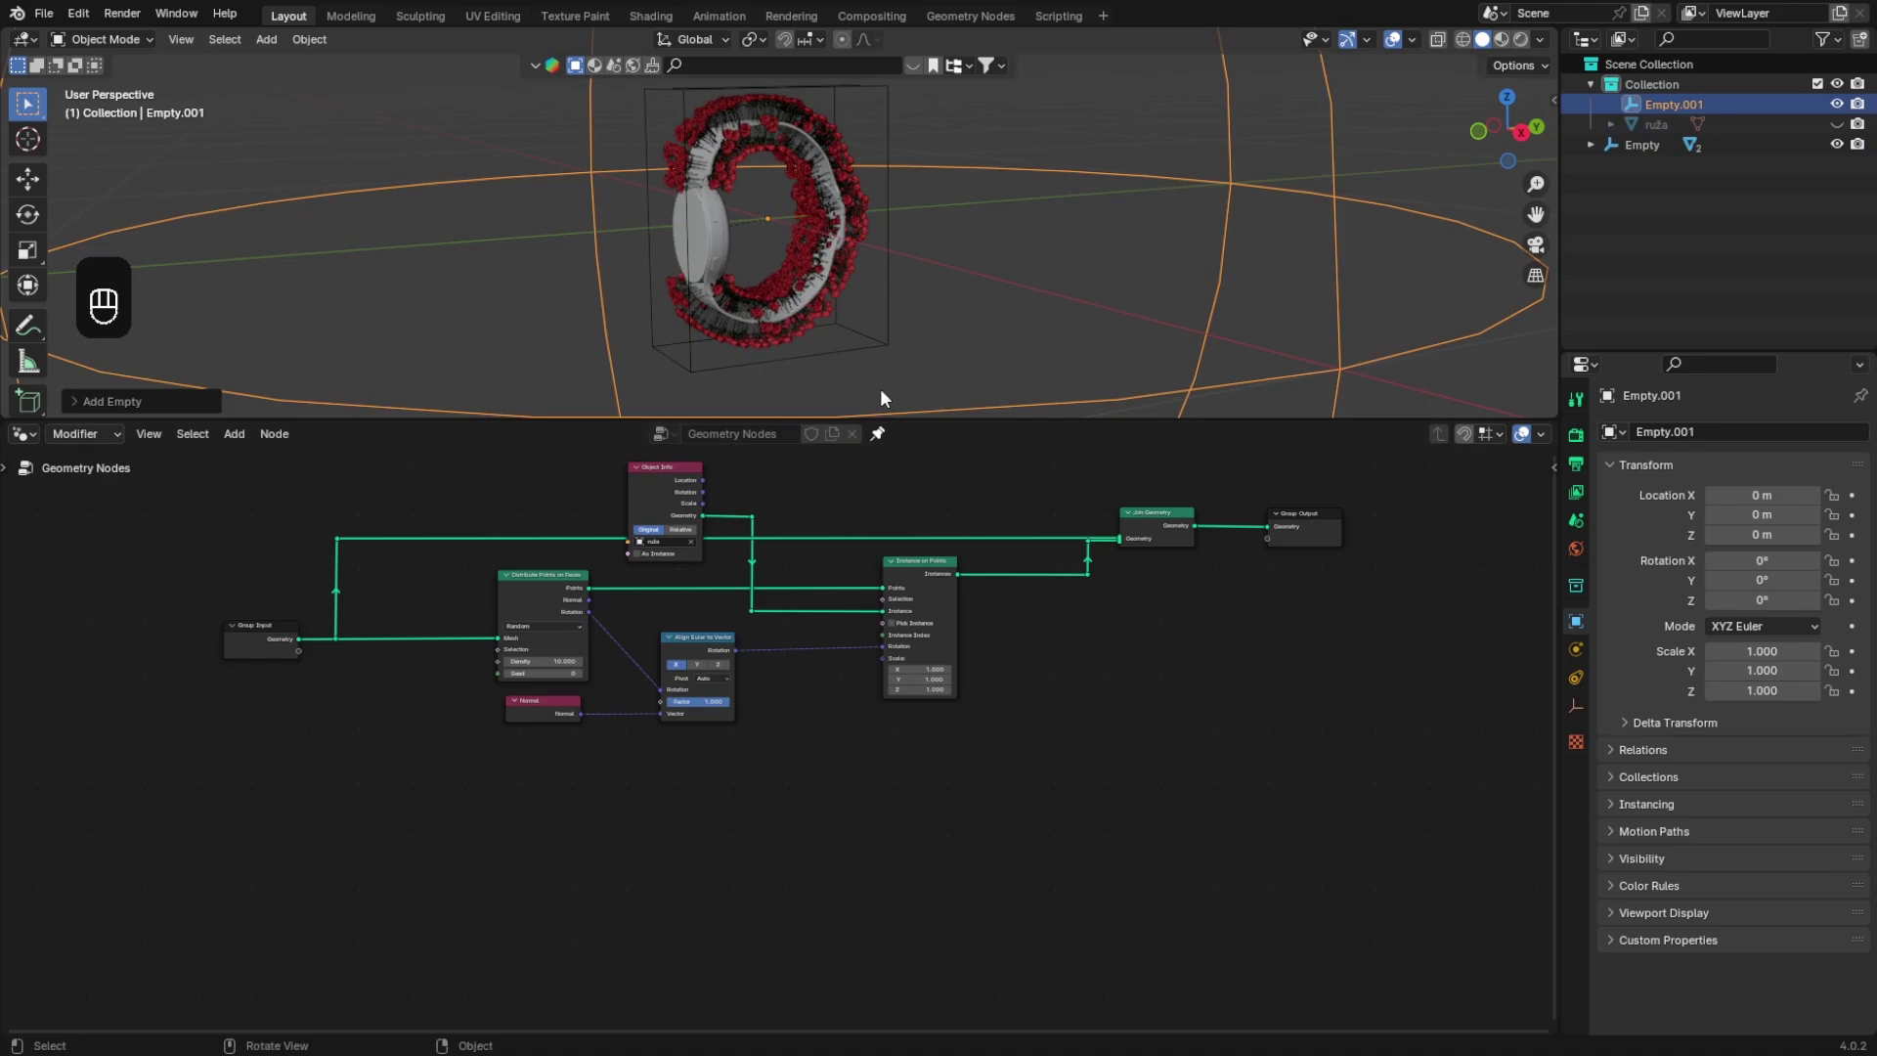
{"action": "key", "text": "s"}
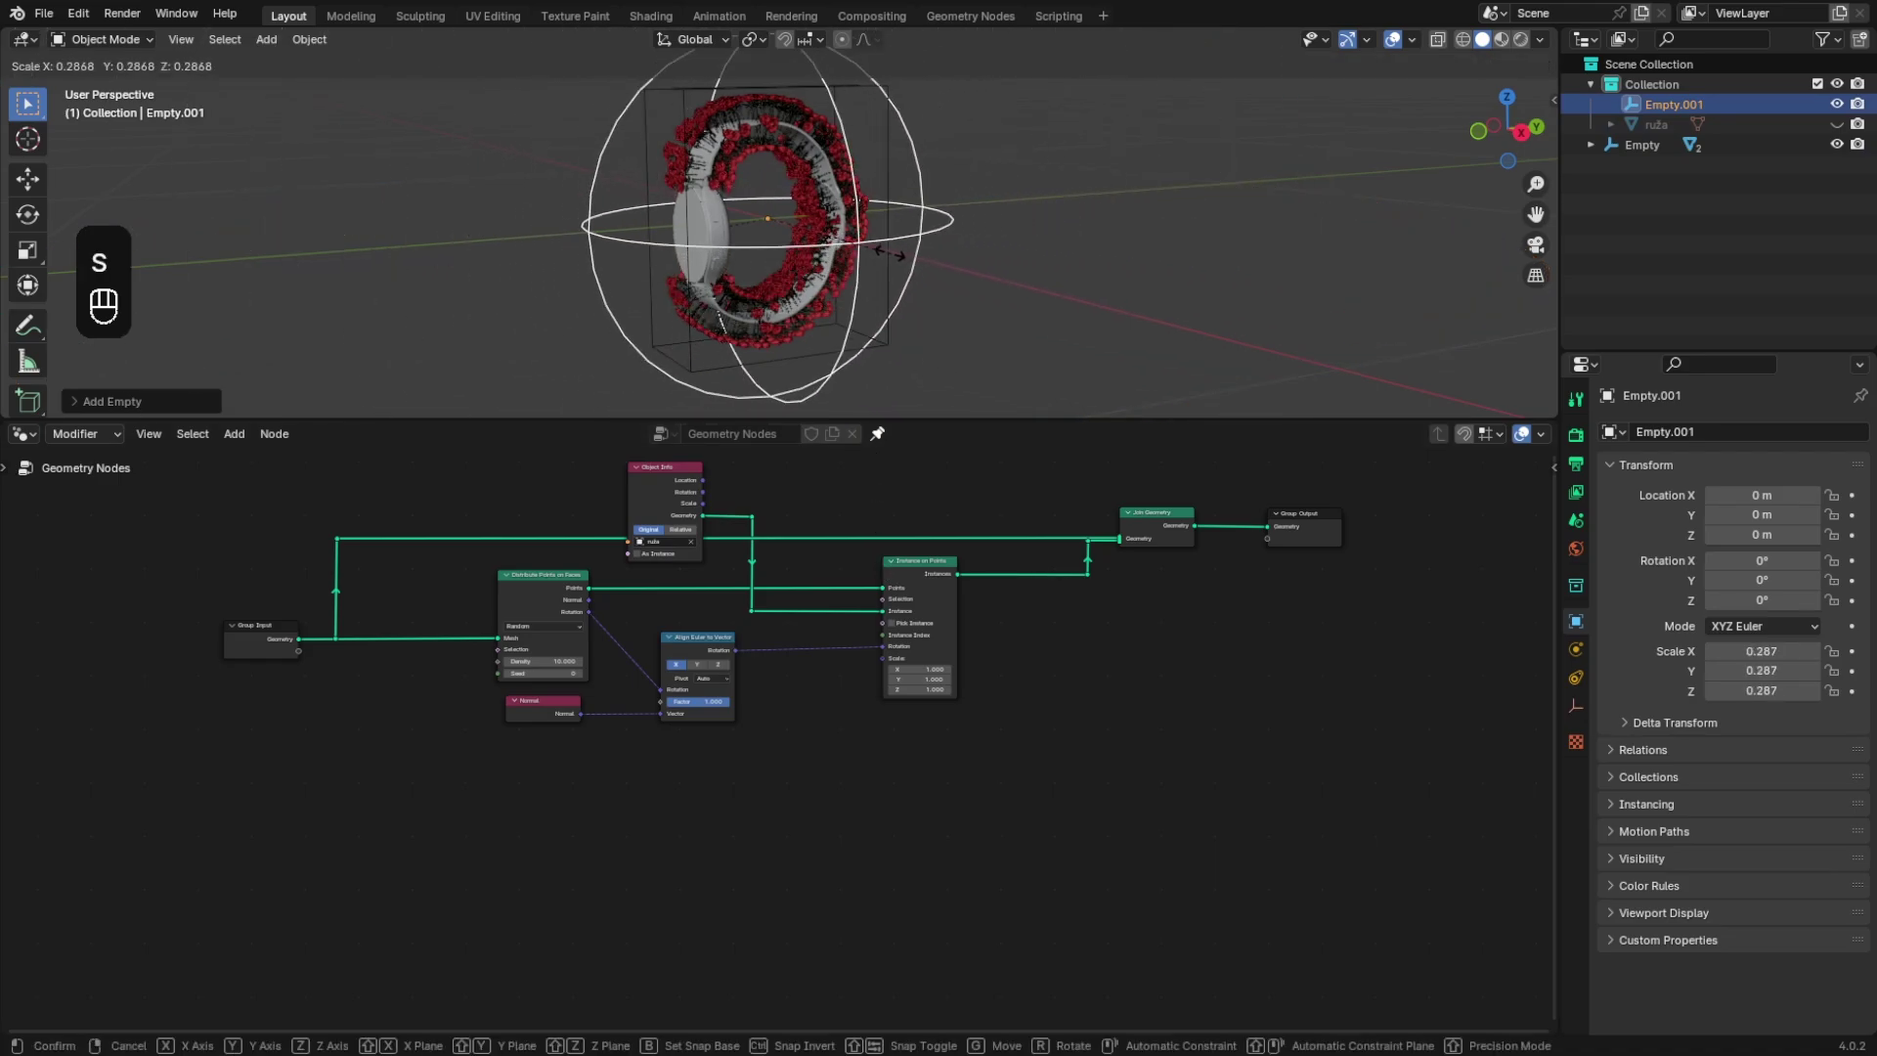
{"action": "left_click", "coordinate": [838, 247]}
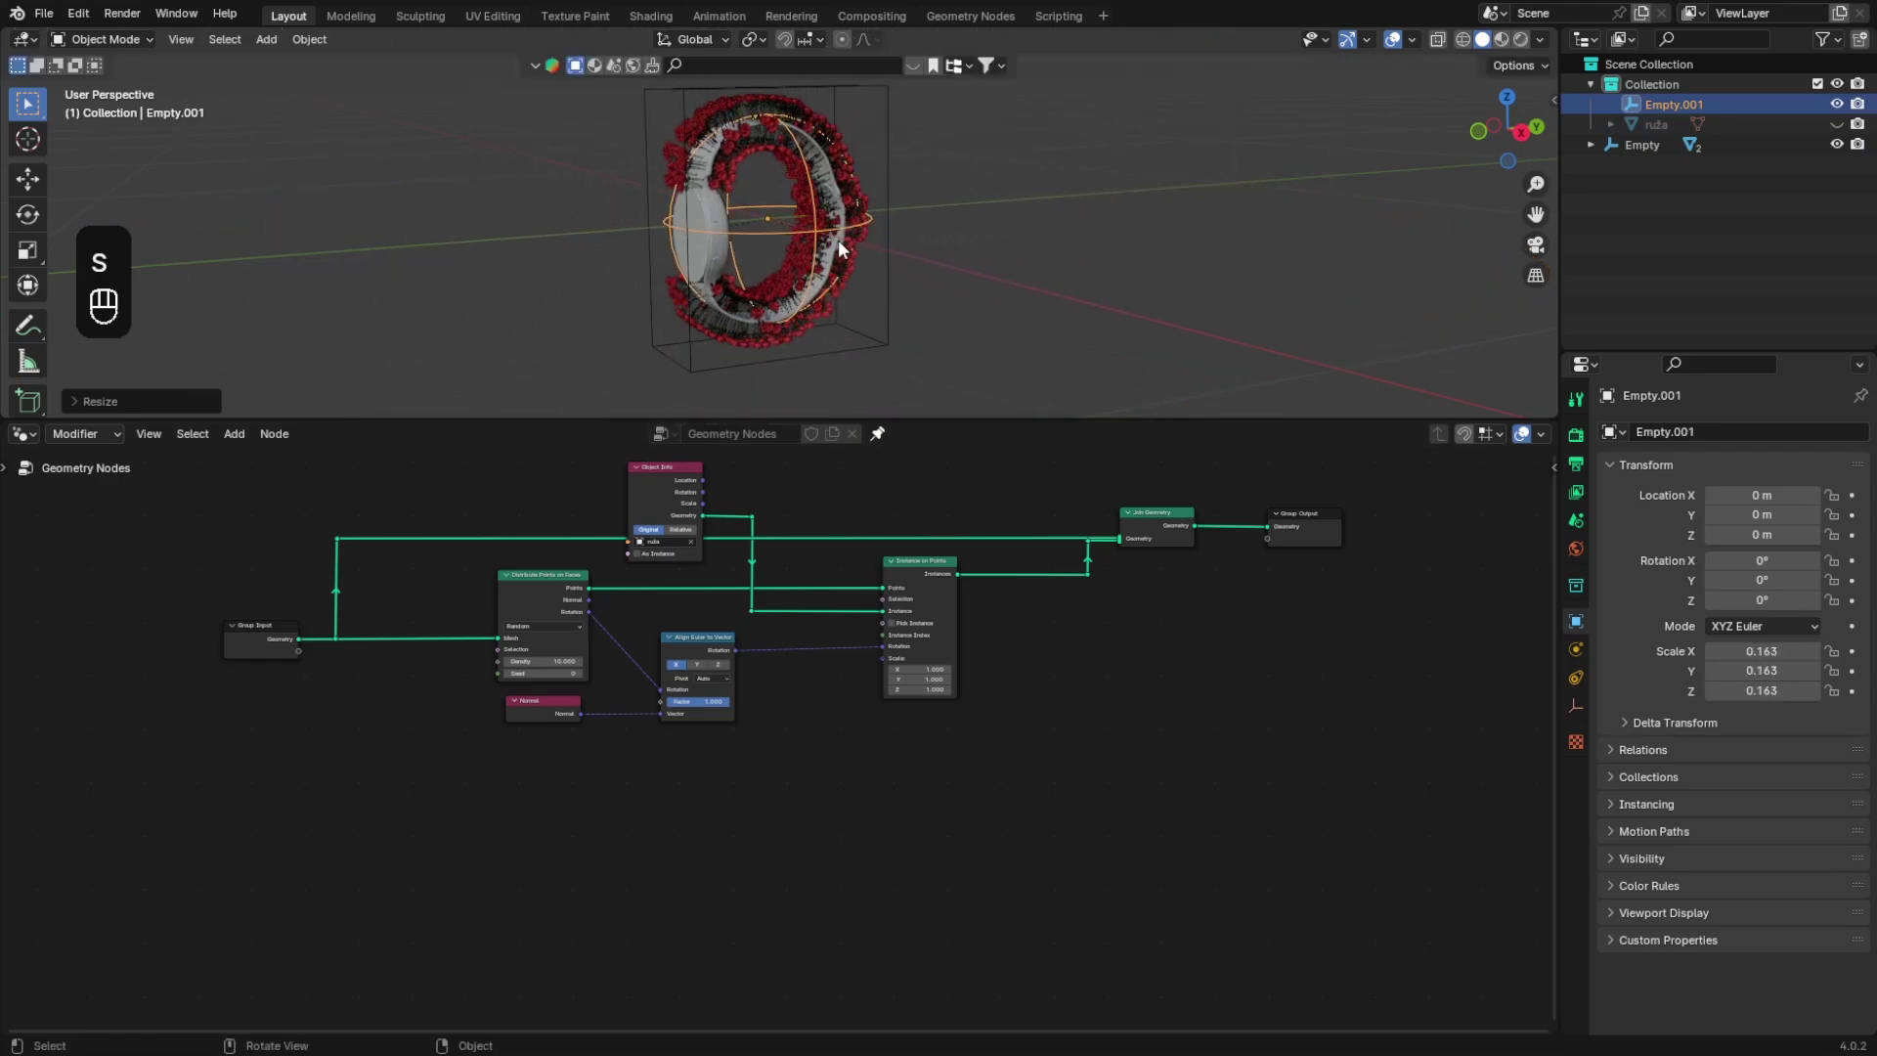
Step: Bring Empty.001 into the node tree as an Object Info node below the Normal node, using Relative space
{"action": "left_click_drag", "start_coordinate": [1664, 108], "coordinate": [864, 729]}
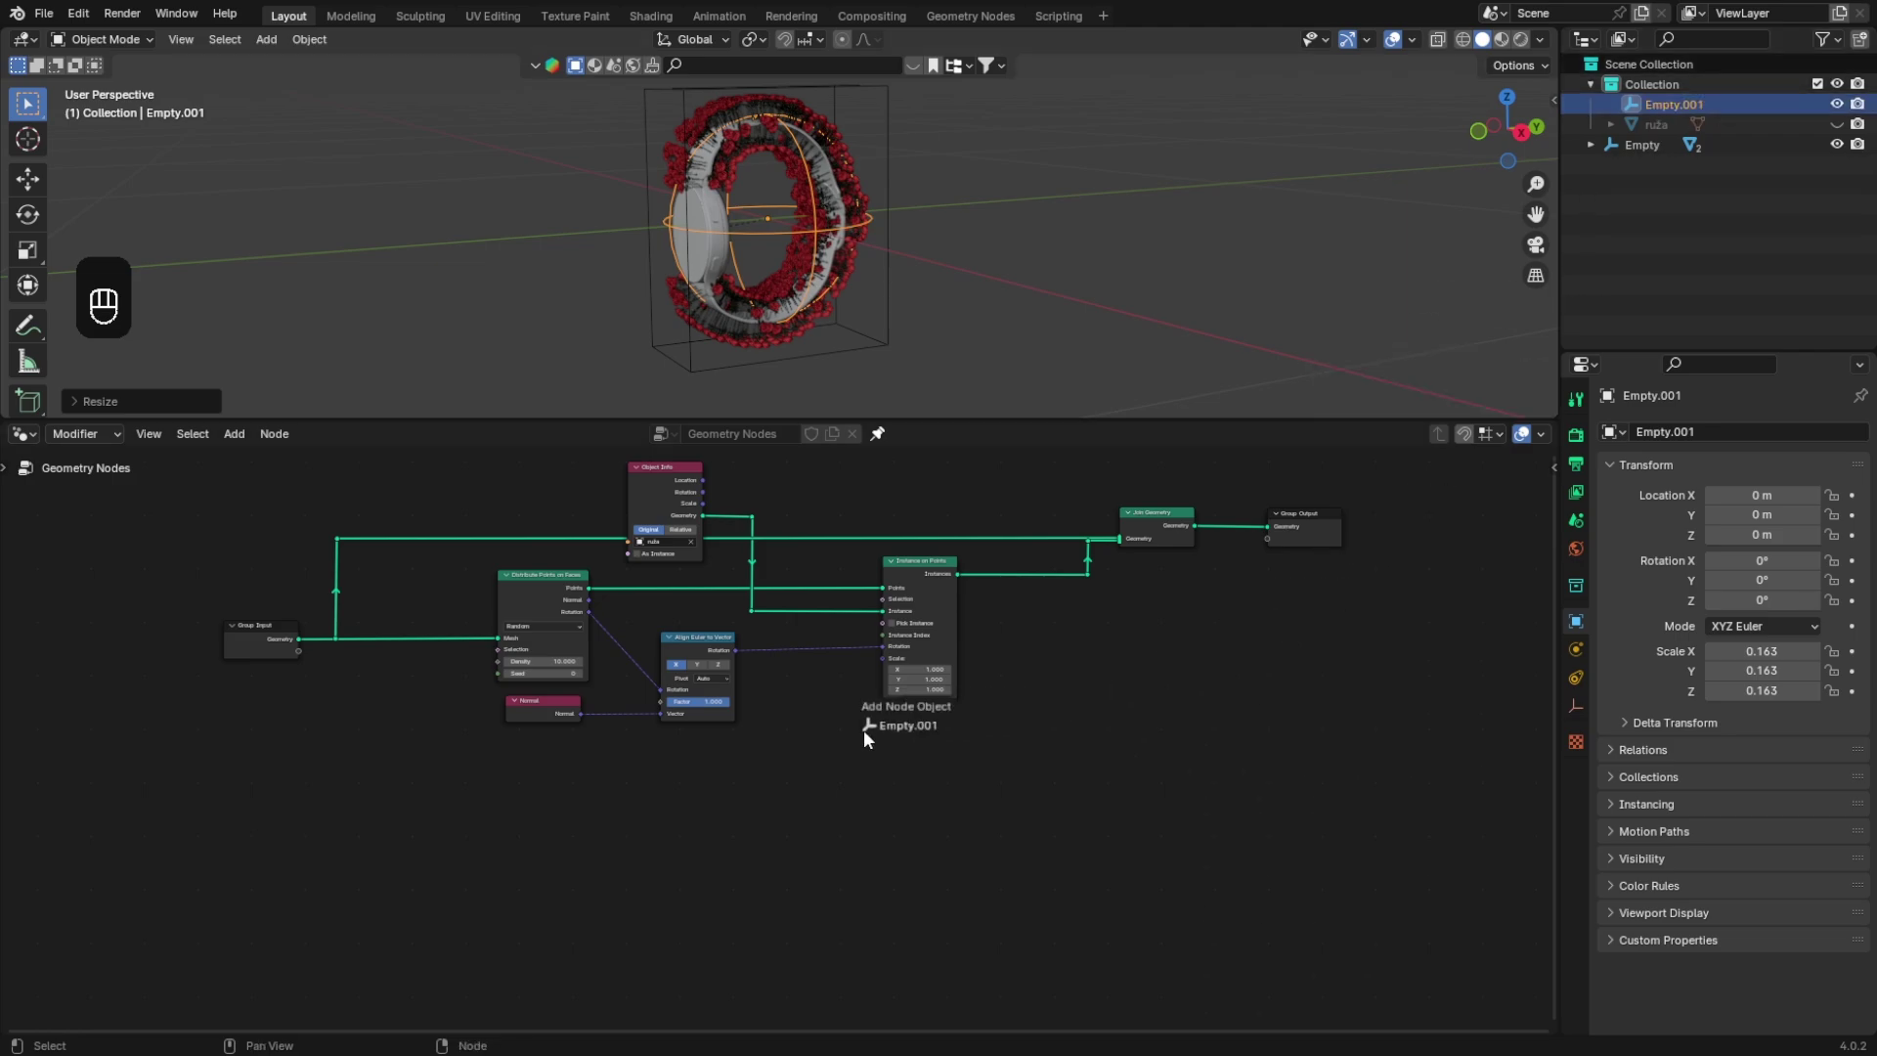
{"action": "left_click_drag", "start_coordinate": [518, 795], "coordinate": [520, 798]}
{"action": "scroll", "coordinate": [664, 856], "scroll_direction": "up", "scroll_amount": 2}
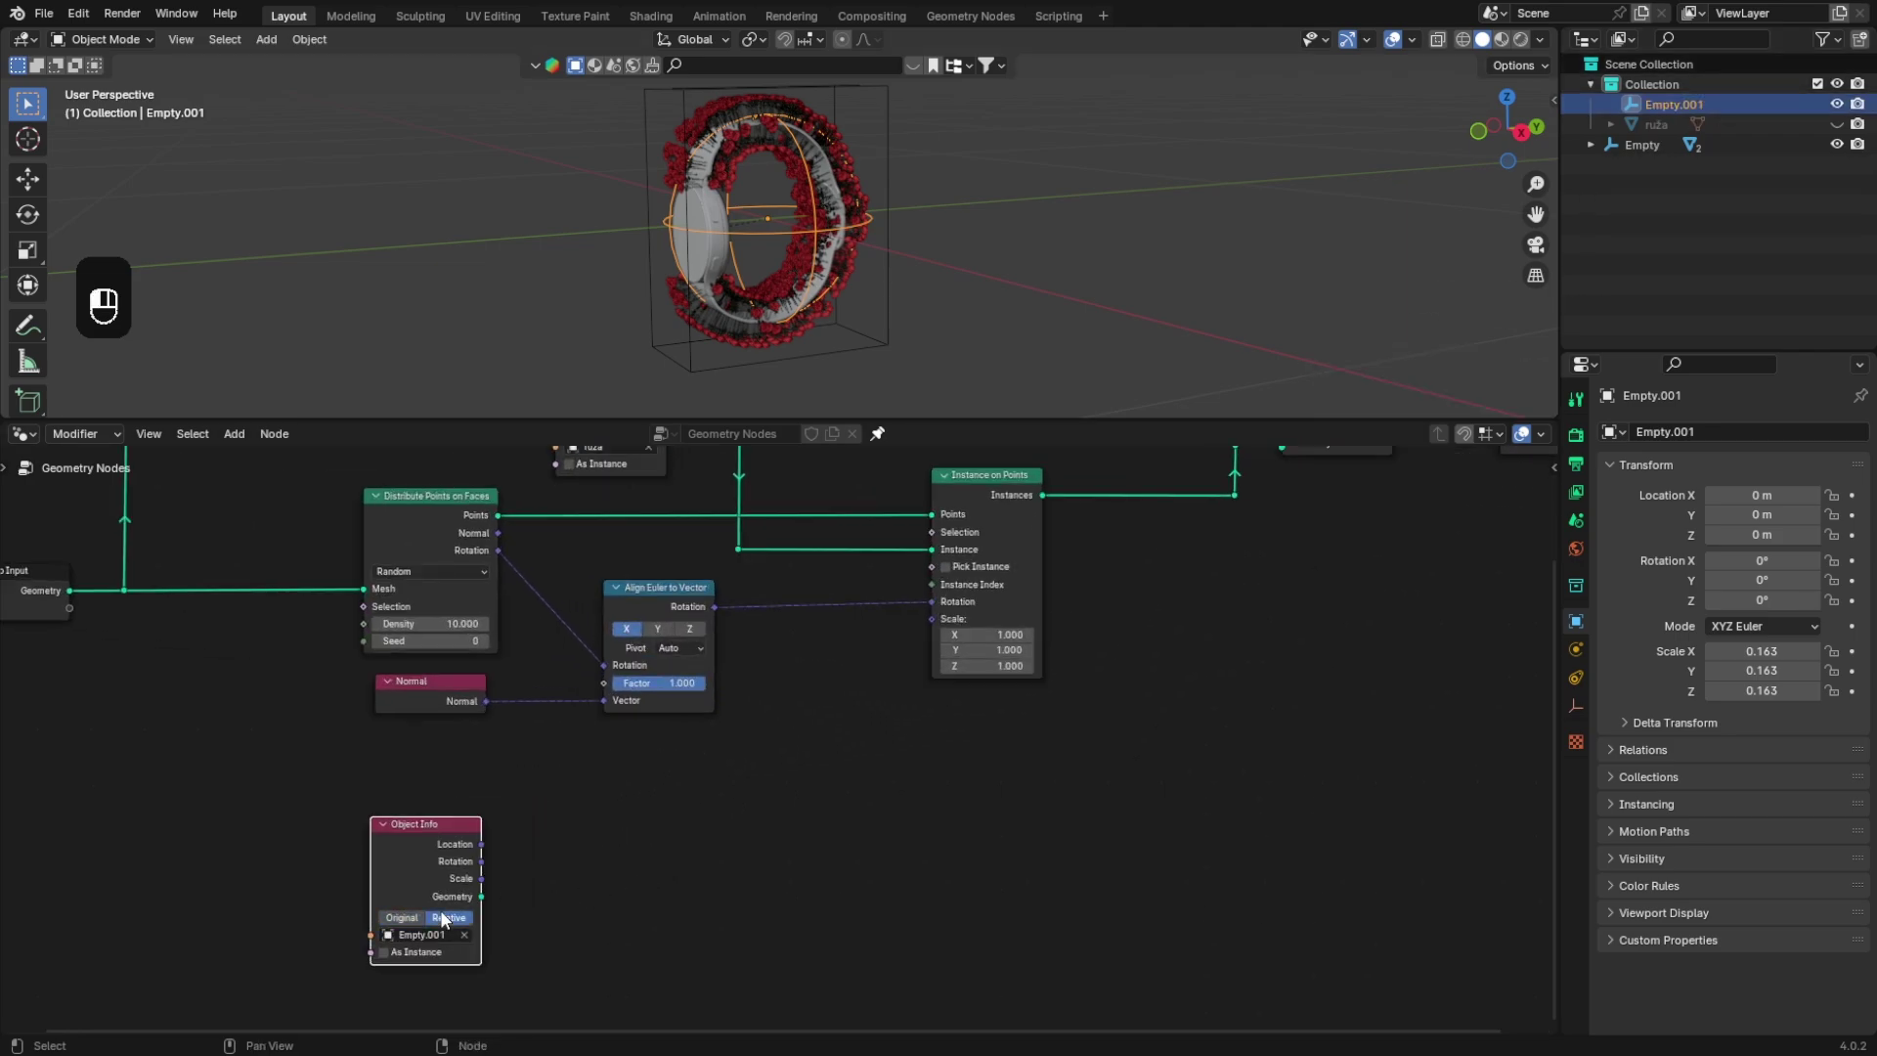
{"action": "scroll", "coordinate": [479, 829], "scroll_direction": "up", "scroll_amount": 1}
{"action": "middle_click_drag", "start_coordinate": [479, 828], "coordinate": [540, 796]}
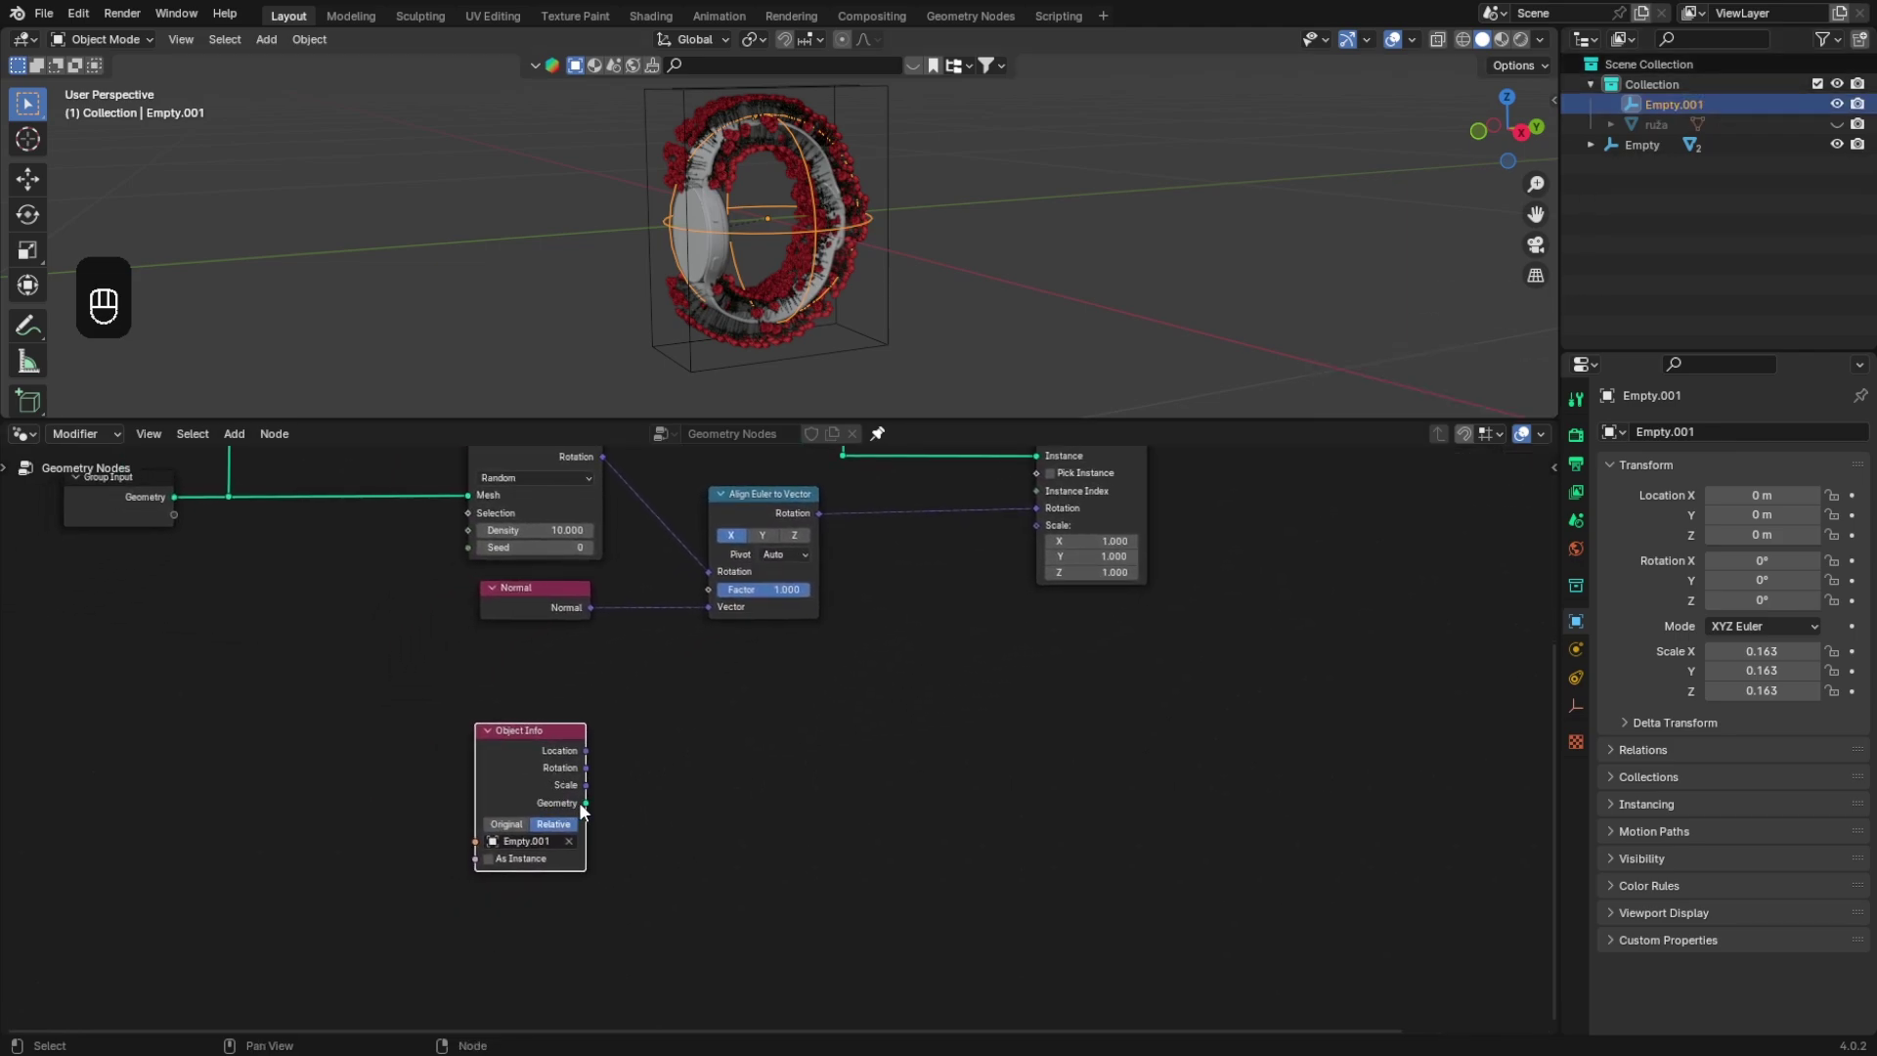
{"action": "left_click_drag", "start_coordinate": [544, 782], "coordinate": [545, 854]}
Step: Add a Vector Math node beside the Empty.001 Object Info node and set its operation to Distance
{"action": "left_click", "coordinate": [671, 715]}
{"action": "key", "text": "shift+a"}
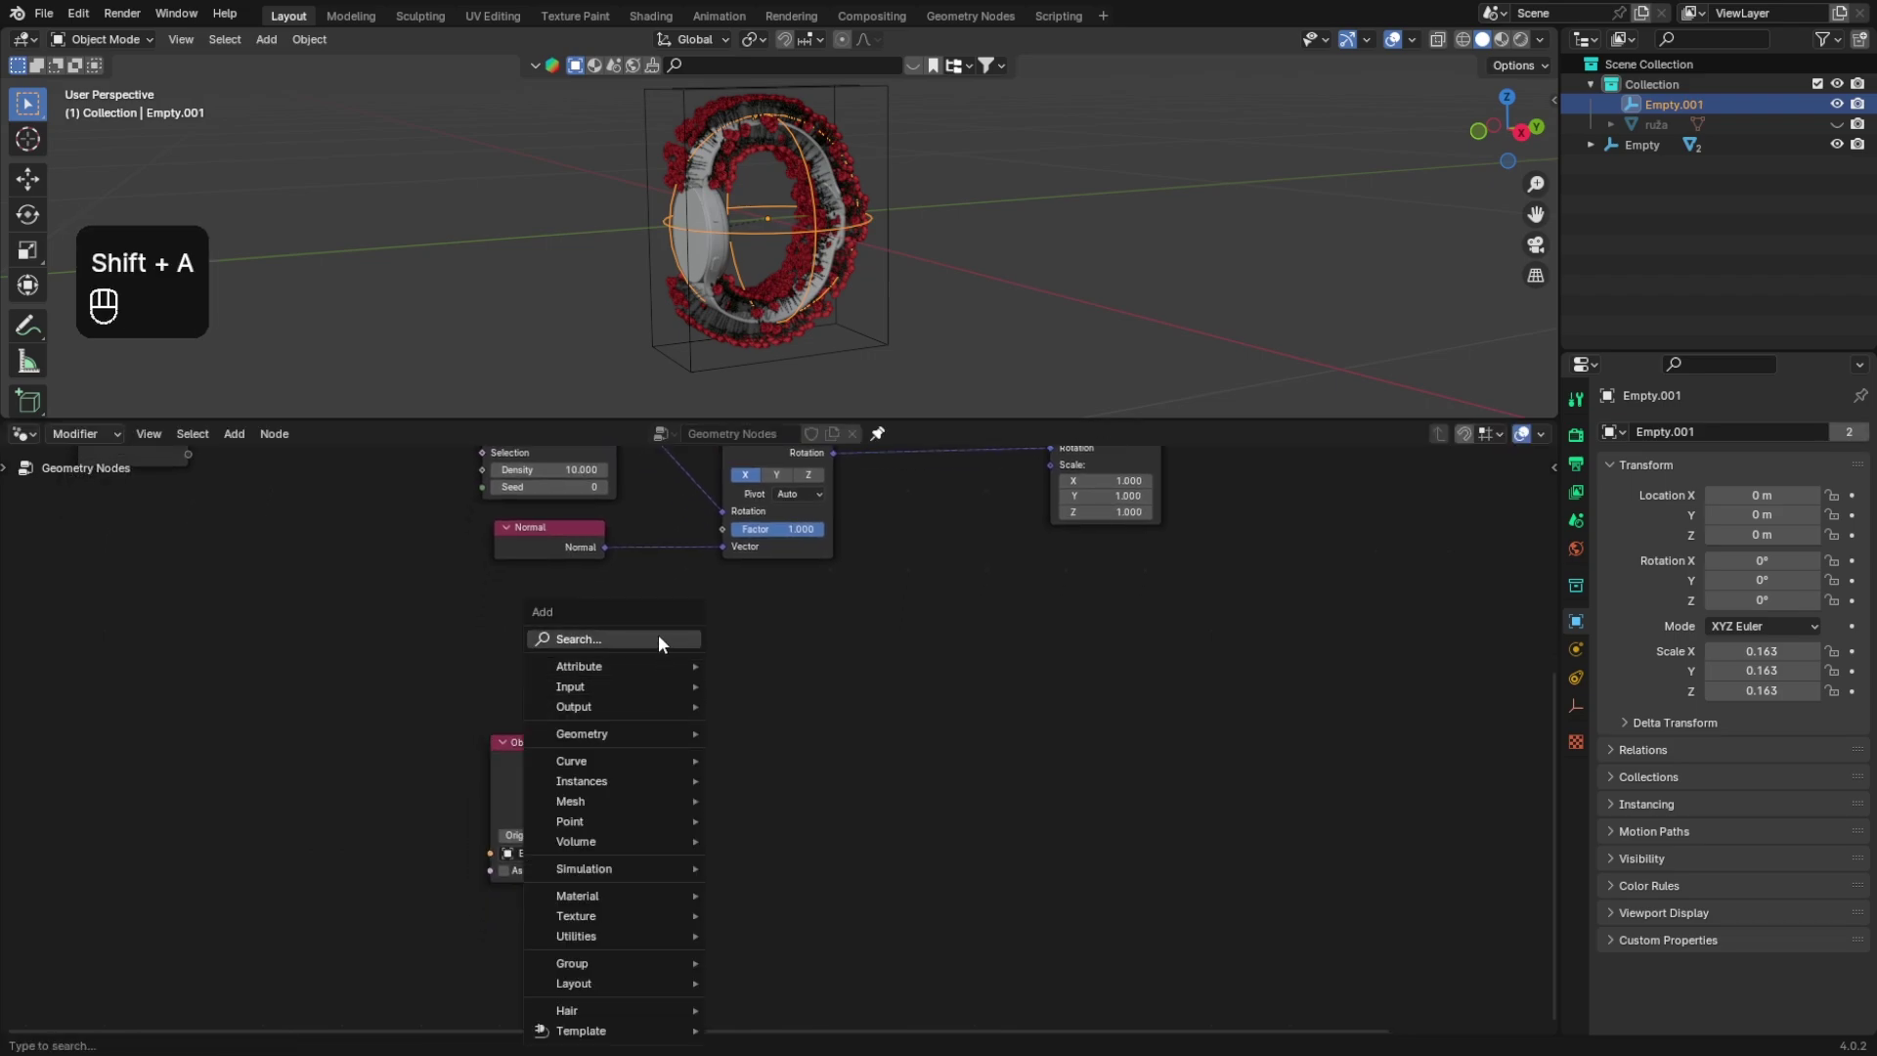
{"action": "type", "text": "d"}
{"action": "key", "text": "BackSpace"}
{"action": "type", "text": "vect"}
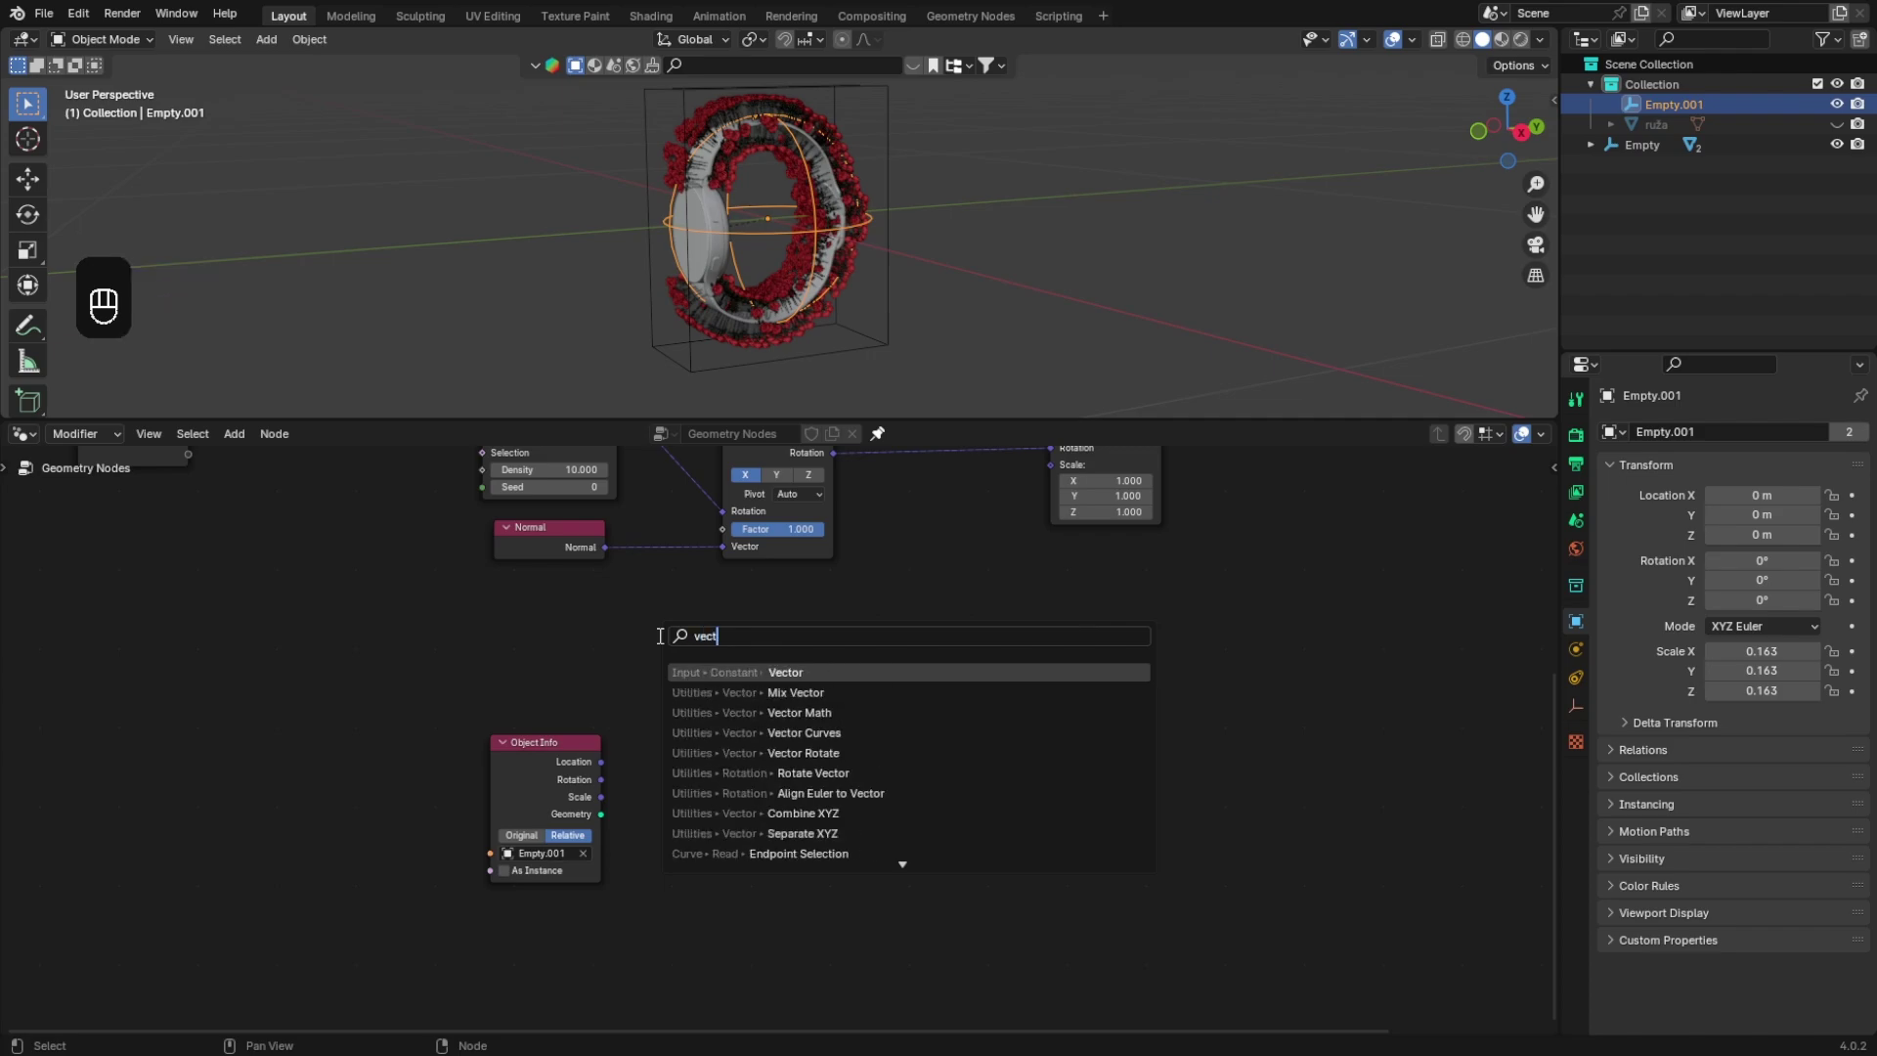
{"action": "type", "text": "or math"}
{"action": "key", "text": "Return"}
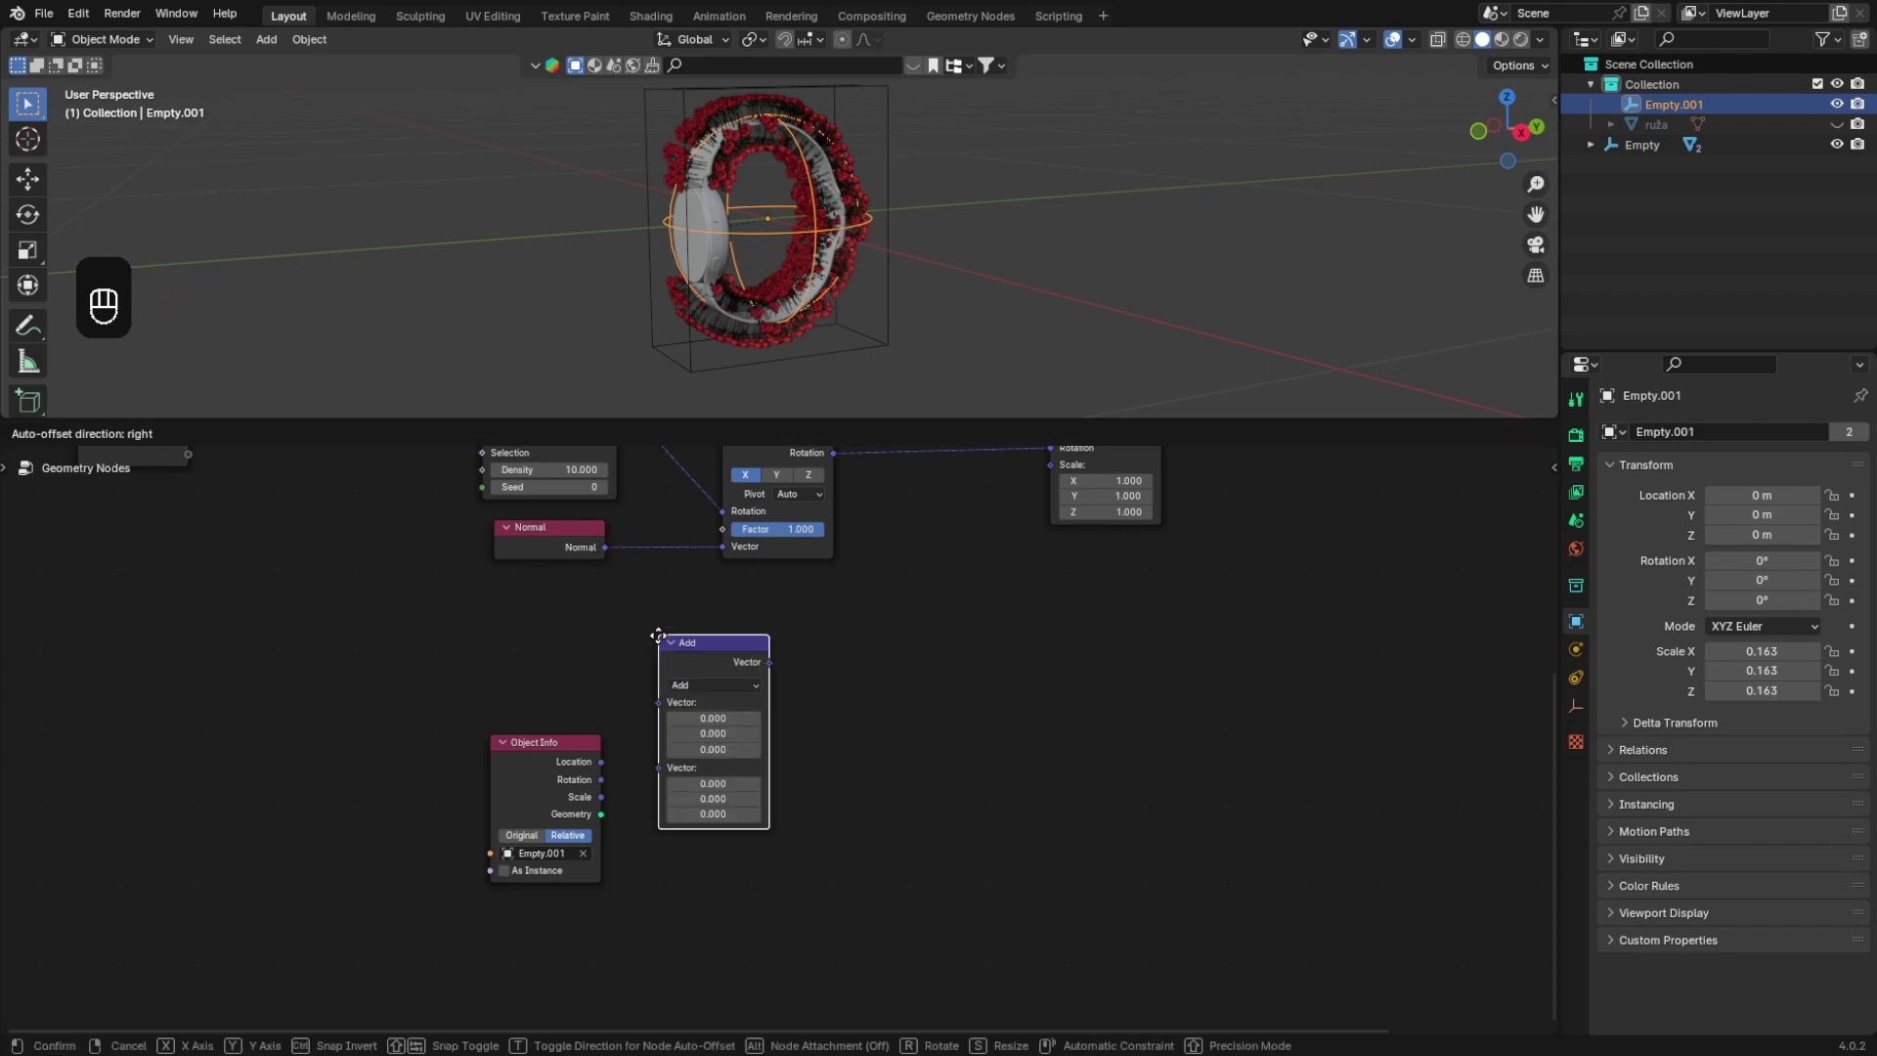
{"action": "left_click", "coordinate": [657, 633]}
{"action": "left_click", "coordinate": [704, 685]}
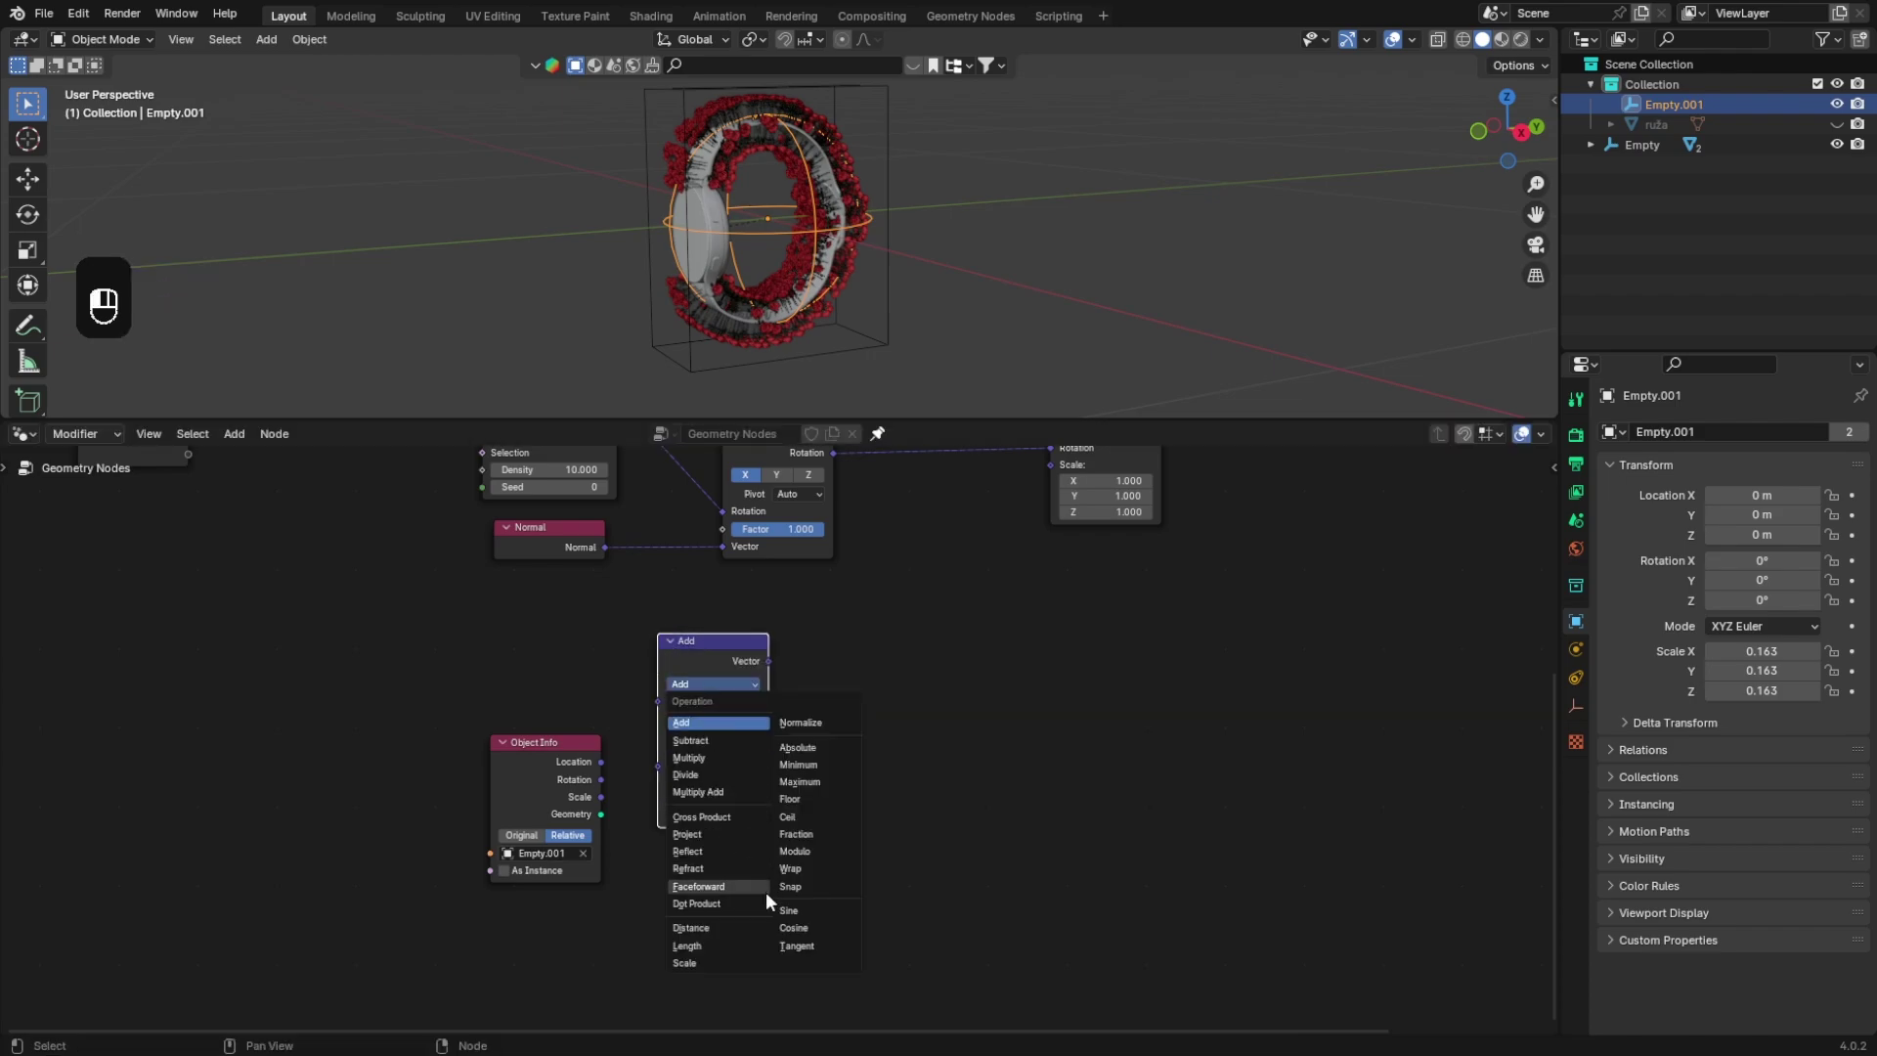
{"action": "left_click", "coordinate": [748, 929]}
Step: Connect the Location of Empty.001 to the second Vector input of the Distance node and reposition that node
{"action": "left_click_drag", "start_coordinate": [694, 661], "coordinate": [701, 620]}
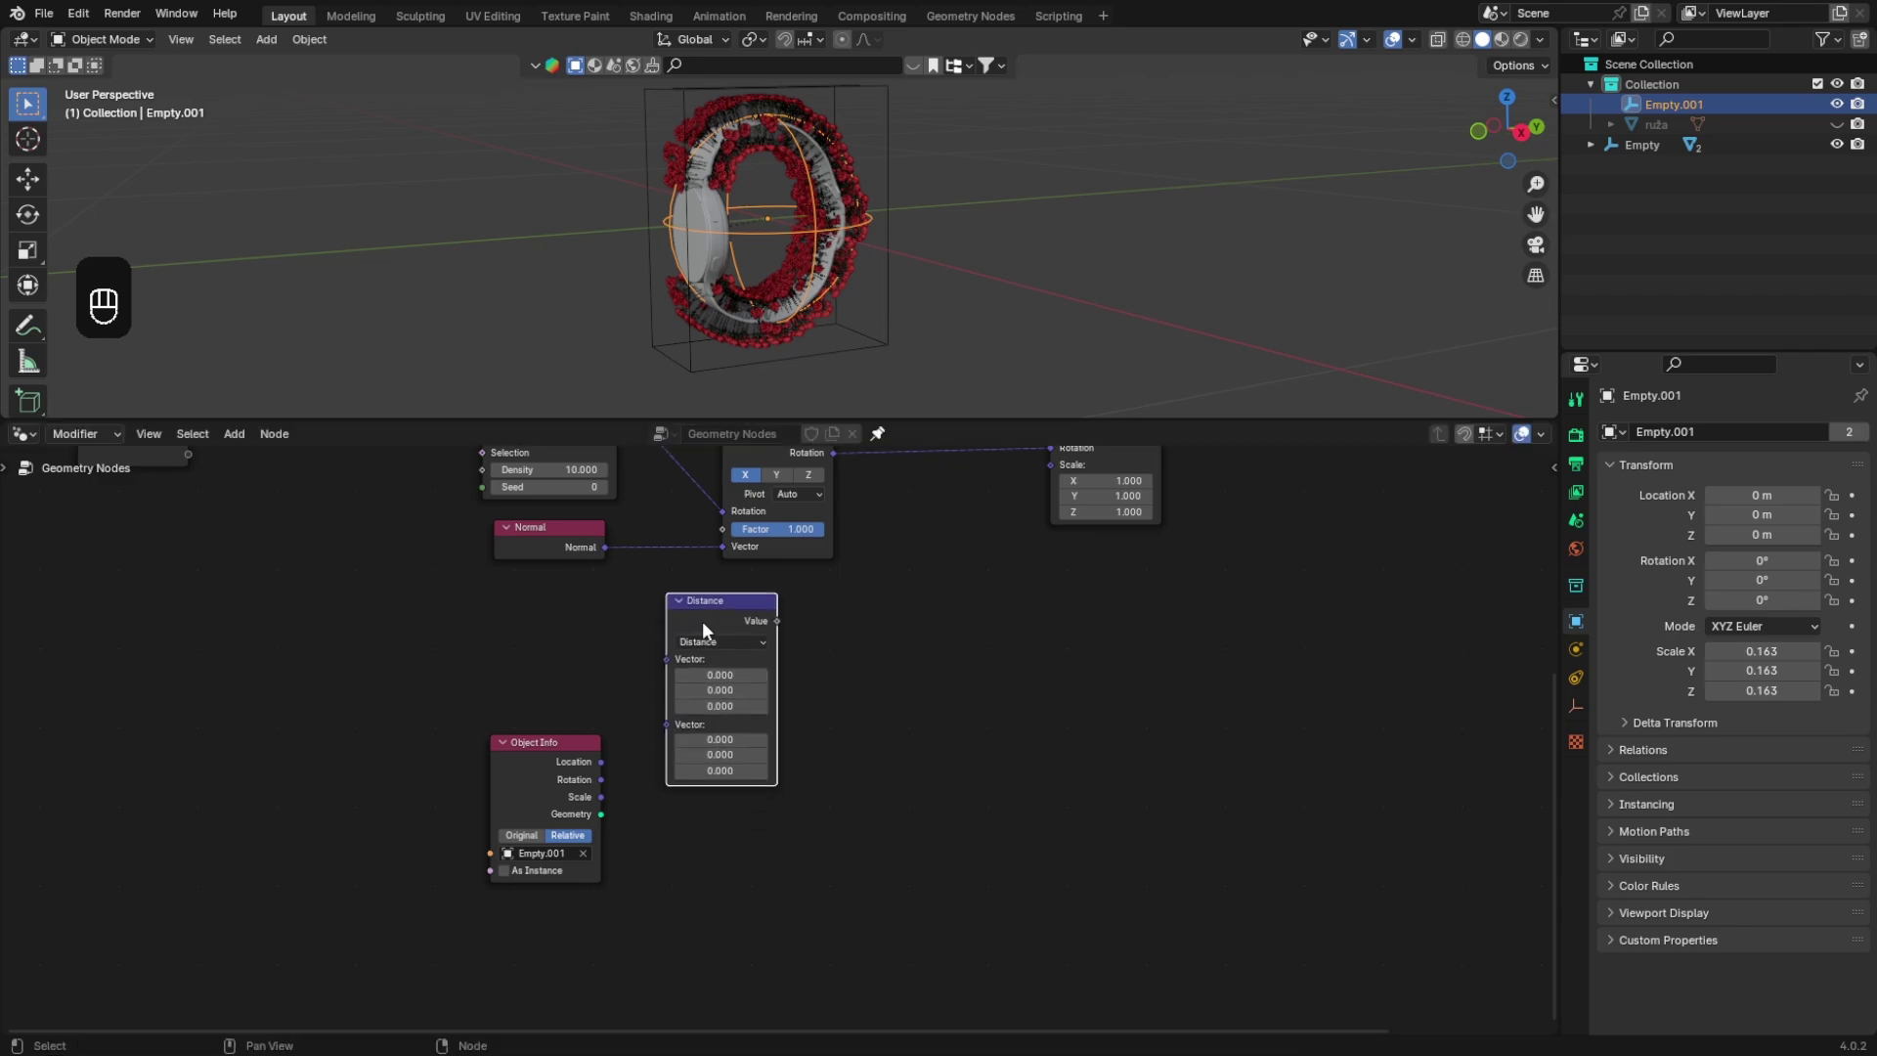
{"action": "left_click_drag", "start_coordinate": [600, 762], "coordinate": [670, 725]}
{"action": "left_click_drag", "start_coordinate": [715, 633], "coordinate": [735, 665]}
Step: Add a Position node above the Empty.001 Object Info node and connect it to the first Vector input of the Distance node
{"action": "left_click", "coordinate": [566, 655]}
{"action": "key", "text": "shift+a"}
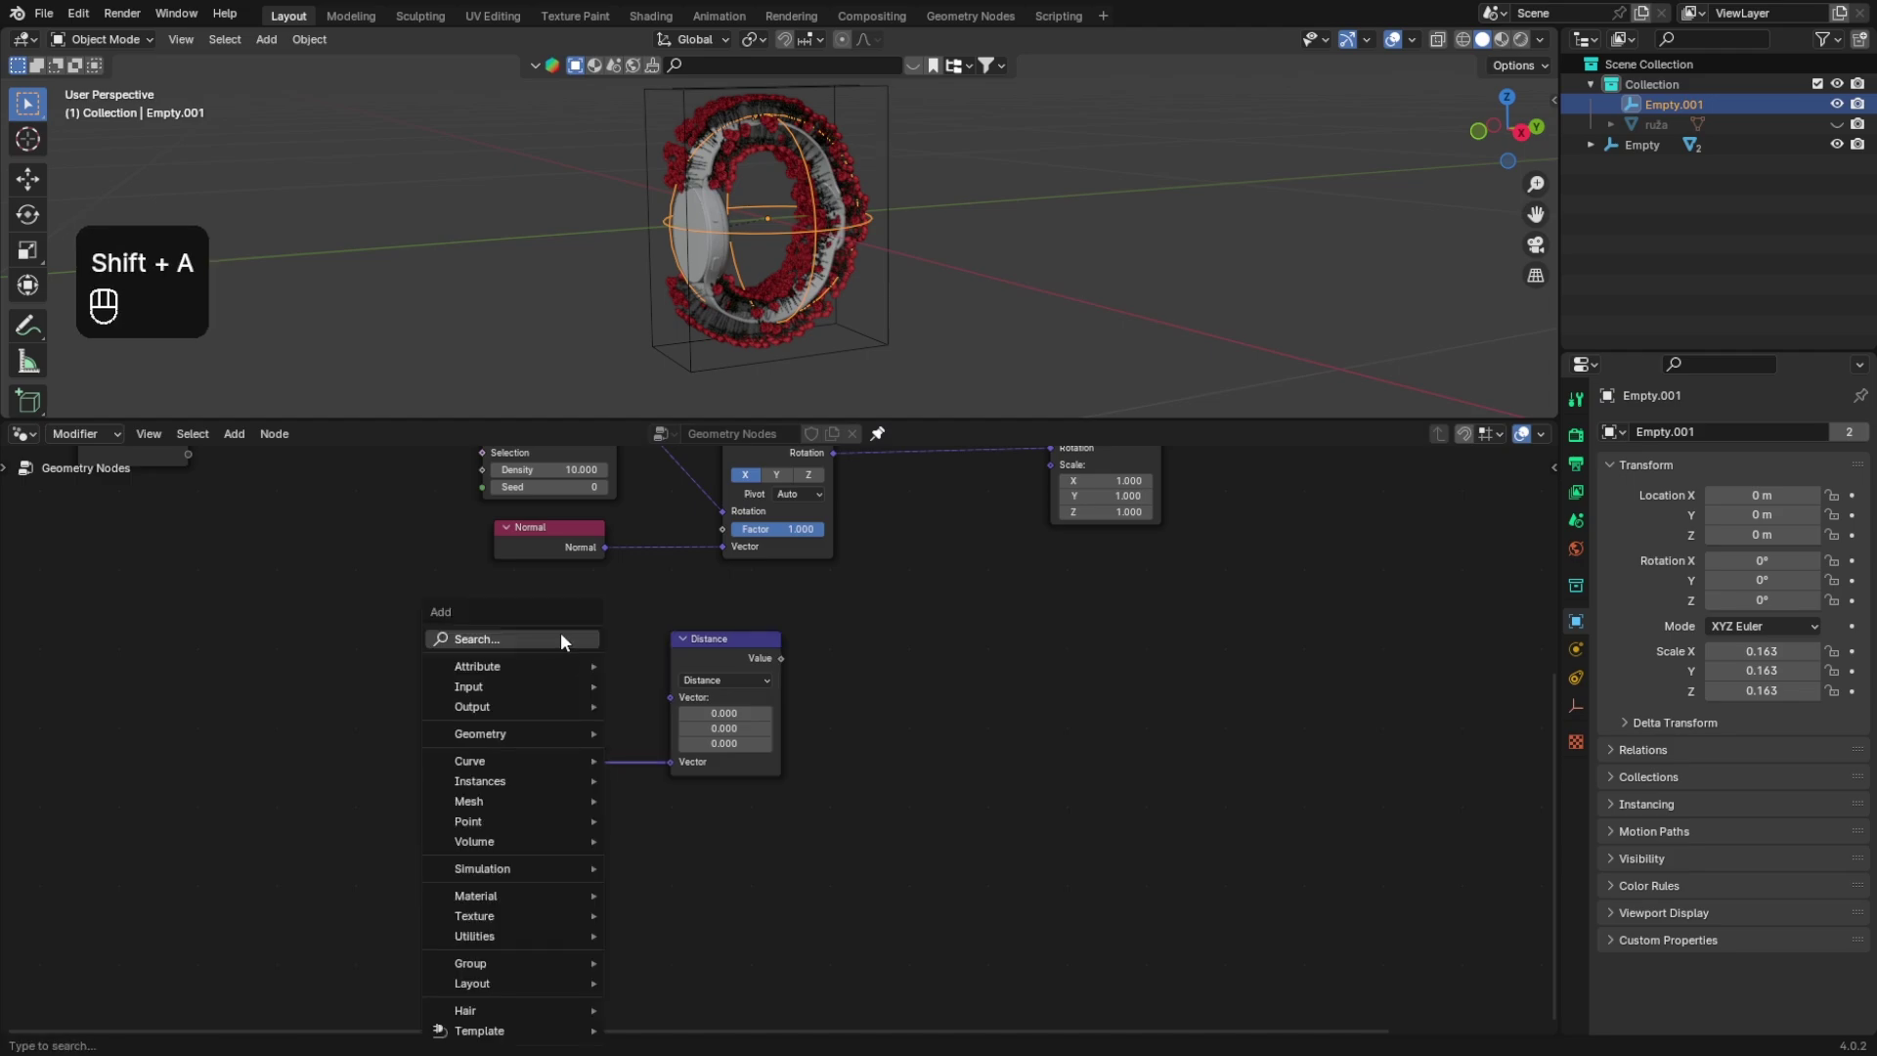
{"action": "left_click", "coordinate": [562, 635]}
{"action": "type", "text": "position"}
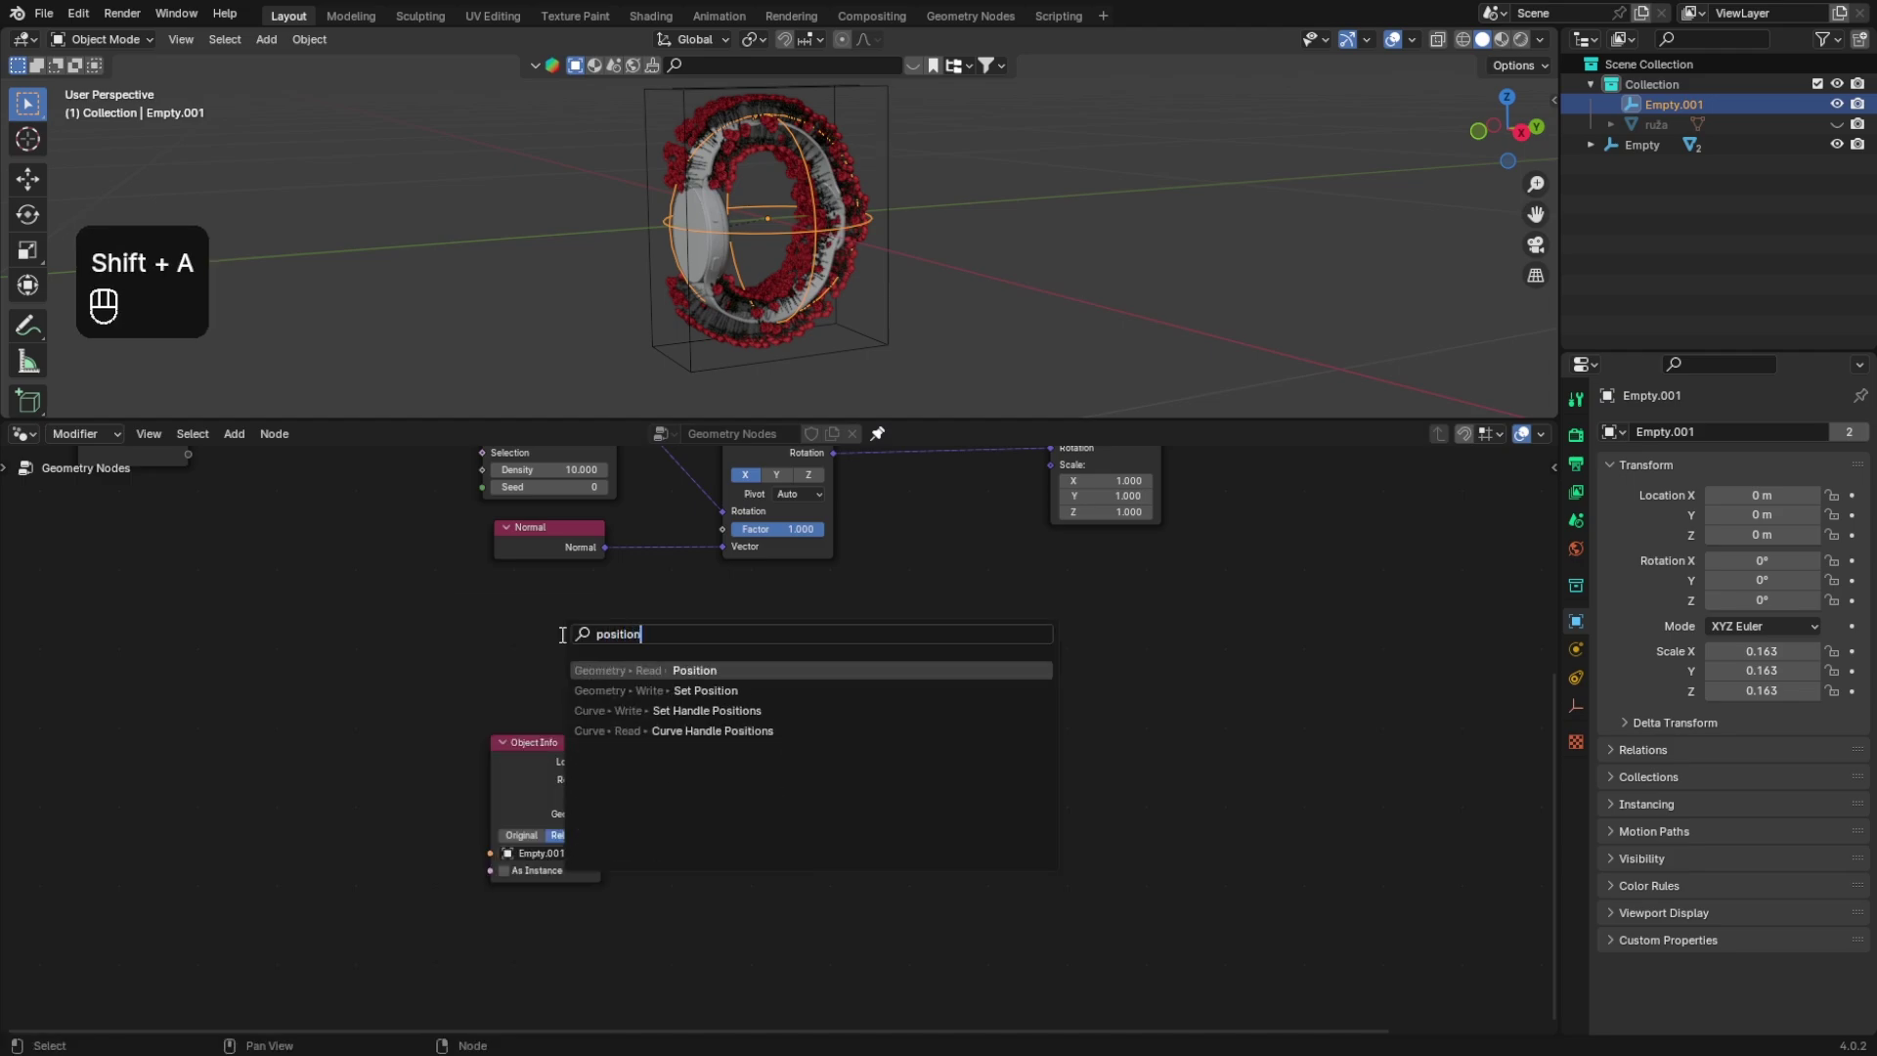
{"action": "key", "text": "Return"}
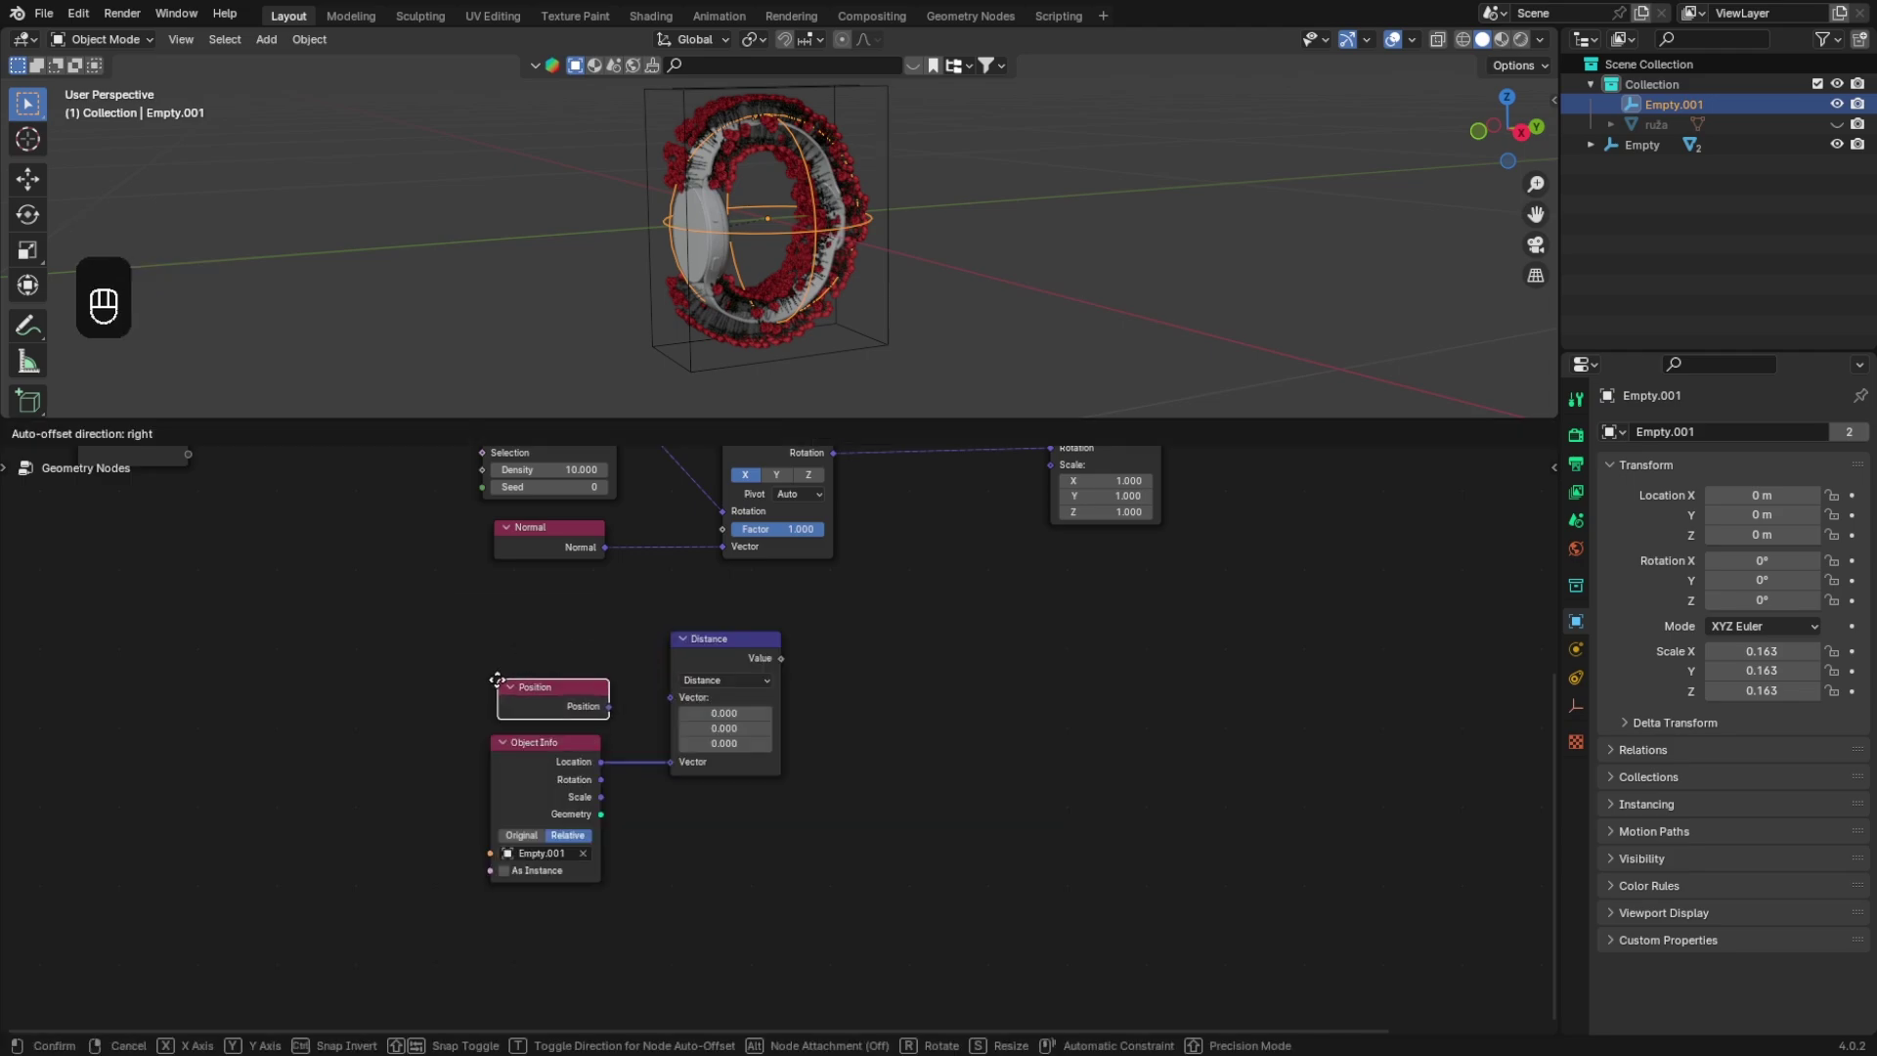
{"action": "left_click", "coordinate": [489, 683]}
{"action": "left_click_drag", "start_coordinate": [597, 708], "coordinate": [561, 689]}
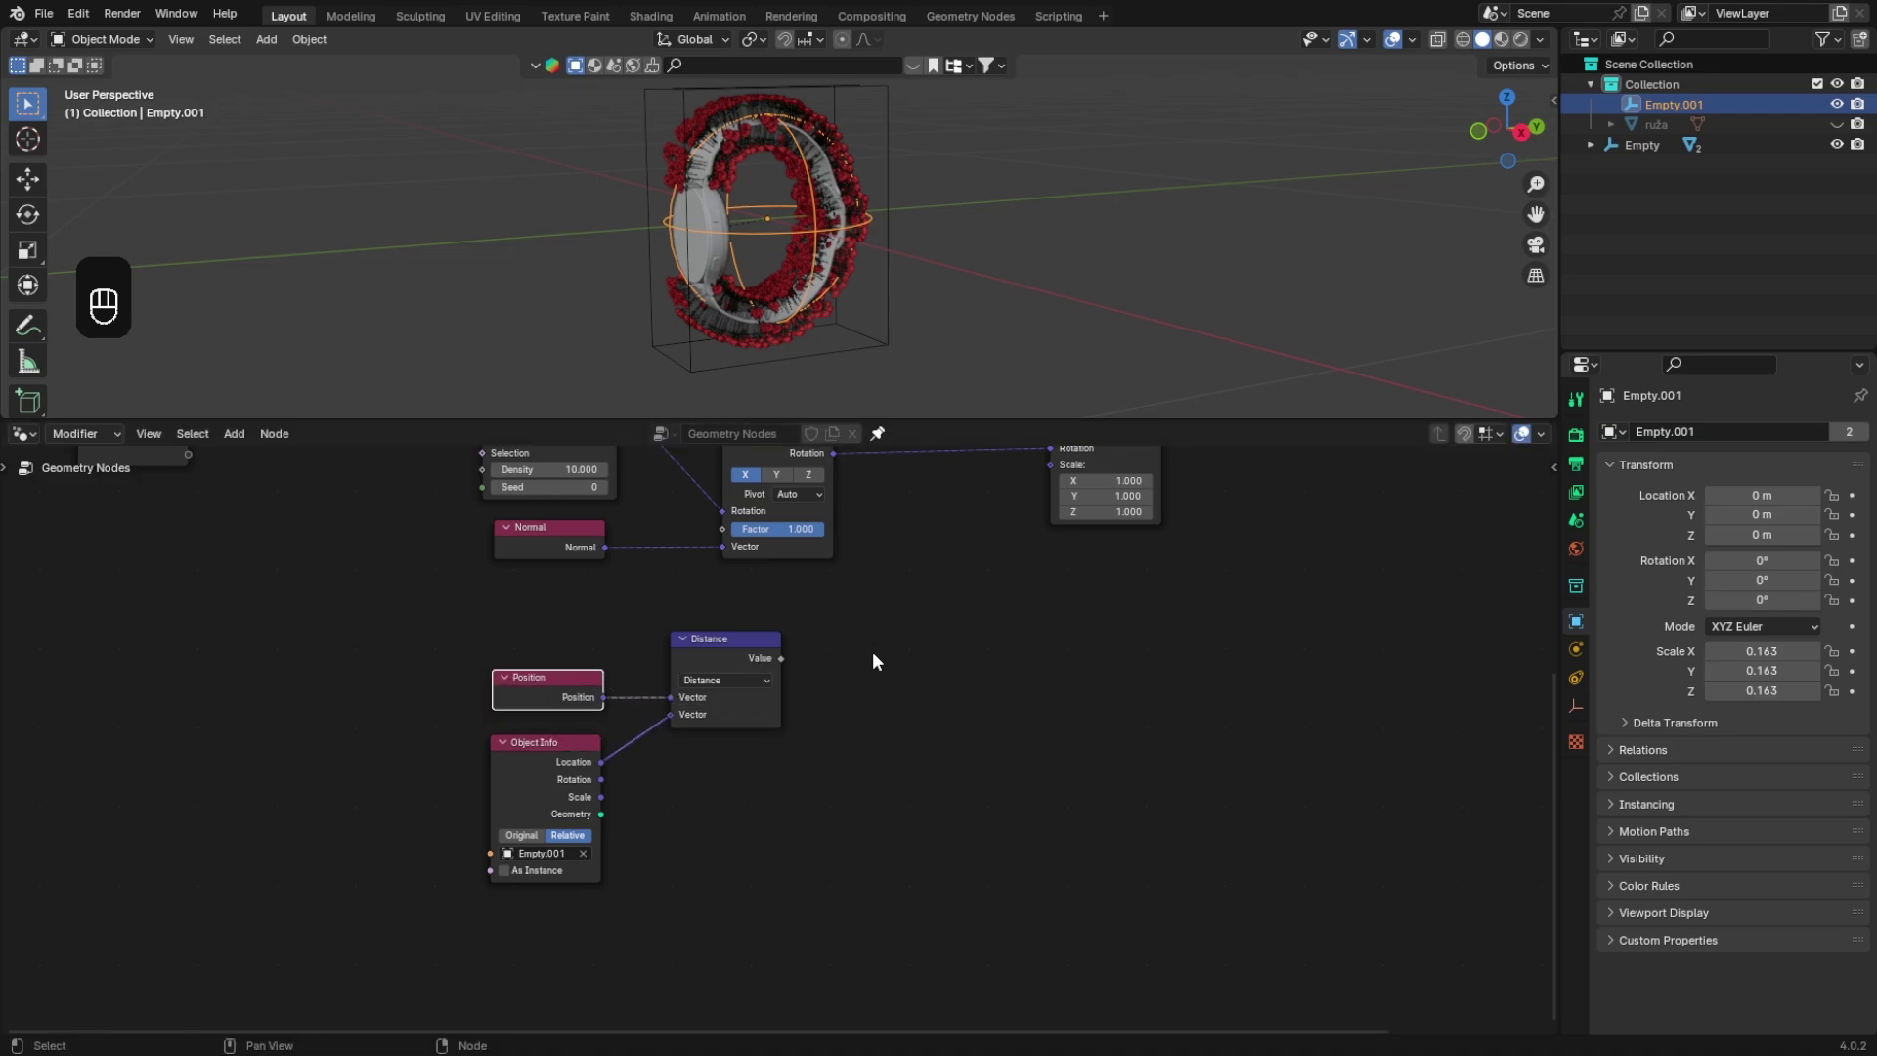
{"action": "scroll", "coordinate": [868, 684], "scroll_direction": "down", "scroll_amount": 1}
{"action": "middle_click_drag", "start_coordinate": [864, 690], "coordinate": [724, 673]}
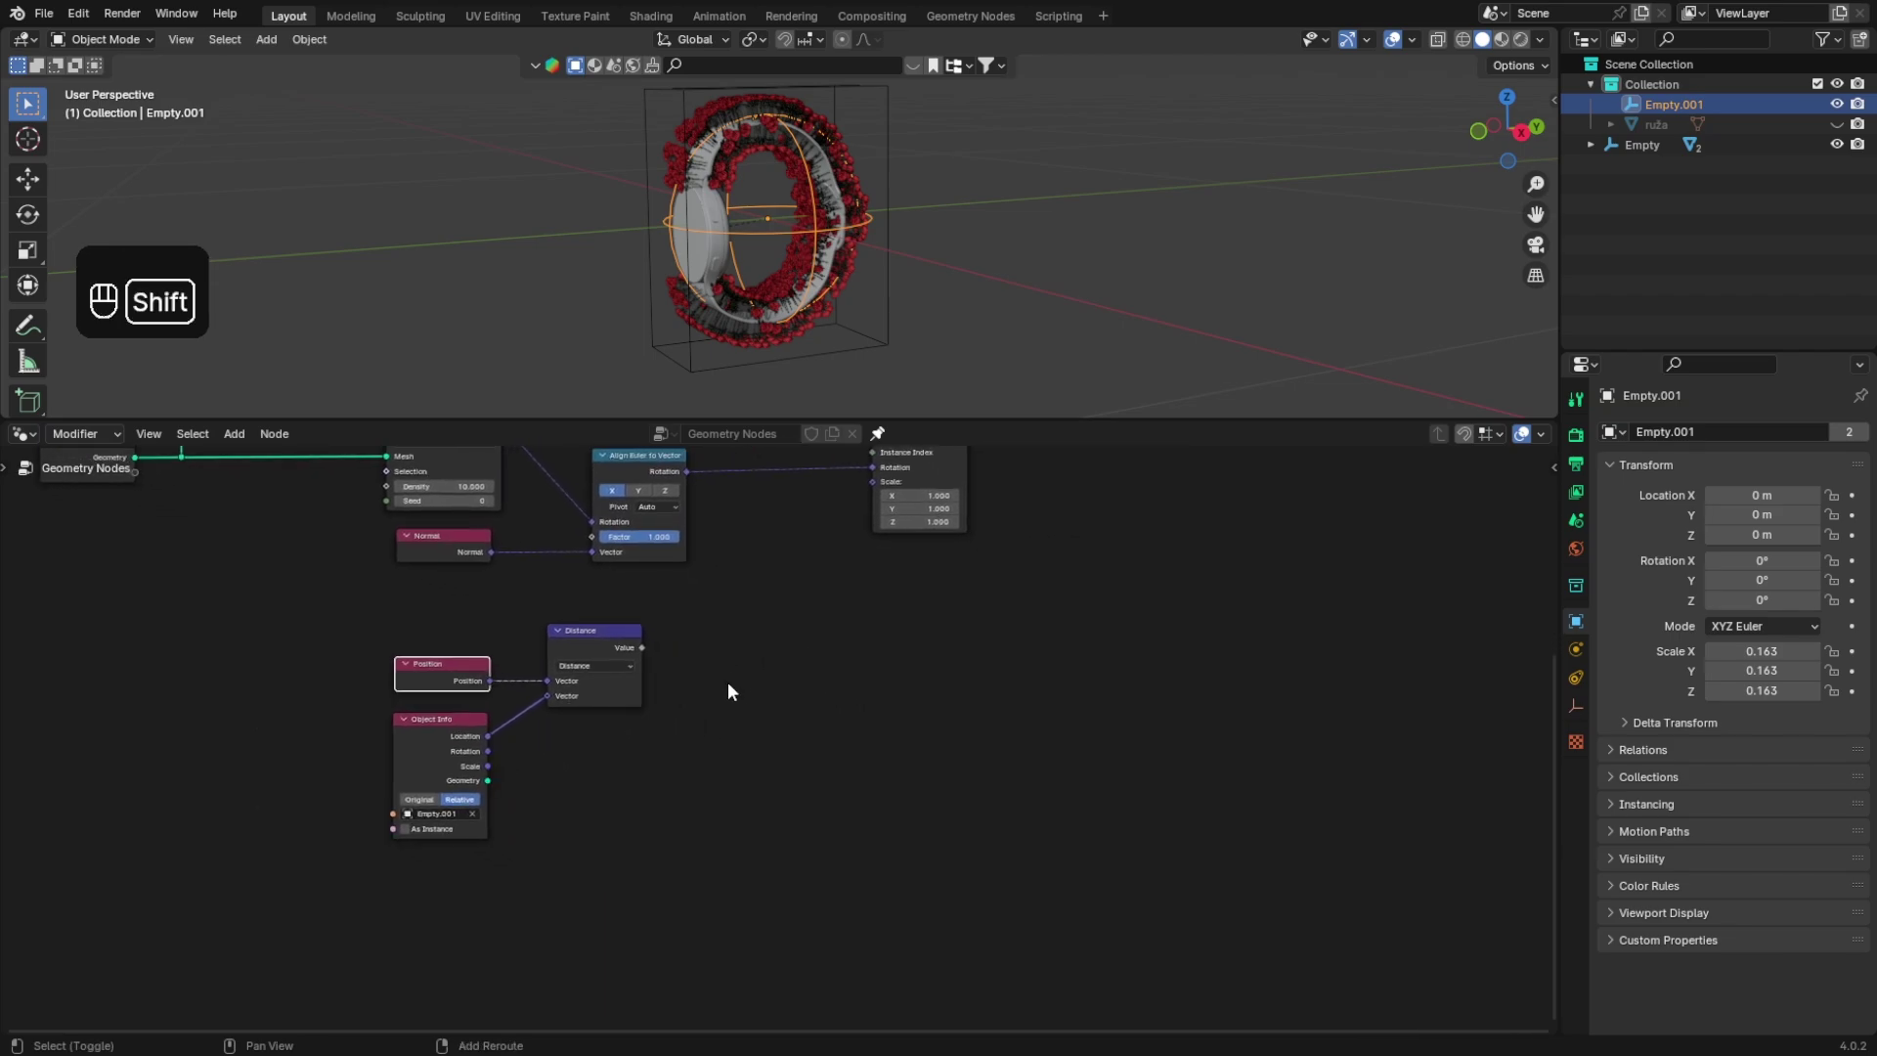
{"action": "key", "text": "shift+a"}
{"action": "left_click", "coordinate": [715, 640]}
{"action": "type", "text": "Is tha"}
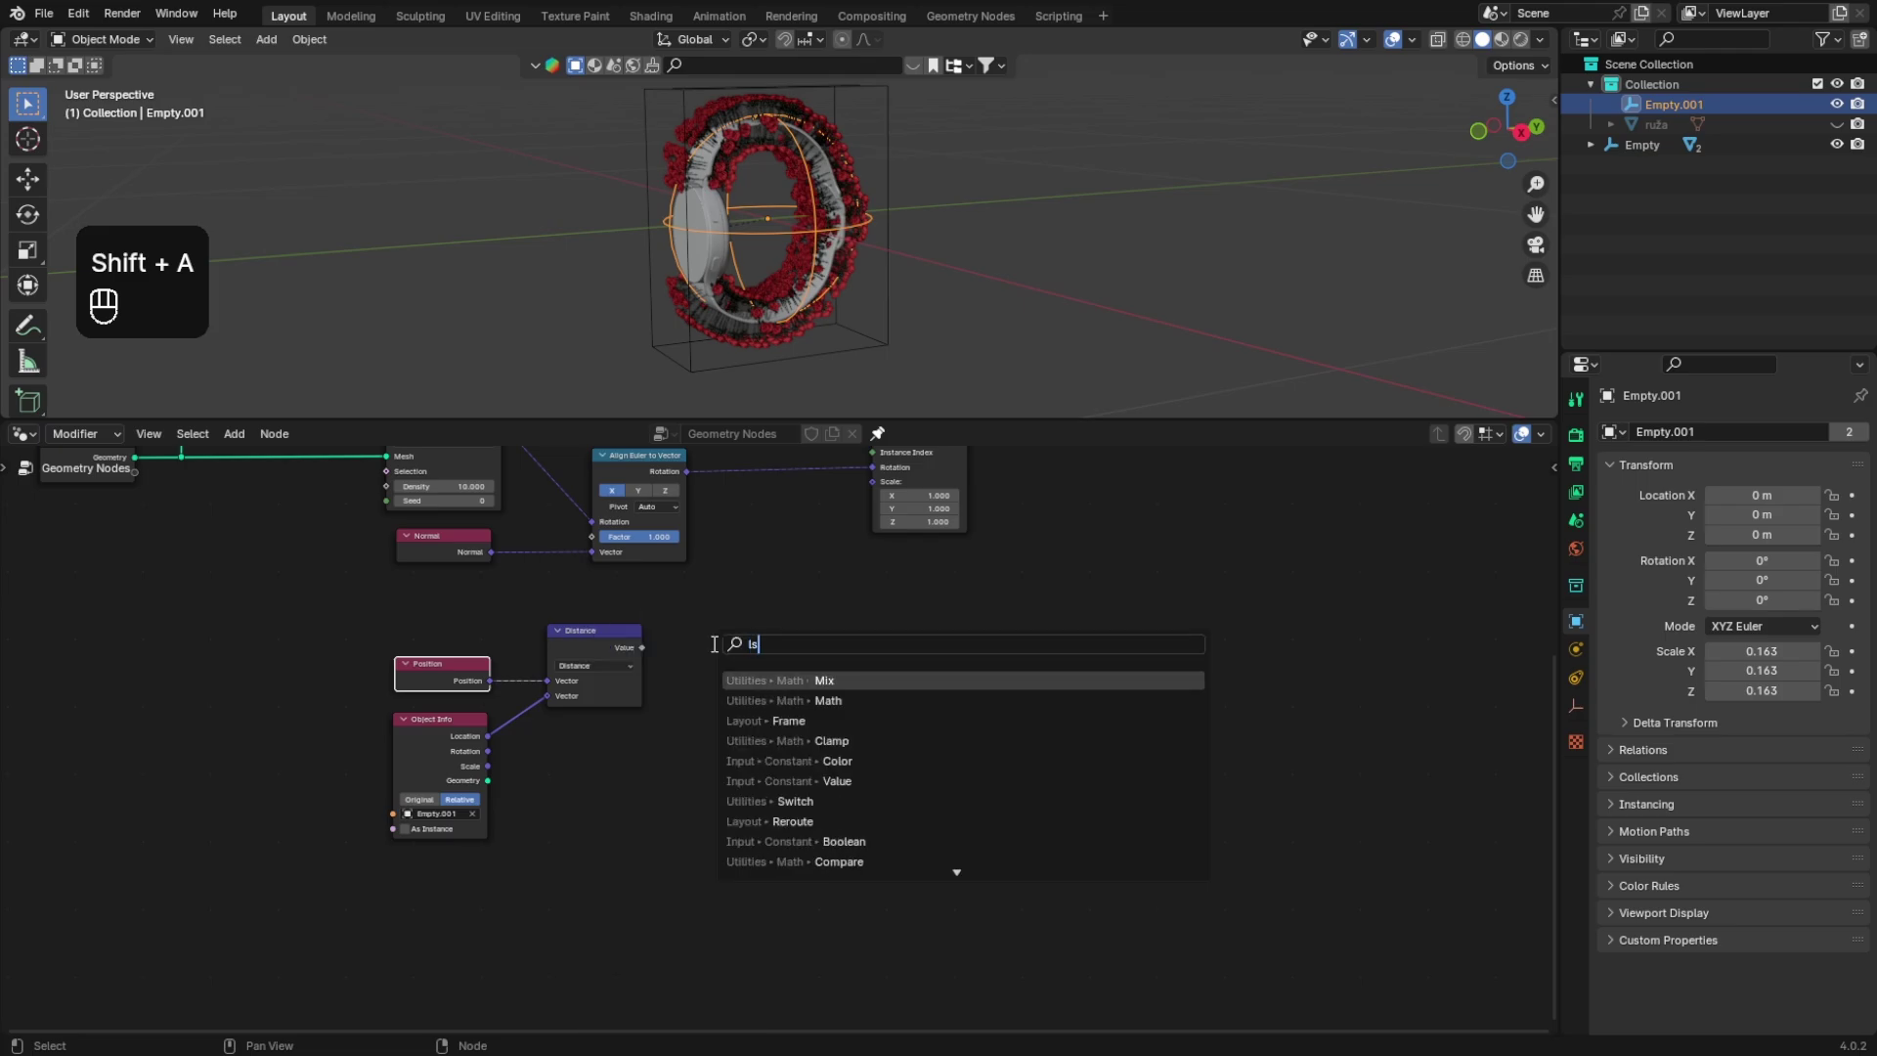
{"action": "key", "text": "BackSpace"}
{"action": "key", "text": "BackSpace"}
{"action": "key", "text": "BackSpace"}
{"action": "key", "text": "BackSpace"}
{"action": "key", "text": "BackSpace"}
{"action": "key", "text": "BackSpace"}
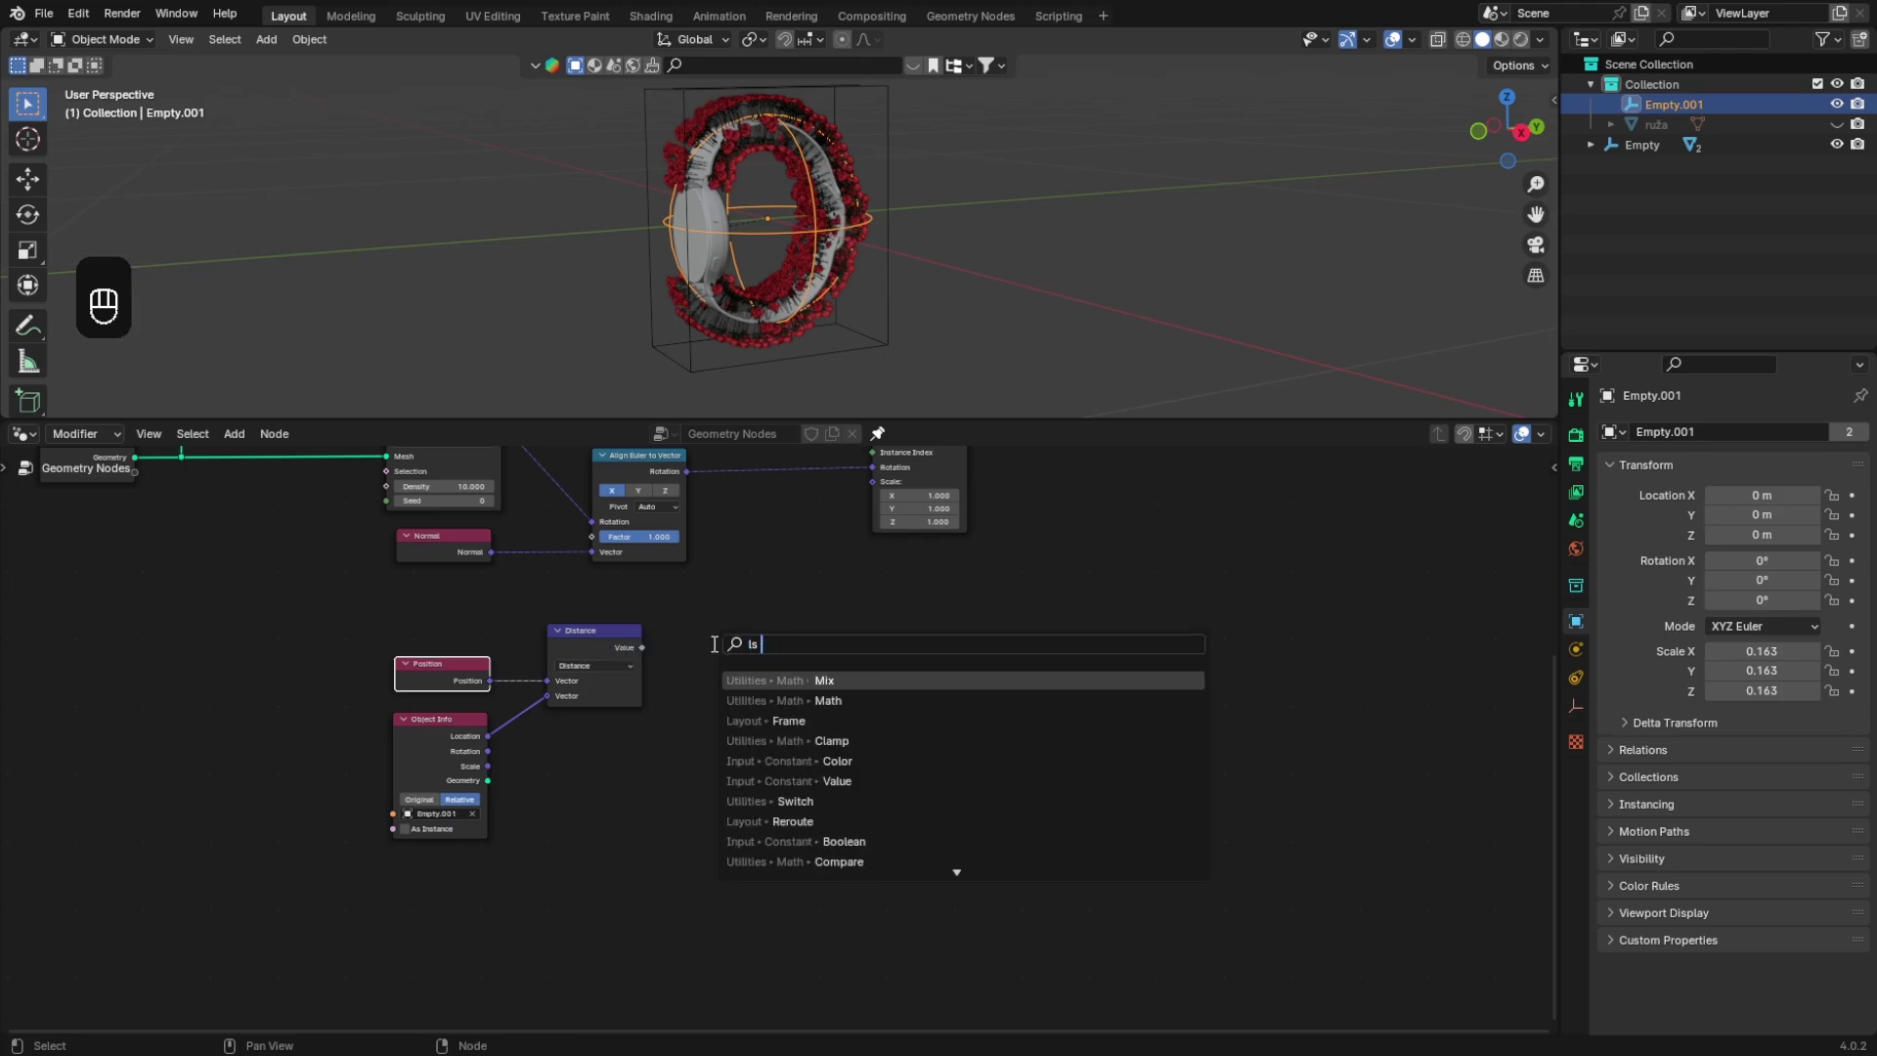
{"action": "key", "text": "Escape"}
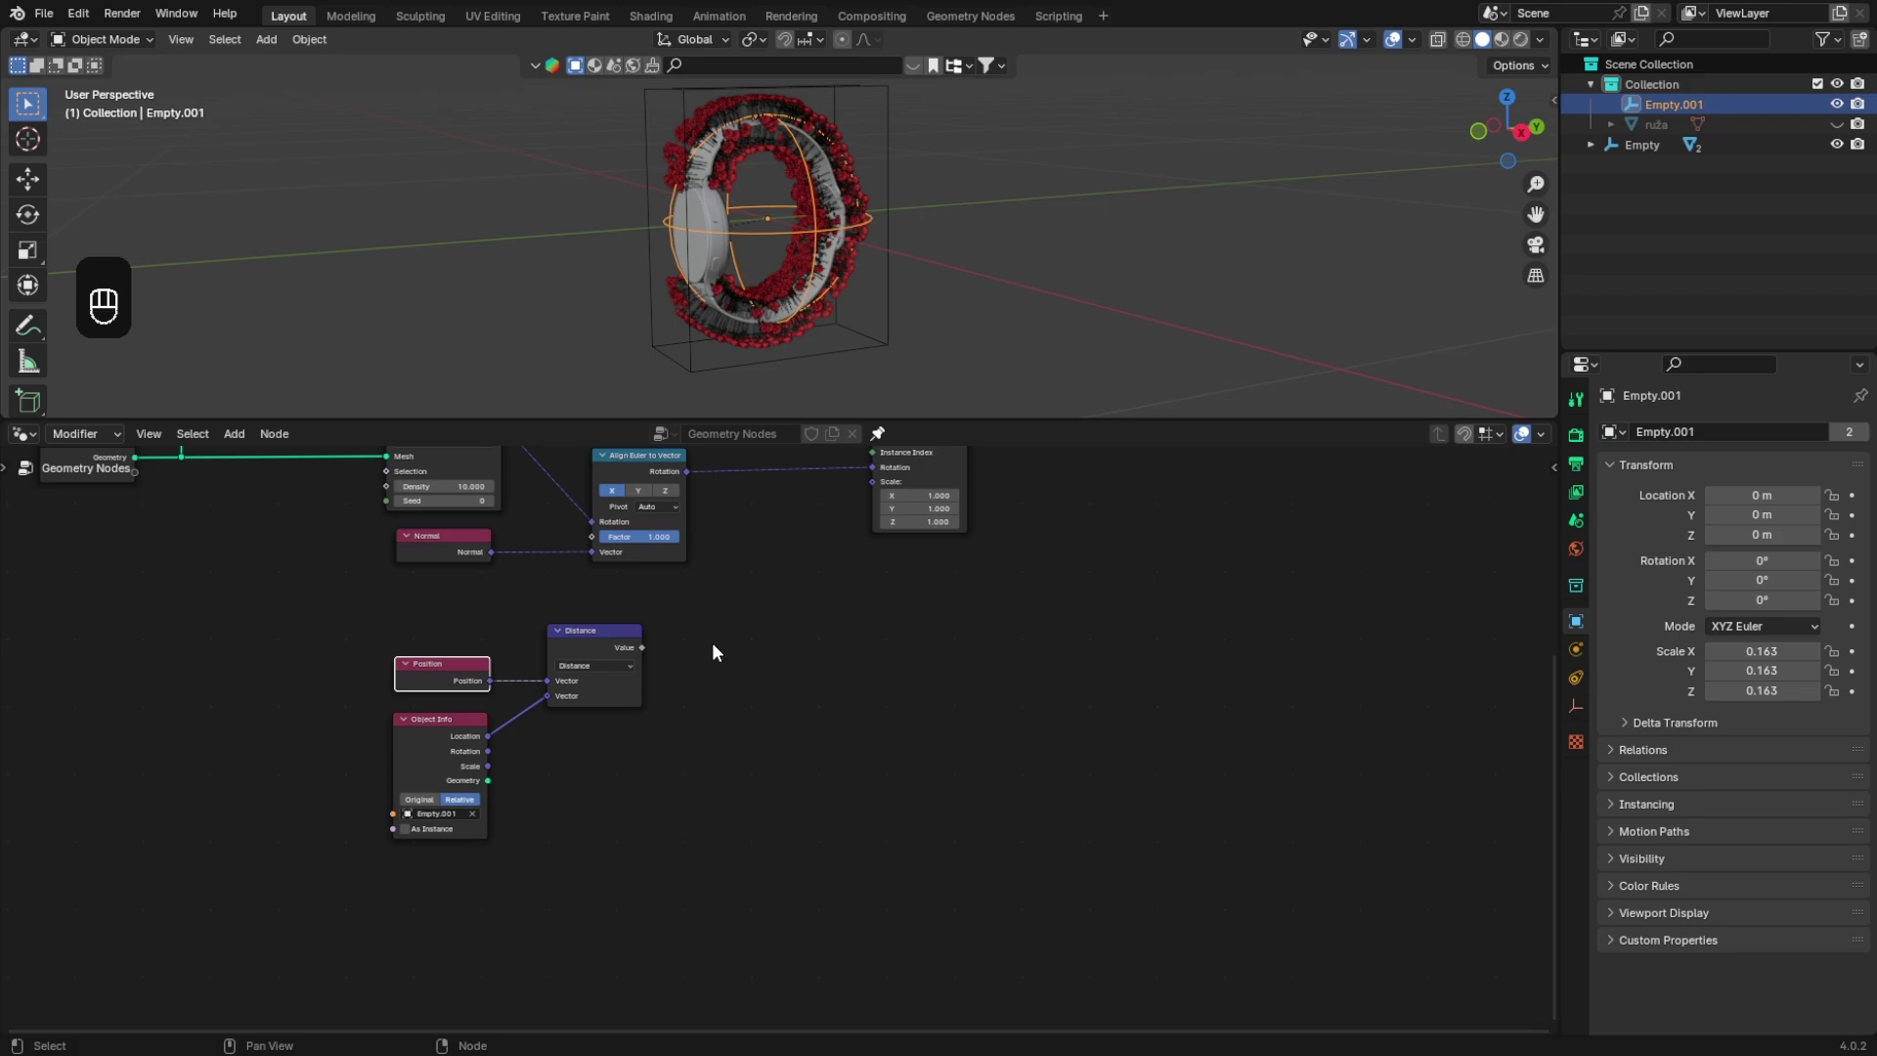
Step: Add a Map Range node beside the Distance node, connect the Distance Value to its Value input, and move the node up
{"action": "key", "text": "shift+a"}
{"action": "left_click", "coordinate": [712, 642]}
{"action": "type", "text": "map range"}
{"action": "key", "text": "Return"}
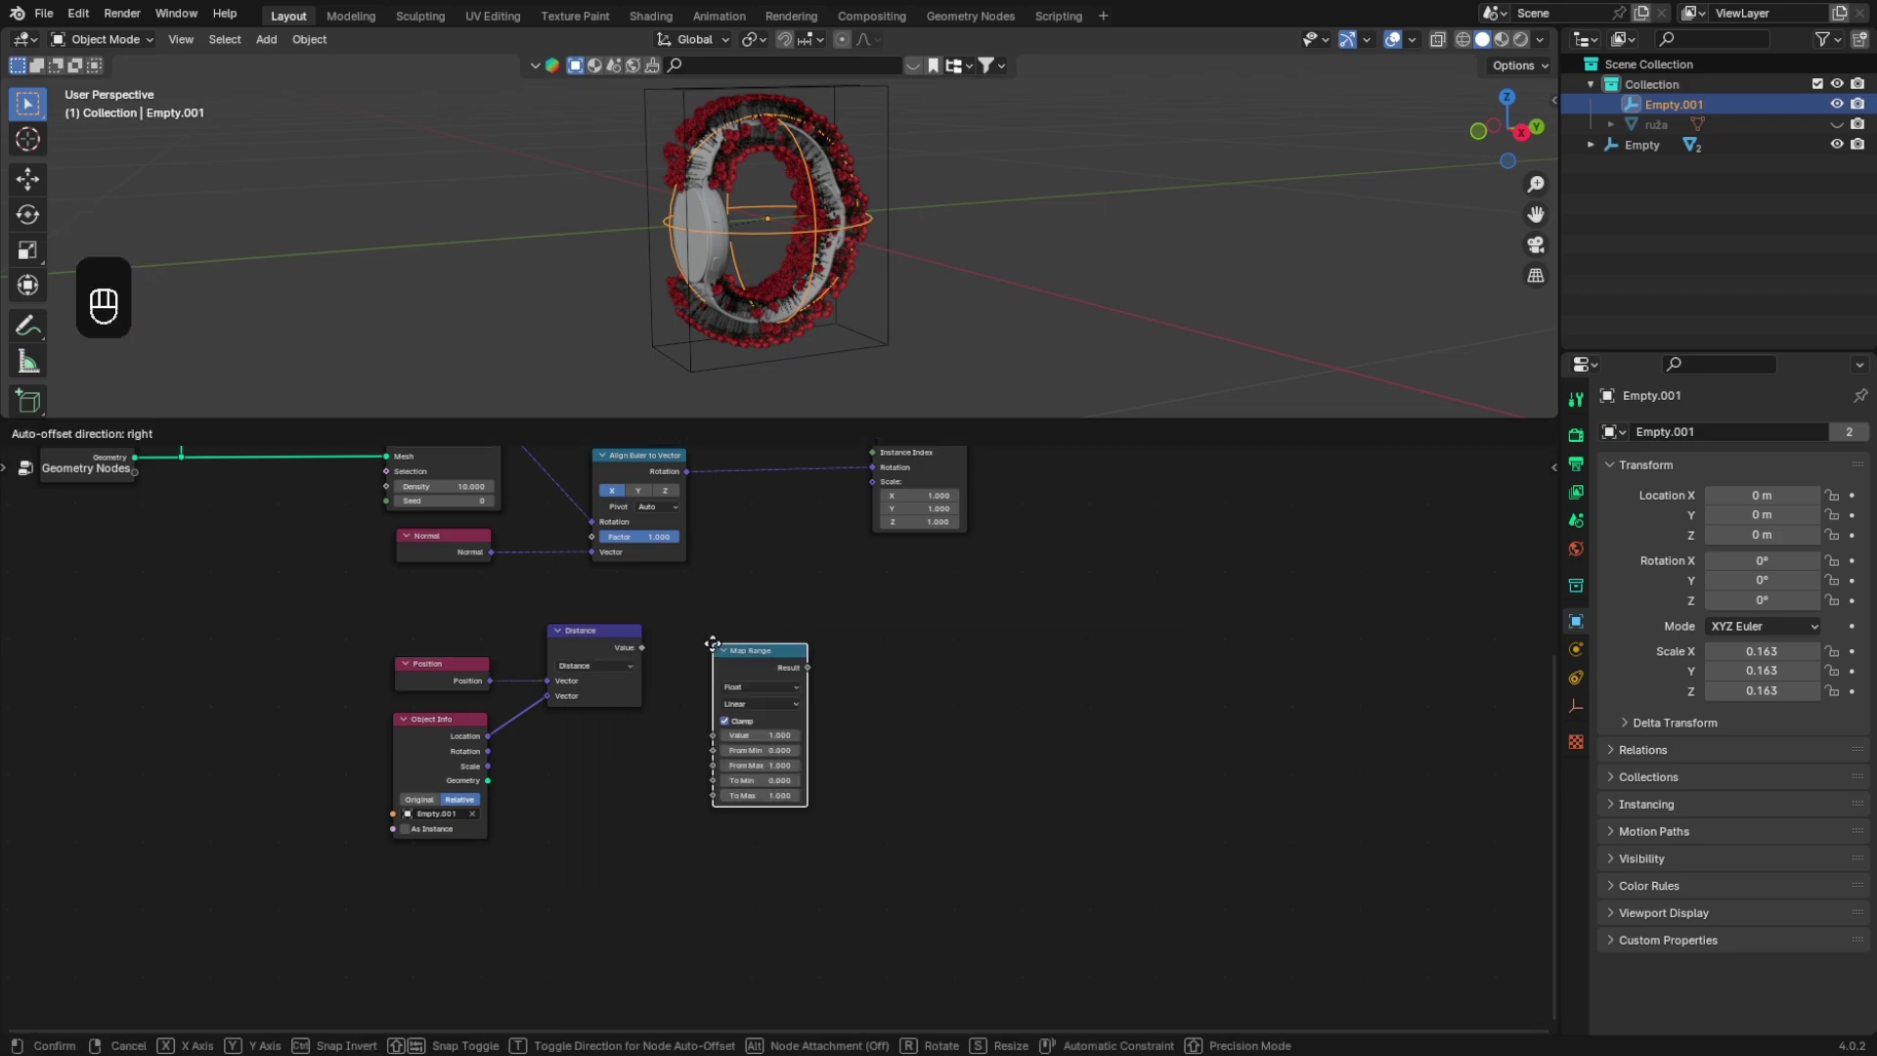
{"action": "left_click", "coordinate": [722, 630]}
{"action": "left_click_drag", "start_coordinate": [640, 650], "coordinate": [671, 610]}
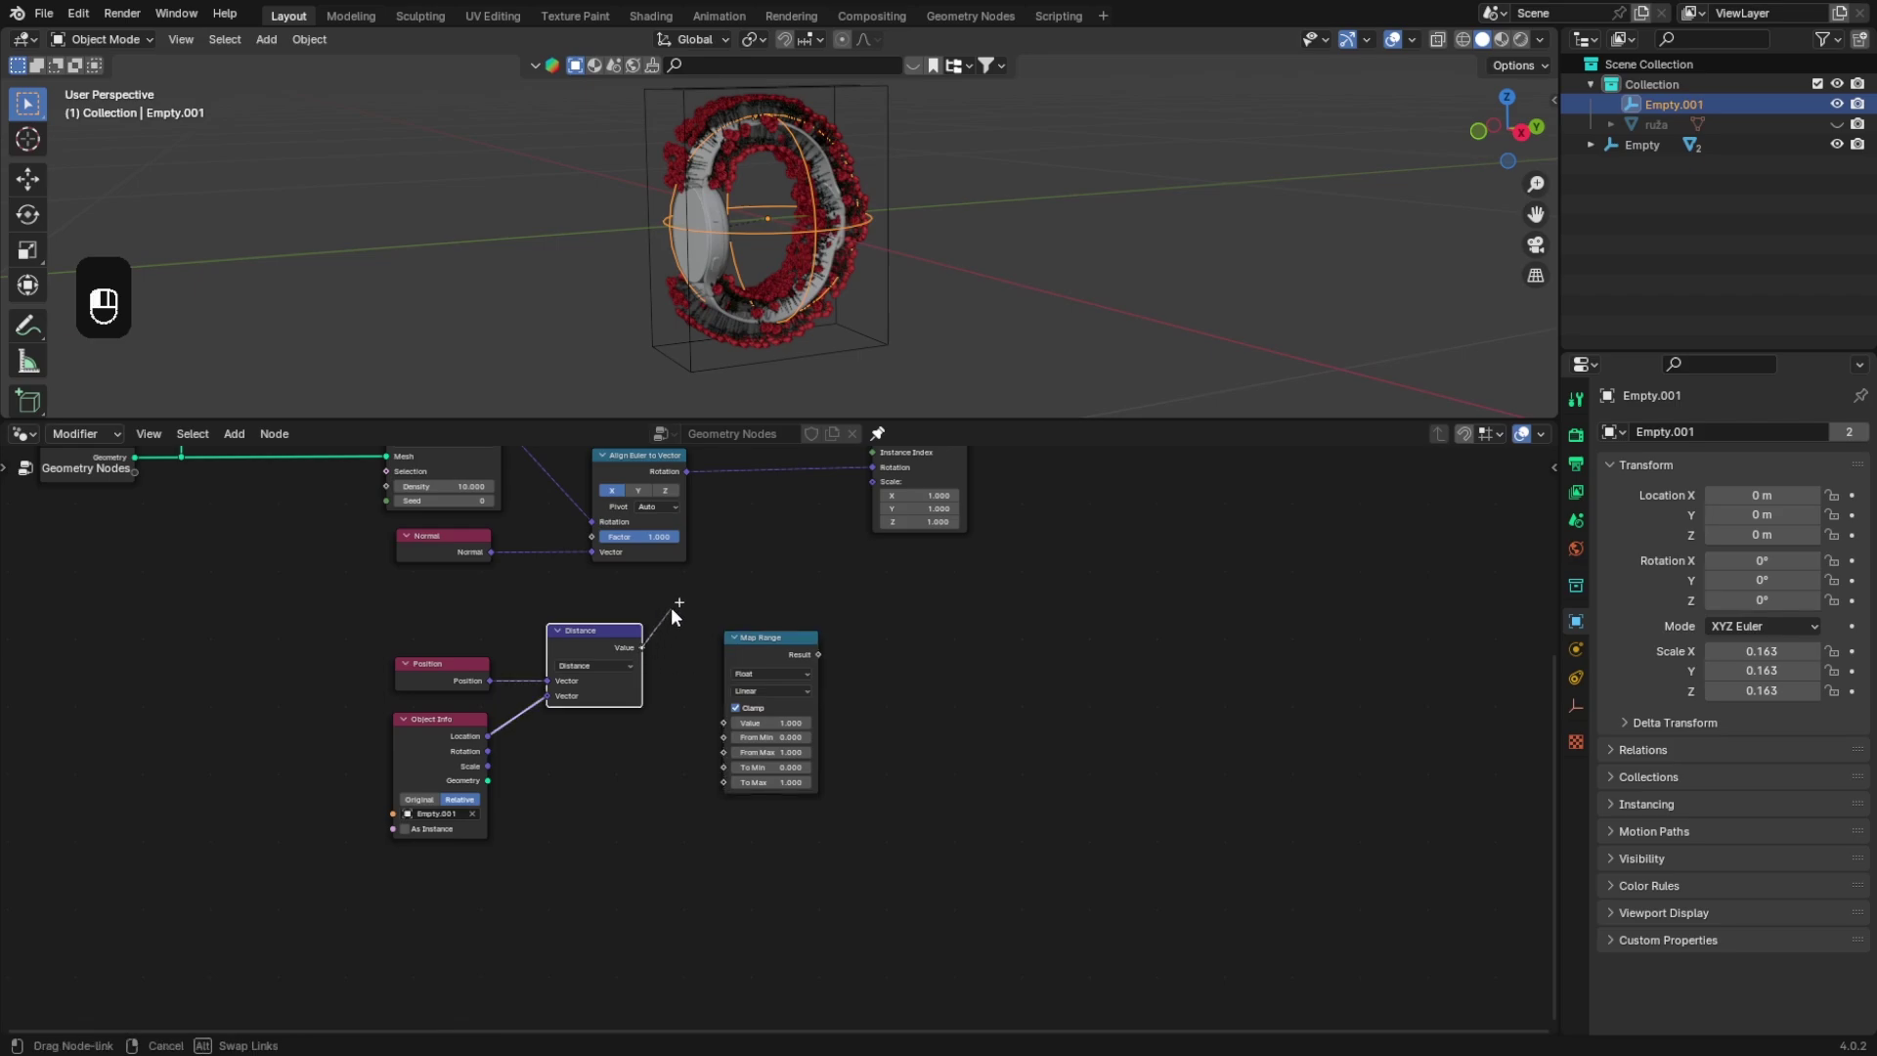
{"action": "left_click_drag", "start_coordinate": [716, 723], "coordinate": [724, 722]}
{"action": "left_click_drag", "start_coordinate": [760, 655], "coordinate": [772, 574]}
{"action": "scroll", "coordinate": [544, 804], "scroll_direction": "up", "scroll_amount": 1}
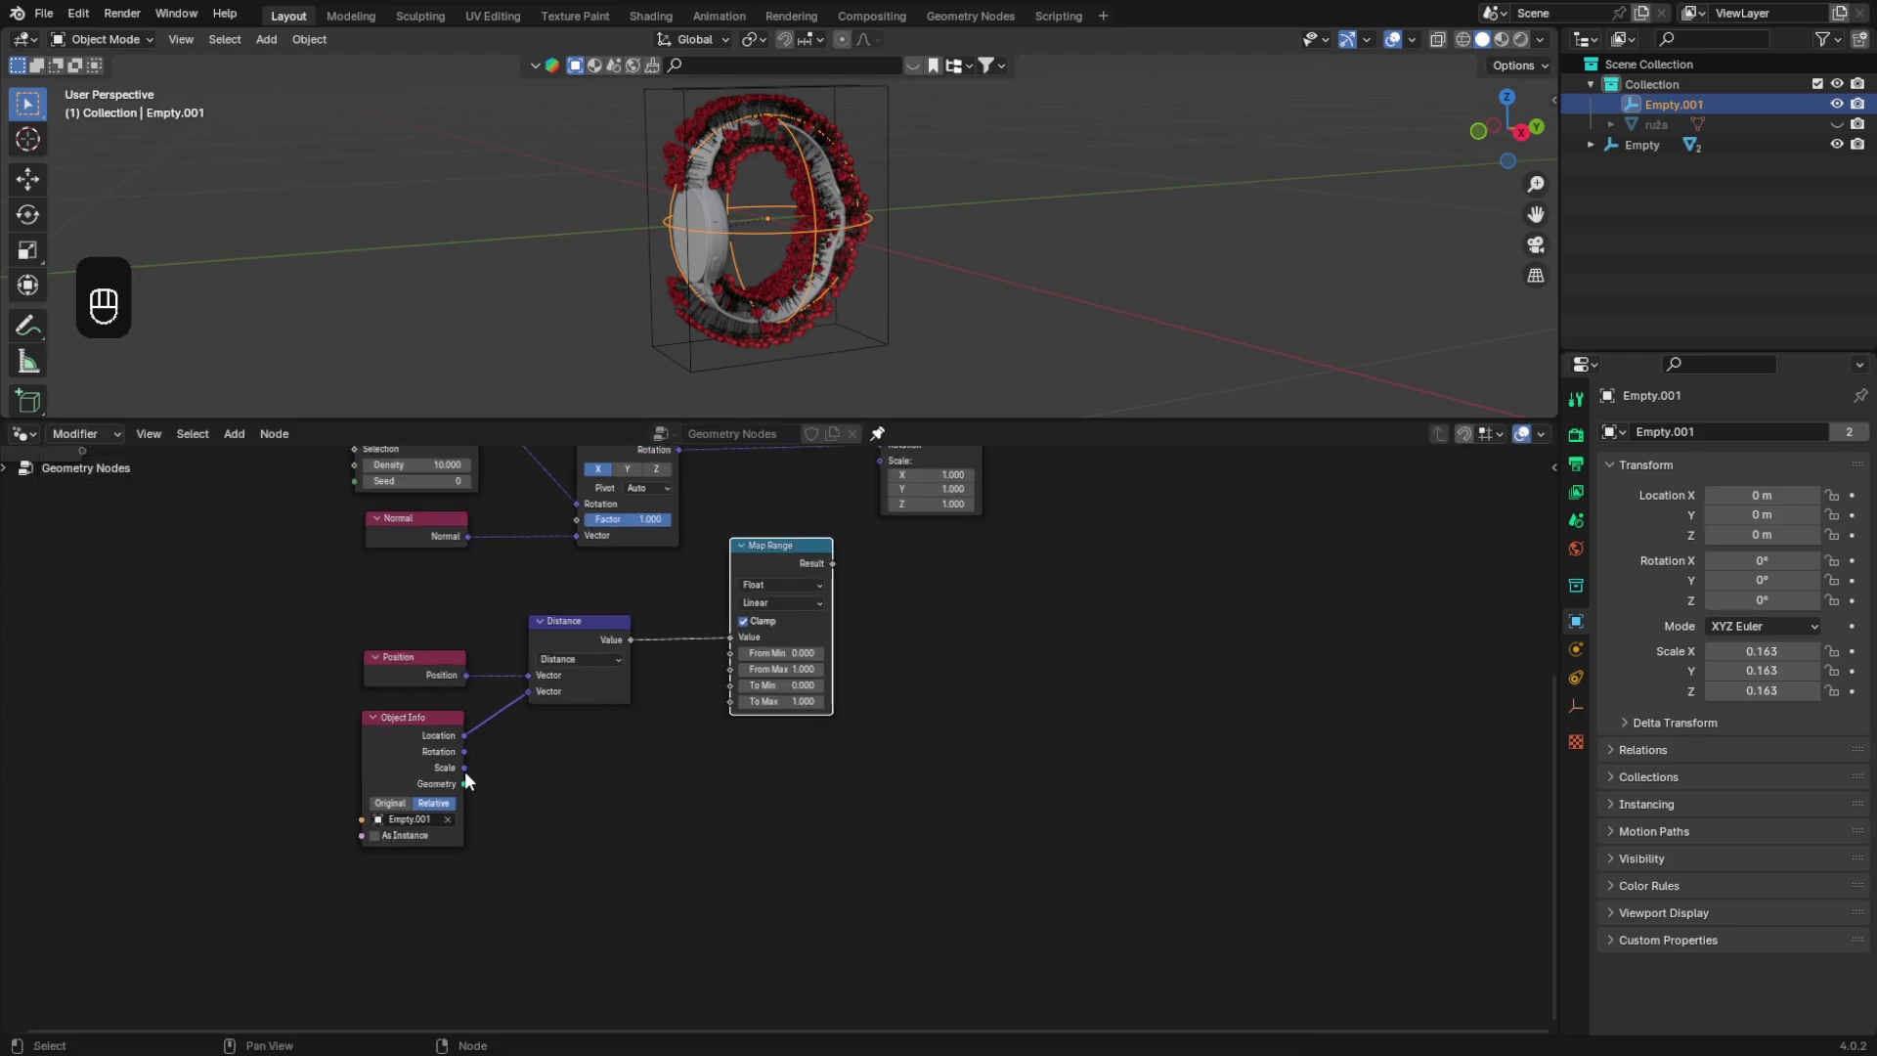
Step: Route the Scale of Empty.001 through a Math Add node with value 0.500 into Map Range's From Min, with a reroute on the Scale link
{"action": "left_click_drag", "start_coordinate": [465, 767], "coordinate": [553, 764]}
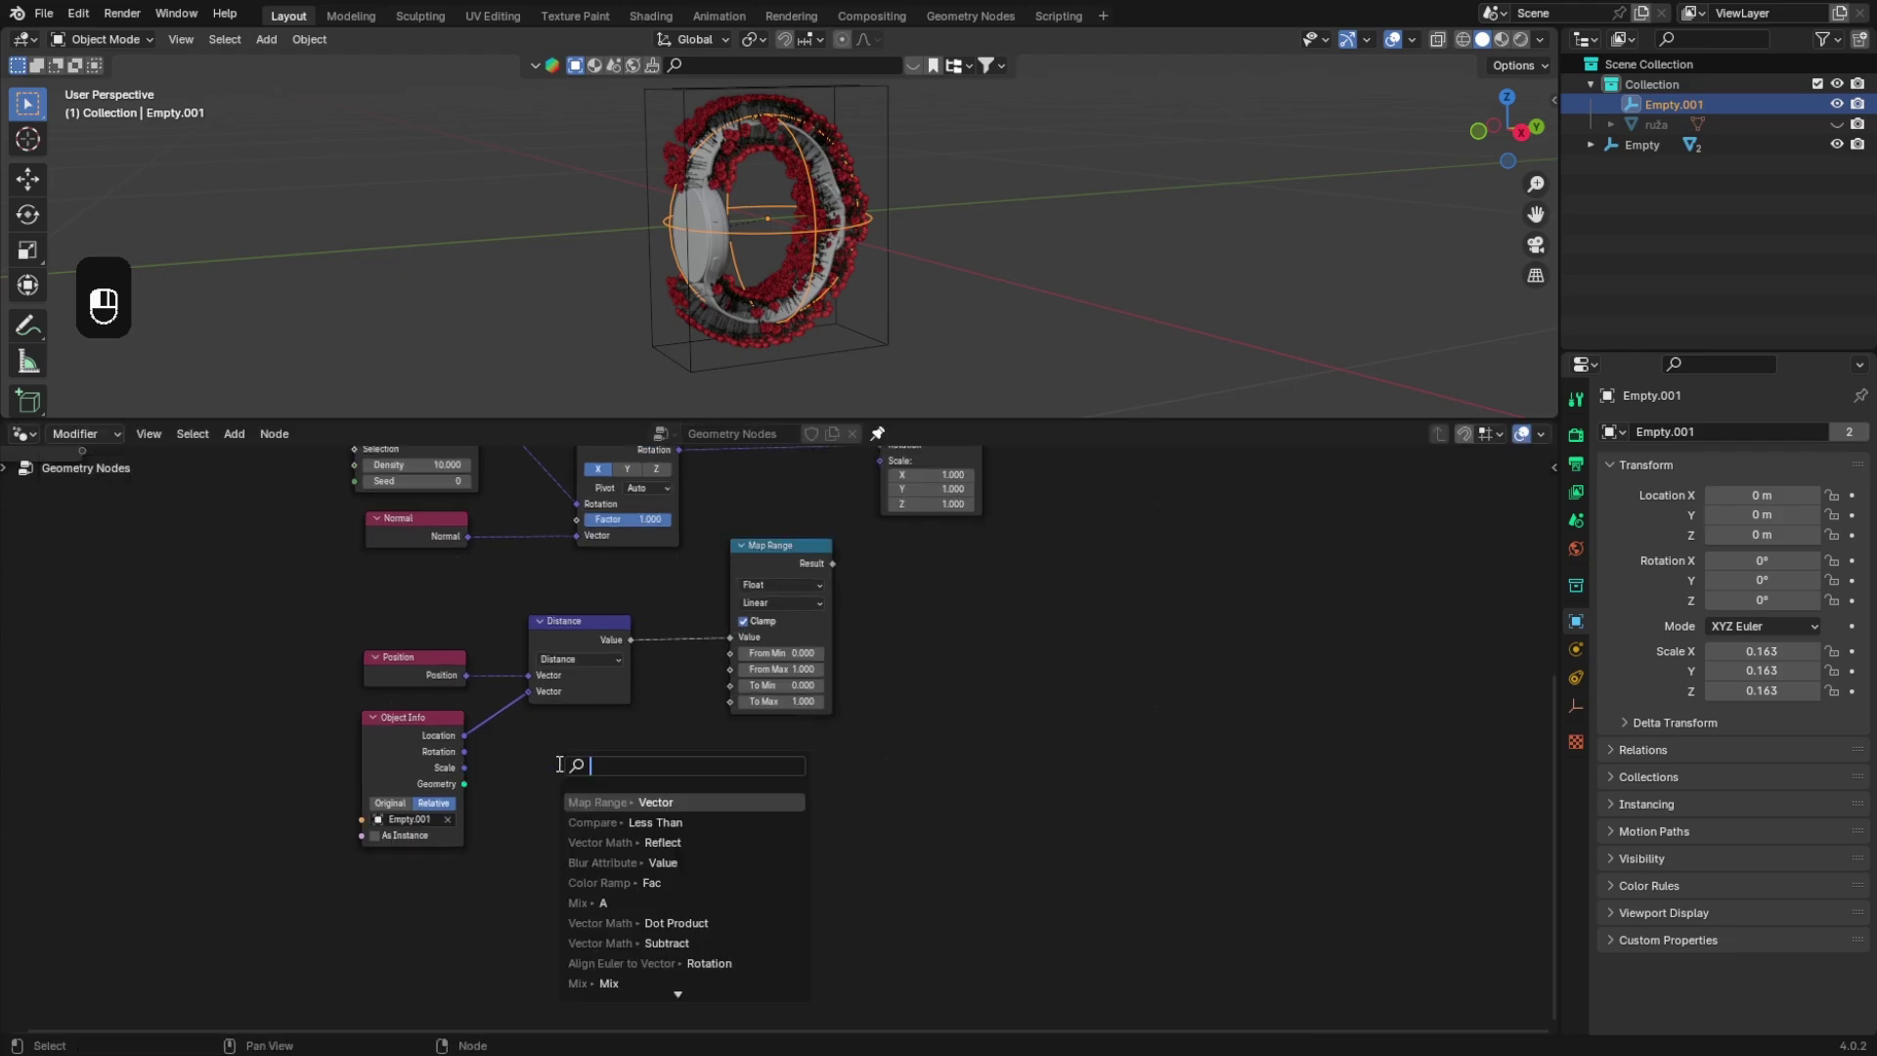
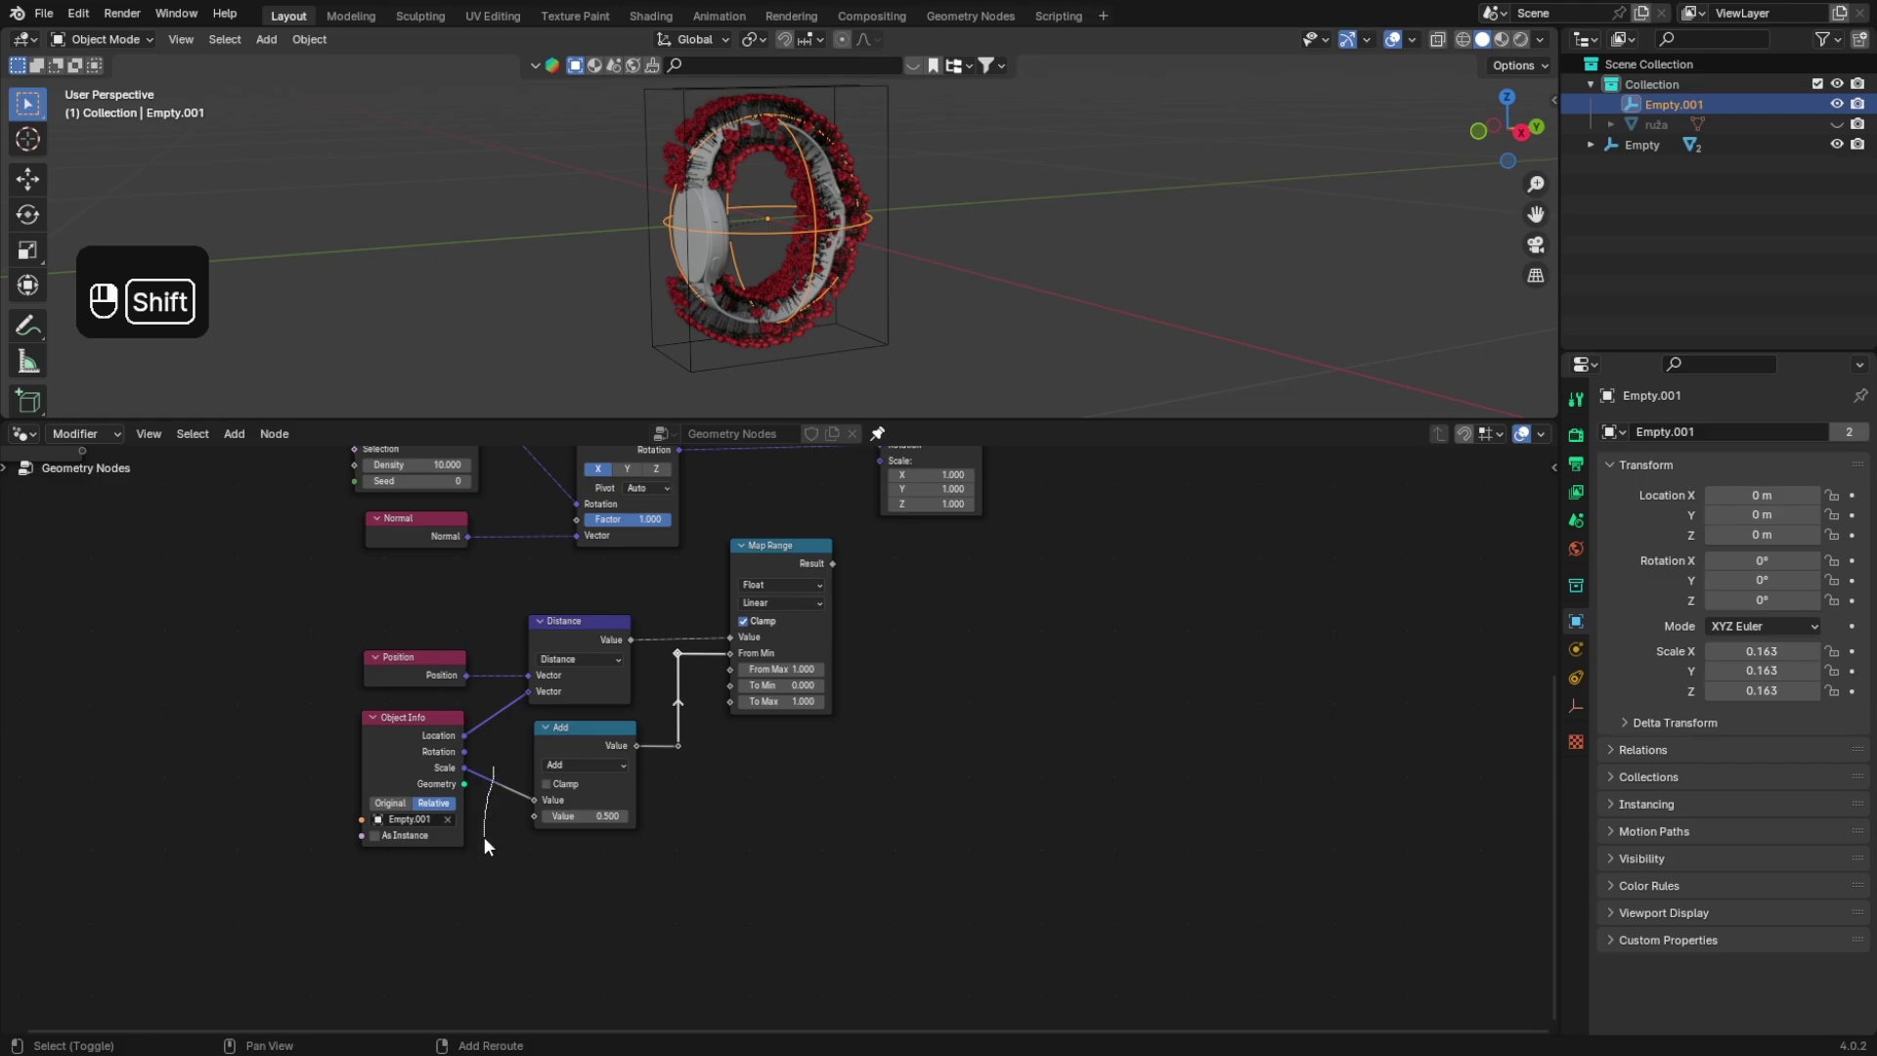
{"action": "right_click_drag", "start_coordinate": [483, 836], "coordinate": [497, 825], "text": "shift"}
{"action": "key", "text": "g"}
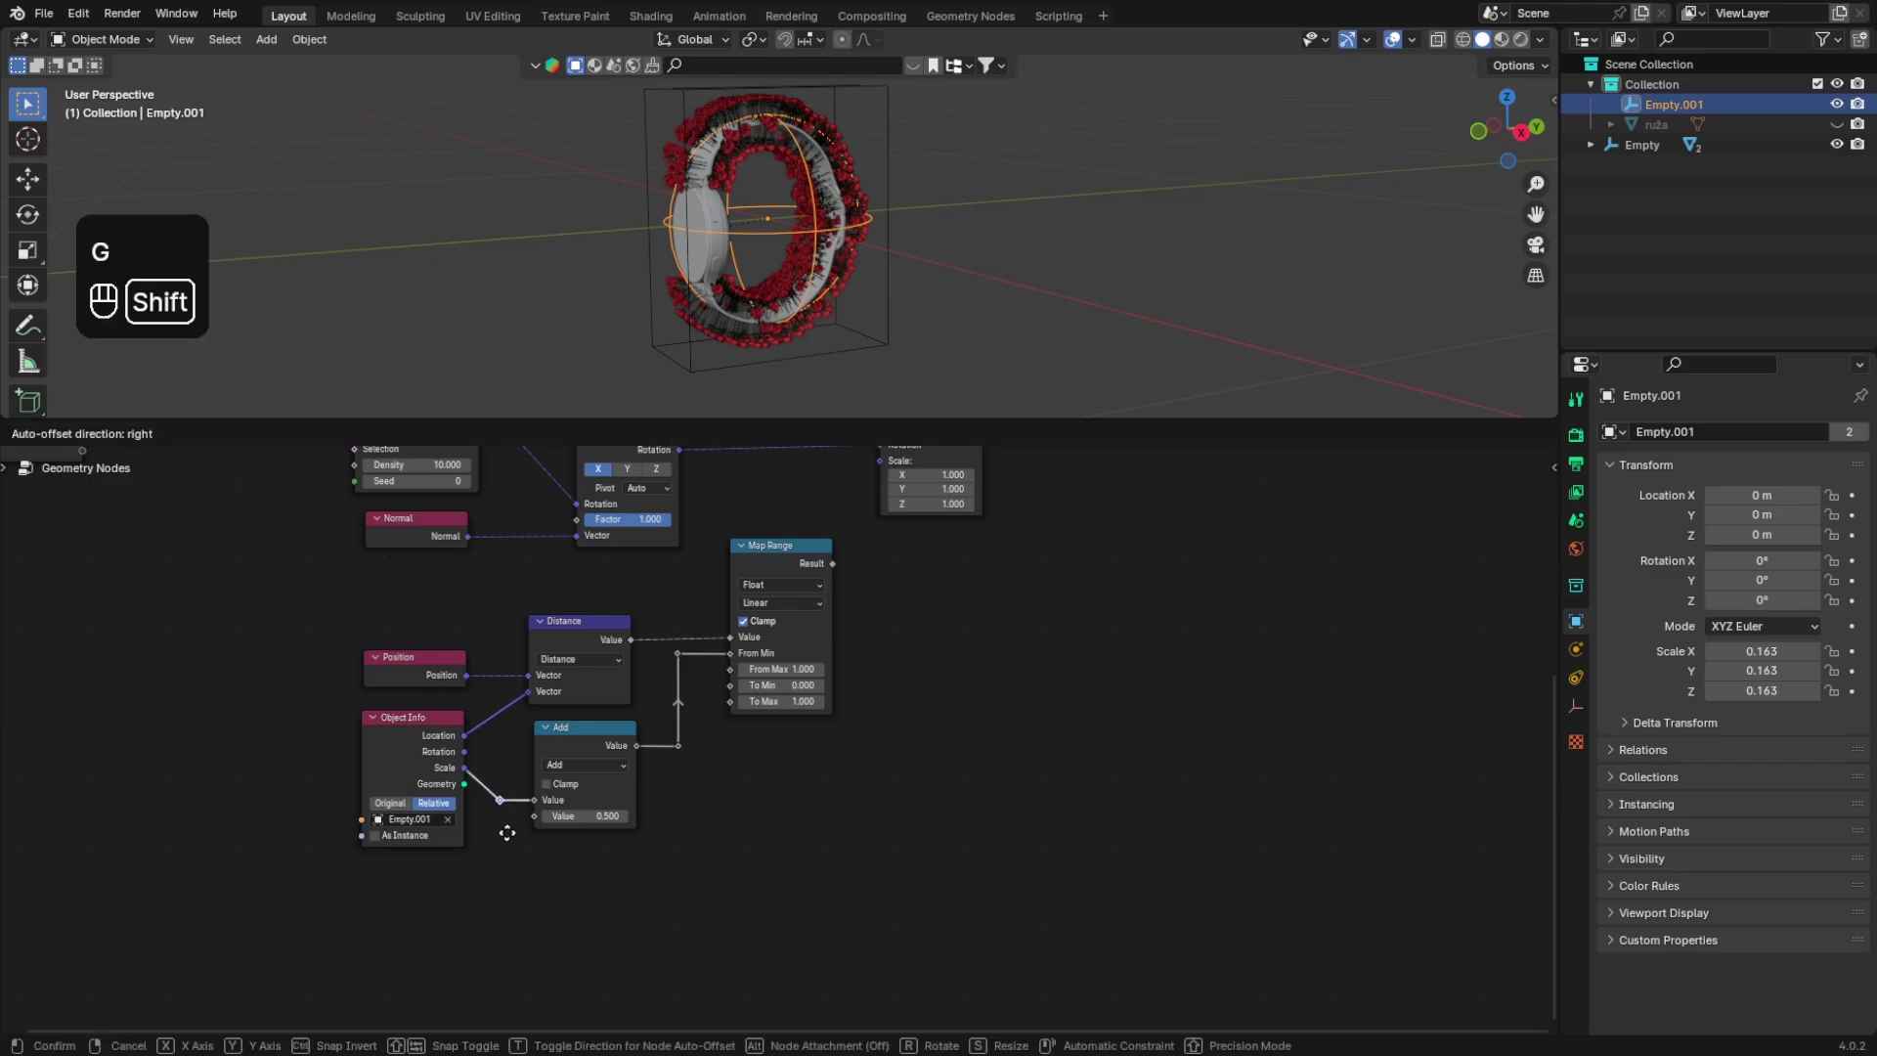
{"action": "left_click", "coordinate": [508, 819]}
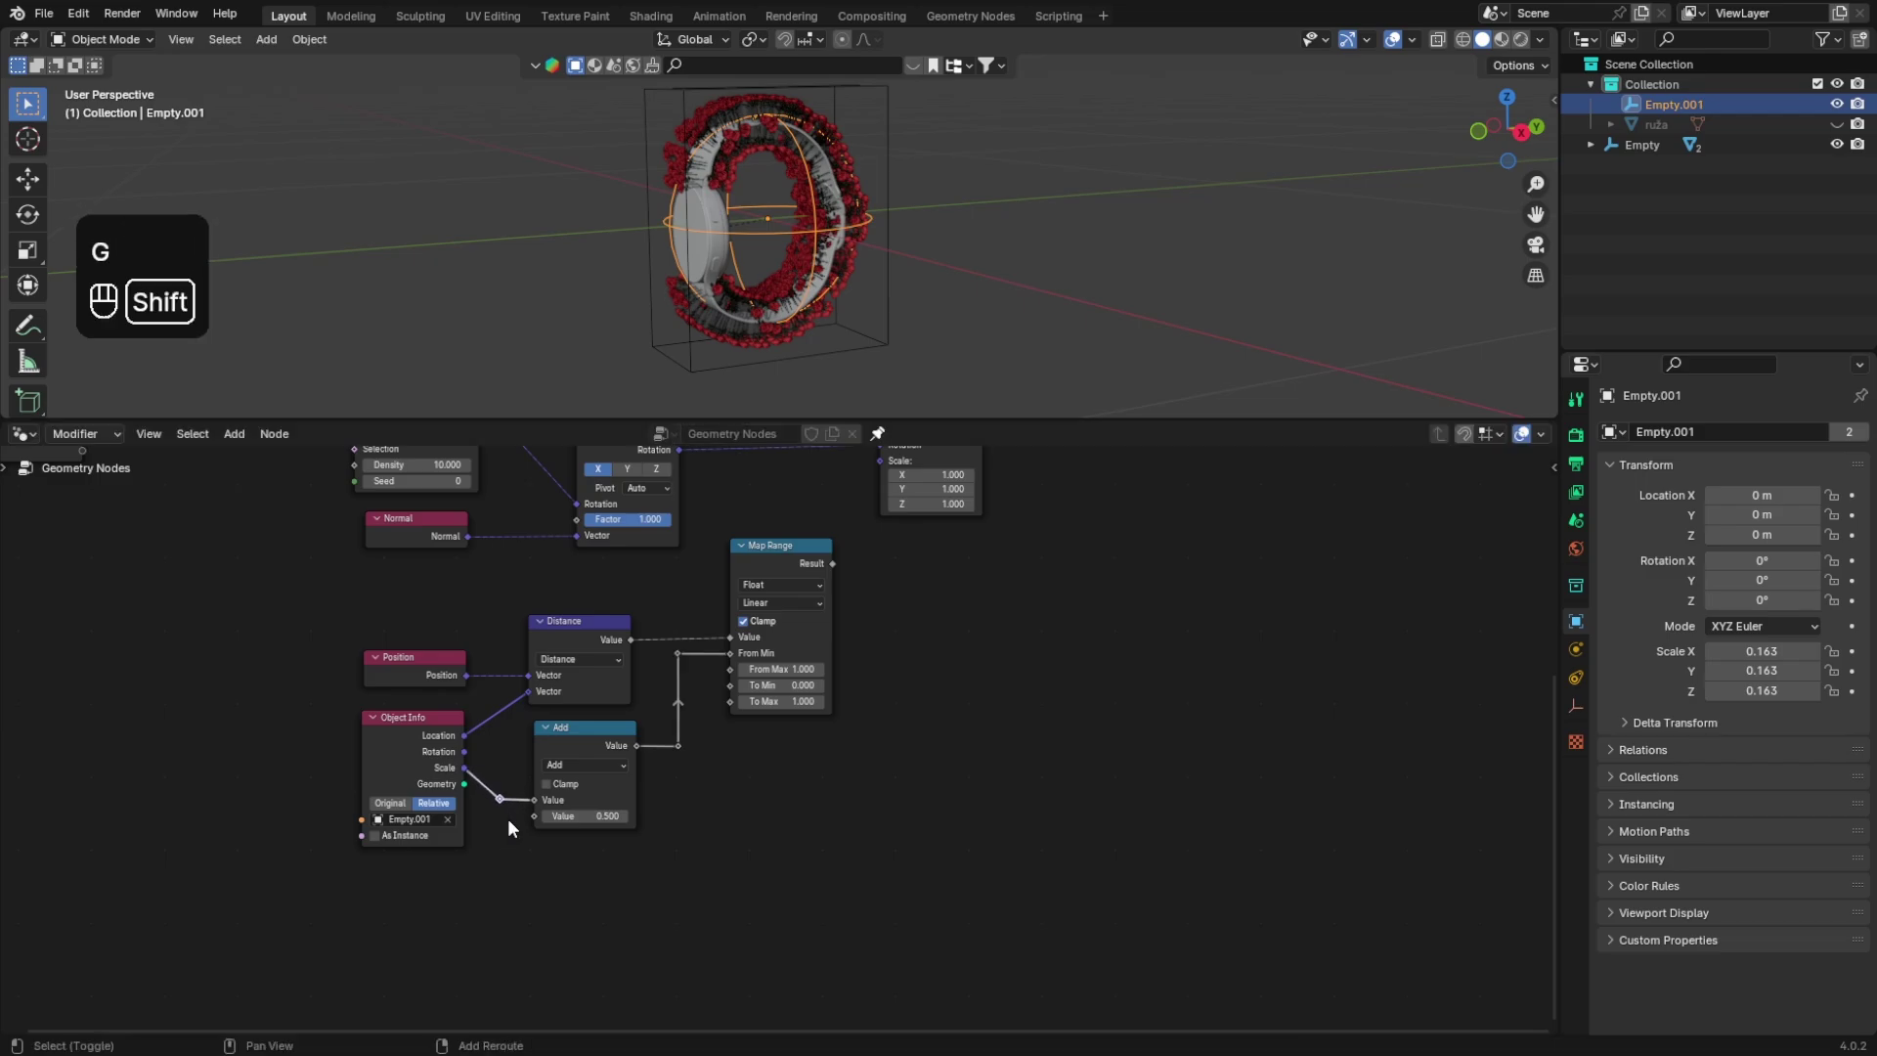
Step: Move the Instance on Points, Join Geometry and Group Output nodes further along X to make room for the new nodes
{"action": "middle_click_drag", "start_coordinate": [927, 611], "coordinate": [826, 760]}
{"action": "scroll", "coordinate": [817, 743], "scroll_direction": "down", "scroll_amount": 3}
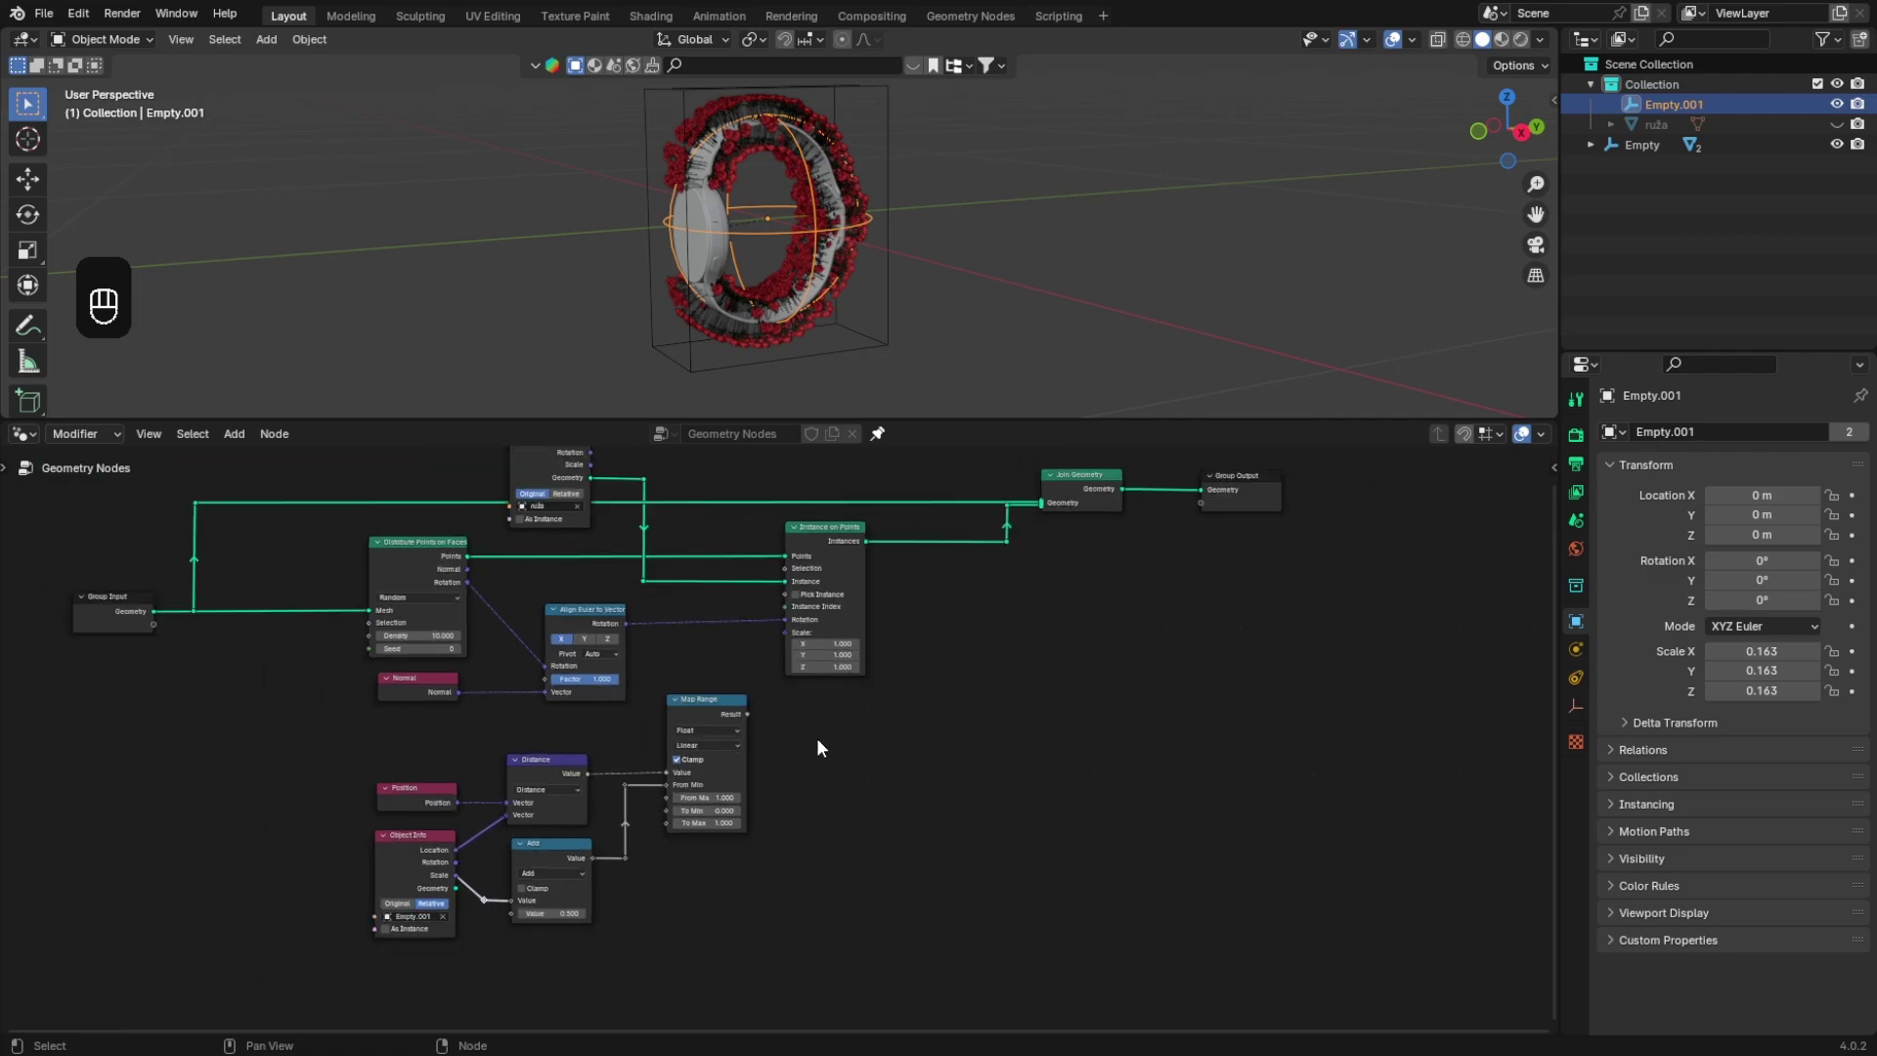
{"action": "left_click_drag", "start_coordinate": [807, 795], "coordinate": [1183, 495]}
{"action": "key", "text": "g"}
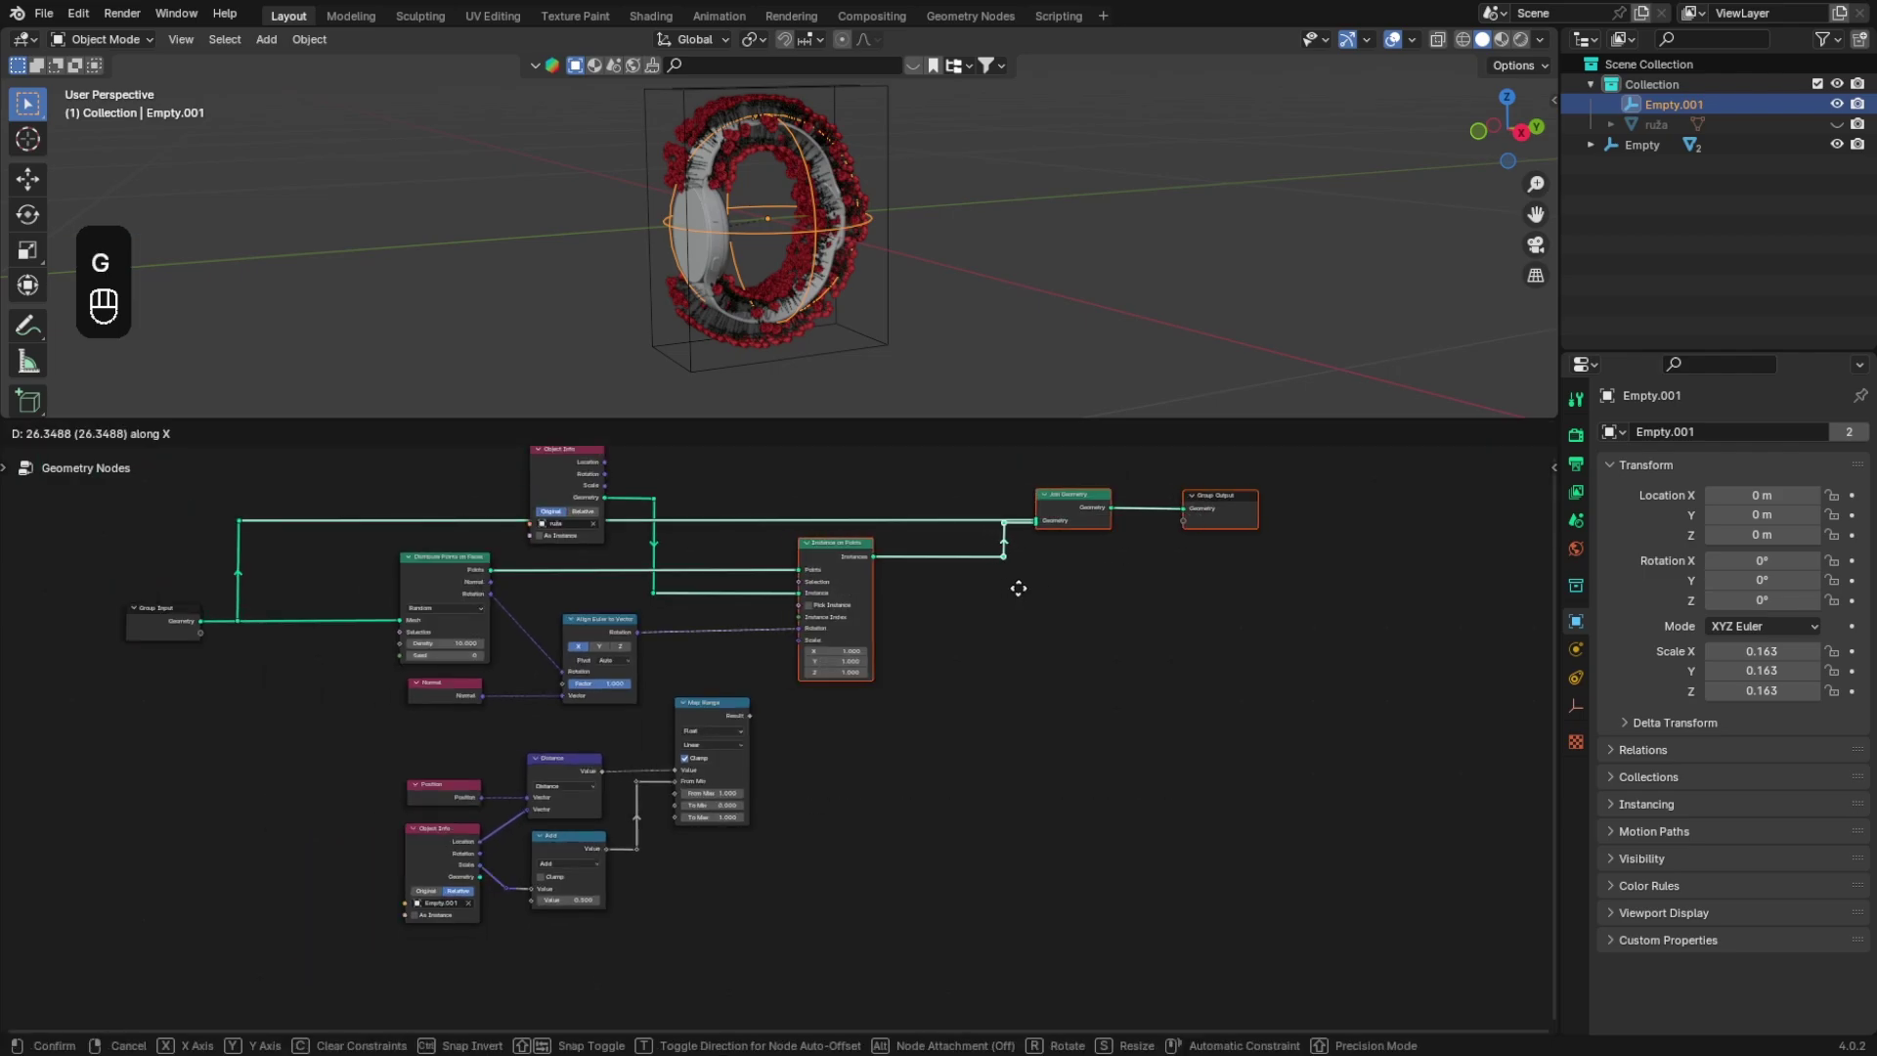
{"action": "left_click", "coordinate": [1112, 593]}
{"action": "left_click", "coordinate": [967, 718]}
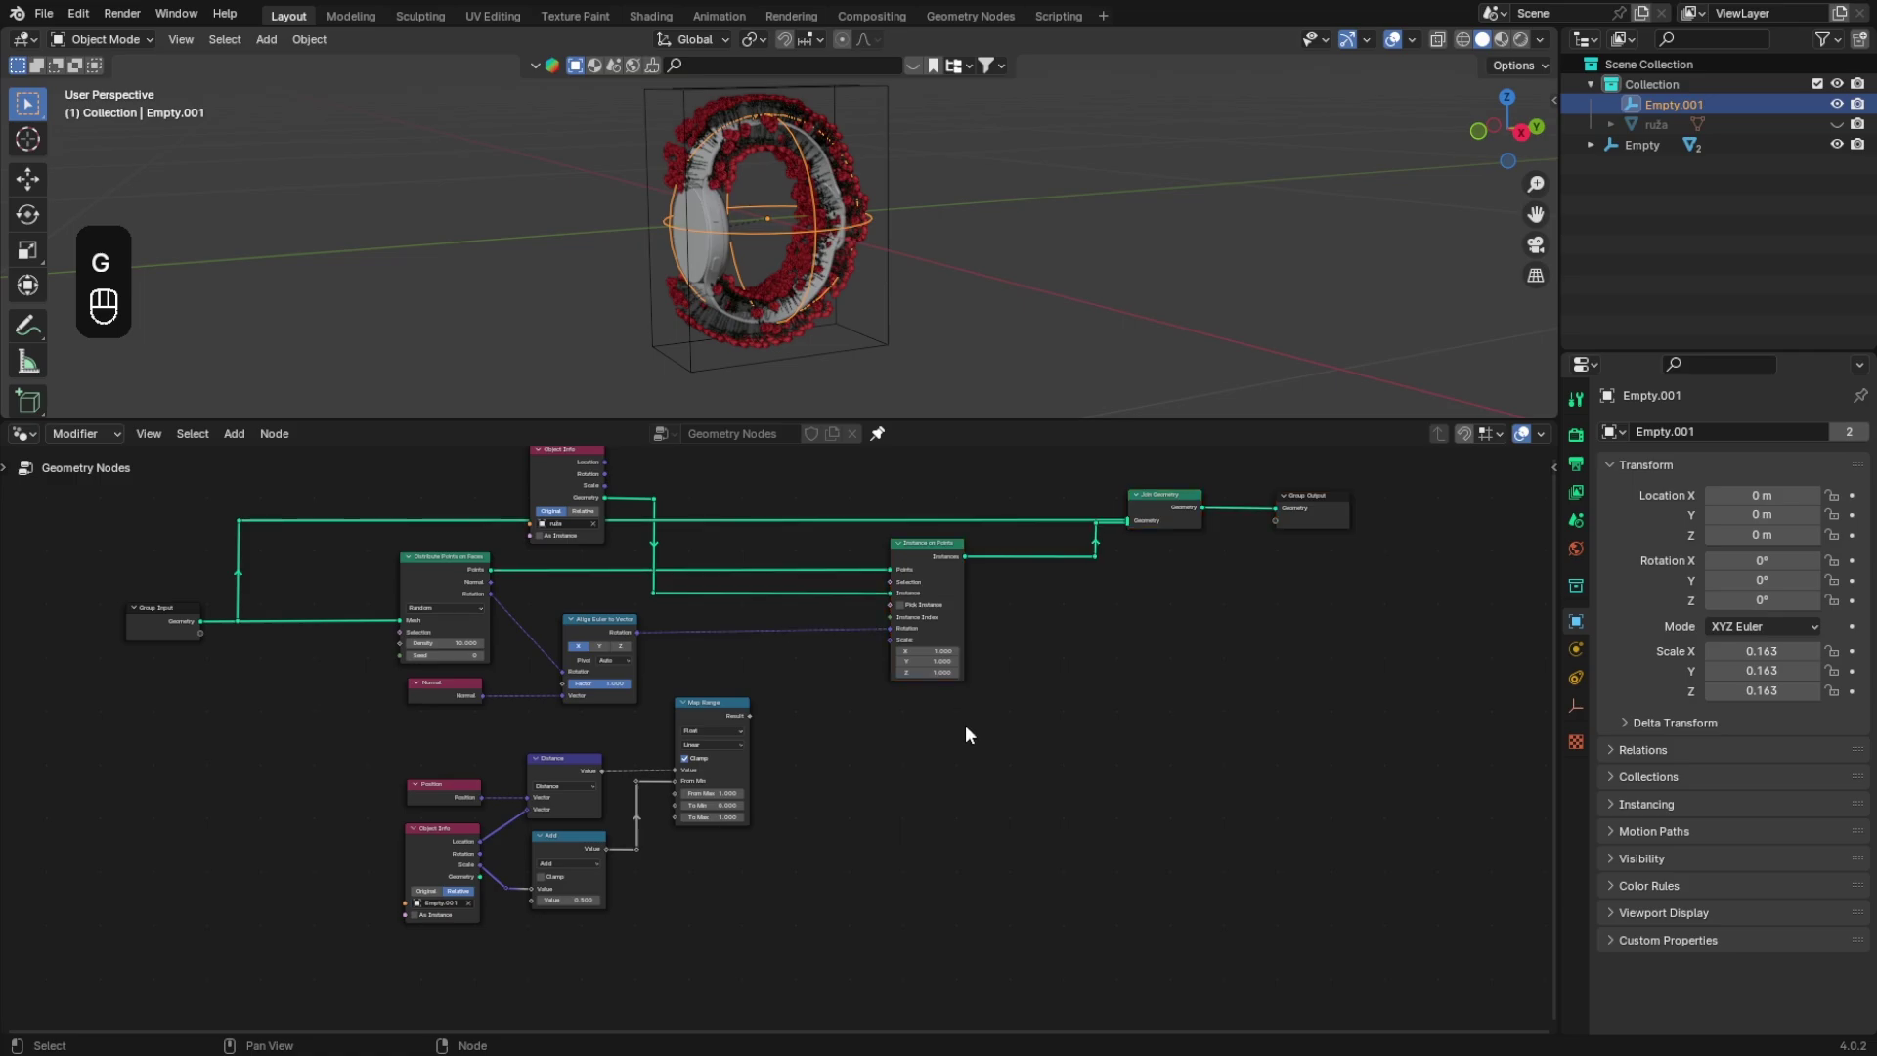
Step: Connect the Scale reroute to Map Range's From Max input and place a second reroute on that link above the first
{"action": "scroll", "coordinate": [942, 795], "scroll_direction": "up", "scroll_amount": 3}
{"action": "middle_click_drag", "start_coordinate": [880, 762], "coordinate": [899, 704]}
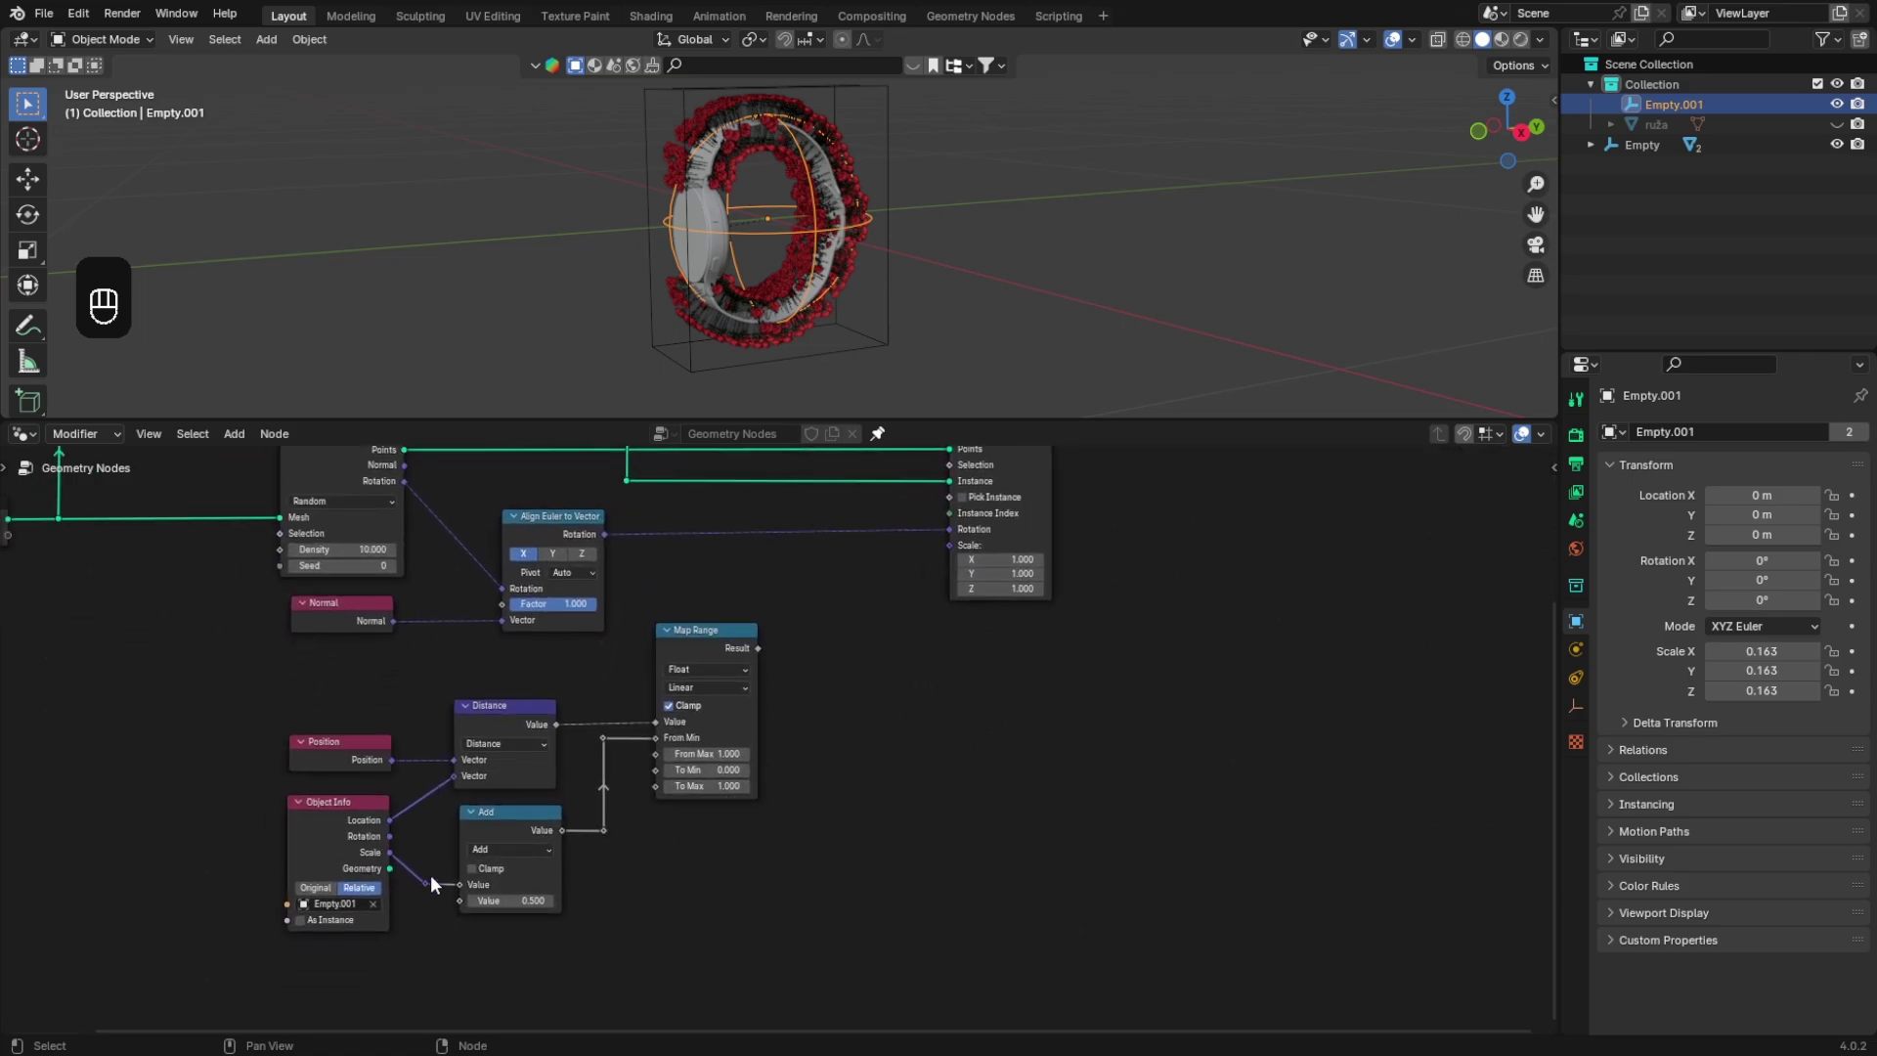
{"action": "left_click_drag", "start_coordinate": [424, 882], "coordinate": [653, 756]}
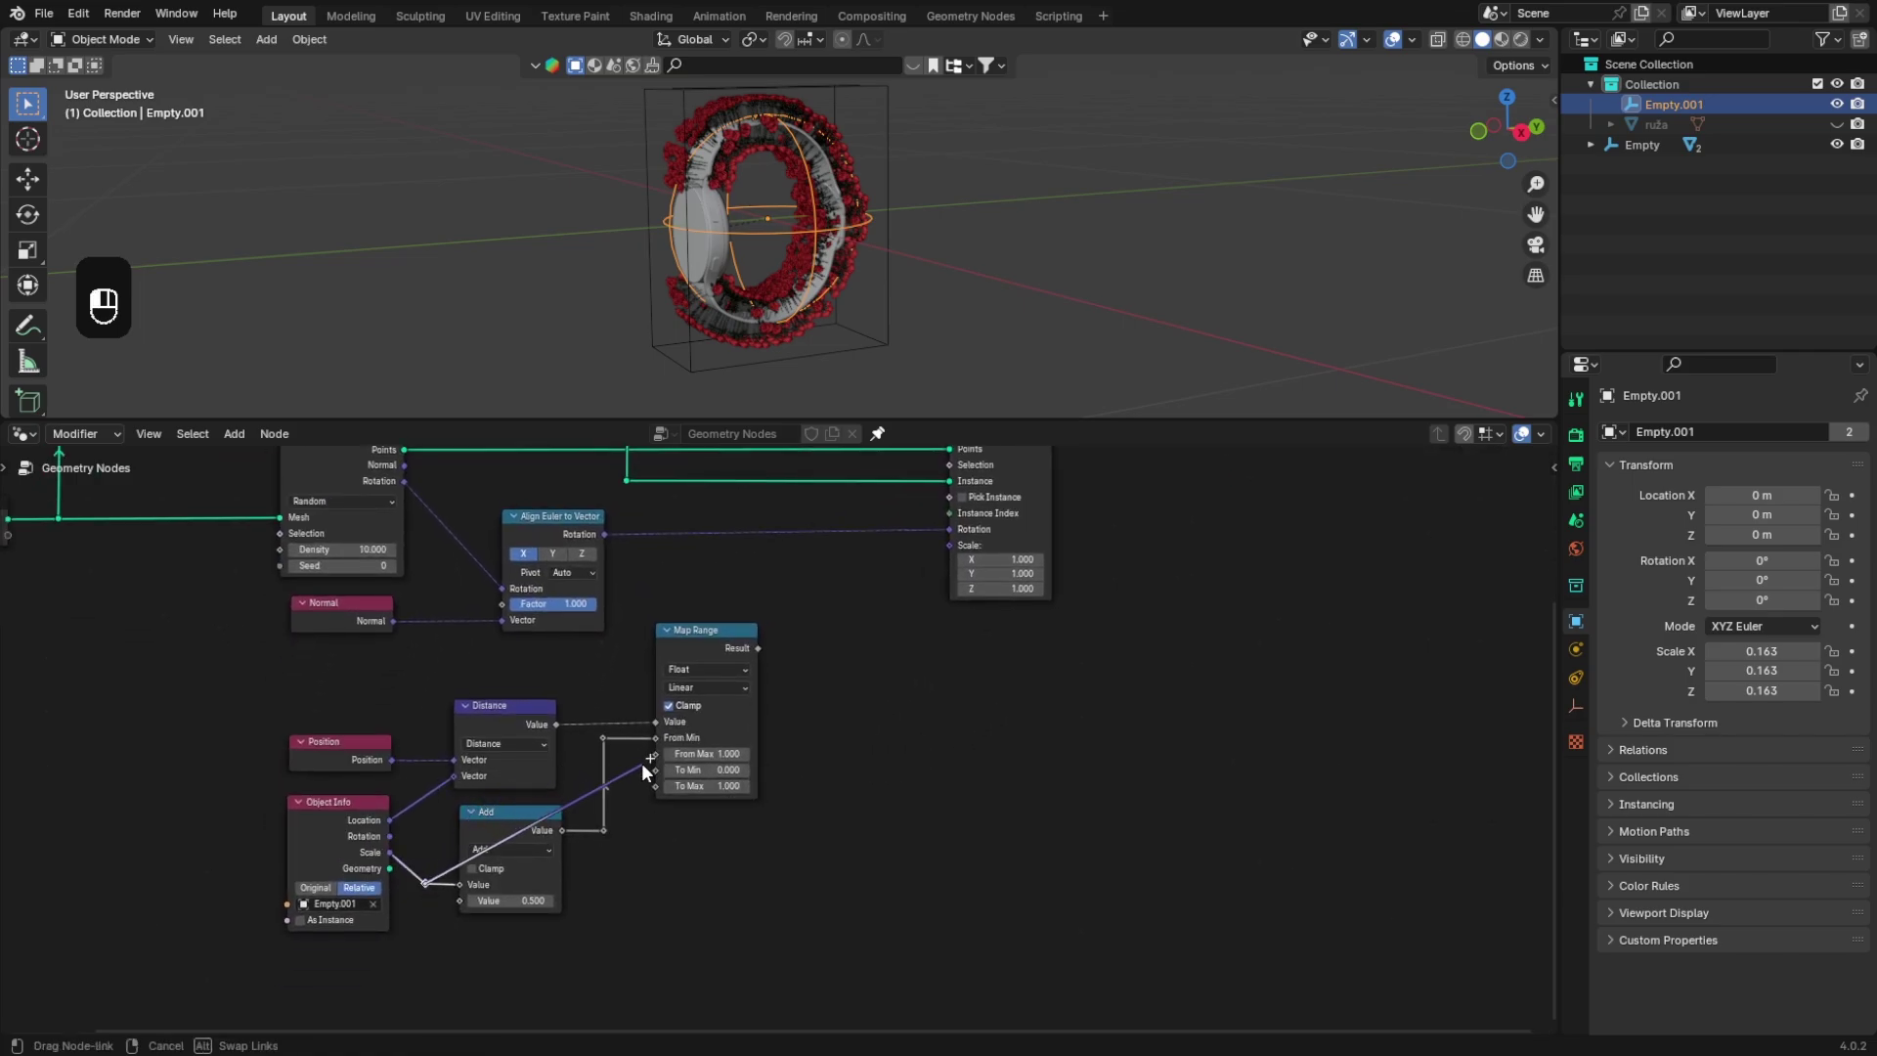
{"action": "left_click", "coordinate": [576, 796]}
{"action": "key", "text": "g"}
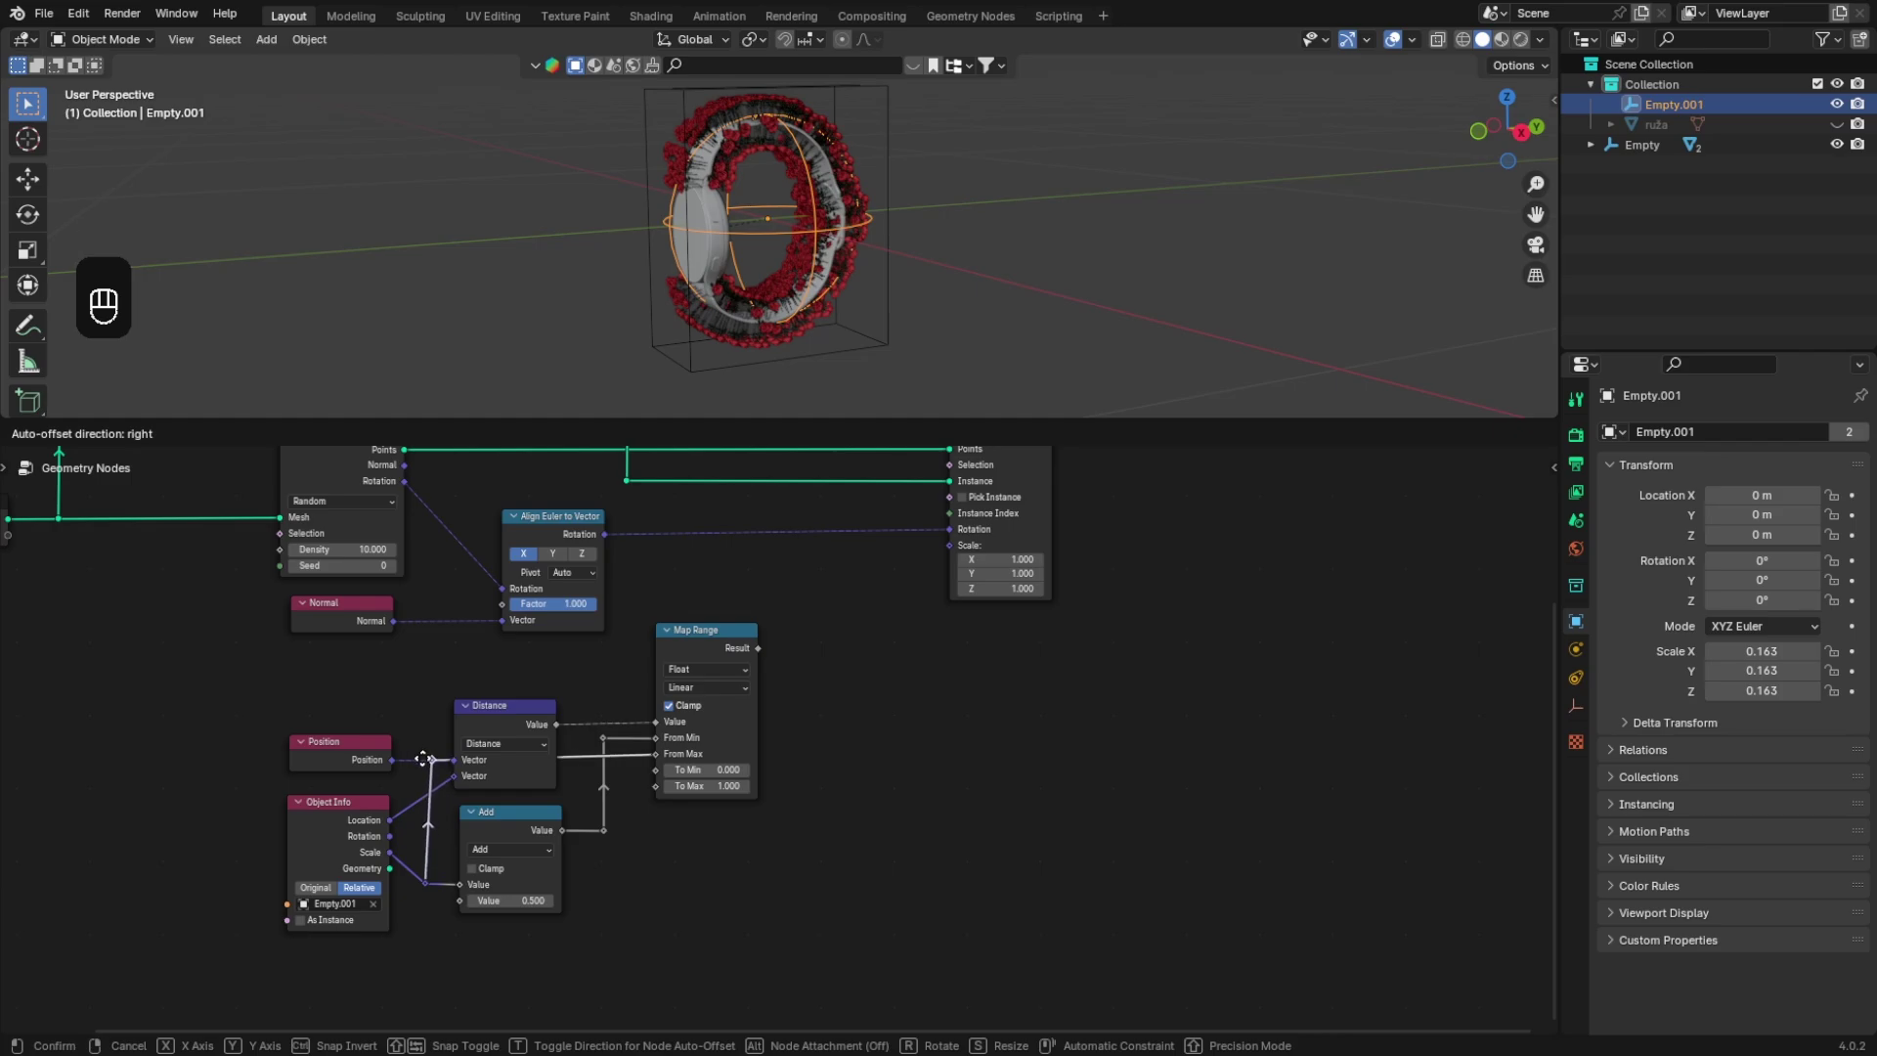
{"action": "left_click", "coordinate": [423, 758]}
Step: Align the upper Scale reroute vertically with the lower one, and raise the lower reroute level with the Scale output of Empty.001
{"action": "left_click", "coordinate": [340, 760]}
{"action": "left_click", "coordinate": [504, 738], "text": "shift"}
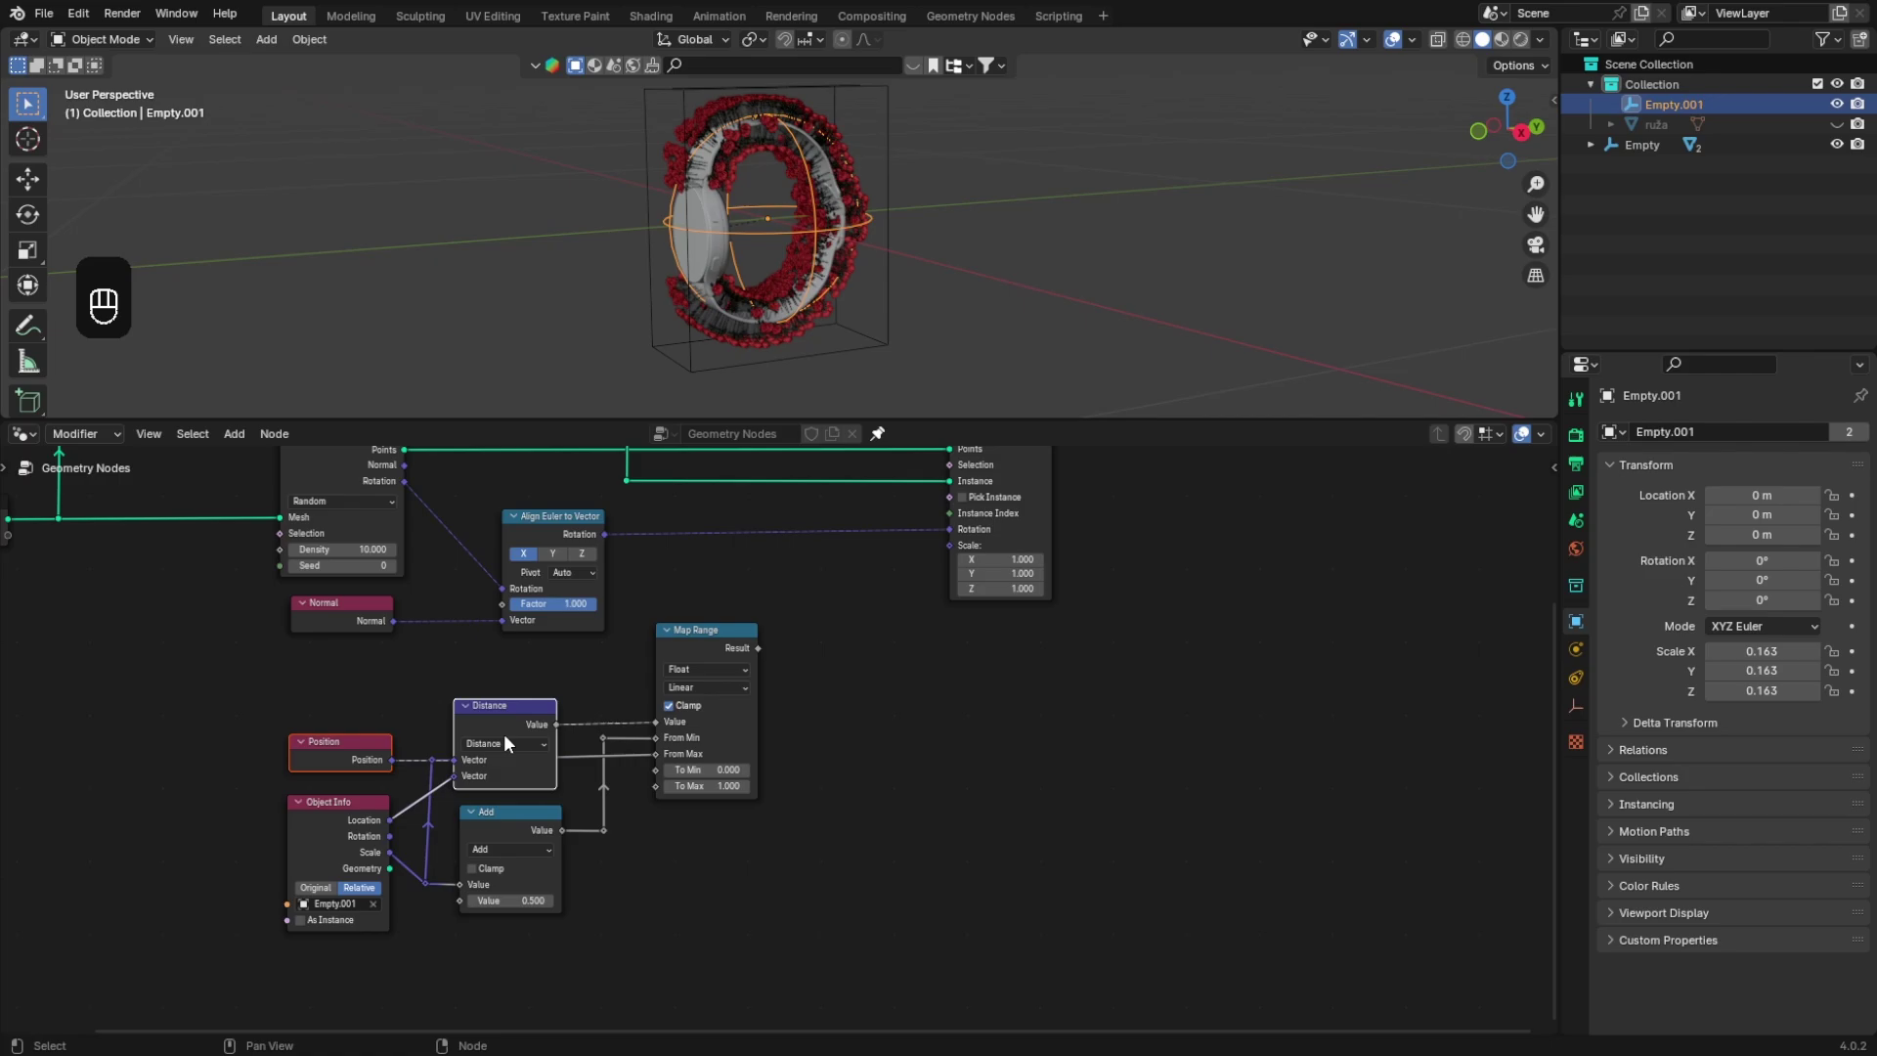
{"action": "left_click", "coordinate": [459, 713]}
{"action": "mouse_move", "coordinate": [435, 768]}
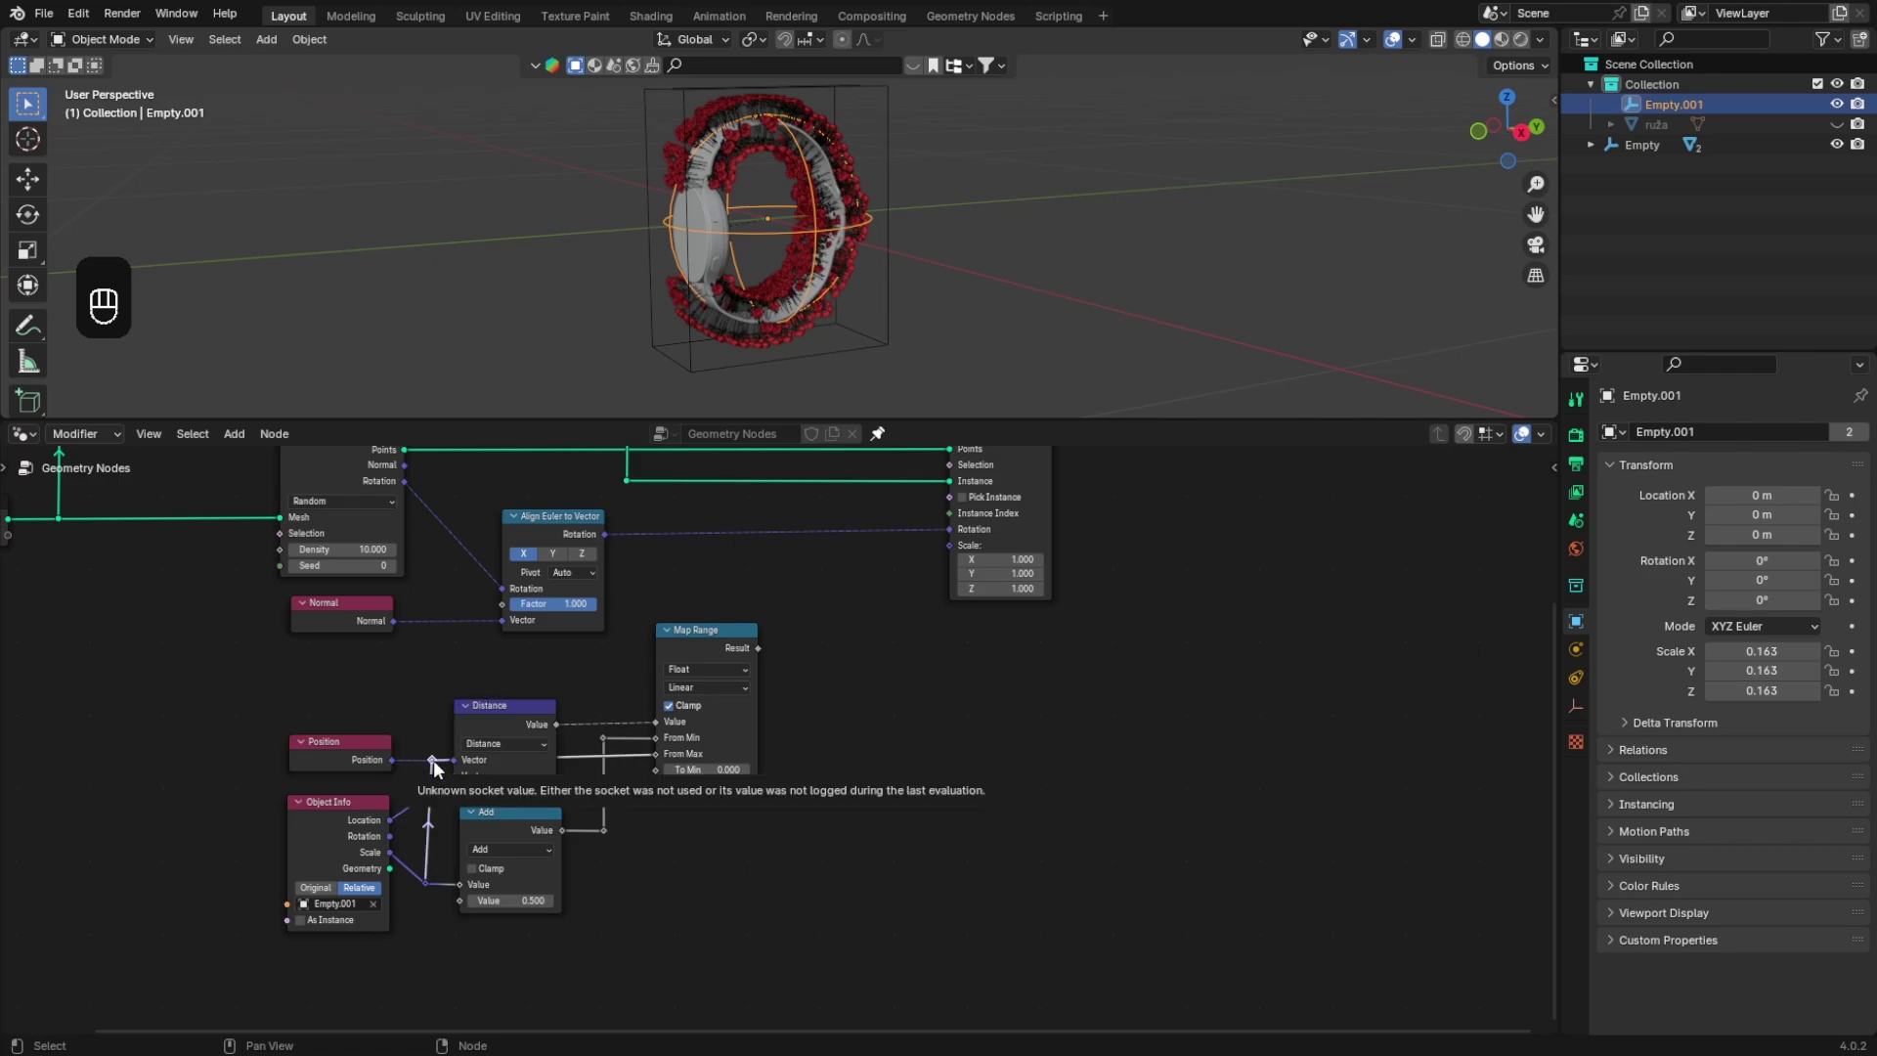
{"action": "key", "text": "g"}
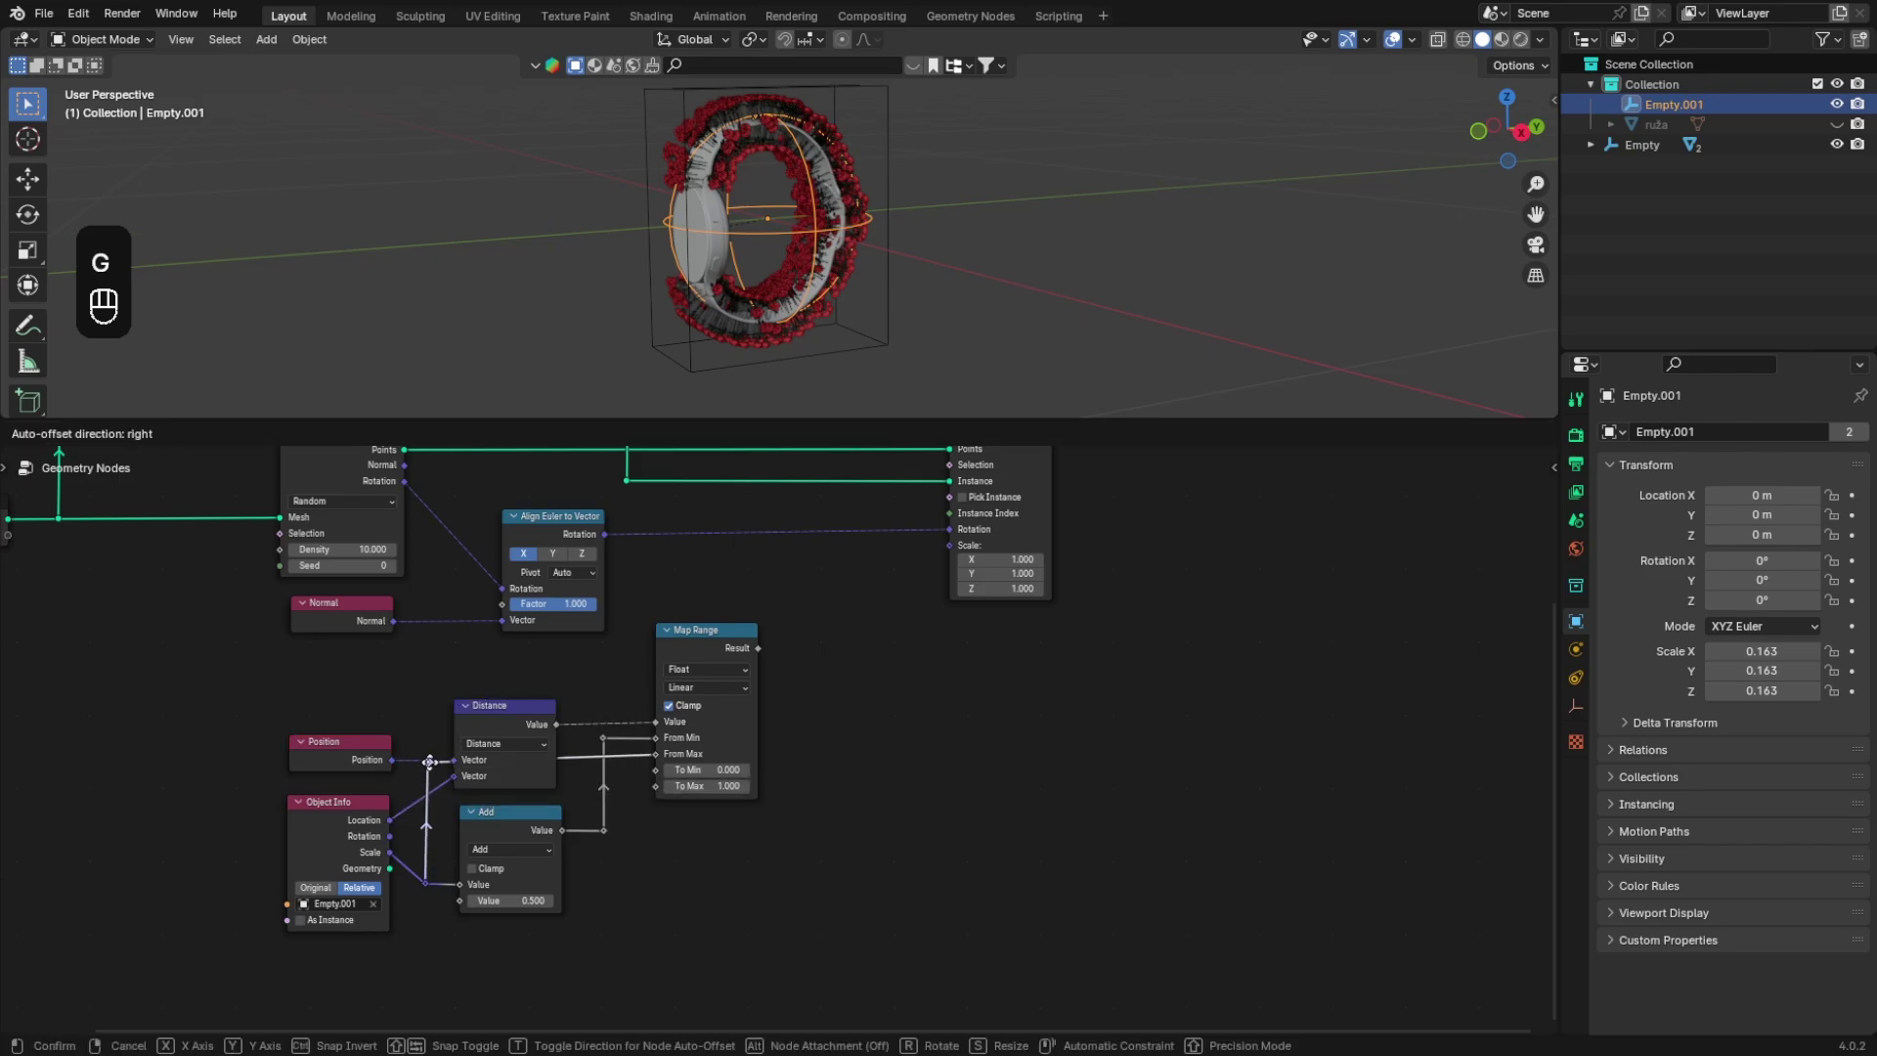
{"action": "left_click", "coordinate": [430, 770]}
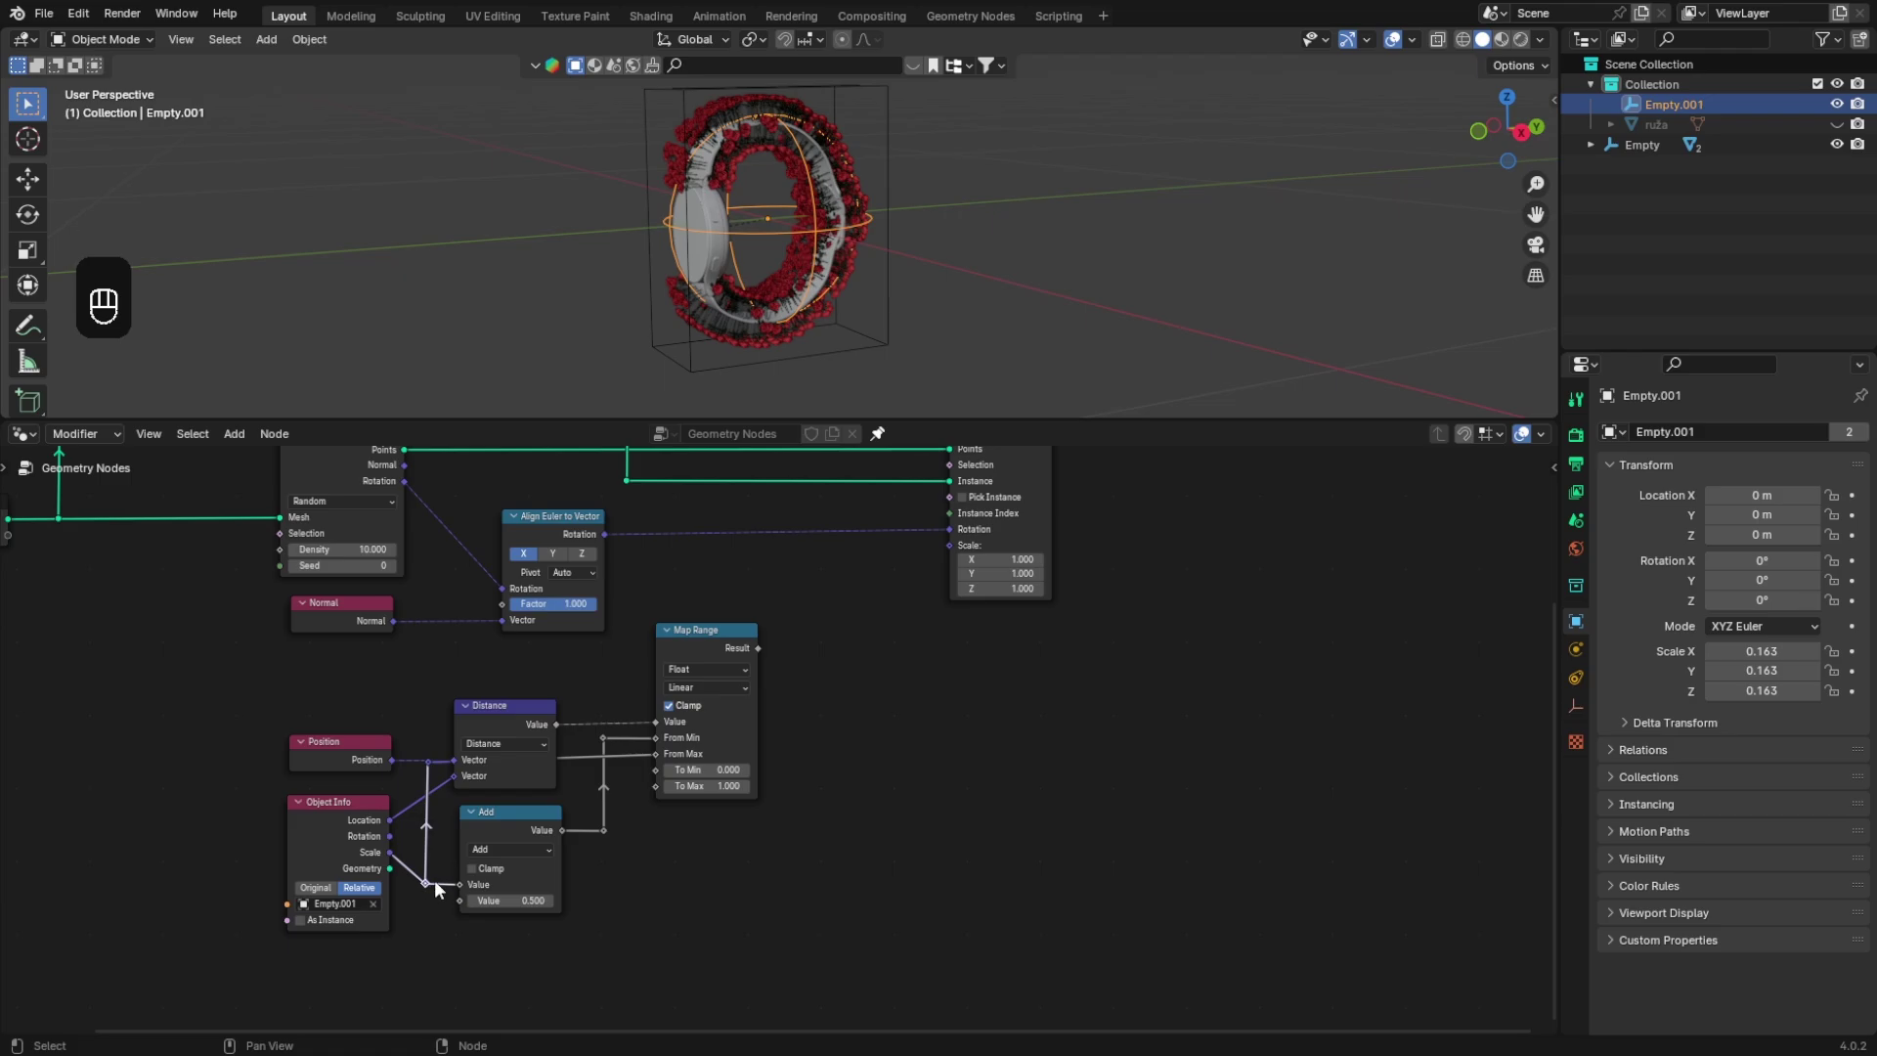
{"action": "key", "text": "g"}
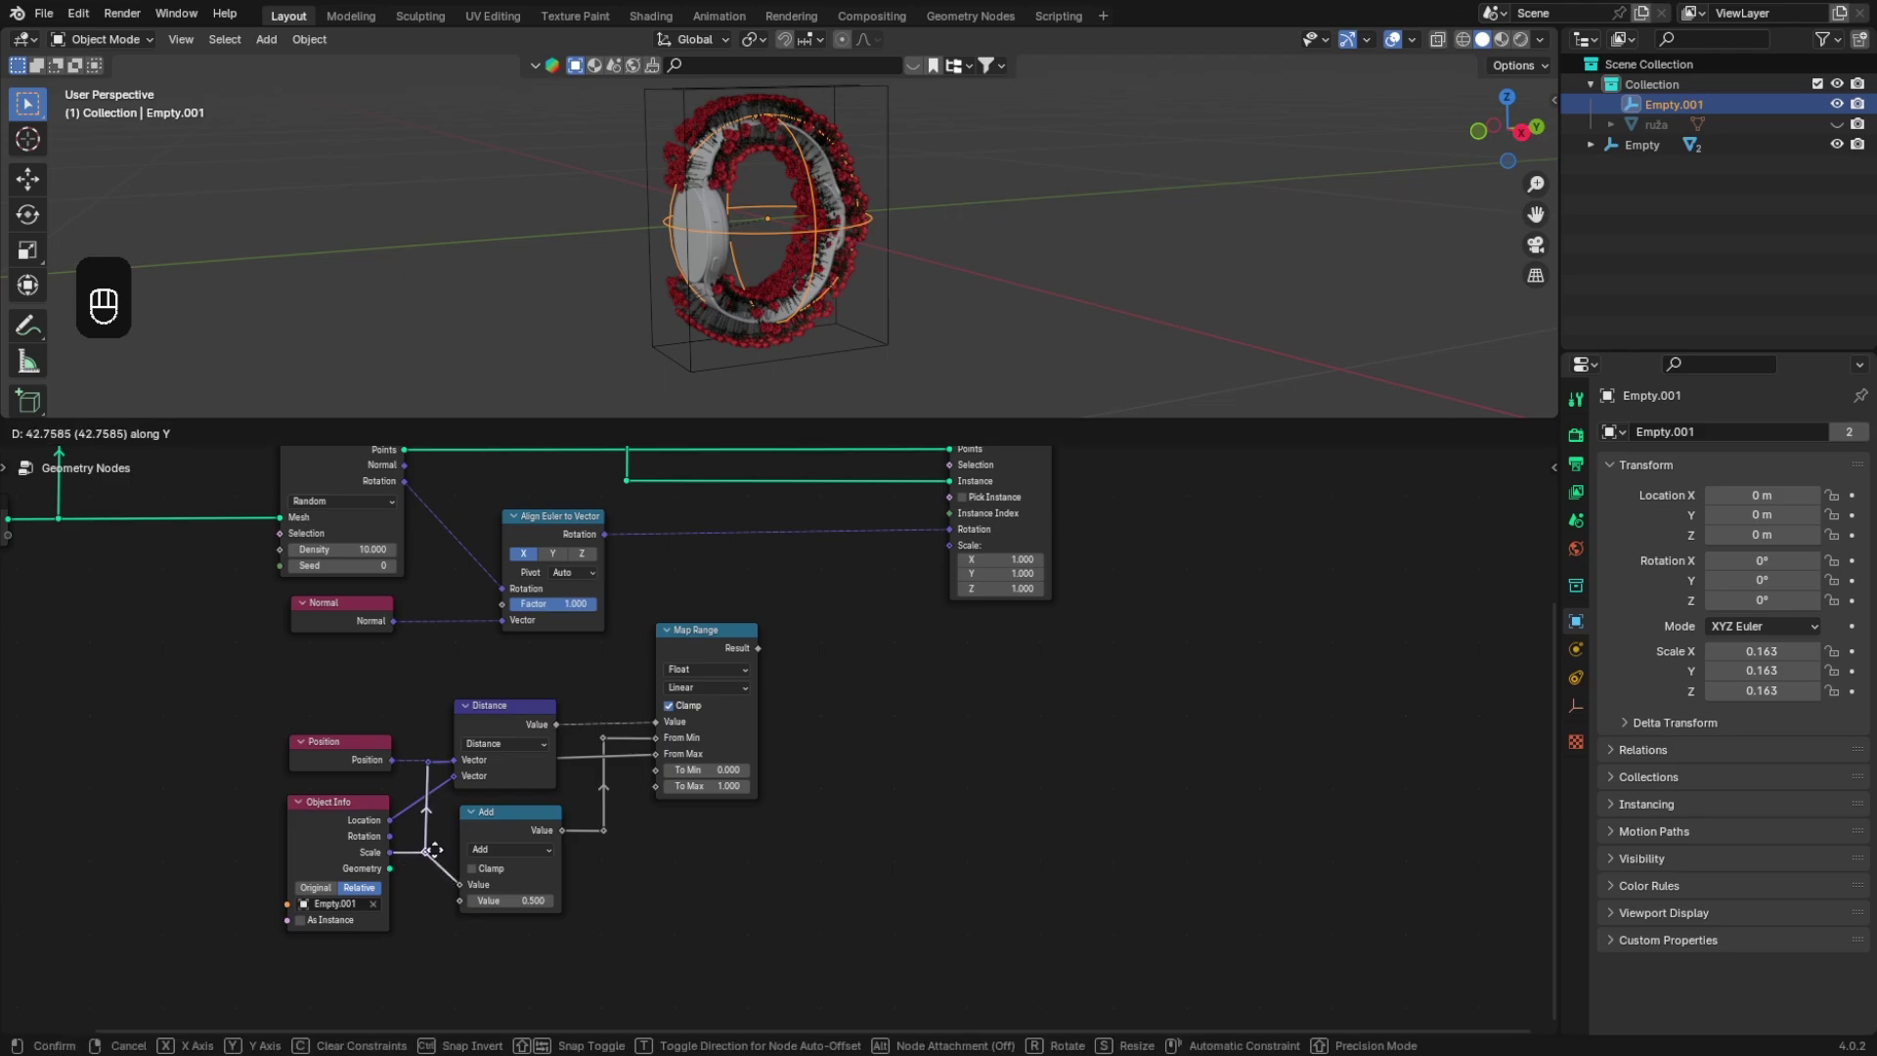
{"action": "left_click", "coordinate": [433, 850]}
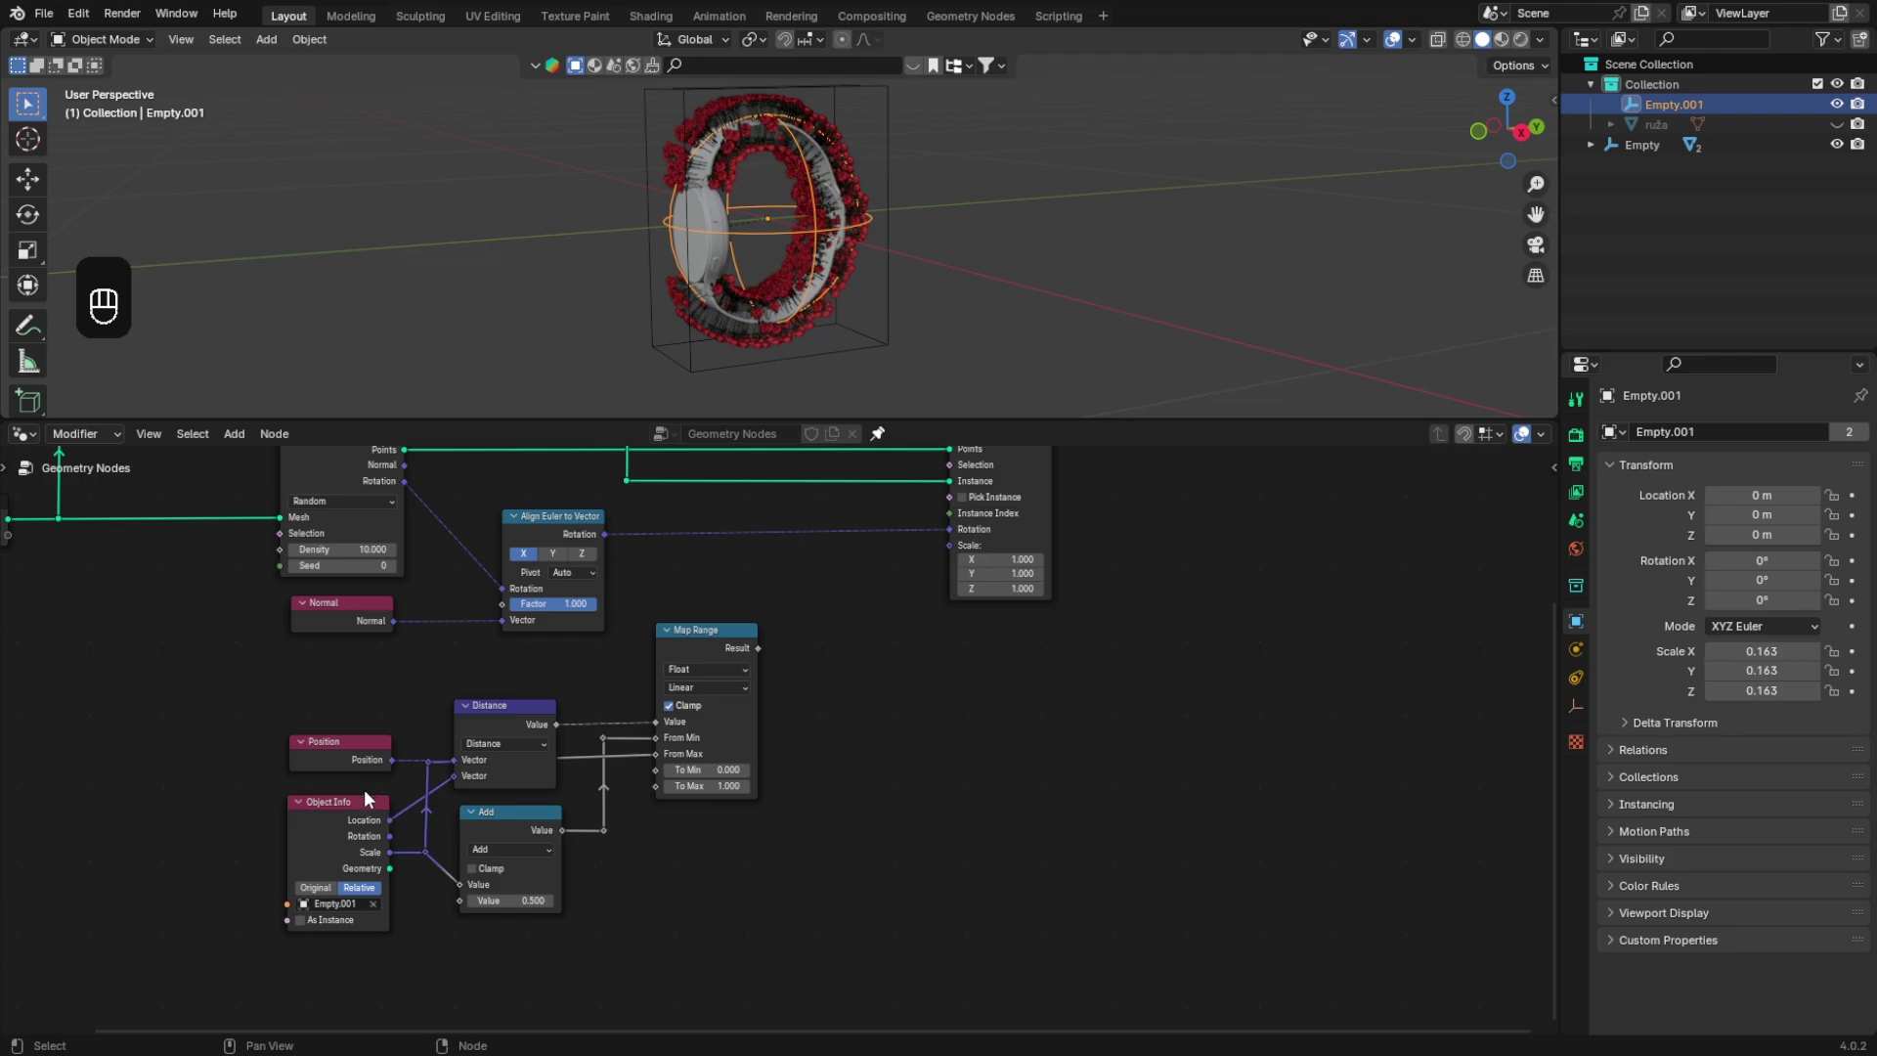
Step: Move the Position and Distance nodes upward so they clear the link running to From Max
{"action": "left_click_drag", "start_coordinate": [356, 759], "coordinate": [364, 718]}
{"action": "left_click", "coordinate": [510, 723]}
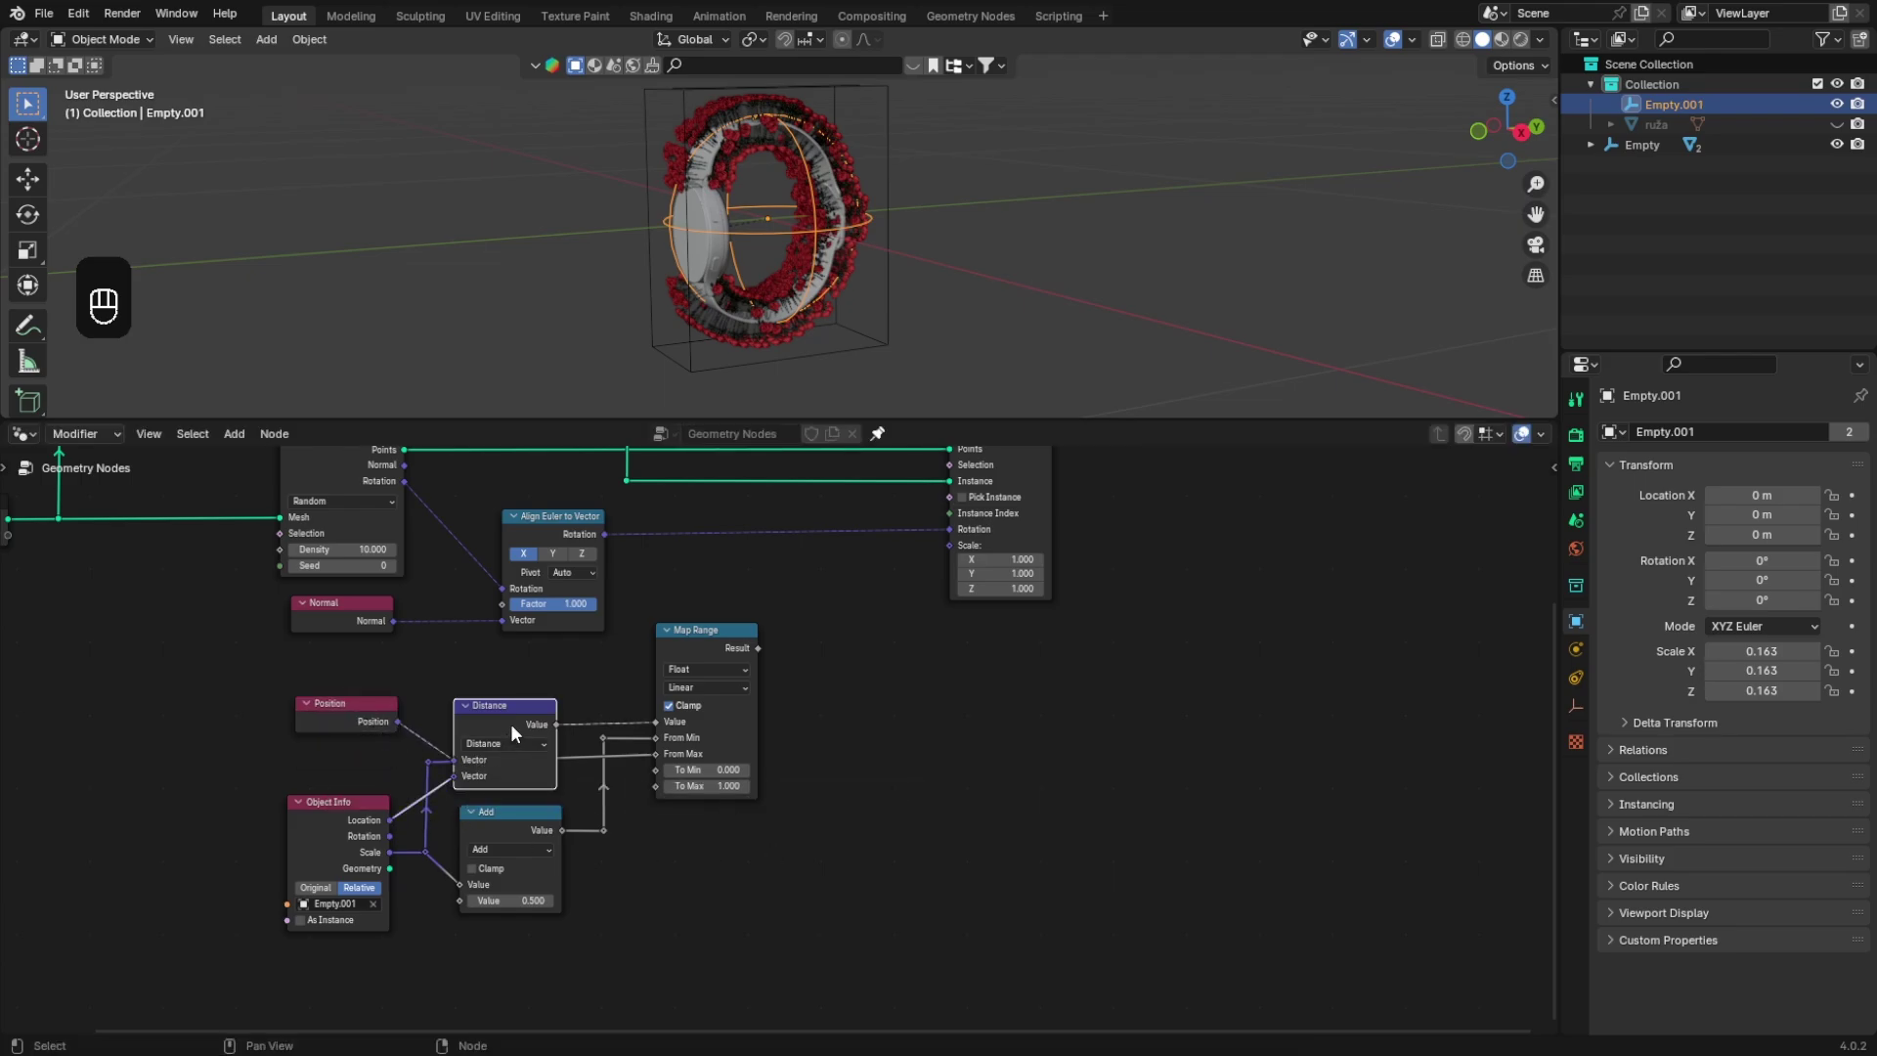
{"action": "key", "text": "g"}
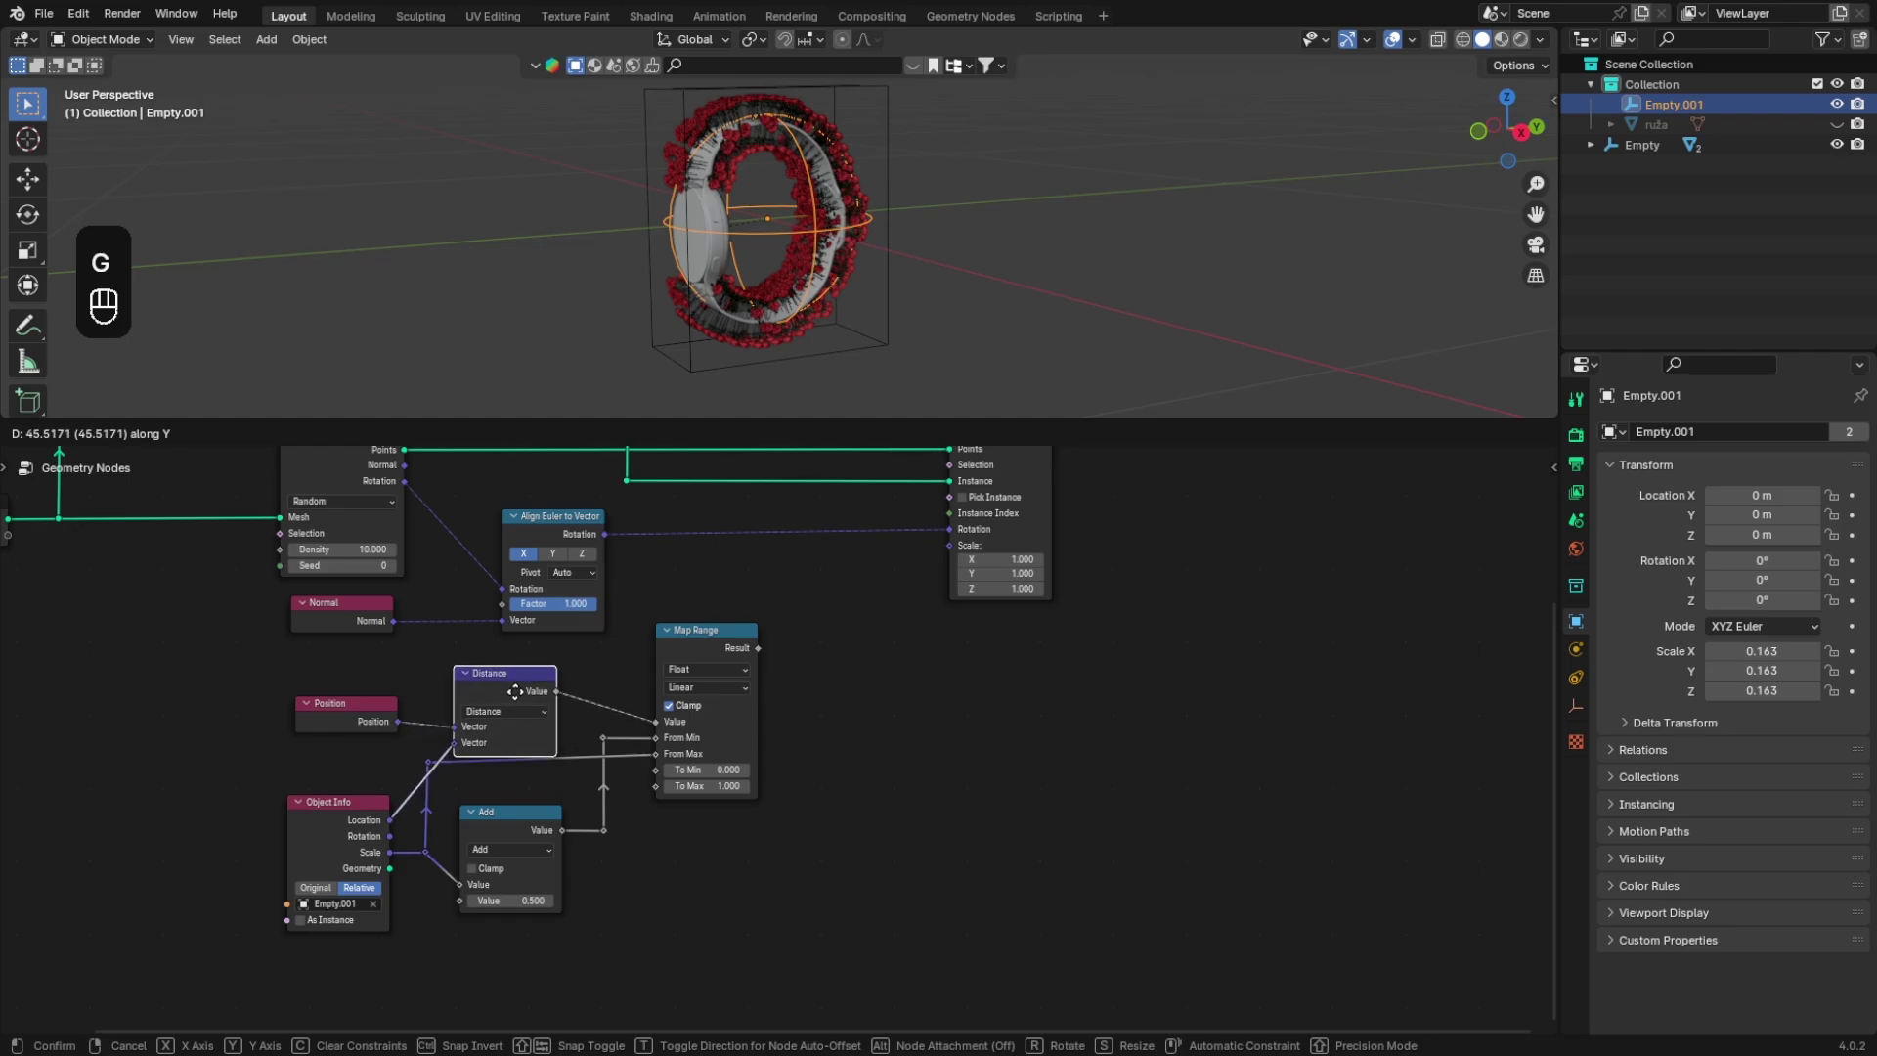
{"action": "left_click", "coordinate": [514, 684]}
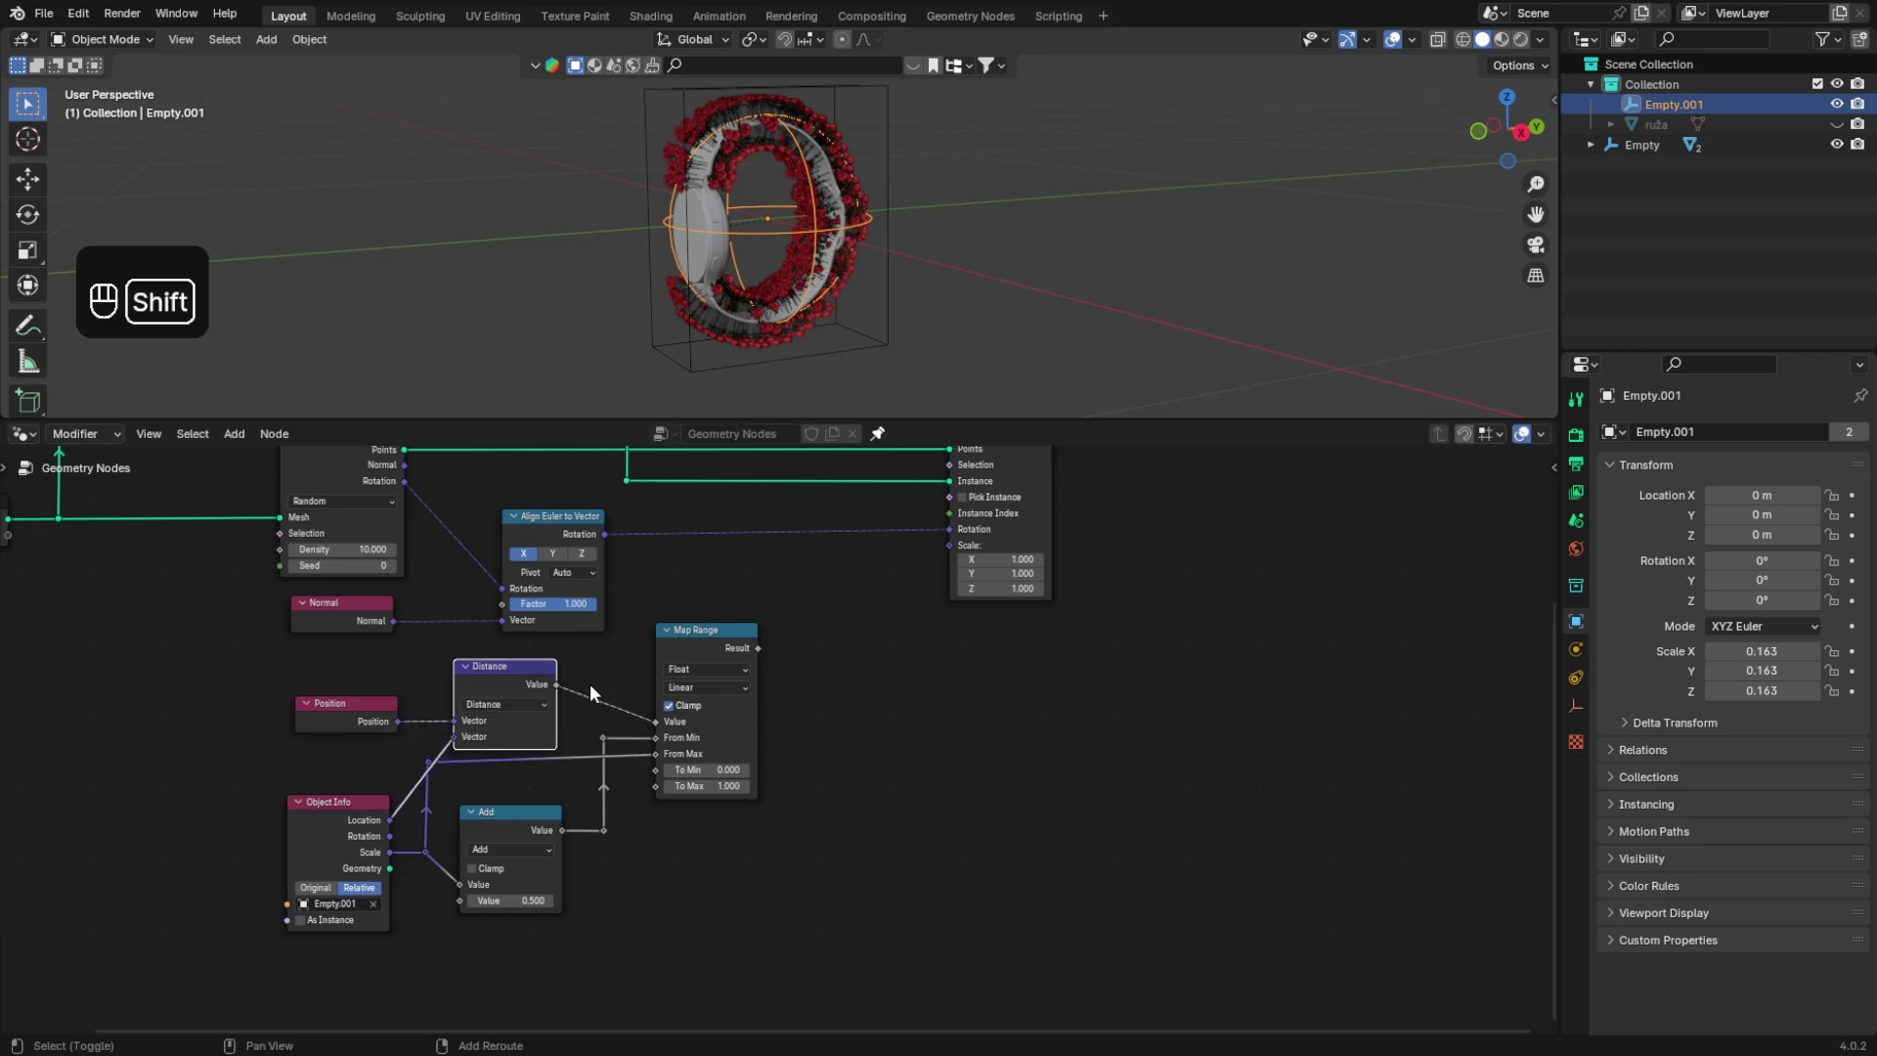
Step: Add two vertically aligned reroutes to the link between the Distance Value and Map Range's Value so it runs in right angles
{"action": "right_click_drag", "start_coordinate": [590, 683], "coordinate": [572, 713], "text": "shift"}
{"action": "key", "text": "g"}
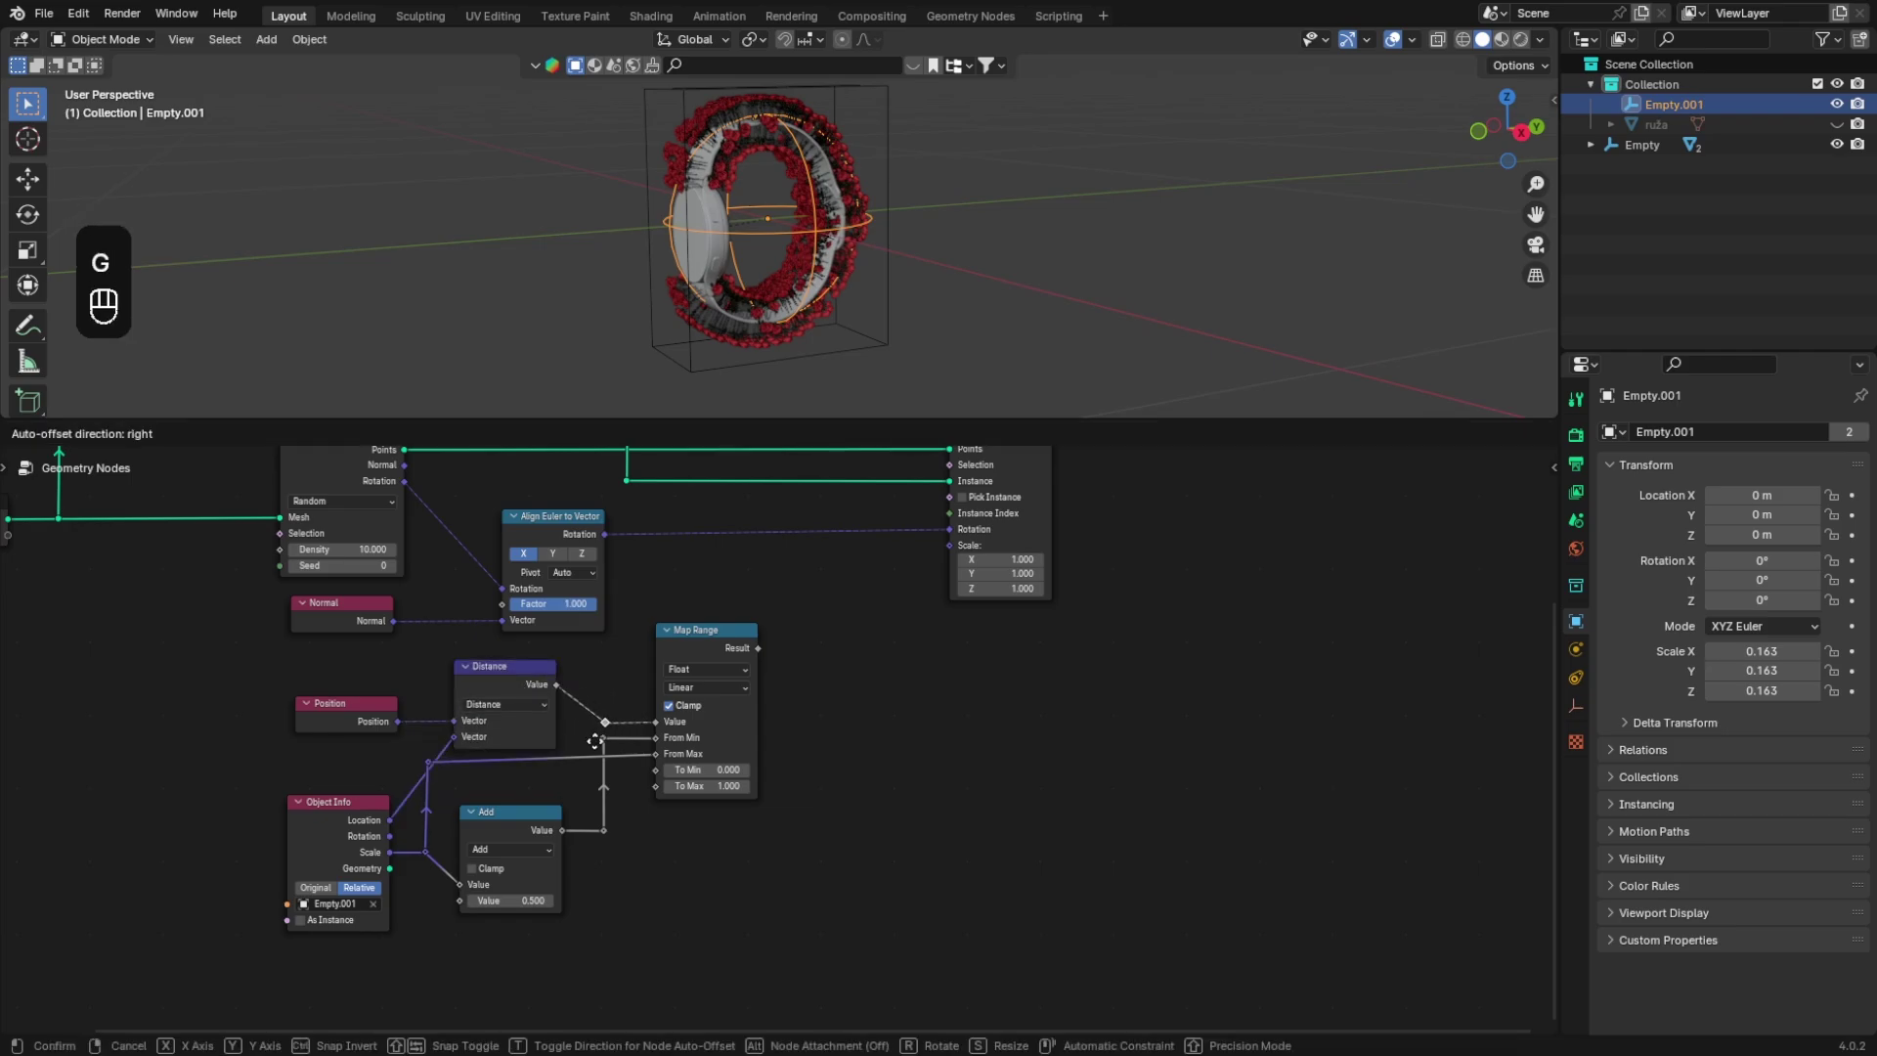
{"action": "left_click", "coordinate": [594, 741]}
{"action": "right_click_drag", "start_coordinate": [570, 718], "coordinate": [590, 690], "text": "shift"}
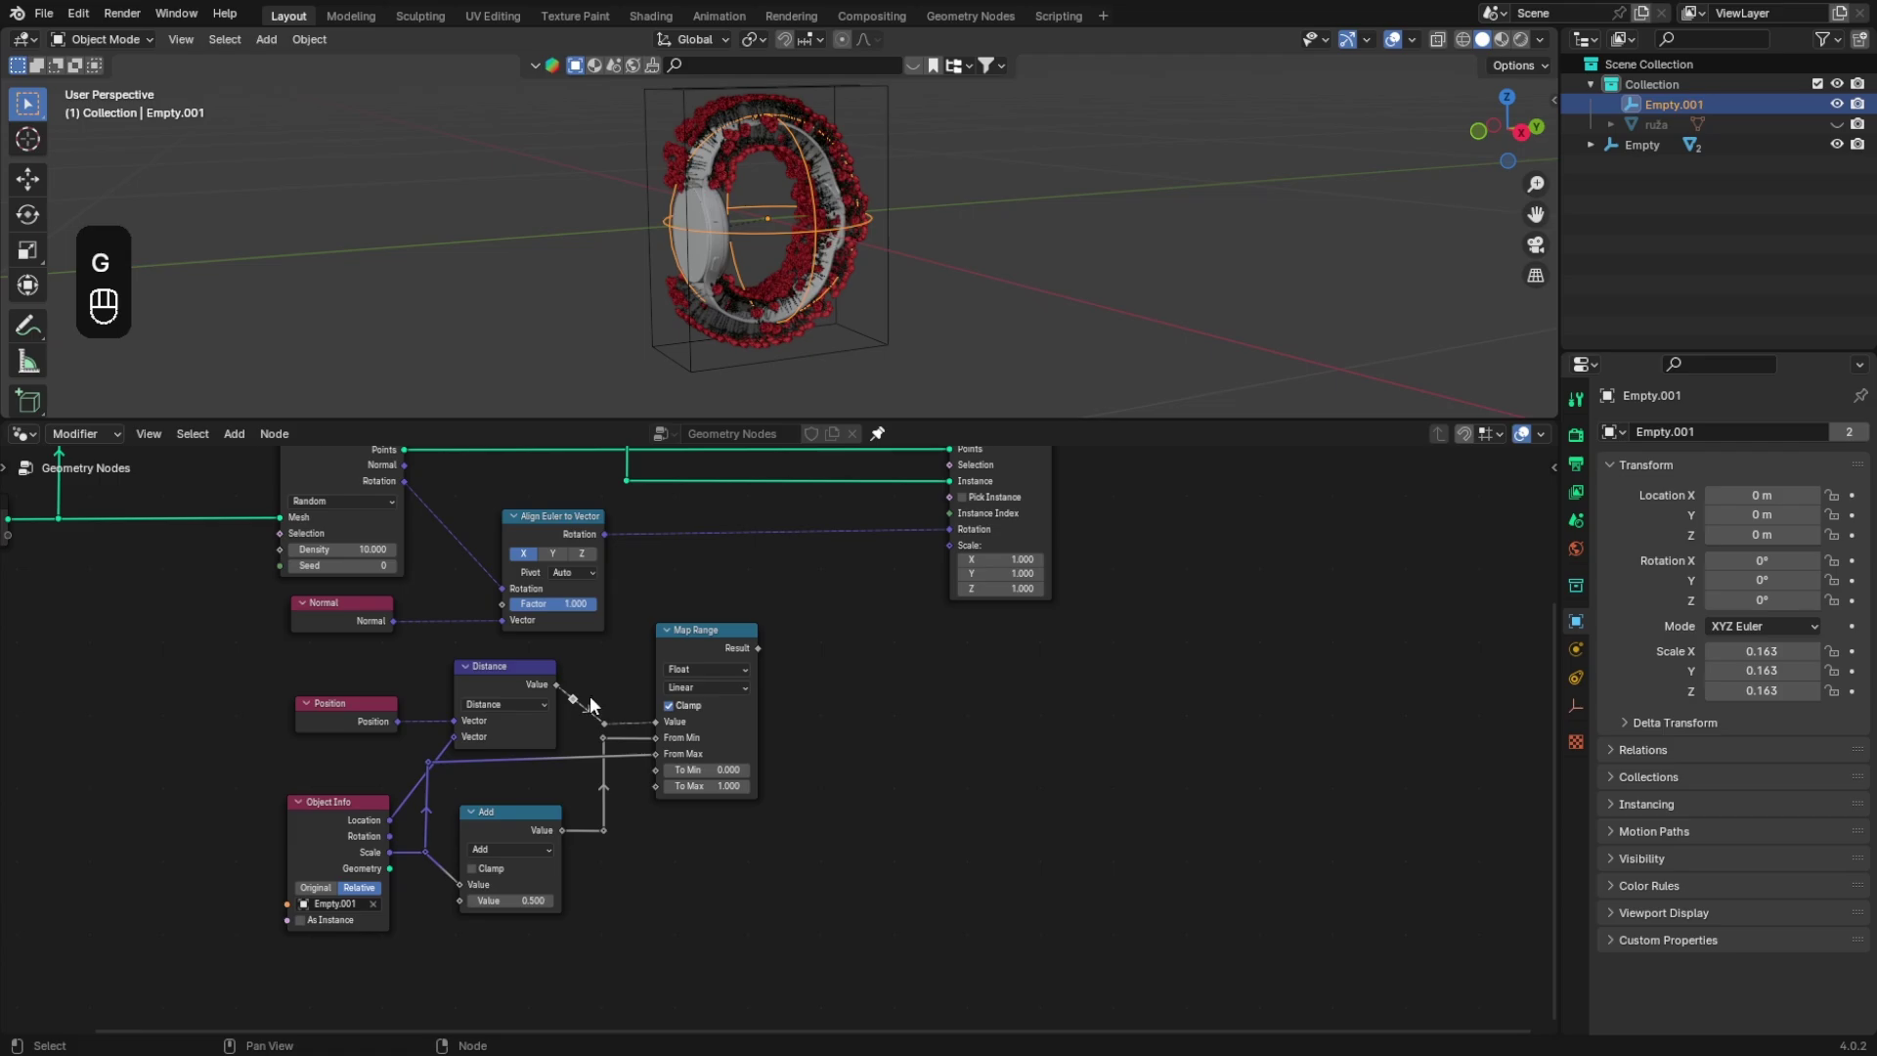
{"action": "key", "text": "g"}
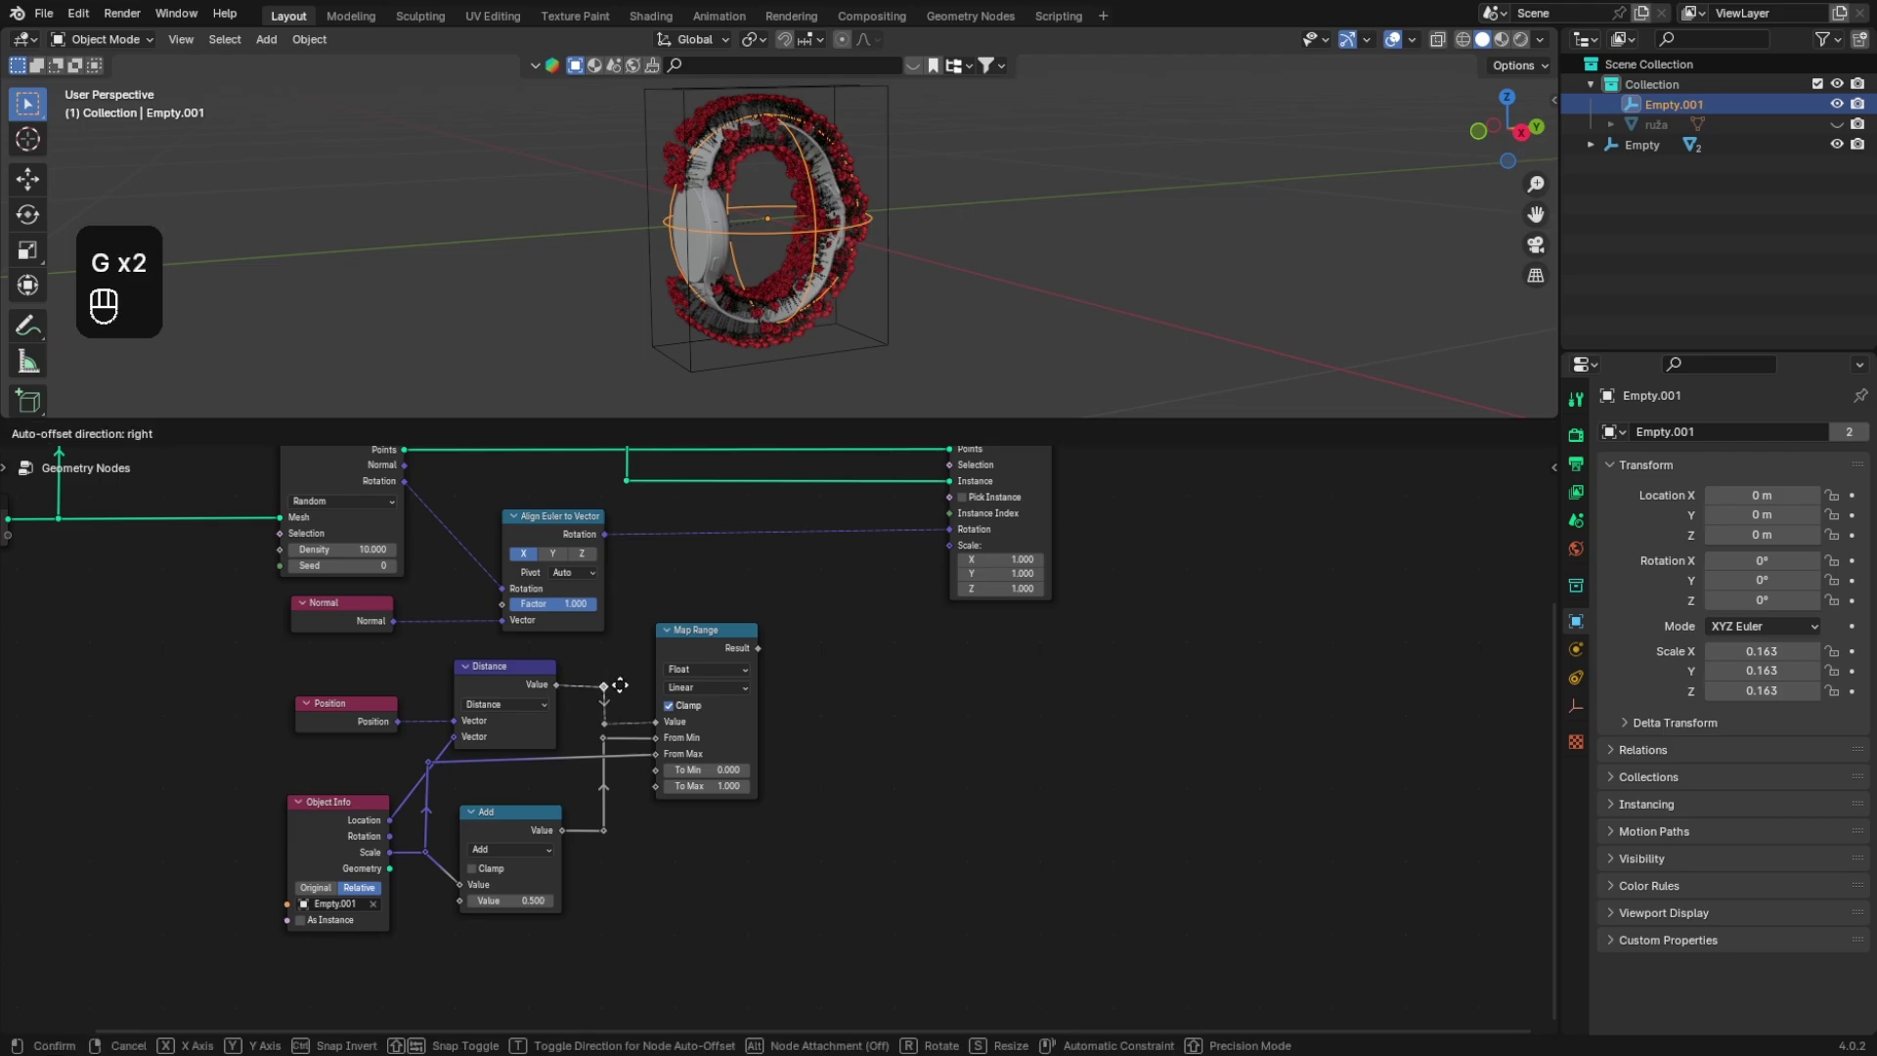
{"action": "left_click", "coordinate": [620, 685]}
{"action": "key", "text": "g"}
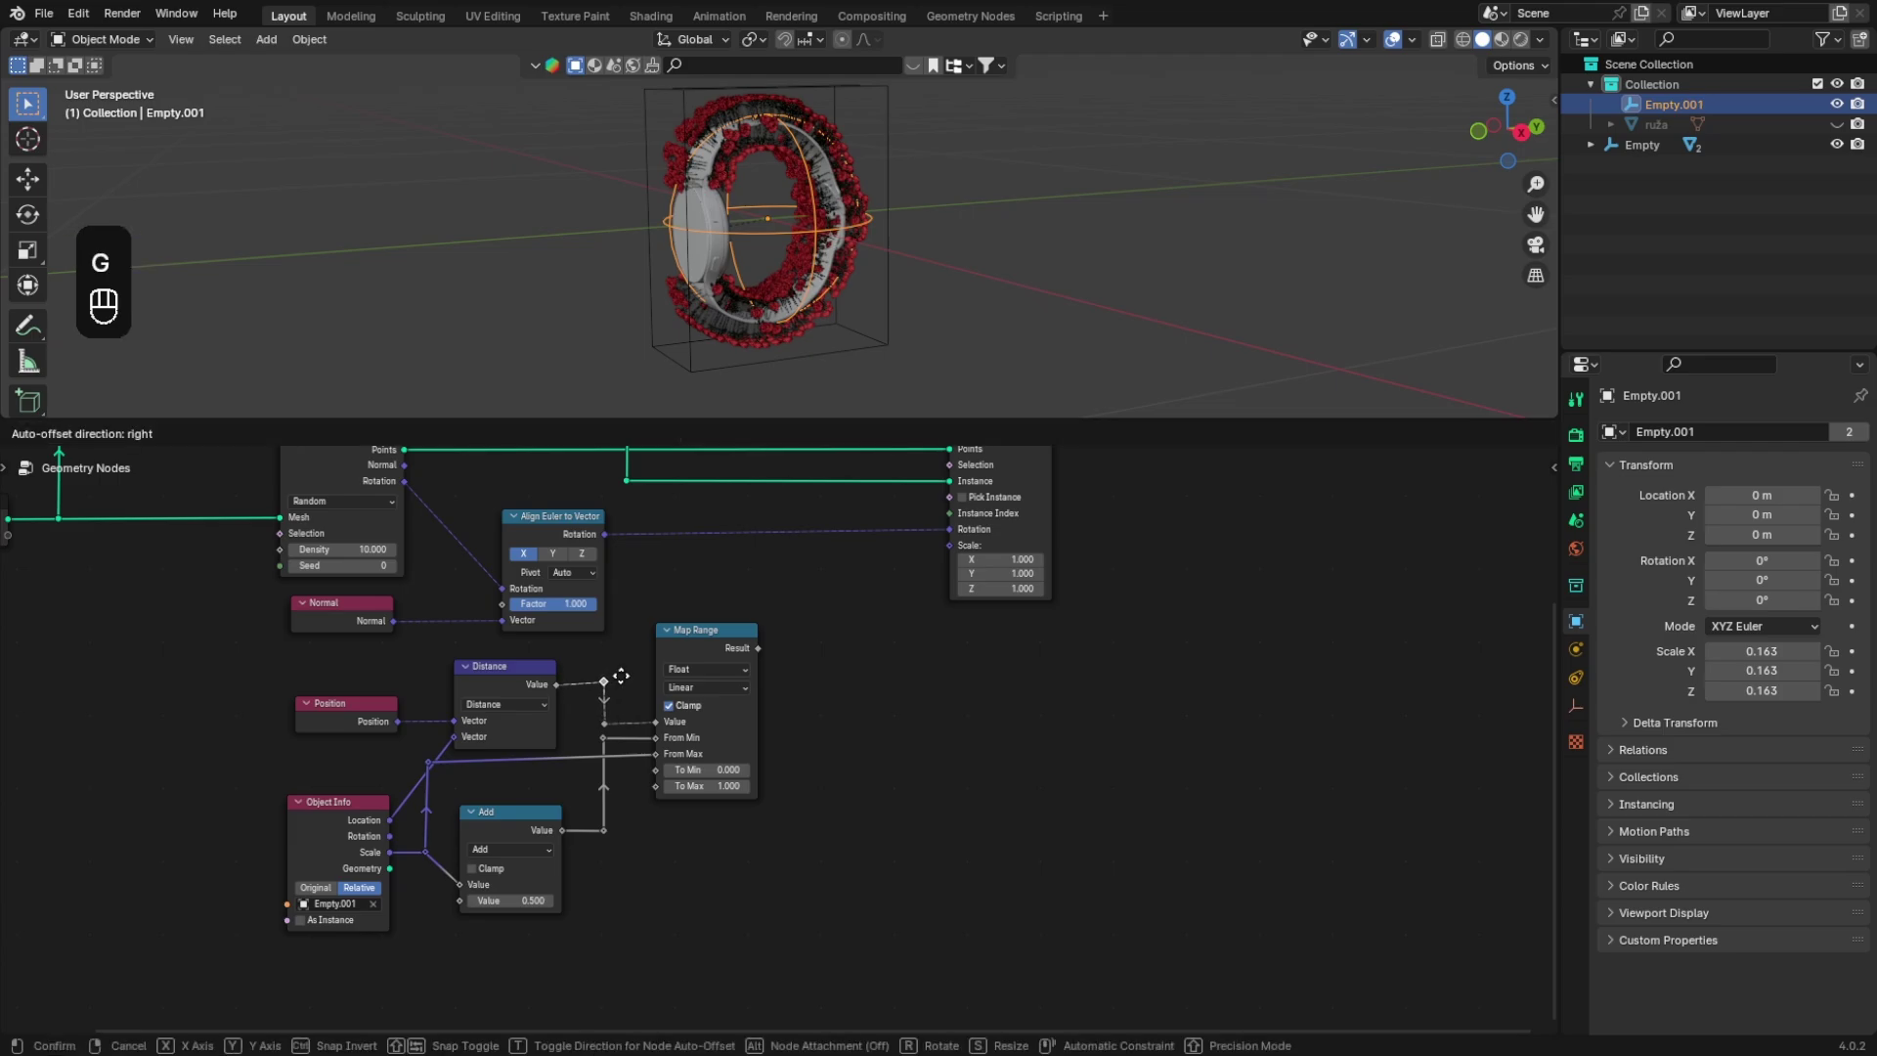
{"action": "left_click", "coordinate": [622, 683]}
Step: Connect Map Range's Result to the Scale of Instance on Points, and set To Min to 0.340 and To Max to 0.960
{"action": "middle_click_drag", "start_coordinate": [827, 745], "coordinate": [781, 804]}
{"action": "left_click_drag", "start_coordinate": [712, 707], "coordinate": [789, 713]}
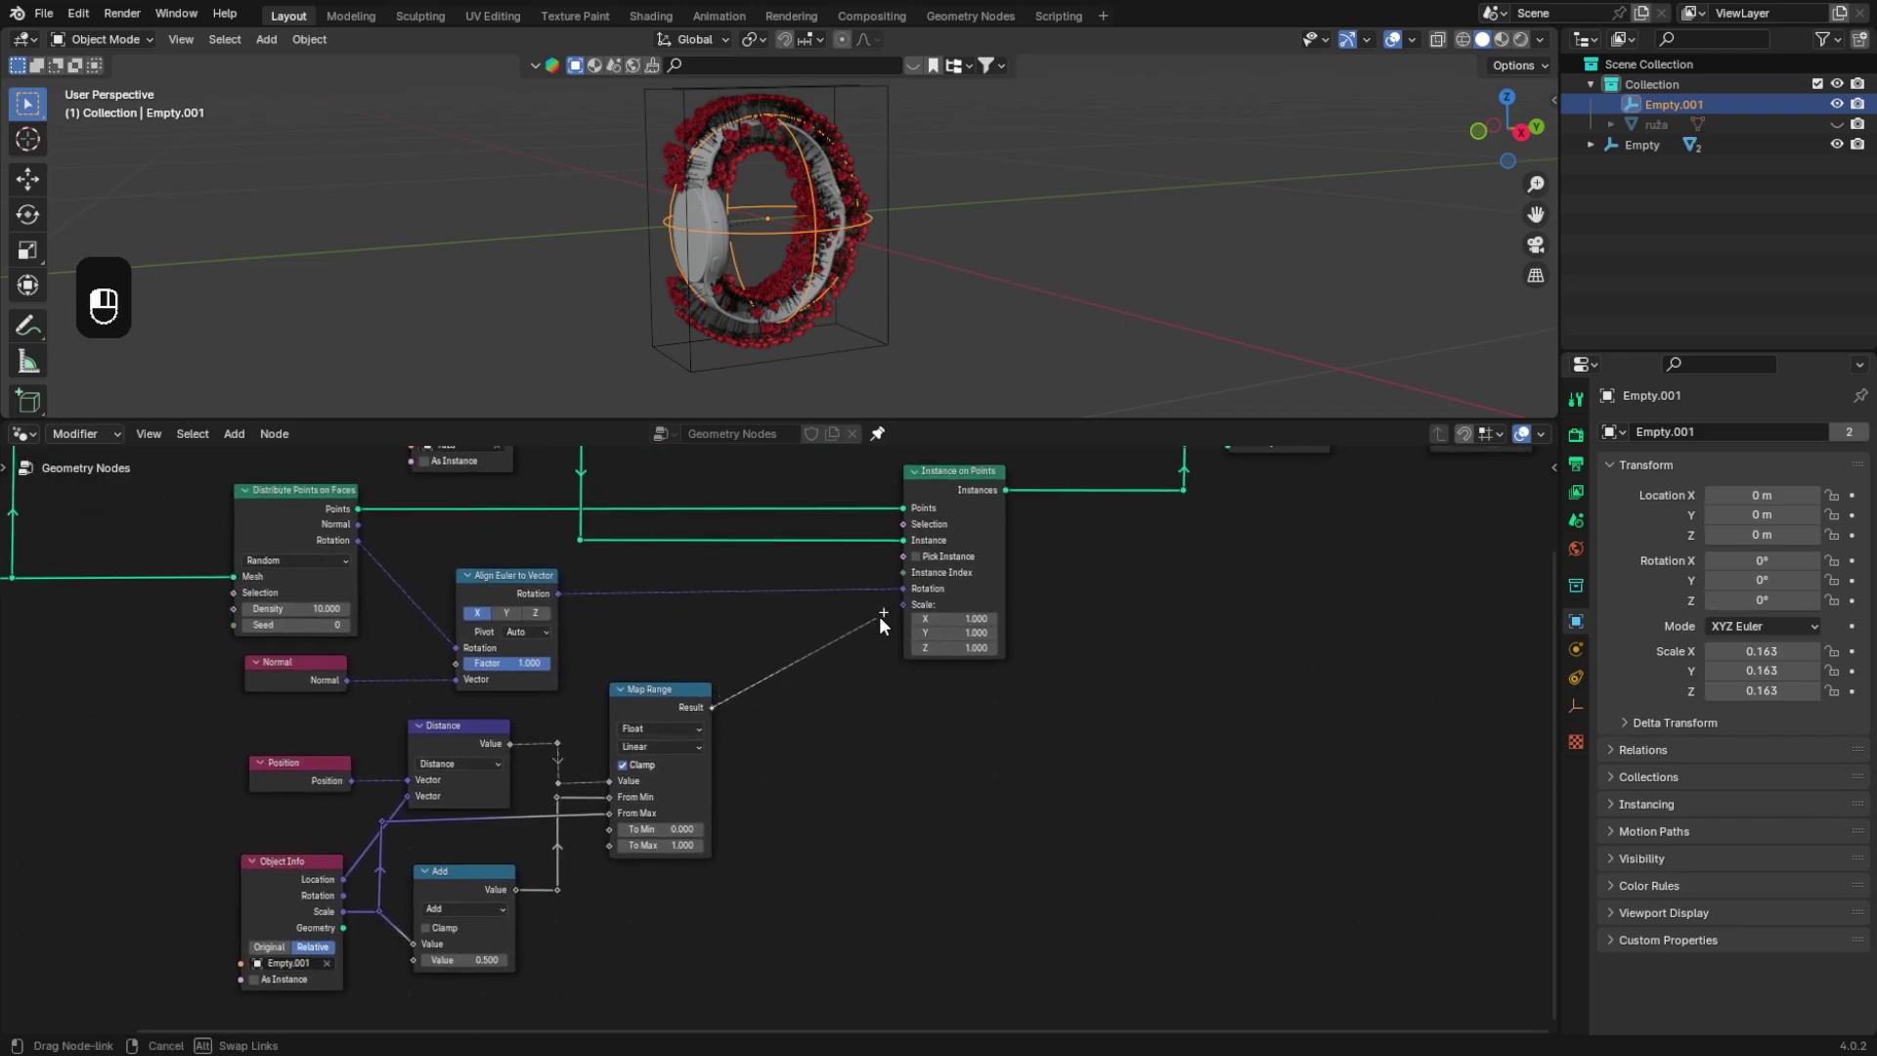
{"action": "left_click_drag", "start_coordinate": [904, 610], "coordinate": [904, 612]}
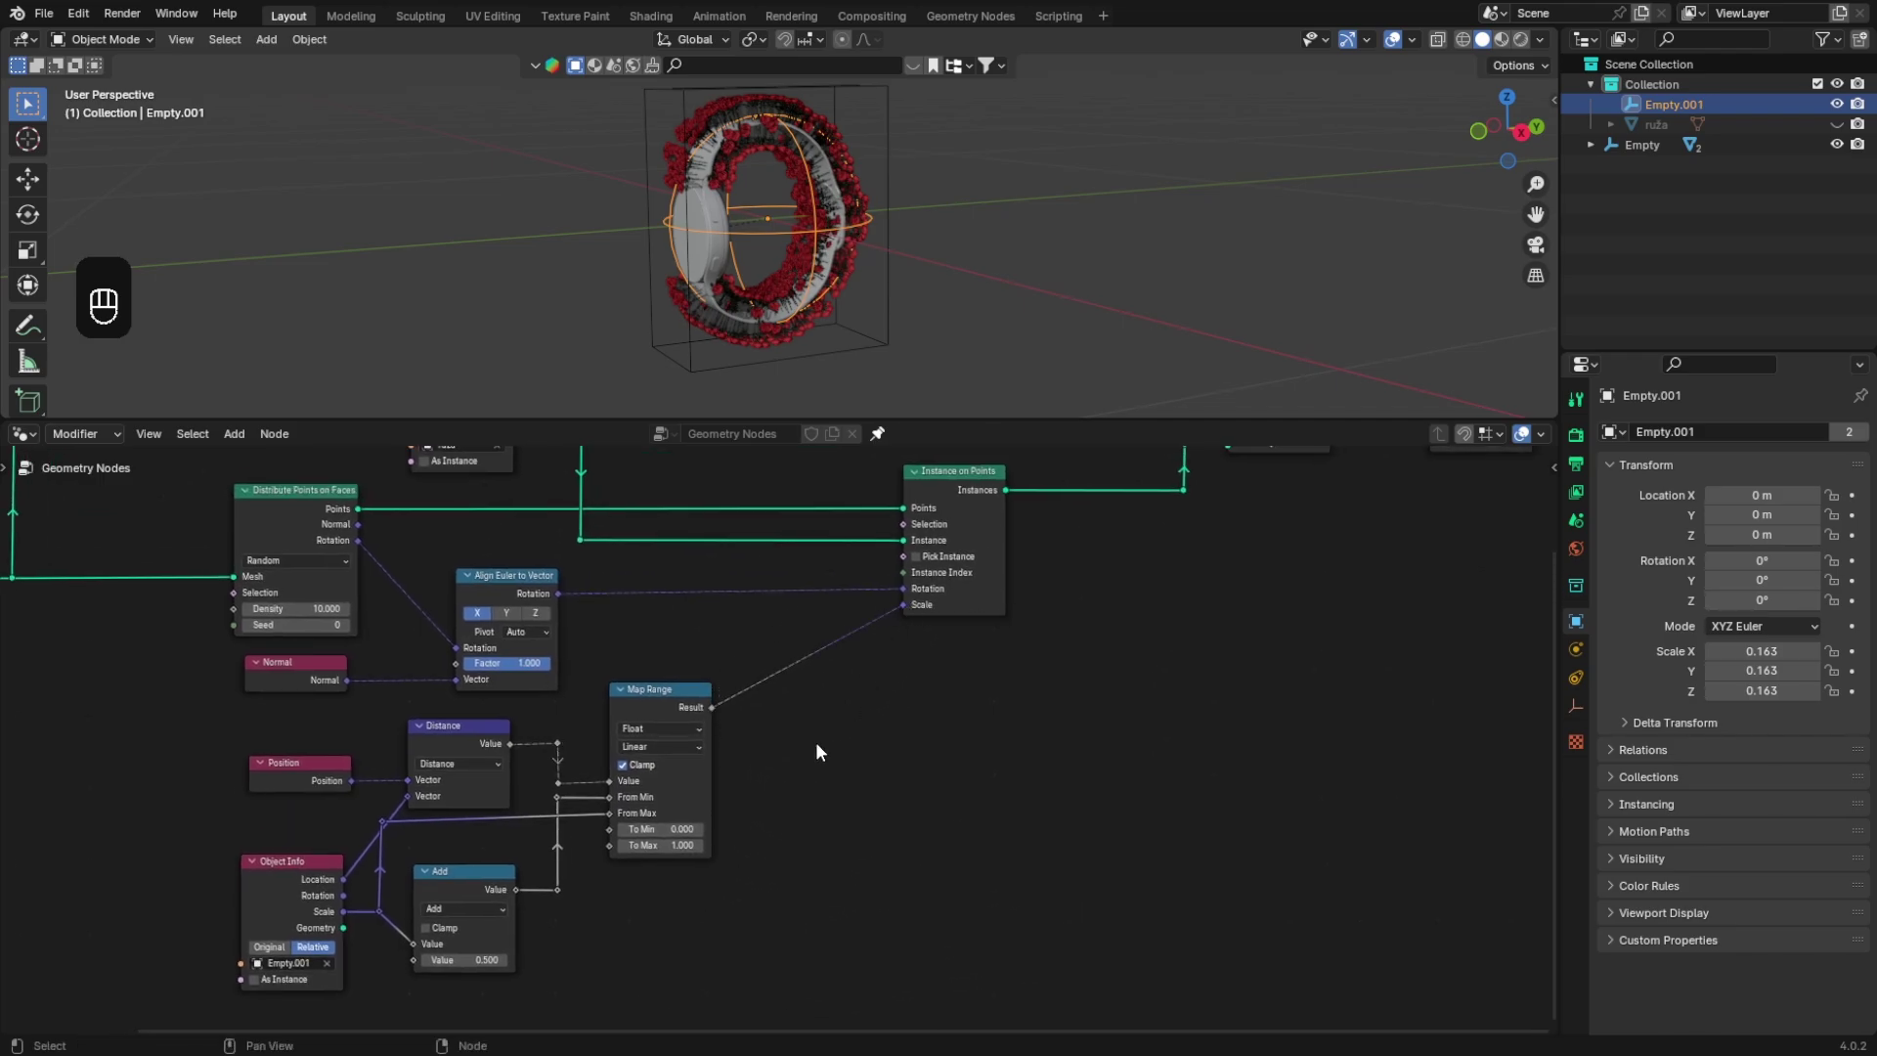
{"action": "middle_click_drag", "start_coordinate": [815, 742], "coordinate": [821, 692]}
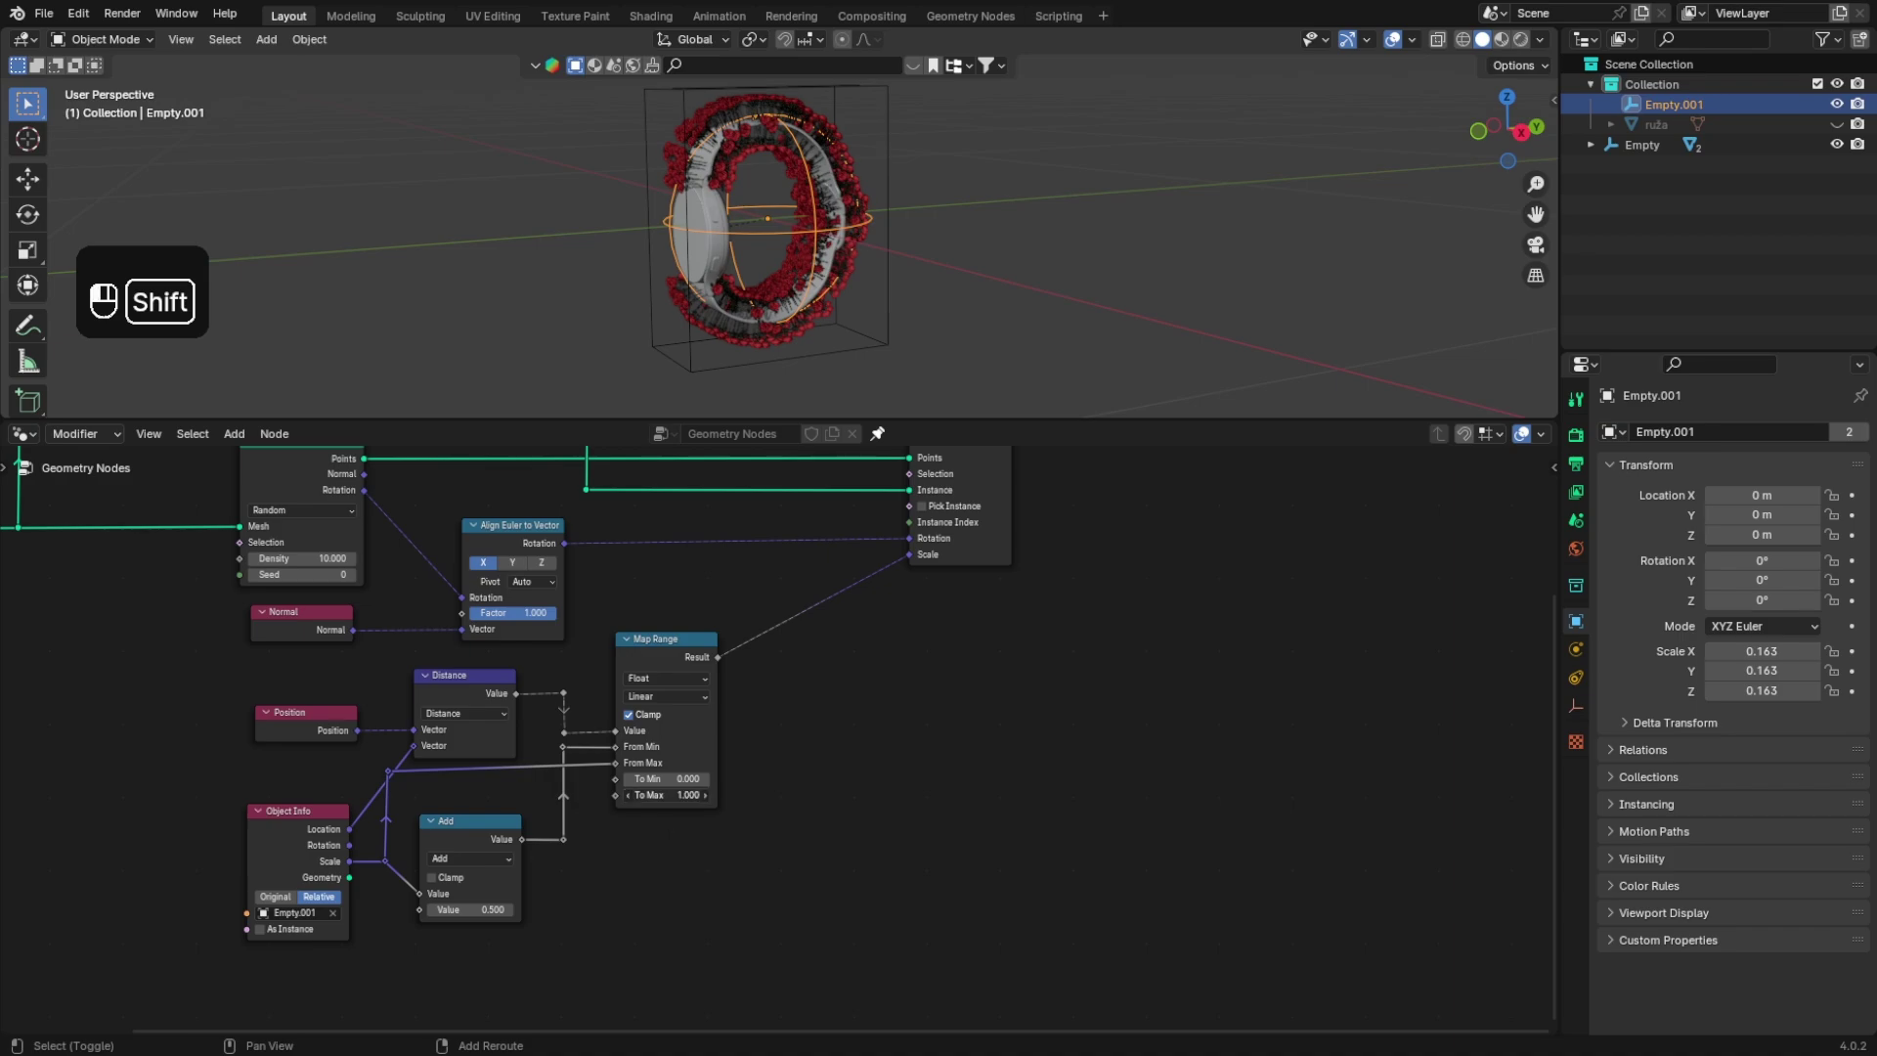
{"action": "mouse_move", "coordinate": [666, 794]}
{"action": "left_mouse_down", "text": "shift"}
{"action": "mouse_move", "coordinate": [684, 795]}
{"action": "mouse_move", "coordinate": [662, 794]}
{"action": "left_mouse_up", "text": "shift"}
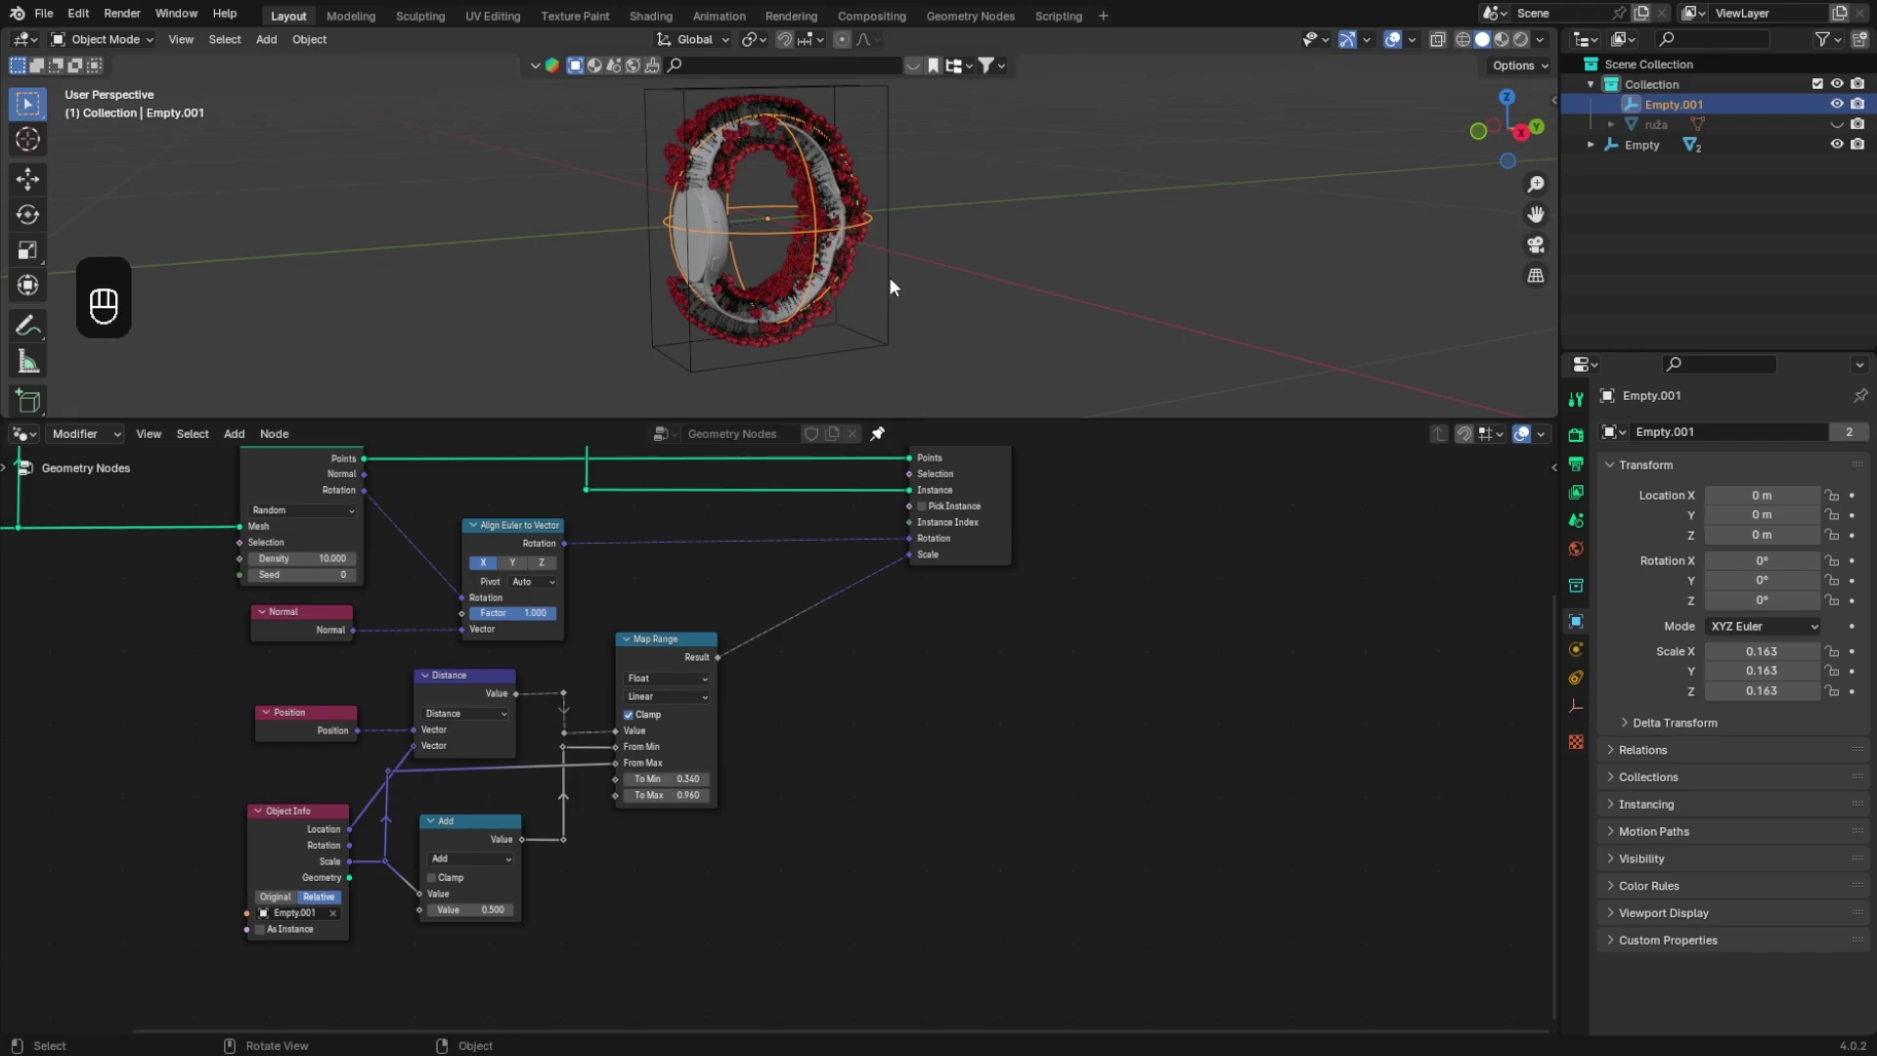
Step: Move Empty.001 off the watch to just beyond the strap's buckle side, at about X 0.103, Y 0.225, Z 0.025 m
{"action": "key", "text": "s"}
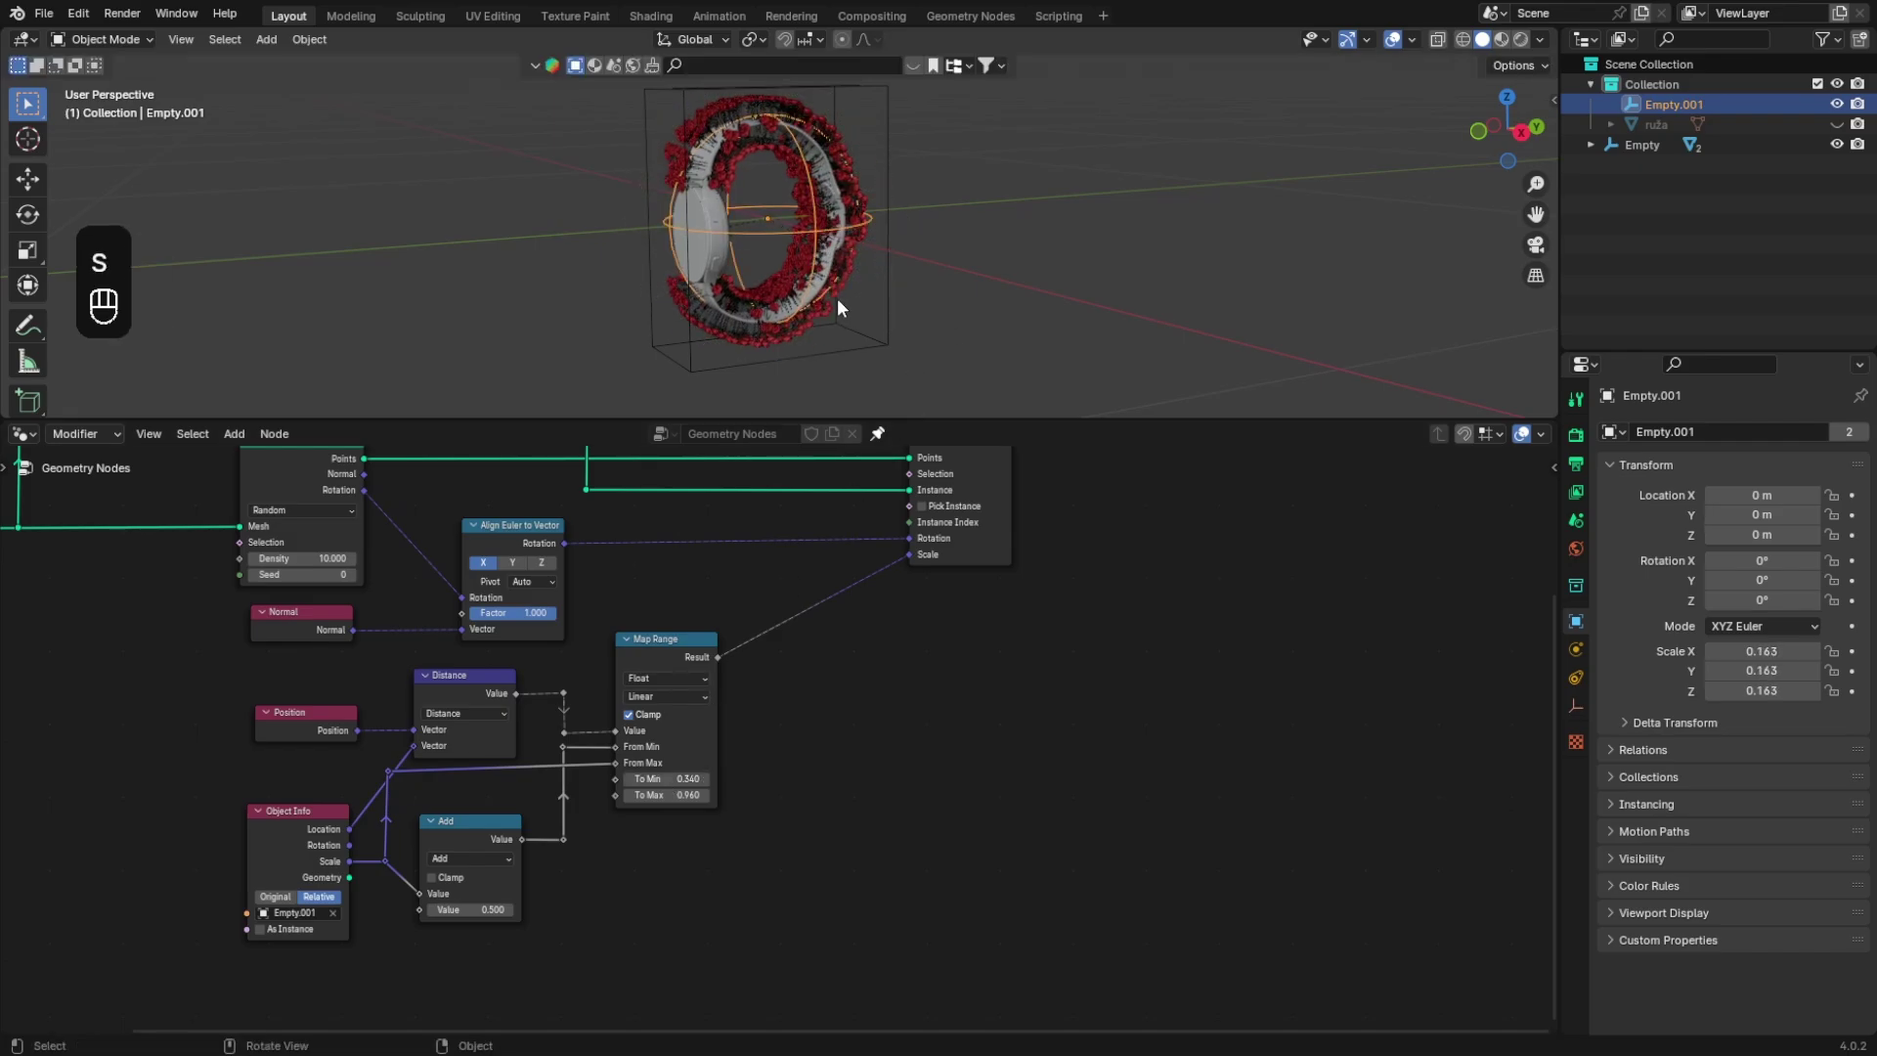
{"action": "key", "text": "g"}
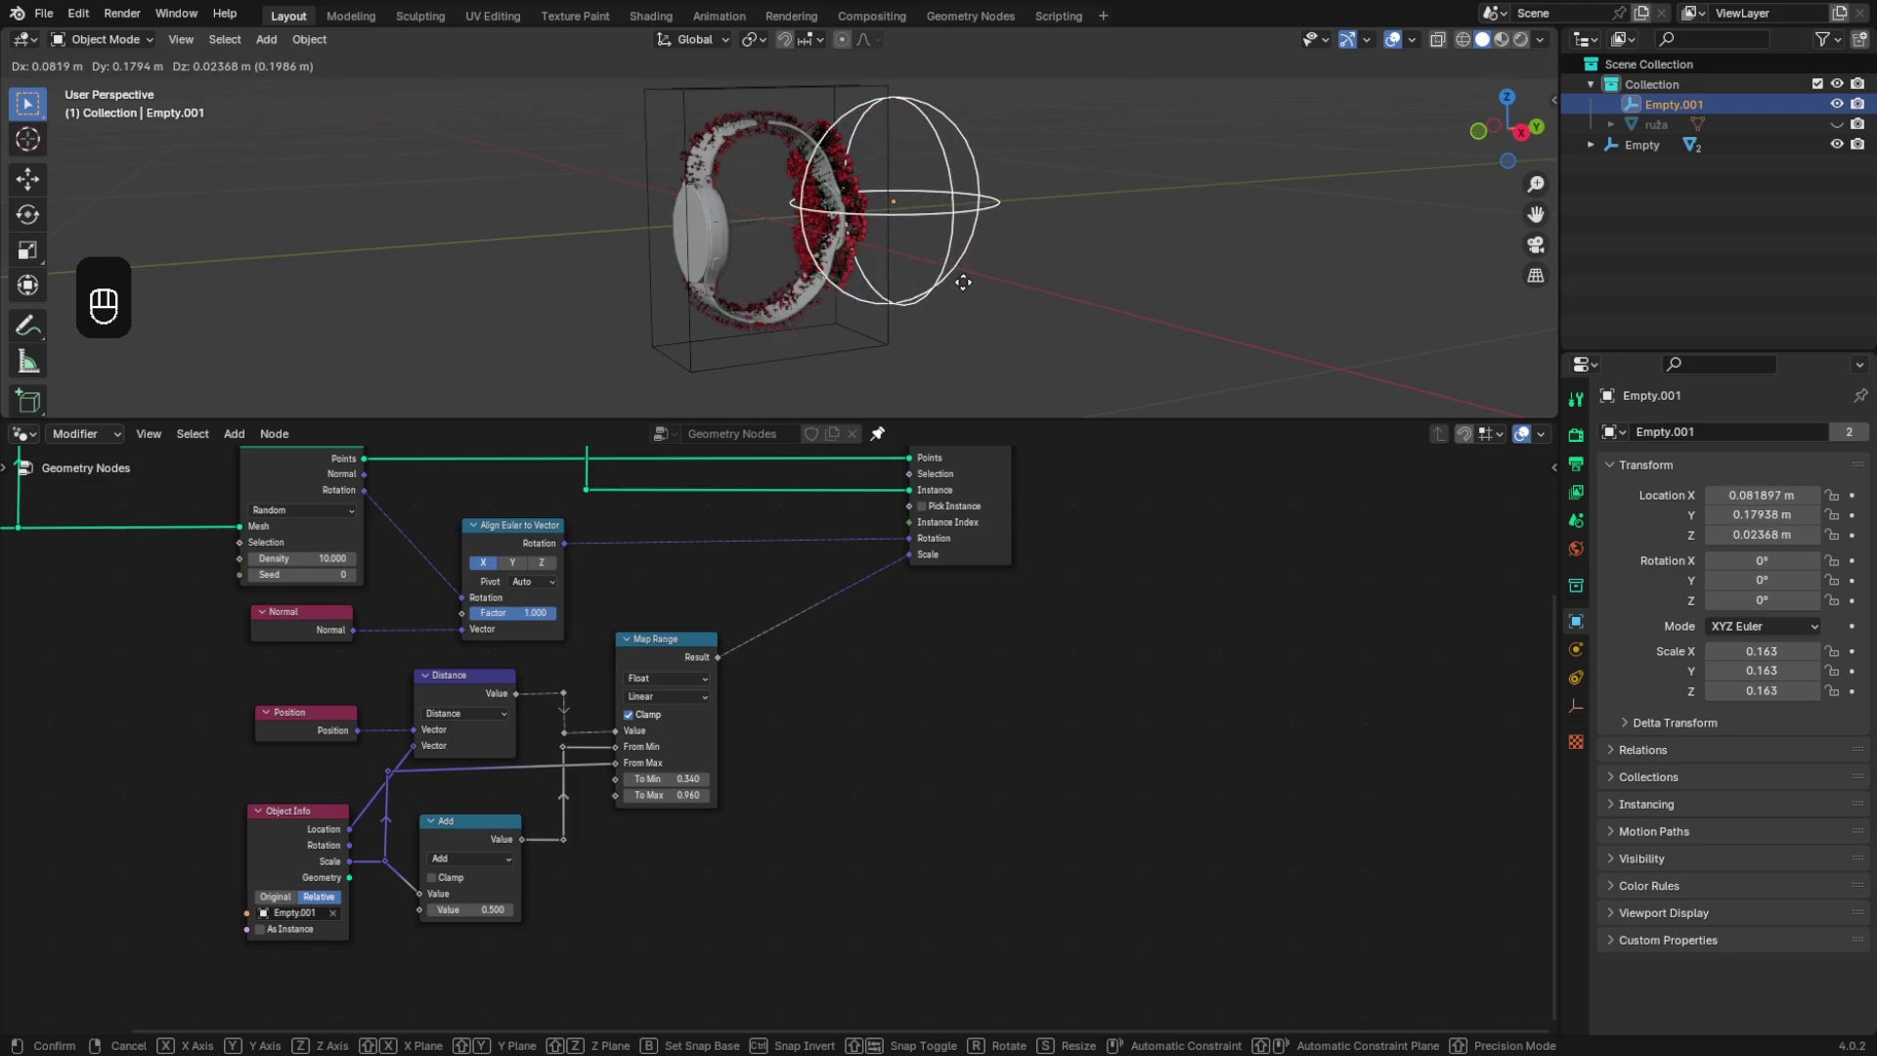
{"action": "left_click", "coordinate": [995, 282]}
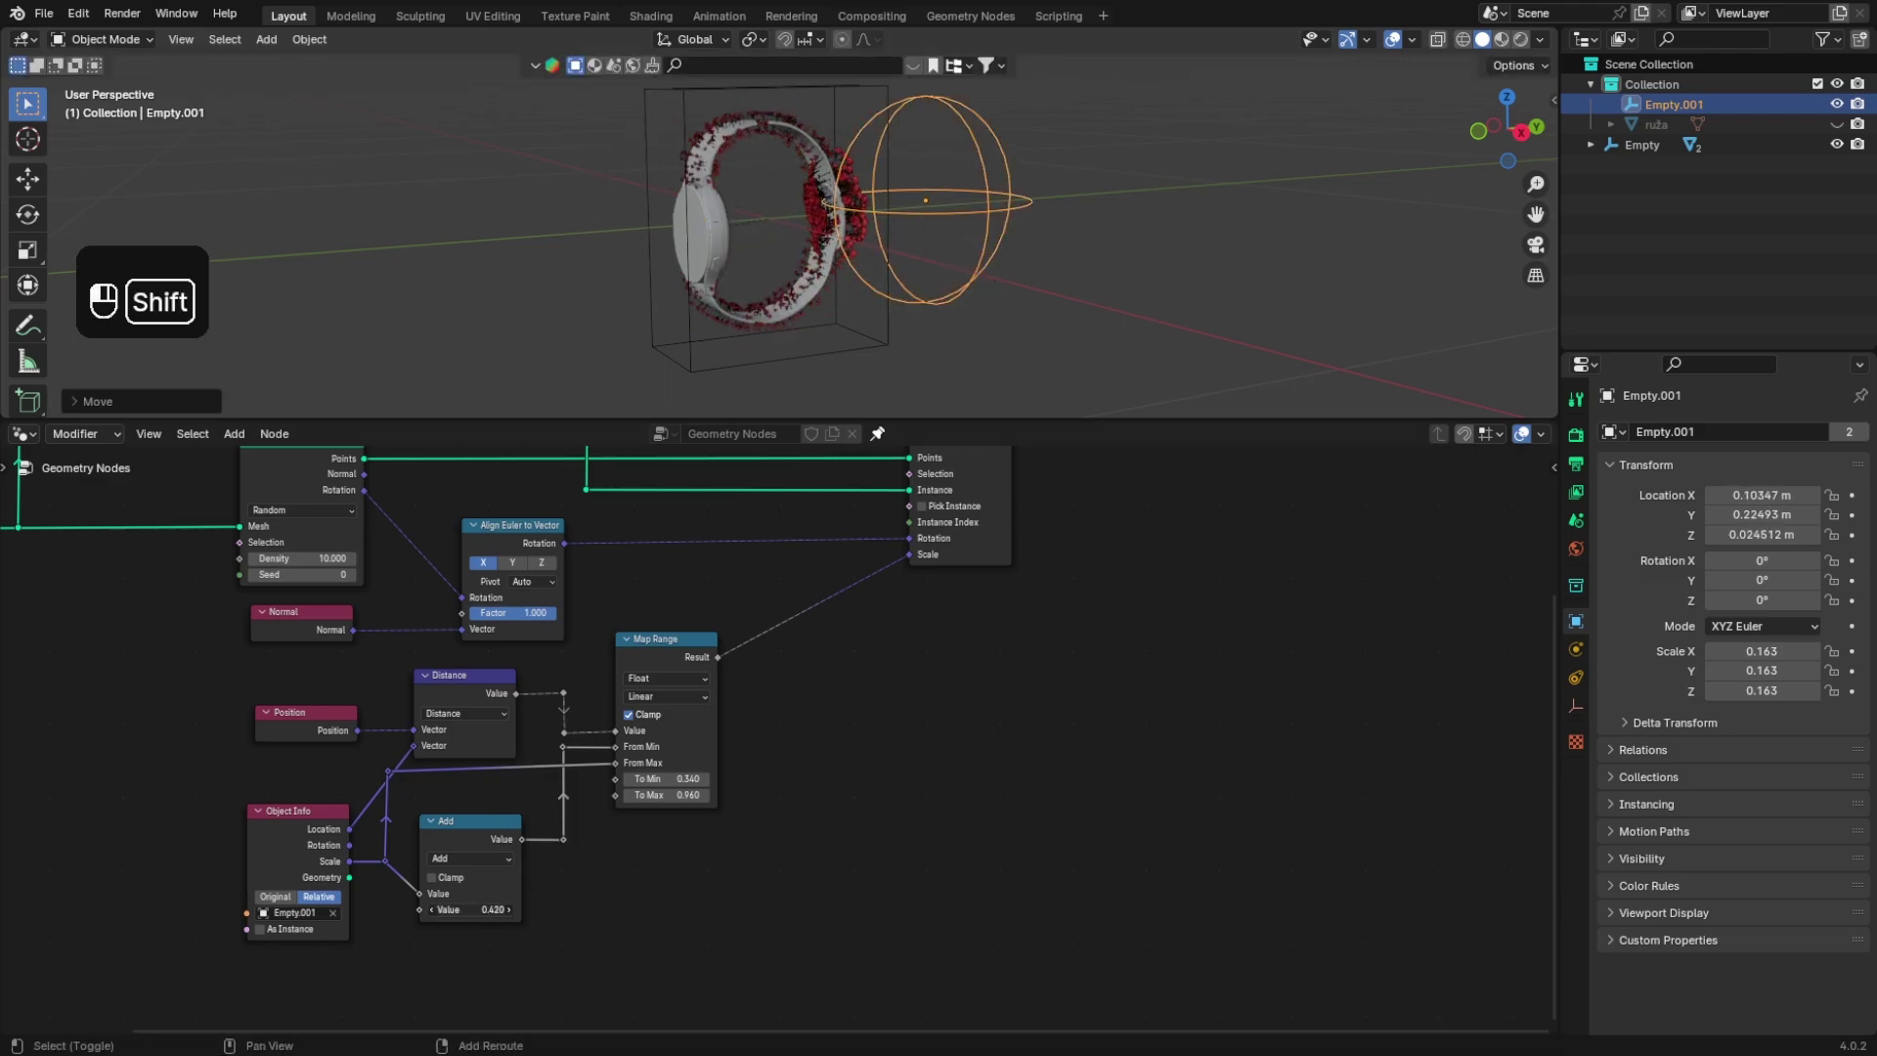
Step: Set the Add node's Value to 0.310 and Map Range's To Max to 1.110
{"action": "mouse_move", "coordinate": [469, 909]}
{"action": "left_mouse_down", "text": "shift"}
{"action": "mouse_move", "coordinate": [440, 909]}
{"action": "mouse_move", "coordinate": [494, 909]}
{"action": "mouse_move", "coordinate": [474, 909]}
{"action": "left_mouse_up", "text": "shift"}
{"action": "left_click_drag", "start_coordinate": [675, 795], "coordinate": [748, 795], "text": "shift"}
{"action": "key", "text": "g"}
{"action": "key", "text": "y"}
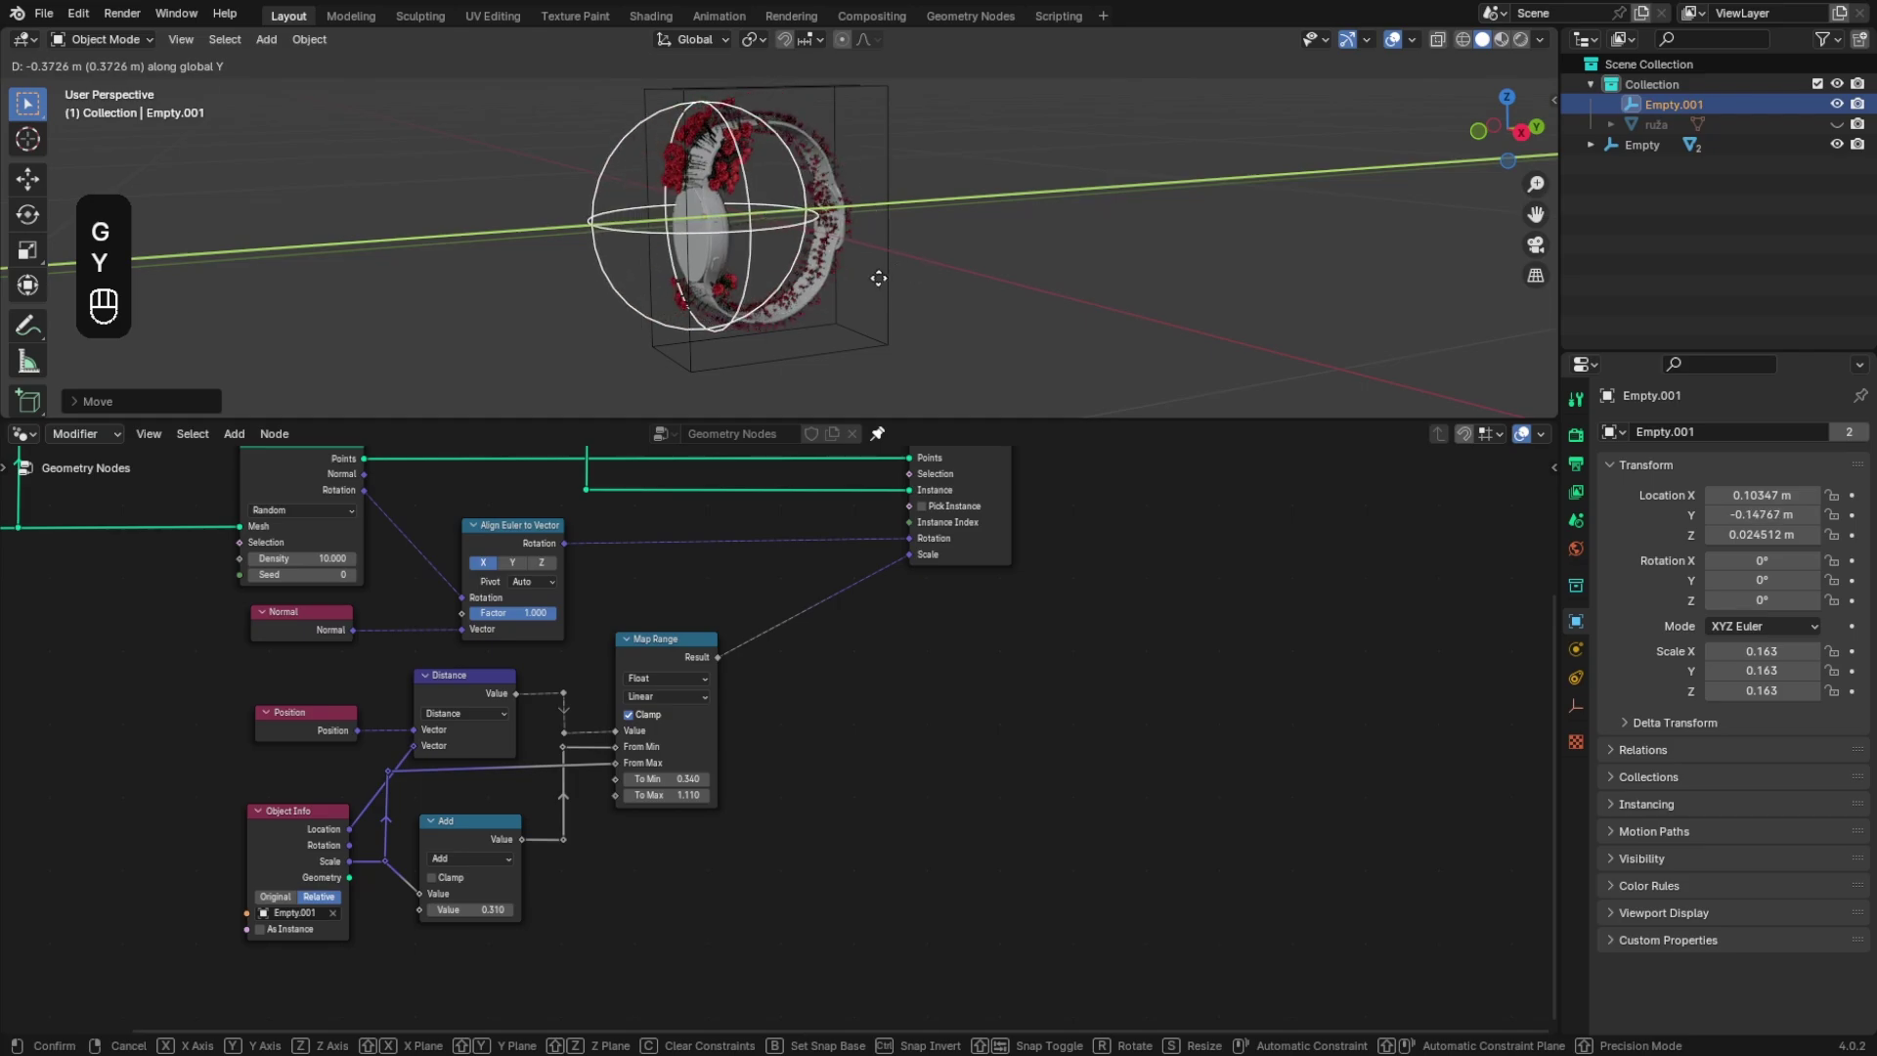
{"action": "right_click", "coordinate": [989, 282]}
{"action": "key", "text": "s"}
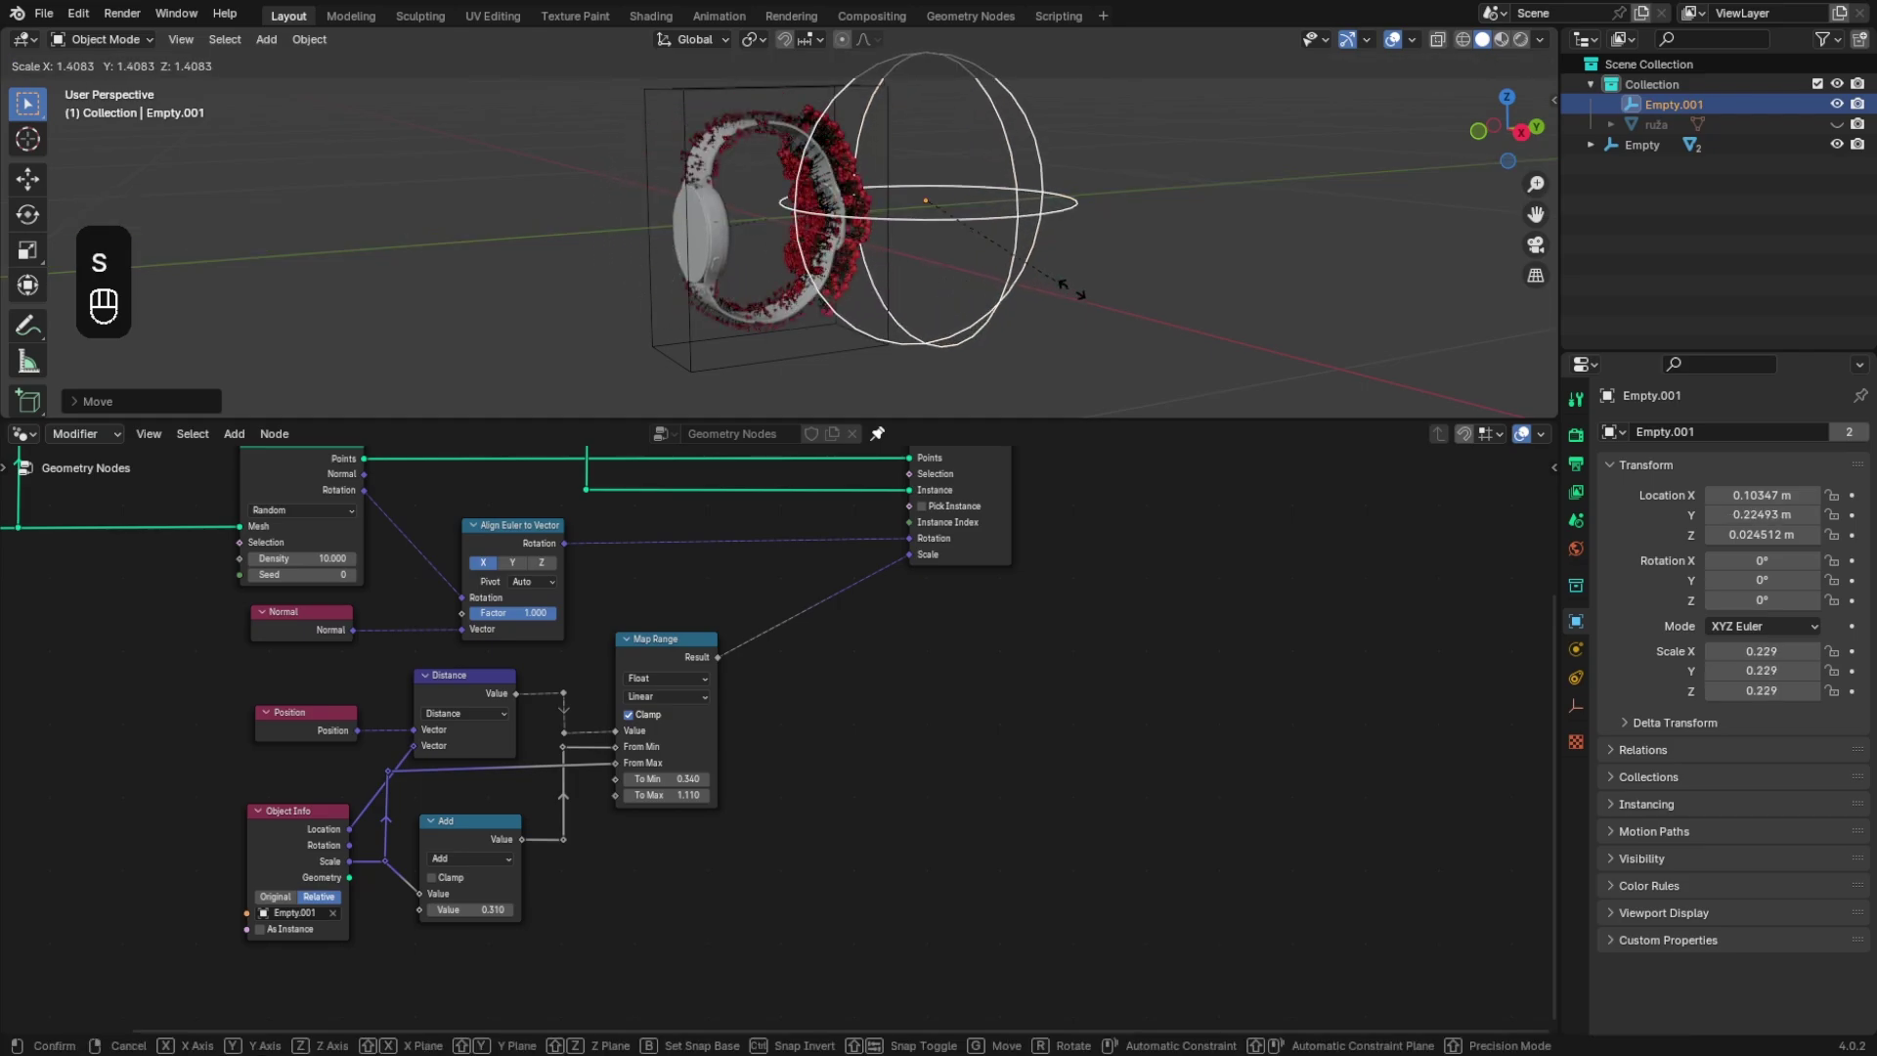
{"action": "right_click", "coordinate": [687, 892]}
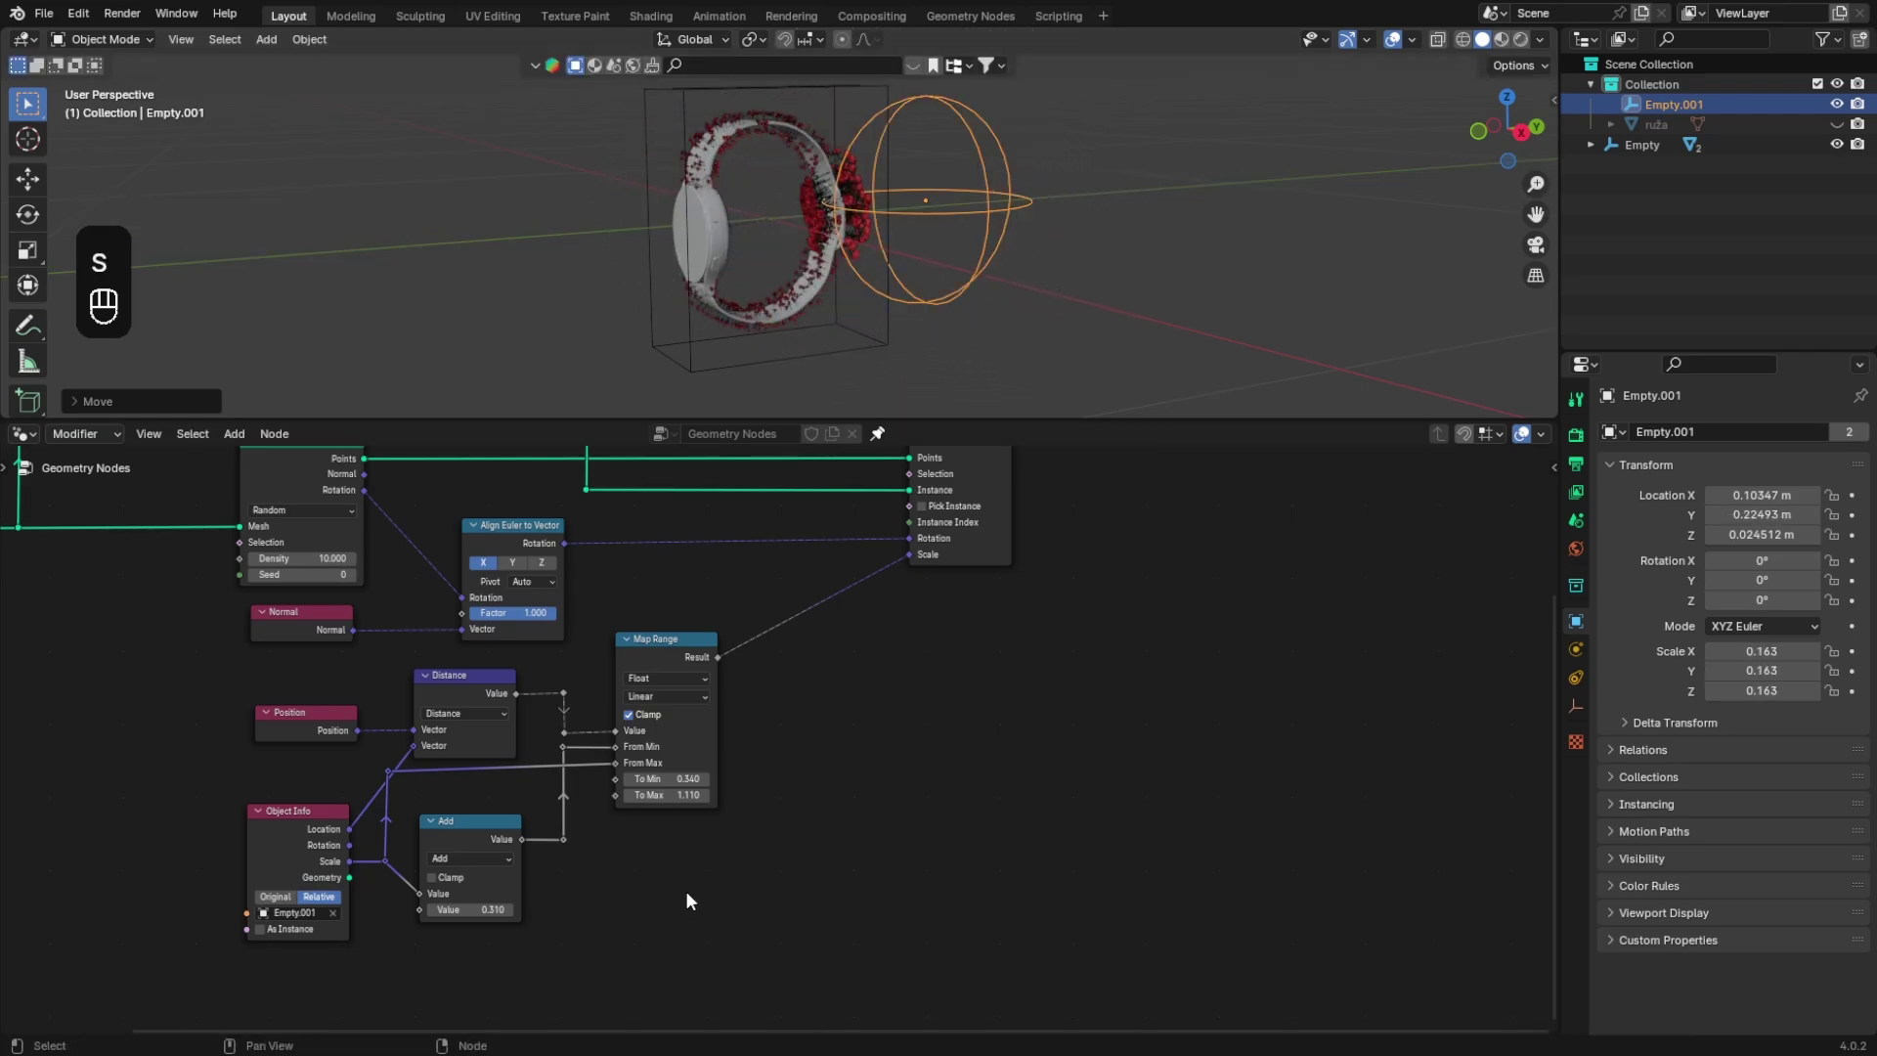
Step: Set Map Range's To Min to -0.010 and scale Empty.001 down to about 0.112
{"action": "left_click_drag", "start_coordinate": [666, 779], "coordinate": [635, 778], "text": "shift"}
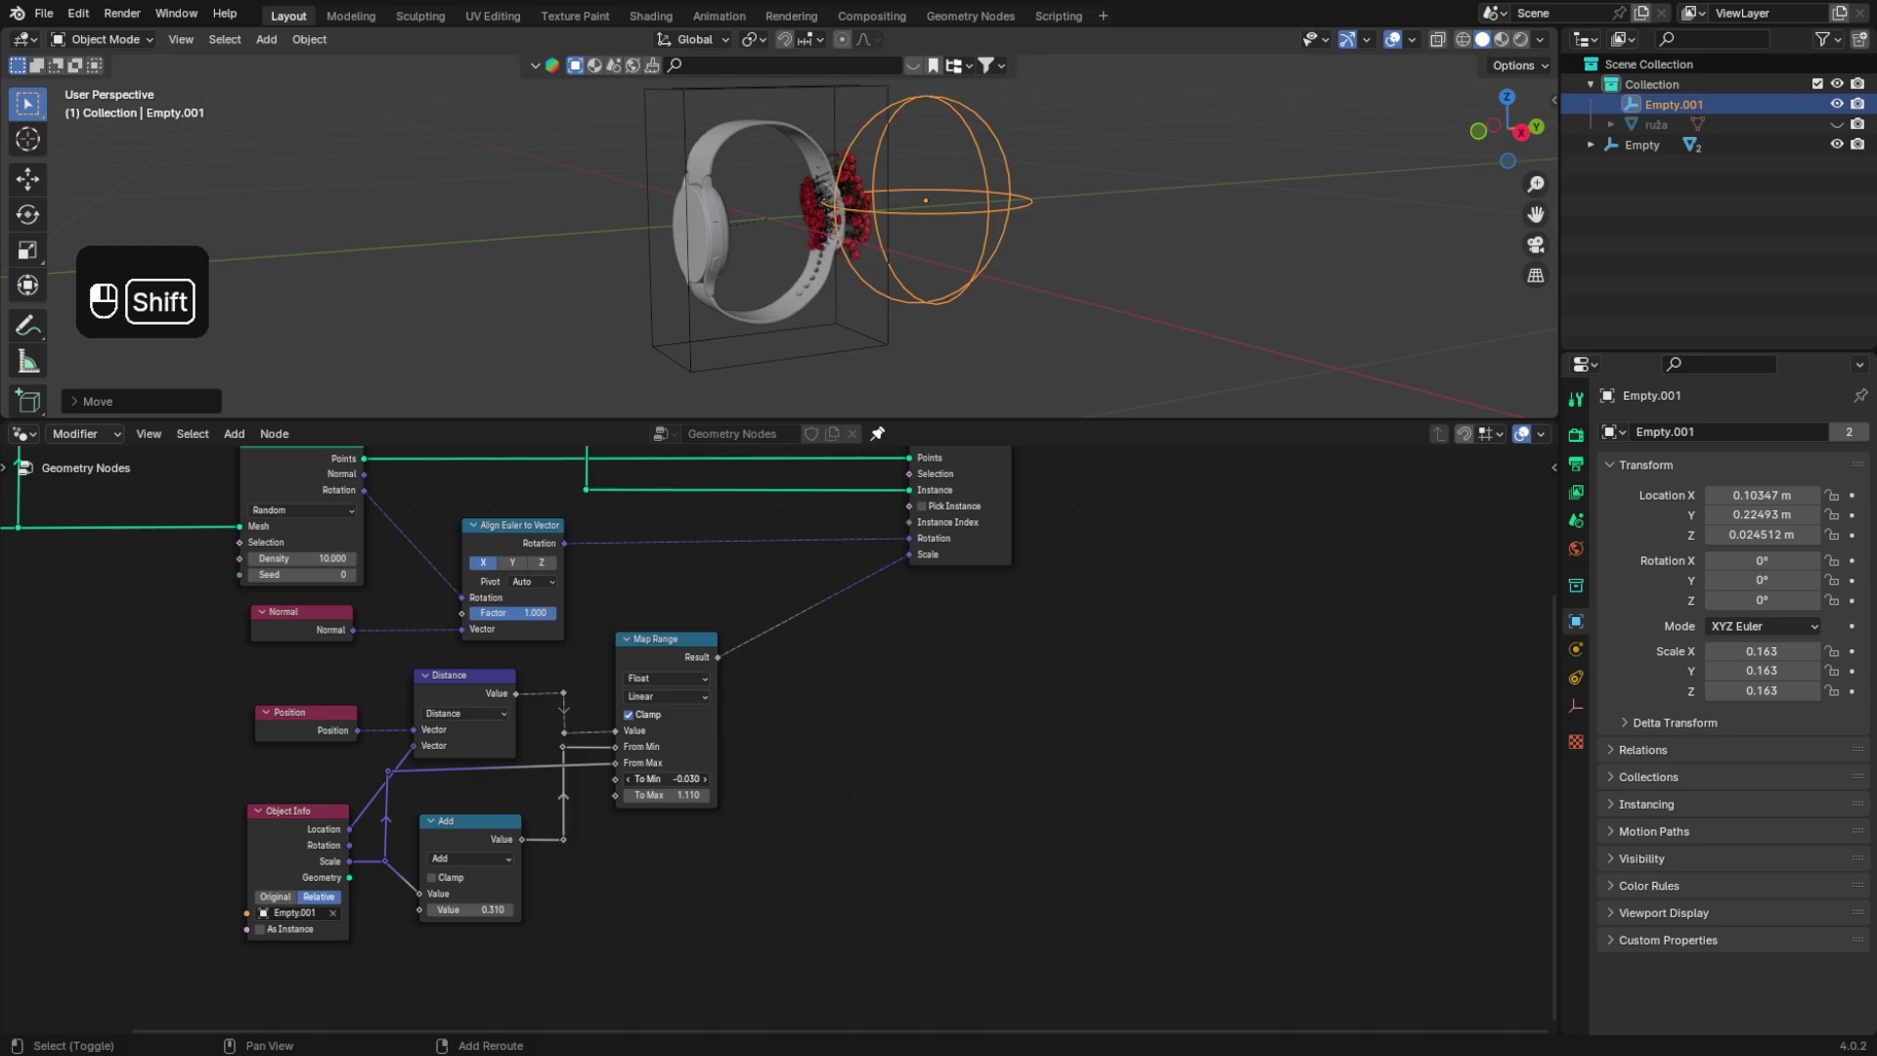
{"action": "left_click_drag", "start_coordinate": [635, 778], "coordinate": [625, 778], "text": "shift"}
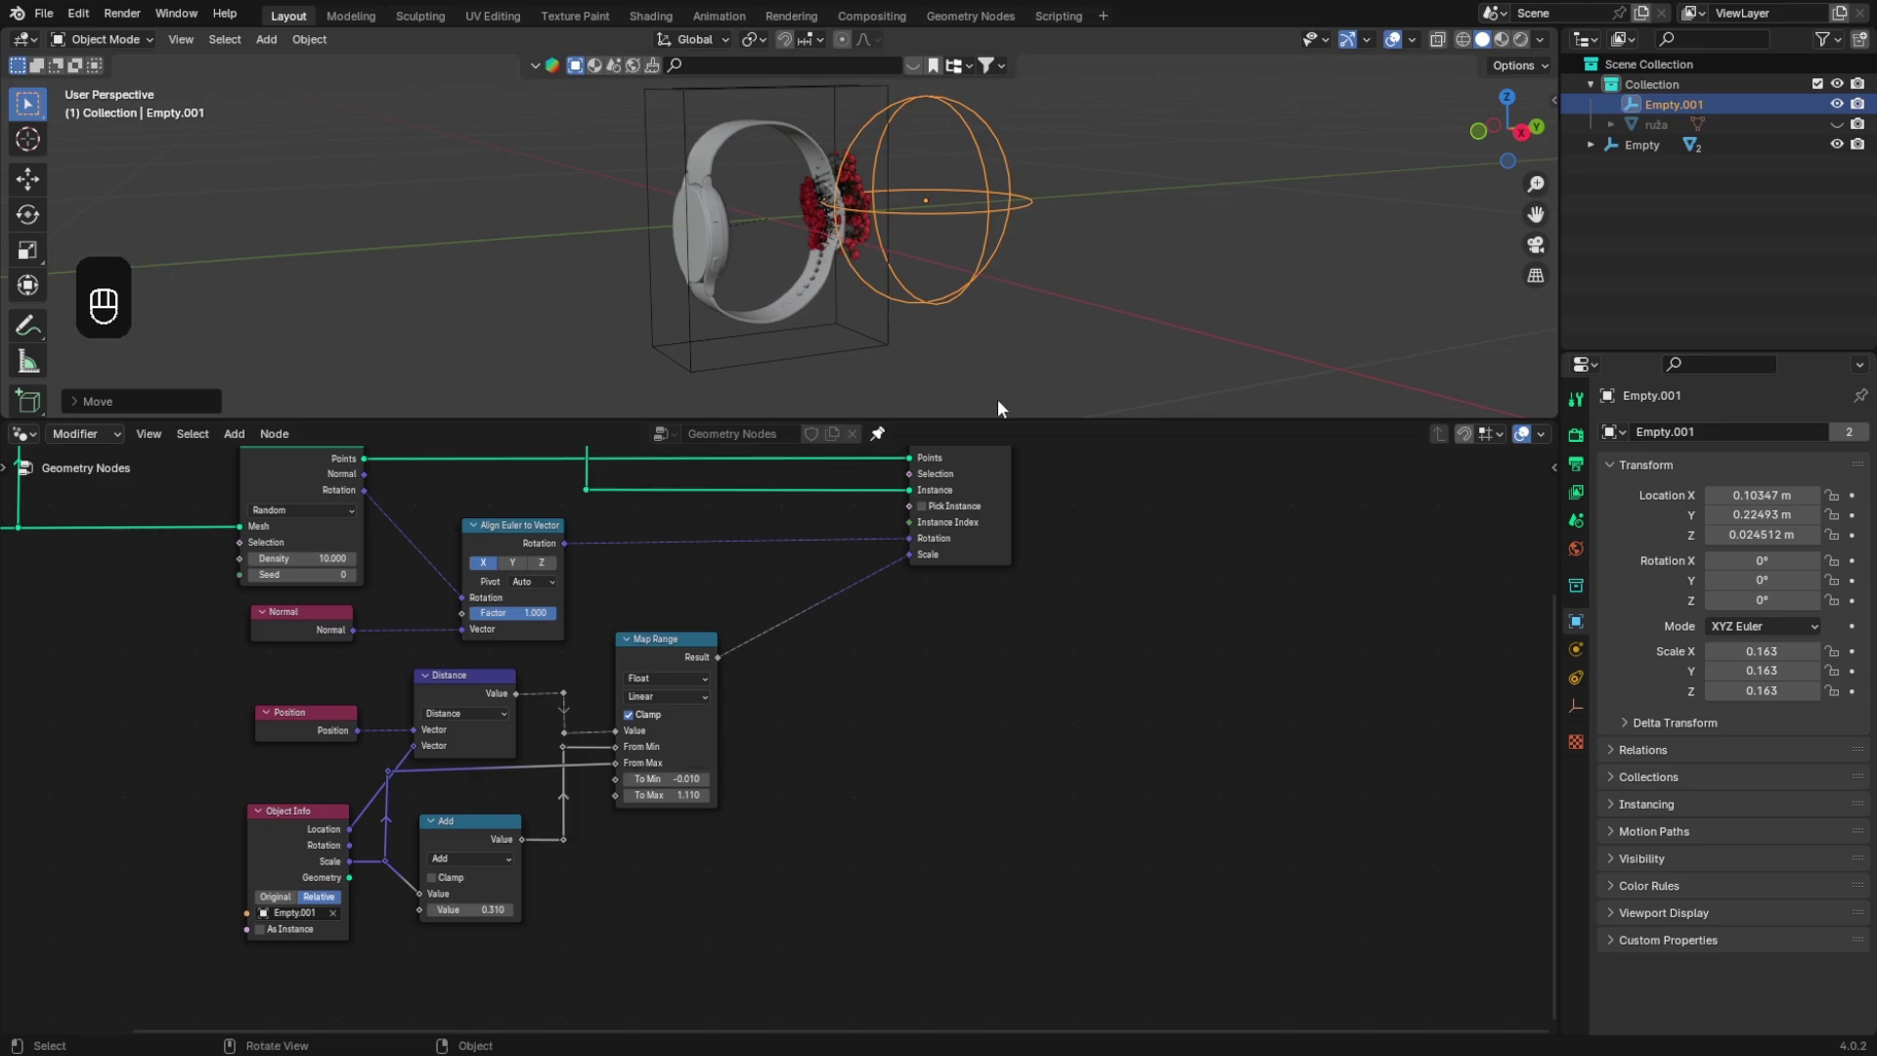
{"action": "key", "text": "s"}
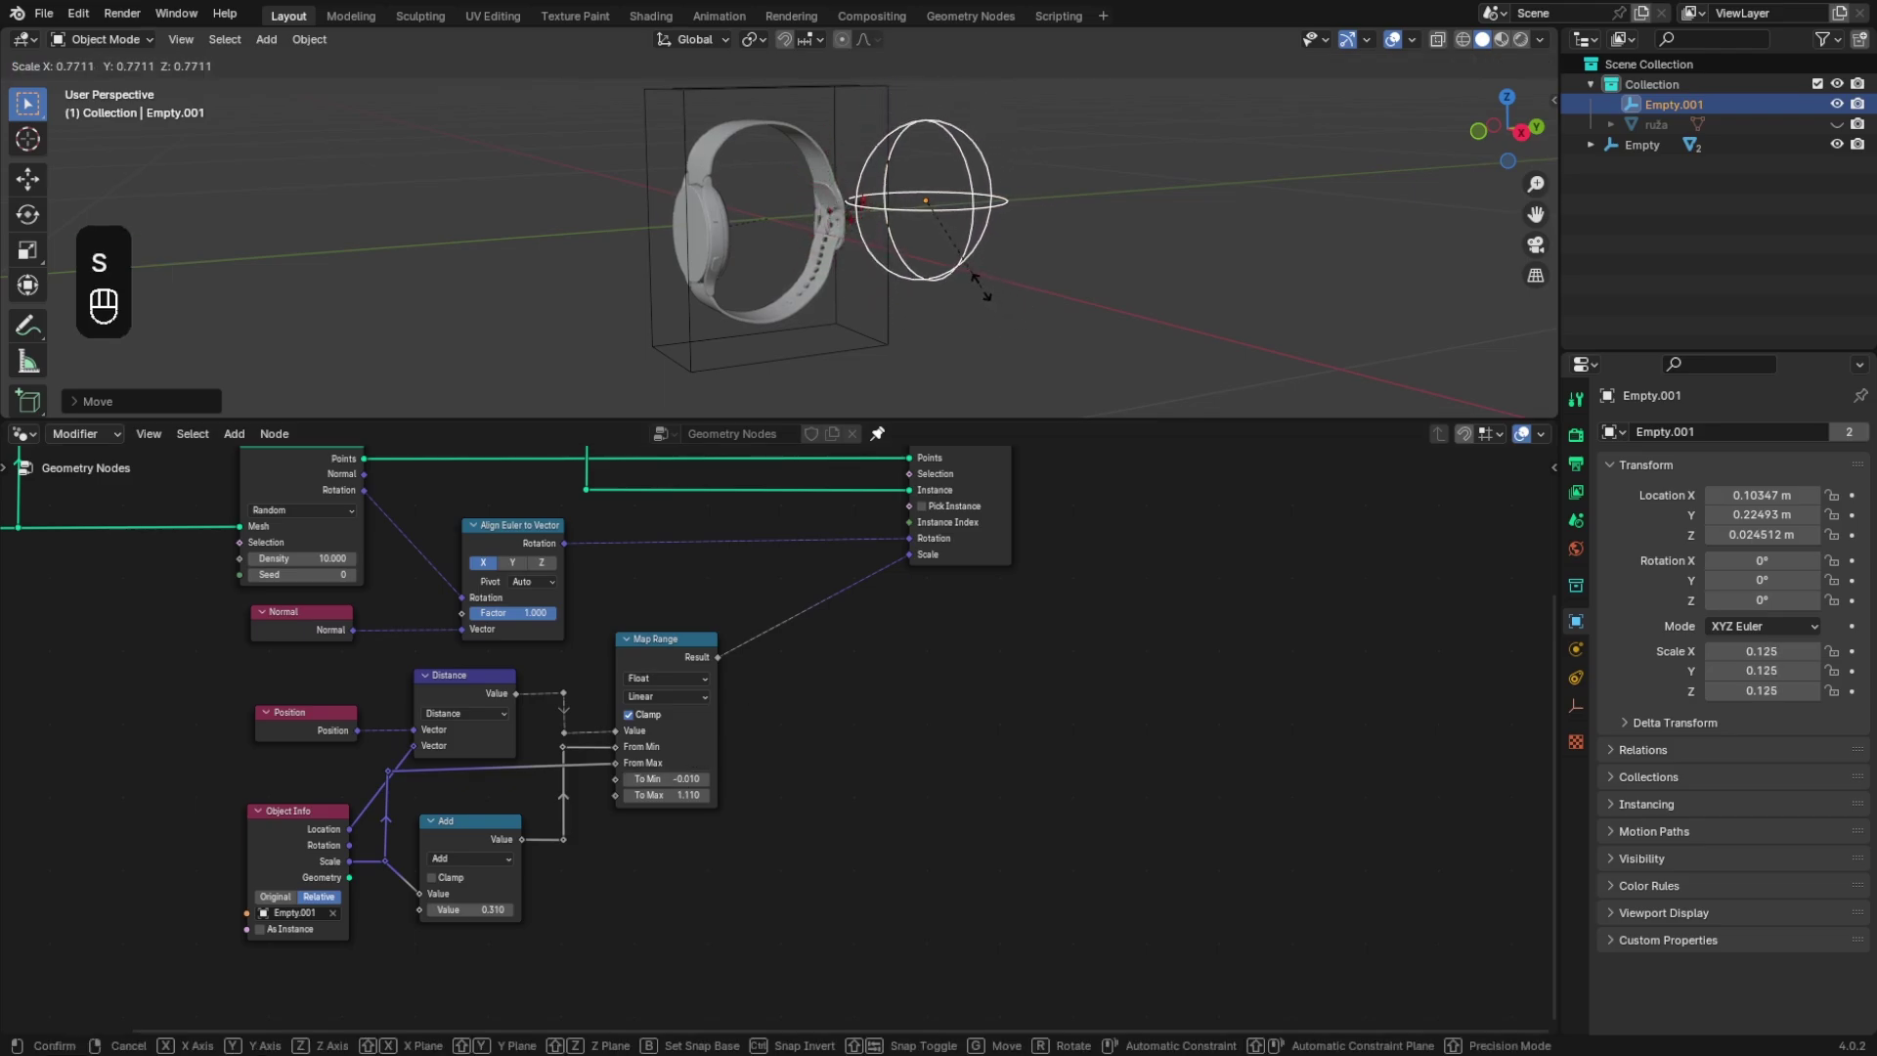
{"action": "left_click", "coordinate": [977, 289]}
{"action": "scroll", "coordinate": [972, 289], "scroll_direction": "up", "scroll_amount": 4}
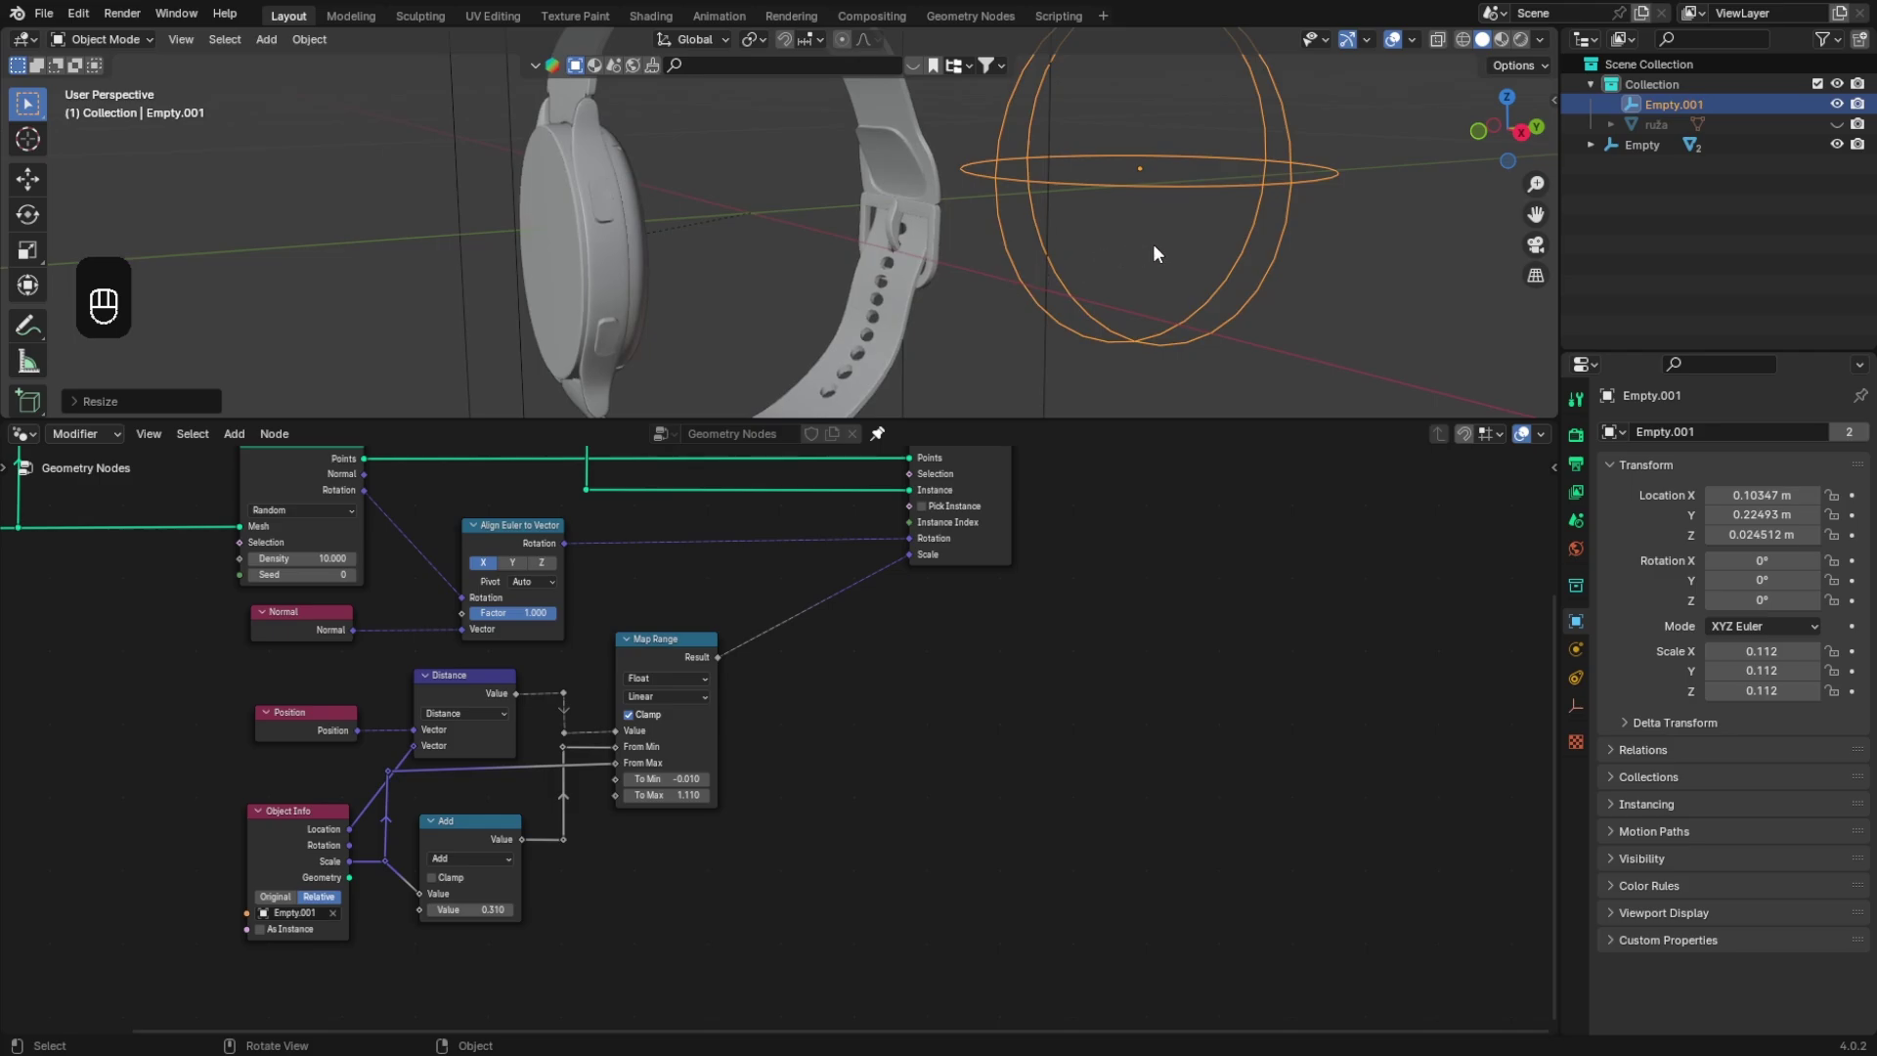
{"action": "key", "text": "s"}
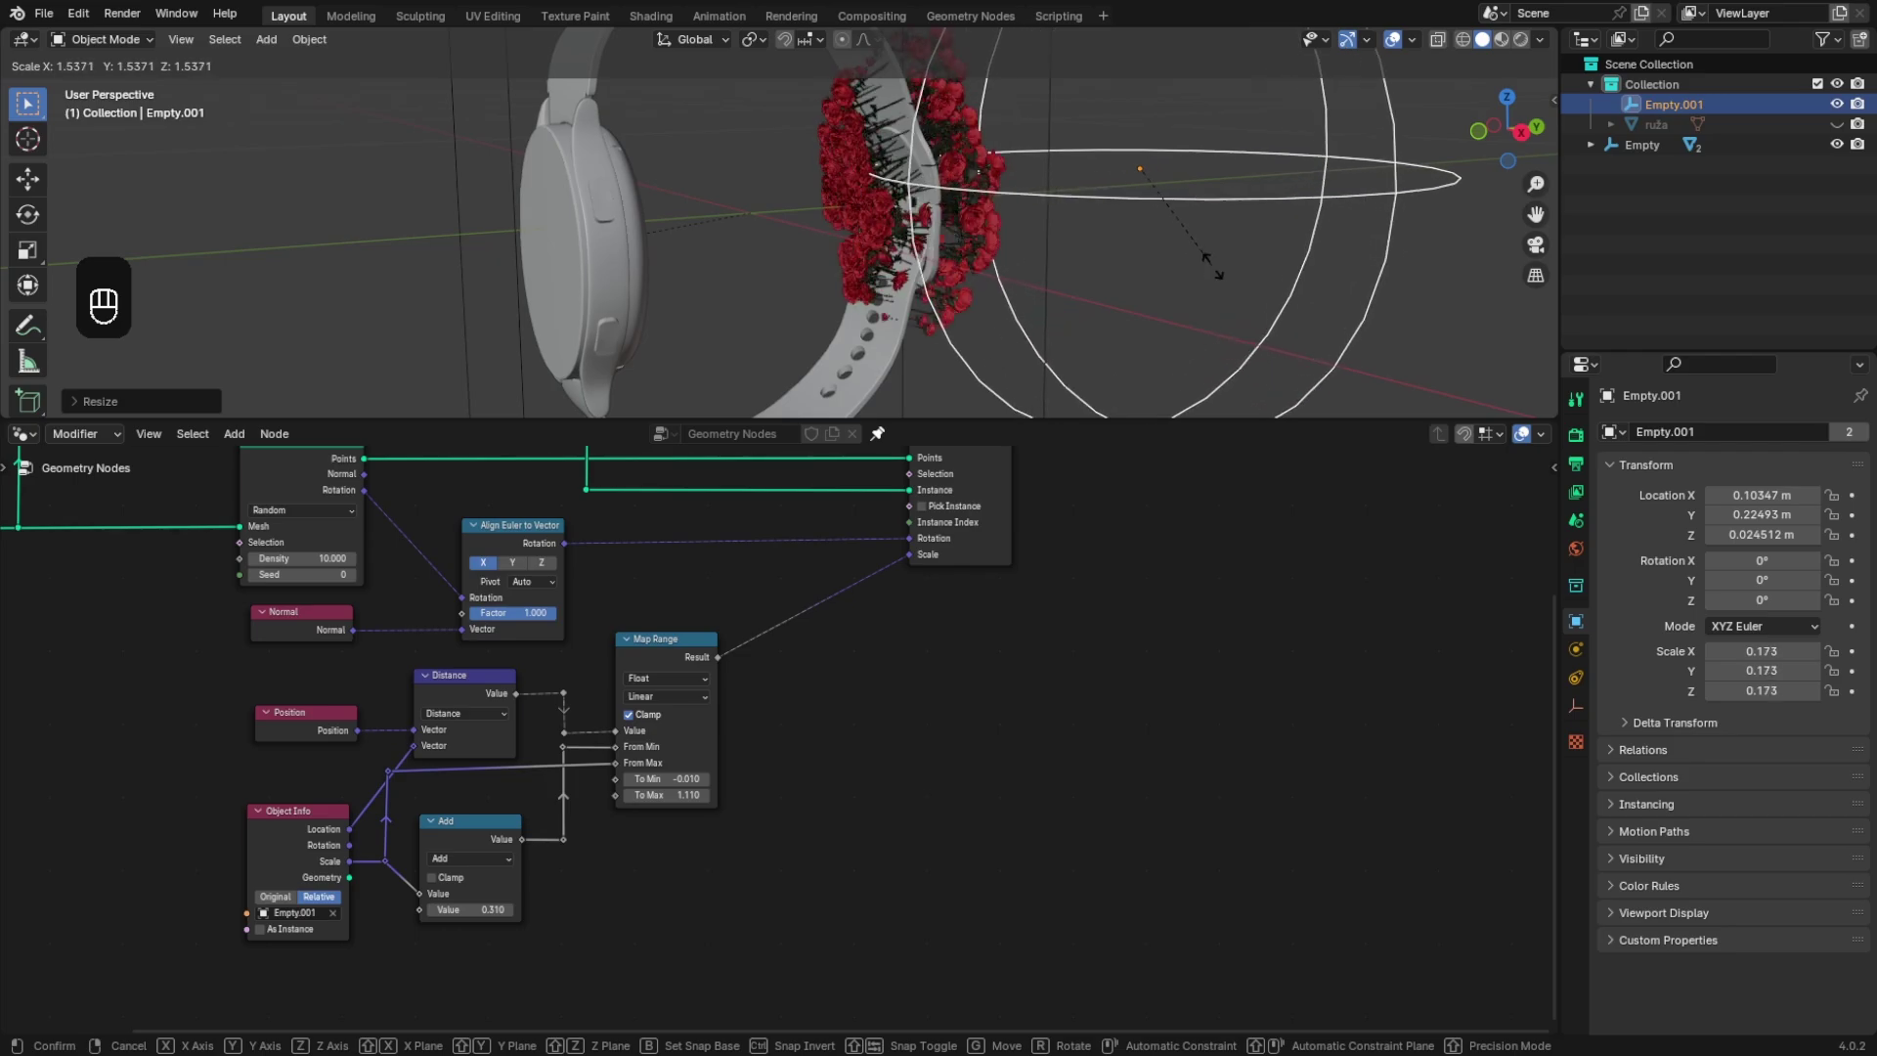
{"action": "right_click", "coordinate": [1283, 299]}
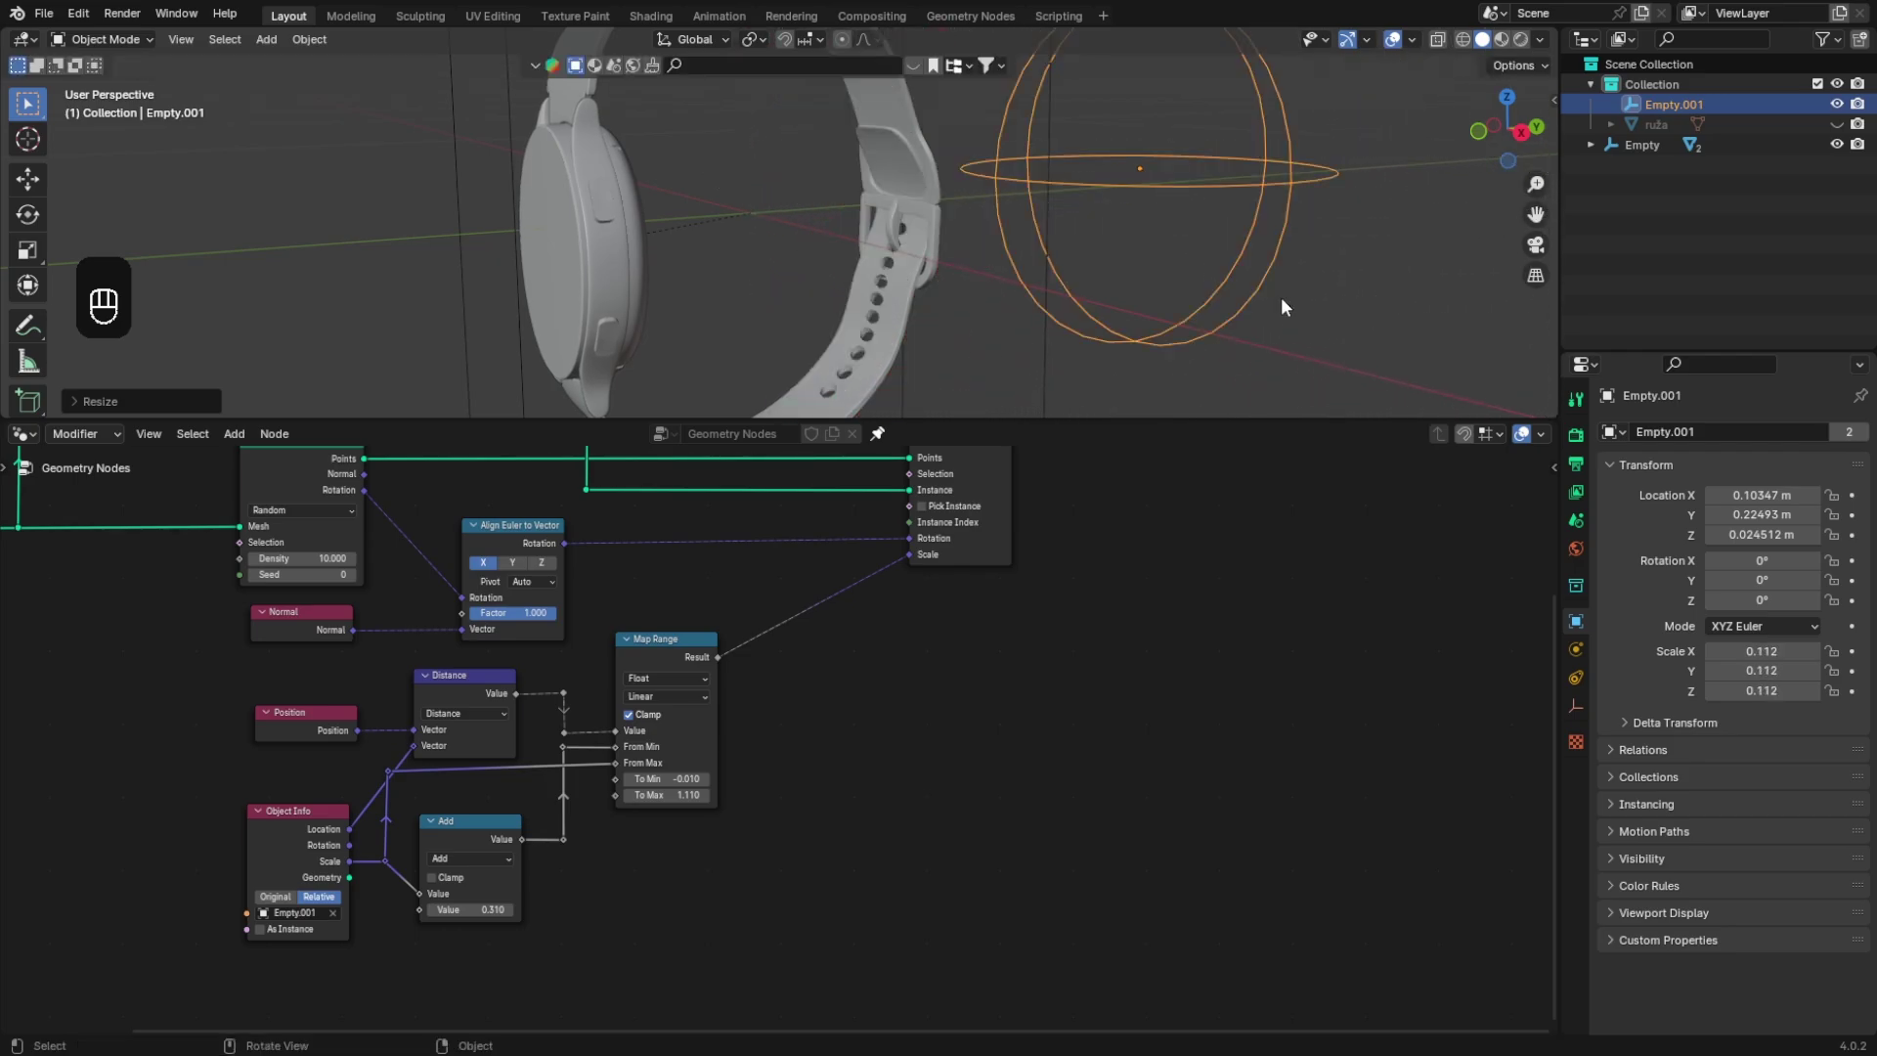
{"action": "scroll", "coordinate": [1219, 299], "scroll_direction": "down", "scroll_amount": 4}
Step: Enlarge Empty.001 to a scale of about 0.452 and inspect the roses from the other side of the watch
{"action": "key", "text": "s"}
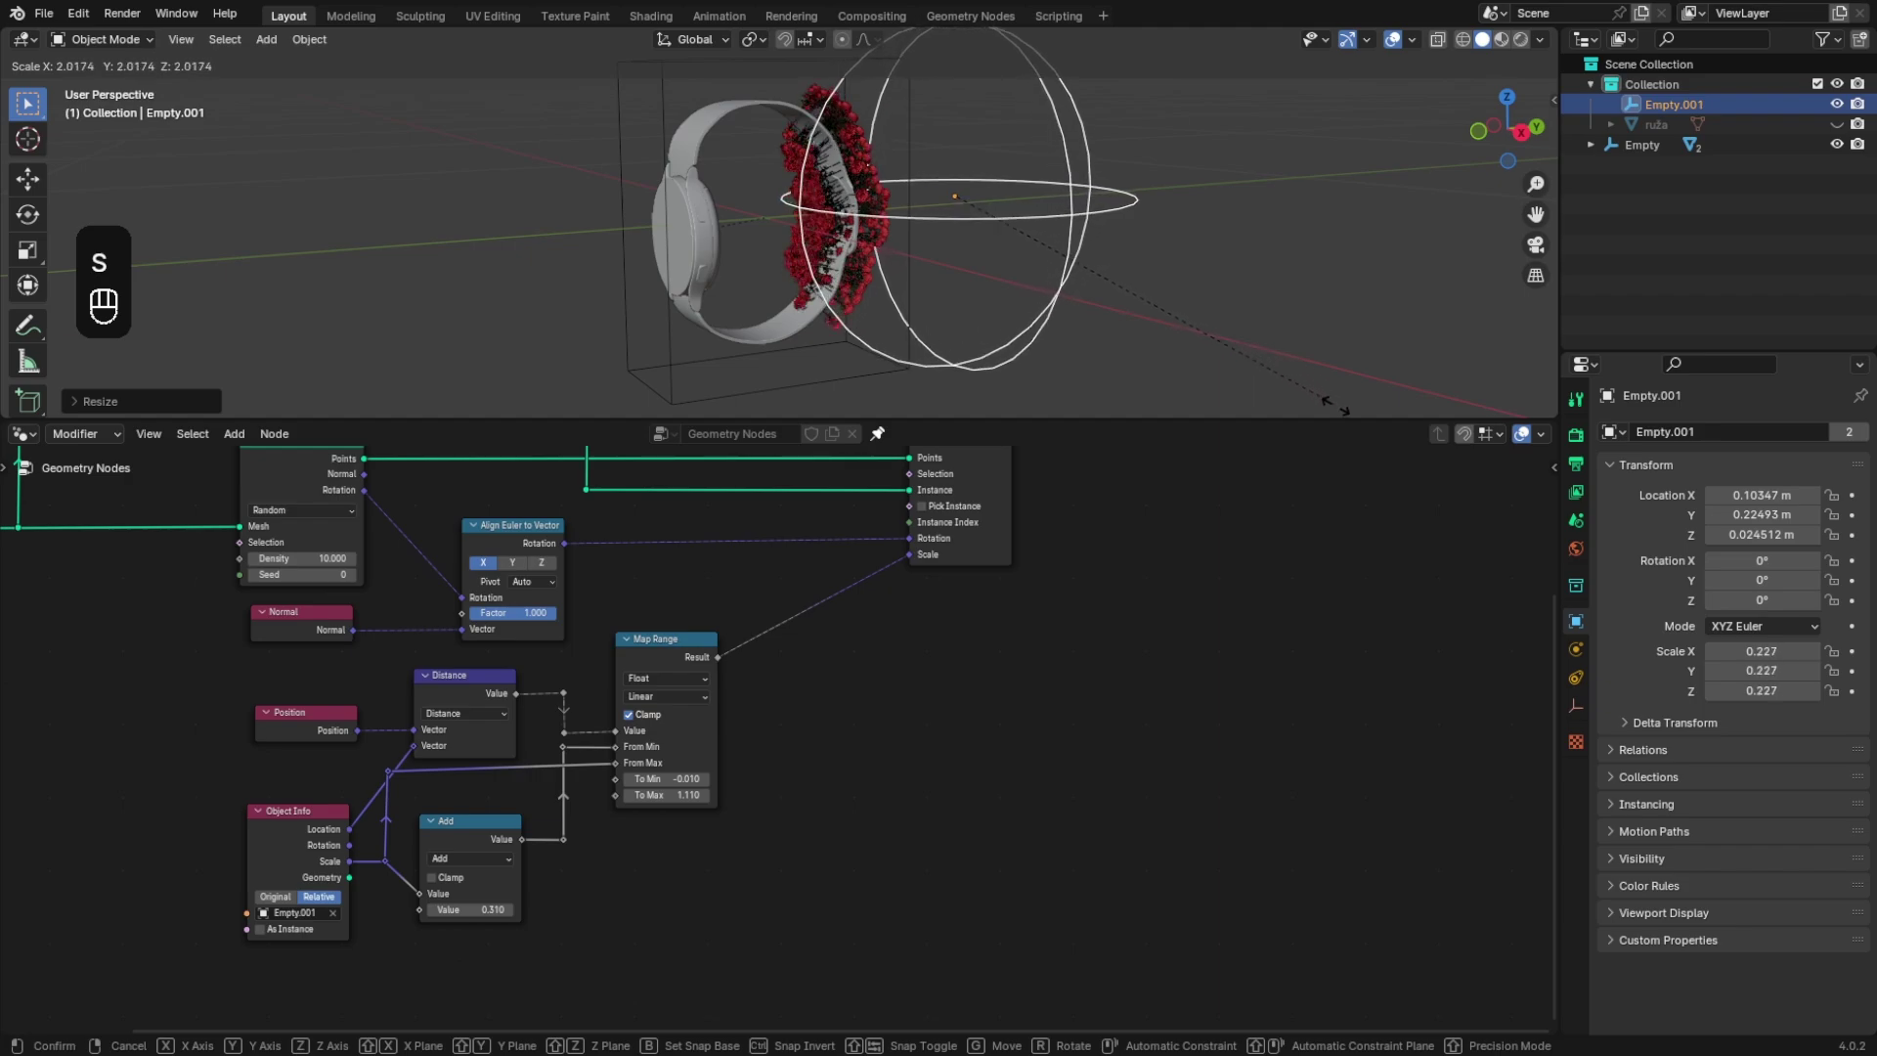
{"action": "left_click", "coordinate": [152, 251]}
{"action": "scroll", "coordinate": [426, 580], "scroll_direction": "down", "scroll_amount": 2}
{"action": "middle_click_drag", "start_coordinate": [509, 313], "coordinate": [642, 444]}
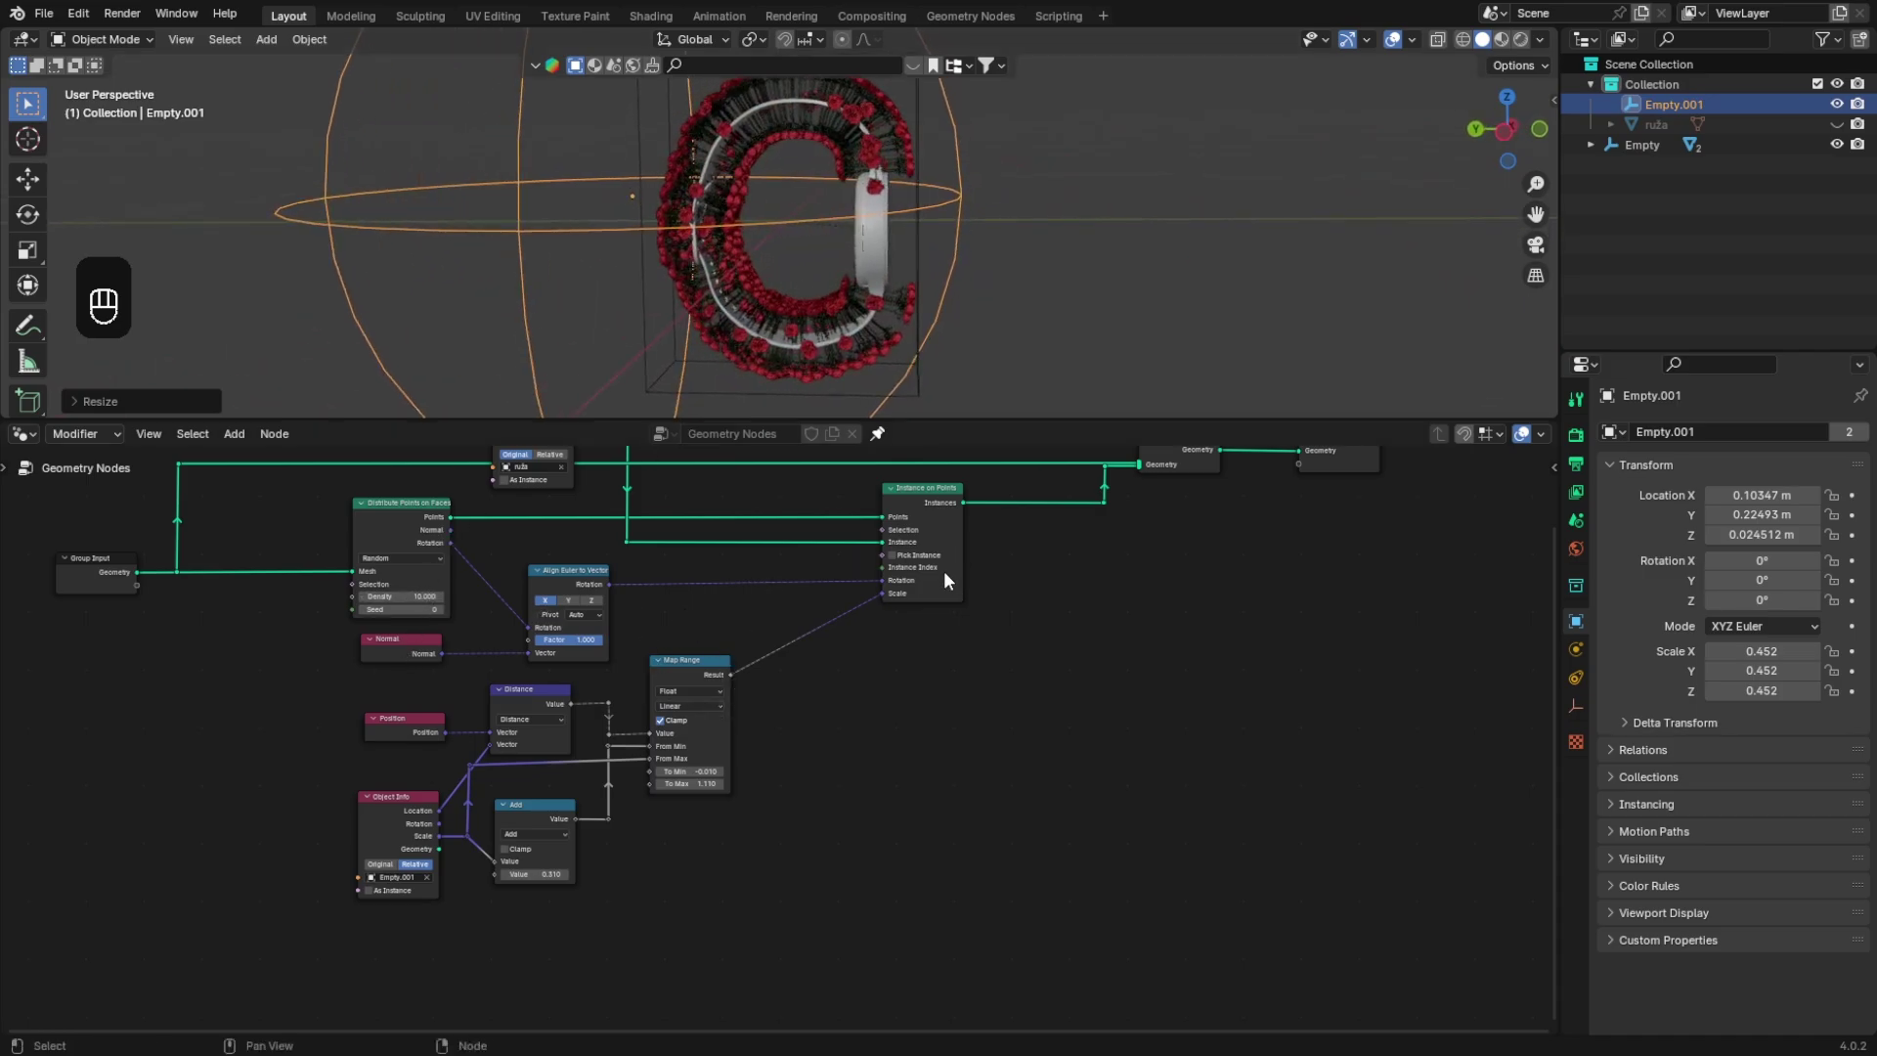
{"action": "middle_click_drag", "start_coordinate": [869, 390], "coordinate": [793, 291]}
Step: Reduce Empty.001 to a scale of about 0.232
{"action": "key", "text": "s"}
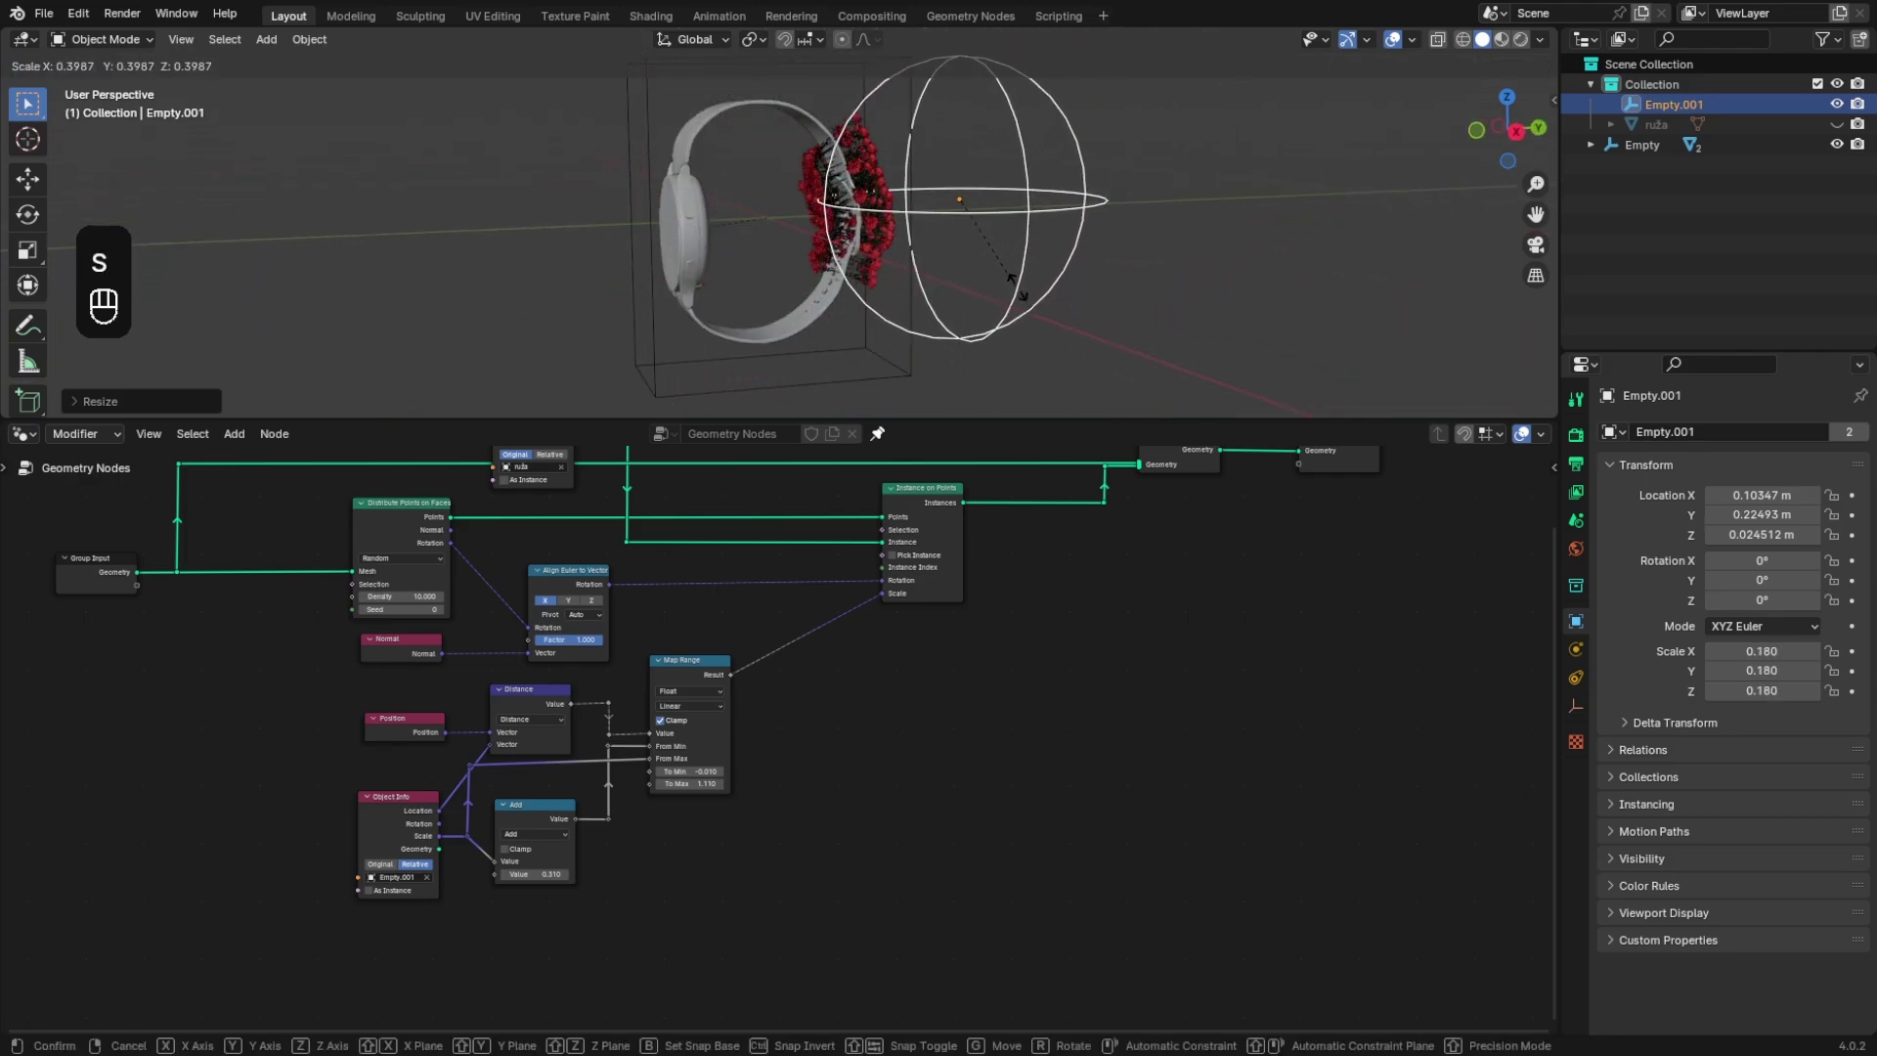
{"action": "right_click", "coordinate": [1090, 305]}
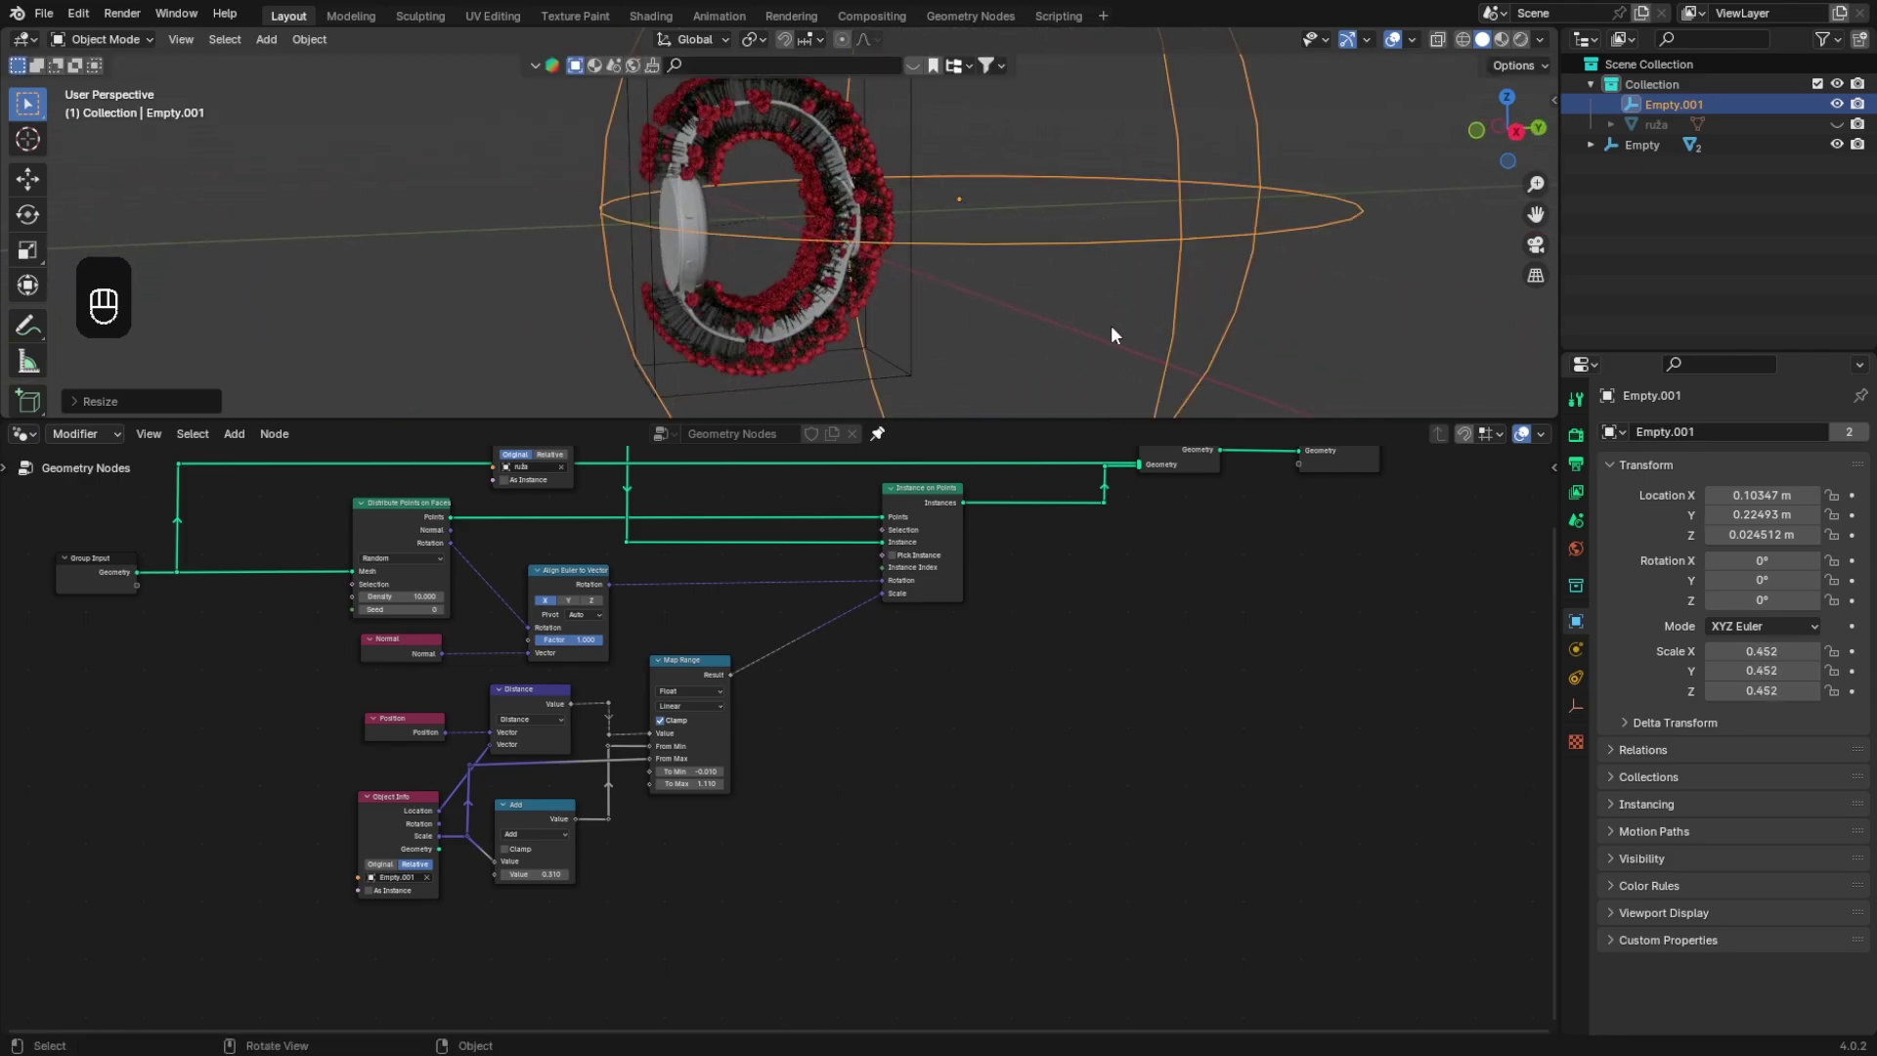
{"action": "key", "text": "s"}
{"action": "left_click", "coordinate": [1031, 274]}
Step: Shift the Instance on Points, Join Geometry and Group Output nodes farther from Map Range to make room for another node
{"action": "middle_click_drag", "start_coordinate": [931, 795], "coordinate": [881, 795]}
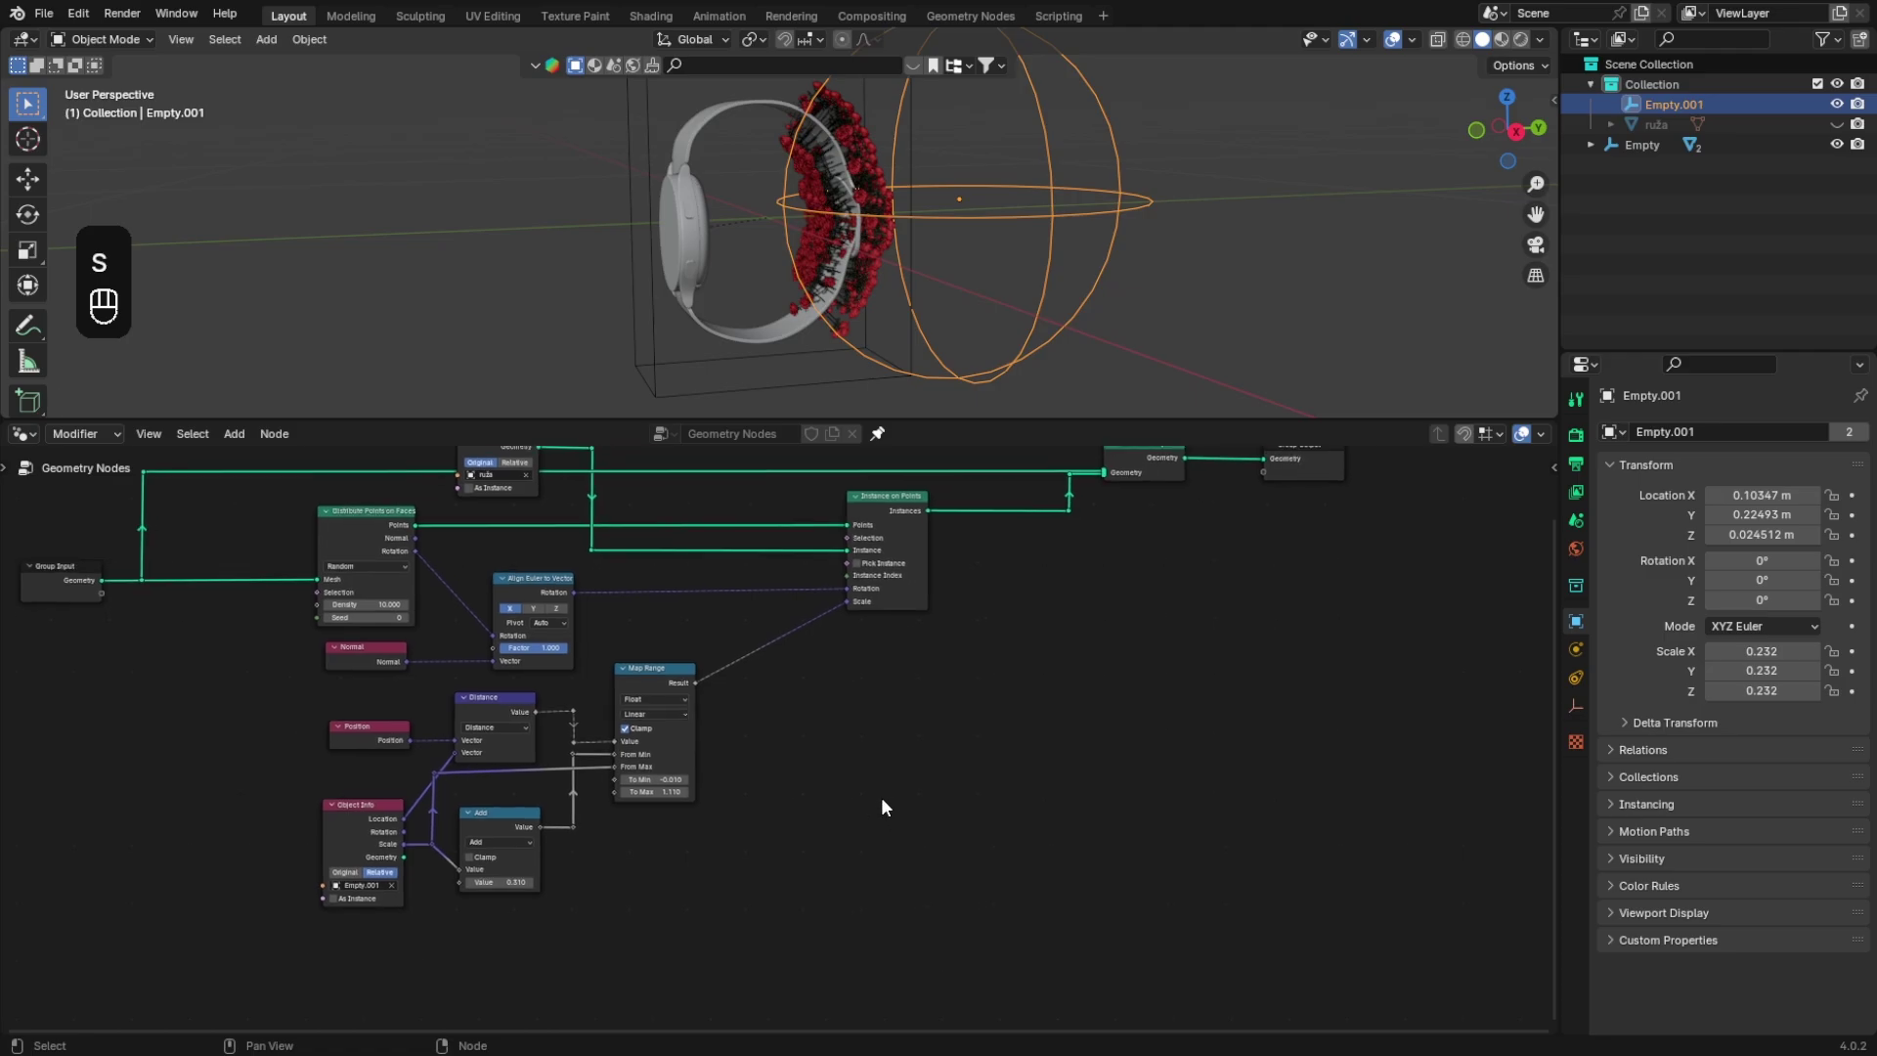
{"action": "key", "text": "shift+a"}
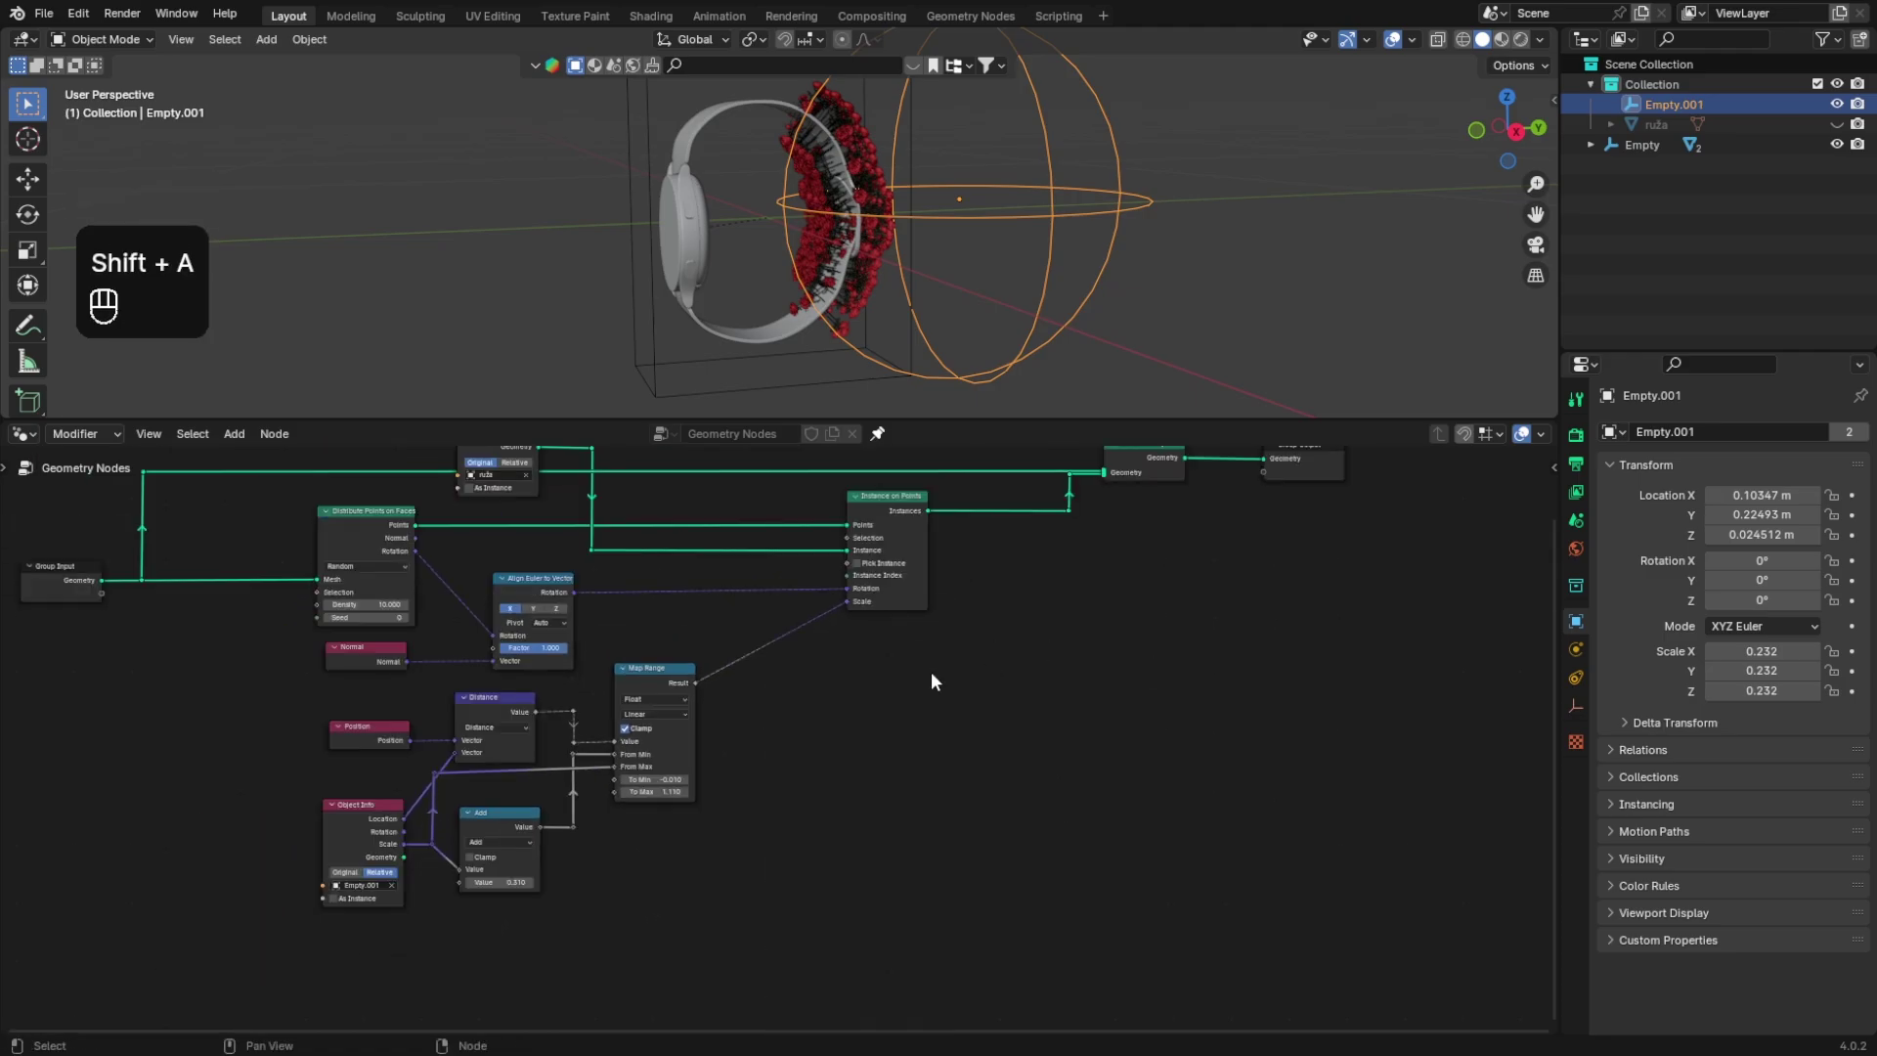
{"action": "scroll", "coordinate": [897, 733], "scroll_direction": "down", "scroll_amount": 2}
{"action": "left_click_drag", "start_coordinate": [853, 748], "coordinate": [1222, 492]}
{"action": "key", "text": "g"}
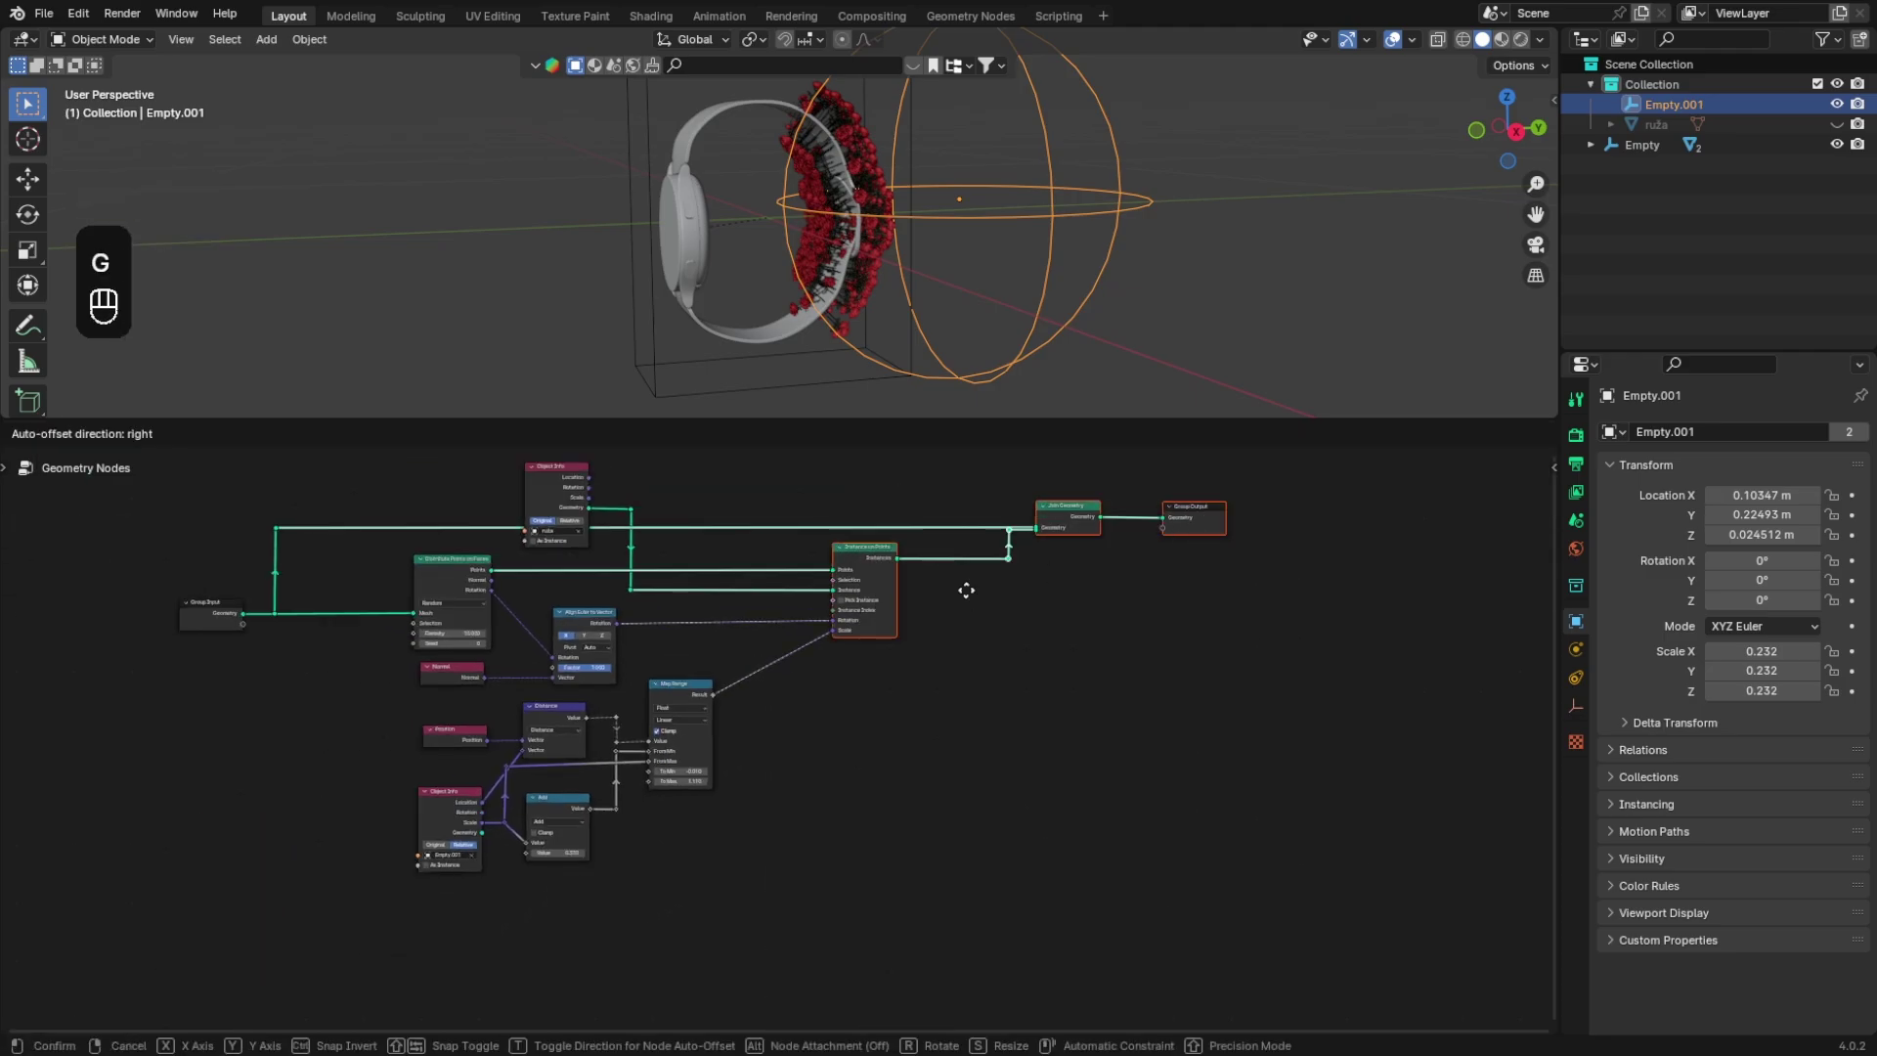
{"action": "left_click", "coordinate": [1071, 590]}
Step: Insert a Color Ramp node on the link between Map Range's Result and the Scale of Instance on Points
{"action": "key", "text": "shift+a"}
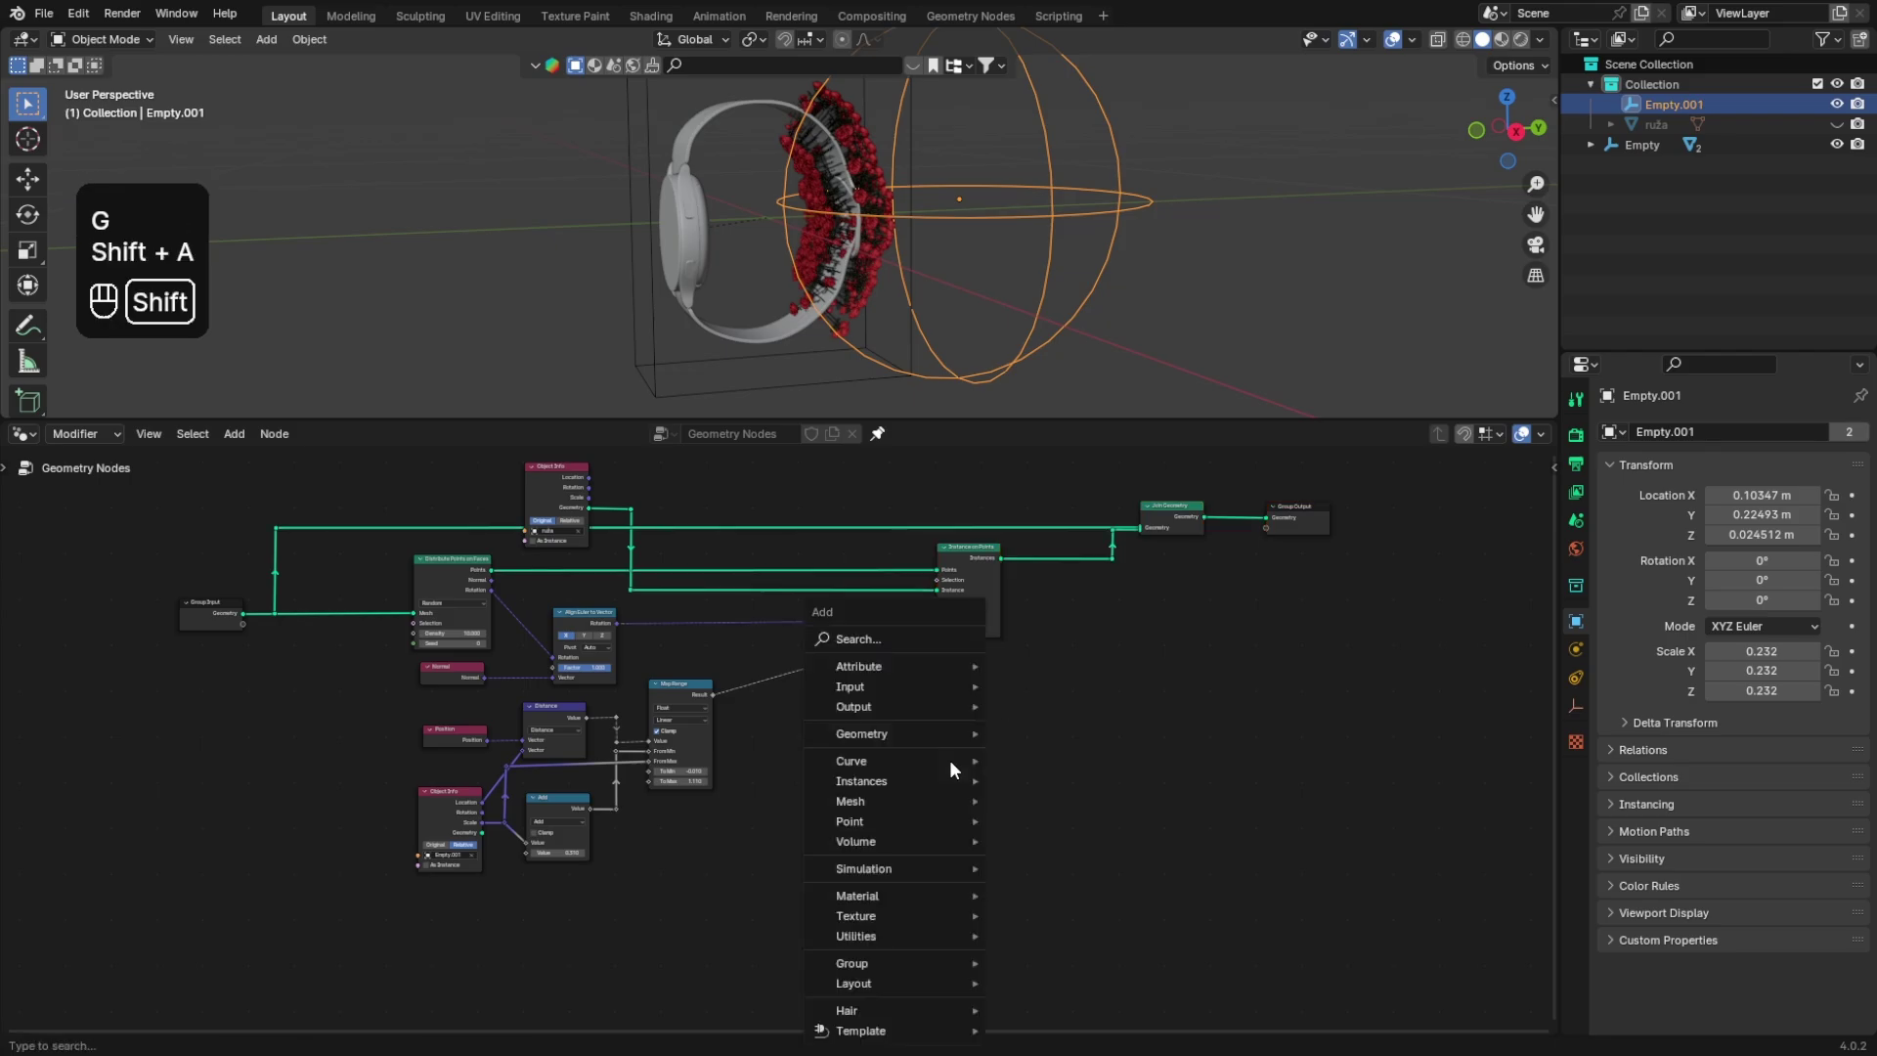
{"action": "left_click", "coordinate": [922, 640]}
{"action": "type", "text": "c"}
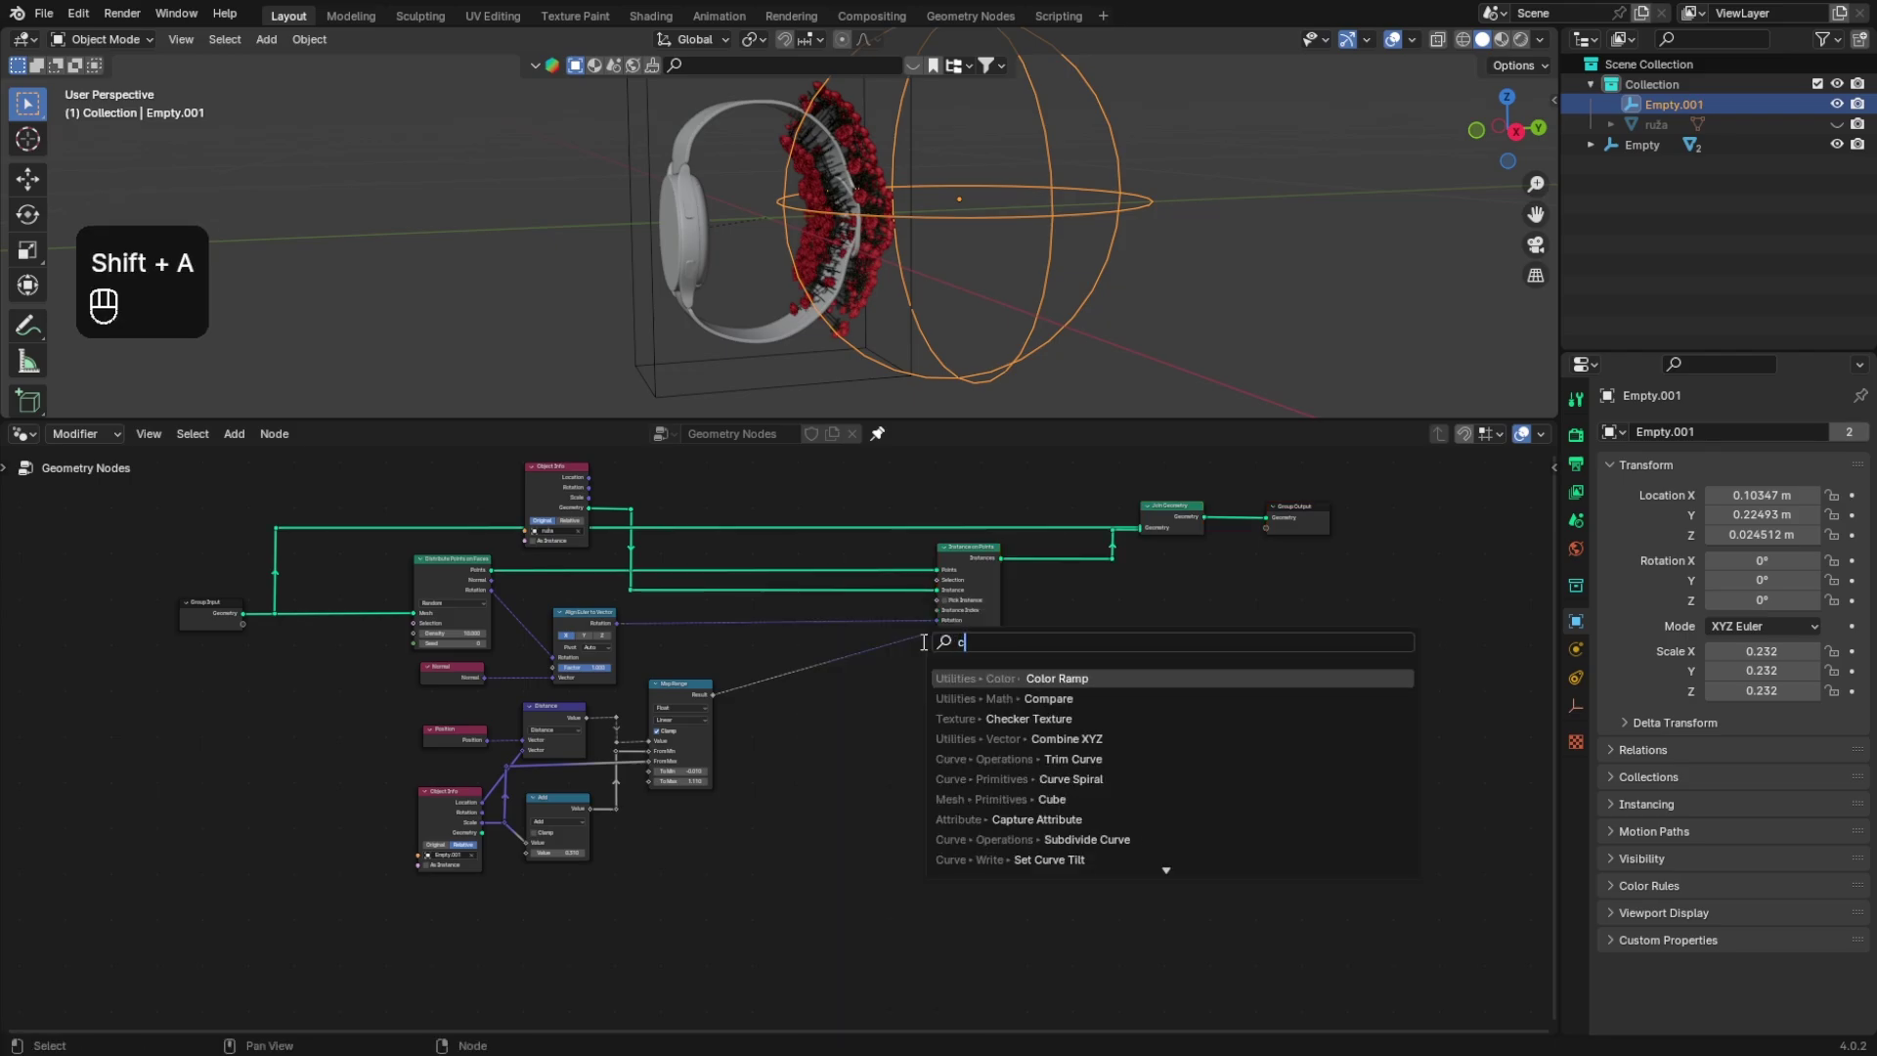
{"action": "type", "text": "r"}
{"action": "key", "text": "Return"}
{"action": "left_click", "coordinate": [770, 649]}
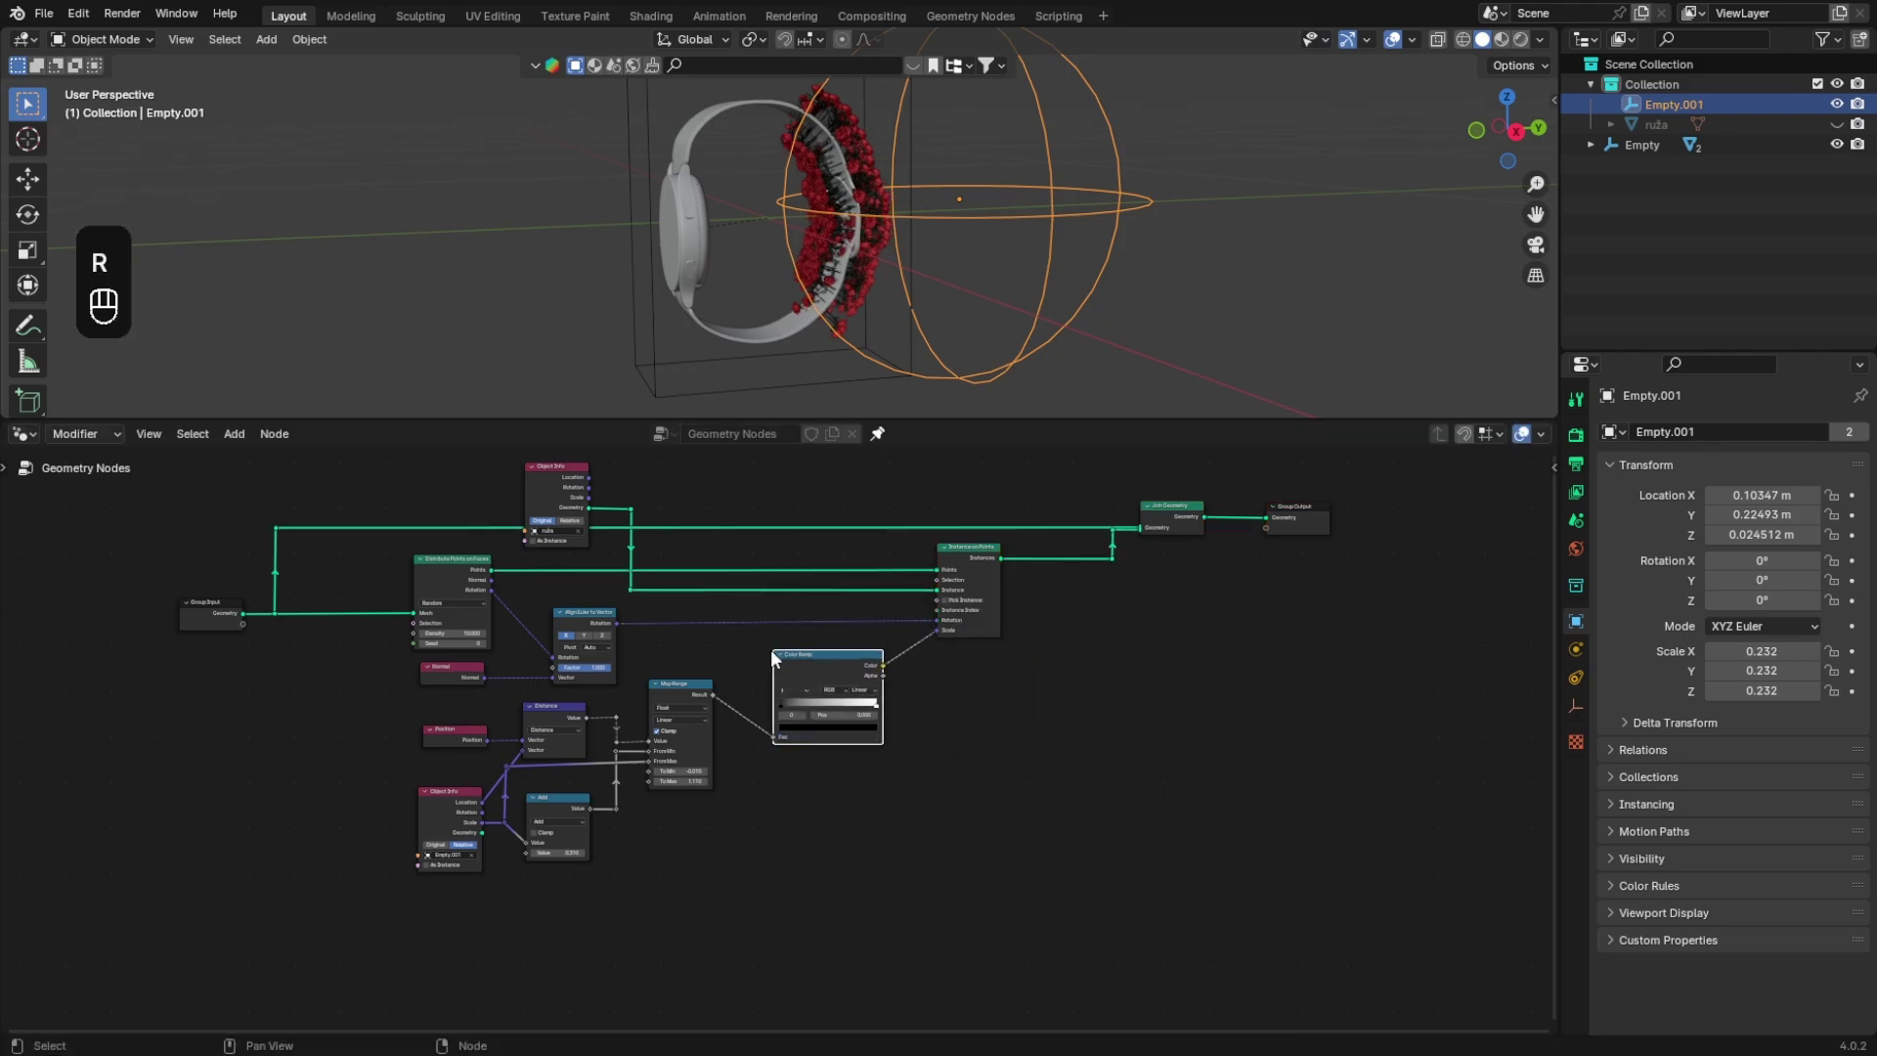
Step: Flip the Color Ramp, and set Map Range's To Min to 1.030 and To Max to -0.030
{"action": "scroll", "coordinate": [851, 746], "scroll_direction": "up", "scroll_amount": 2}
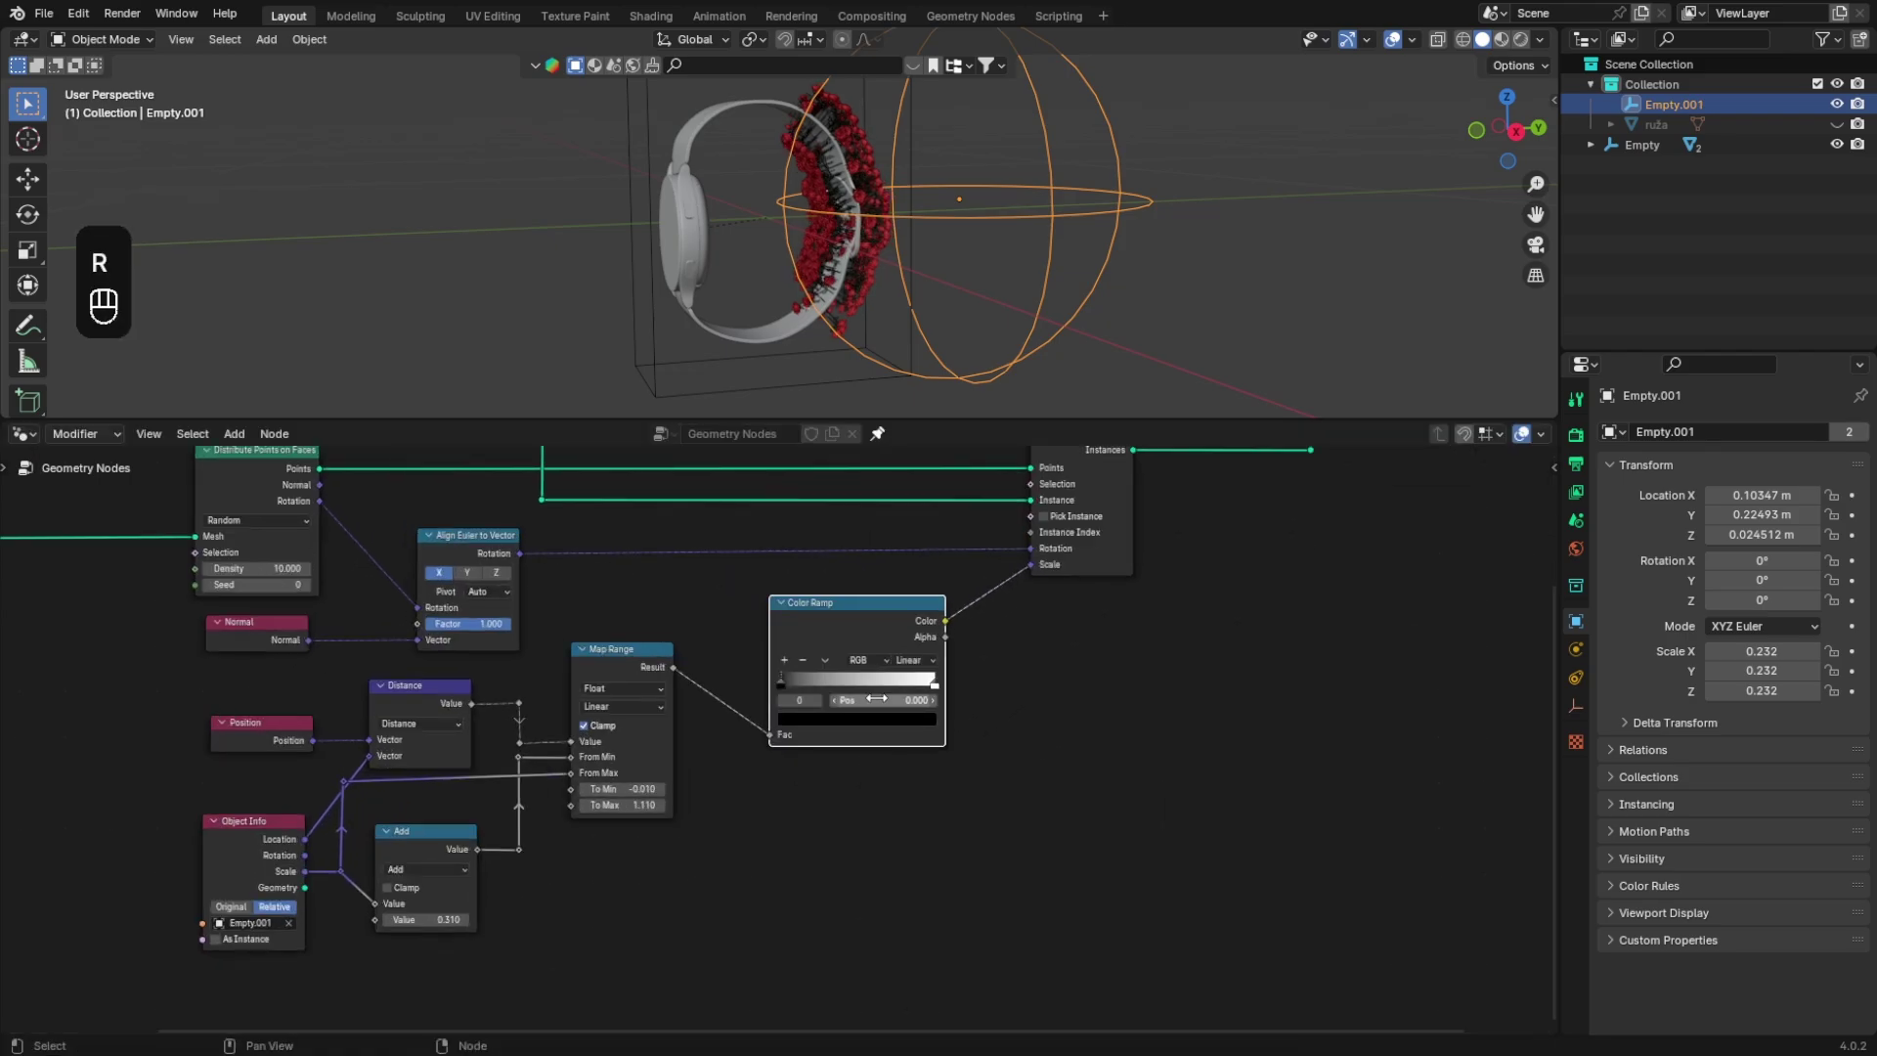
{"action": "left_click", "coordinate": [824, 658]}
{"action": "left_click", "coordinate": [837, 676]}
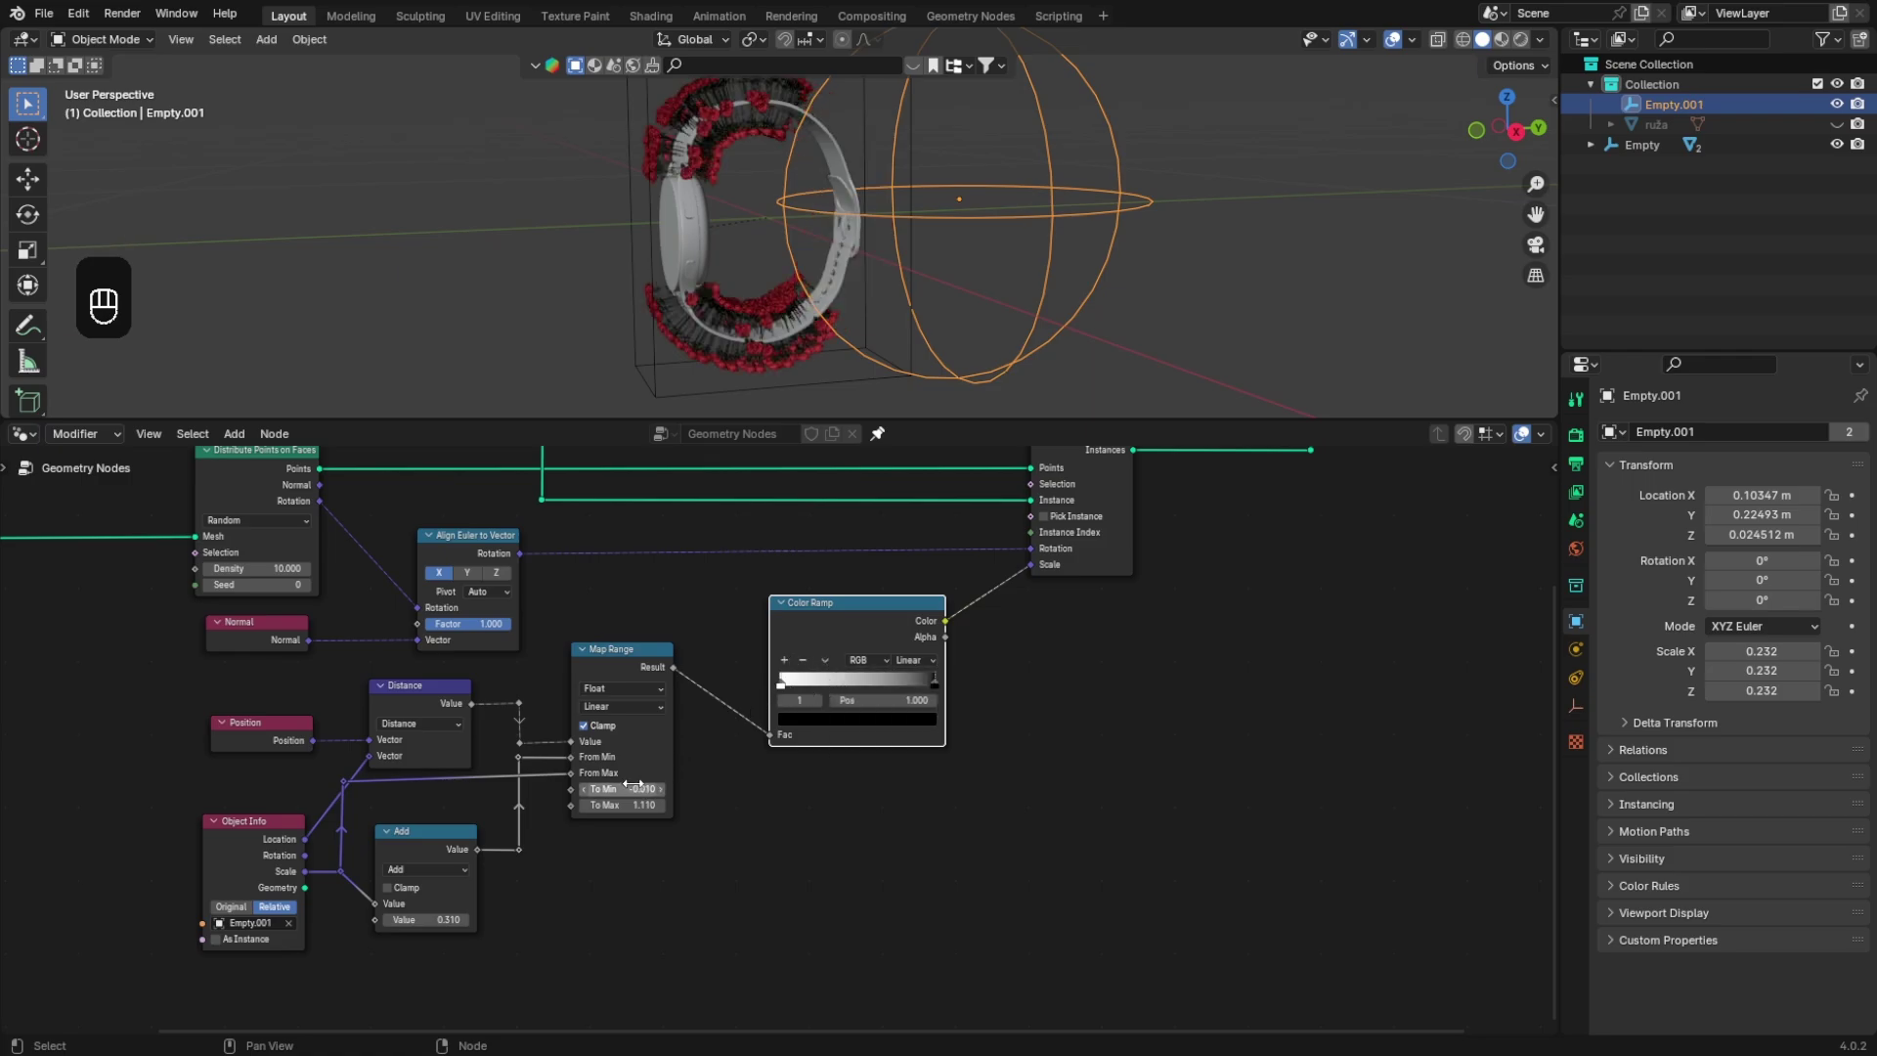
{"action": "mouse_move", "coordinate": [634, 787]}
{"action": "left_mouse_down", "text": "shift"}
{"action": "mouse_move", "coordinate": [674, 788]}
{"action": "mouse_move", "coordinate": [562, 802]}
{"action": "mouse_move", "coordinate": [671, 788]}
{"action": "mouse_move", "coordinate": [614, 804]}
{"action": "left_mouse_up", "text": "shift"}
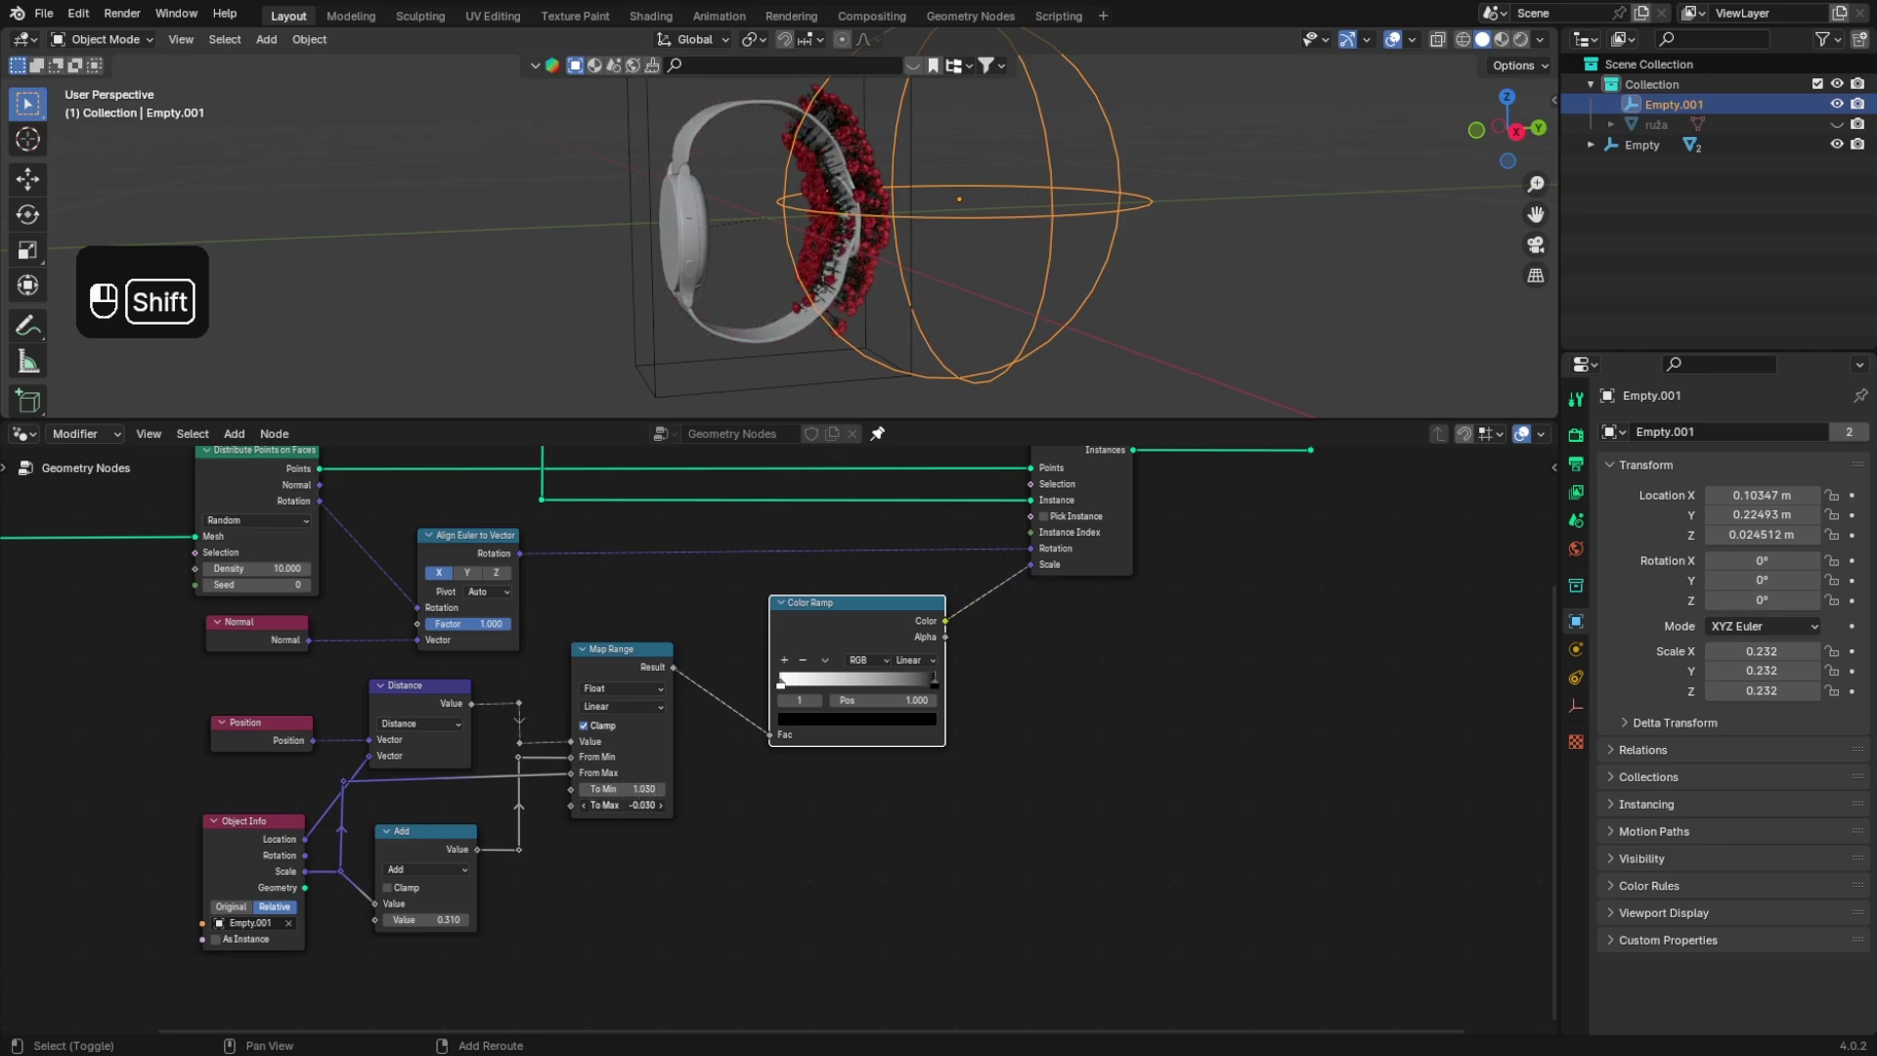
Step: Rescale Empty.001 to about 0.190 while checking the roses around the buckle up close
{"action": "key", "text": "s"}
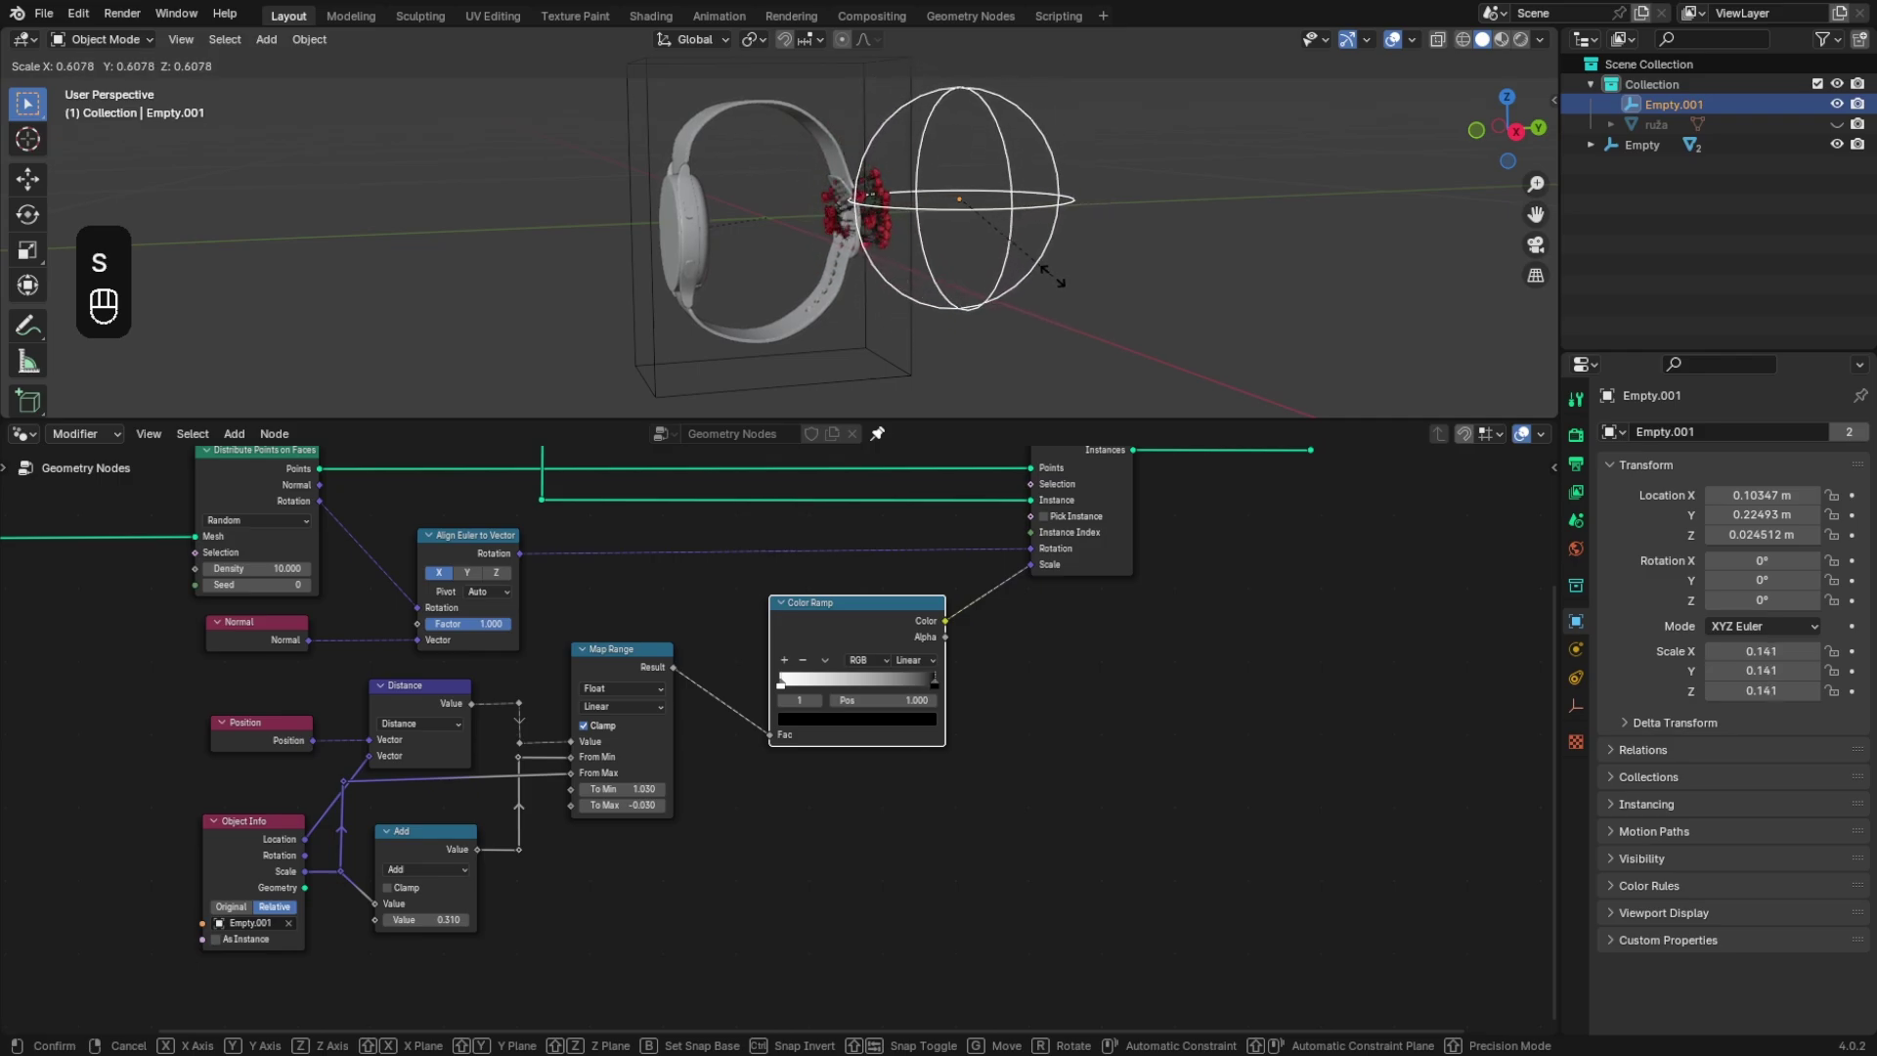
{"action": "left_click", "coordinate": [1050, 274]}
{"action": "scroll", "coordinate": [1045, 284], "scroll_direction": "up", "scroll_amount": 4}
{"action": "key", "text": "s"}
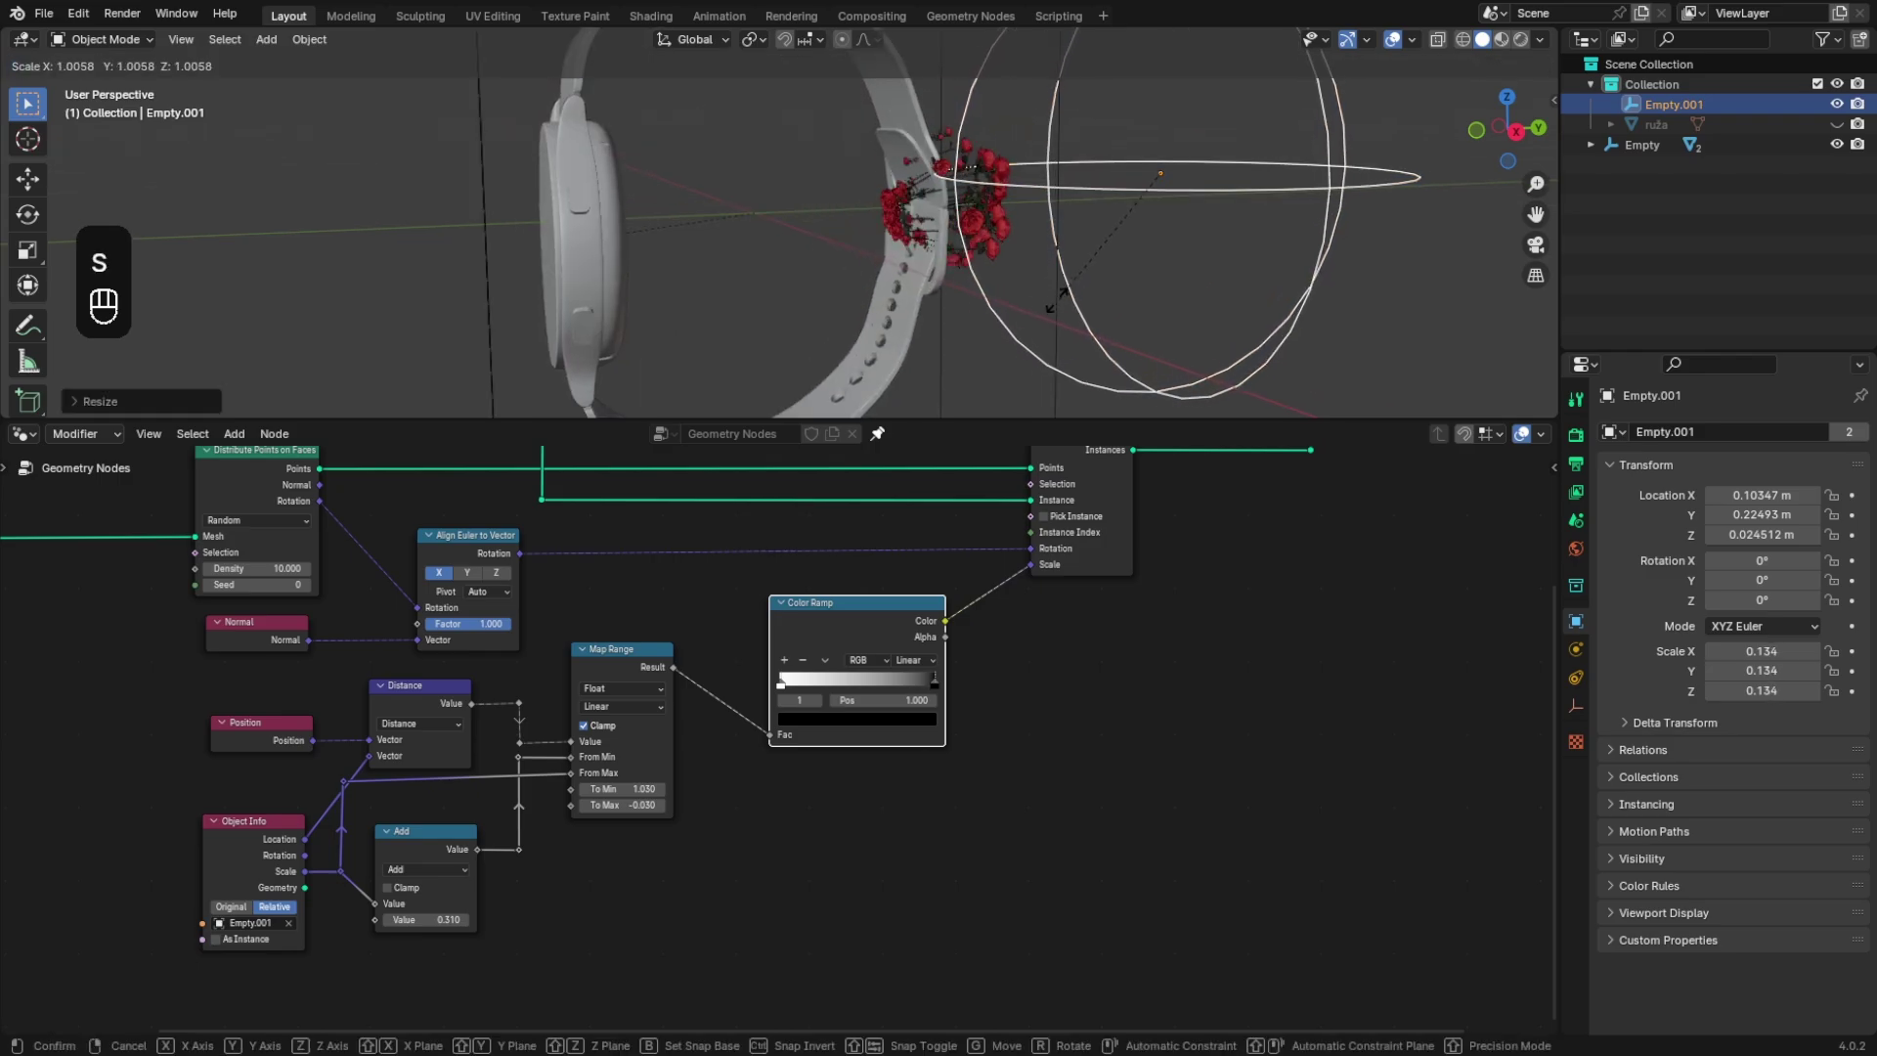
{"action": "left_click", "coordinate": [977, 374]}
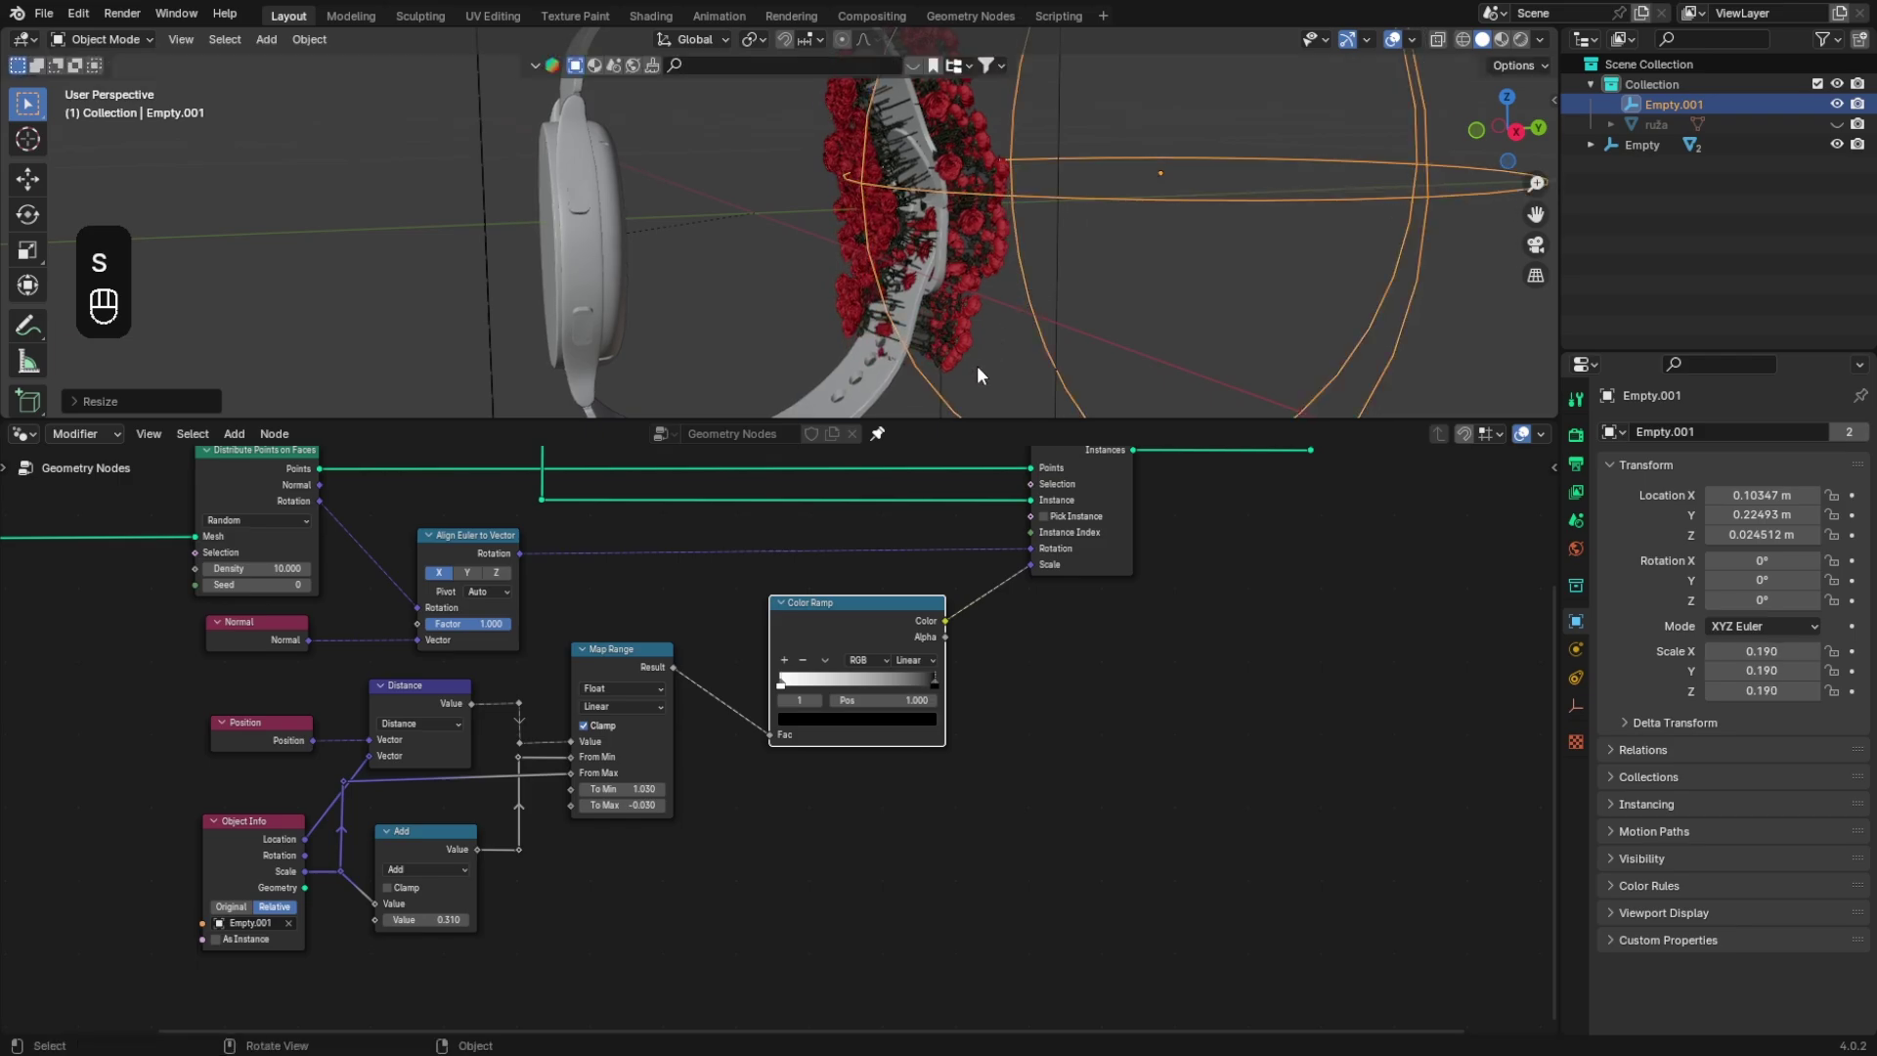
Step: Set Map Range's To Max to 0.240 and select the Color Ramp's white stop
{"action": "left_click_drag", "start_coordinate": [622, 805], "coordinate": [674, 804], "text": "shift"}
{"action": "left_click_drag", "start_coordinate": [782, 684], "coordinate": [696, 673]}
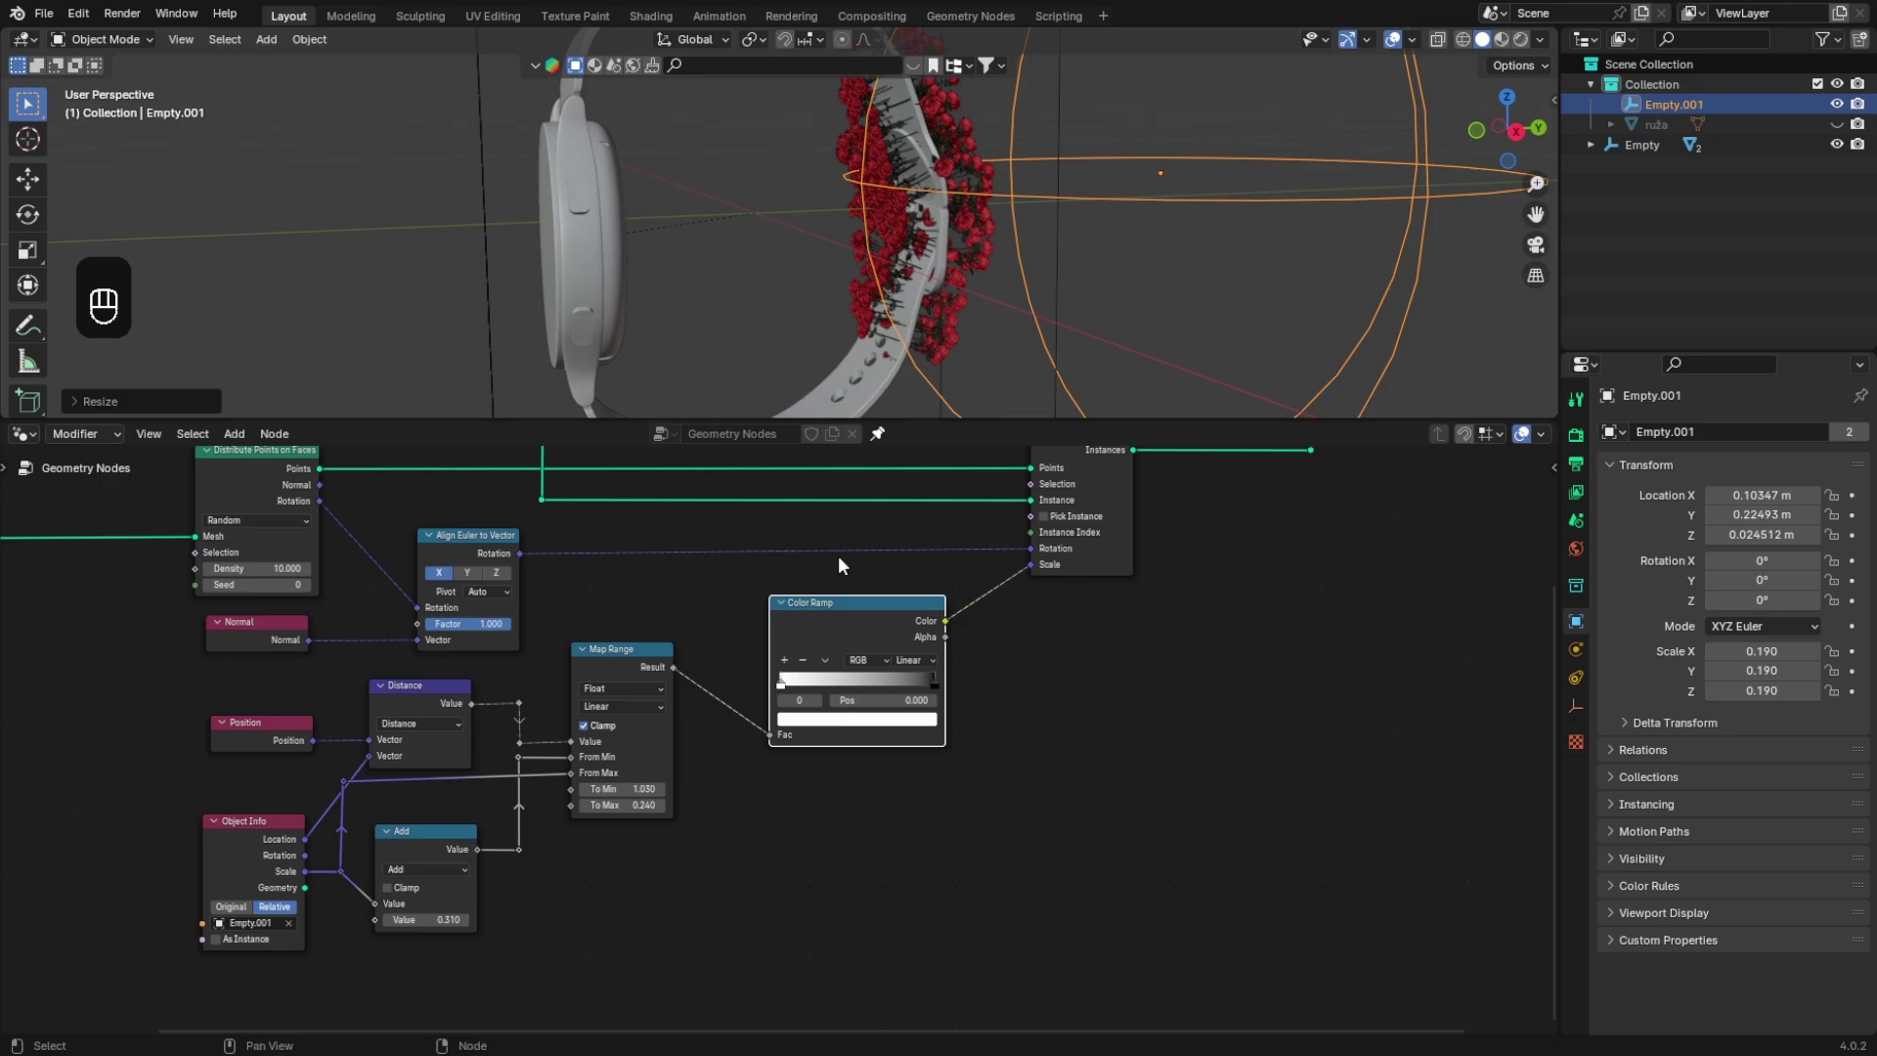
Step: Mute the Color Ramp node and try scaling Empty.001 down to preview the roses without it
{"action": "key", "text": "m"}
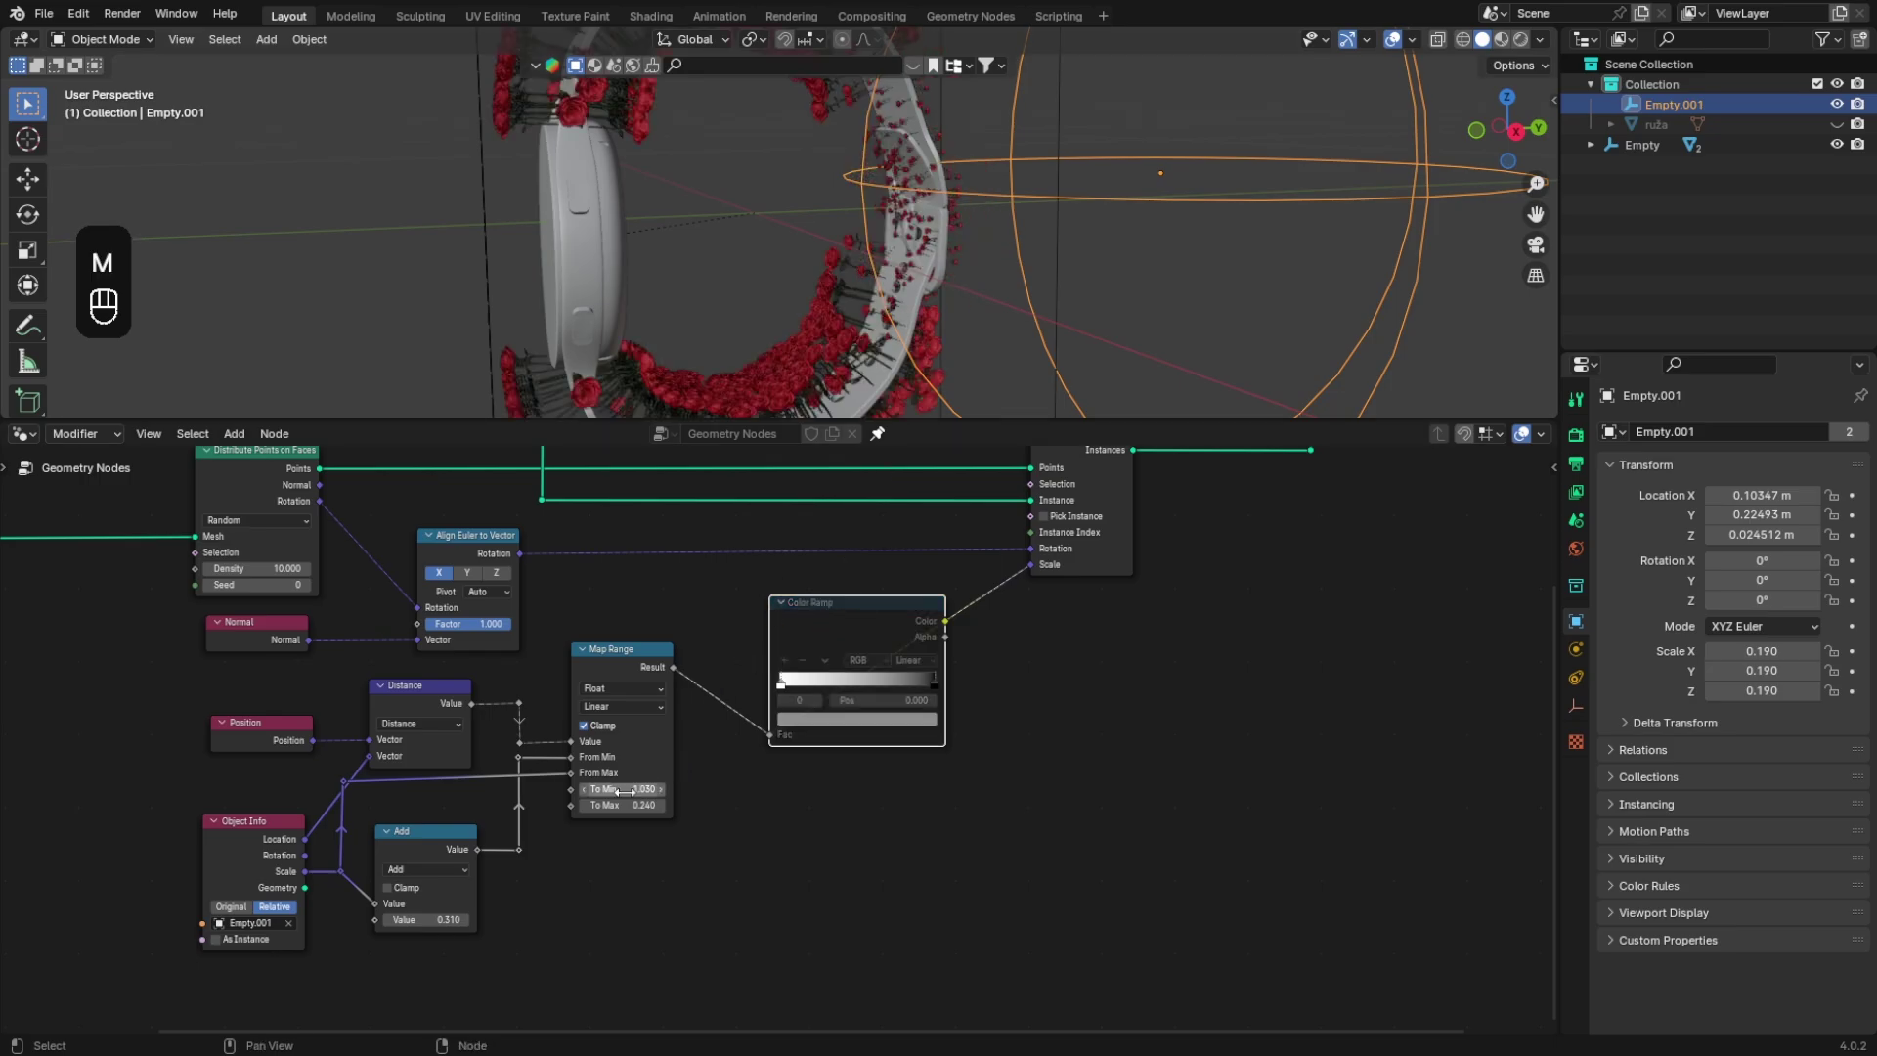
{"action": "key", "text": "s"}
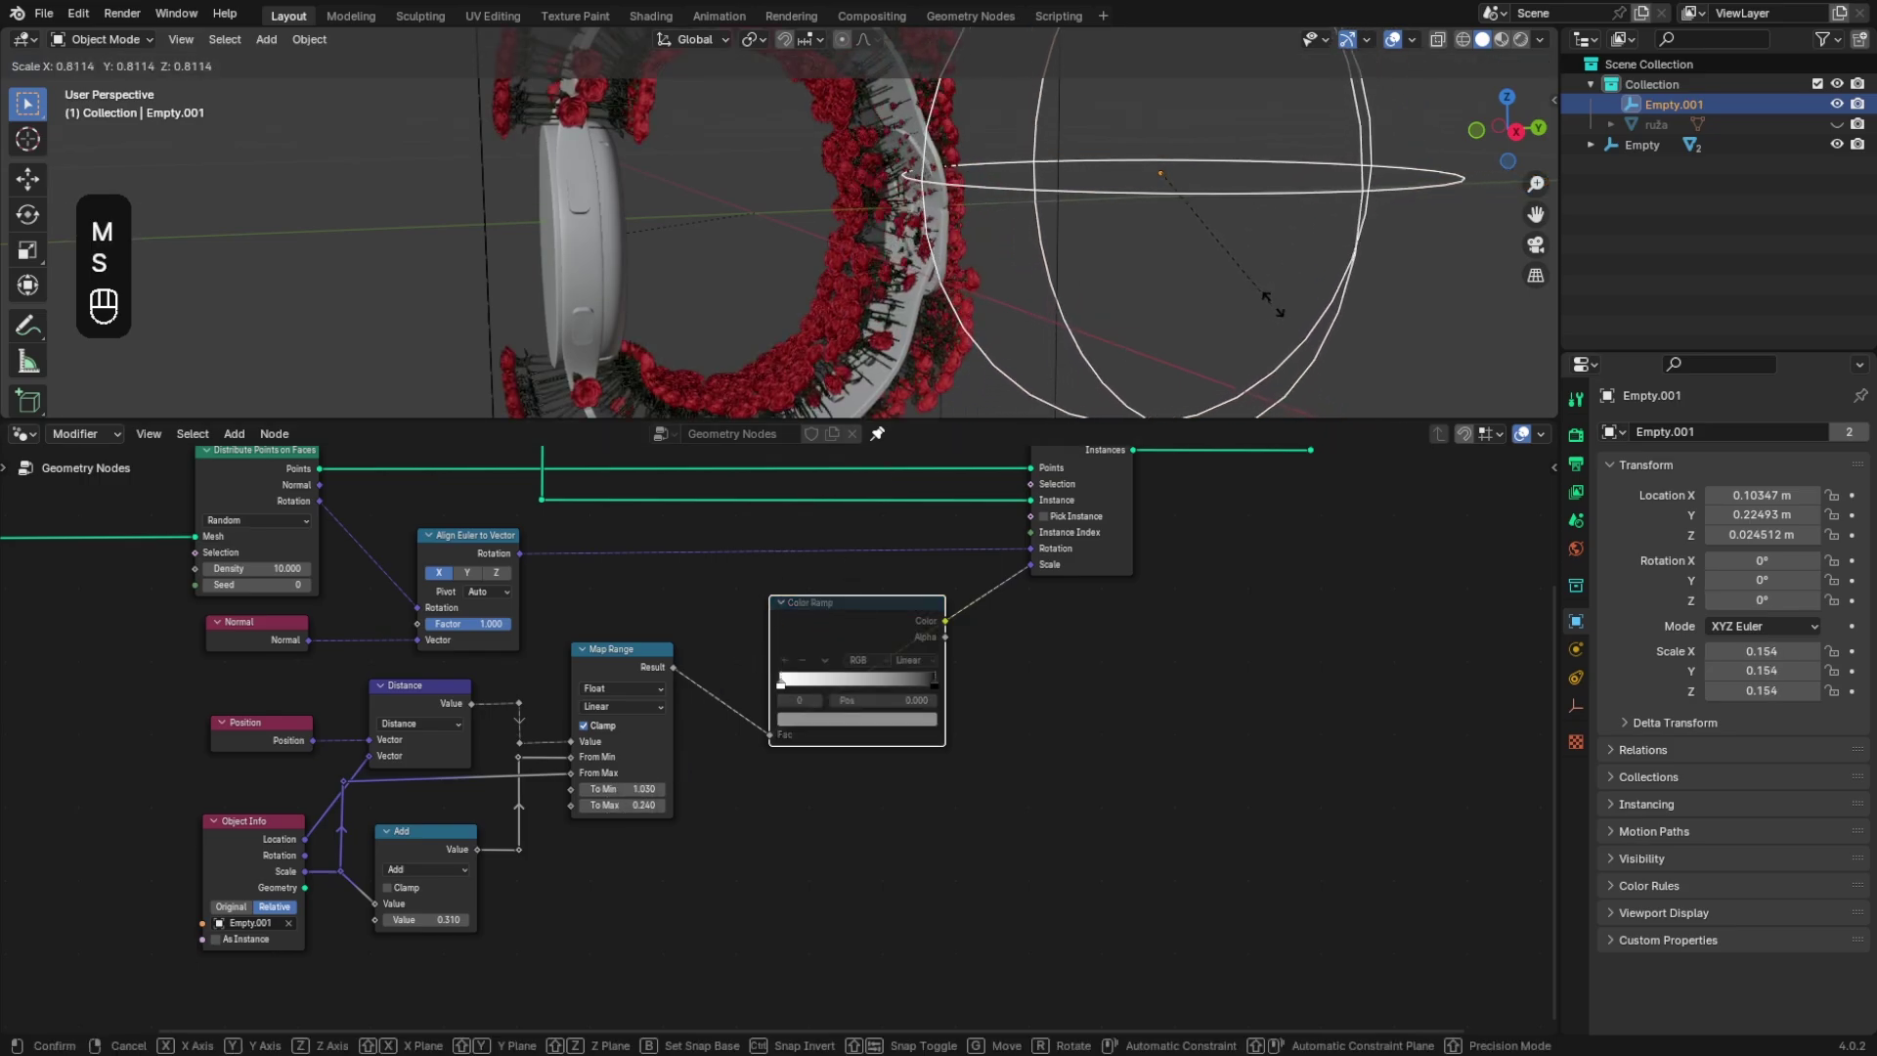
{"action": "right_click", "coordinate": [1311, 321]}
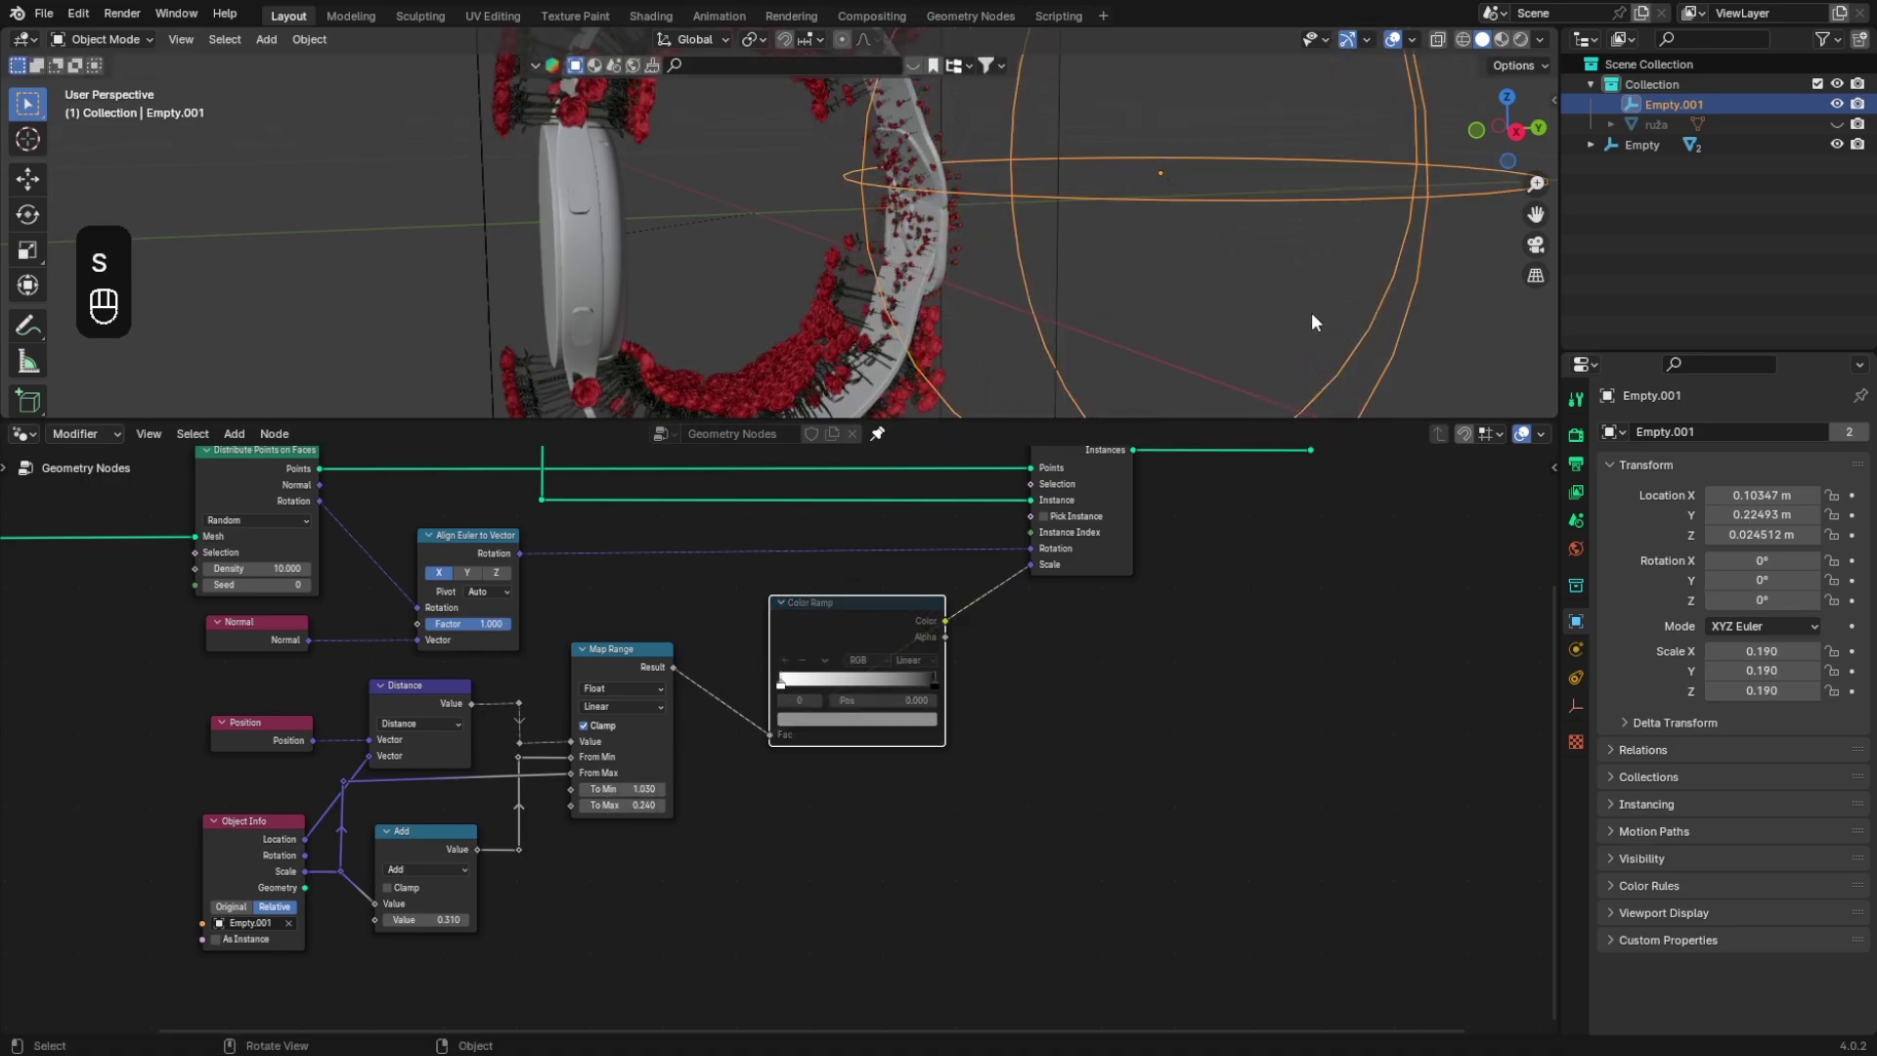
Step: Set Map Range's To Min to 0 and To Max to 1, and try rescaling Empty.001 to test the falloff
{"action": "left_click", "coordinate": [631, 790]}
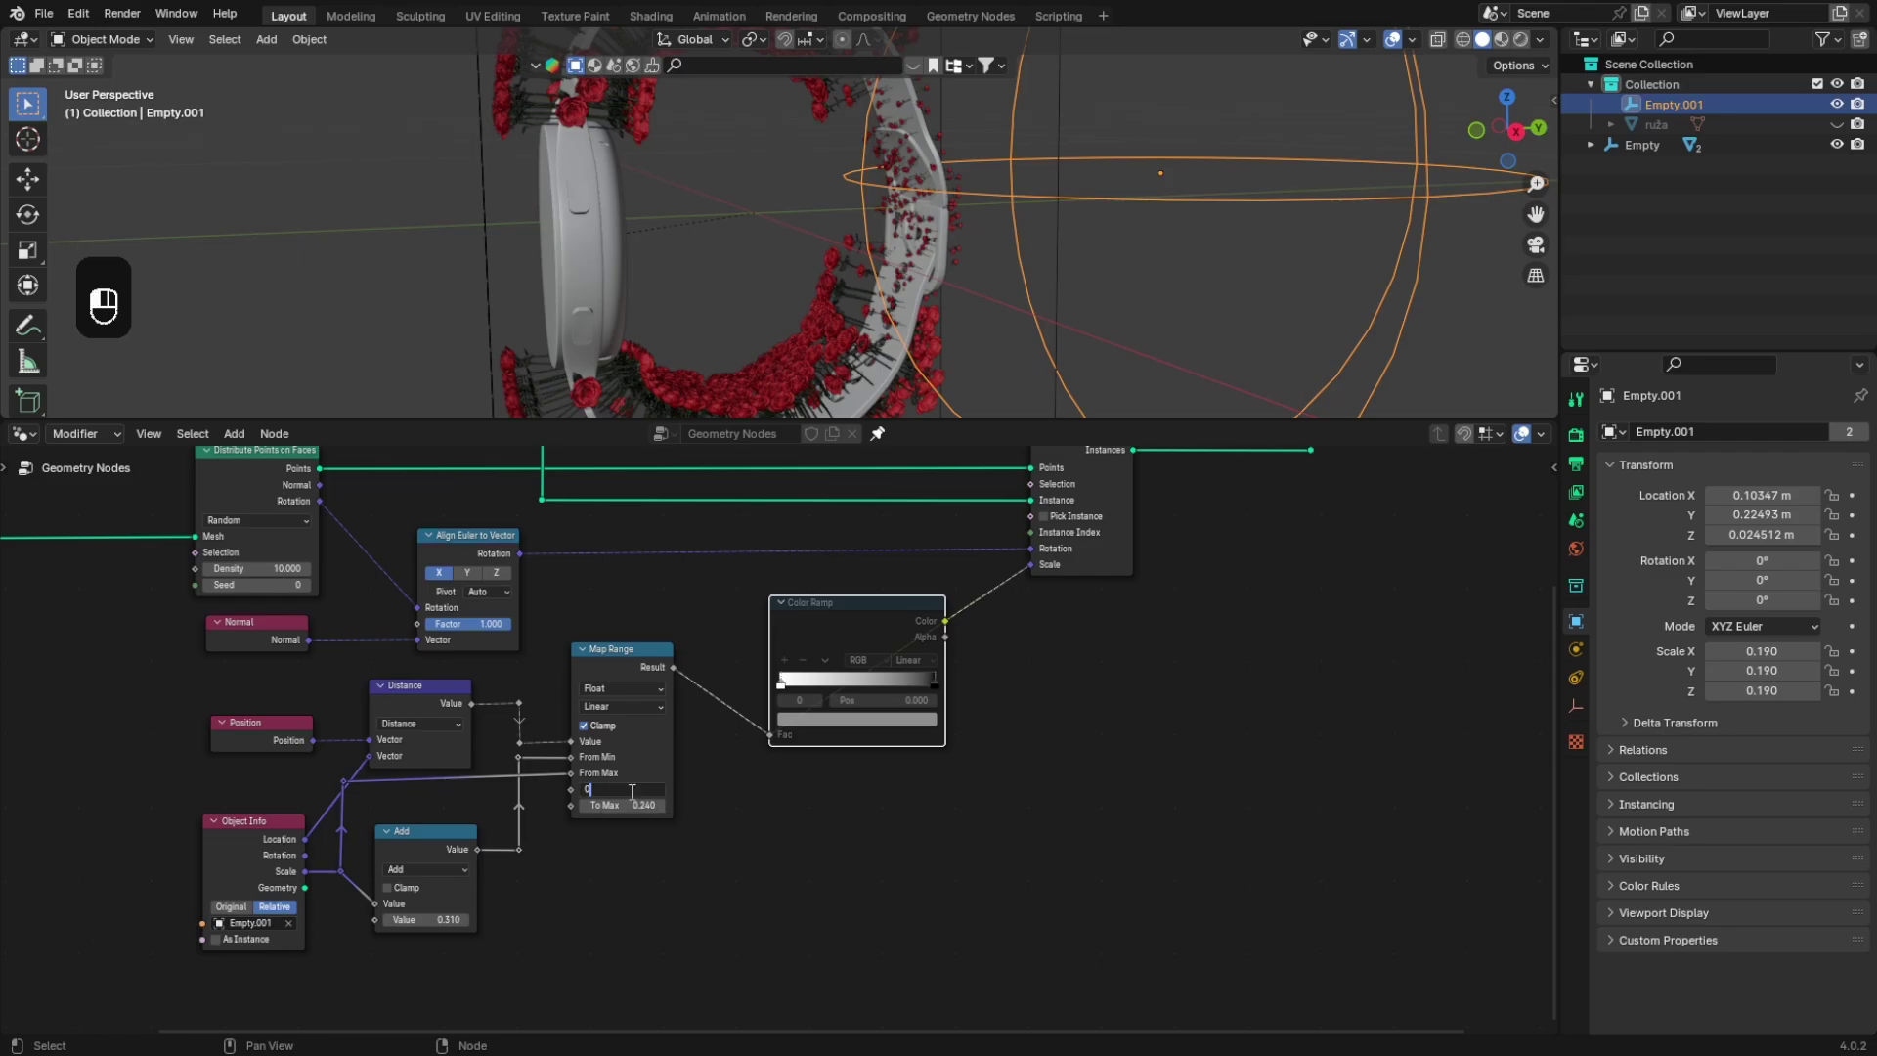
{"action": "type", "text": "0"}
{"action": "key", "text": "Return"}
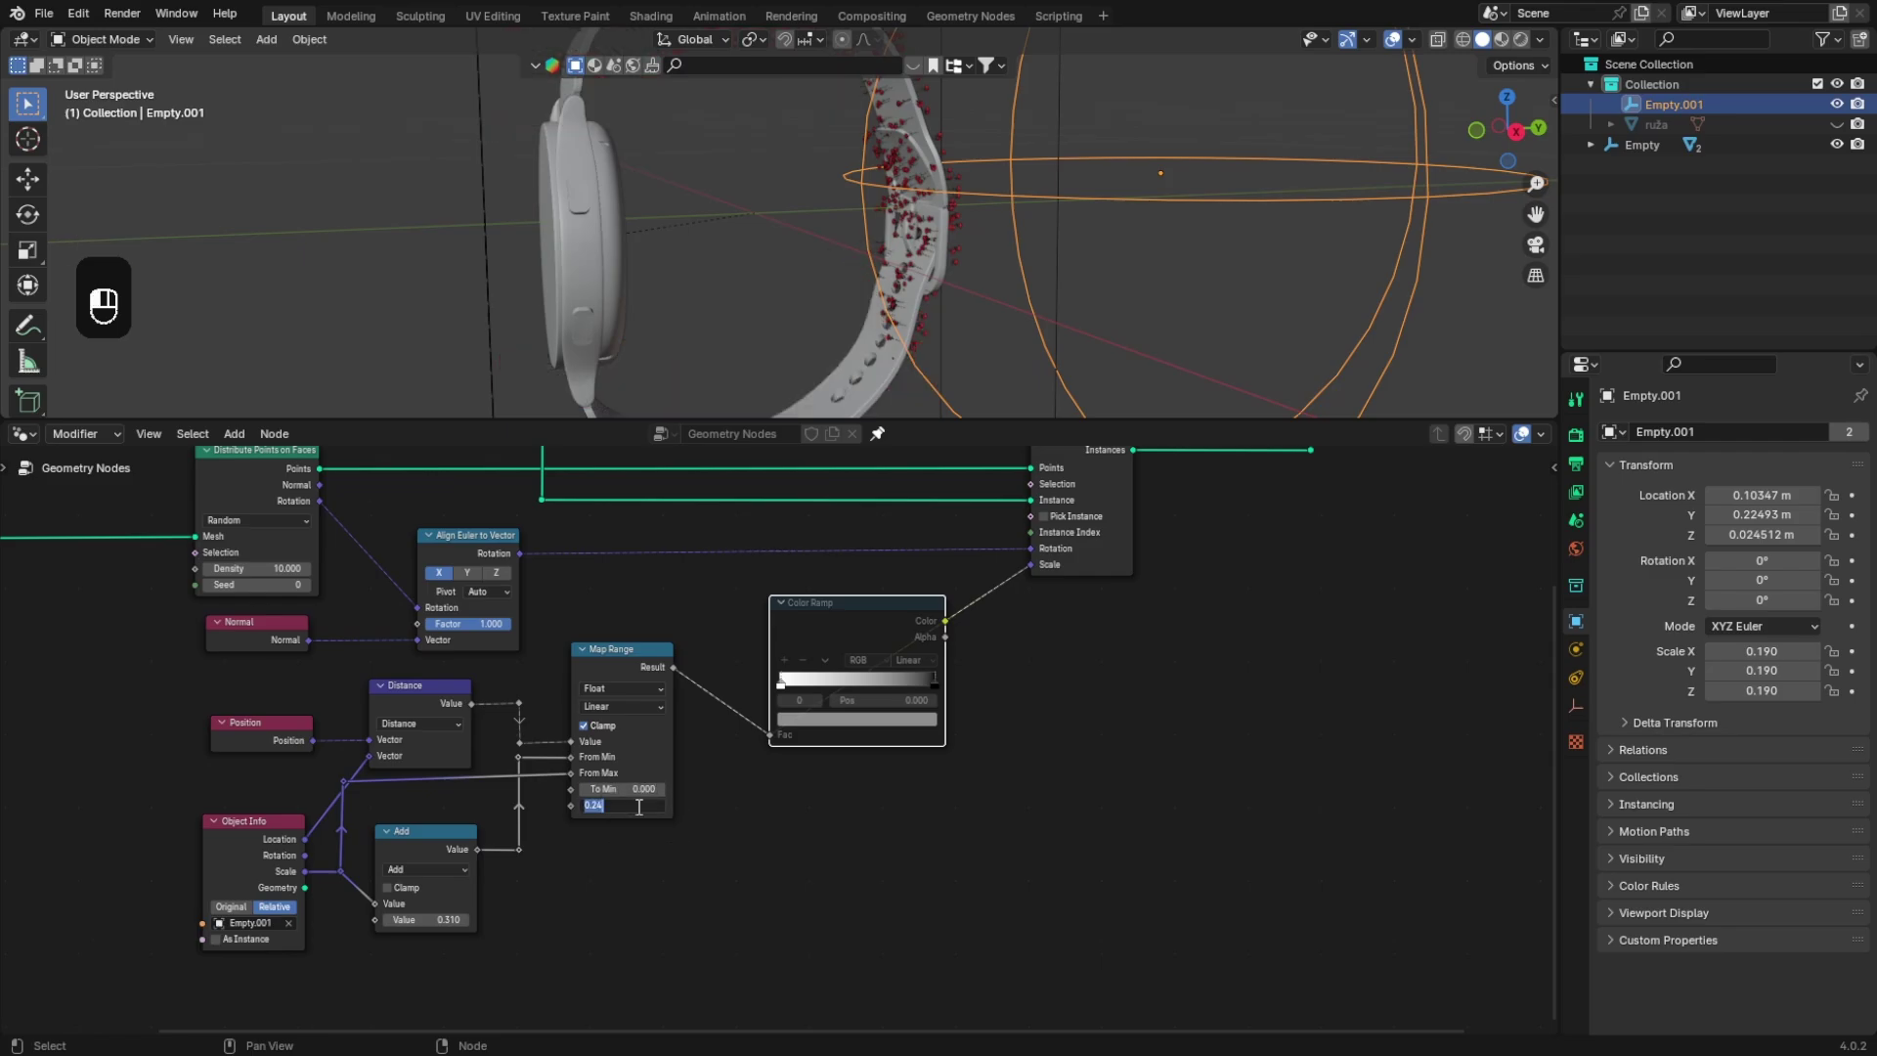
{"action": "type", "text": "1"}
{"action": "key", "text": "Return"}
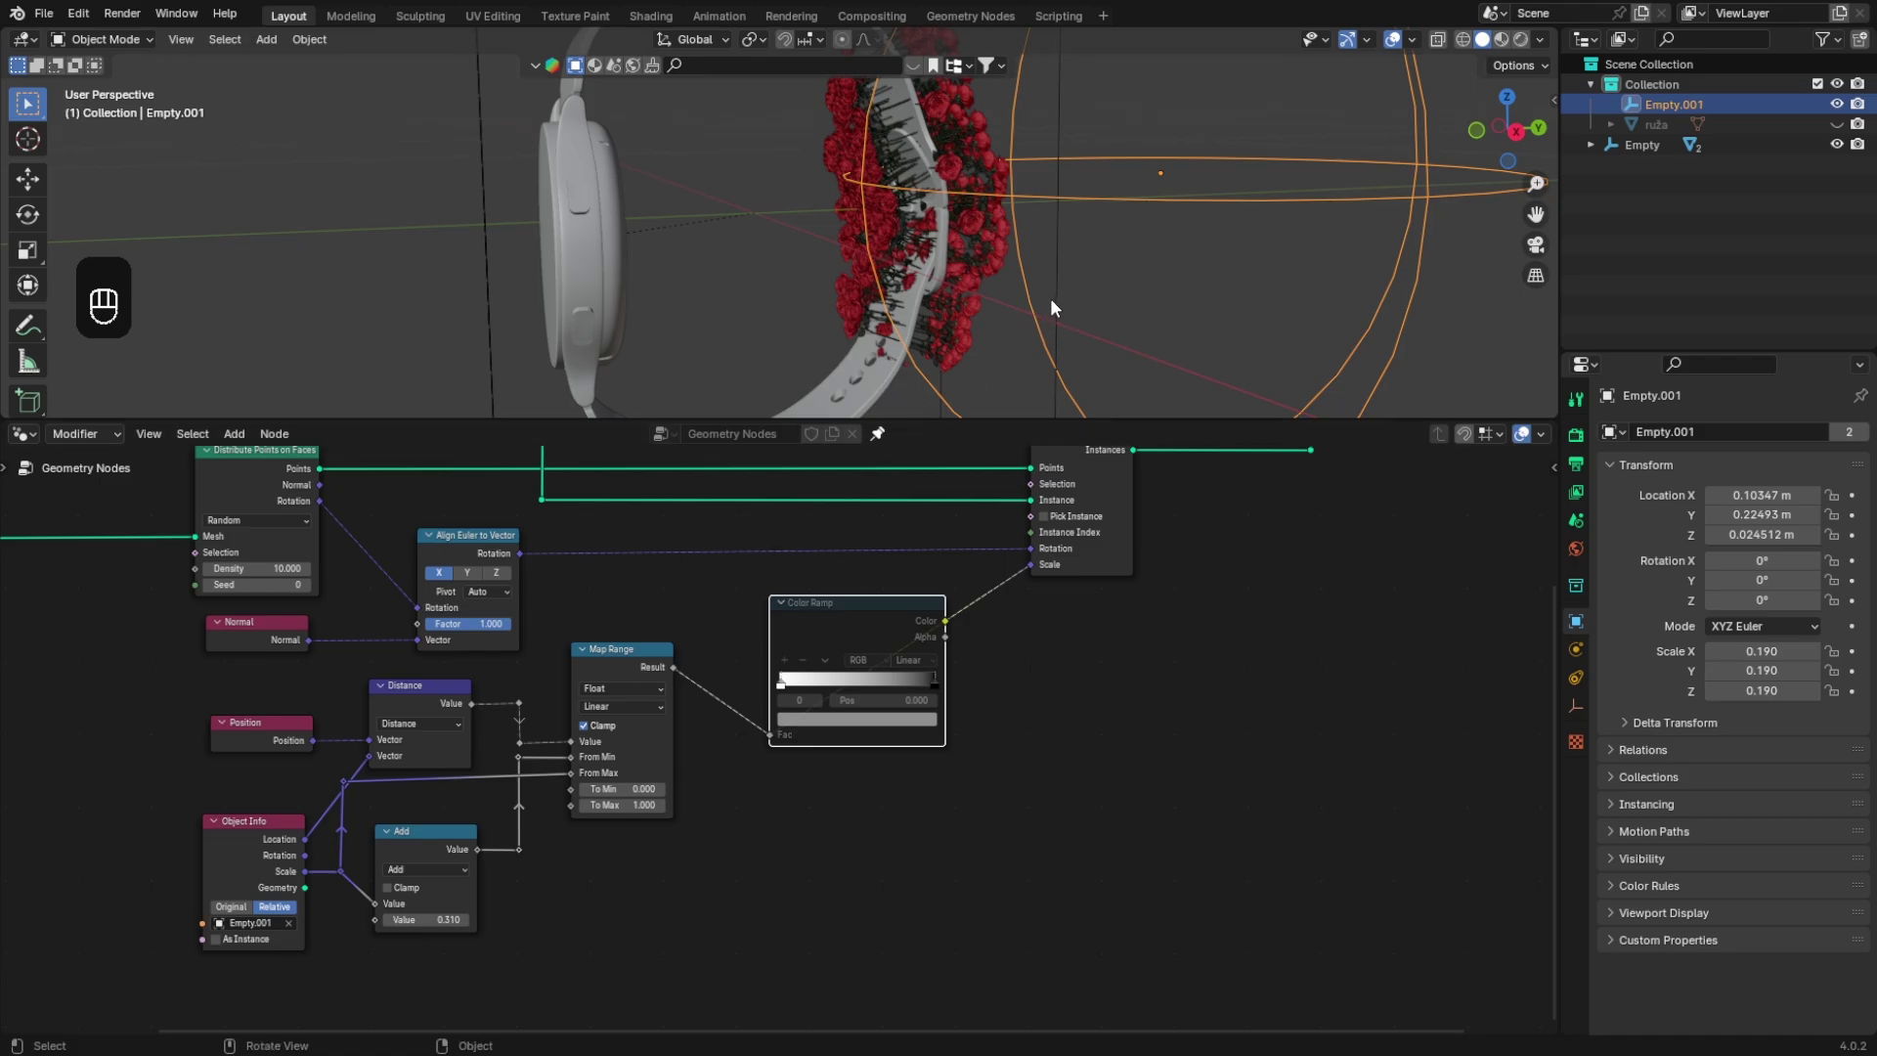
{"action": "key", "text": "s"}
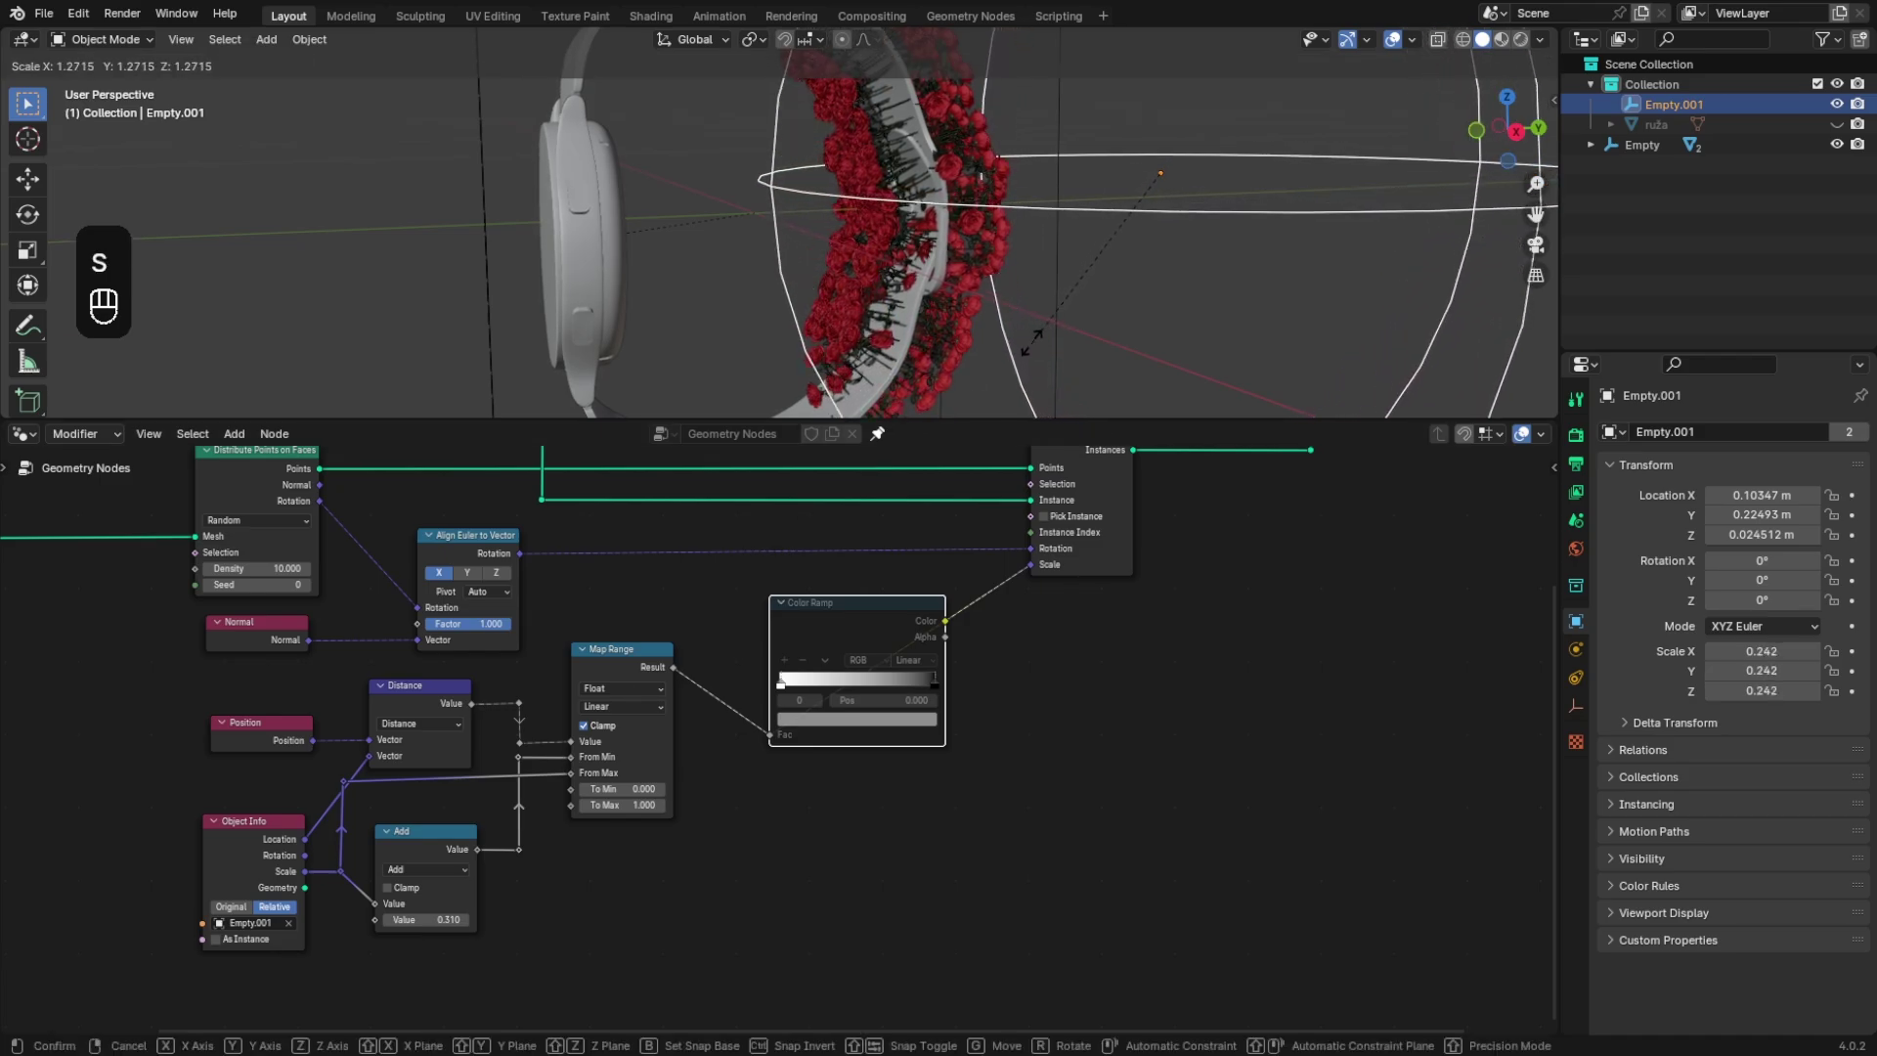
{"action": "mouse_move", "coordinate": [1076, 284]}
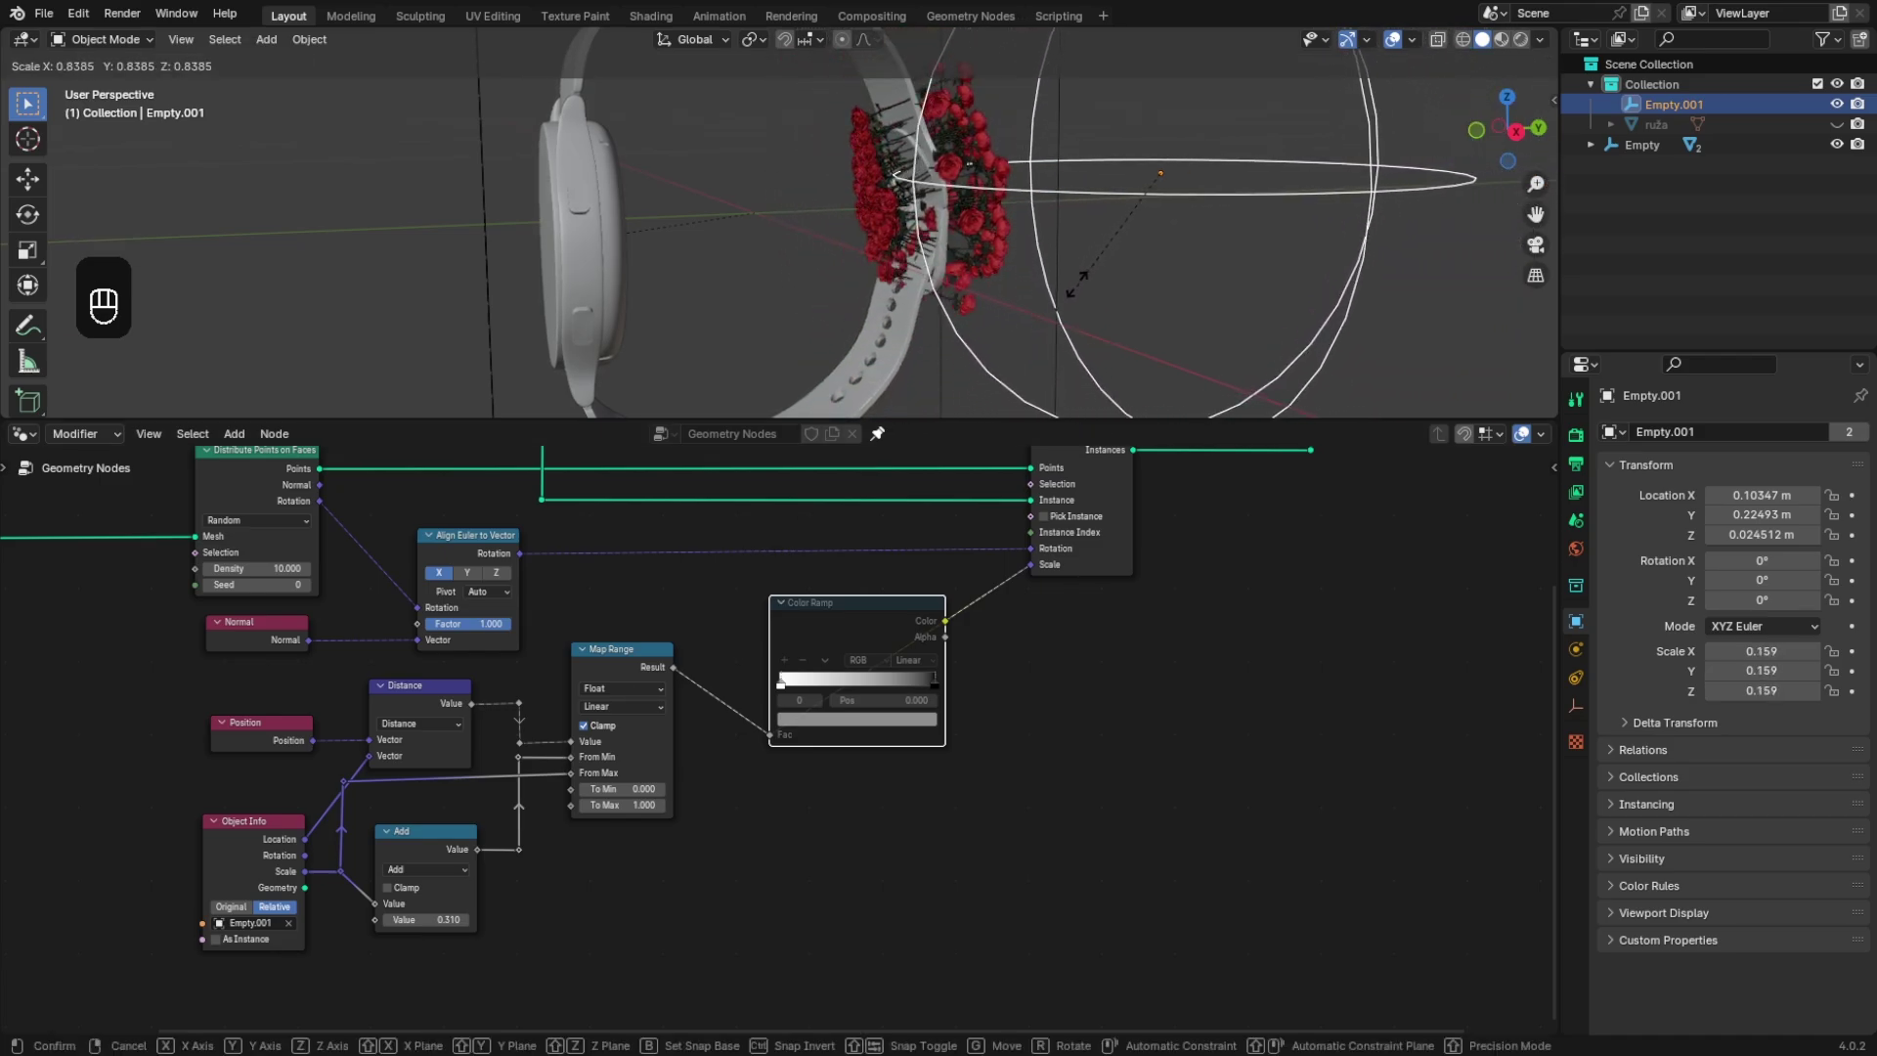
{"action": "mouse_move", "coordinate": [1032, 401]}
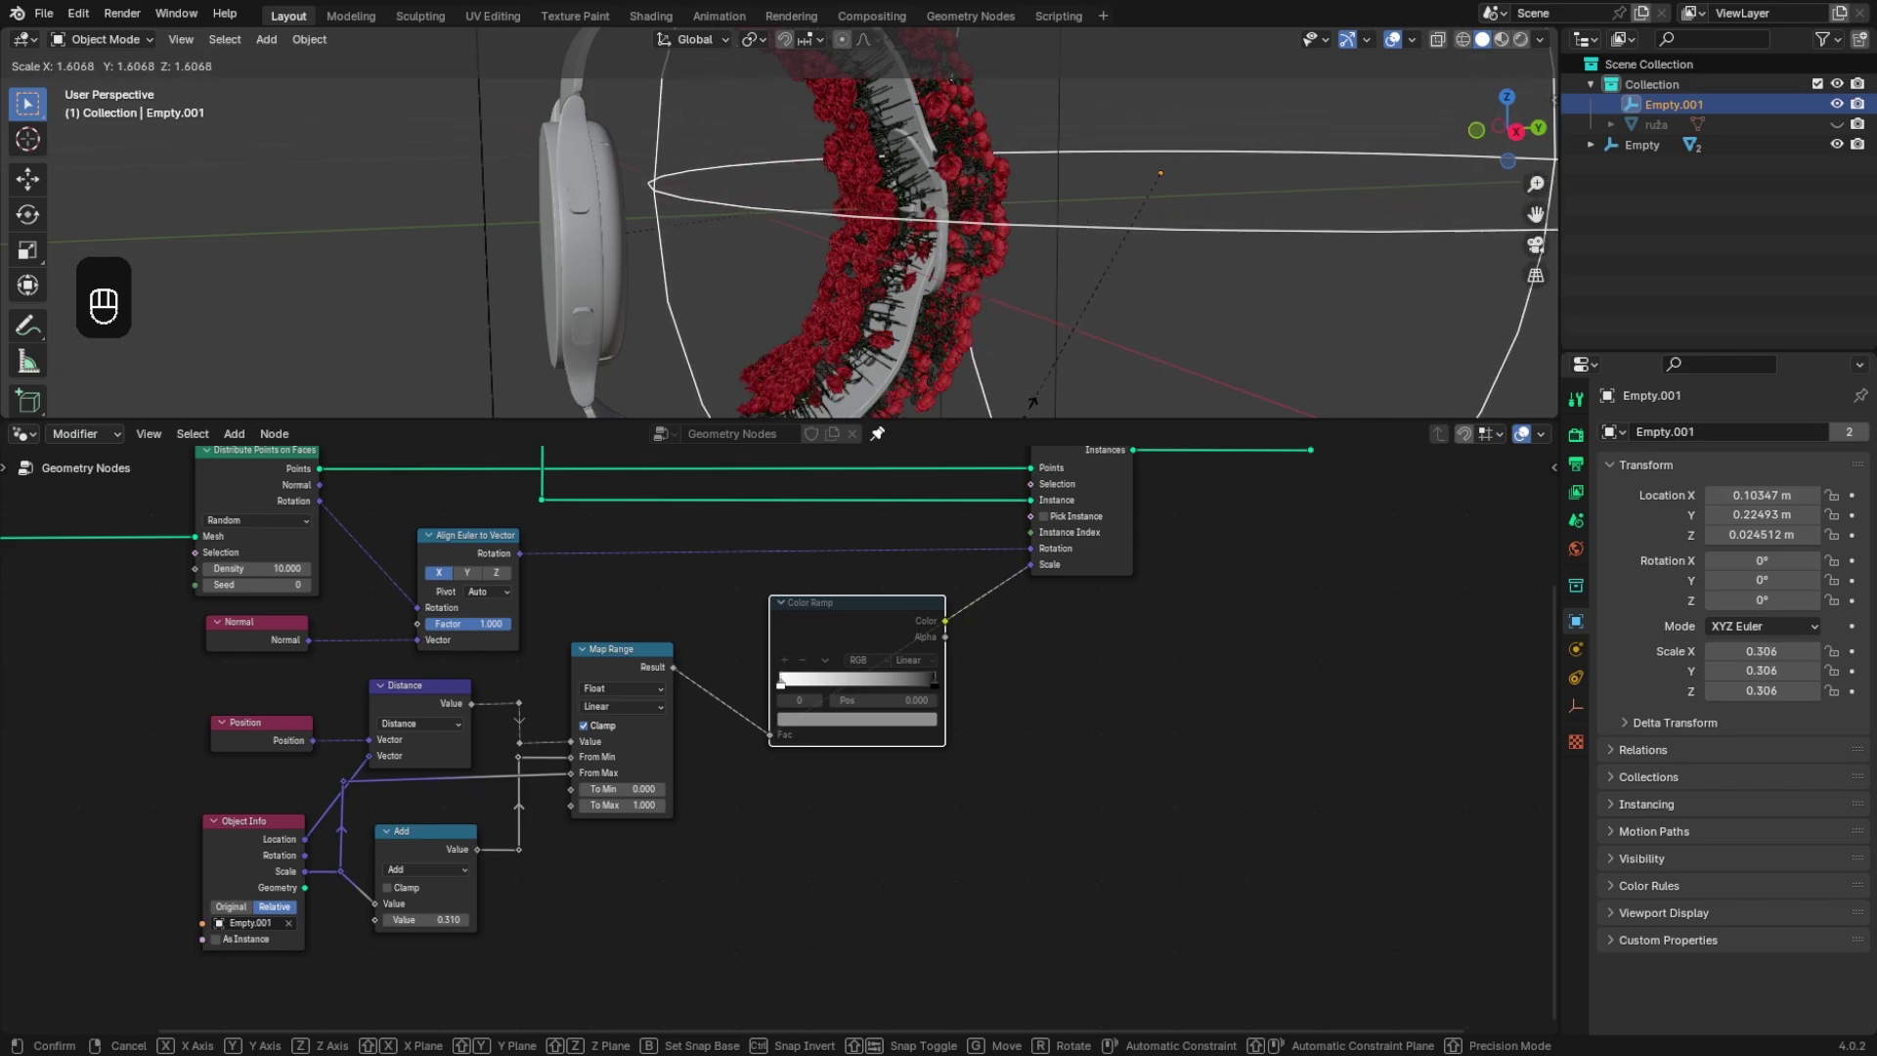
{"action": "key", "text": "Escape"}
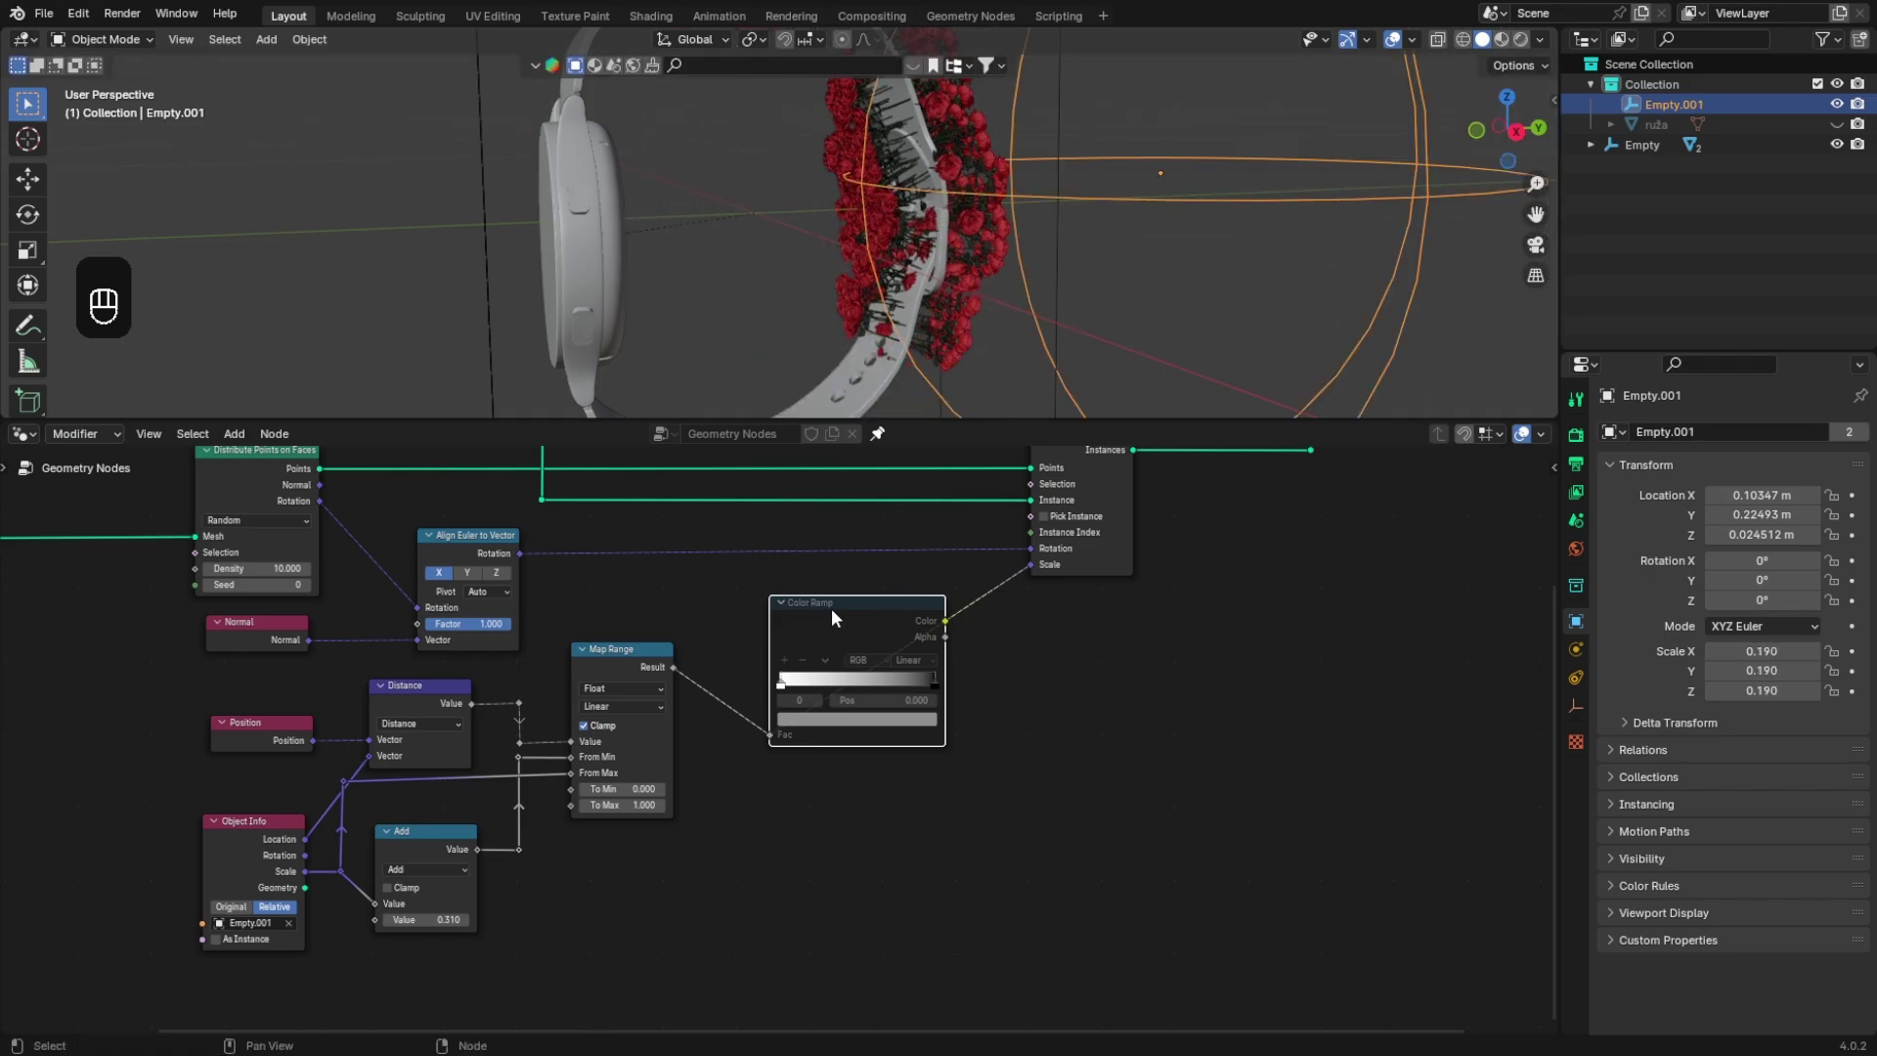
Step: Unmute the Color Ramp, and set Map Range's To Min to 1.000 and To Max to 0.000
{"action": "key", "text": "m"}
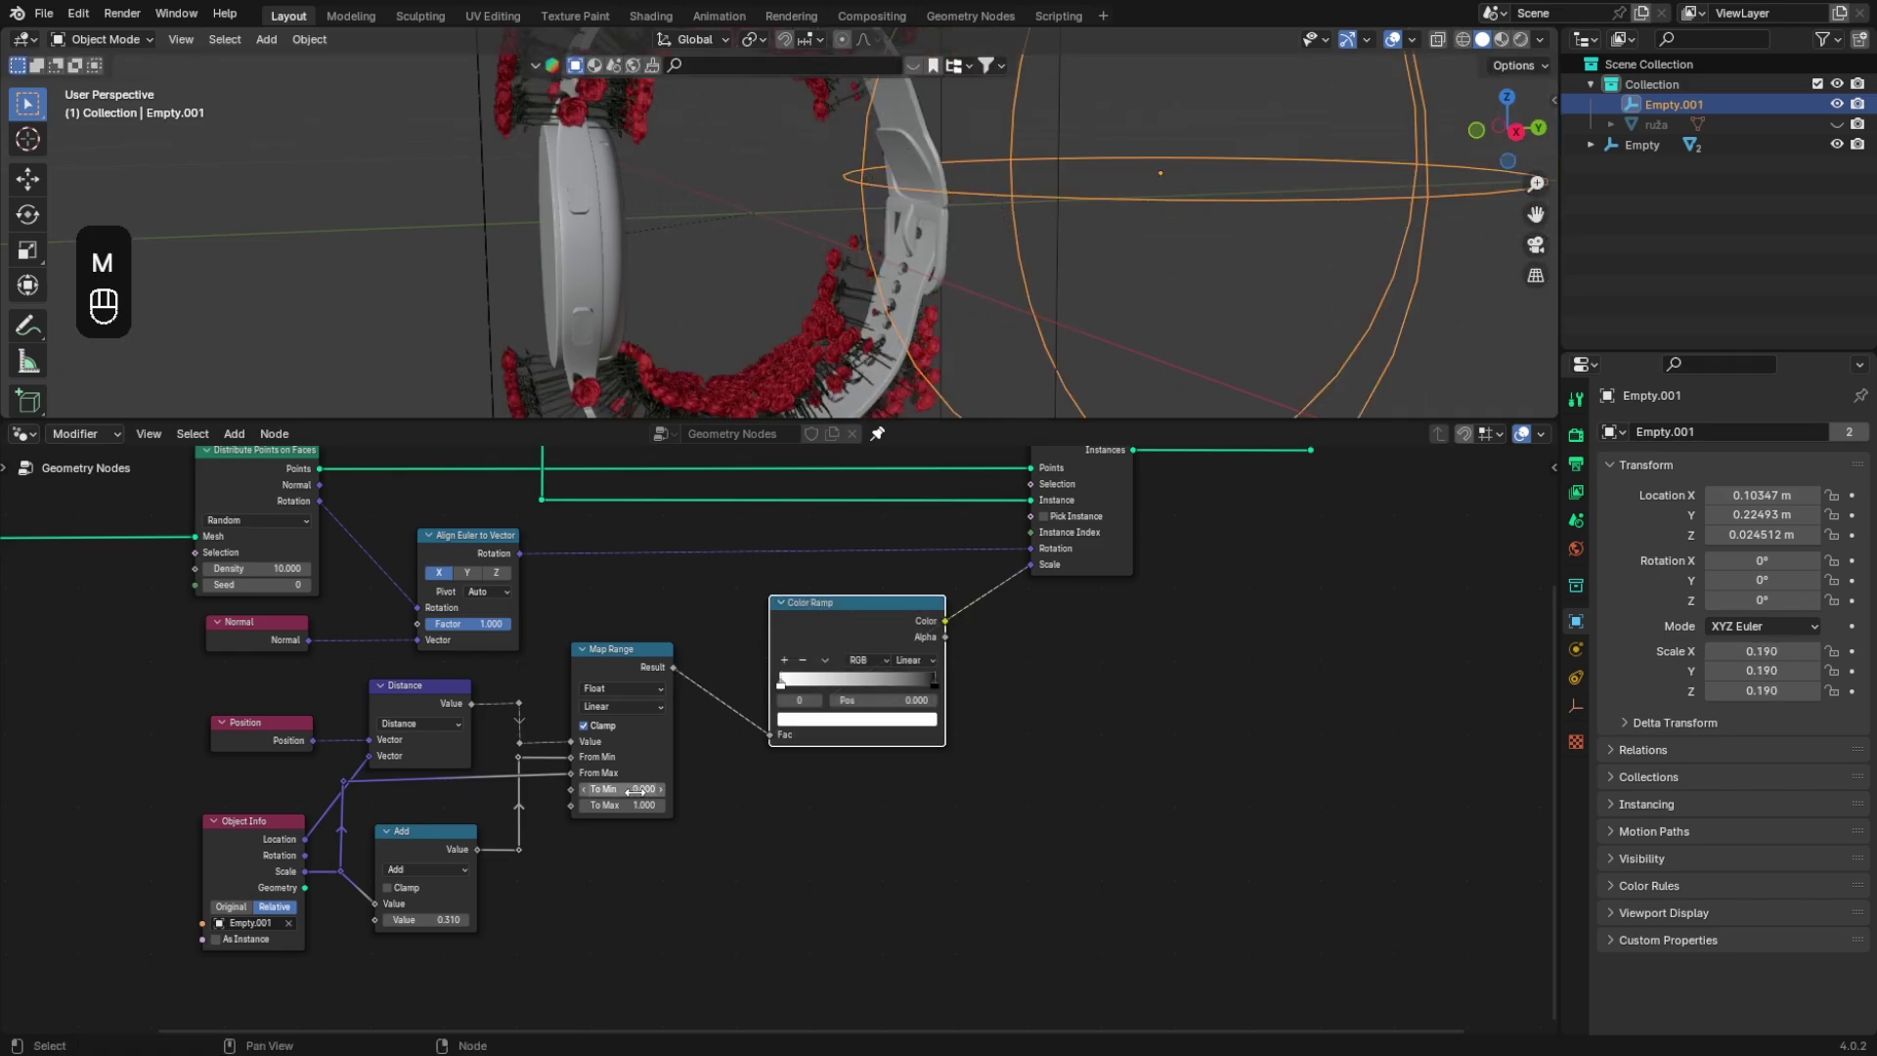
{"action": "key", "text": "Return"}
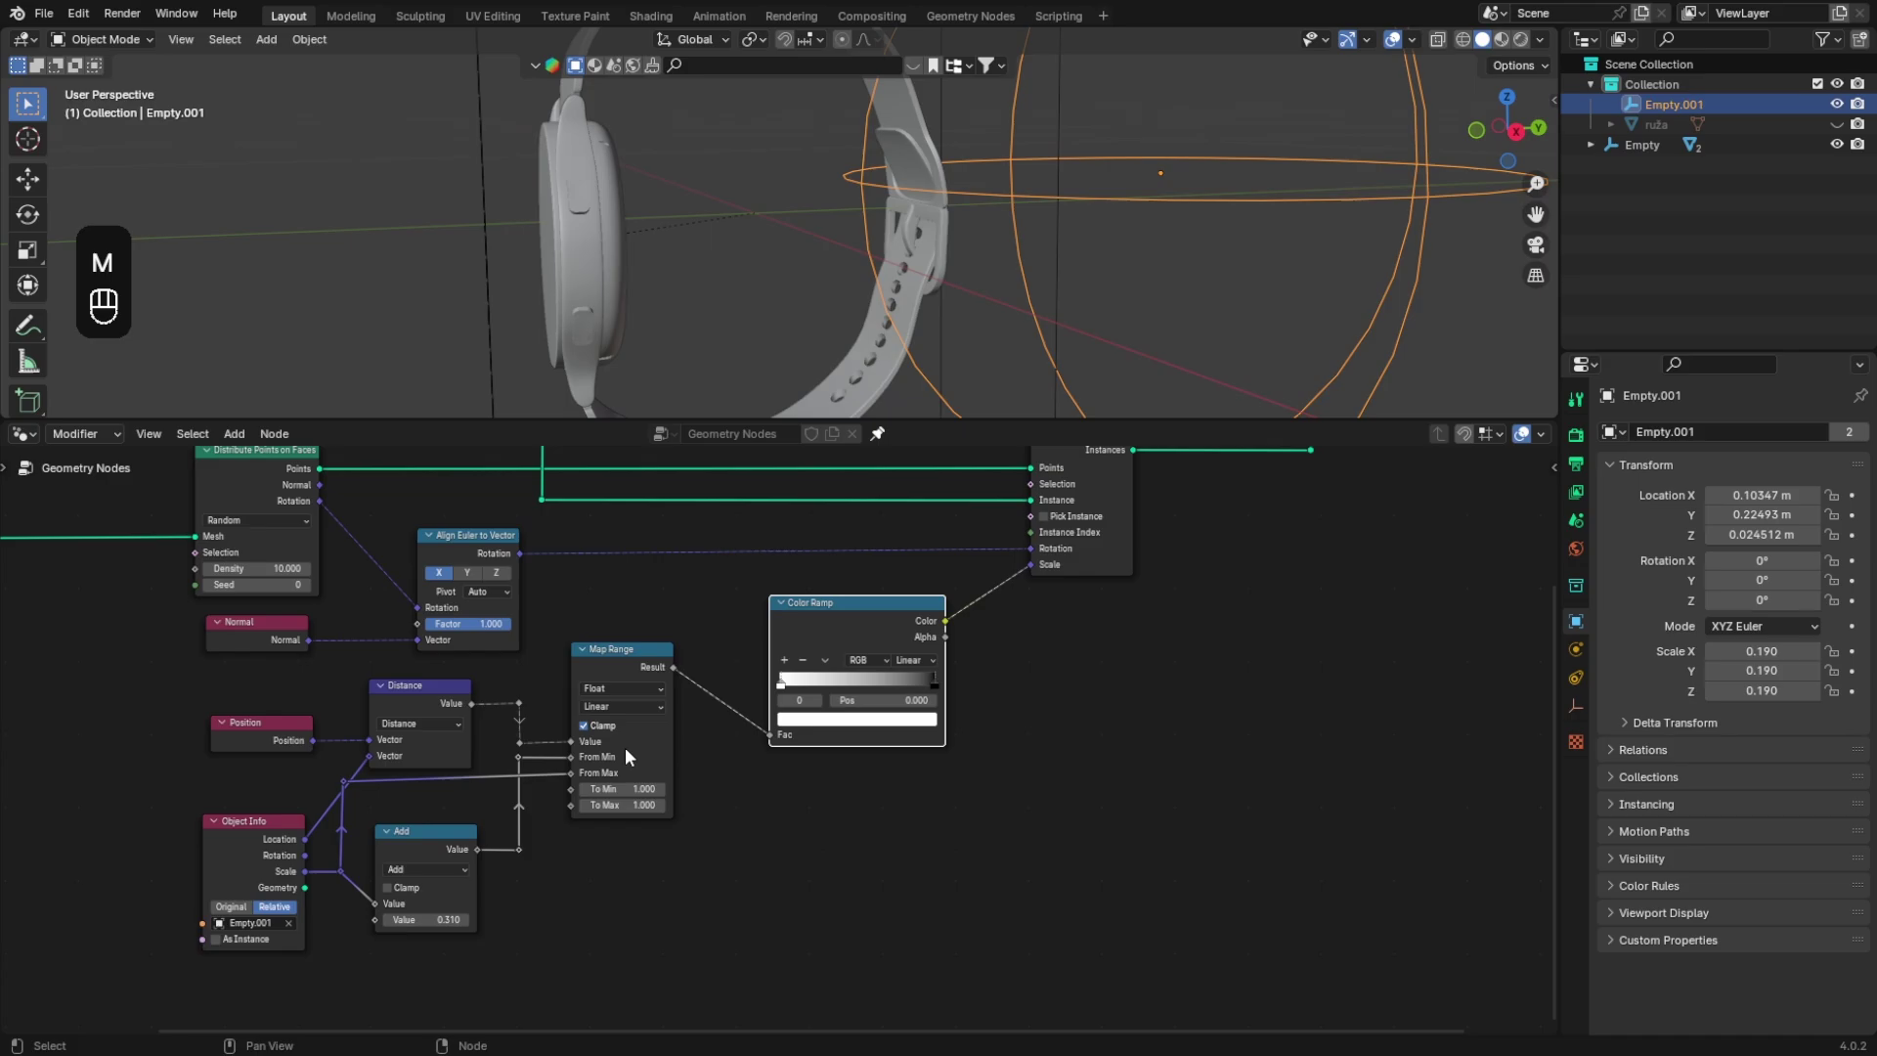
{"action": "double_click", "coordinate": [626, 803]}
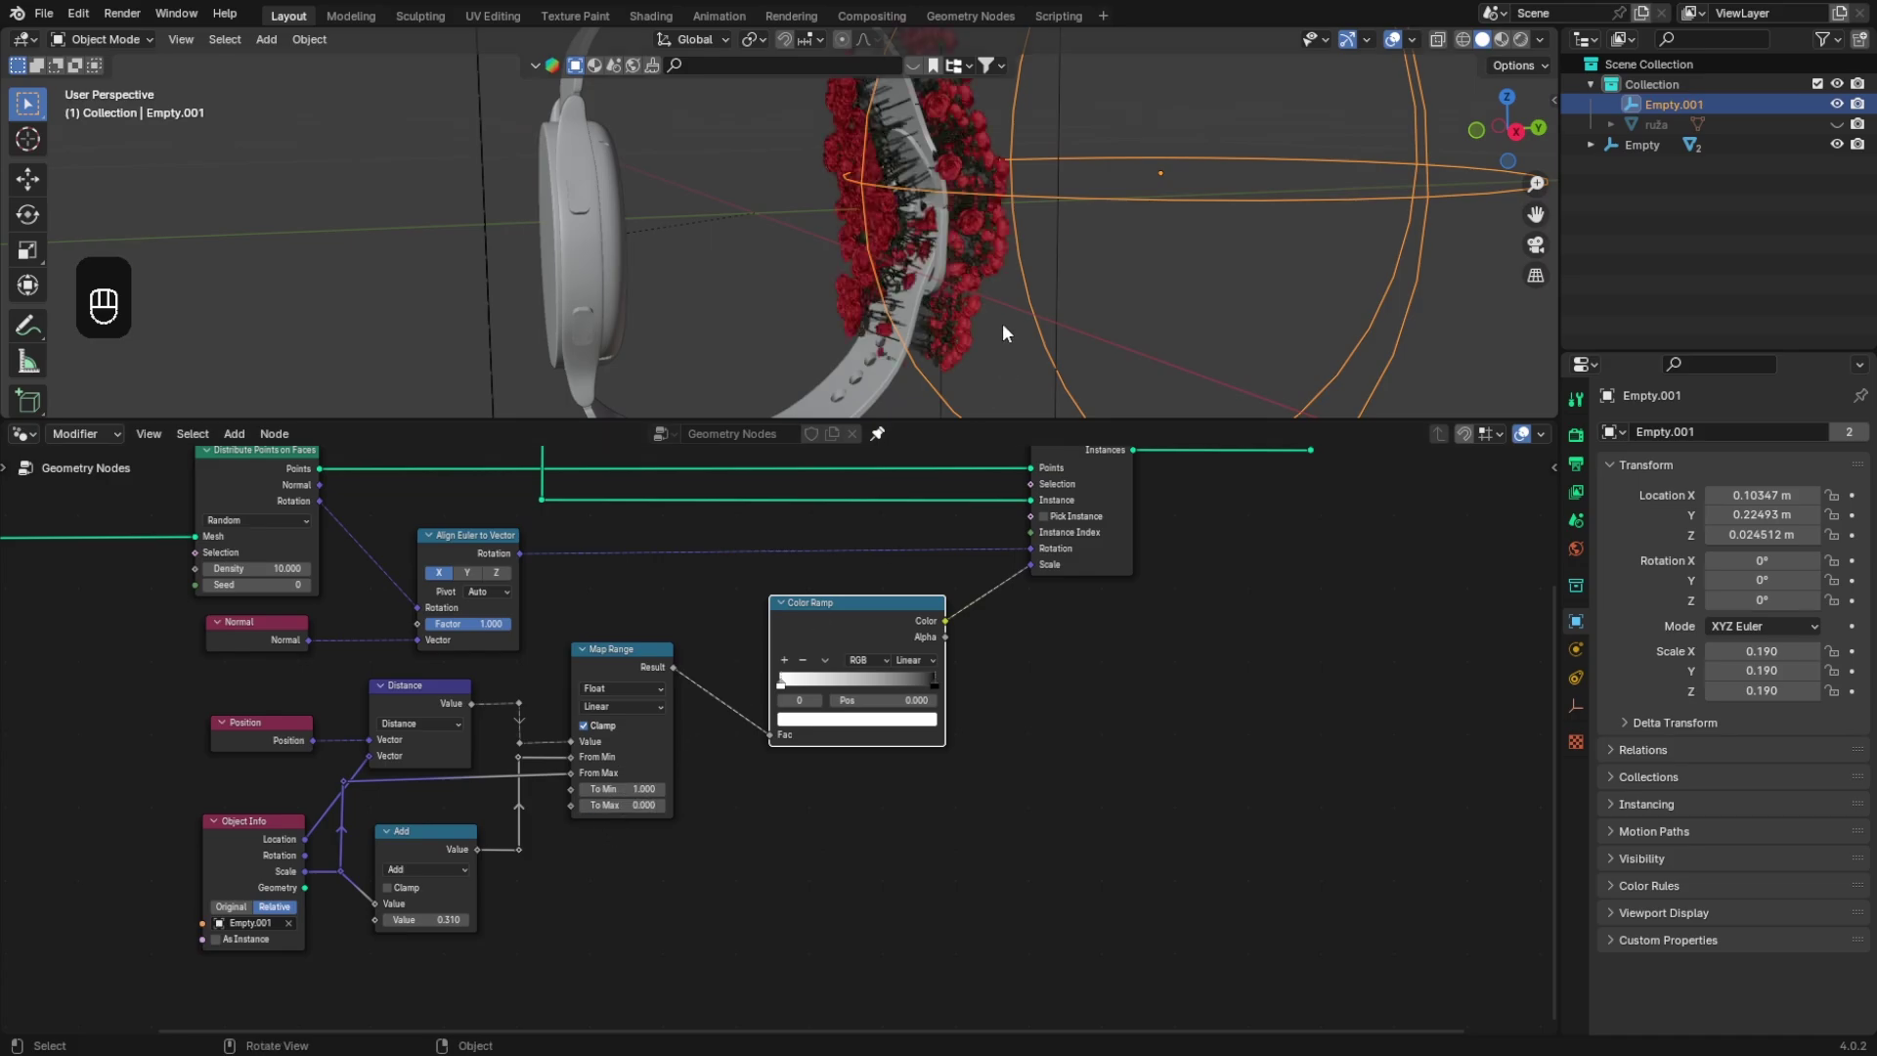
Step: Try enlarging Empty.001 to test the rose coverage, and set Map Range's To Max to 0.160
{"action": "scroll", "coordinate": [1001, 322], "scroll_direction": "down", "scroll_amount": 3}
{"action": "key", "text": "s"}
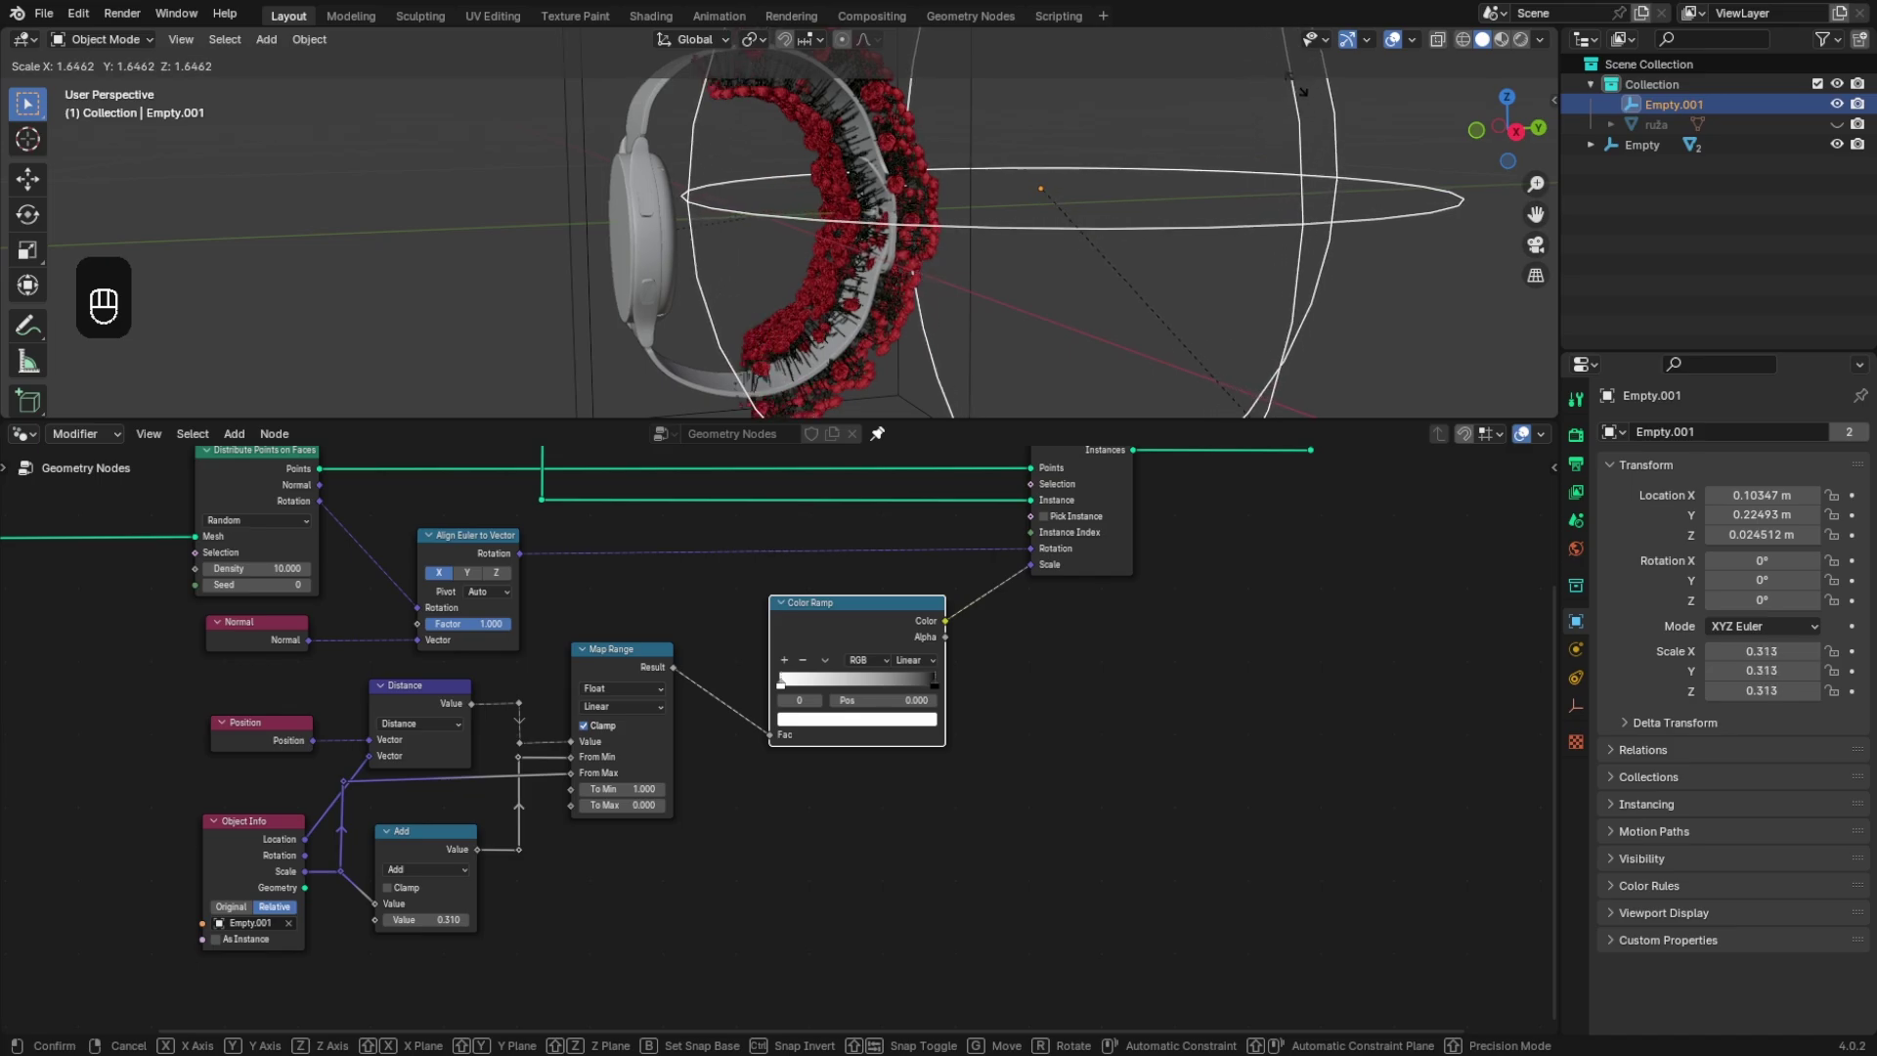
{"action": "left_click", "coordinate": [1220, 281]}
{"action": "scroll", "coordinate": [1053, 305], "scroll_direction": "down", "scroll_amount": 4}
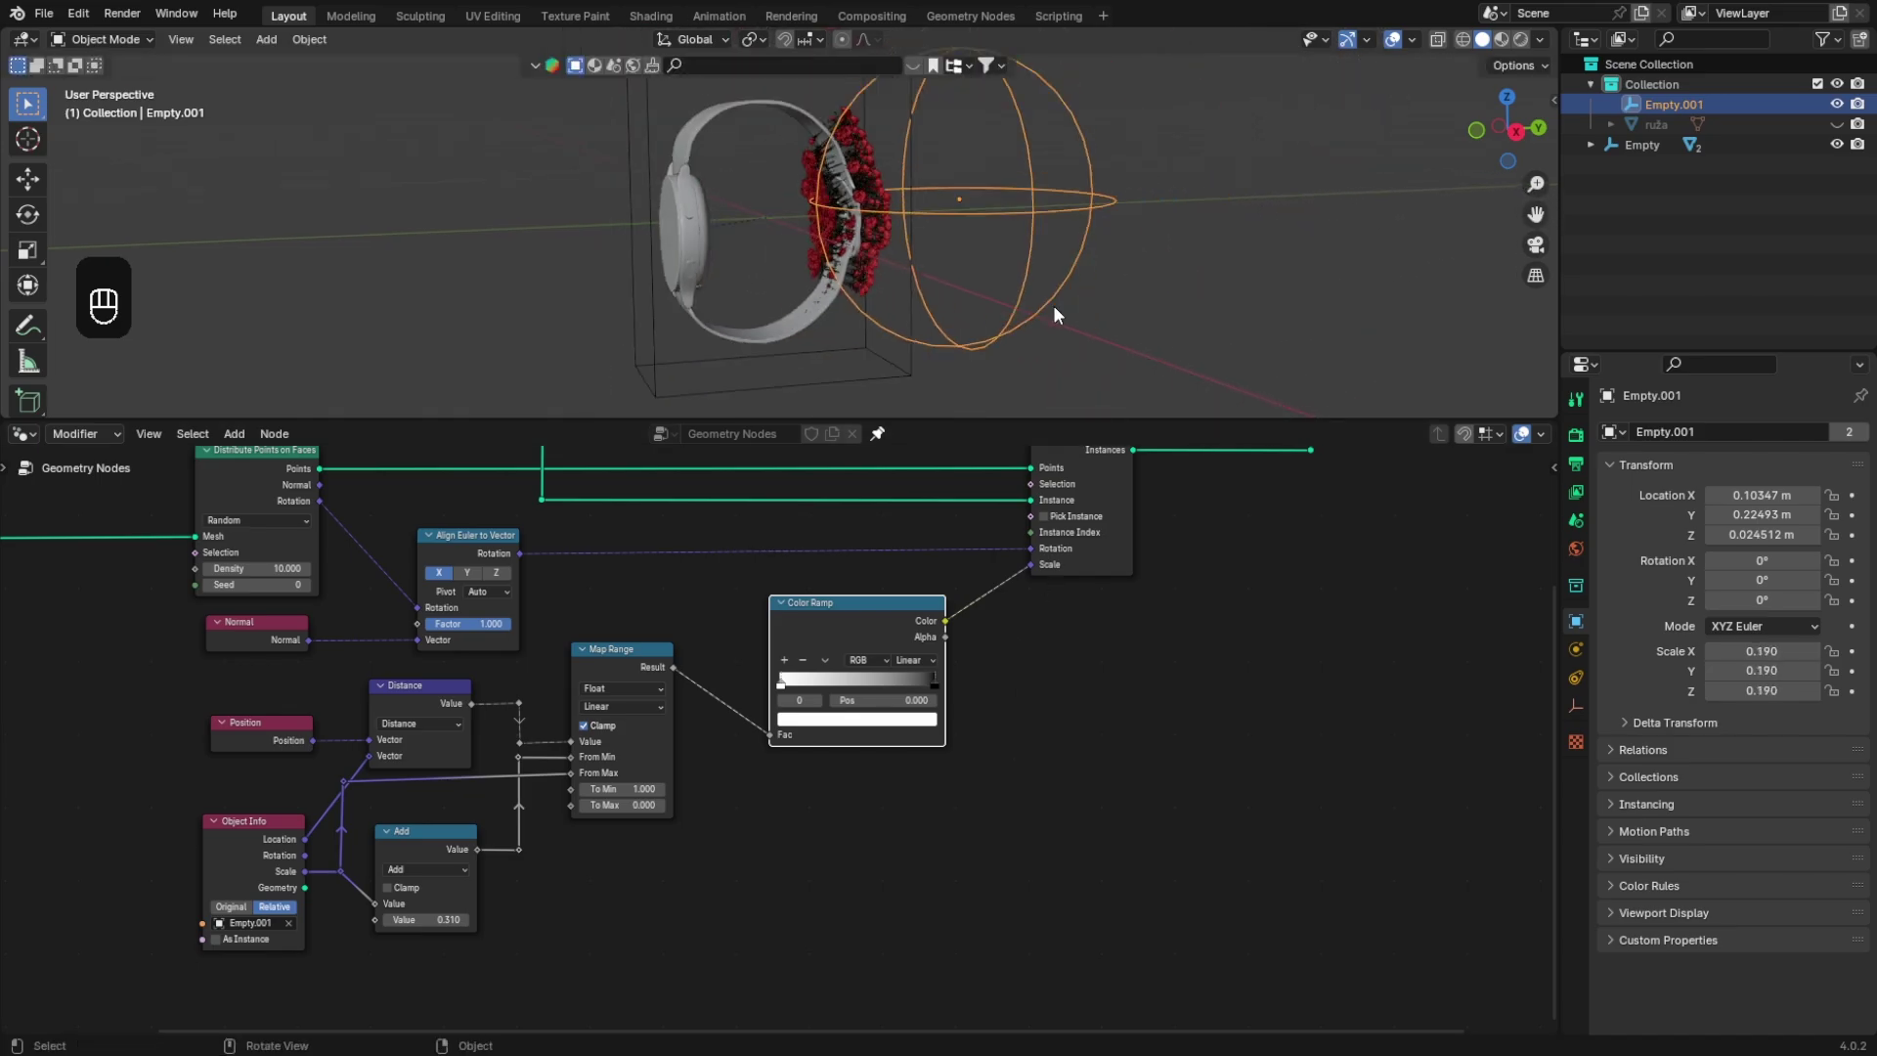
{"action": "middle_click_drag", "start_coordinate": [1040, 320], "coordinate": [1128, 325]}
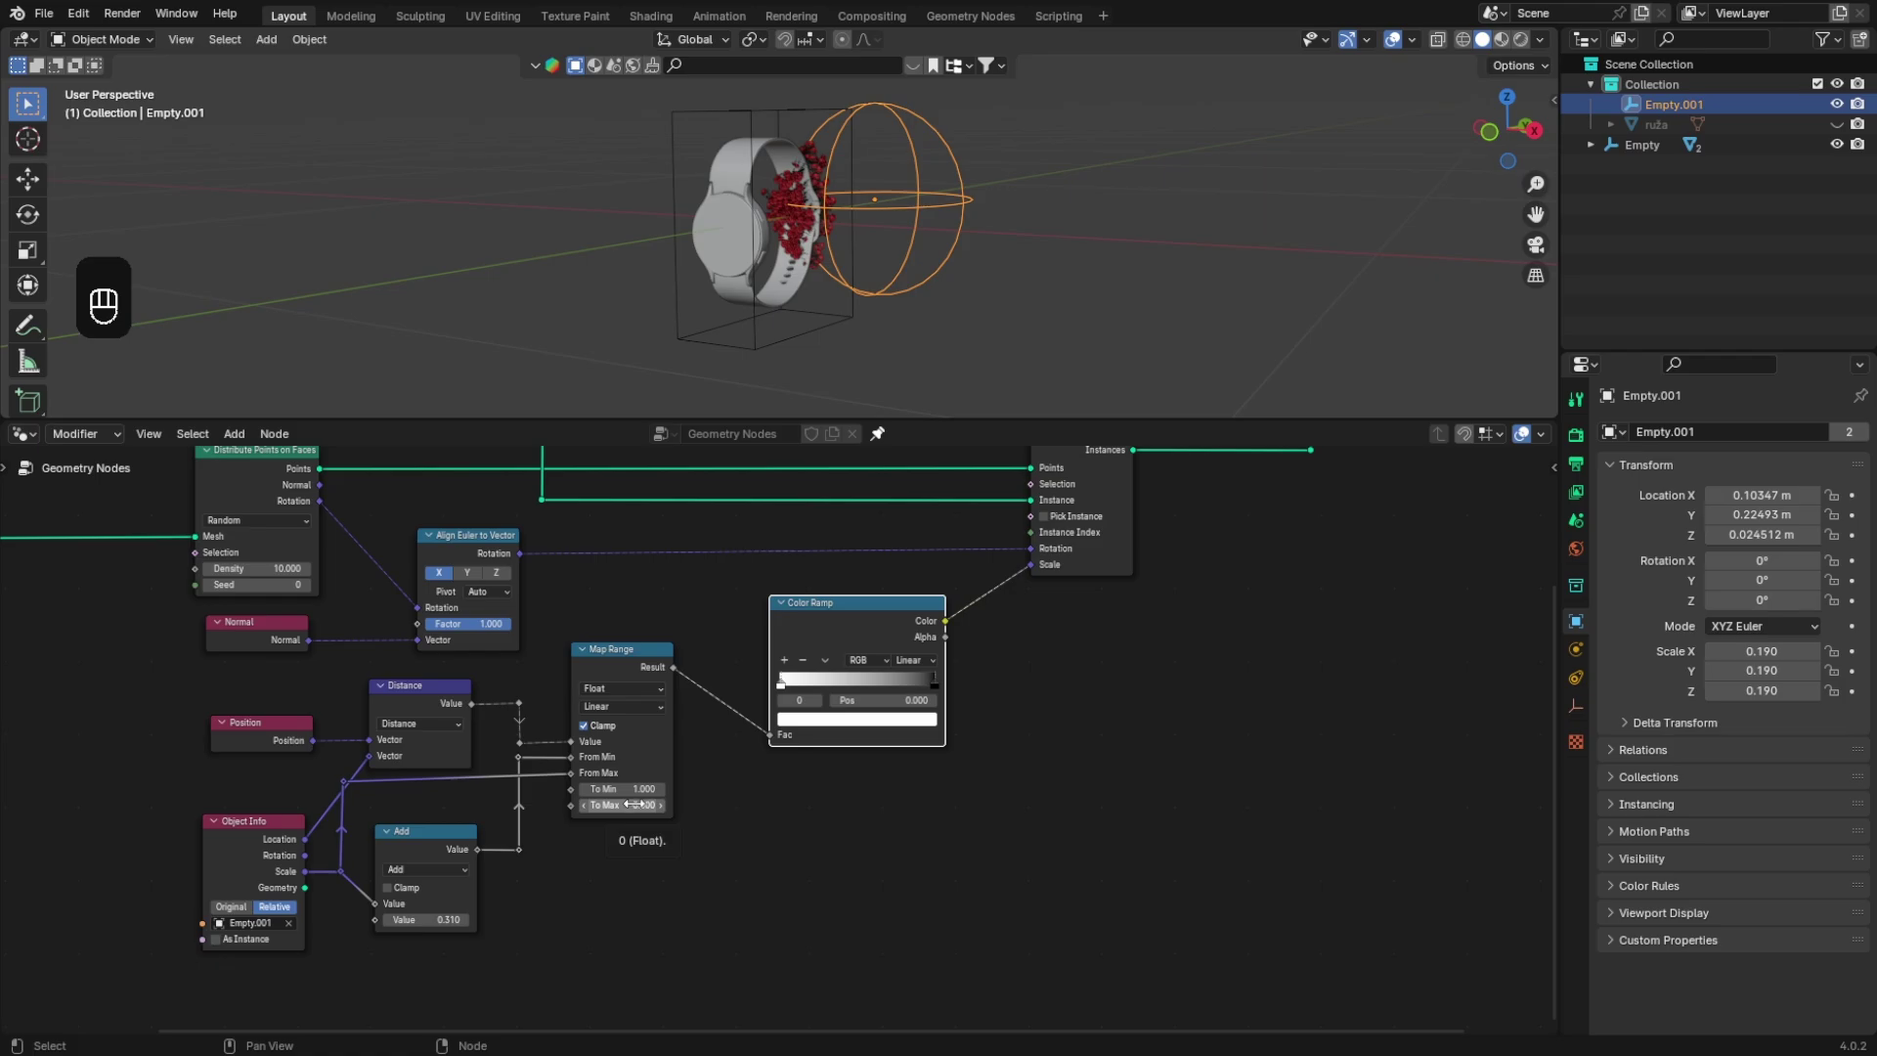
{"action": "left_click_drag", "start_coordinate": [625, 811], "coordinate": [630, 810], "text": "shift"}
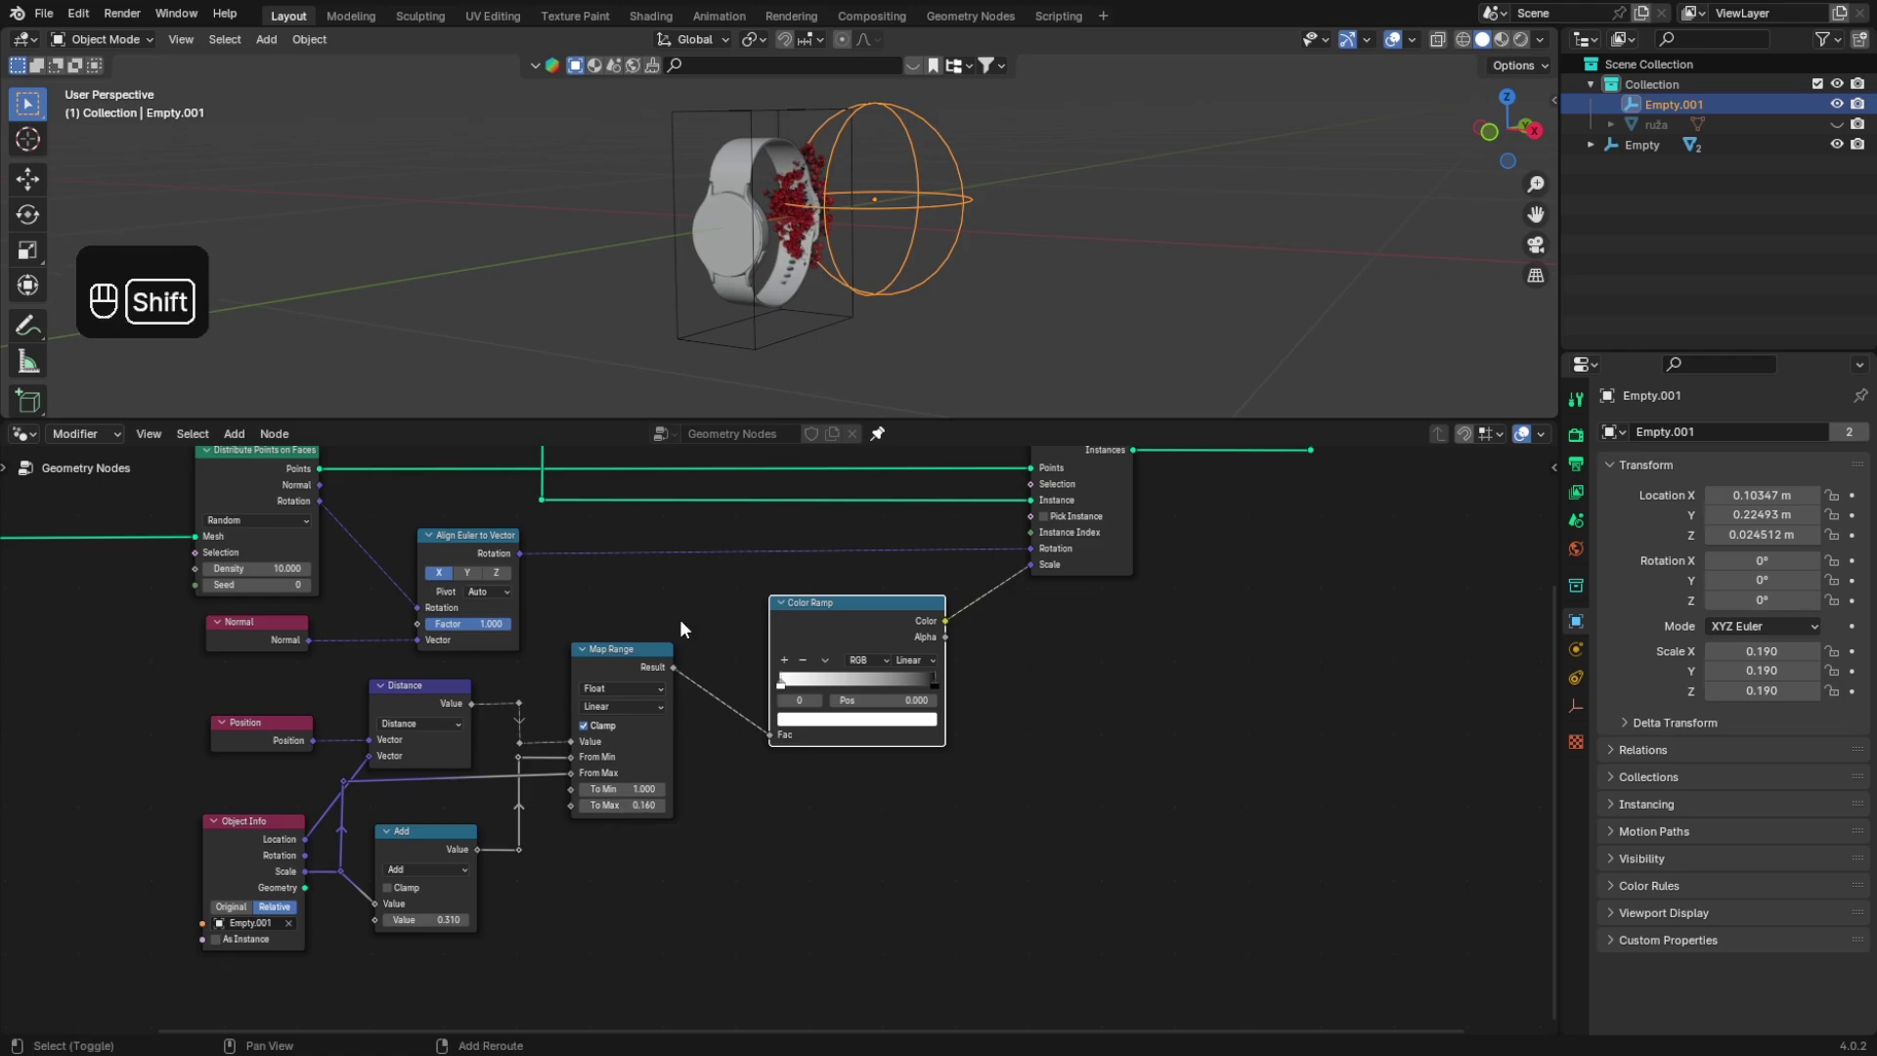
{"action": "middle_click_drag", "start_coordinate": [782, 293], "coordinate": [953, 322]}
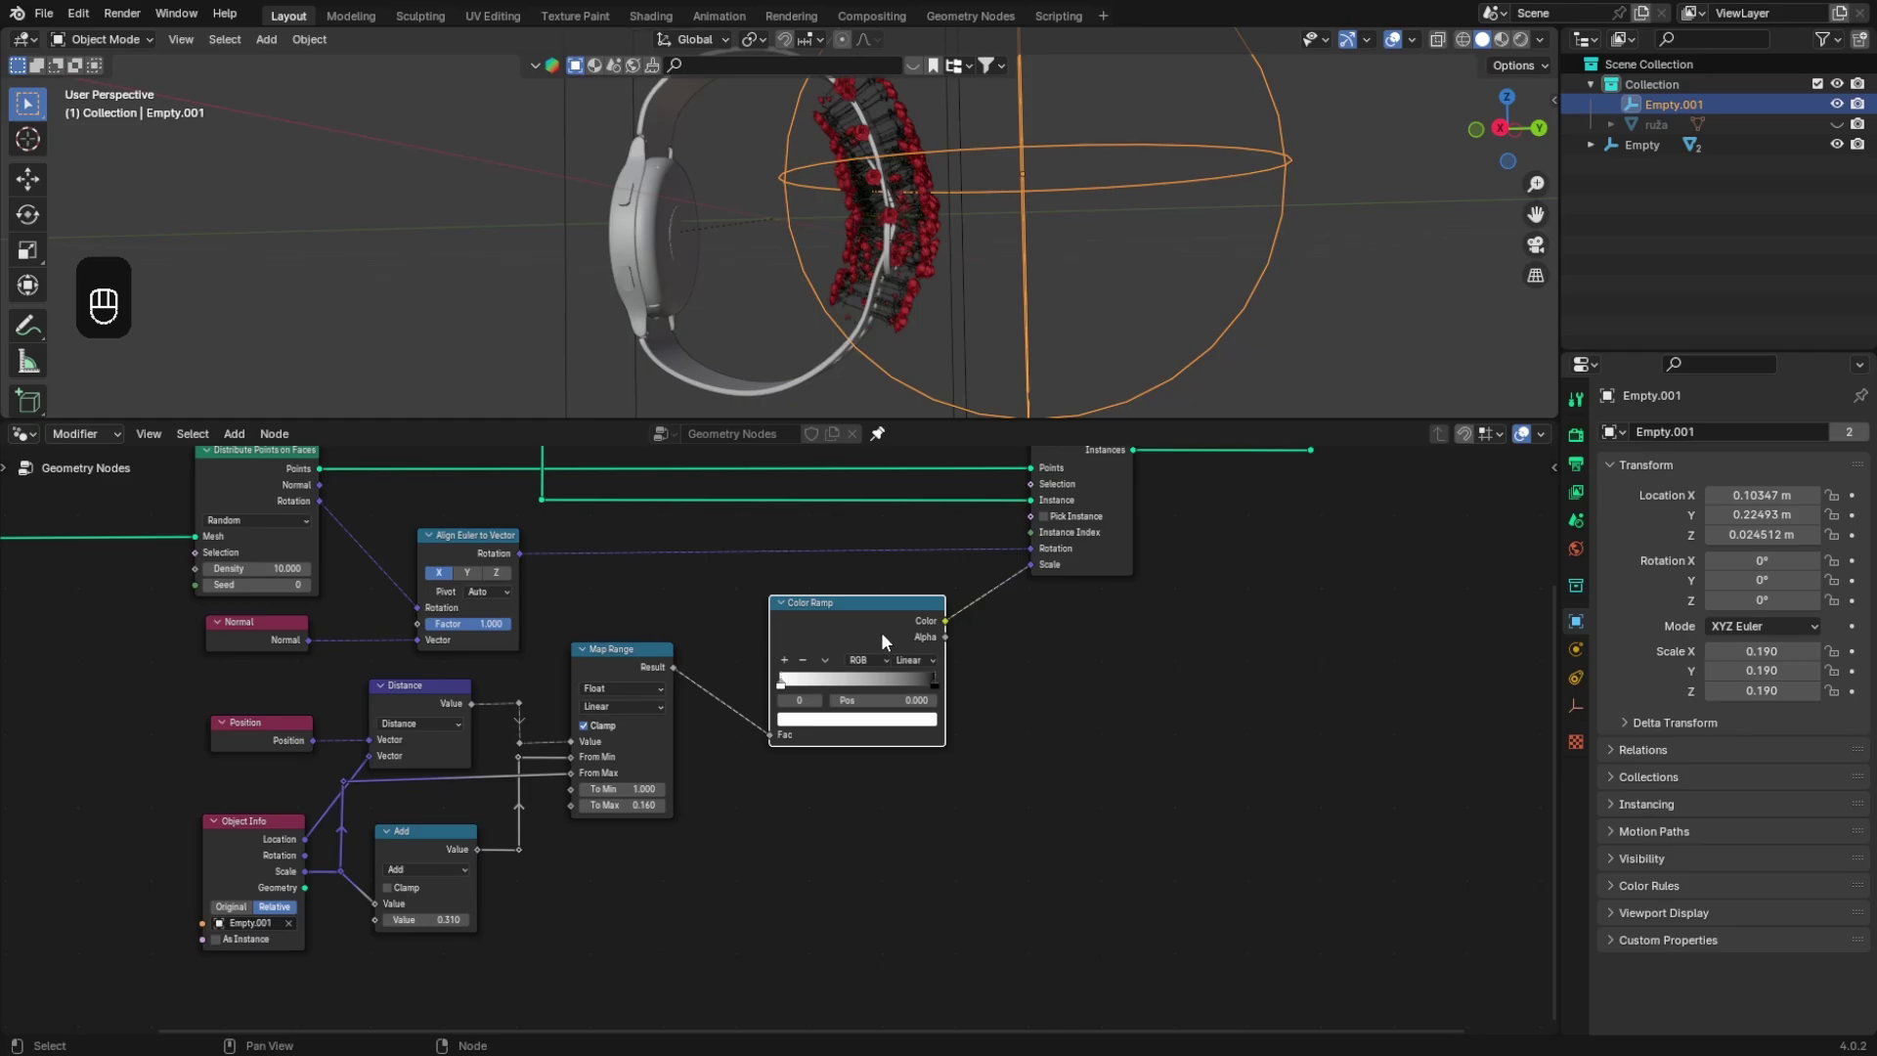
Step: Delete the Color Ramp while keeping Map Range's Result linked to Scale, and save the file
{"action": "key", "text": "ctrl+x"}
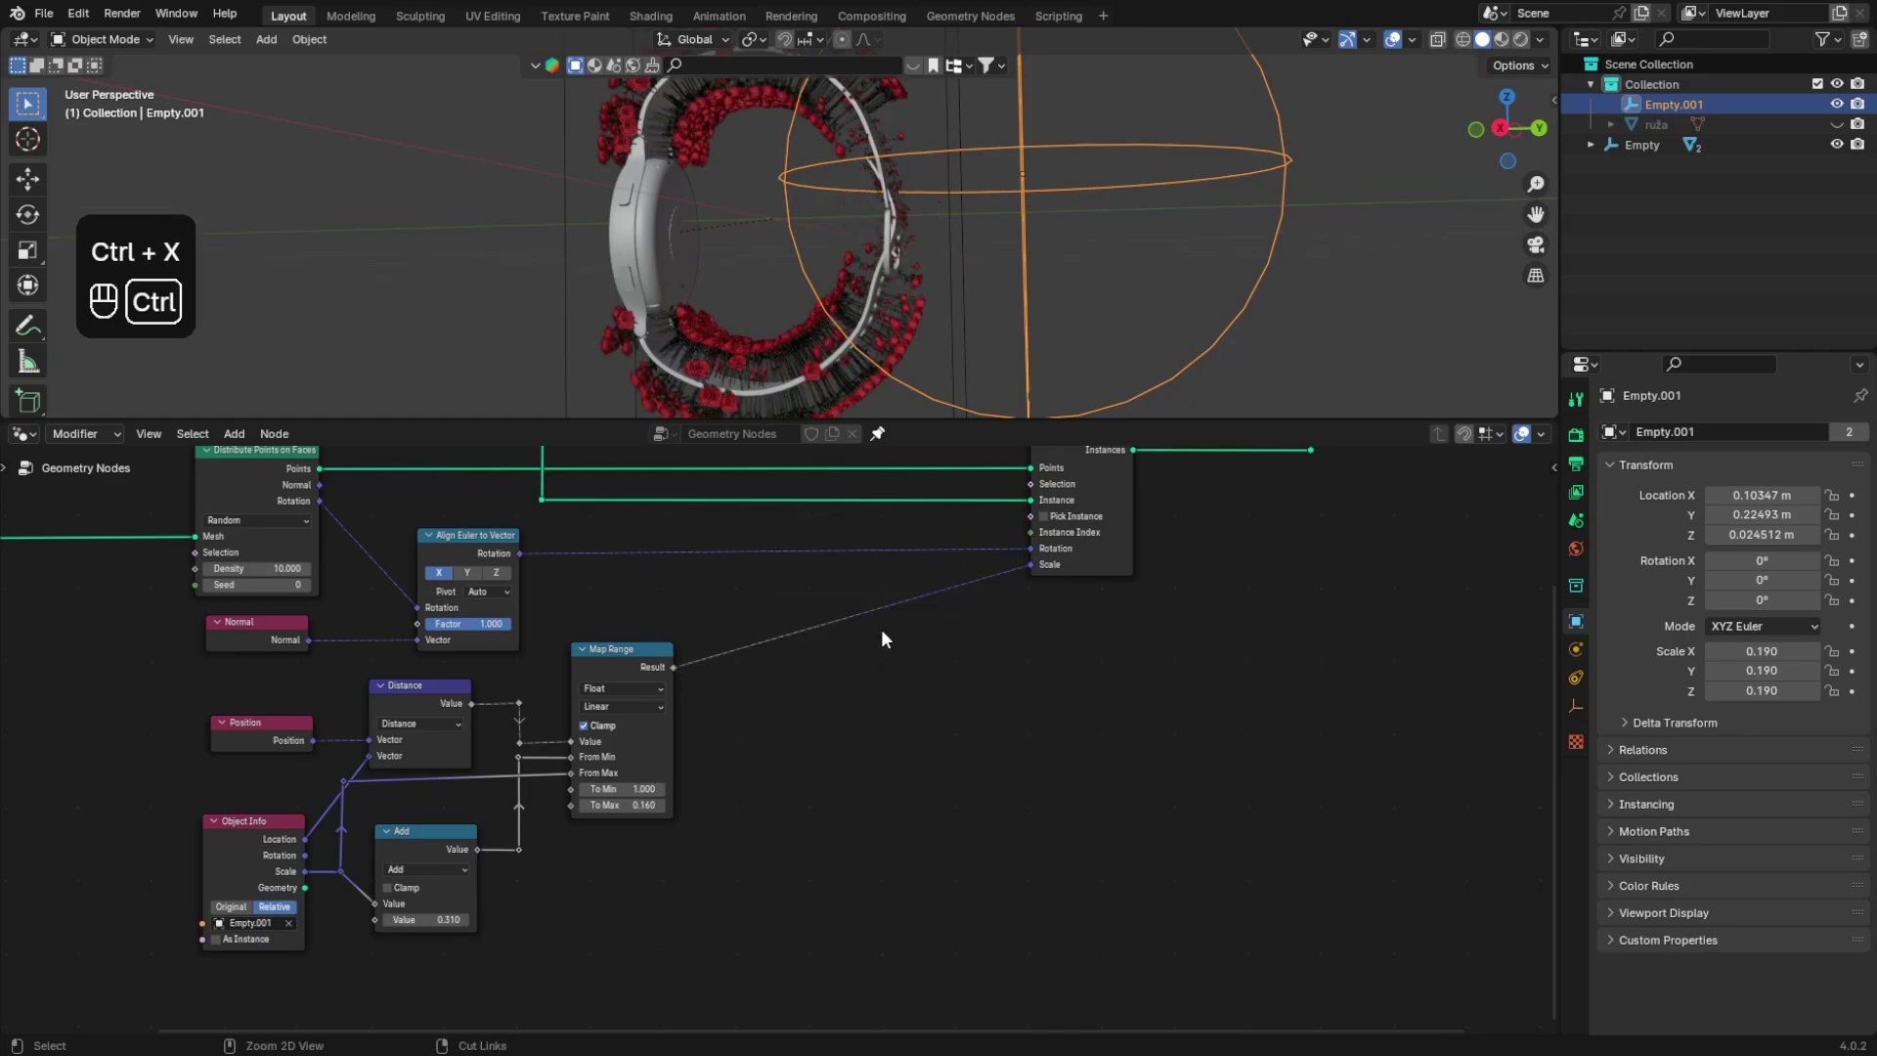
{"action": "key", "text": "ctrl+s"}
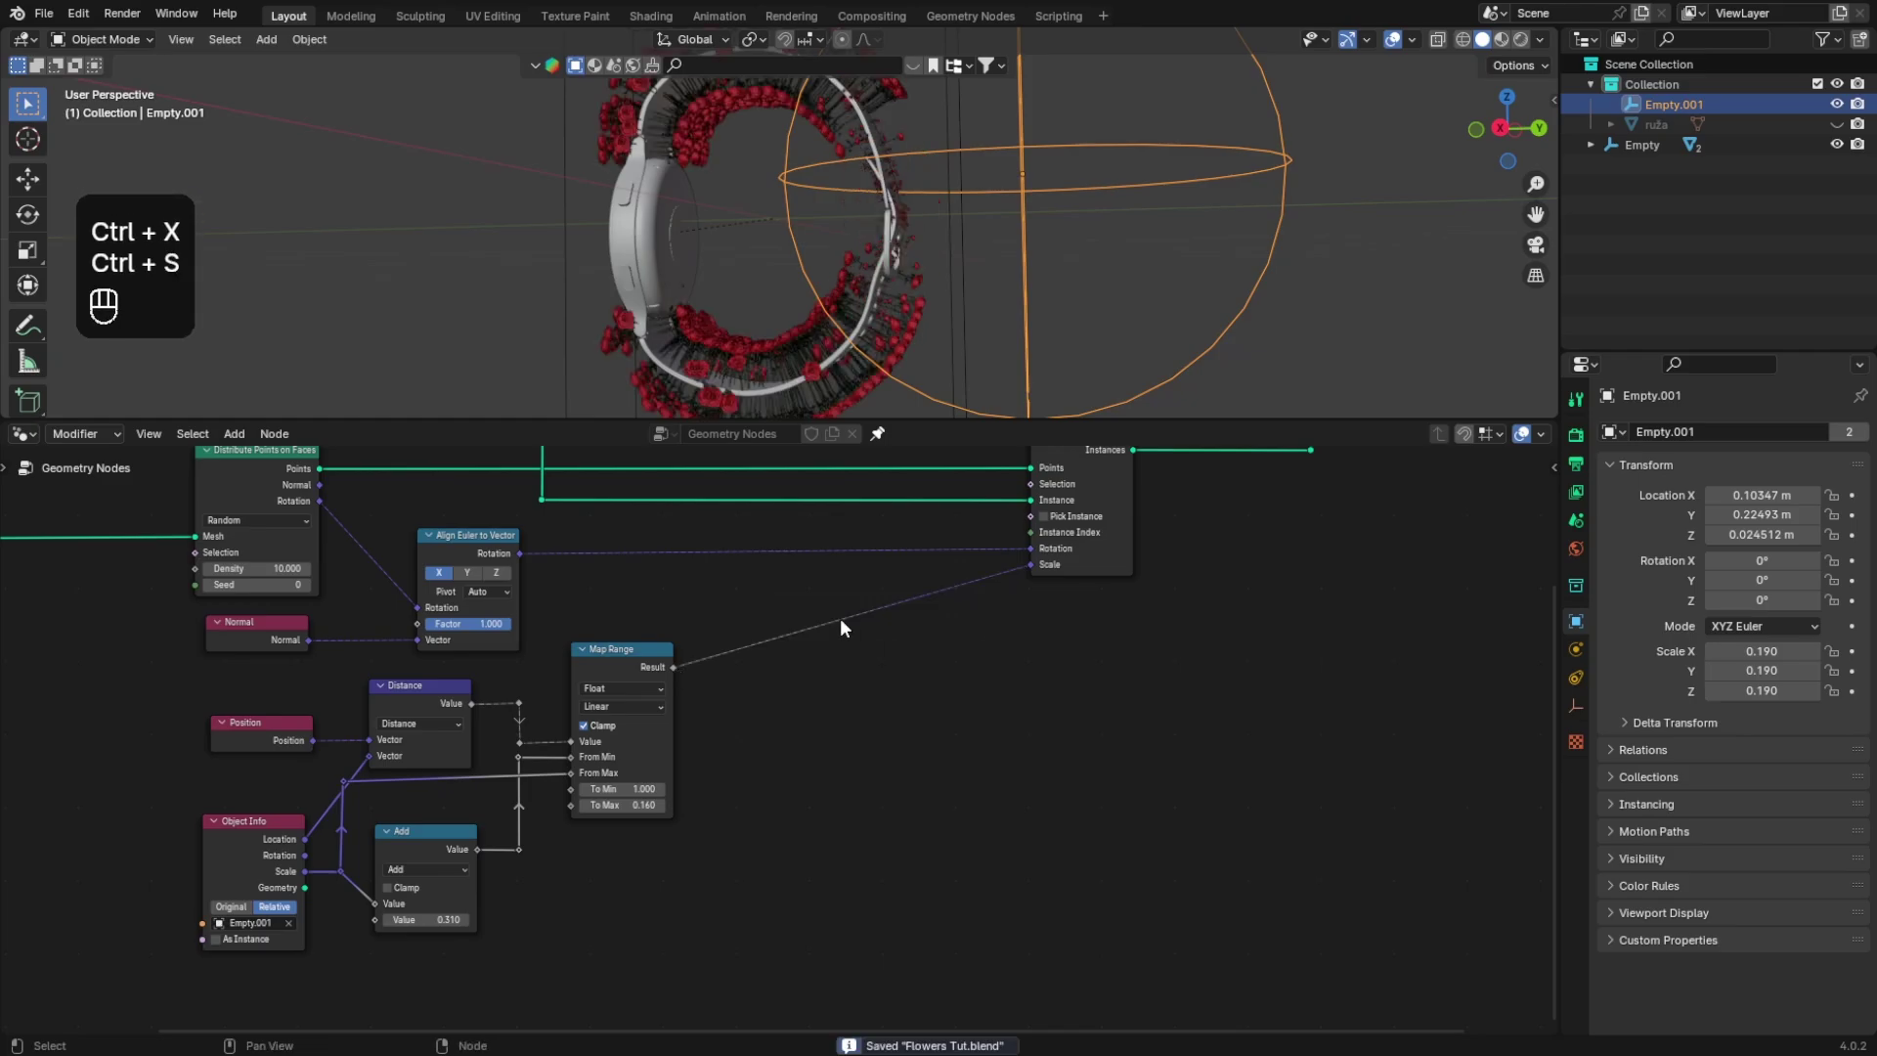
Step: Set Map Range's To Min to about 0.010 and To Max to 1.070
{"action": "middle_click_drag", "start_coordinate": [684, 372], "coordinate": [813, 367]}
{"action": "scroll", "coordinate": [676, 753], "scroll_direction": "up", "scroll_amount": 2}
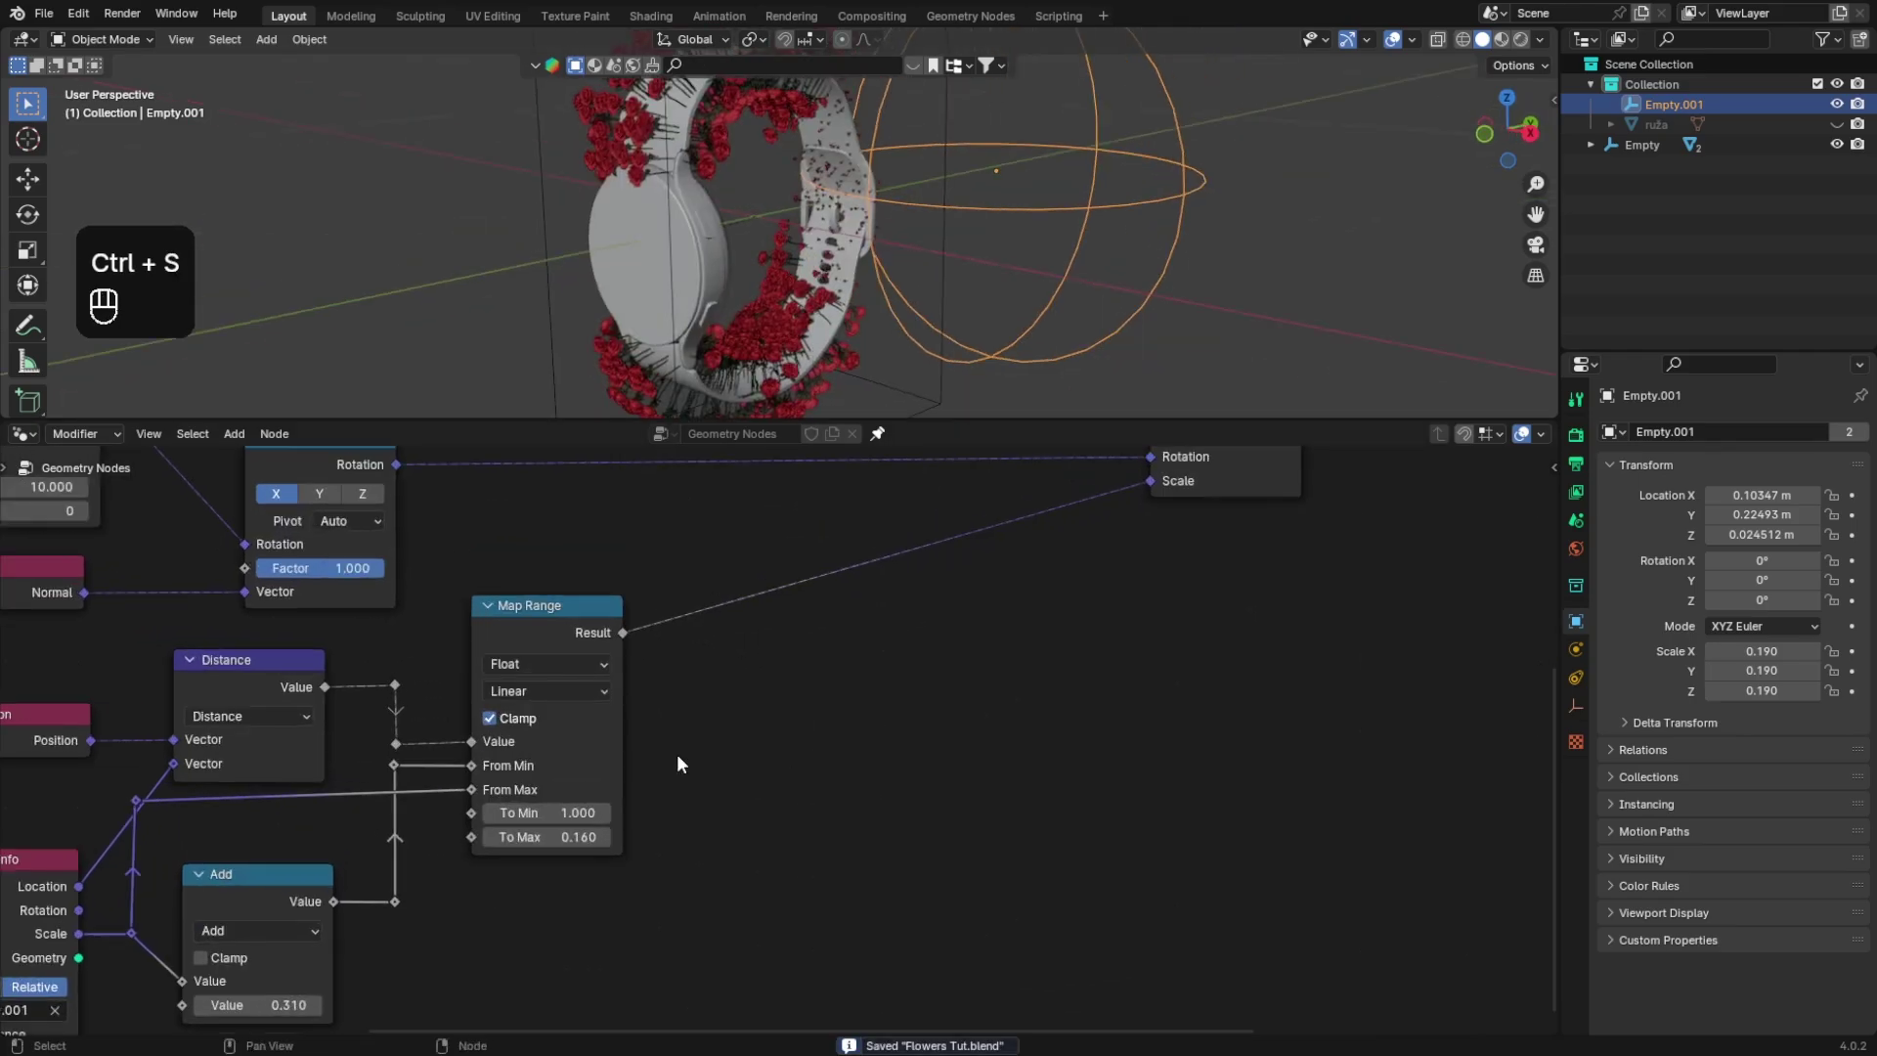
{"action": "left_click_drag", "start_coordinate": [575, 812], "coordinate": [509, 812], "text": "shift"}
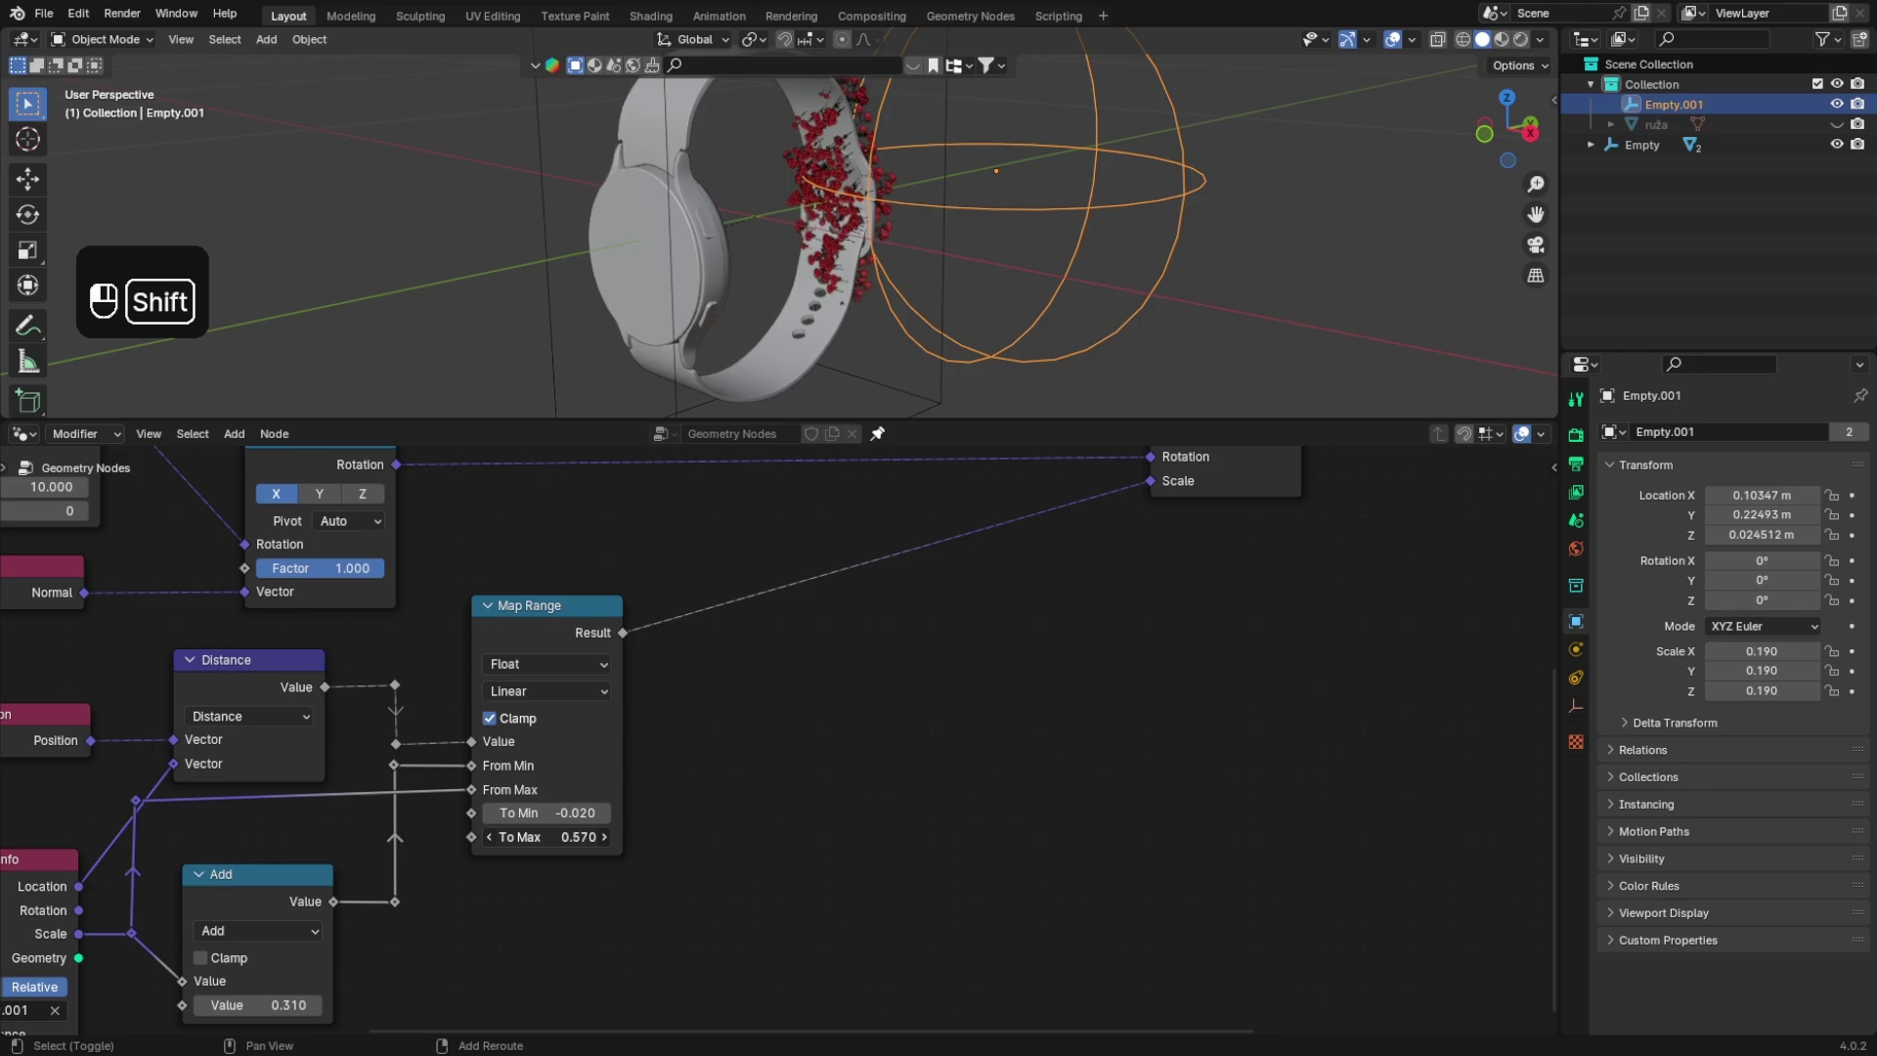
{"action": "left_click_drag", "start_coordinate": [547, 837], "coordinate": [625, 836], "text": "shift"}
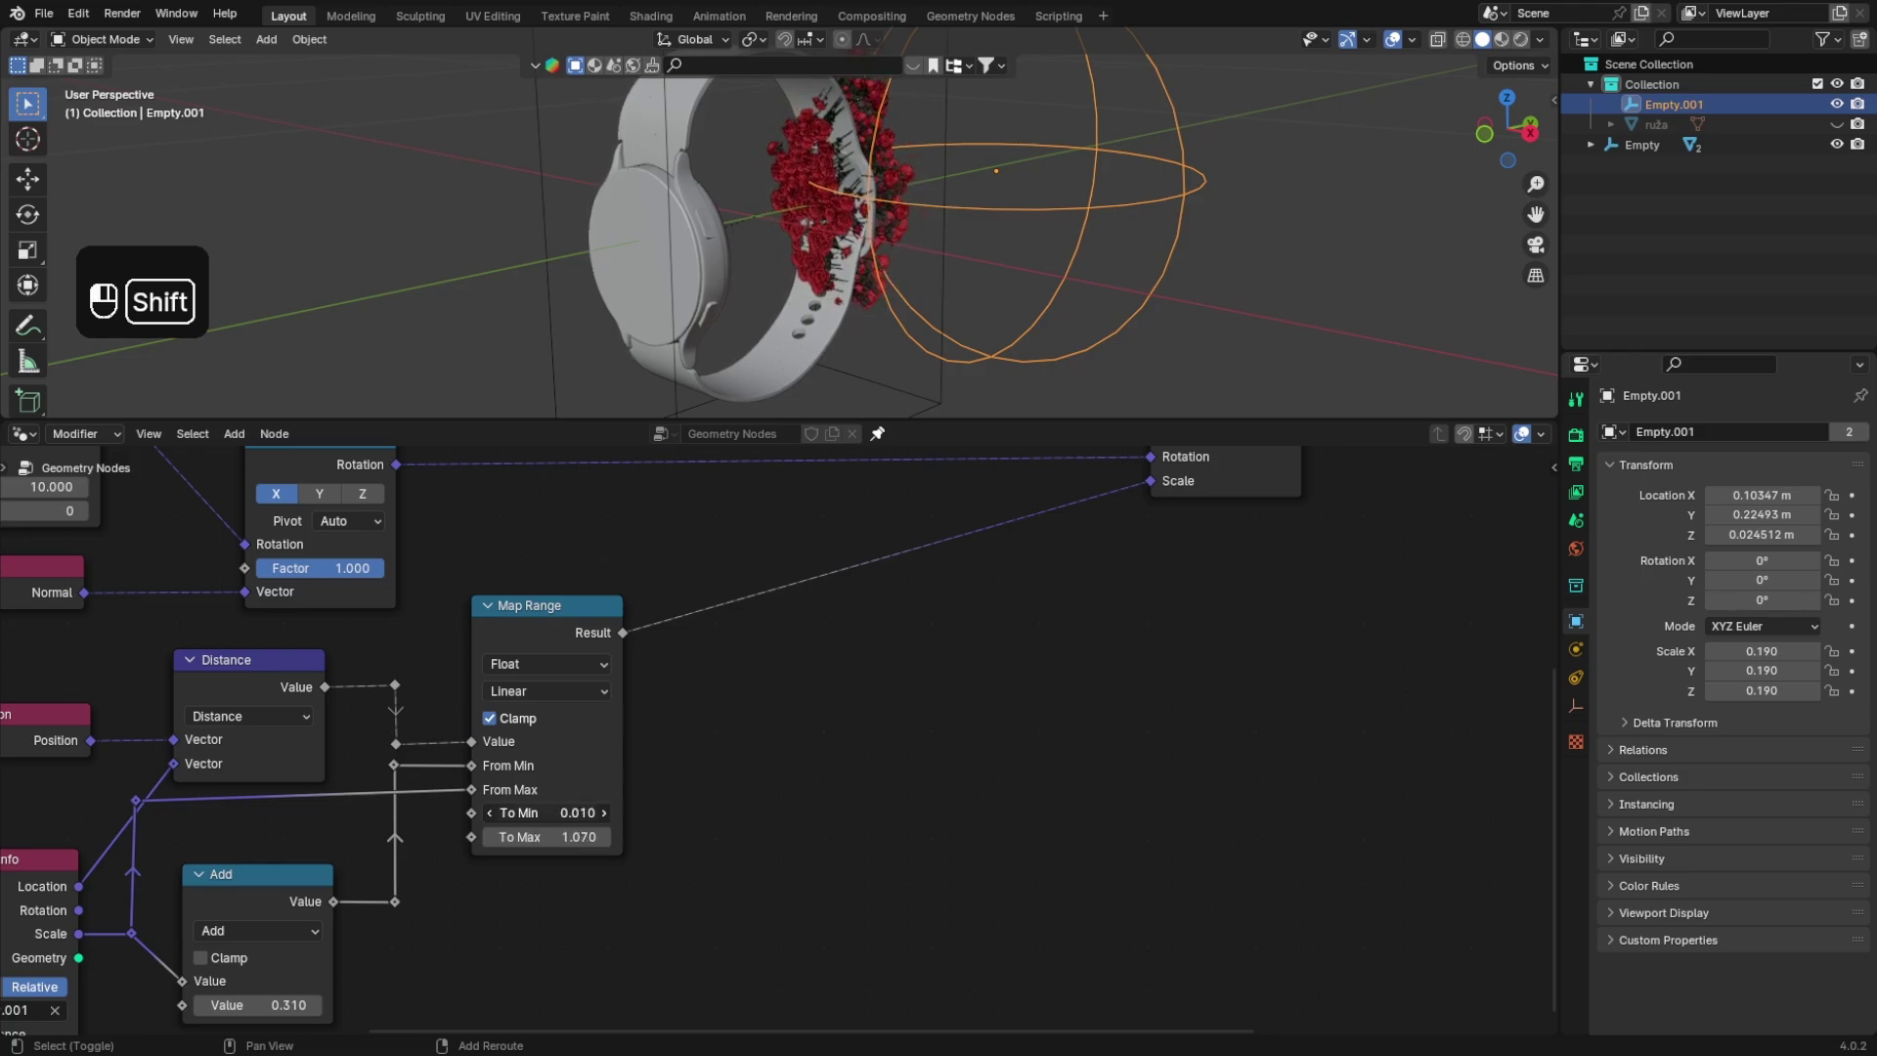
Step: Rescale Empty.001 to about 0.233 and set Map Range's To Min to 0.000
{"action": "middle_click_drag", "start_coordinate": [882, 391], "coordinate": [1007, 275]}
{"action": "key", "text": "s"}
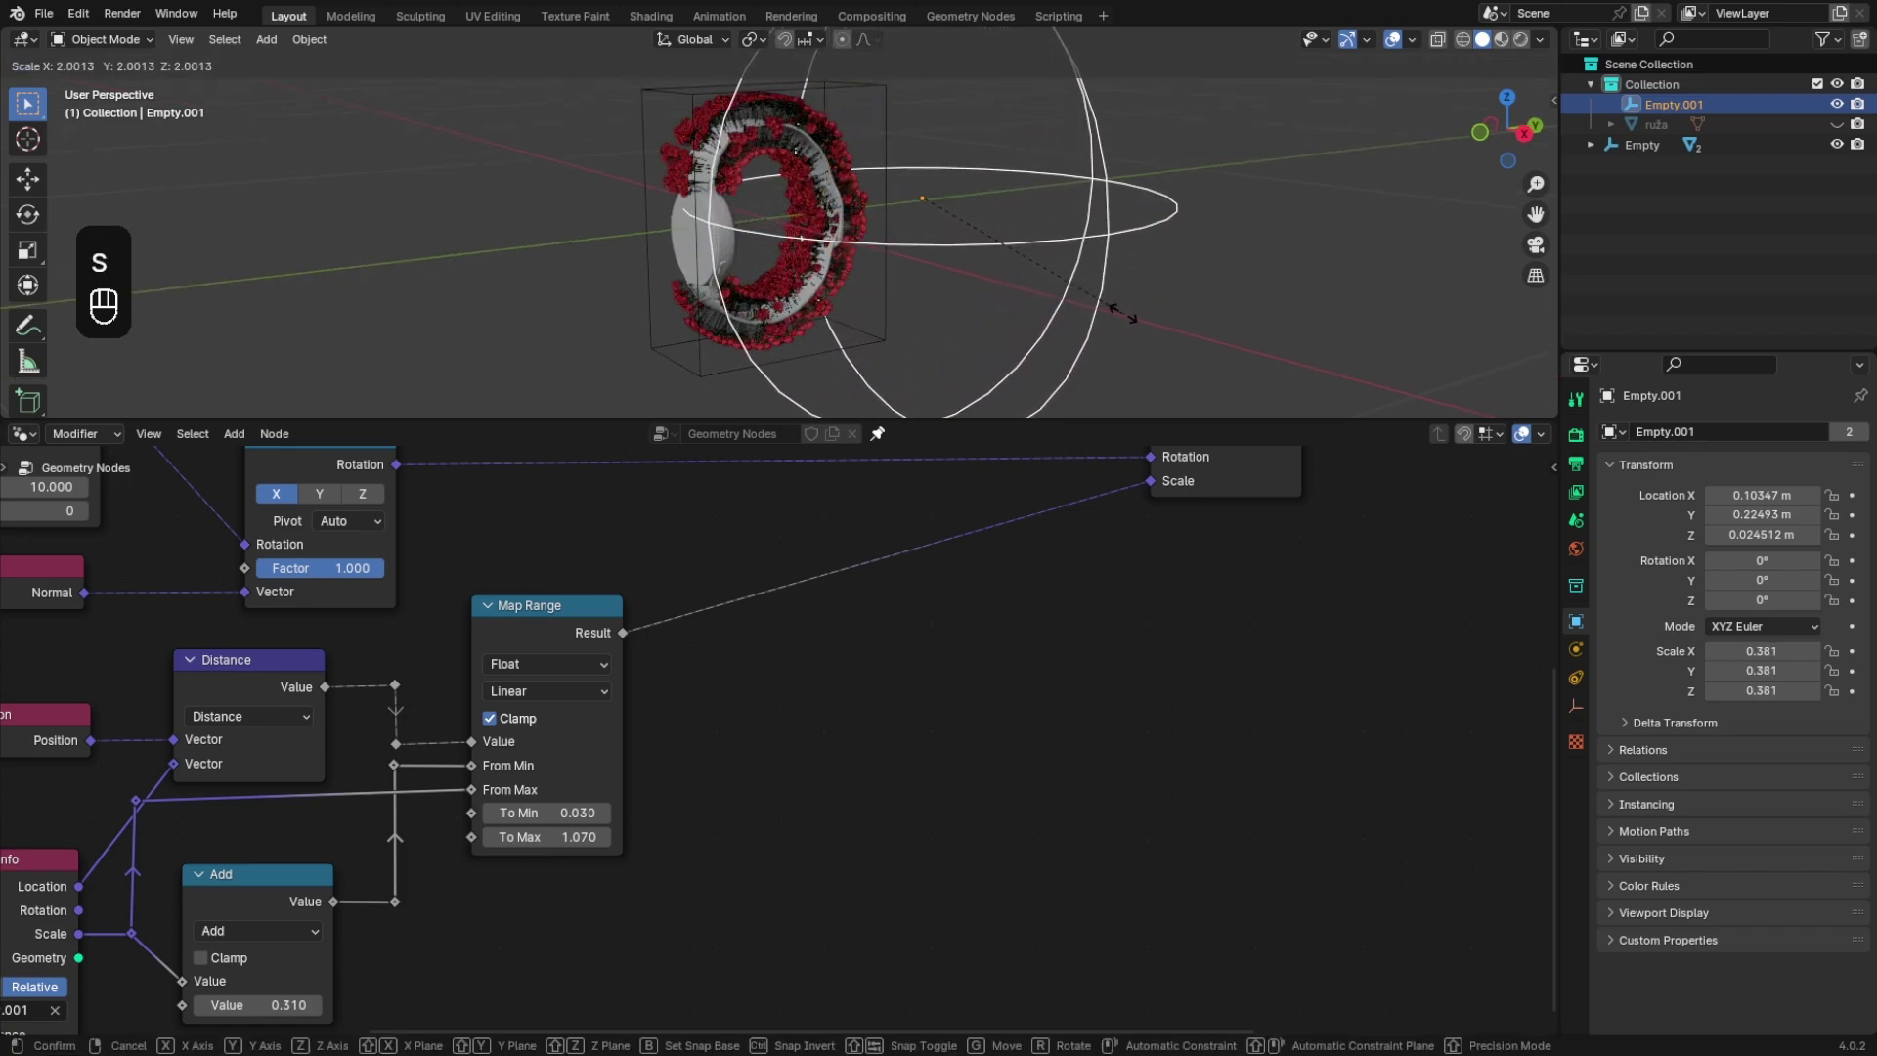
{"action": "left_click", "coordinate": [1034, 278]}
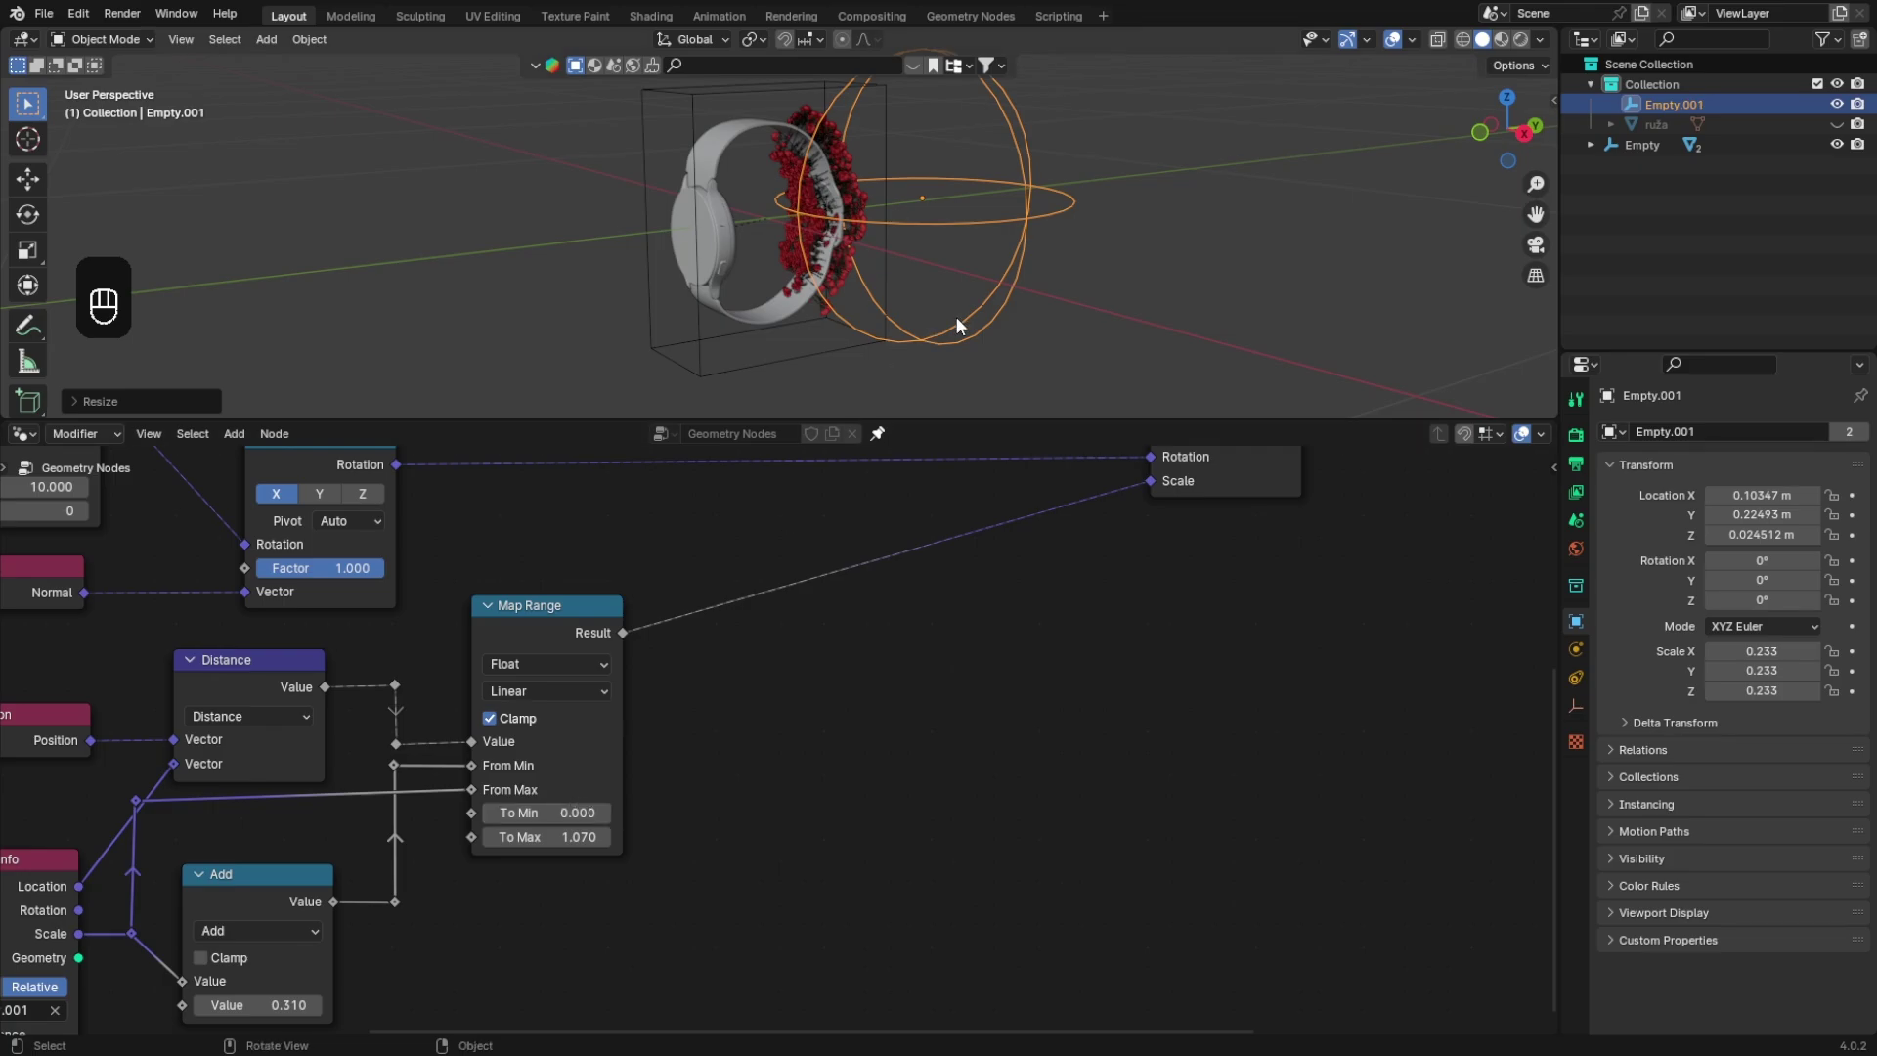
Step: Enlarge the 3D viewport and try shrinking Empty.001 to check how the roses recede toward the buckle
{"action": "scroll", "coordinate": [954, 315], "scroll_direction": "up", "scroll_amount": 6}
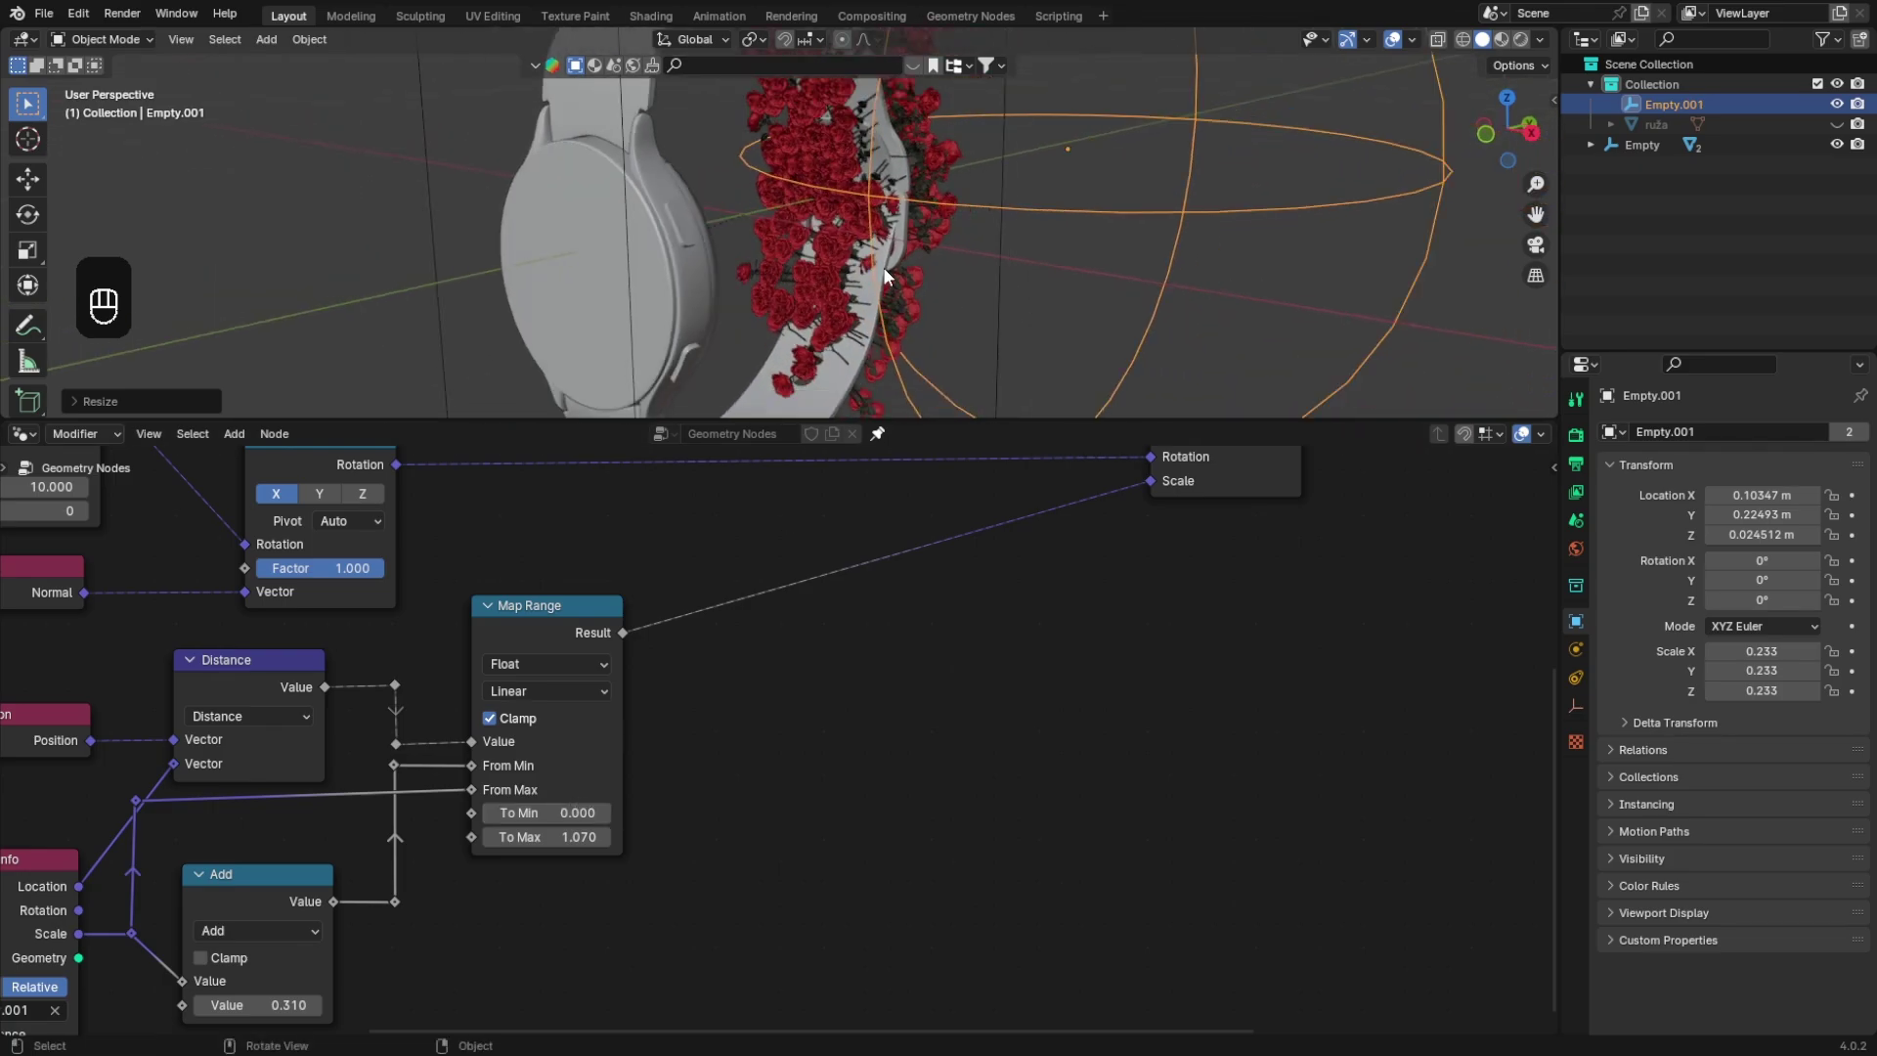
{"action": "left_click_drag", "start_coordinate": [892, 421], "coordinate": [894, 708]}
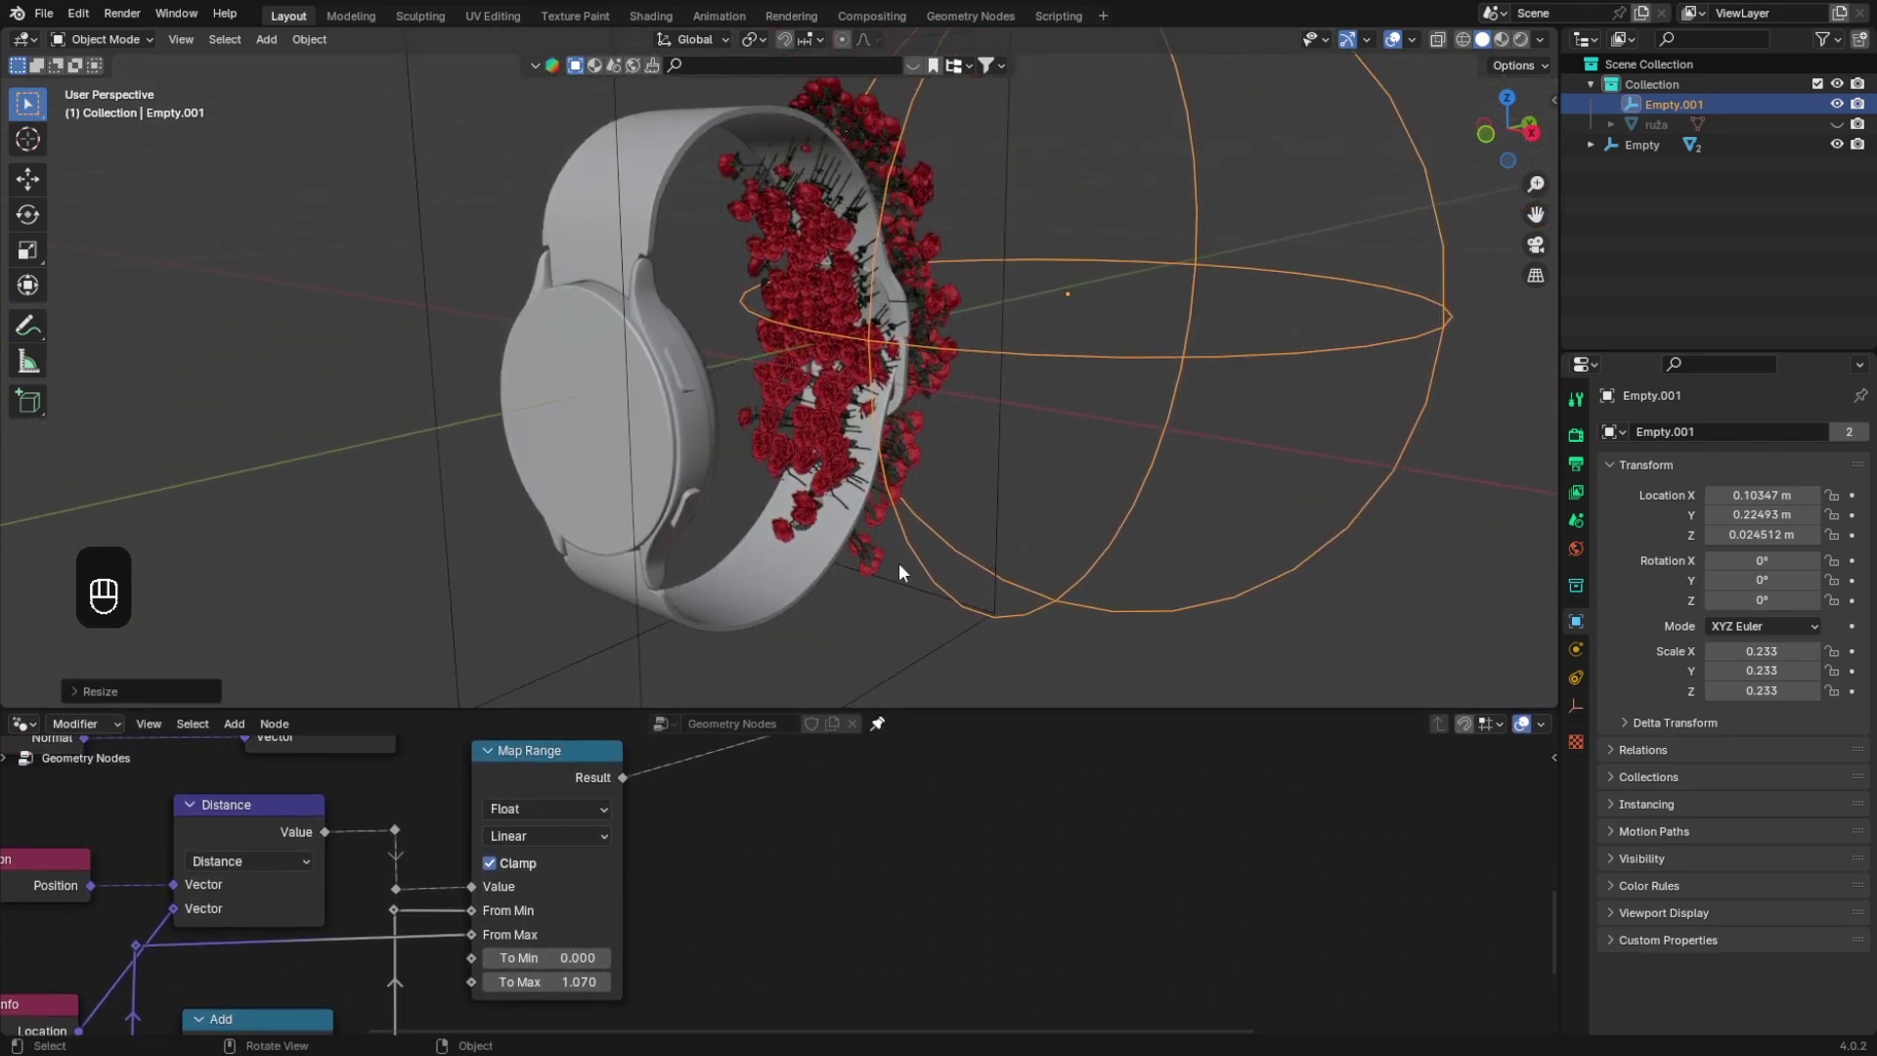
{"action": "key", "text": "s"}
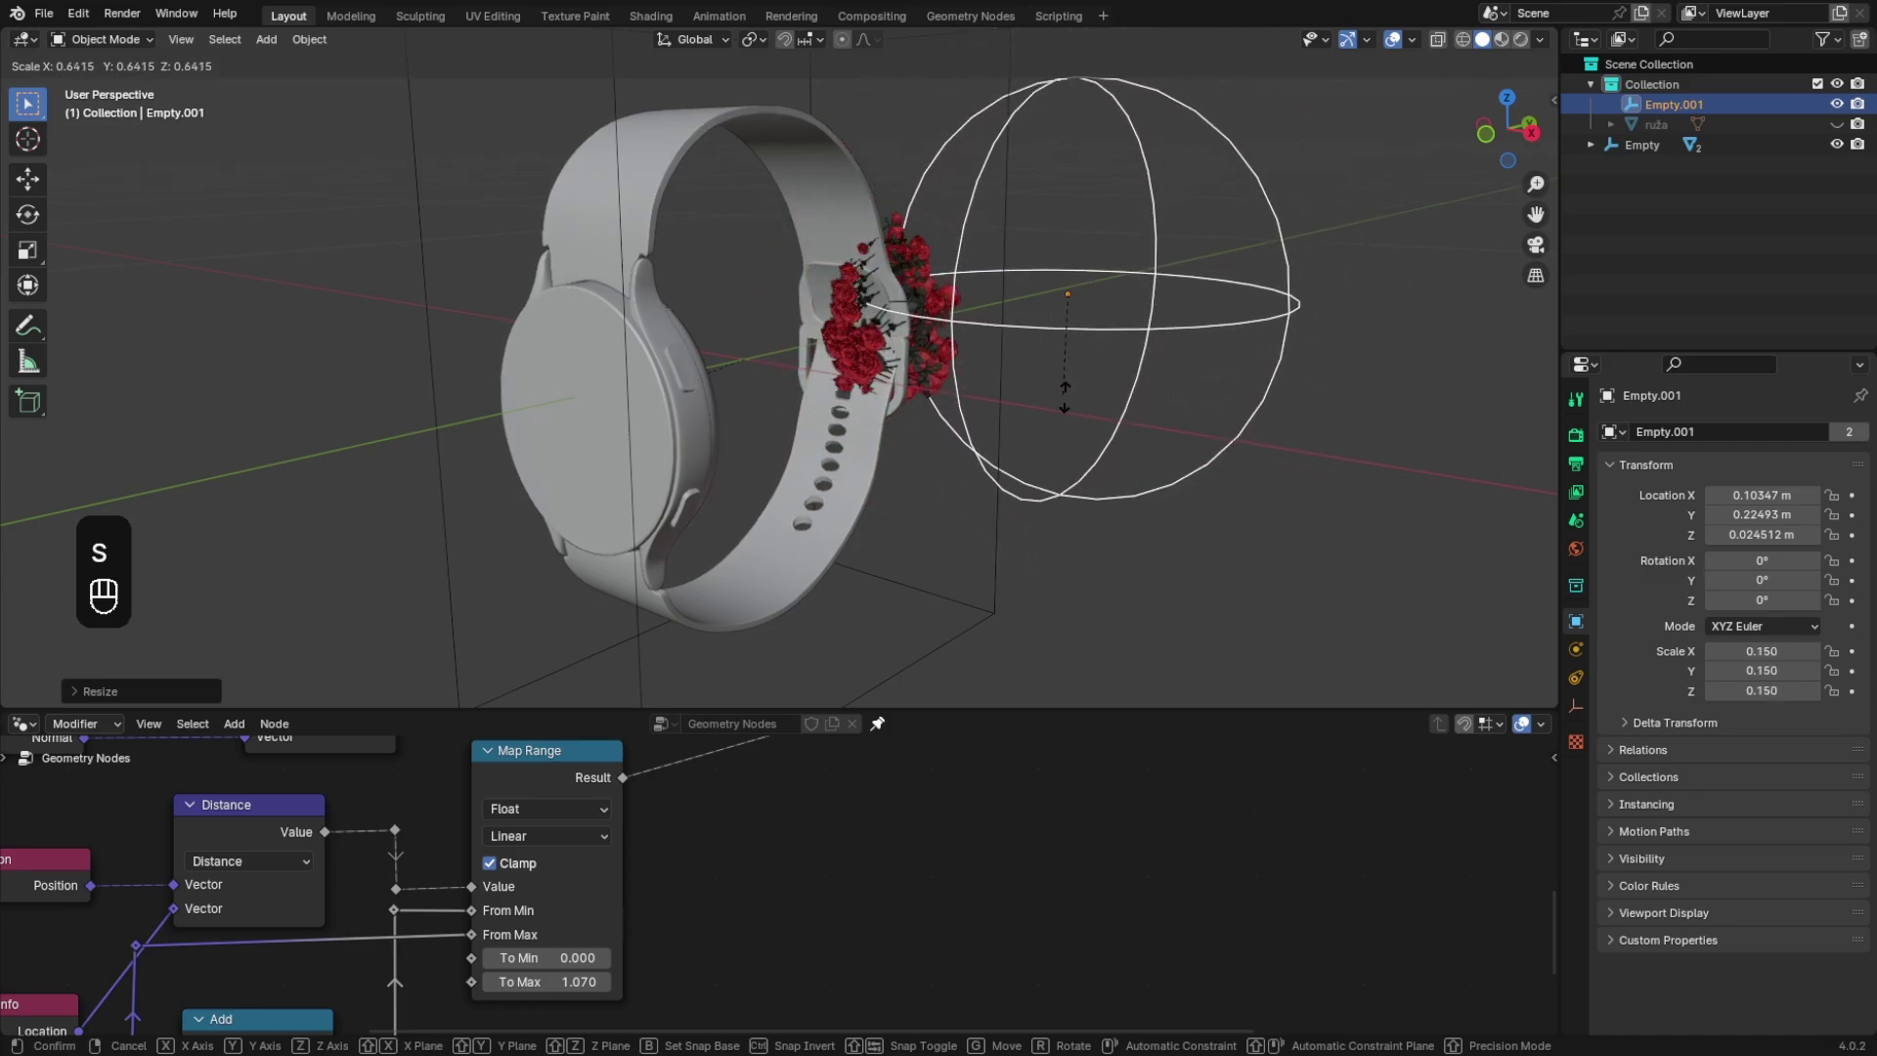
{"action": "right_click", "coordinate": [1068, 403]}
Step: Clear Empty.001's location and move it about 0.253 m along the Y axis, beyond the strap's buckle side
{"action": "middle_click_drag", "start_coordinate": [993, 671], "coordinate": [692, 471]}
{"action": "key", "text": "alt+g"}
{"action": "key", "text": "g"}
{"action": "key", "text": "y"}
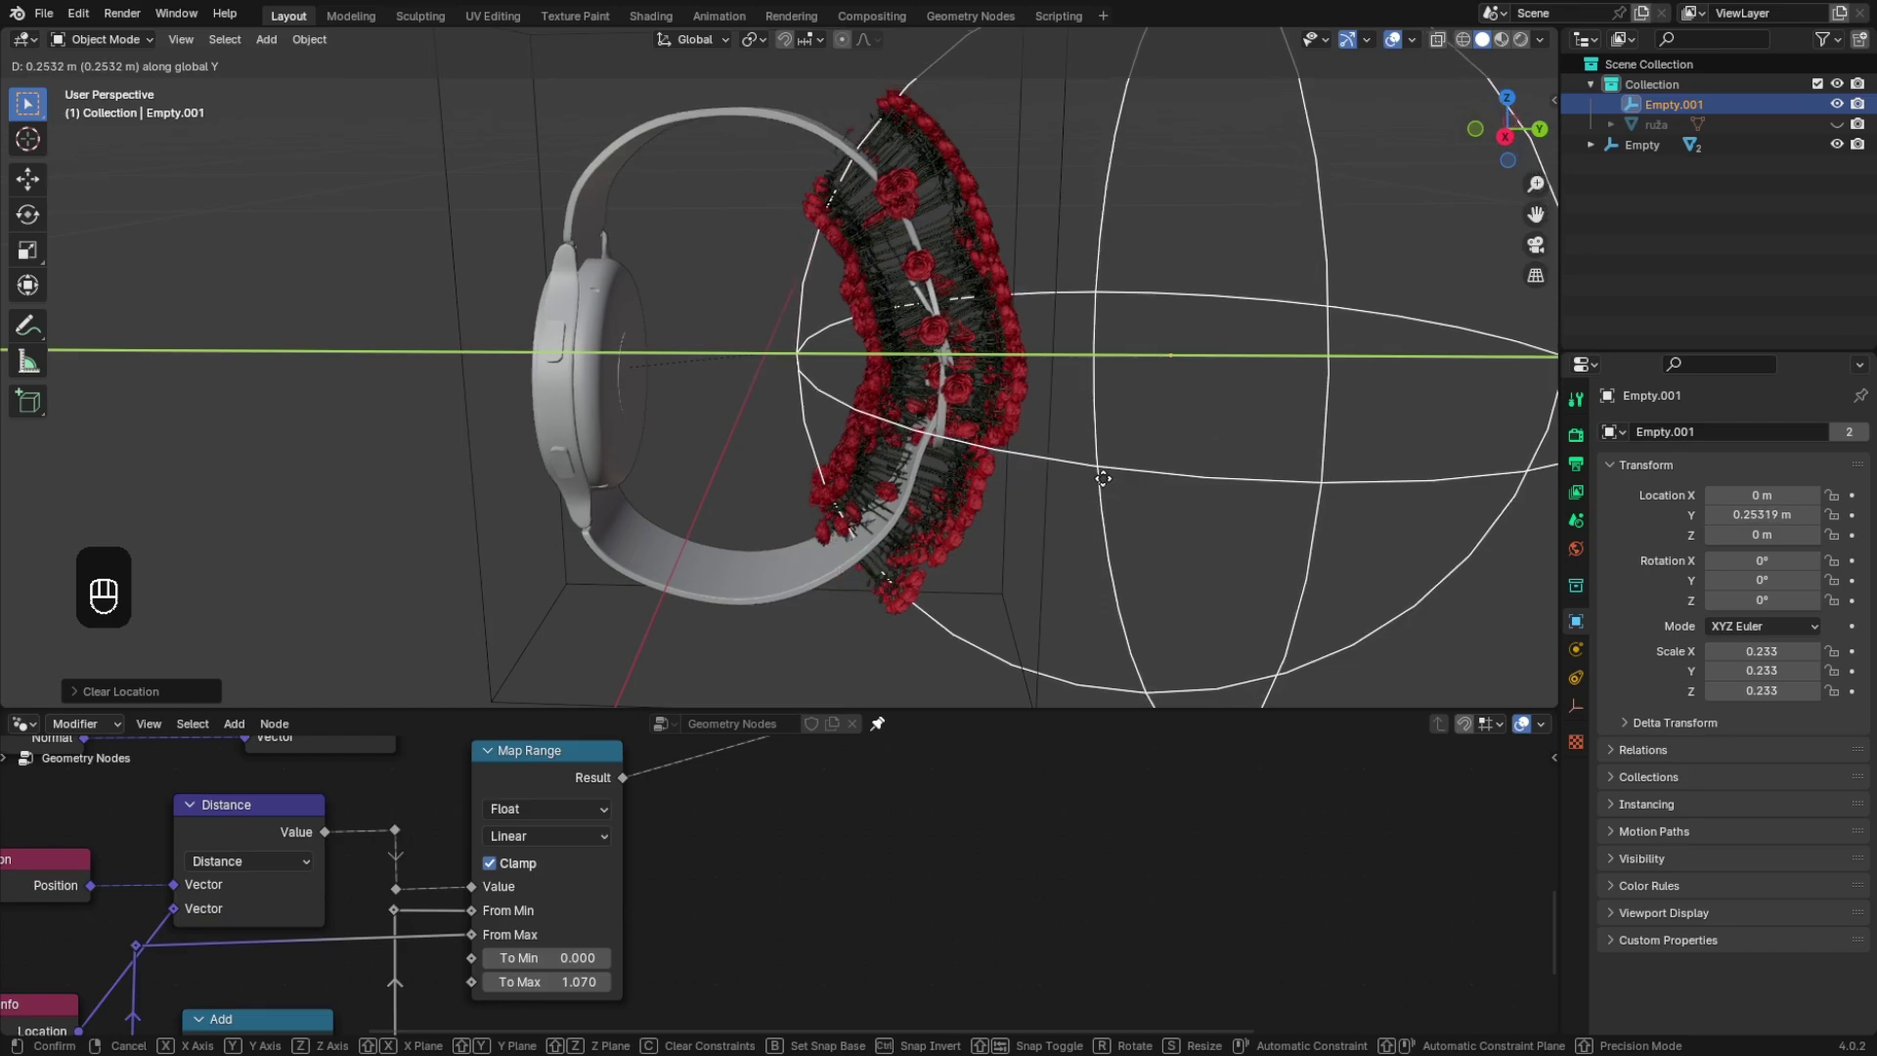
{"action": "left_click", "coordinate": [1095, 474]}
{"action": "scroll", "coordinate": [1046, 451], "scroll_direction": "down", "scroll_amount": 3}
{"action": "middle_click_drag", "start_coordinate": [1046, 444], "coordinate": [1006, 467]}
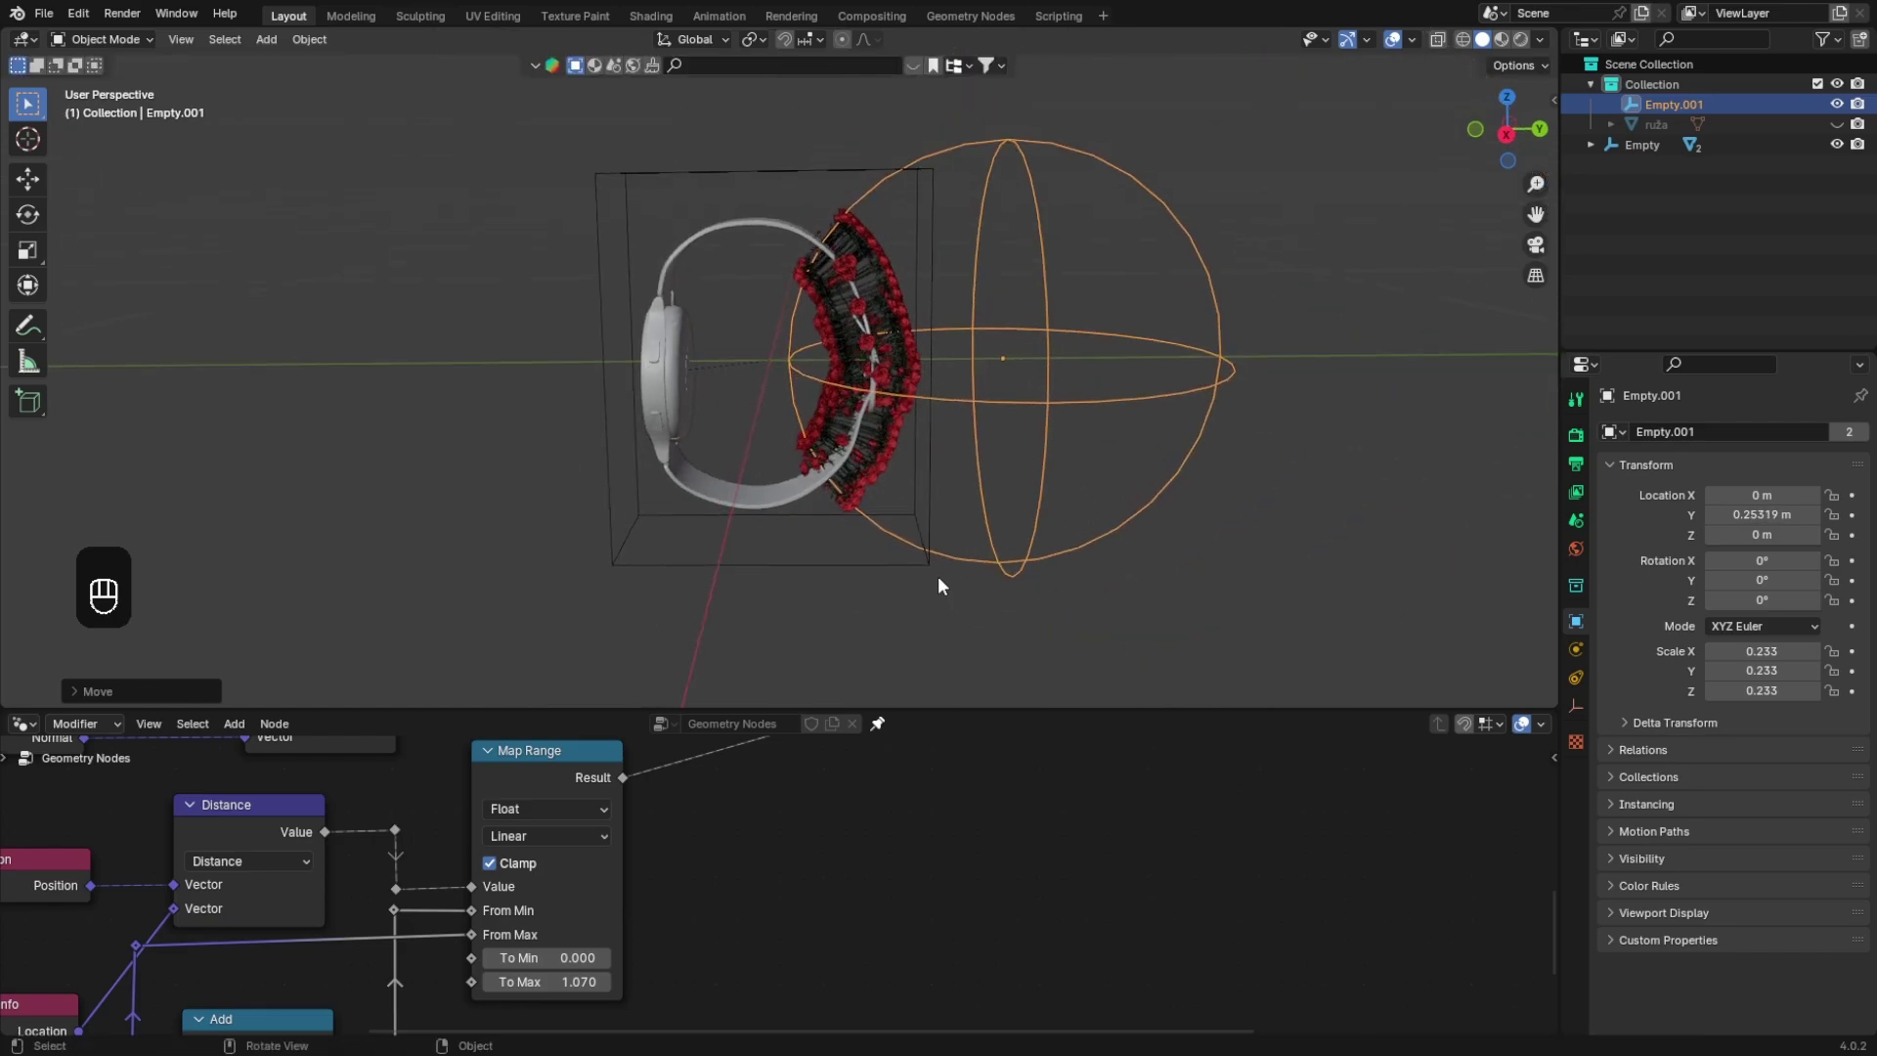
Step: Enlarge the node editor and add a Noise Texture node in the free space beside the Position node
{"action": "left_click_drag", "start_coordinate": [862, 711], "coordinate": [910, 375]}
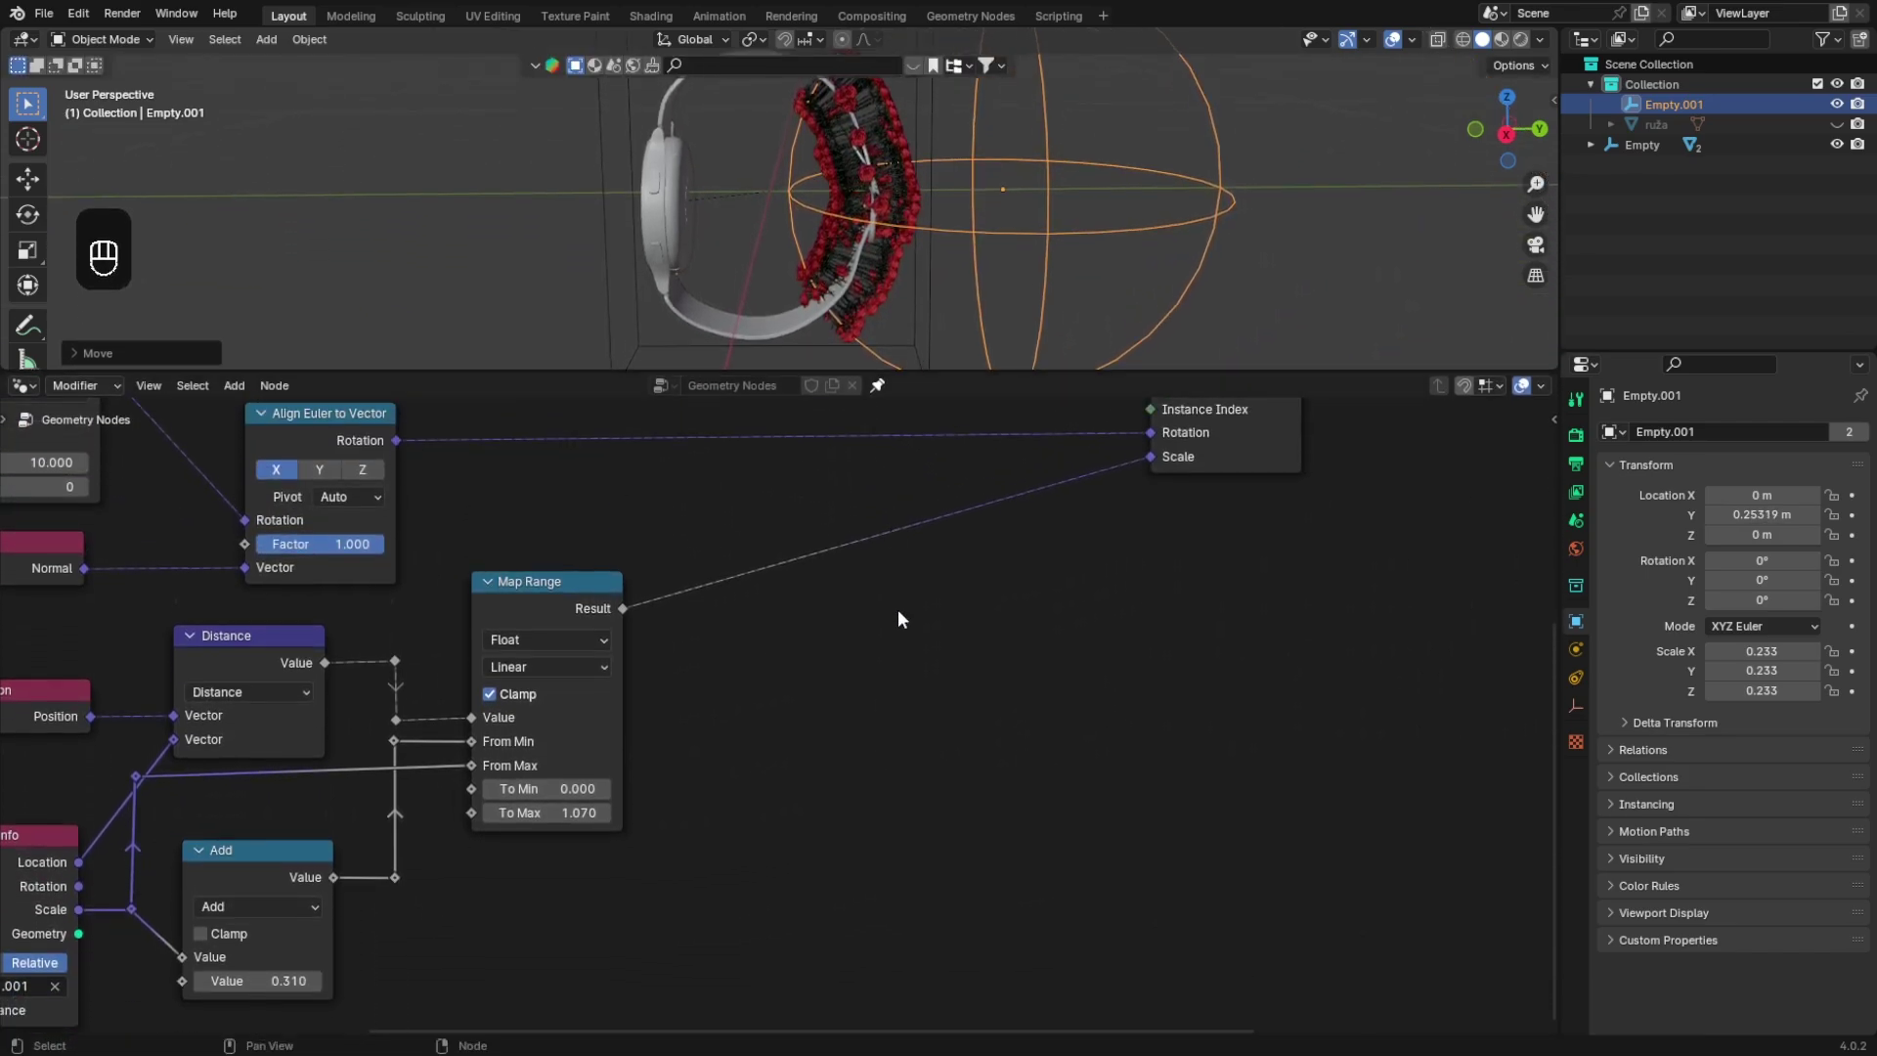
{"action": "middle_click_drag", "start_coordinate": [896, 616], "coordinate": [888, 710]}
{"action": "scroll", "coordinate": [883, 715], "scroll_direction": "down", "scroll_amount": 1}
{"action": "key", "text": "shift+a"}
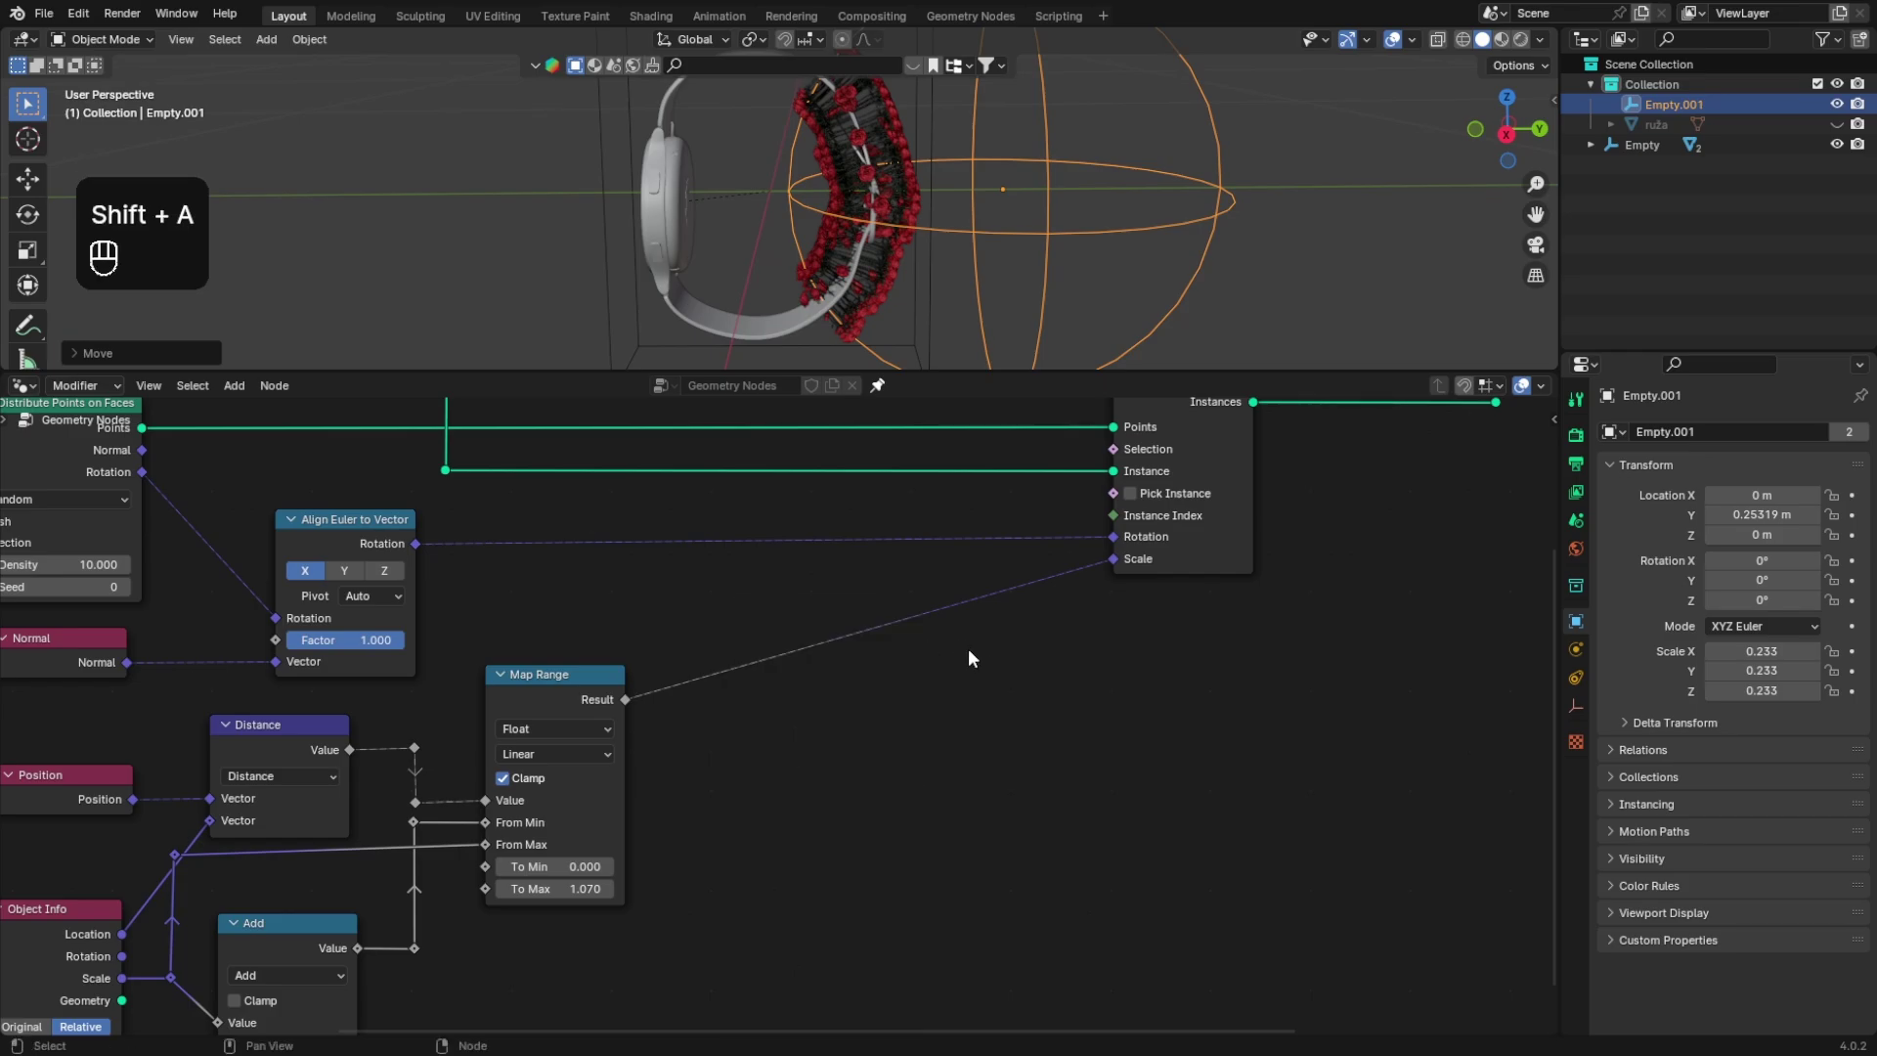
{"action": "scroll", "coordinate": [775, 717], "scroll_direction": "down", "scroll_amount": 2}
{"action": "middle_click_drag", "start_coordinate": [775, 716], "coordinate": [1026, 685]}
{"action": "key", "text": "shift+a"}
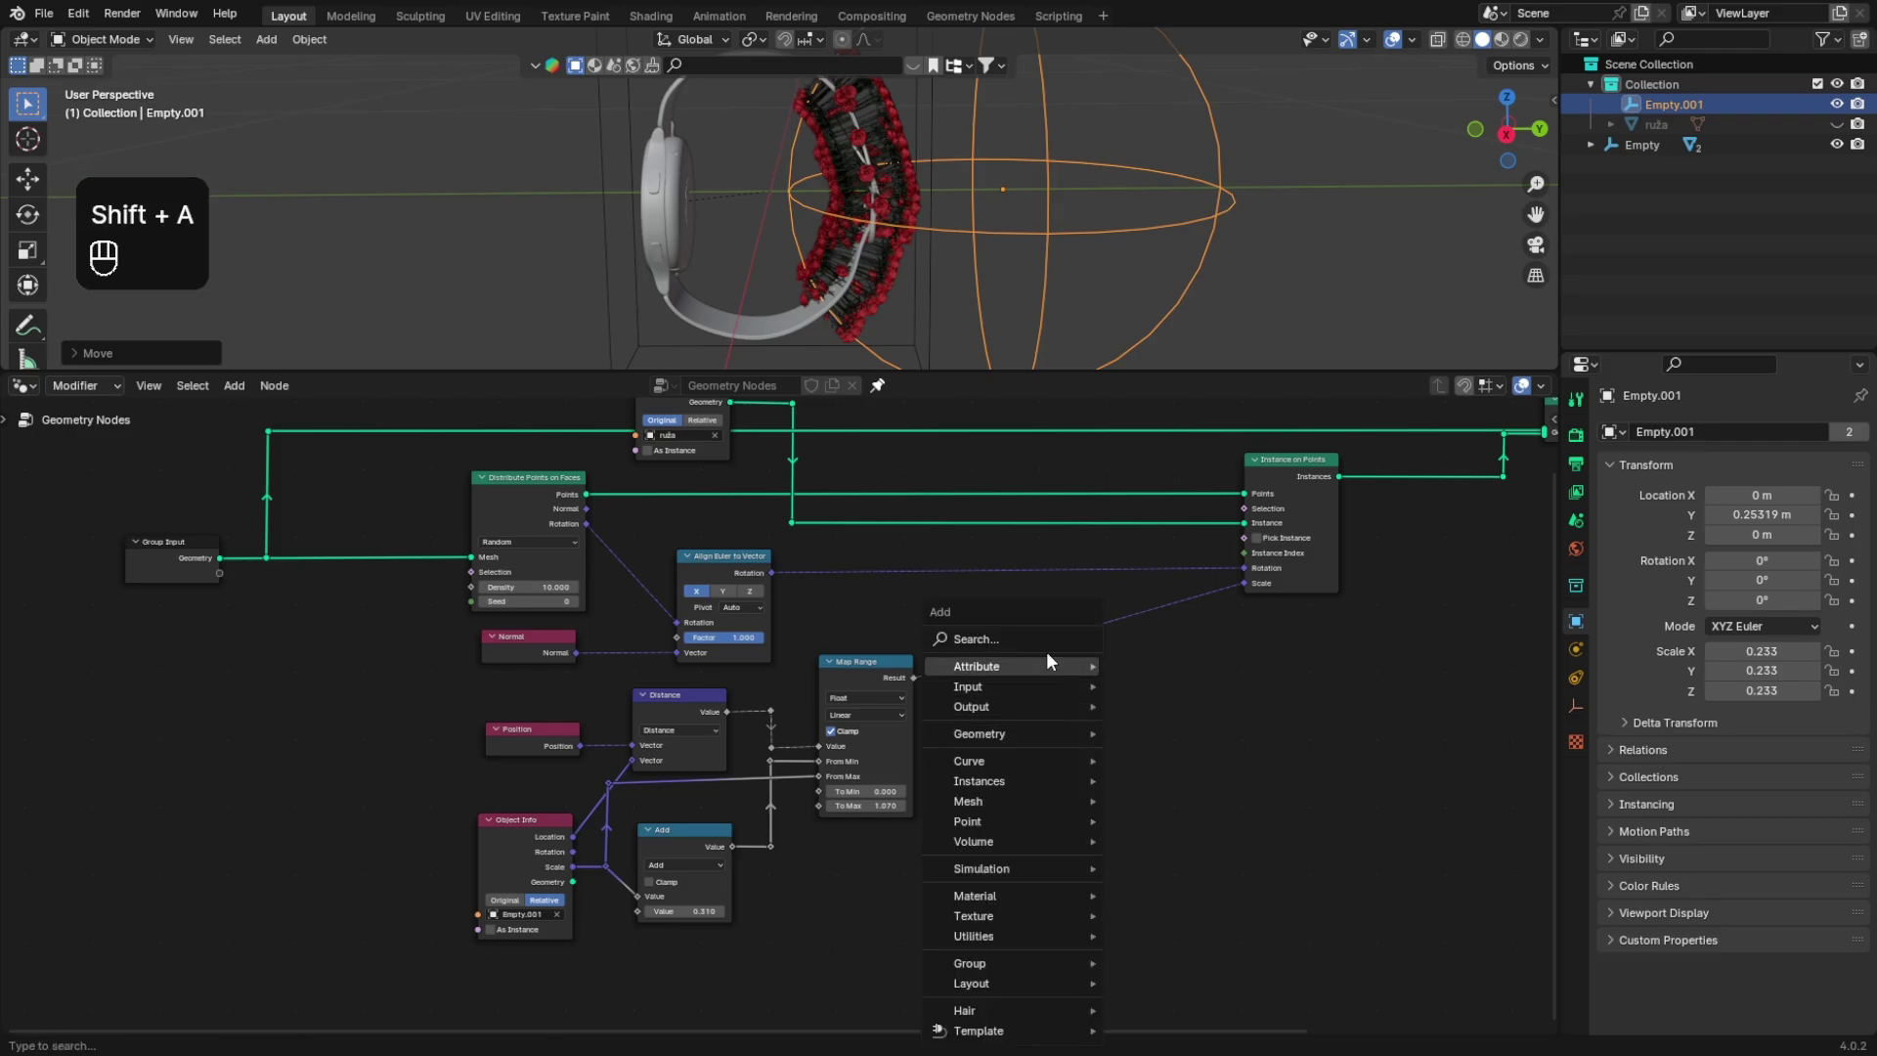
{"action": "mouse_move", "coordinate": [1044, 645]}
{"action": "type", "text": "noise"}
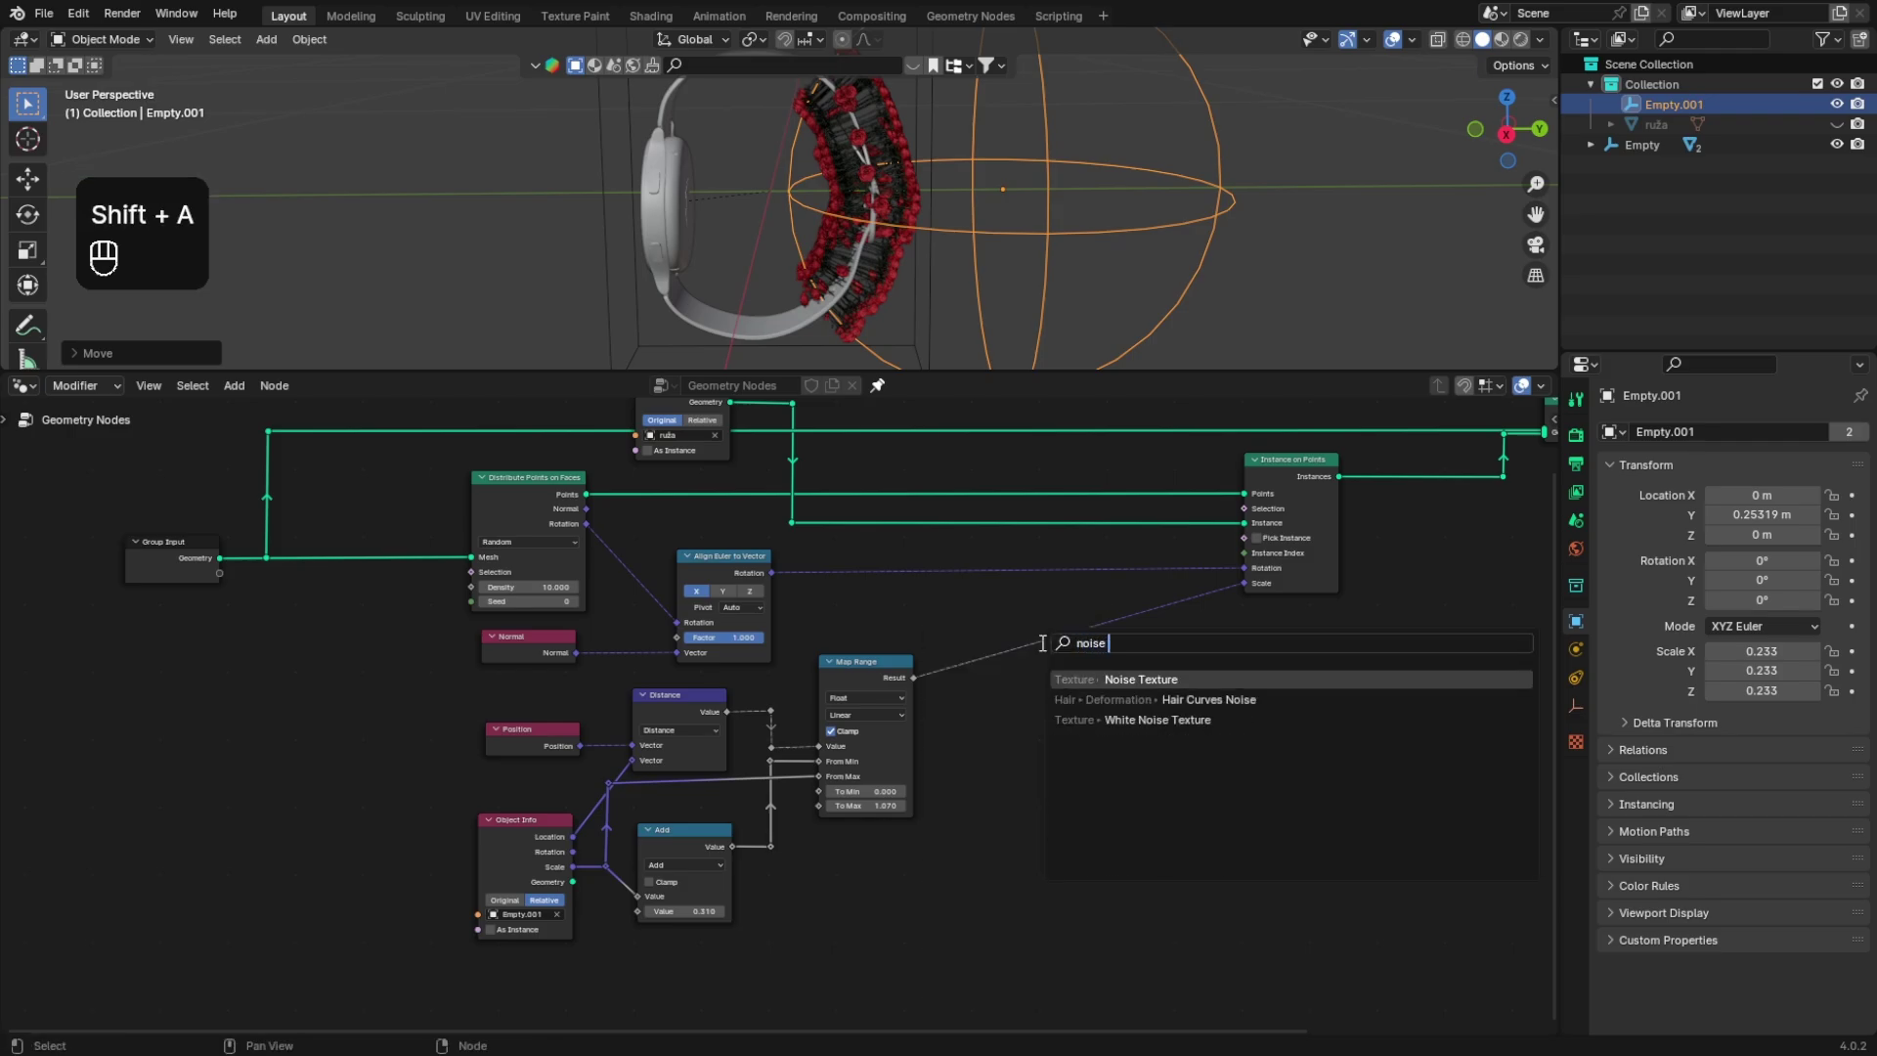
{"action": "key", "text": "Return"}
{"action": "left_click", "coordinate": [315, 661]}
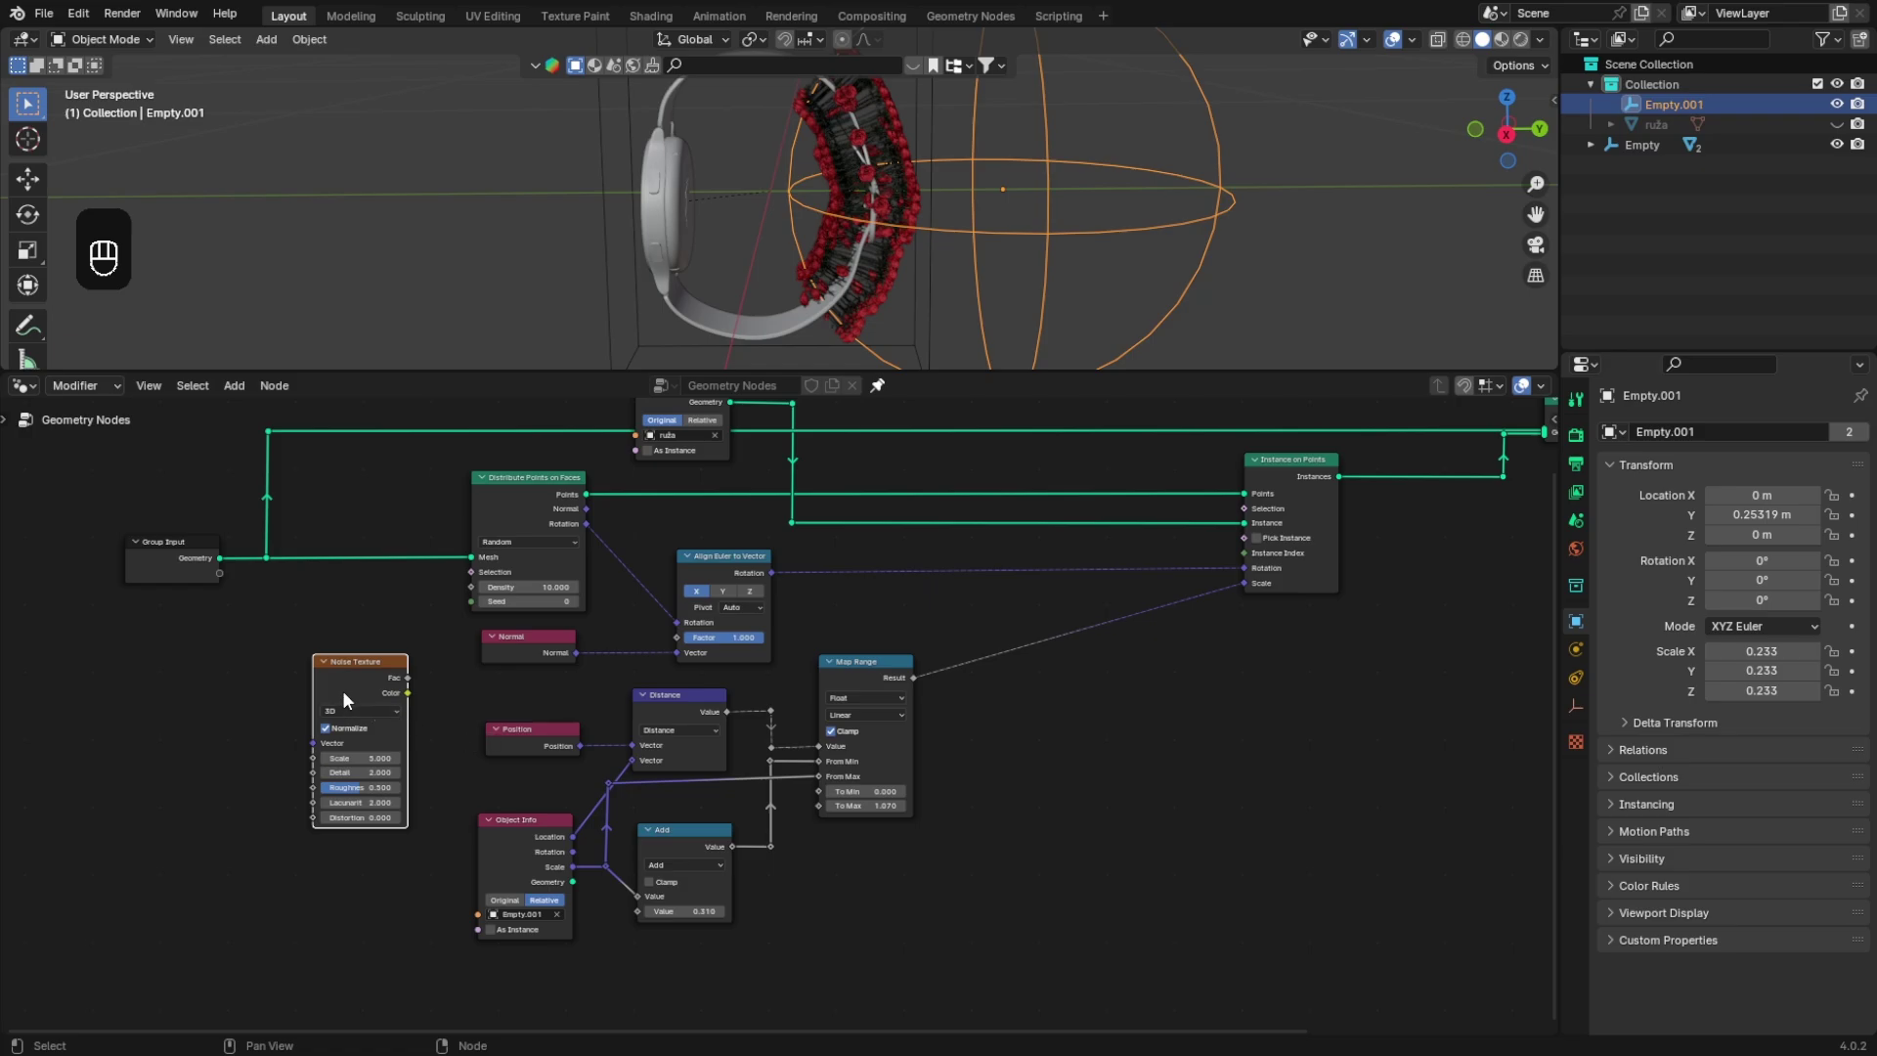
Step: Move the Noise Texture node aside and add a Mix Color node beside it, before the Position node
{"action": "left_click_drag", "start_coordinate": [342, 690], "coordinate": [254, 723]}
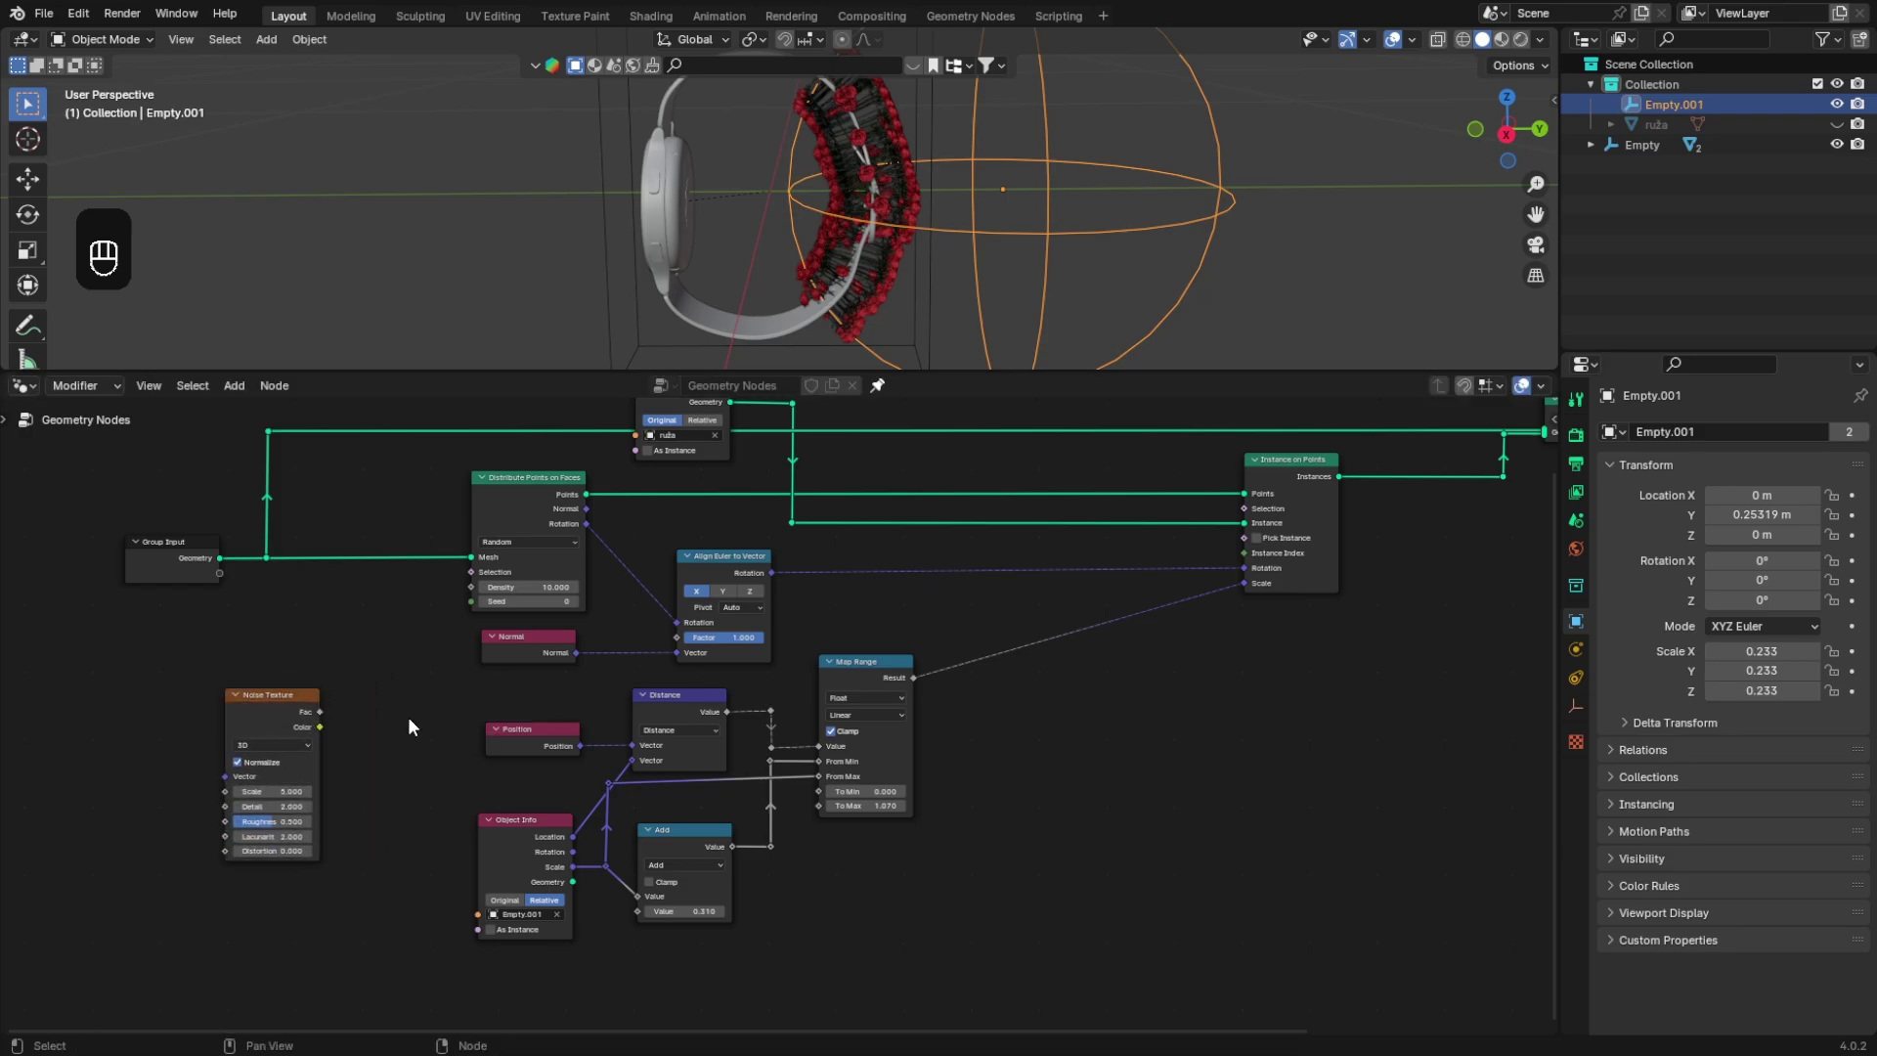
{"action": "key", "text": "shift+a"}
{"action": "left_click", "coordinate": [406, 639]}
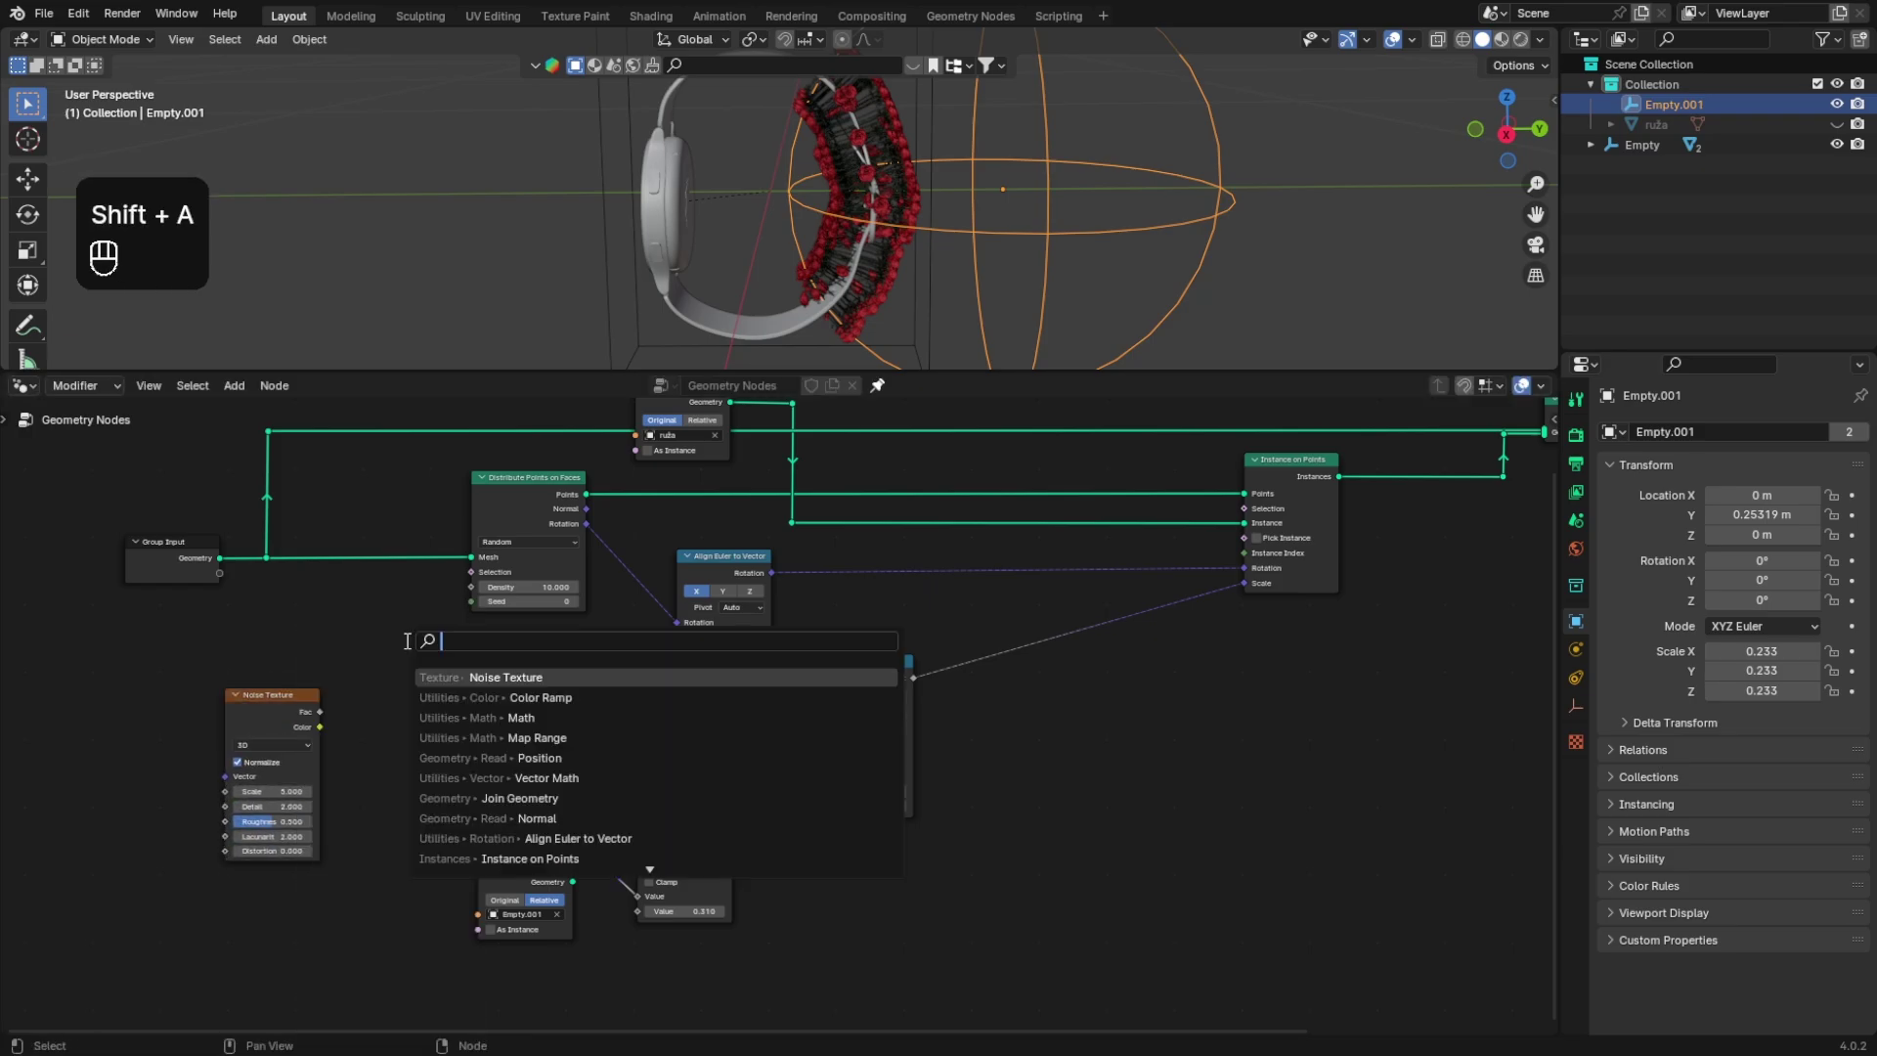
{"action": "type", "text": "mix color"}
{"action": "key", "text": "Return"}
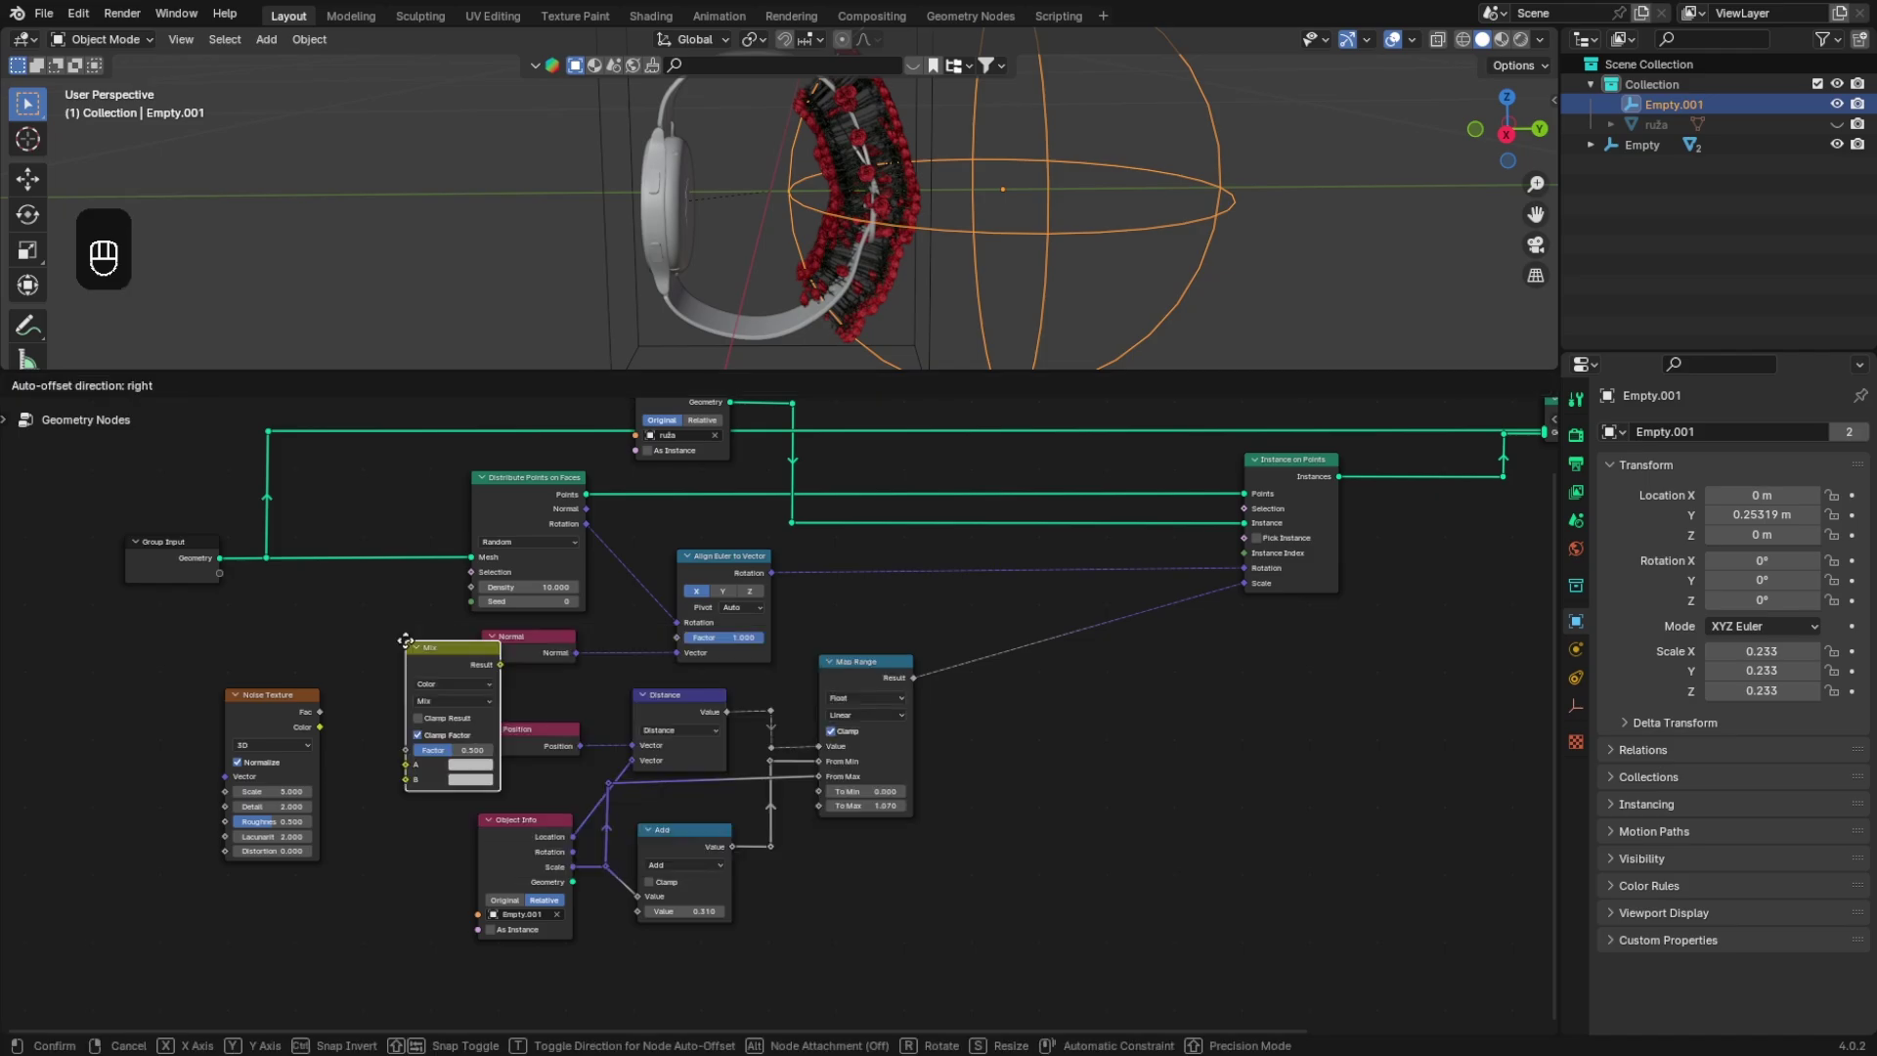
{"action": "left_click", "coordinate": [320, 692]}
Step: Keep the Mix node's data type as Color and set its blending mode to Linear Light
{"action": "scroll", "coordinate": [322, 688], "scroll_direction": "up", "scroll_amount": 2}
{"action": "middle_click_drag", "start_coordinate": [324, 685], "coordinate": [826, 681]}
{"action": "left_click", "coordinate": [759, 649]}
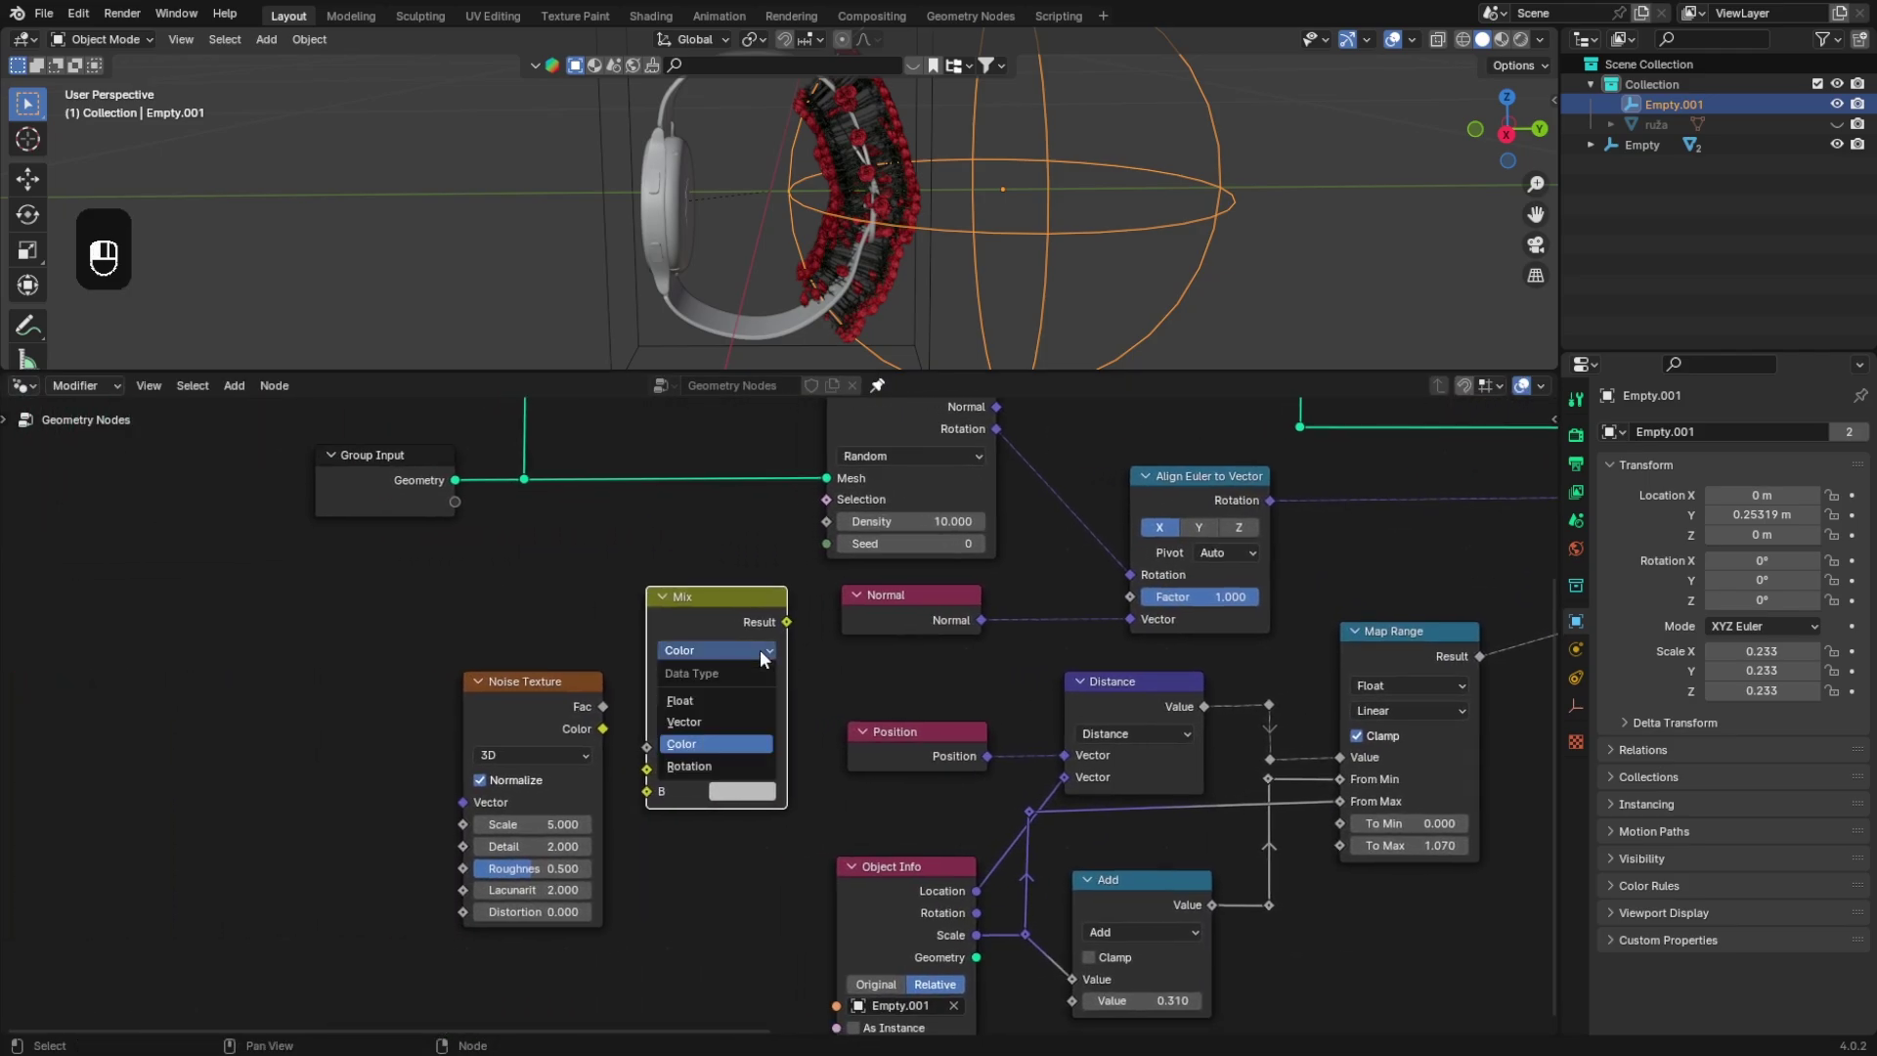
{"action": "left_click", "coordinate": [760, 649]}
{"action": "left_click", "coordinate": [745, 671]}
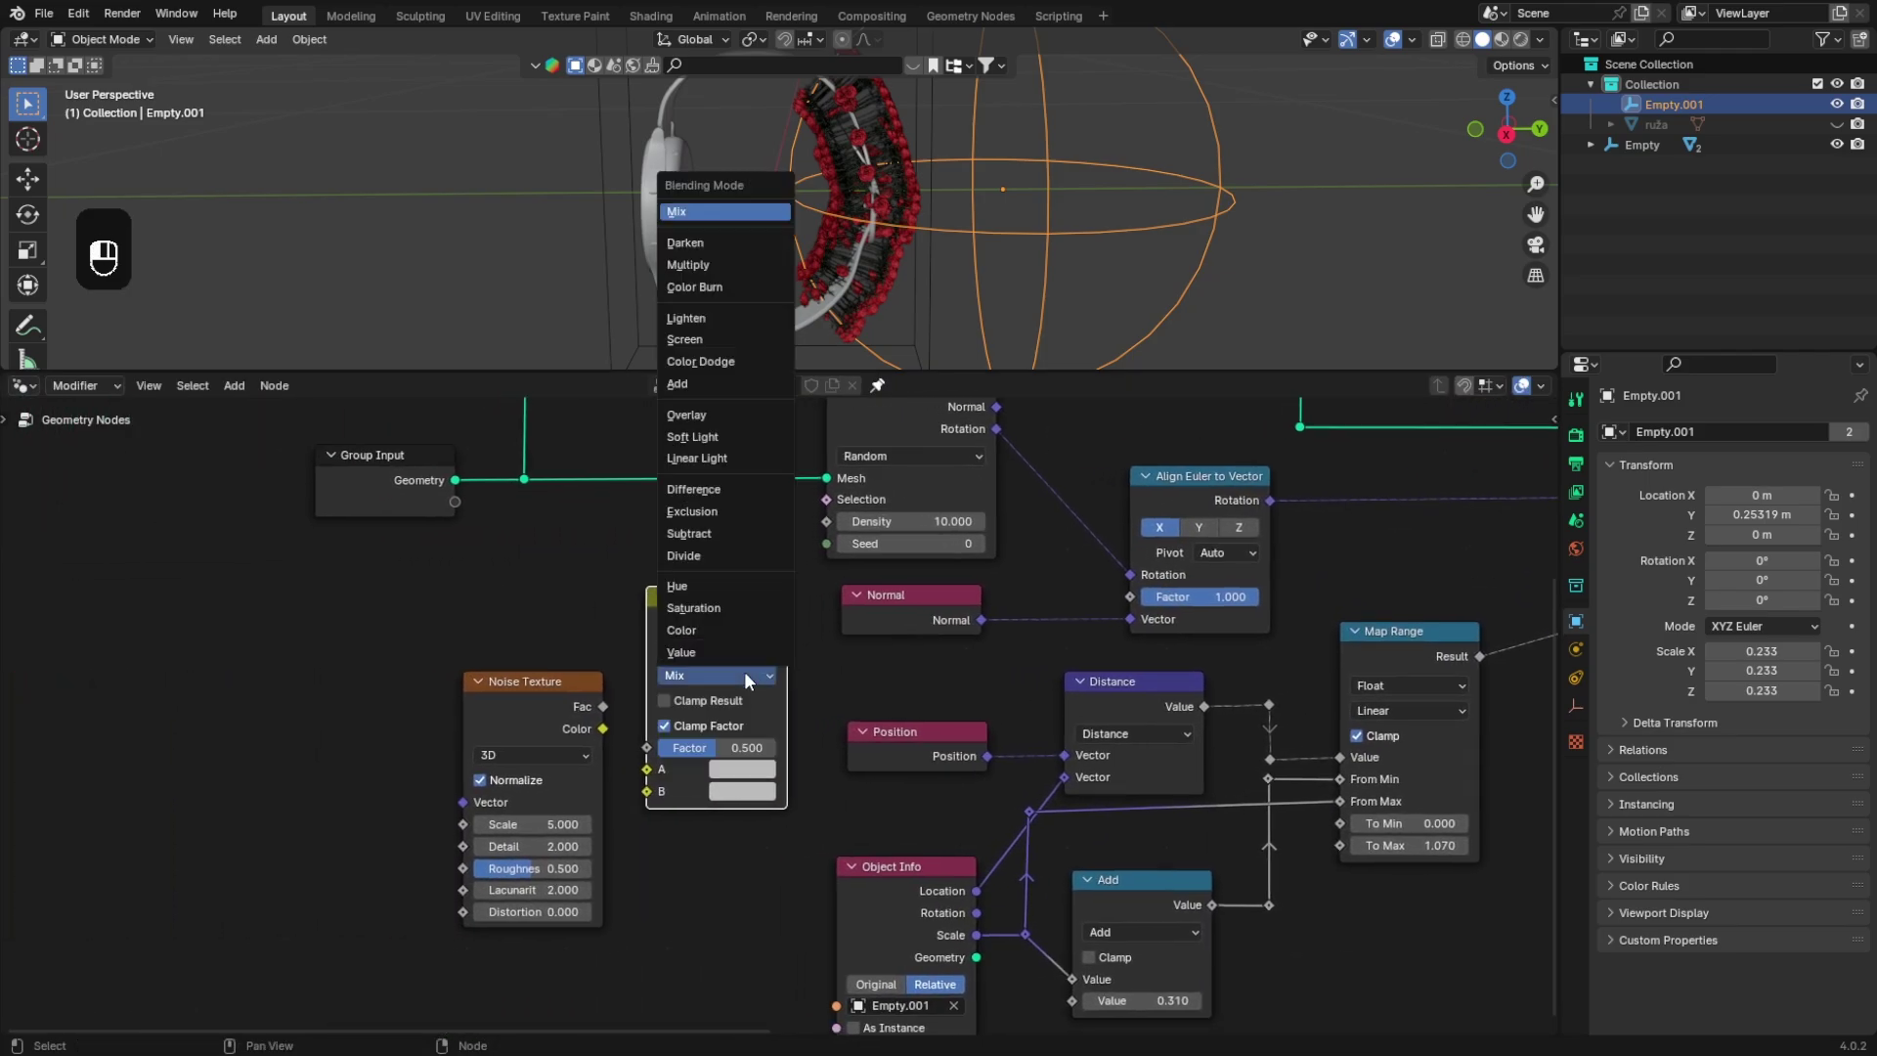
{"action": "left_click", "coordinate": [748, 457]}
Step: Connect Noise Fac to Linear Light's B, Position to its A and to the noise Vector, and its Result to the Distance node's first Vector
{"action": "left_click_drag", "start_coordinate": [564, 728], "coordinate": [645, 791]}
{"action": "left_click_drag", "start_coordinate": [519, 766], "coordinate": [519, 788]}
{"action": "left_click_drag", "start_coordinate": [913, 752], "coordinate": [282, 730]}
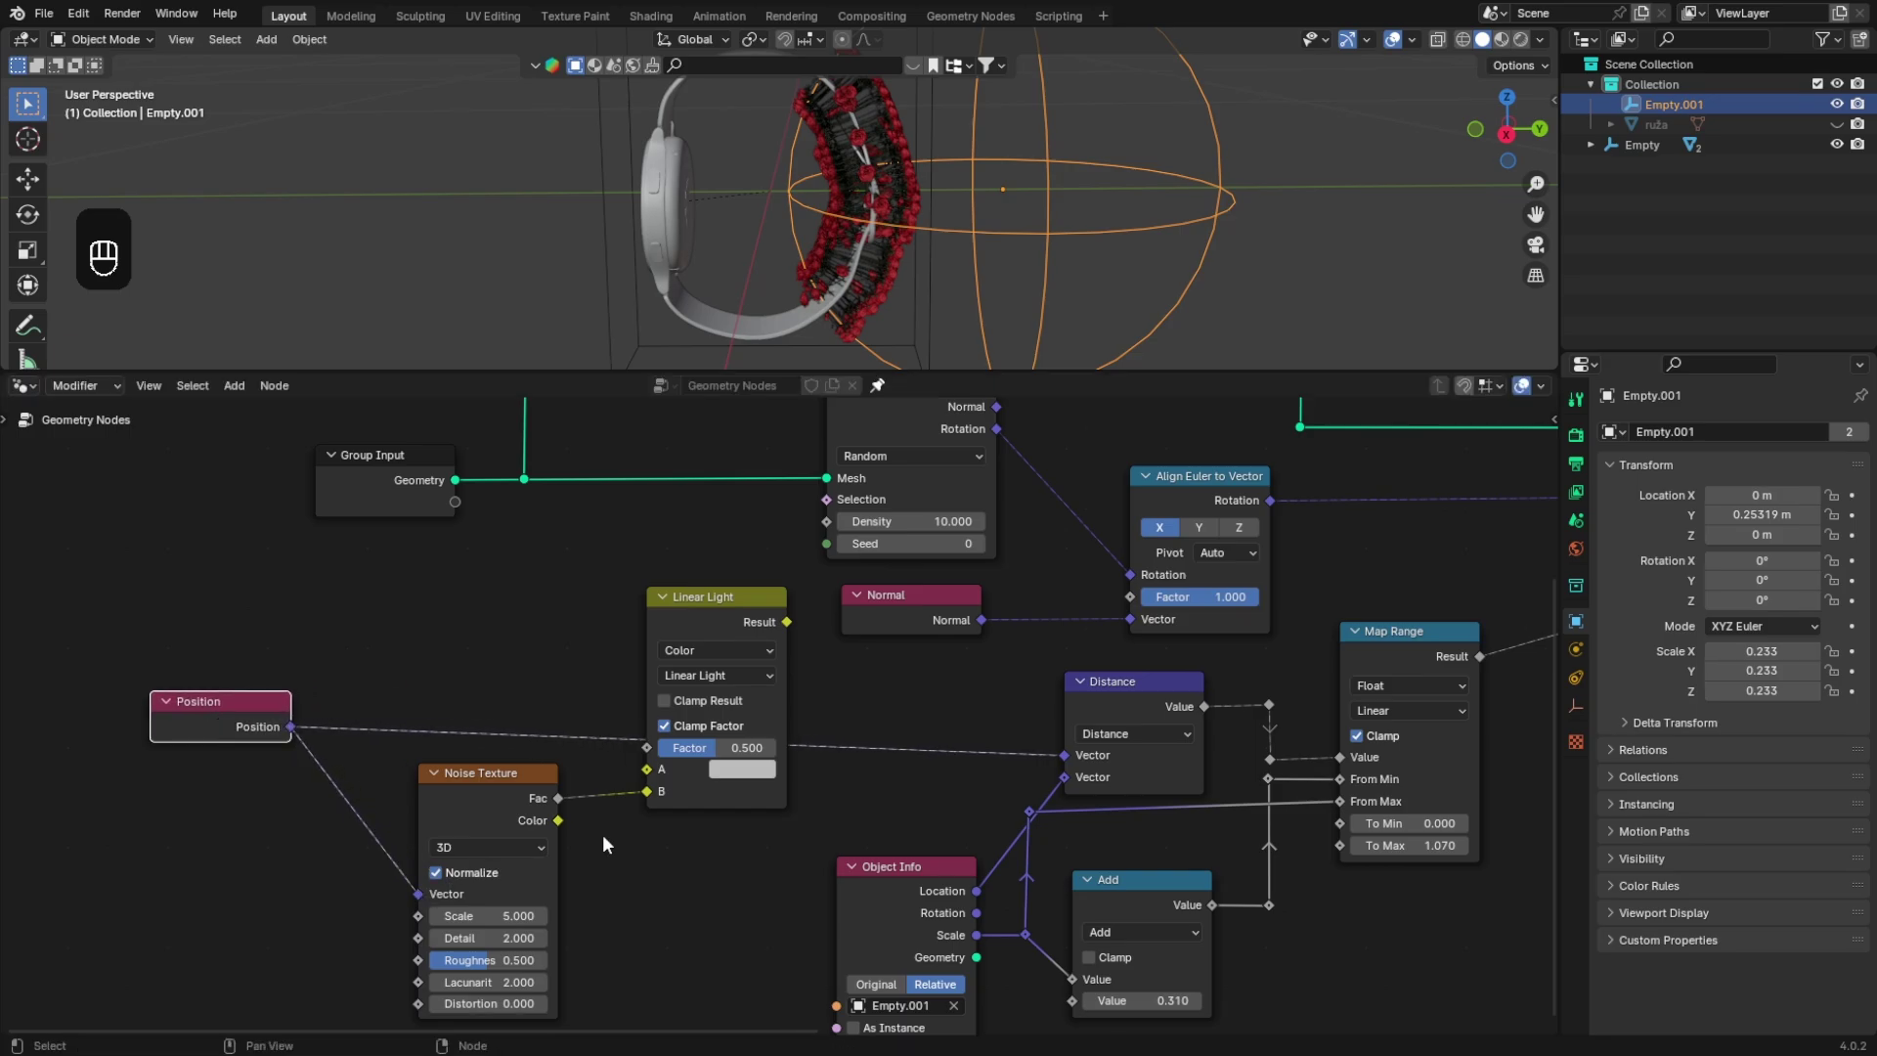
{"action": "left_click_drag", "start_coordinate": [1064, 757], "coordinate": [581, 606]}
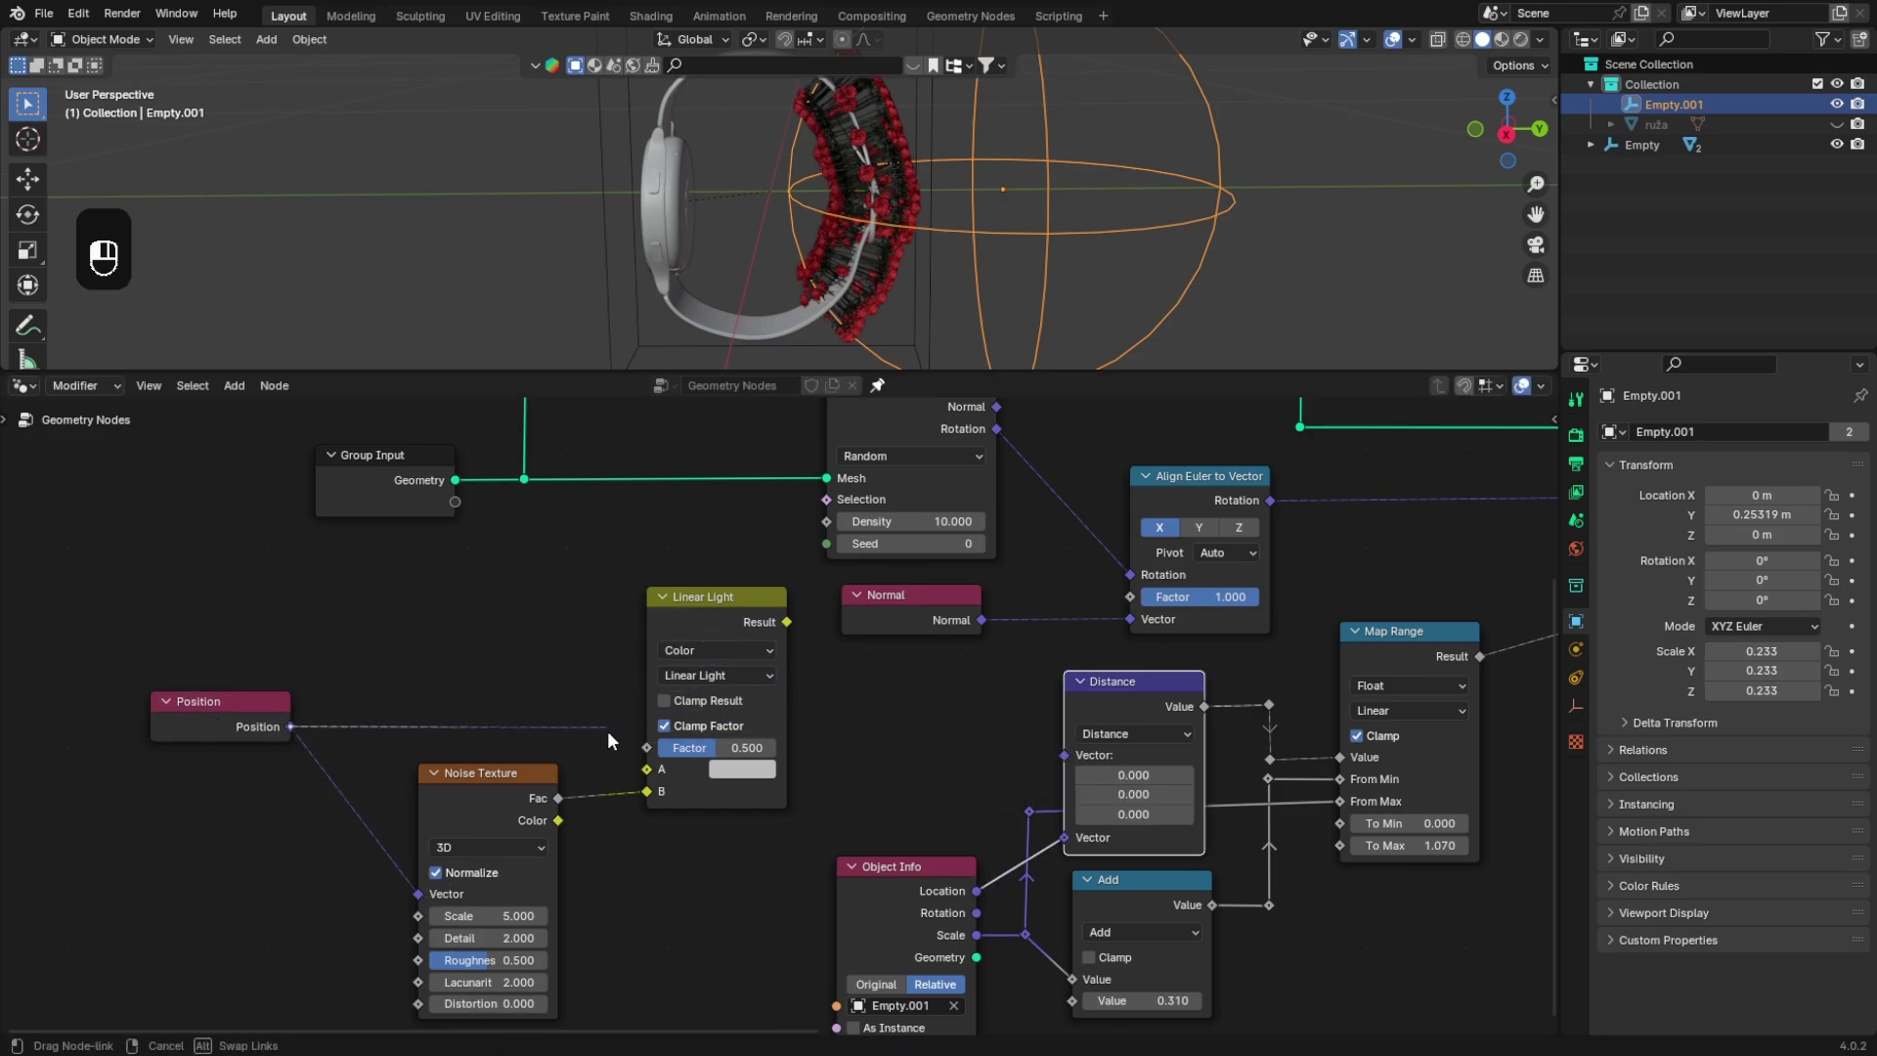
{"action": "left_click_drag", "start_coordinate": [640, 772], "coordinate": [646, 769]}
{"action": "left_click_drag", "start_coordinate": [482, 799], "coordinate": [483, 830]}
{"action": "left_click_drag", "start_coordinate": [204, 716], "coordinate": [216, 750]}
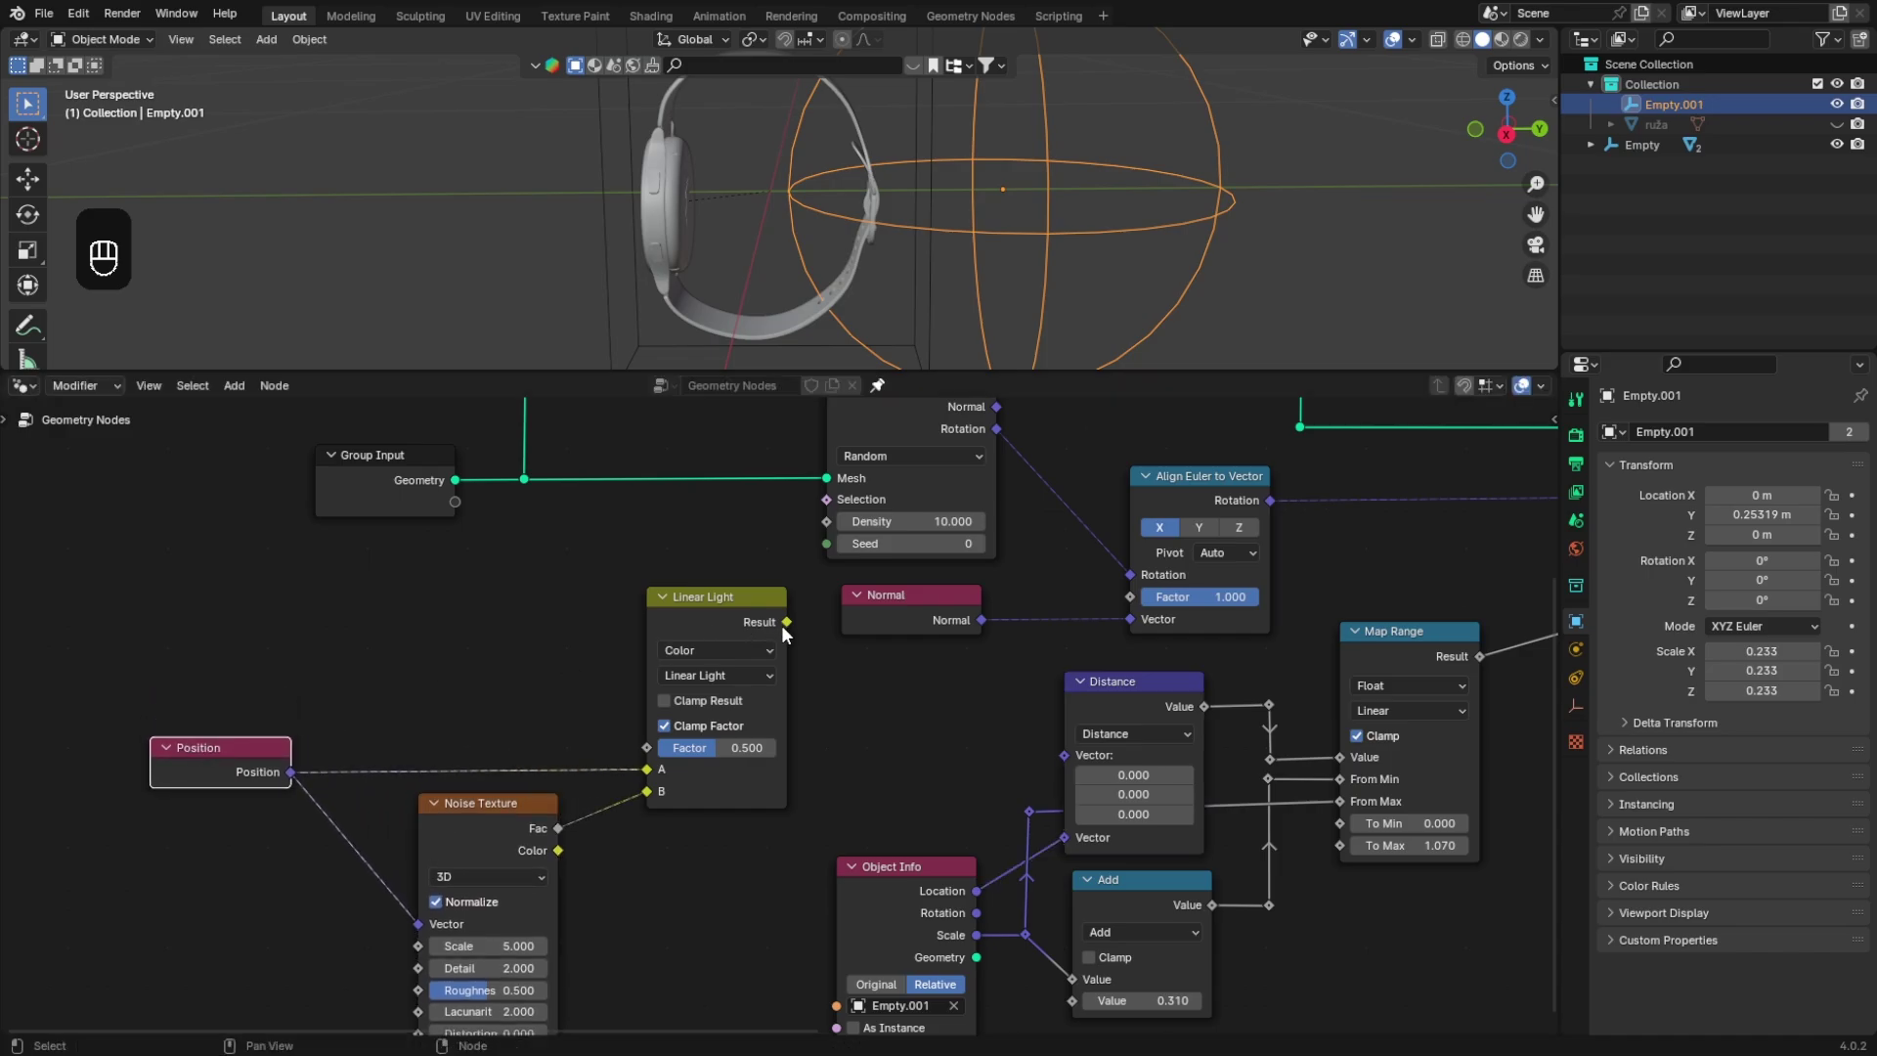
{"action": "left_click_drag", "start_coordinate": [838, 694], "coordinate": [1069, 761]}
Step: Shrink Empty.001 to a scale of about 0.139 to check how the noise breaks up the roses near the buckle
{"action": "mouse_move", "coordinate": [1075, 256]}
{"action": "middle_mouse_down"}
{"action": "mouse_move", "coordinate": [892, 243]}
{"action": "mouse_move", "coordinate": [1090, 289]}
{"action": "middle_mouse_up"}
{"action": "key", "text": "s"}
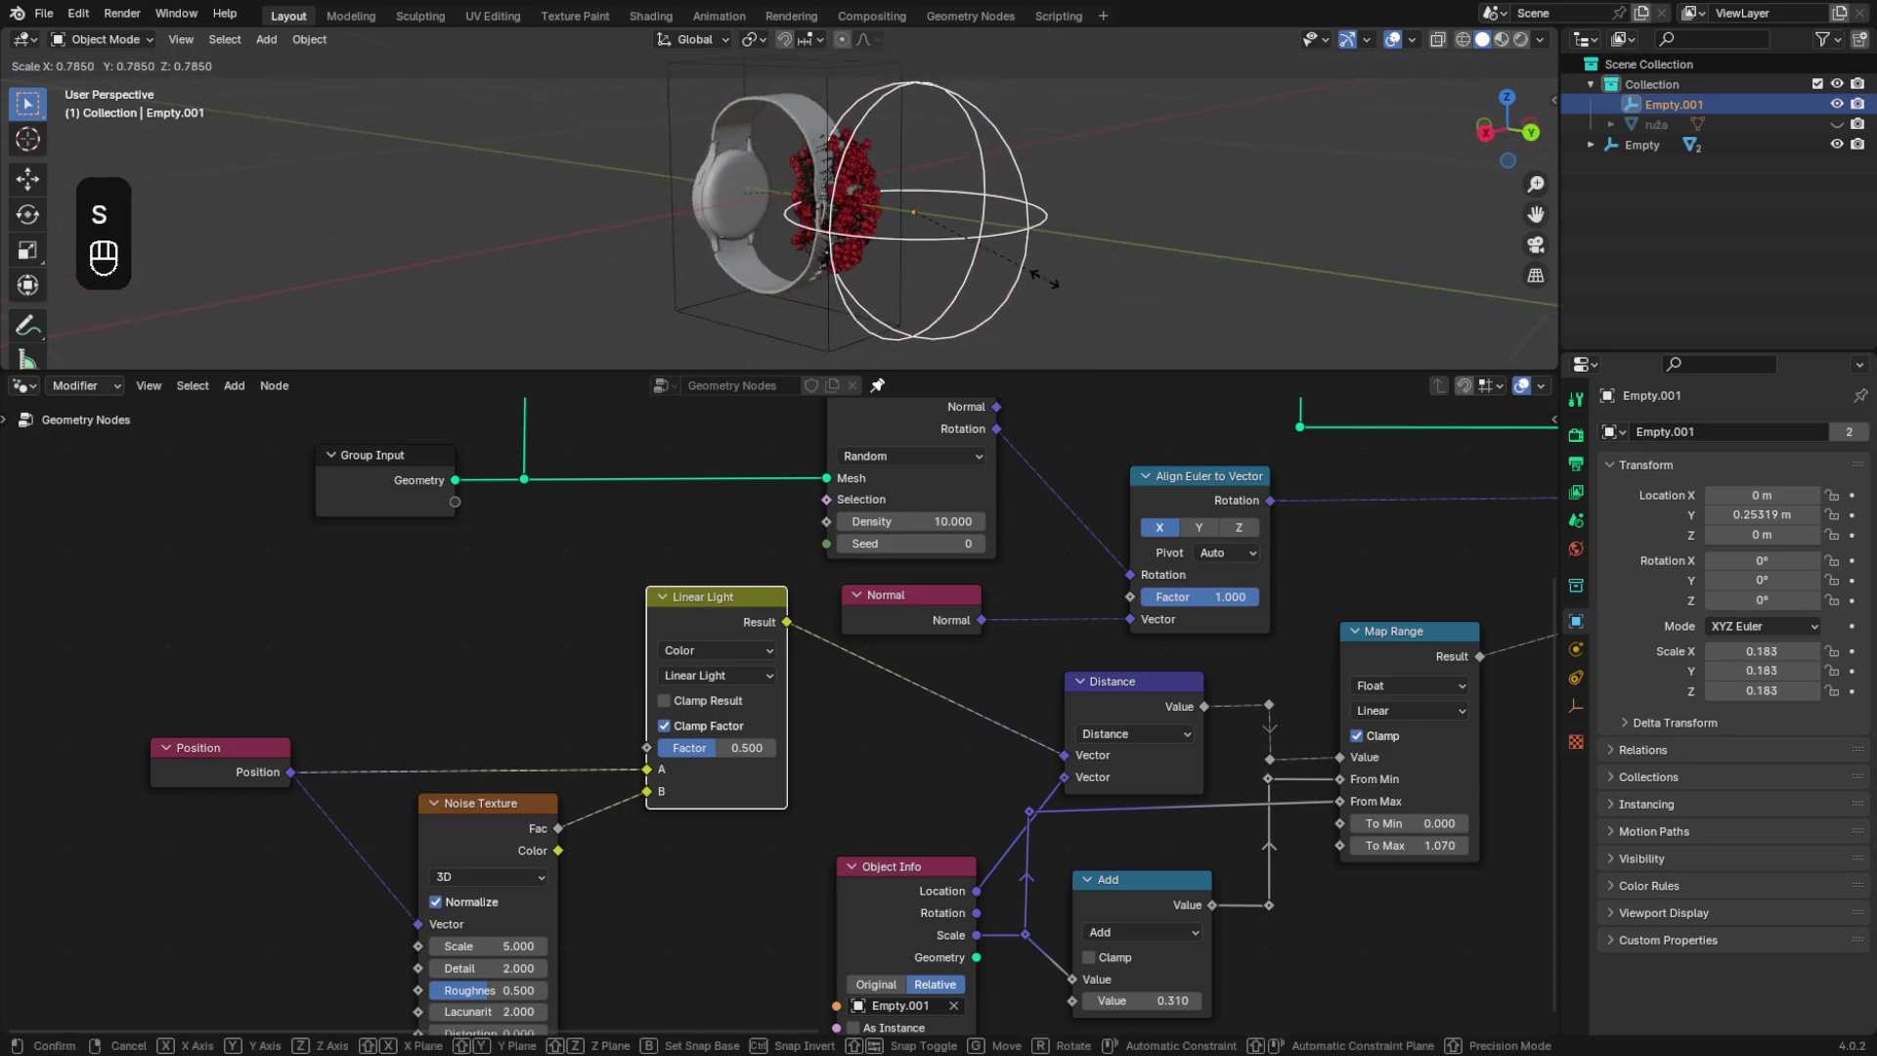
{"action": "left_click", "coordinate": [1013, 267]}
{"action": "scroll", "coordinate": [1012, 267], "scroll_direction": "up", "scroll_amount": 3}
{"action": "scroll", "coordinate": [1013, 266], "scroll_direction": "up", "scroll_amount": 2}
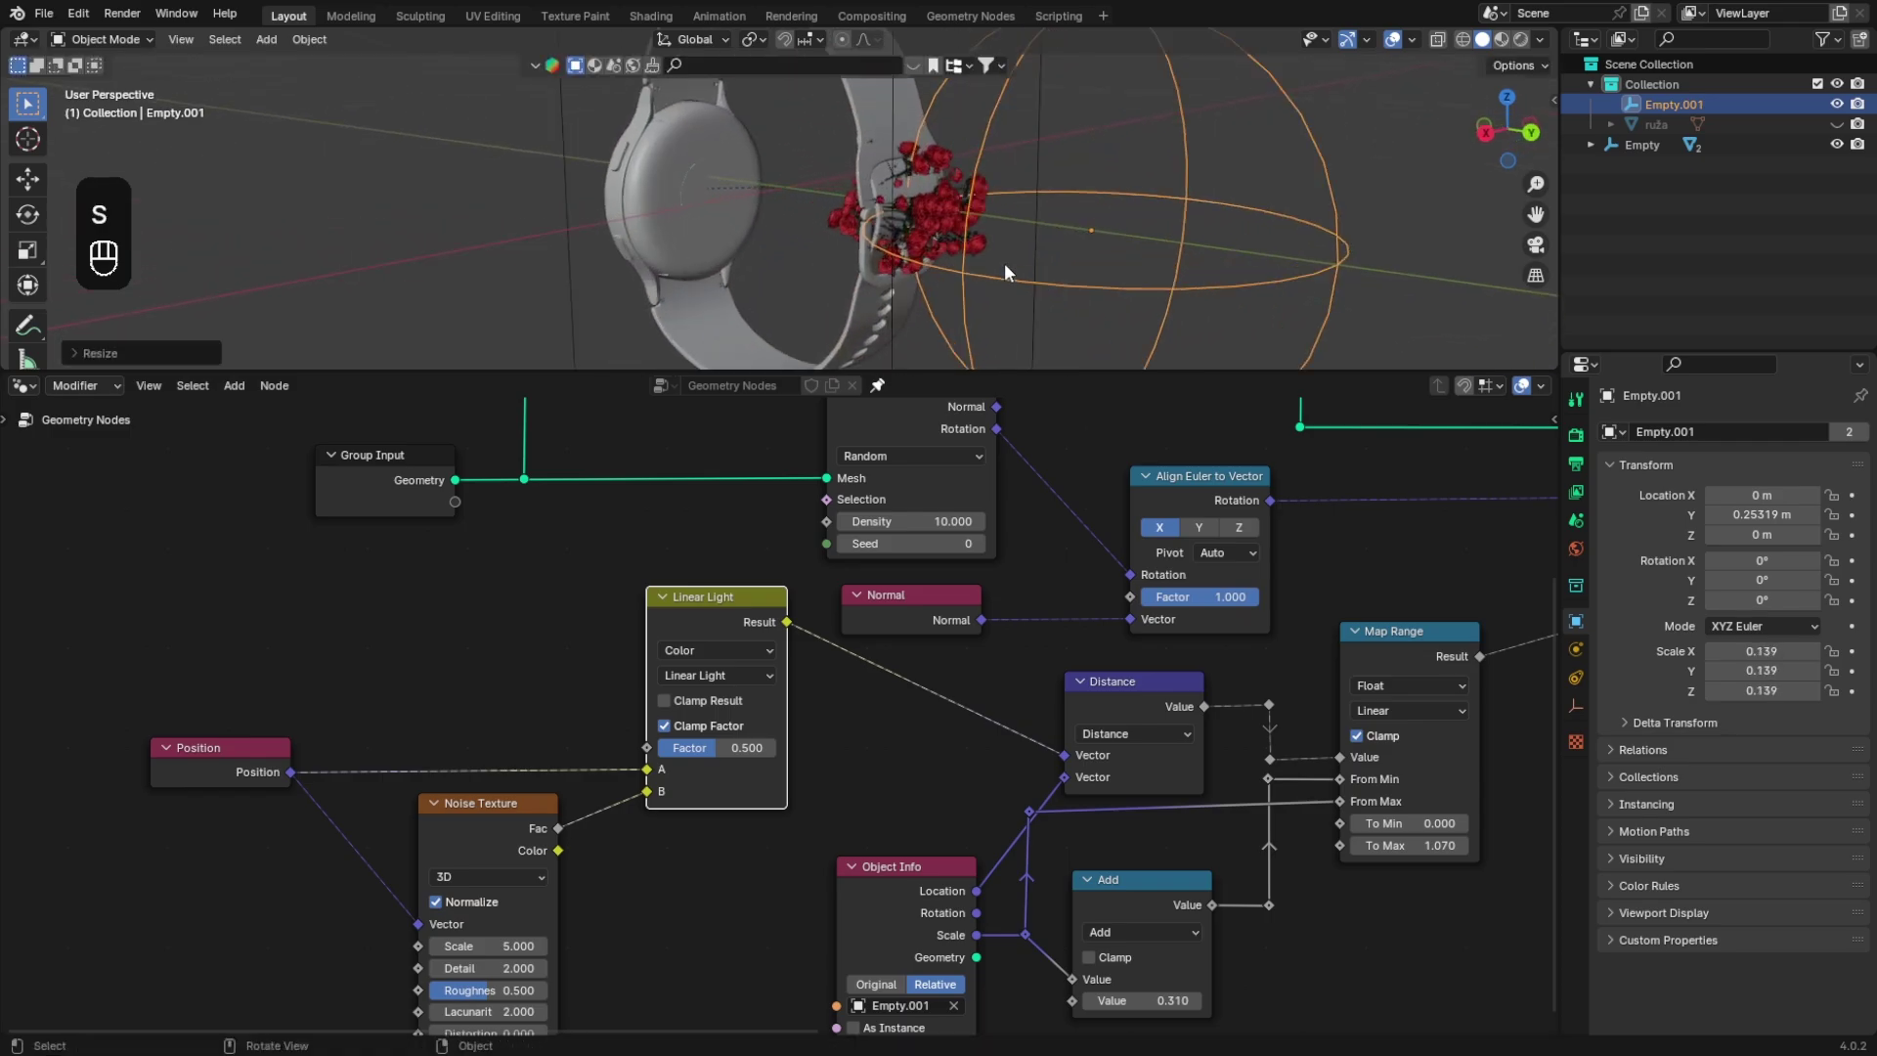
Step: Set the Noise Texture's Scale to 0.600, Detail to 3.700 and Roughness to 0.650, and rescale Empty.001 to about 0.167
{"action": "scroll", "coordinate": [626, 713], "scroll_direction": "down", "scroll_amount": 3, "text": "shift"}
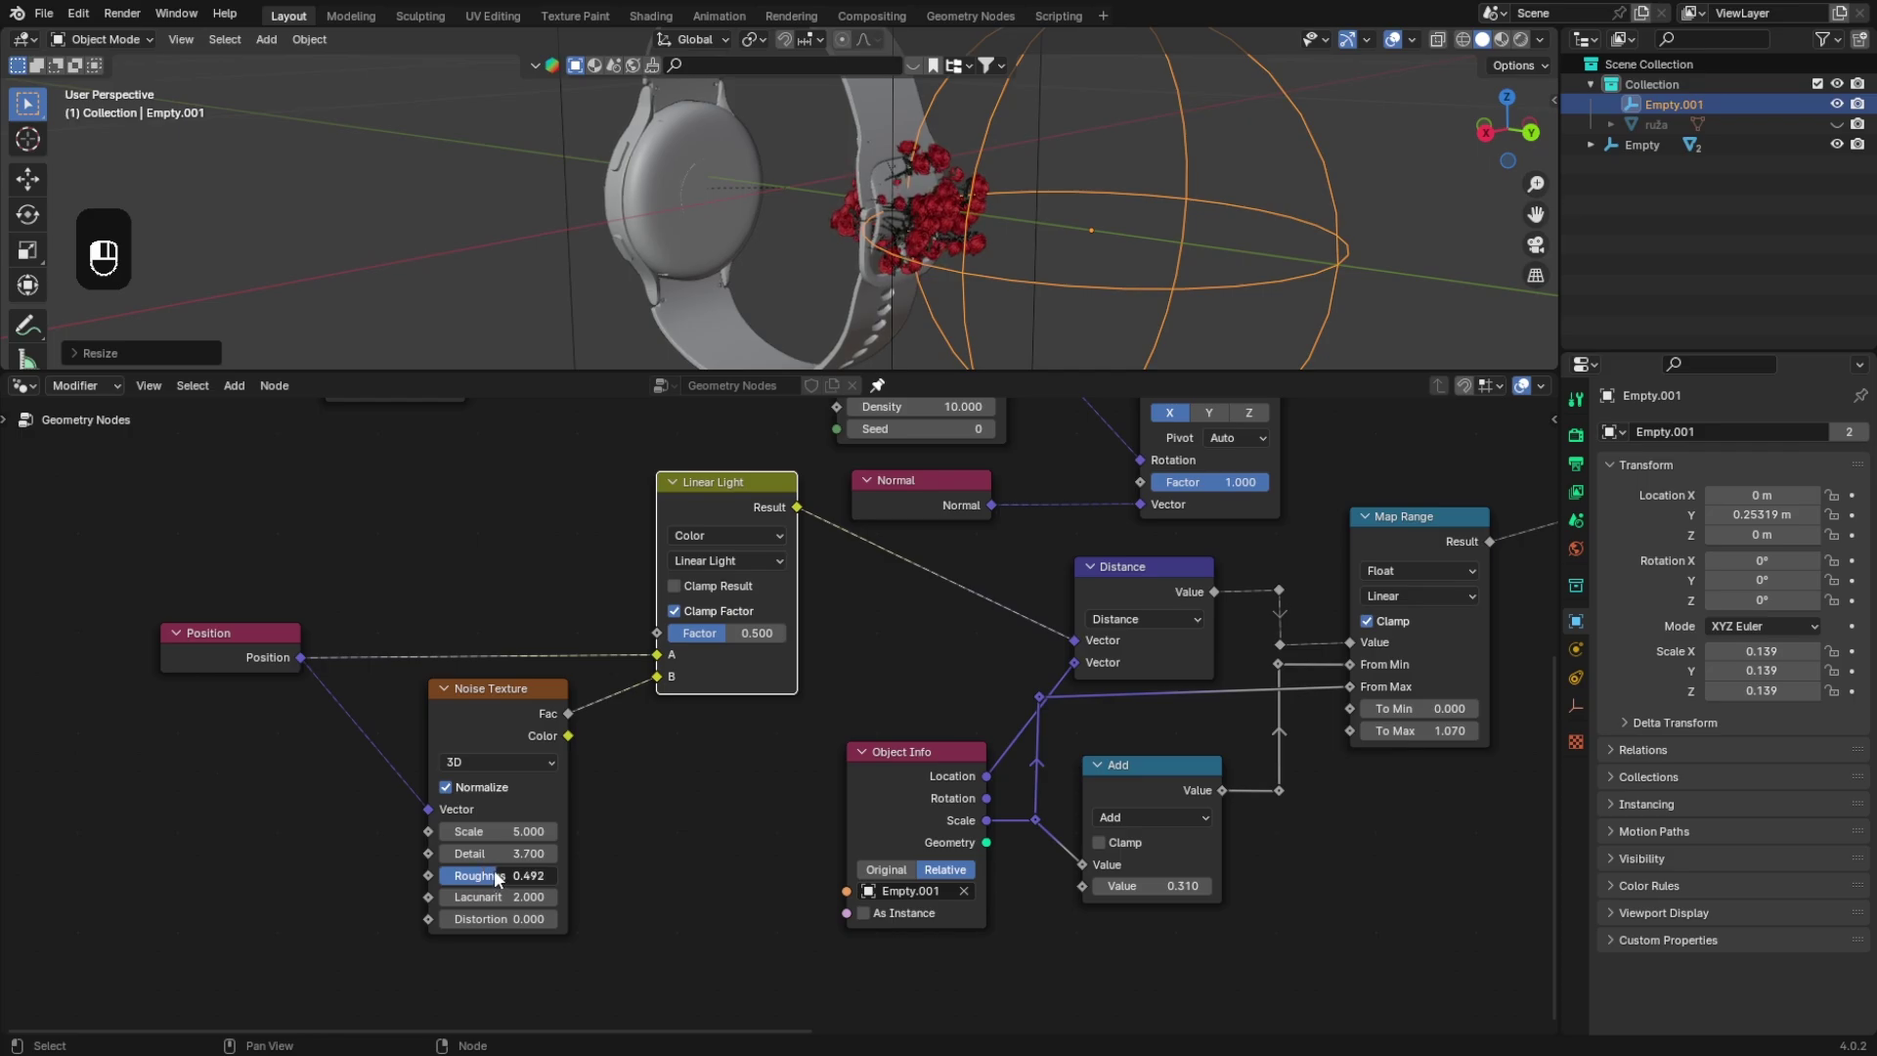
{"action": "mouse_move", "coordinate": [499, 831]}
{"action": "left_mouse_down"}
{"action": "mouse_move", "coordinate": [518, 831]}
{"action": "mouse_move", "coordinate": [488, 838]}
{"action": "left_mouse_up"}
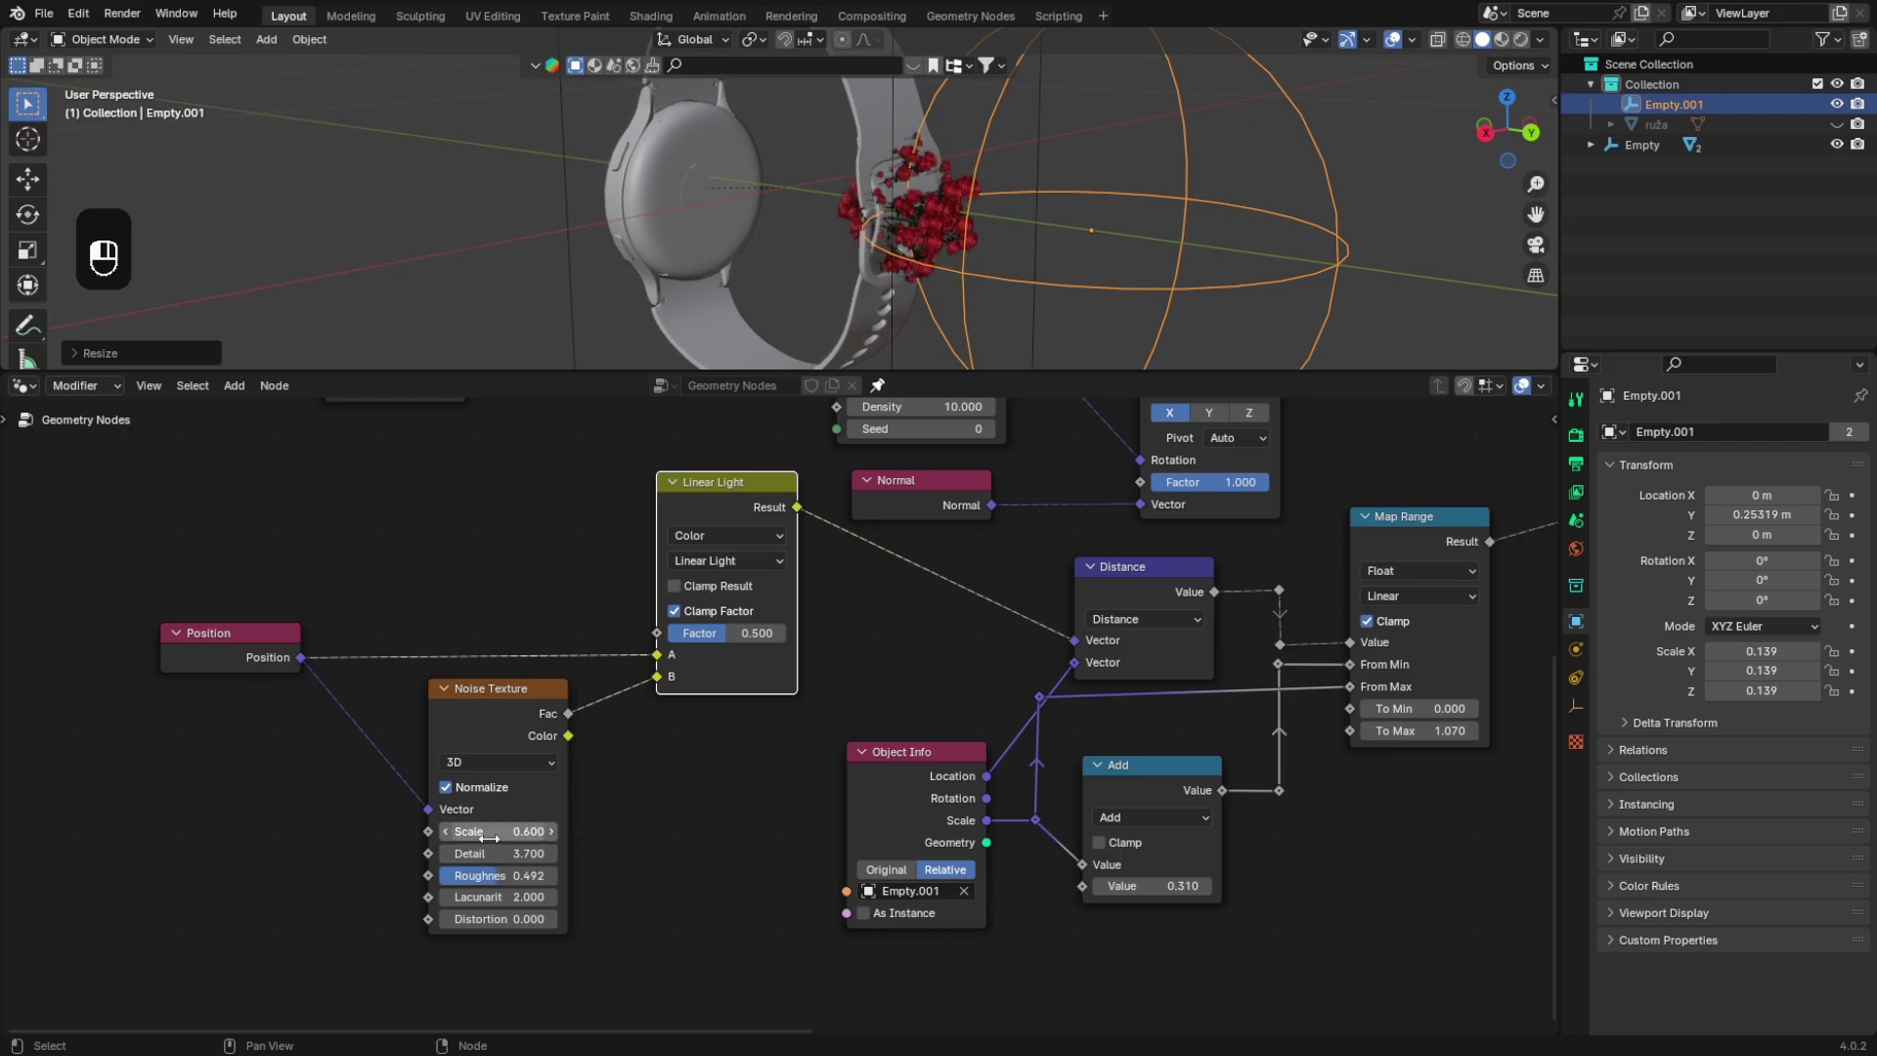
{"action": "key", "text": "s"}
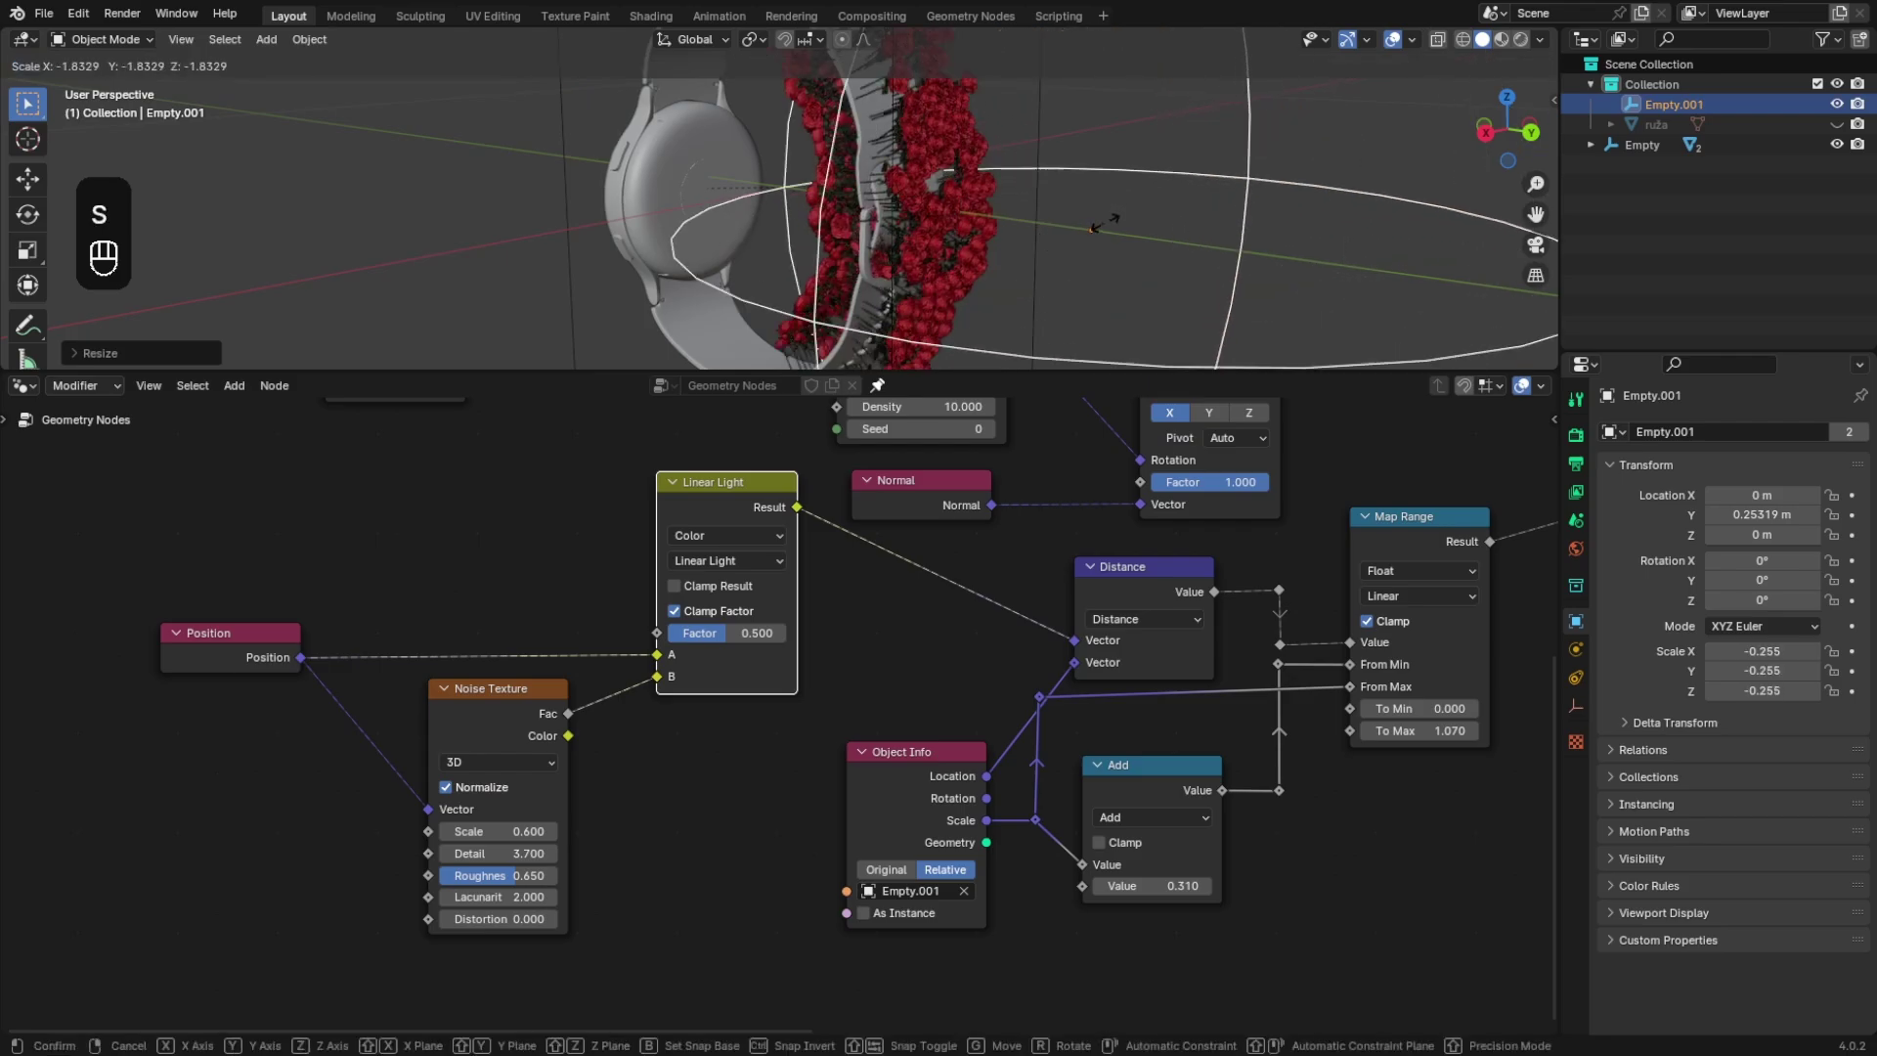
{"action": "right_click", "coordinate": [1009, 209]}
{"action": "key", "text": "s"}
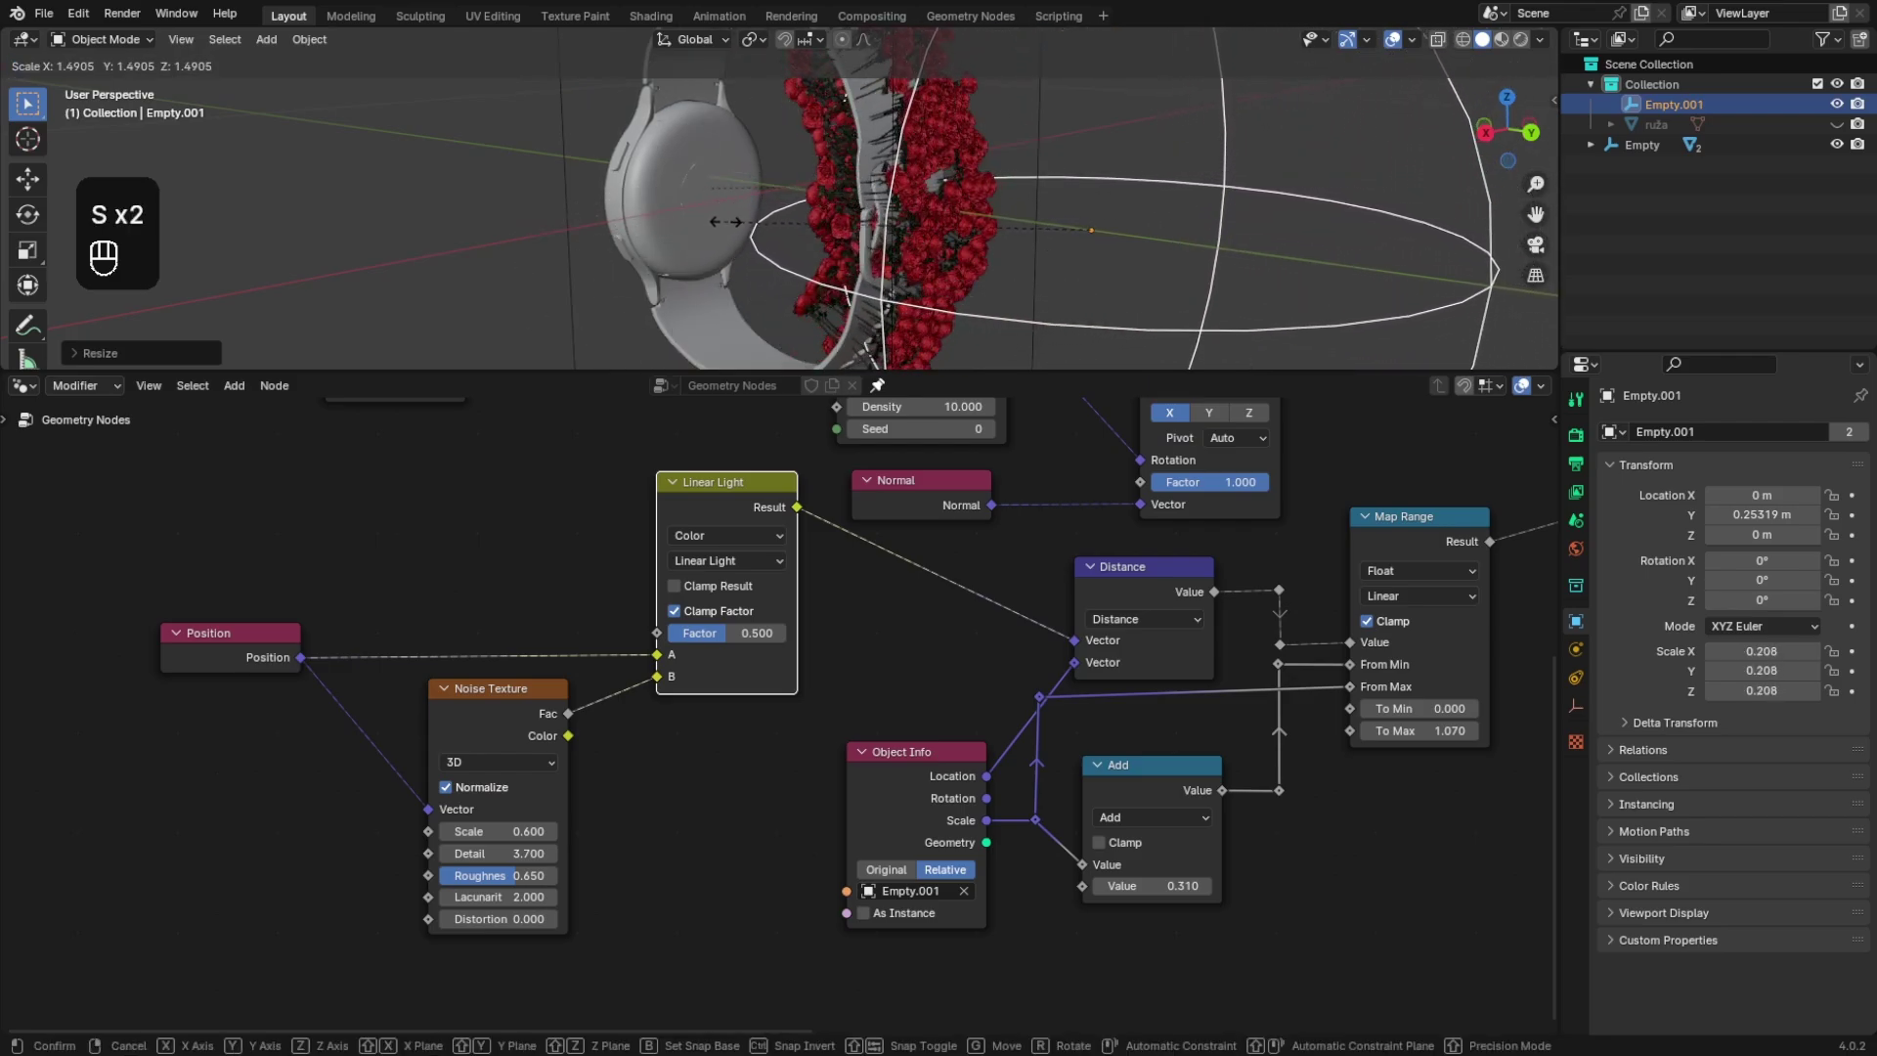
{"action": "left_click", "coordinate": [797, 208]}
Step: Set the Add node's value to 1.740 and try scaling Empty.001 to check the softer rose falloff
{"action": "middle_click_drag", "start_coordinate": [1421, 615], "coordinate": [1276, 555]}
{"action": "left_click_drag", "start_coordinate": [997, 826], "coordinate": [1026, 826]}
{"action": "scroll", "coordinate": [913, 215], "scroll_direction": "down", "scroll_amount": 3}
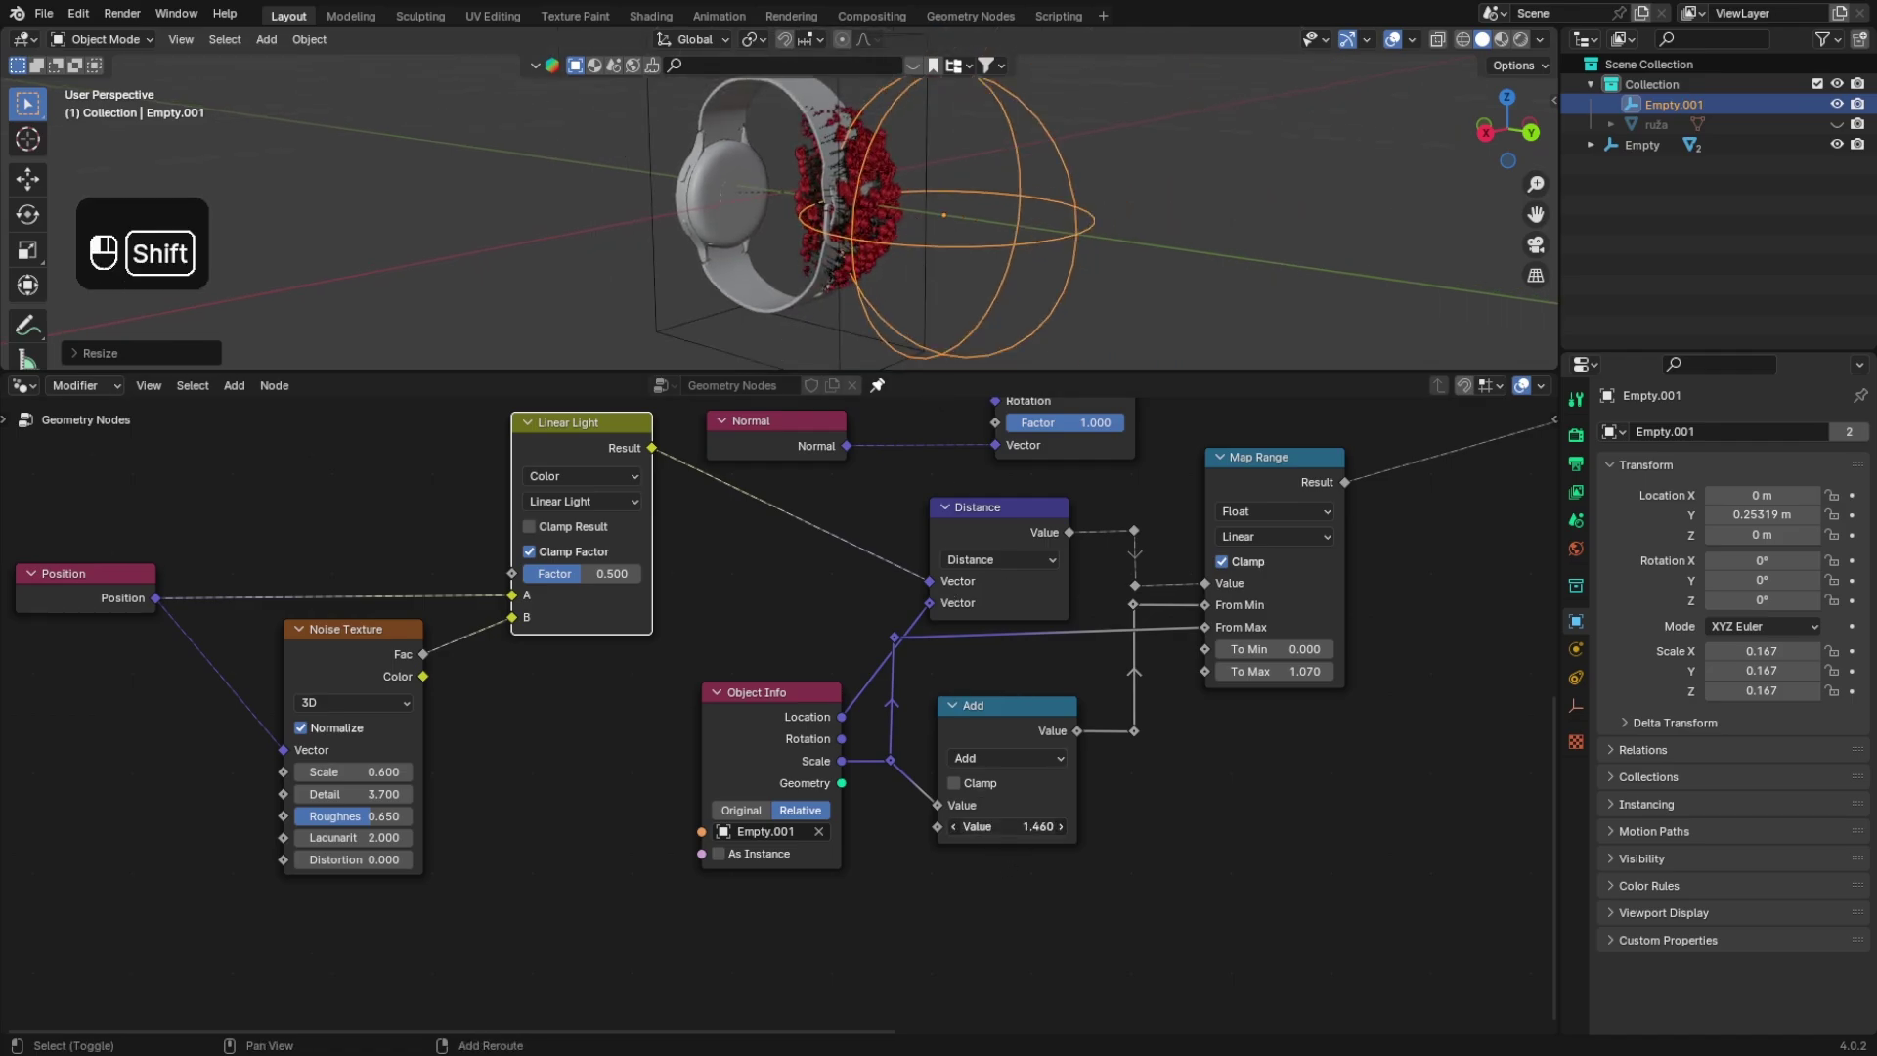
{"action": "middle_click_drag", "start_coordinate": [912, 225], "coordinate": [1104, 203]}
{"action": "key", "text": "s"}
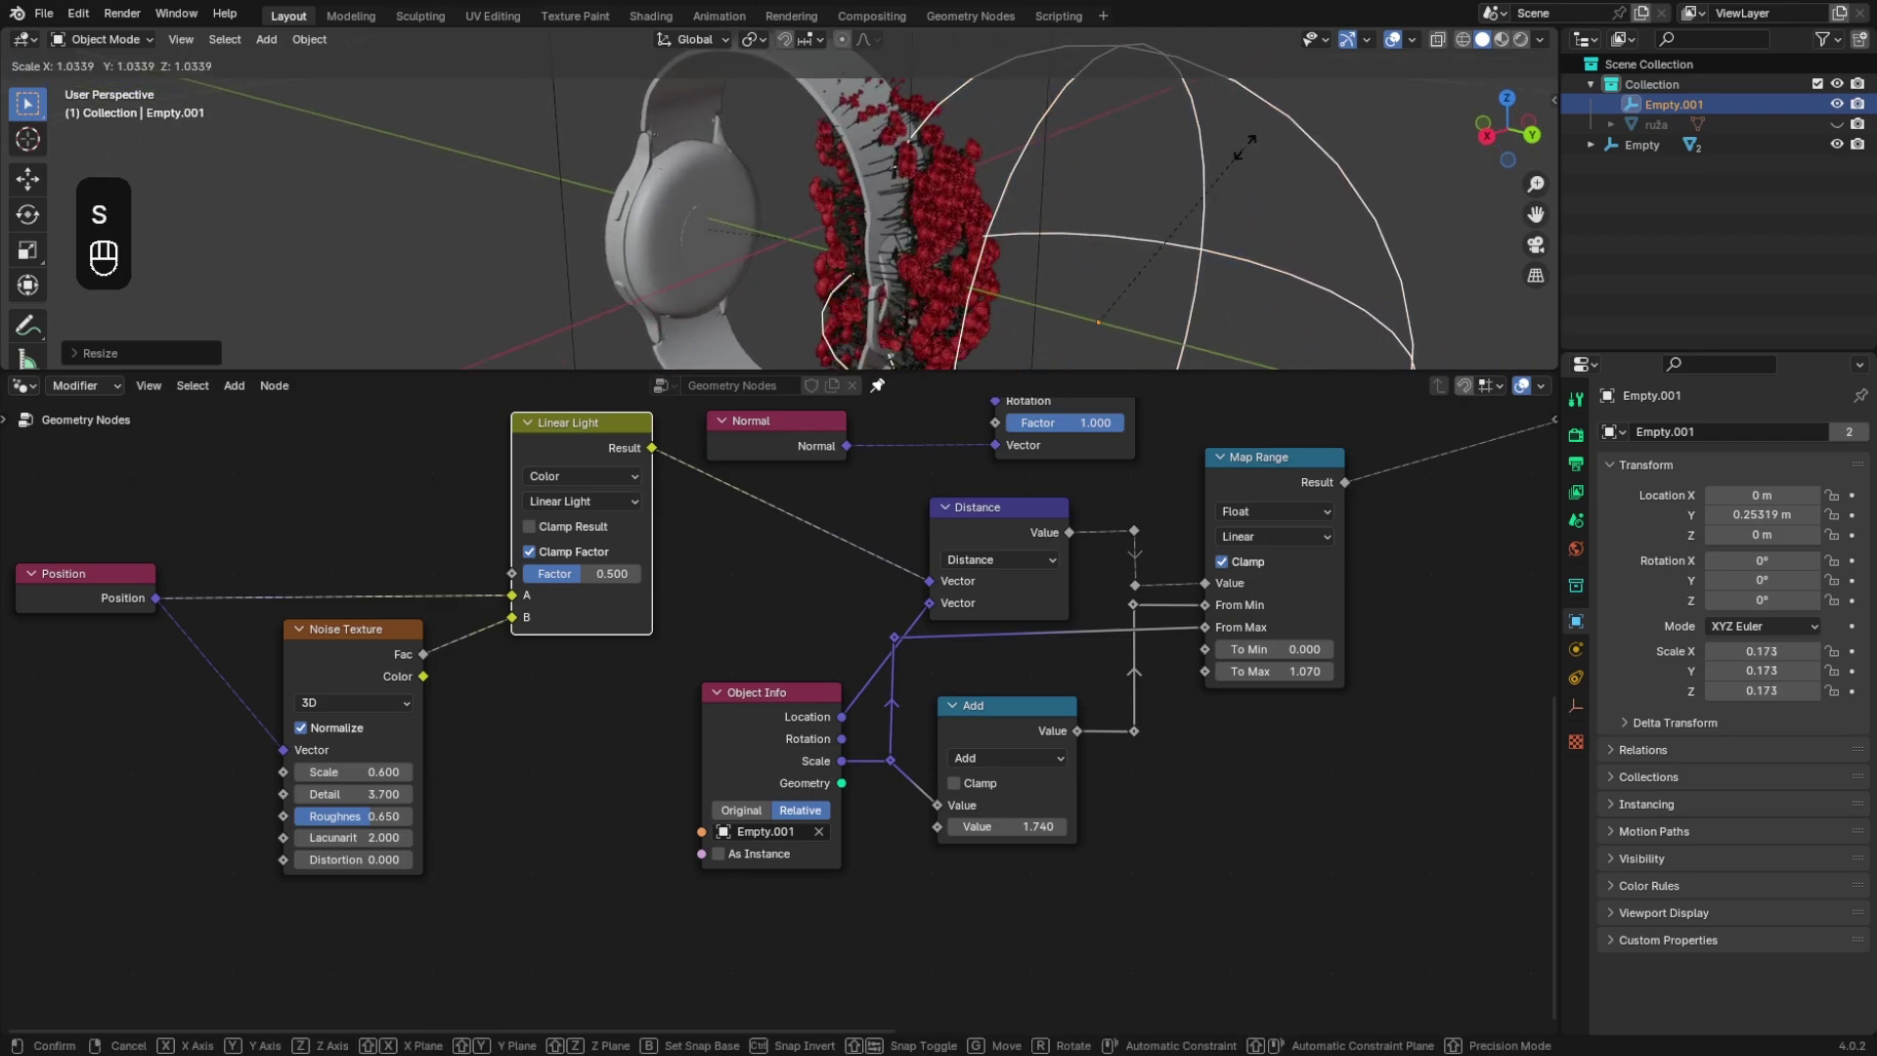
{"action": "right_click", "coordinate": [1197, 335]}
Step: Enlarge the 3D viewport, rescale Empty.001 to about 0.140 and set the Add node's value to 2.310
{"action": "left_click_drag", "start_coordinate": [1194, 371], "coordinate": [1195, 738]}
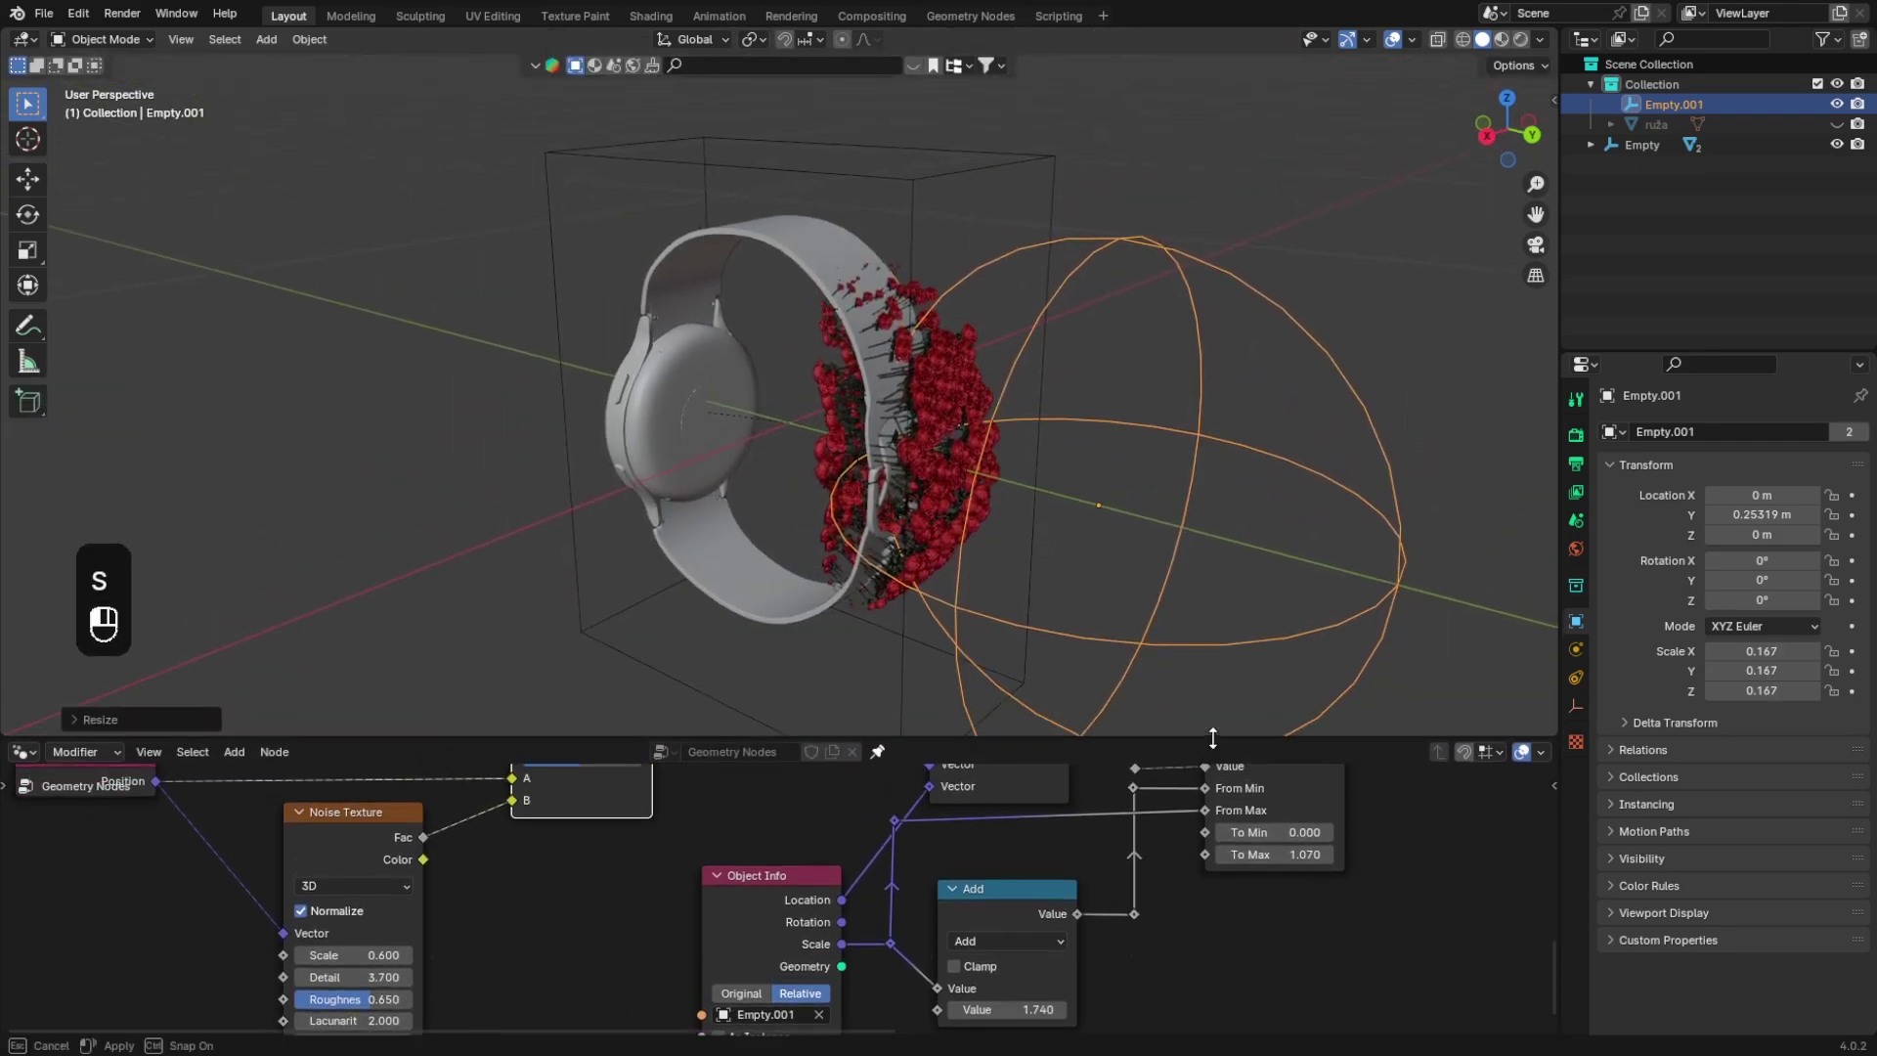
{"action": "key", "text": "s"}
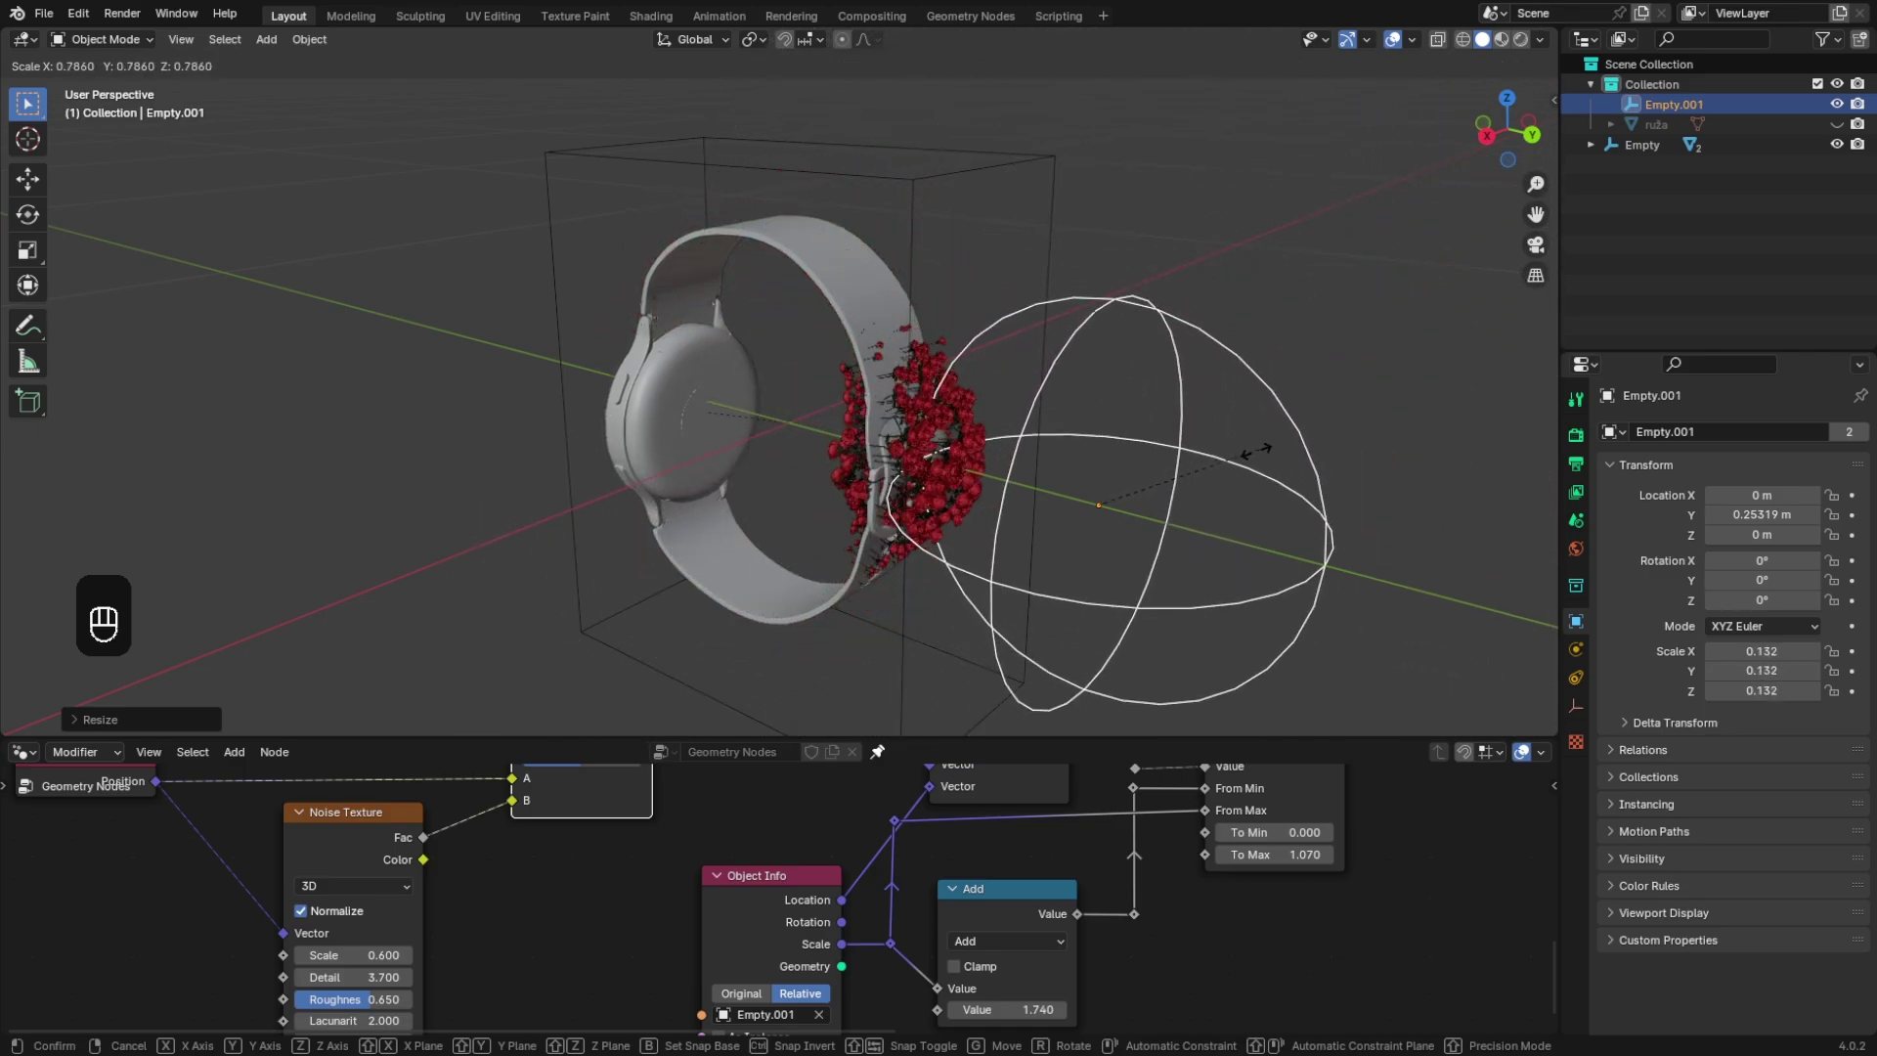
{"action": "left_click", "coordinate": [1265, 452]}
{"action": "middle_click_drag", "start_coordinate": [1070, 879], "coordinate": [1069, 869]}
{"action": "scroll", "coordinate": [1023, 878], "scroll_direction": "down", "scroll_amount": 3, "text": "shift"}
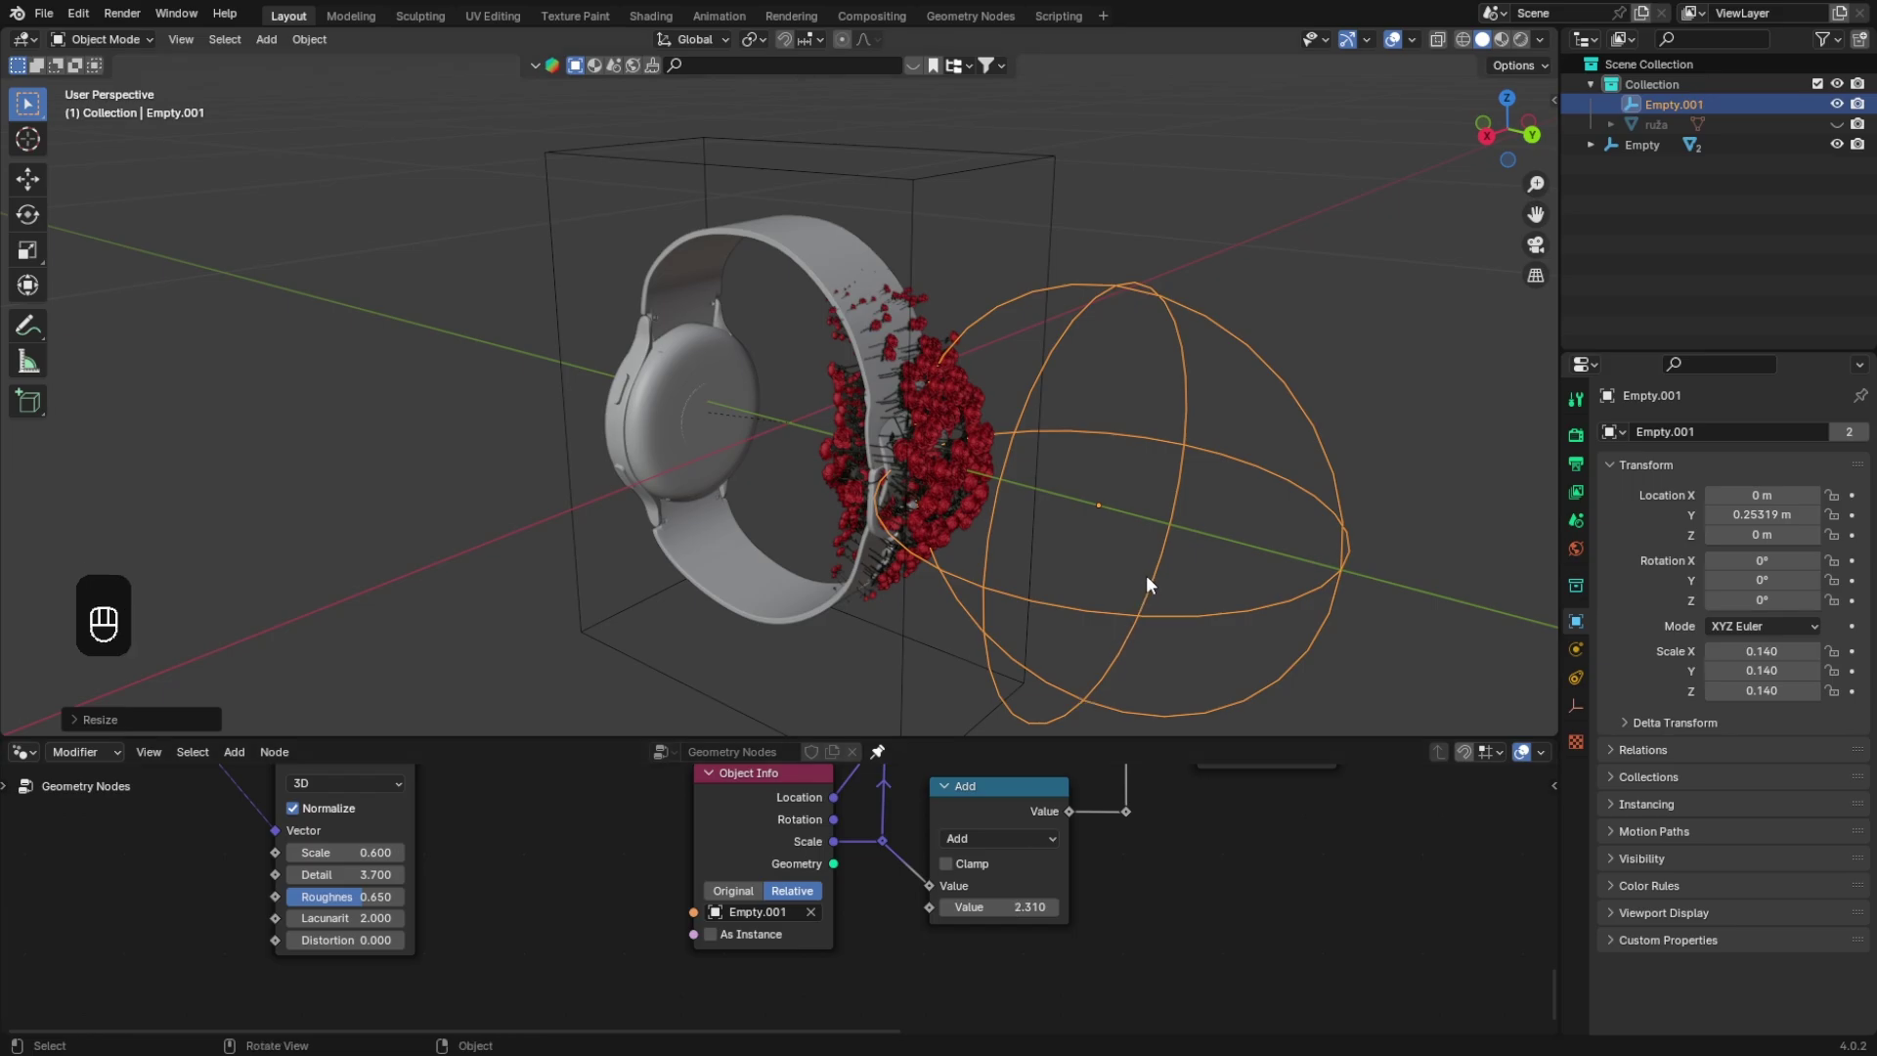
{"action": "key", "text": "s"}
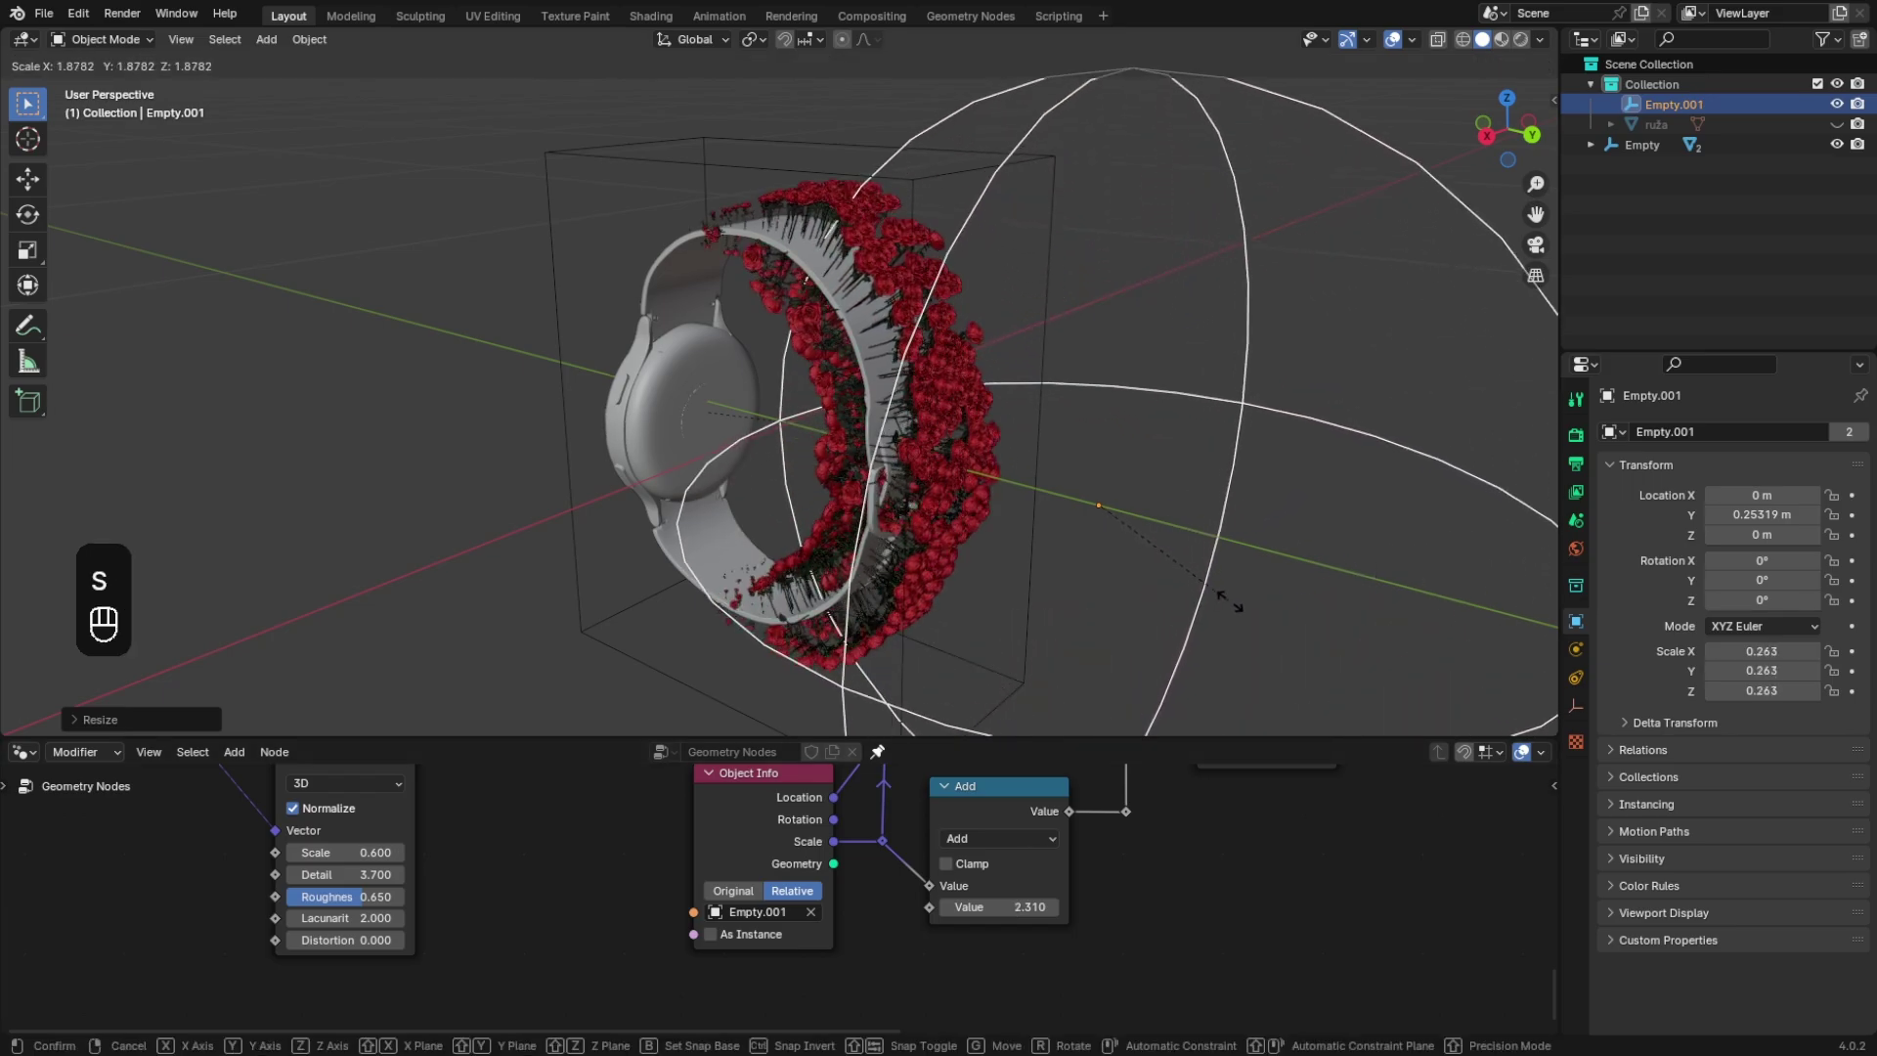
{"action": "right_click", "coordinate": [1146, 747]}
Step: Enlarge the node editor and review the whole node tree from Group Input to Group Output
{"action": "scroll", "coordinate": [1084, 849], "scroll_direction": "down", "scroll_amount": 5}
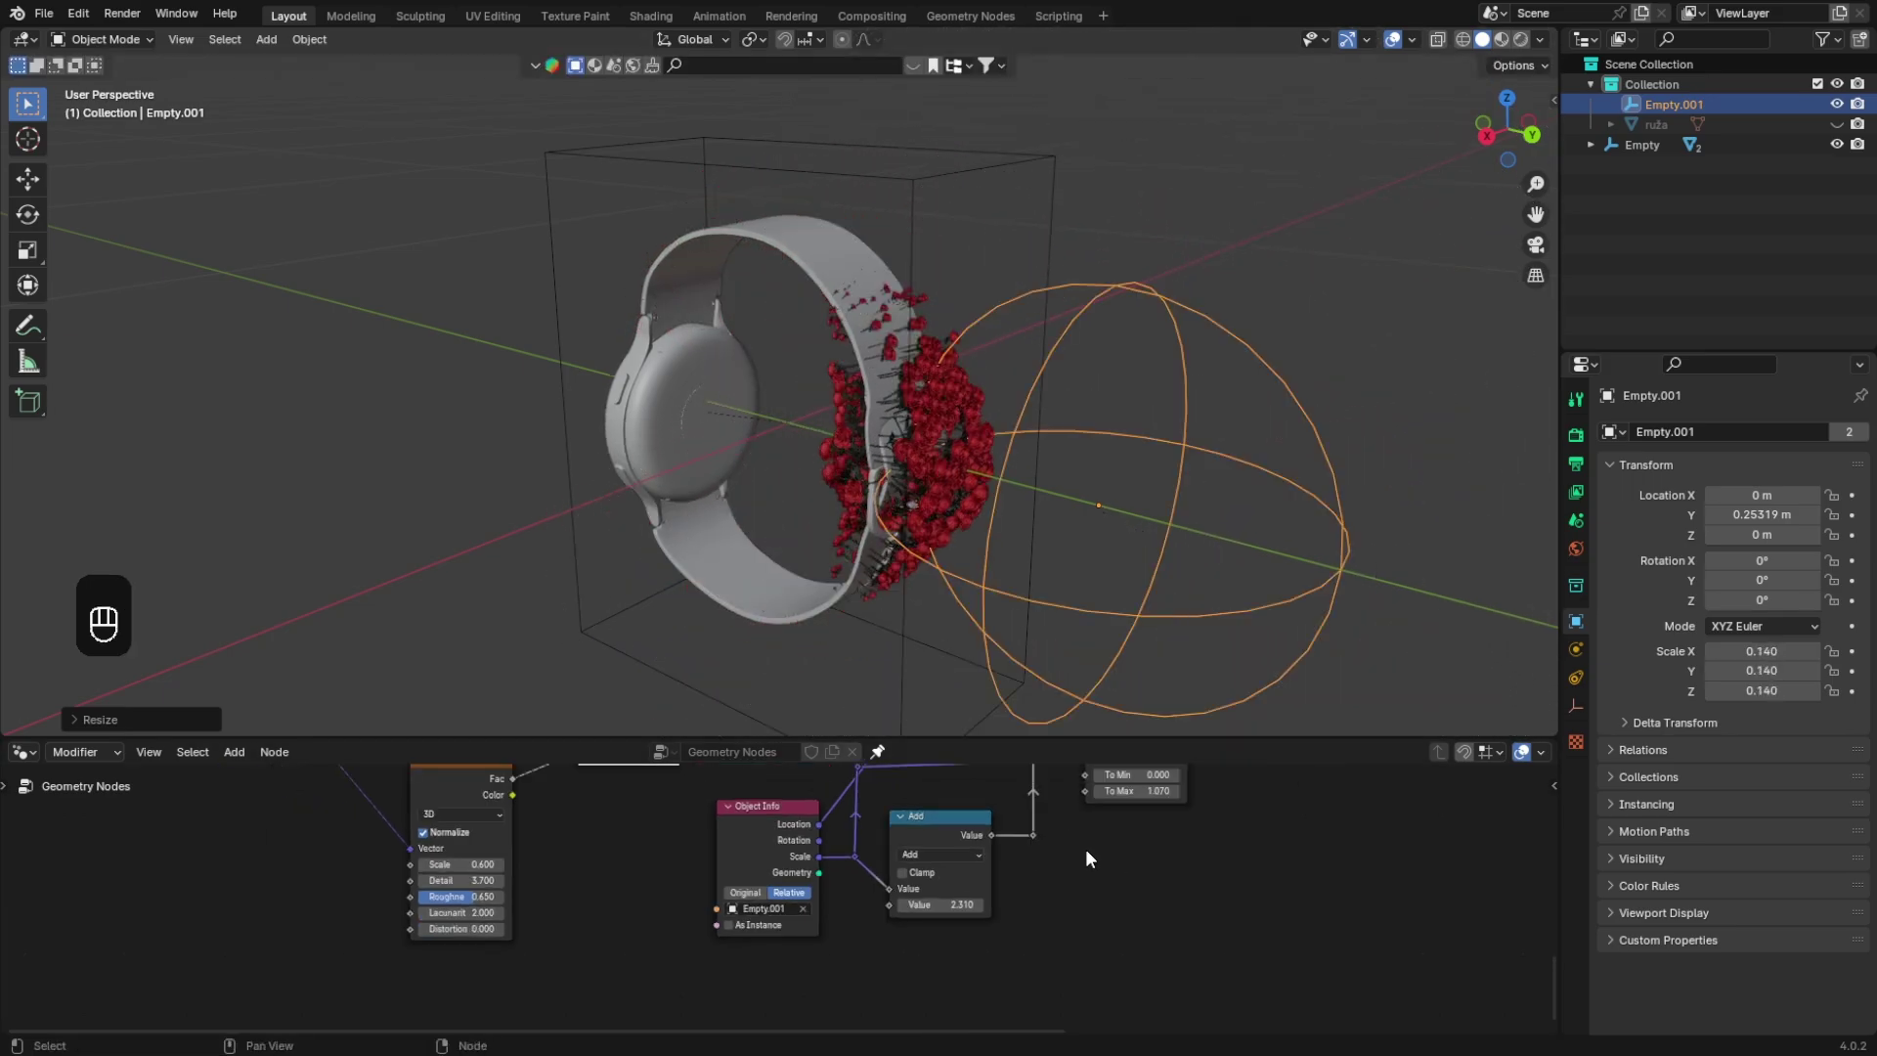
{"action": "left_click_drag", "start_coordinate": [989, 733], "coordinate": [966, 376]}
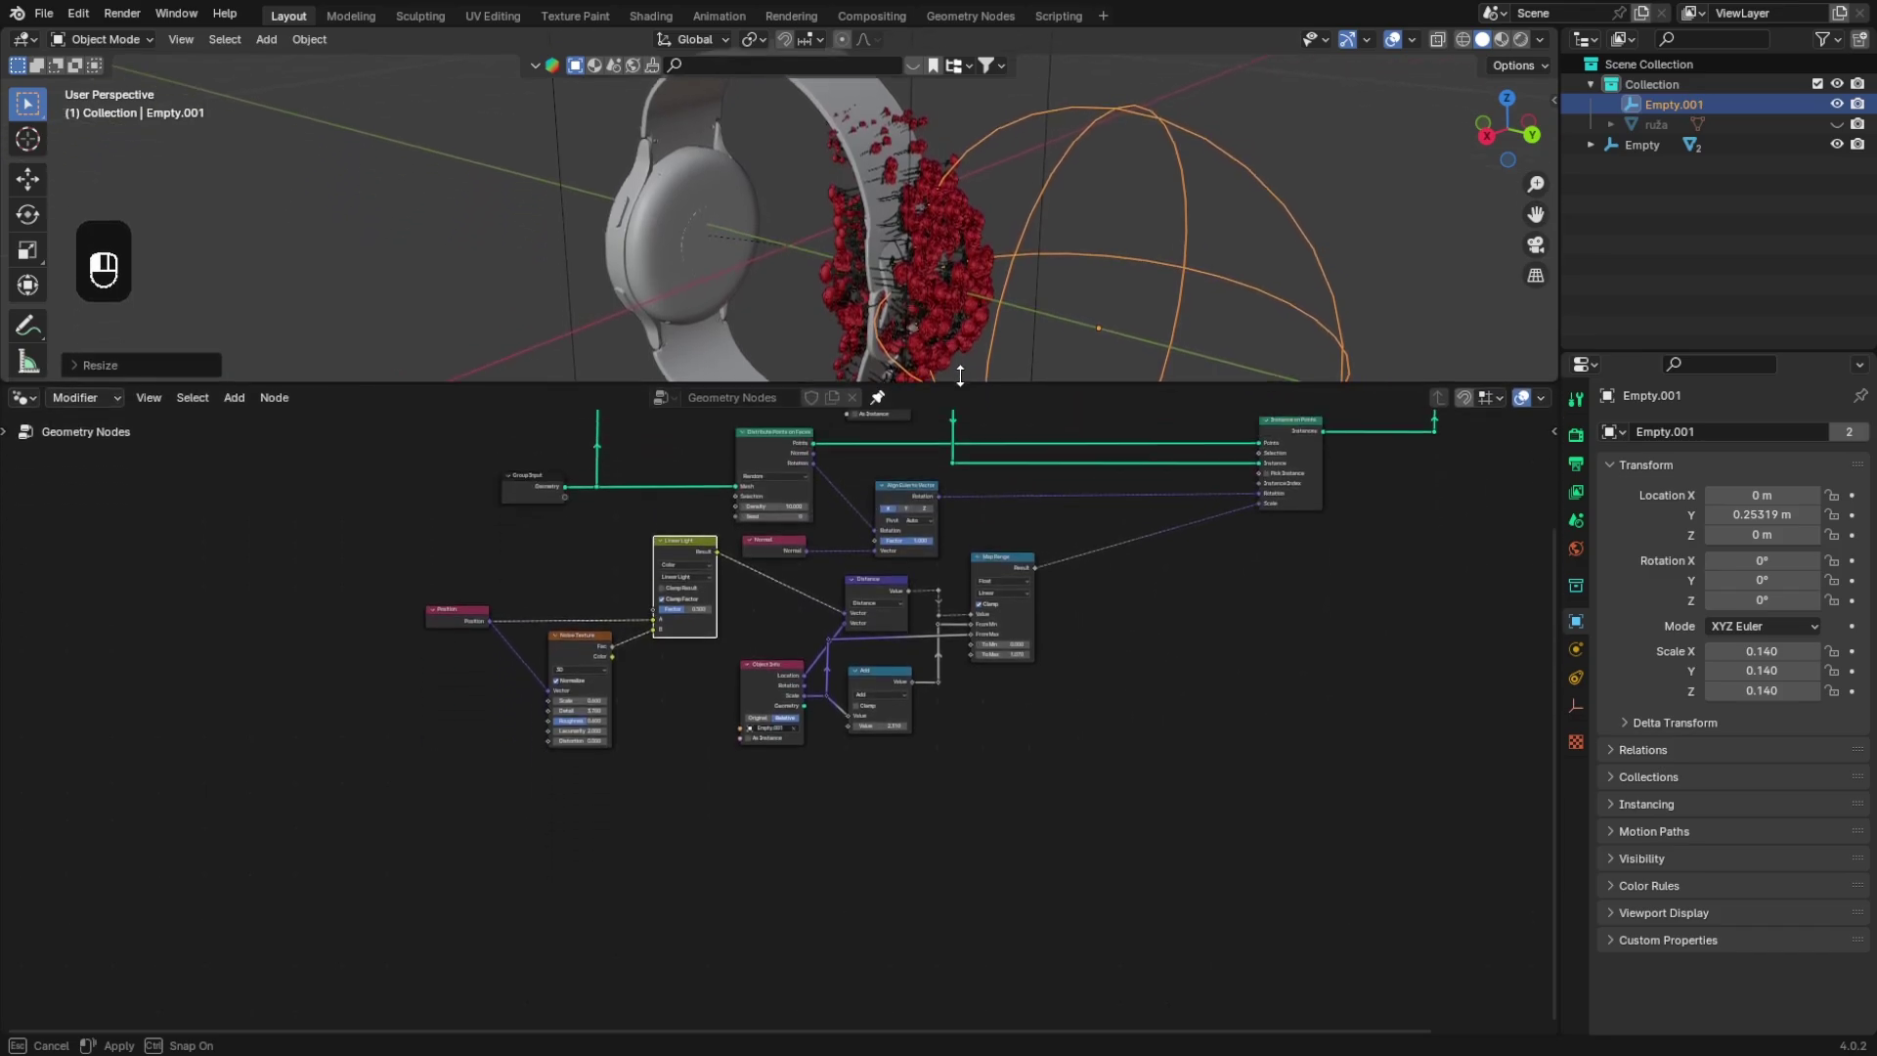
{"action": "middle_click_drag", "start_coordinate": [1153, 545], "coordinate": [869, 763]}
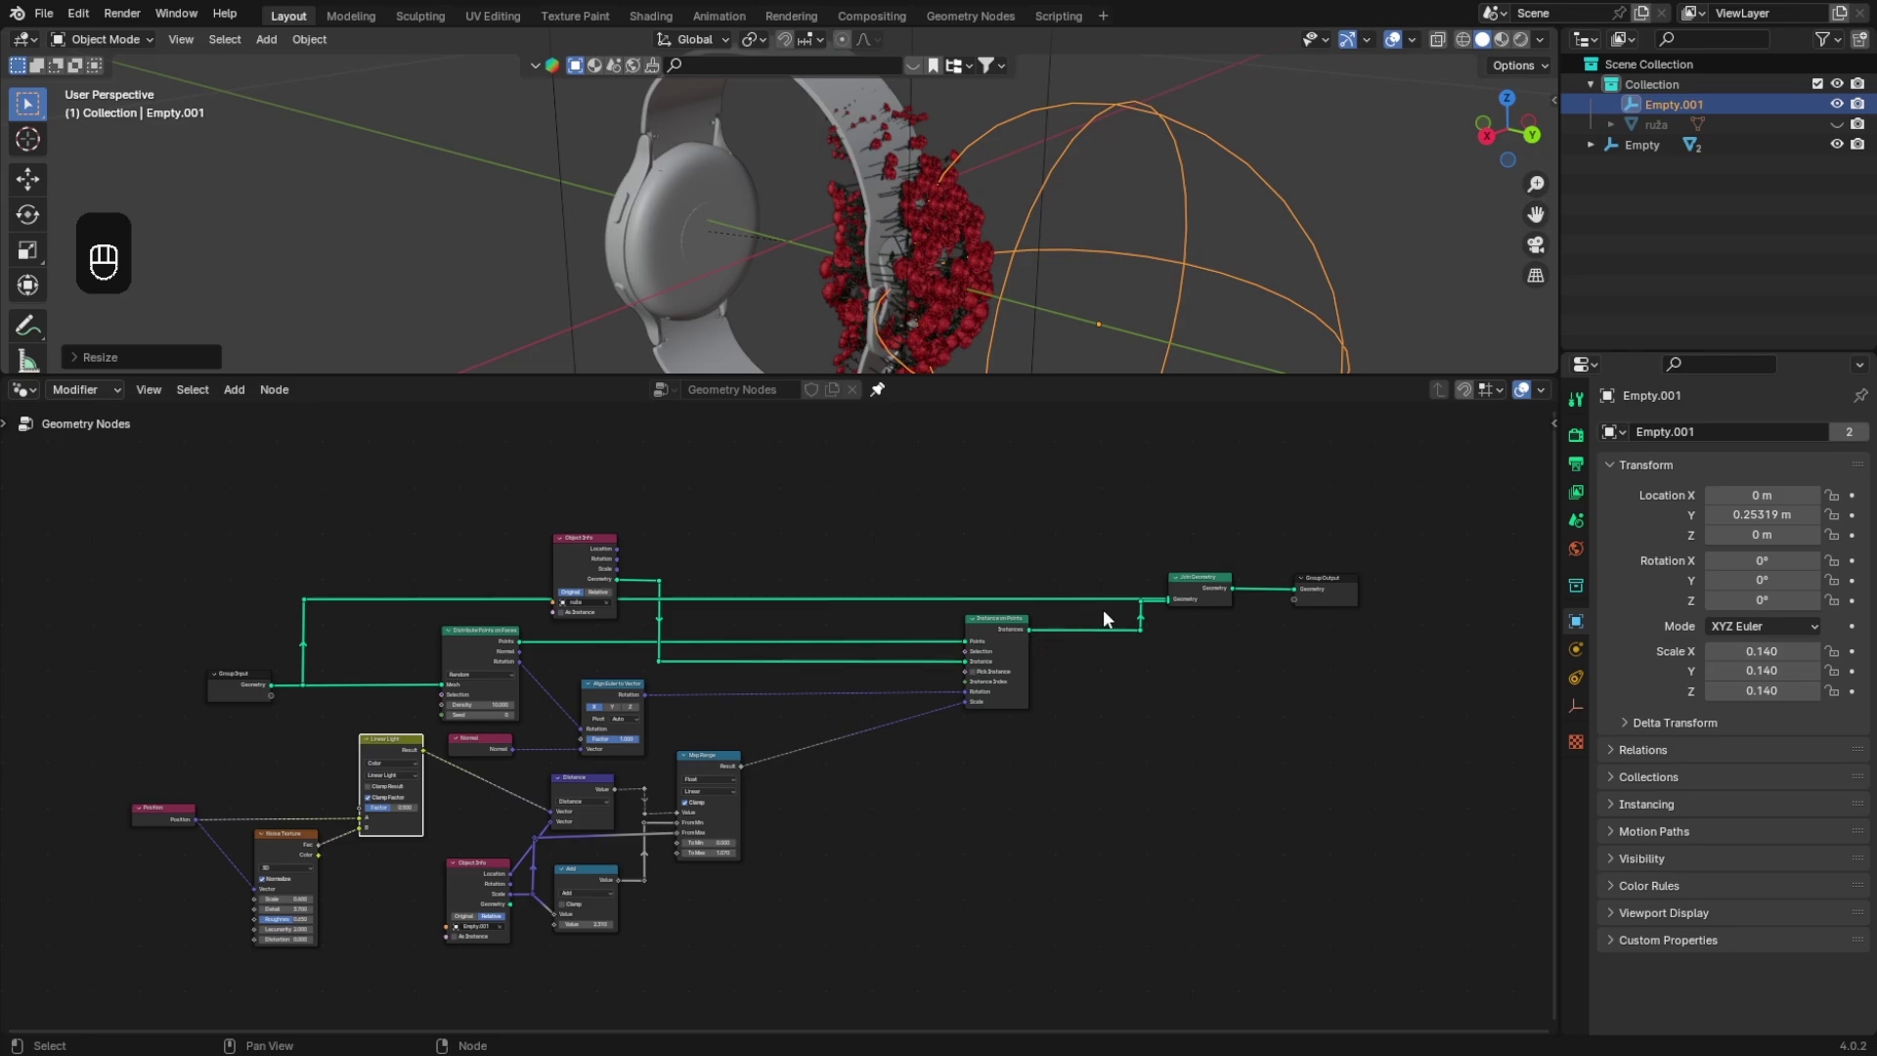
{"action": "middle_click_drag", "start_coordinate": [1104, 611], "coordinate": [829, 655]}
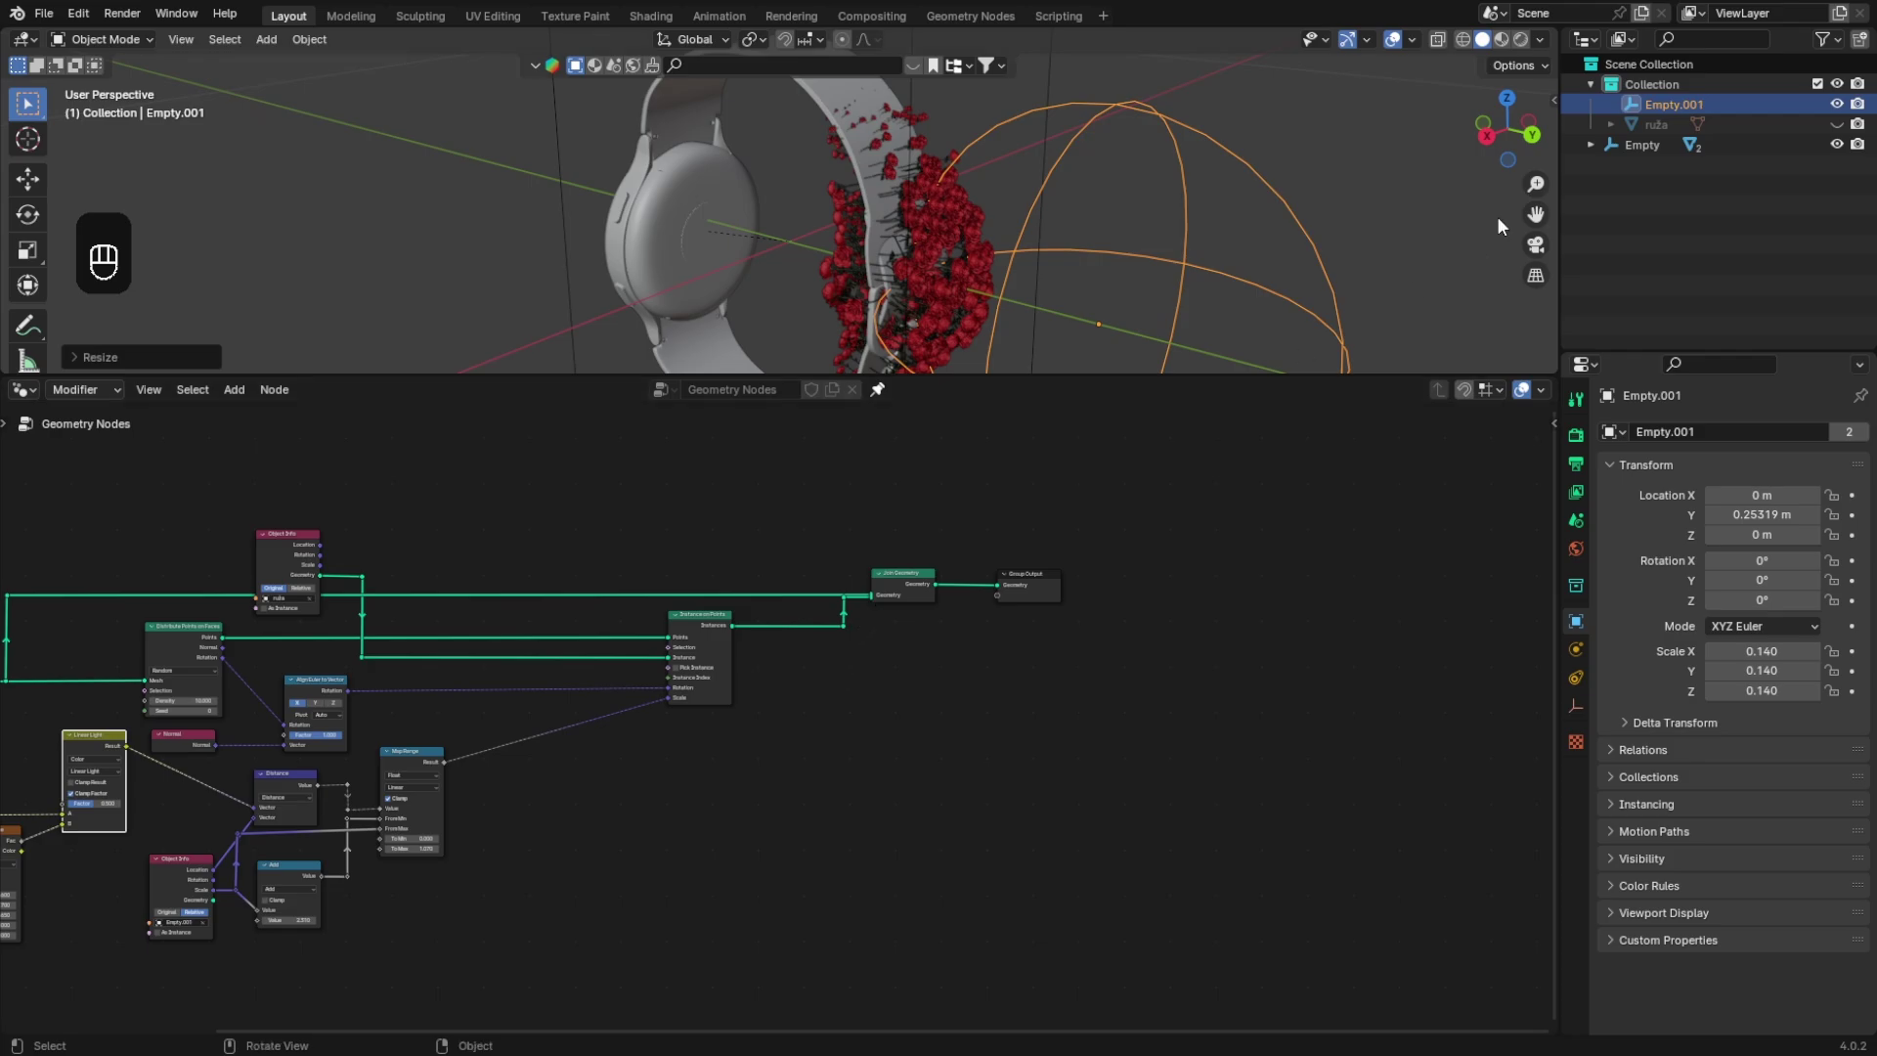
Step: Switch the enlarged 3D viewport to rendered shading and change its shading options to light the watch and roses
{"action": "left_click", "coordinate": [1523, 38]}
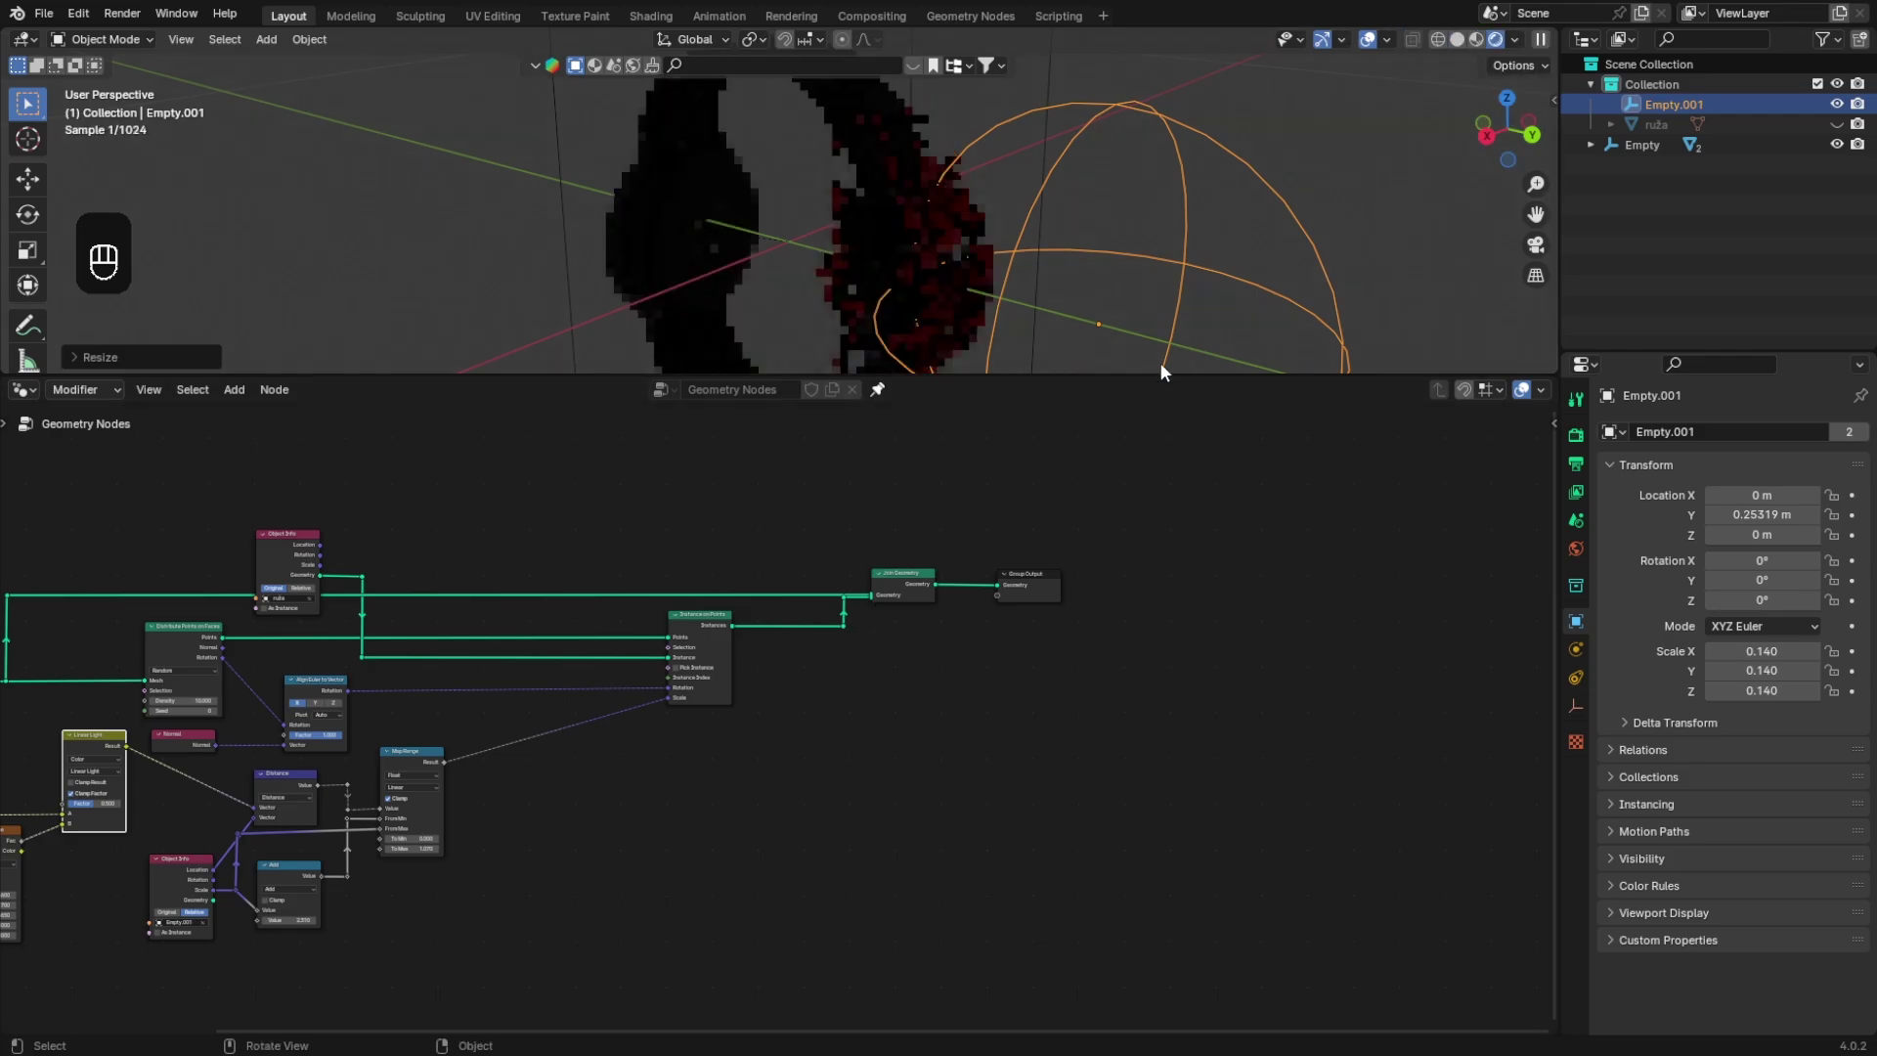
{"action": "left_click_drag", "start_coordinate": [1159, 374], "coordinate": [1150, 650]}
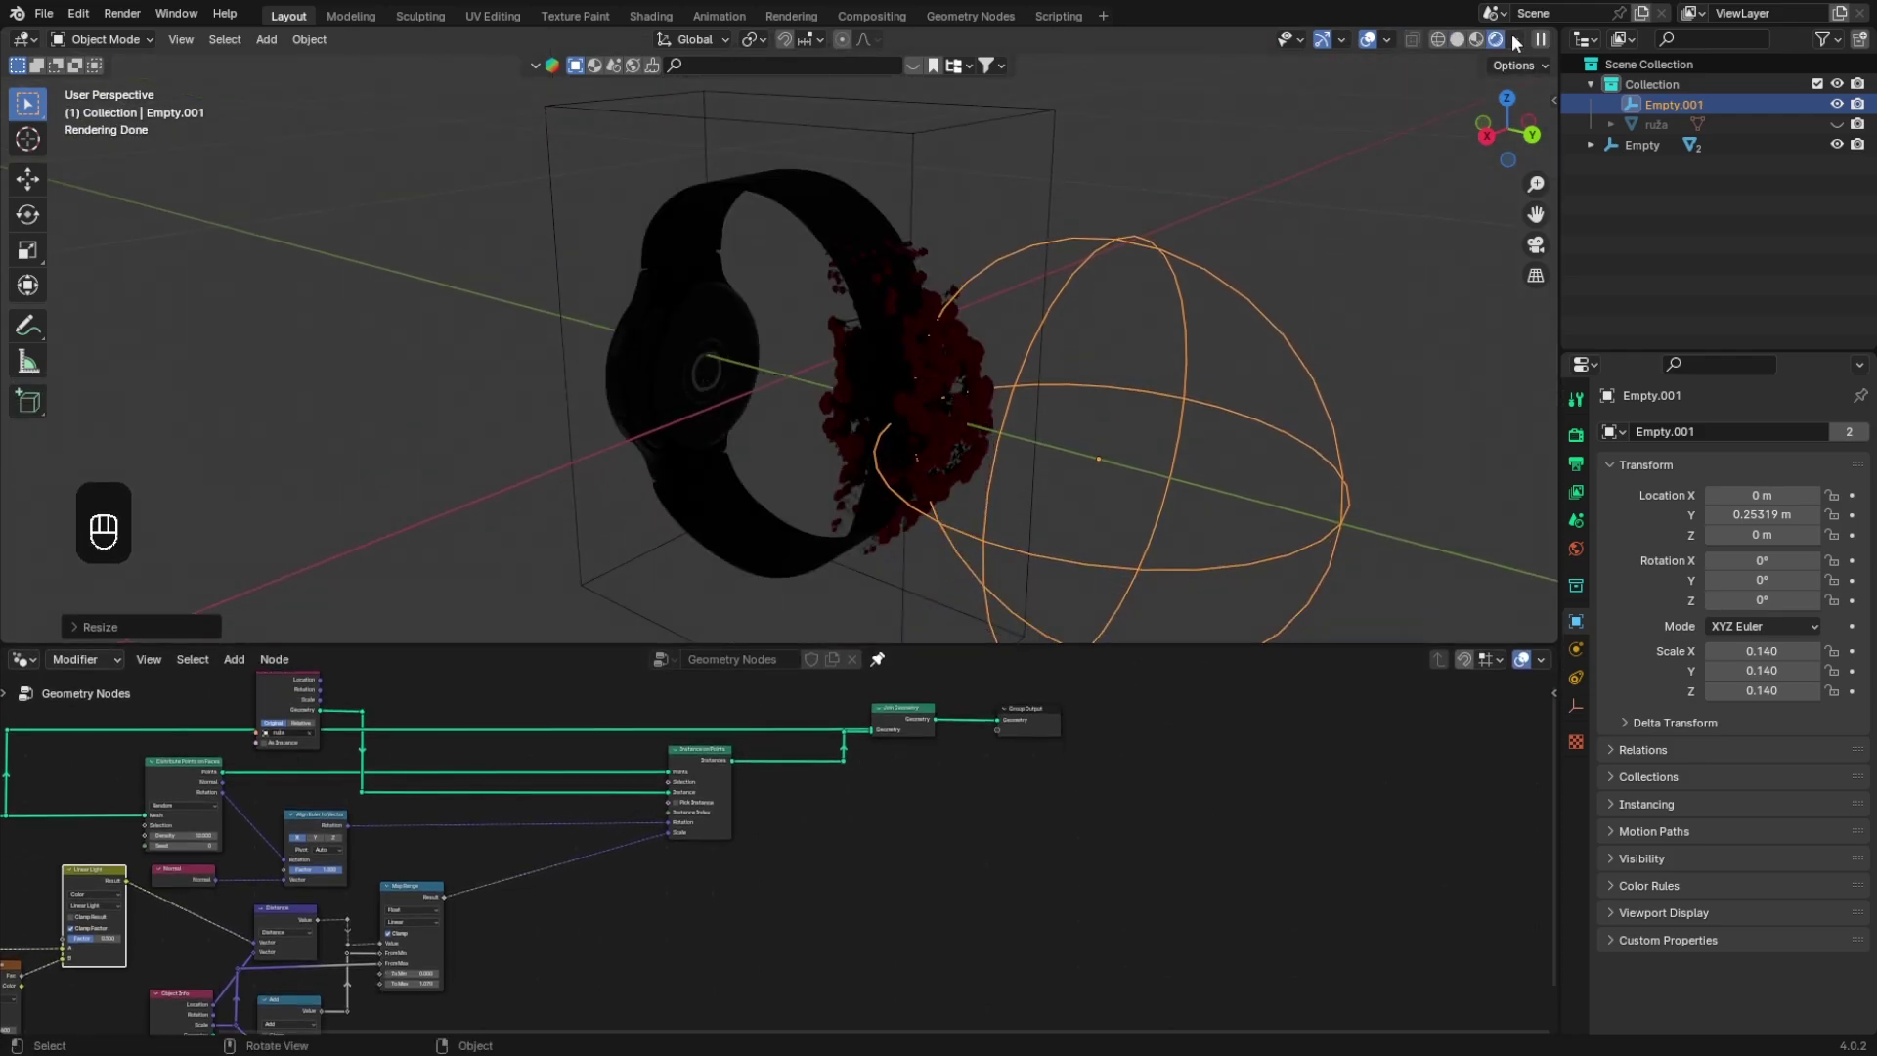
{"action": "left_click", "coordinate": [1514, 40]}
{"action": "left_click", "coordinate": [1458, 229]}
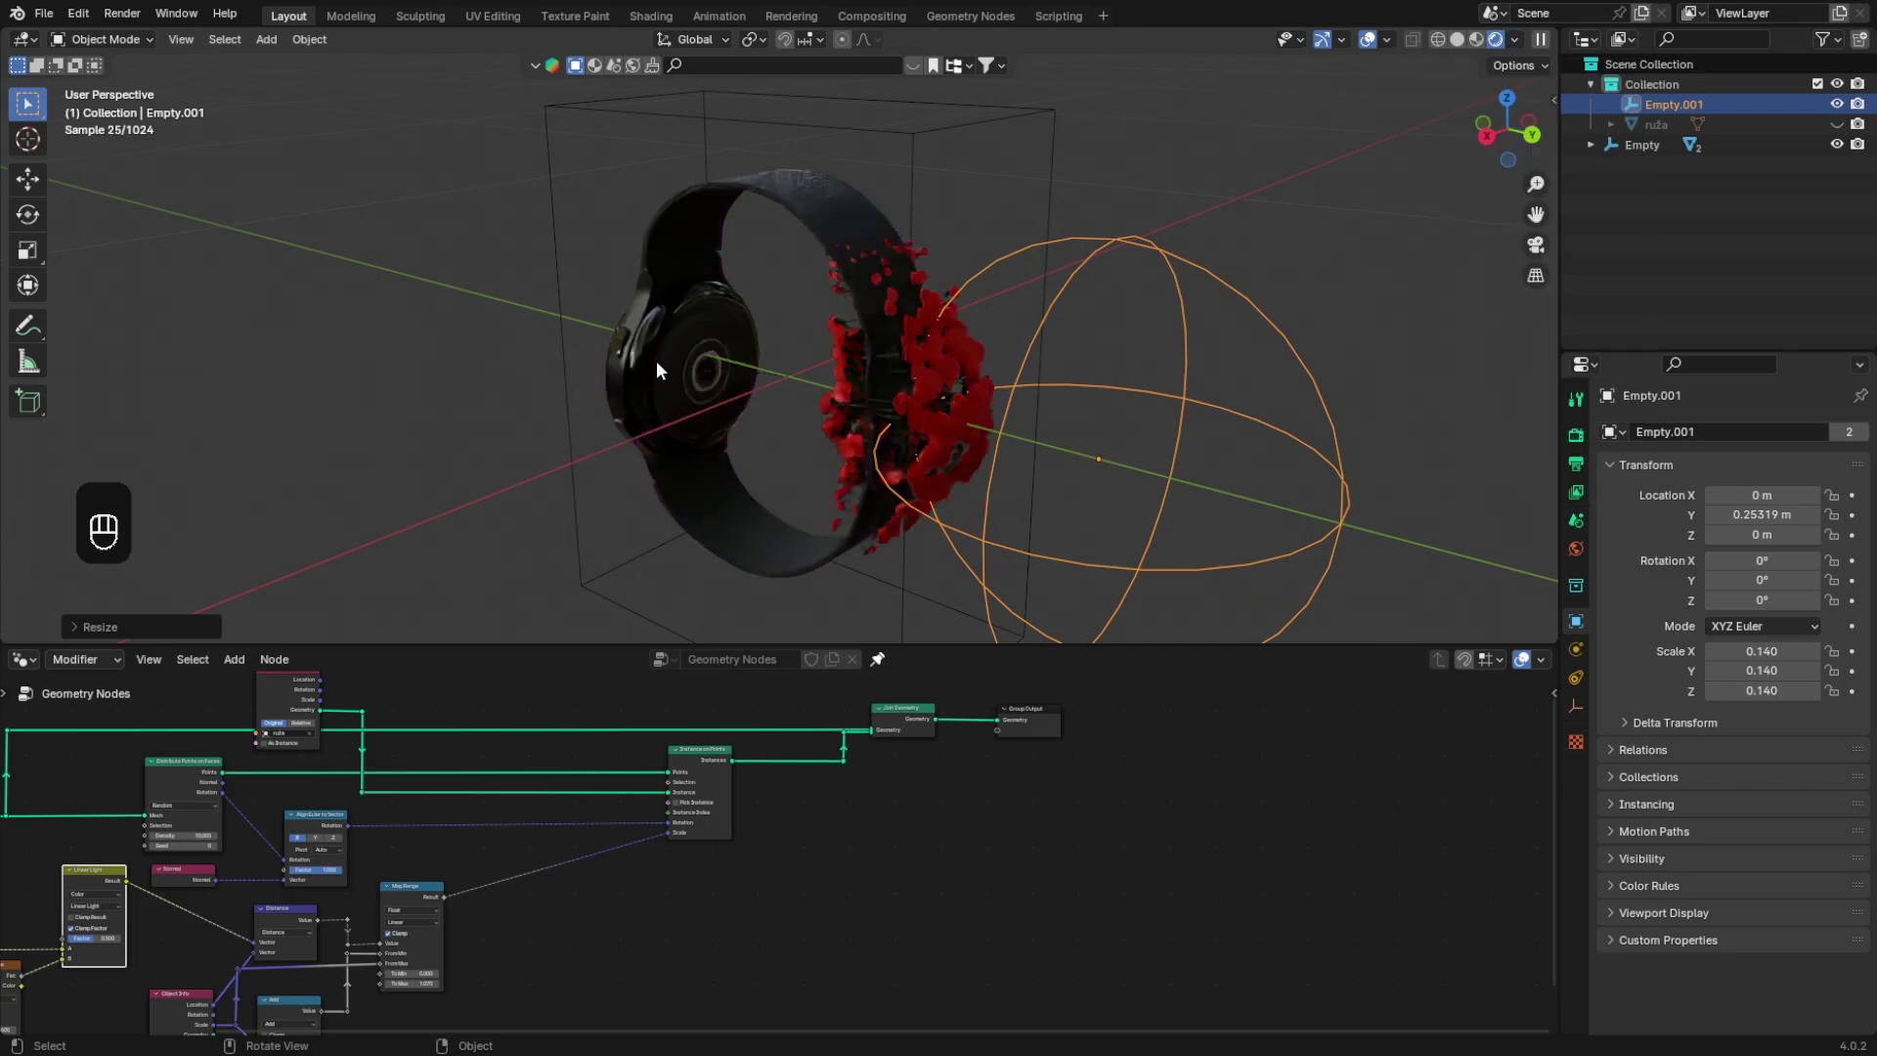
Step: Try rescaling Empty.001 in the rendered view to preview the roses growing and shrinking around the buckle
{"action": "middle_click_drag", "start_coordinate": [678, 372], "coordinate": [909, 343]}
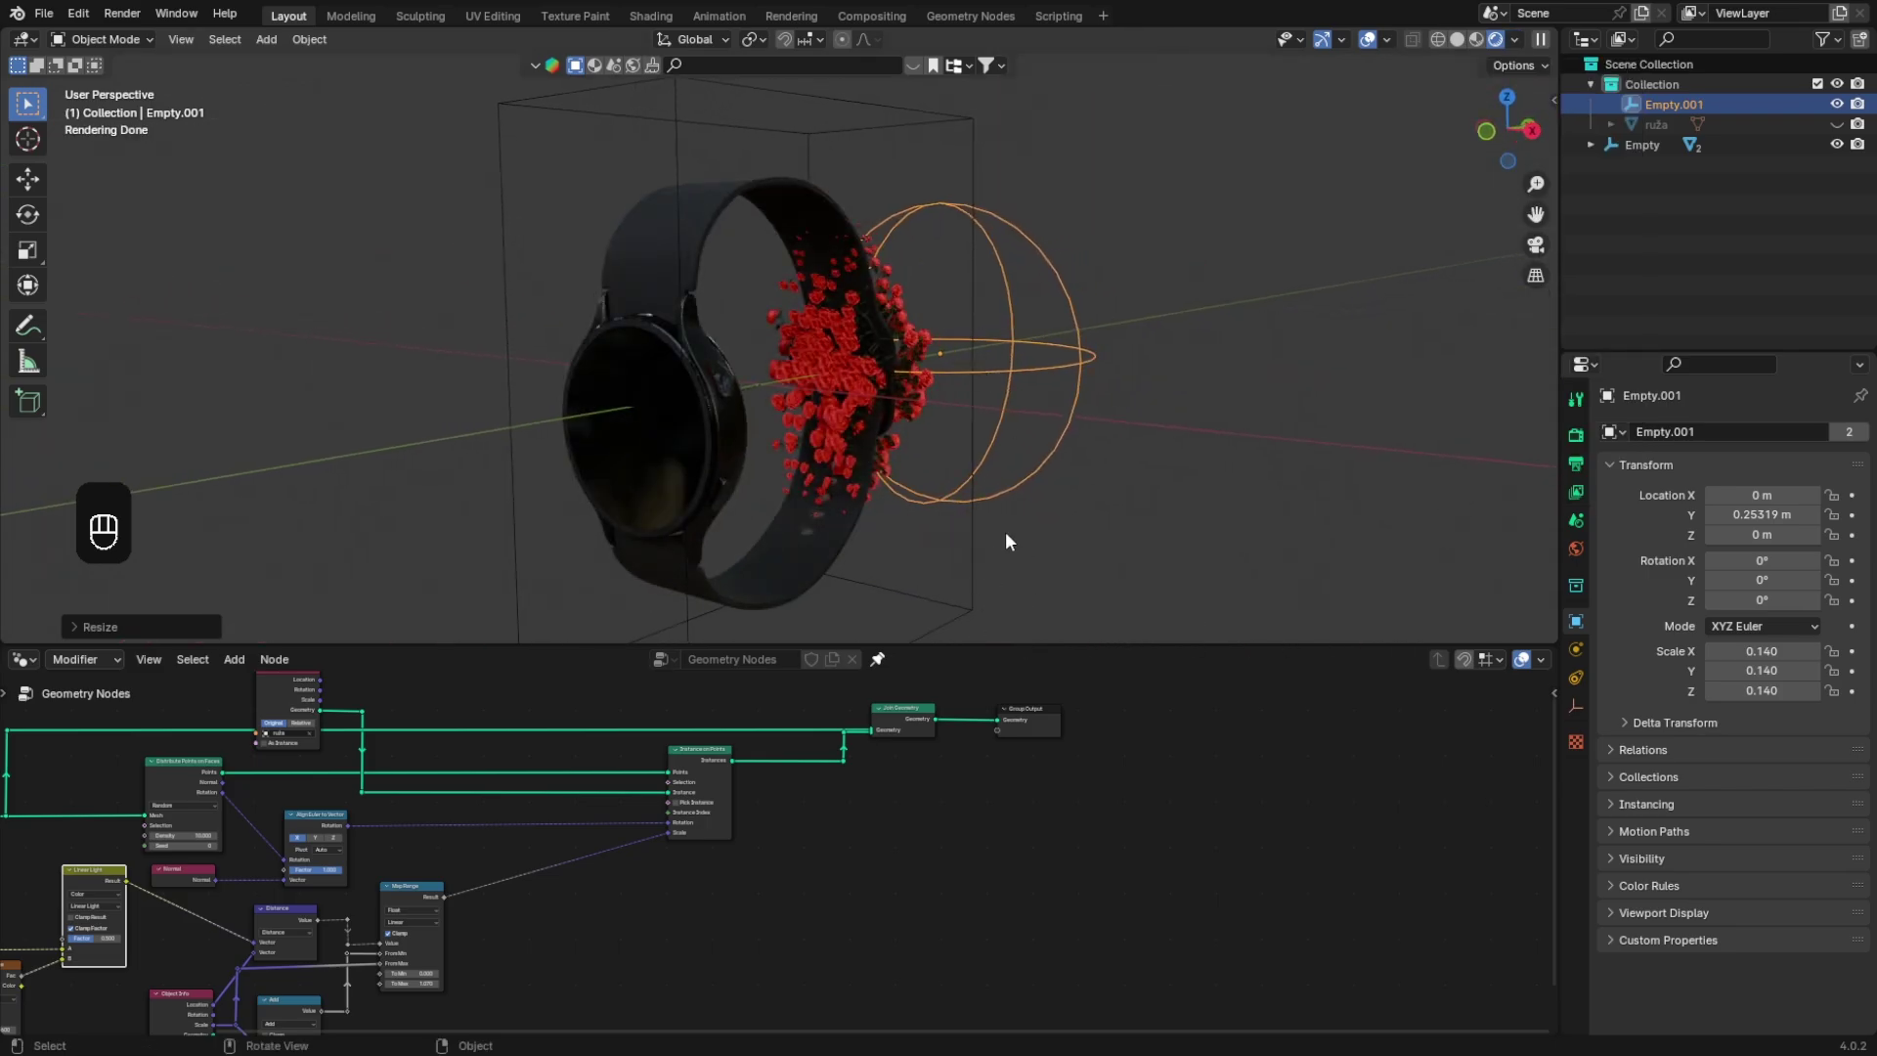
{"action": "key", "text": "s"}
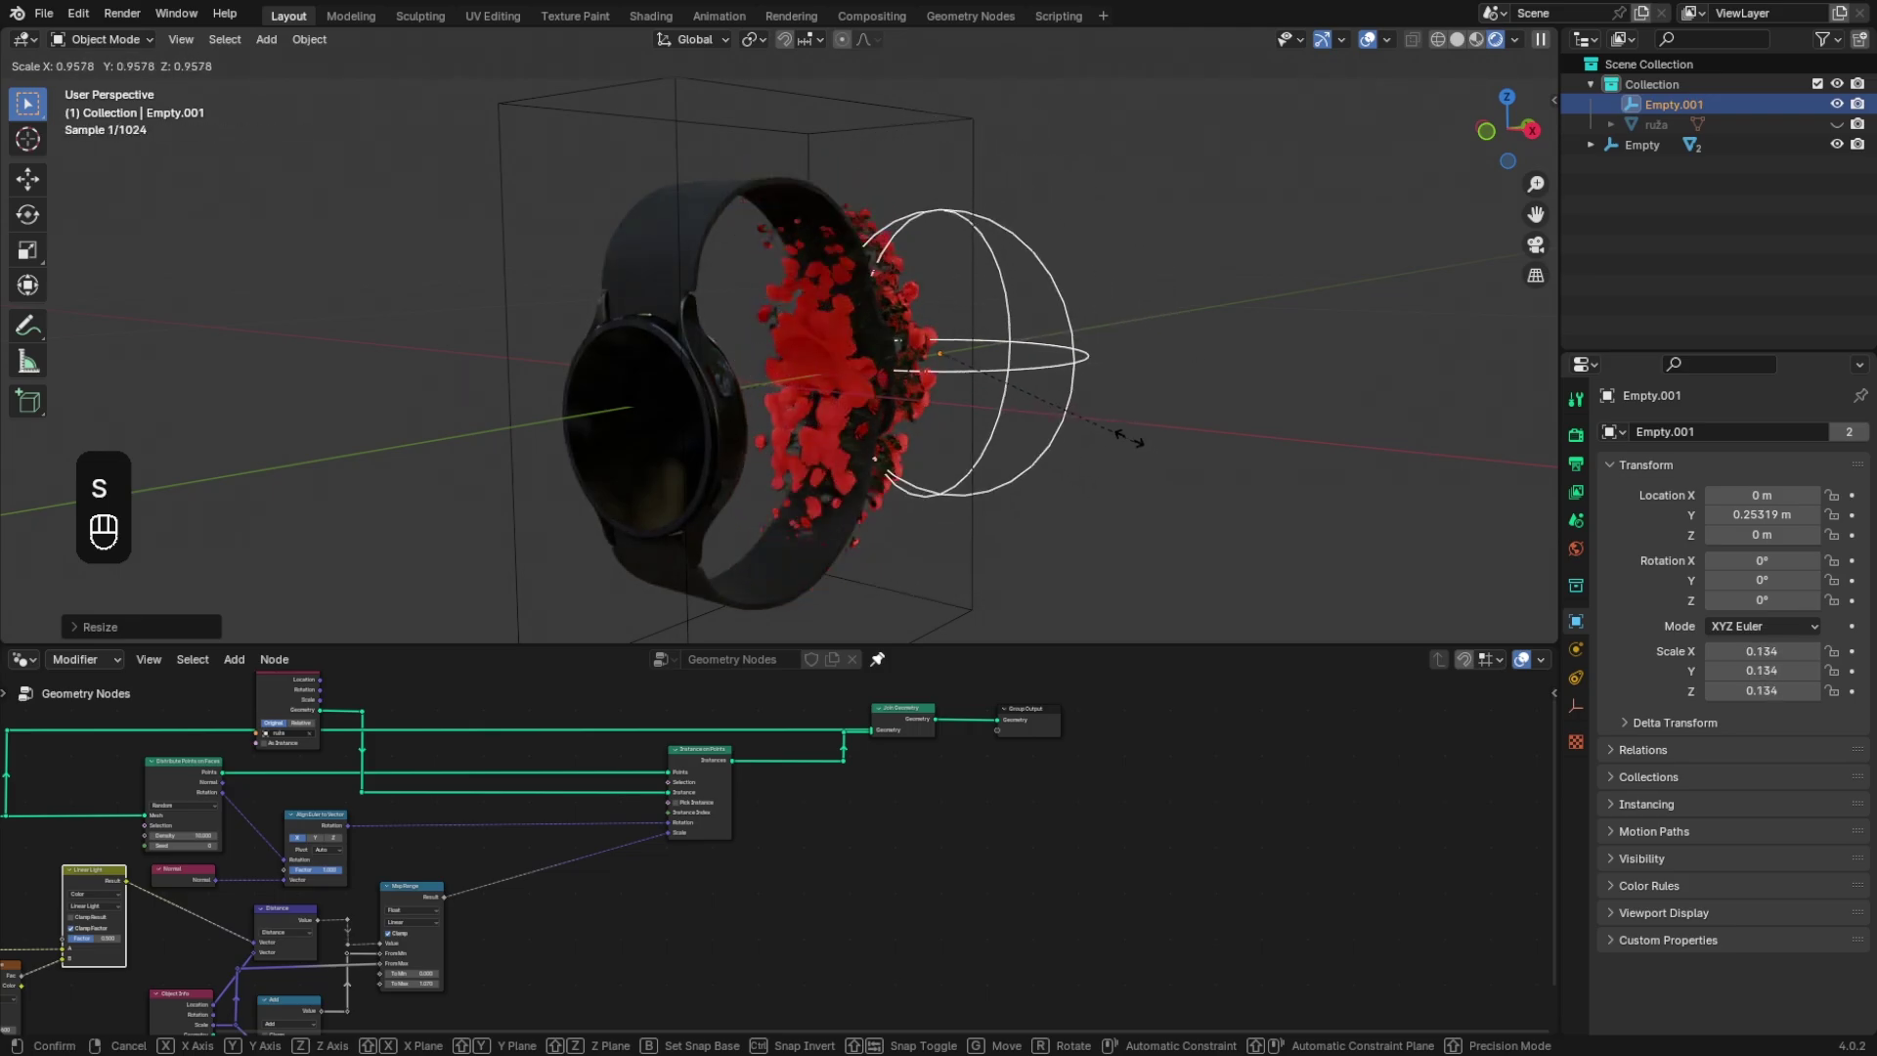
{"action": "left_click", "coordinate": [1056, 386]}
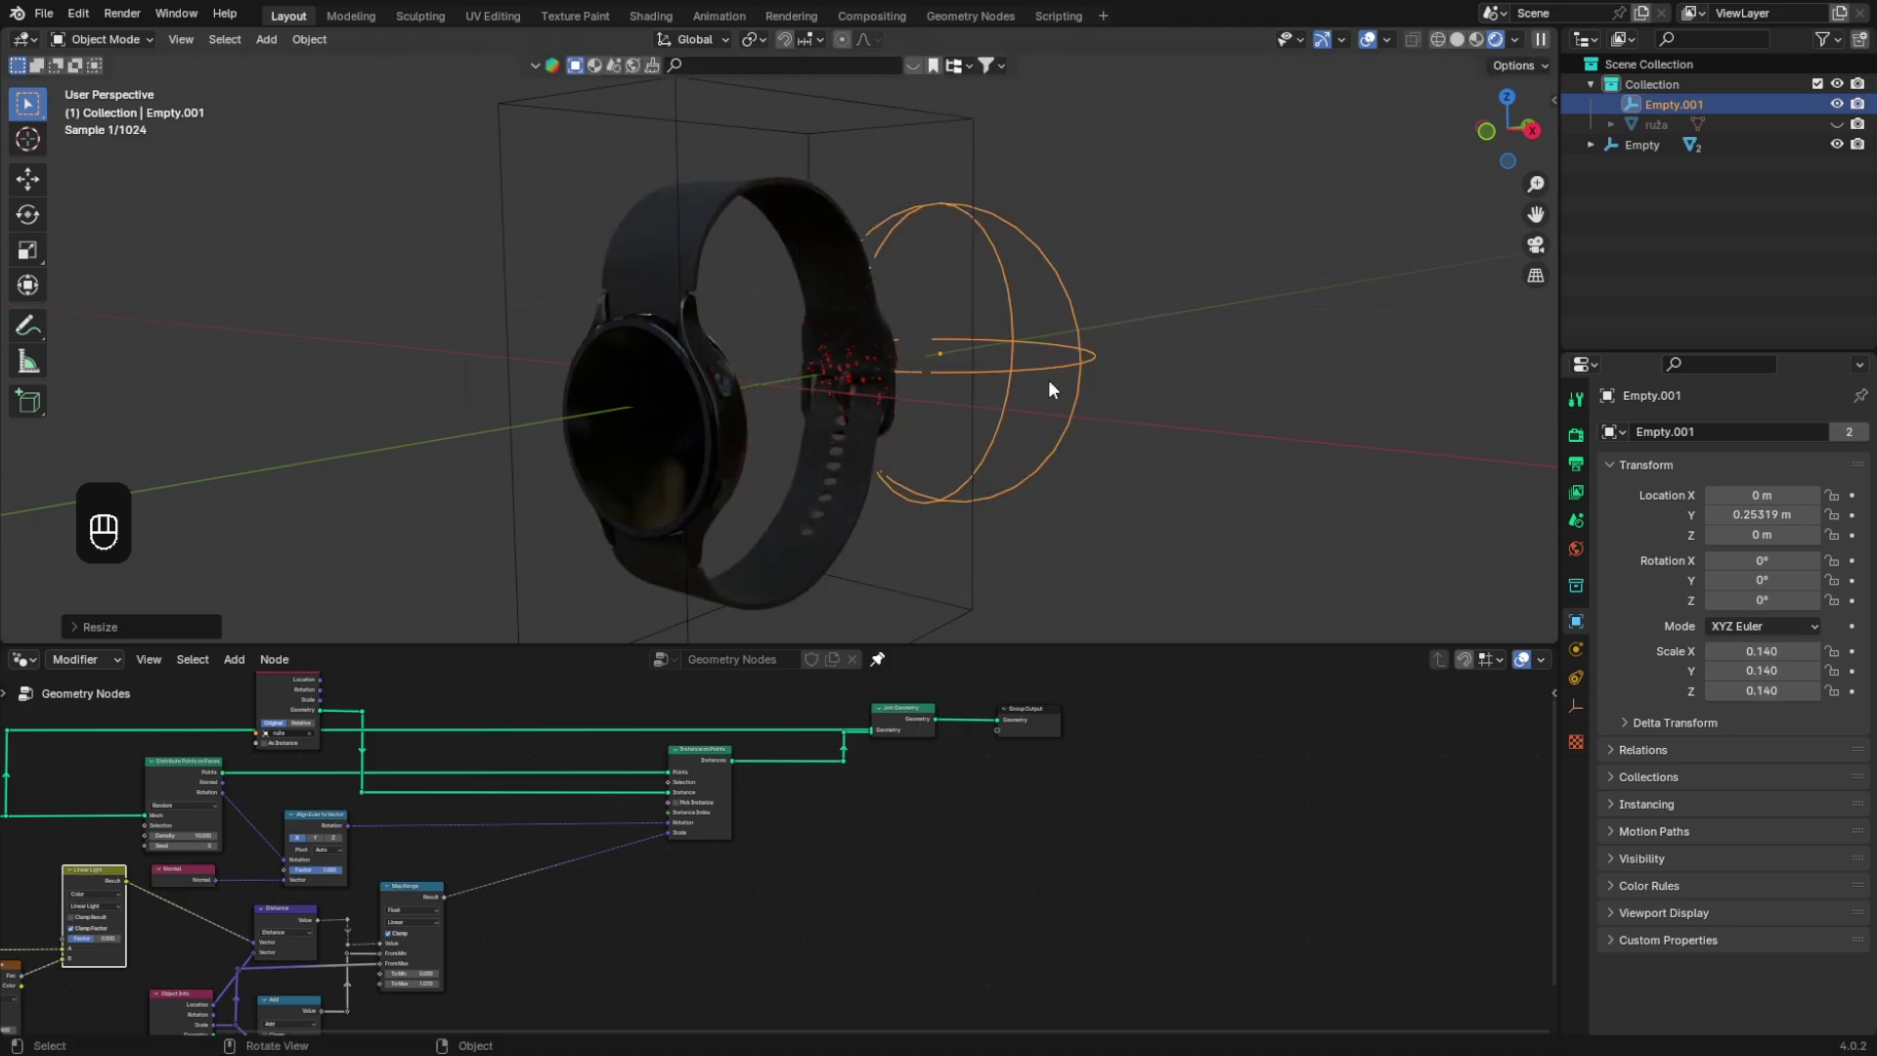
{"action": "middle_click_drag", "start_coordinate": [1048, 380], "coordinate": [989, 532]}
Step: Change the node editor area into a Timeline and reduce its height to enlarge the 3D viewport
{"action": "left_click", "coordinate": [21, 659]}
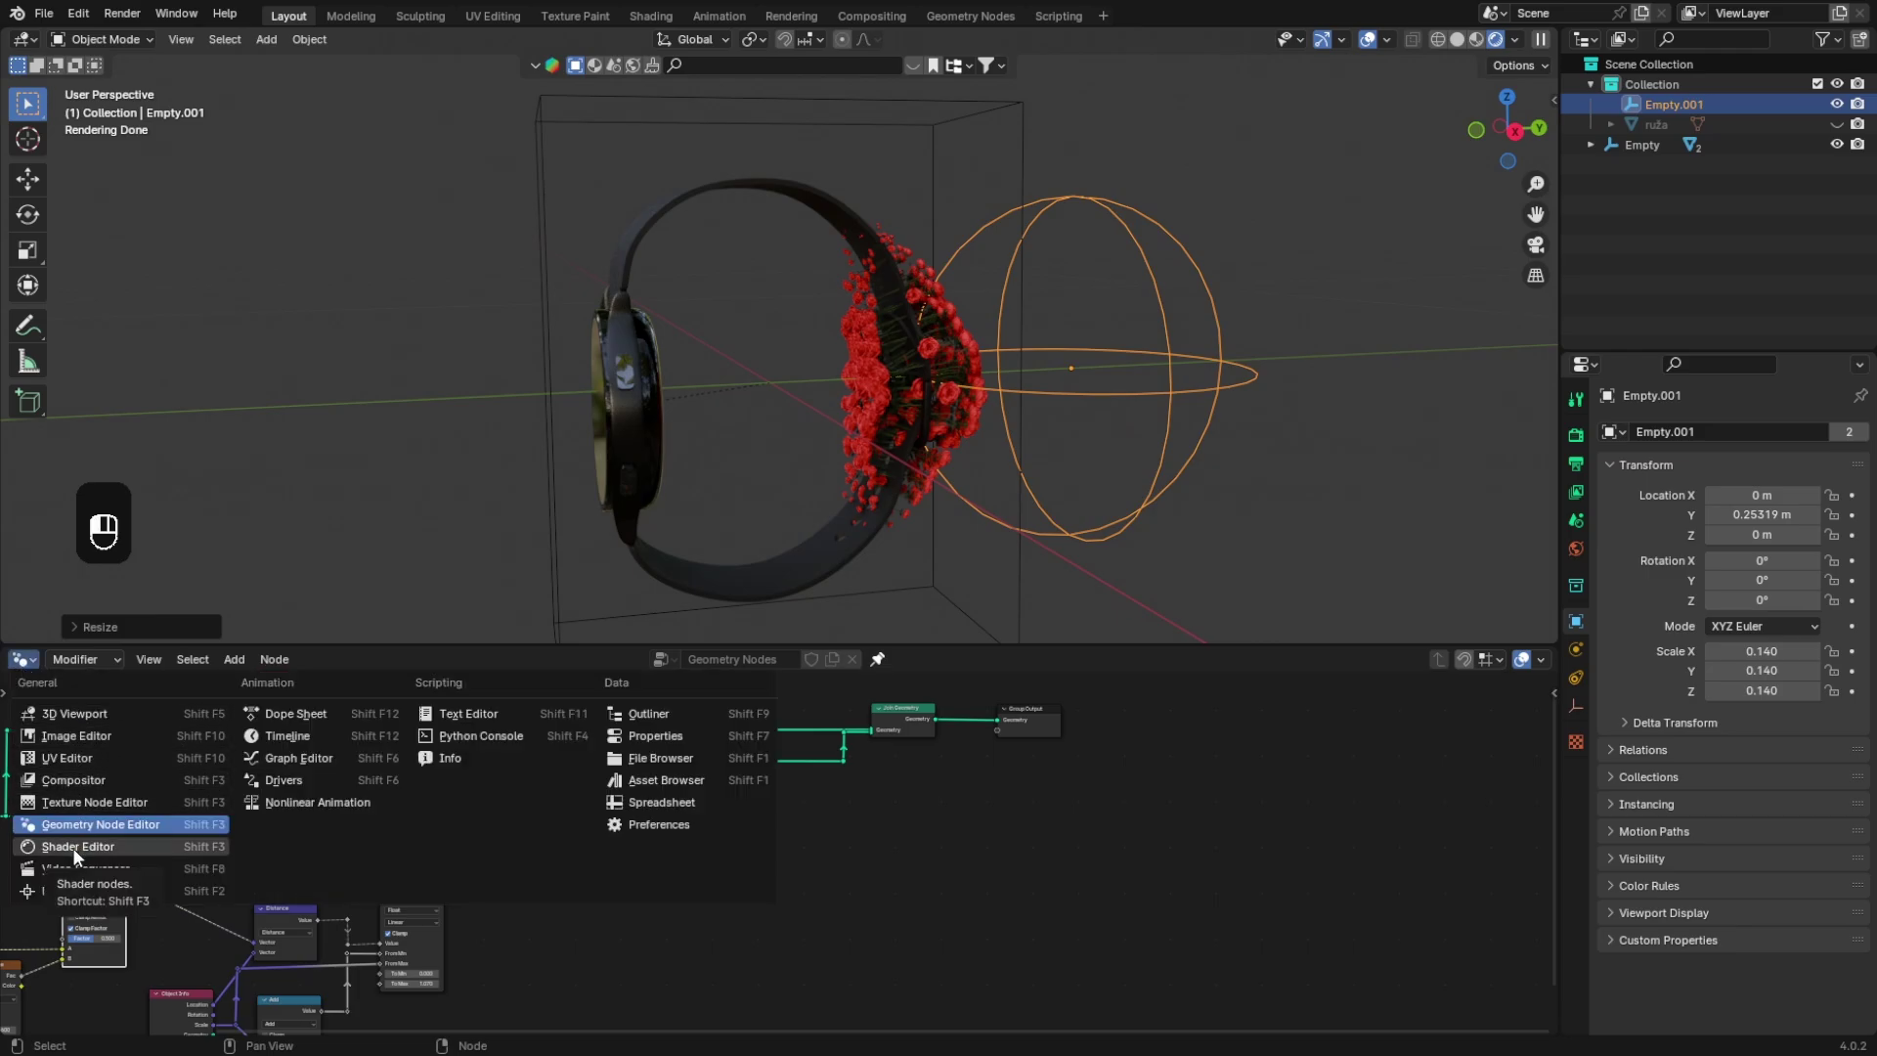
{"action": "left_click", "coordinate": [289, 736]}
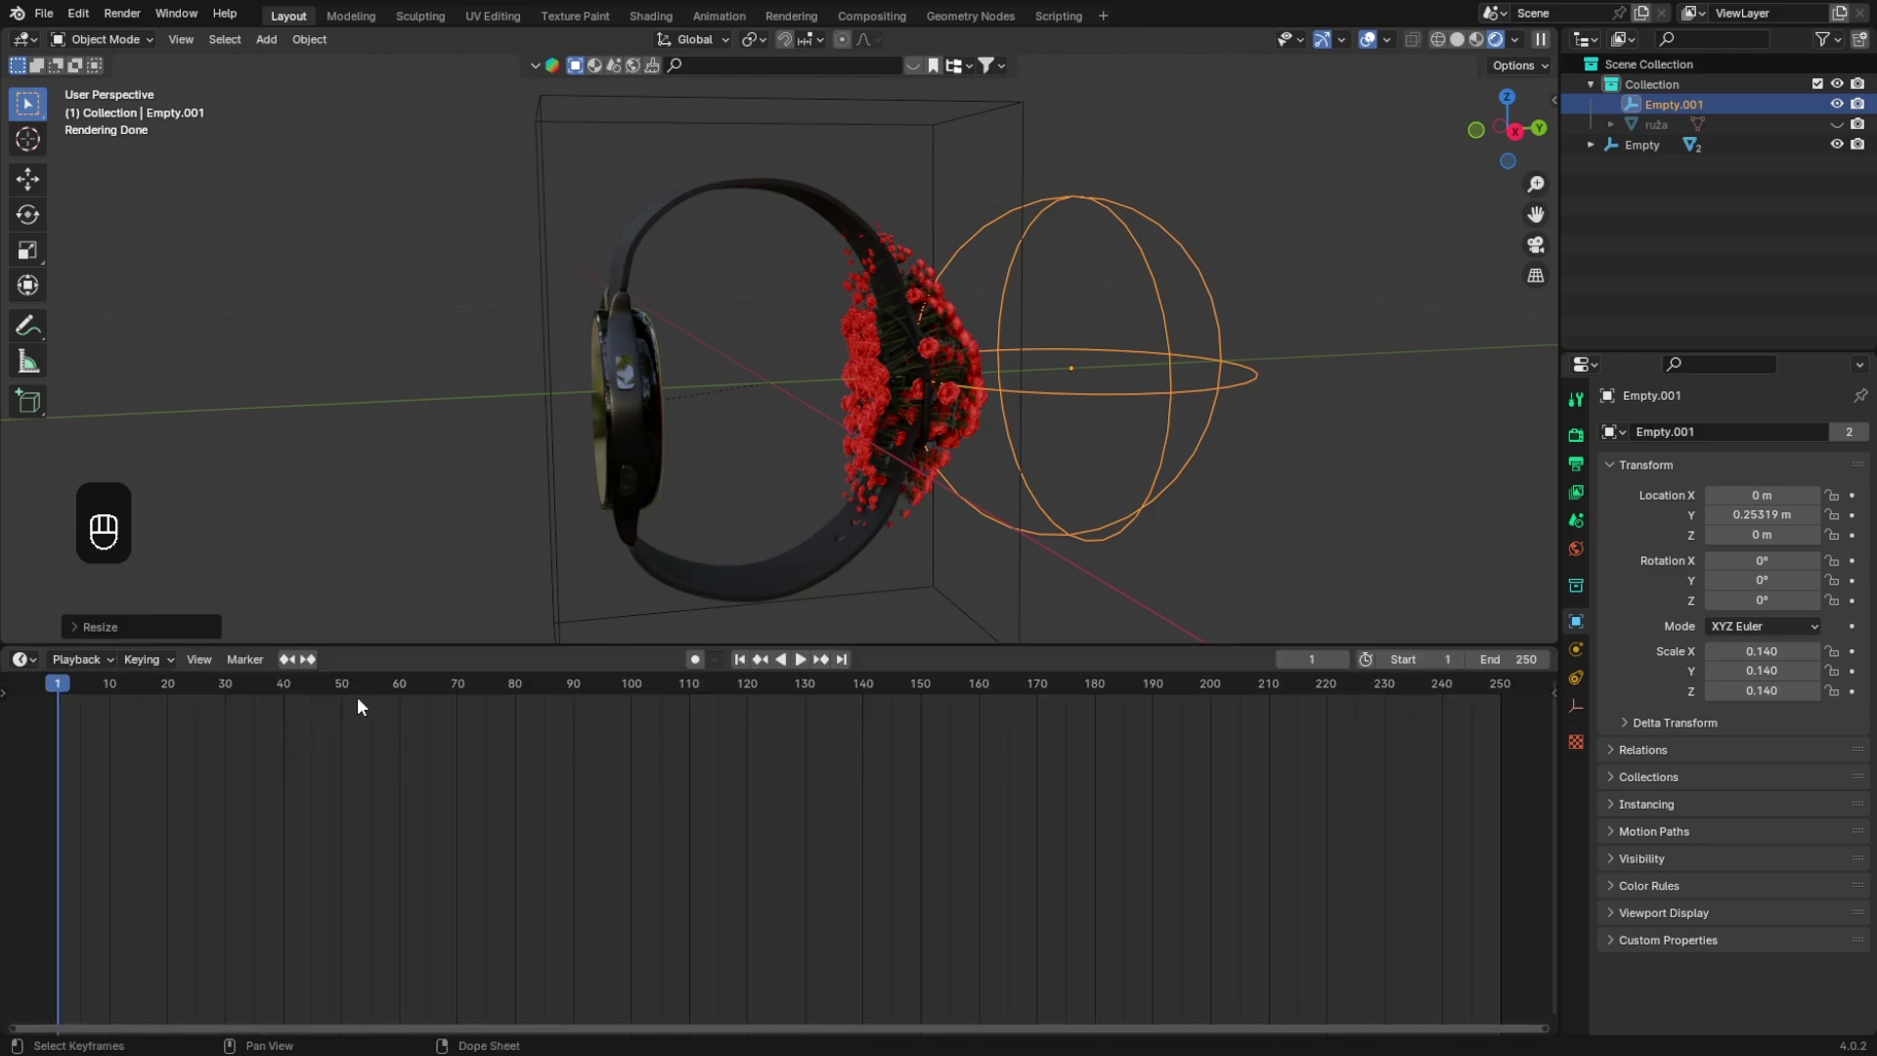
{"action": "left_click_drag", "start_coordinate": [684, 646], "coordinate": [670, 883]}
{"action": "scroll", "coordinate": [762, 602], "scroll_direction": "down", "scroll_amount": 3}
{"action": "middle_click_drag", "start_coordinate": [763, 602], "coordinate": [901, 600]}
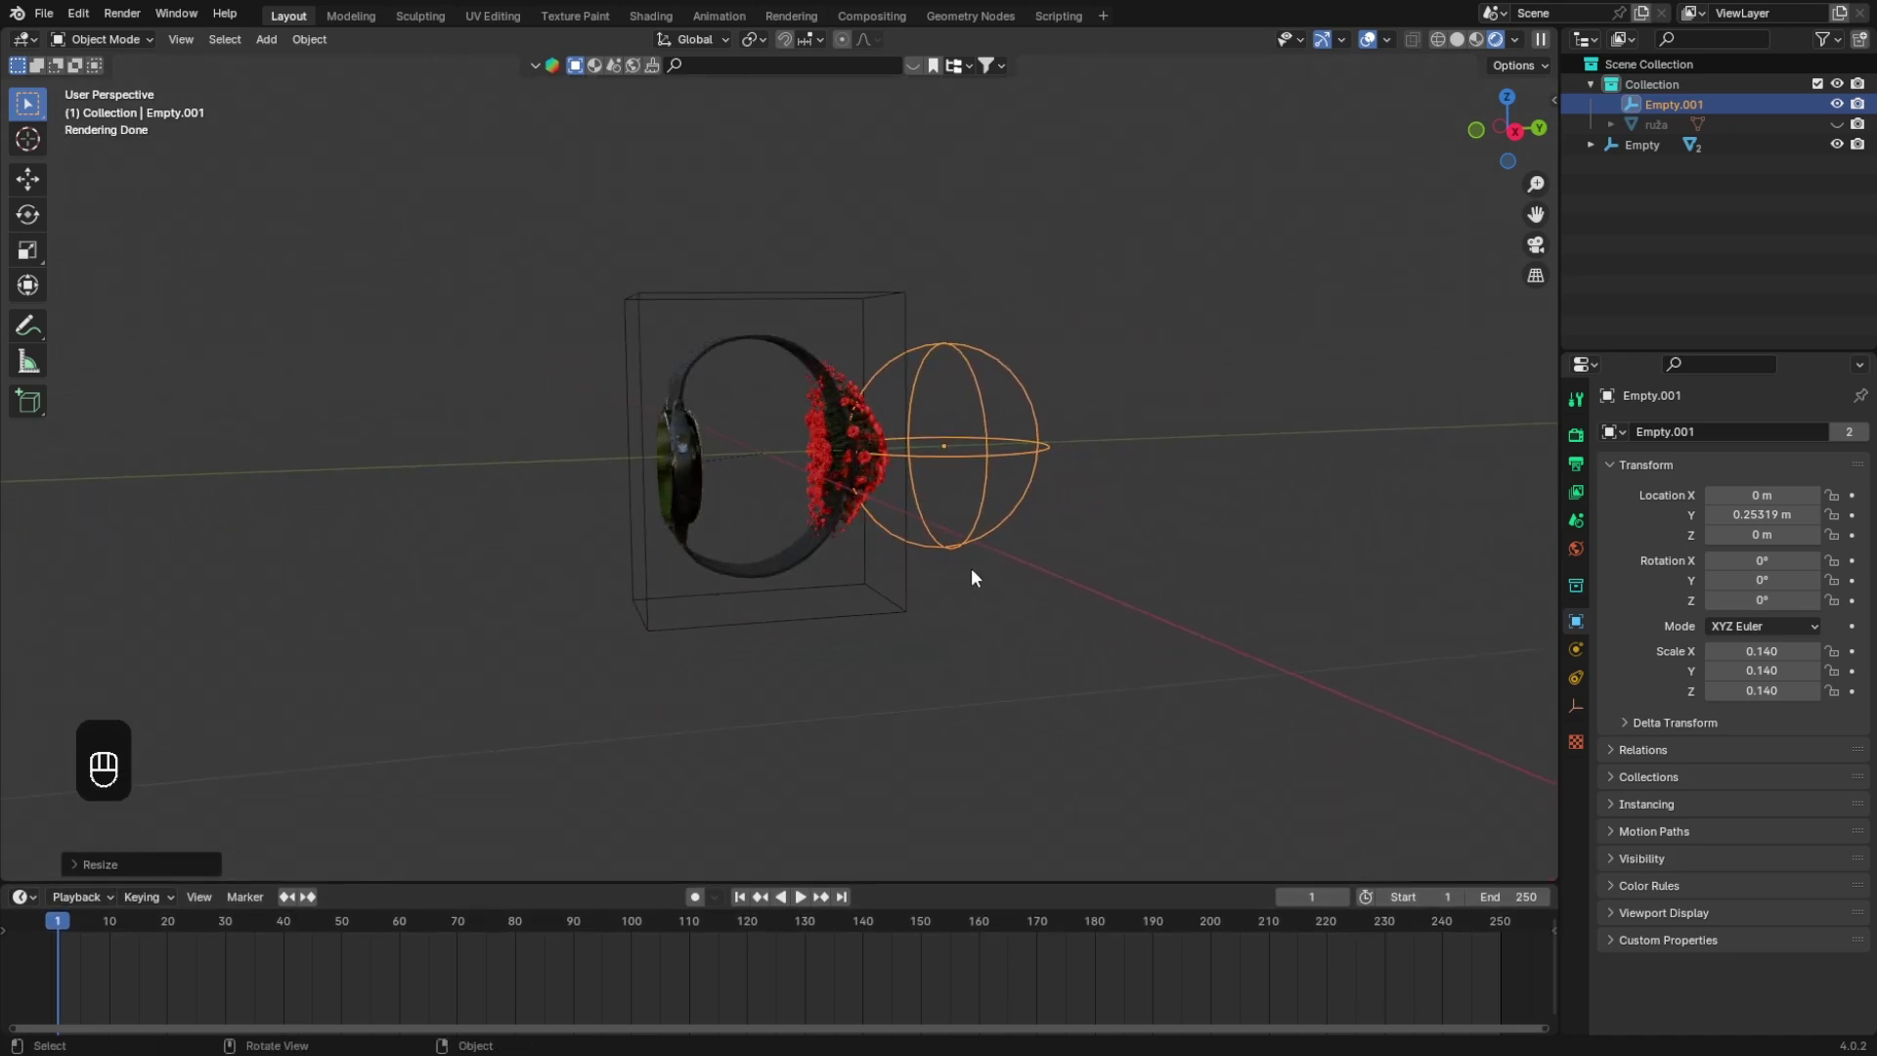
Step: Scale Empty.001 down to about 0.050 so the roses disappear, and insert a Scale keyframe at frame 1
{"action": "key", "text": "s"}
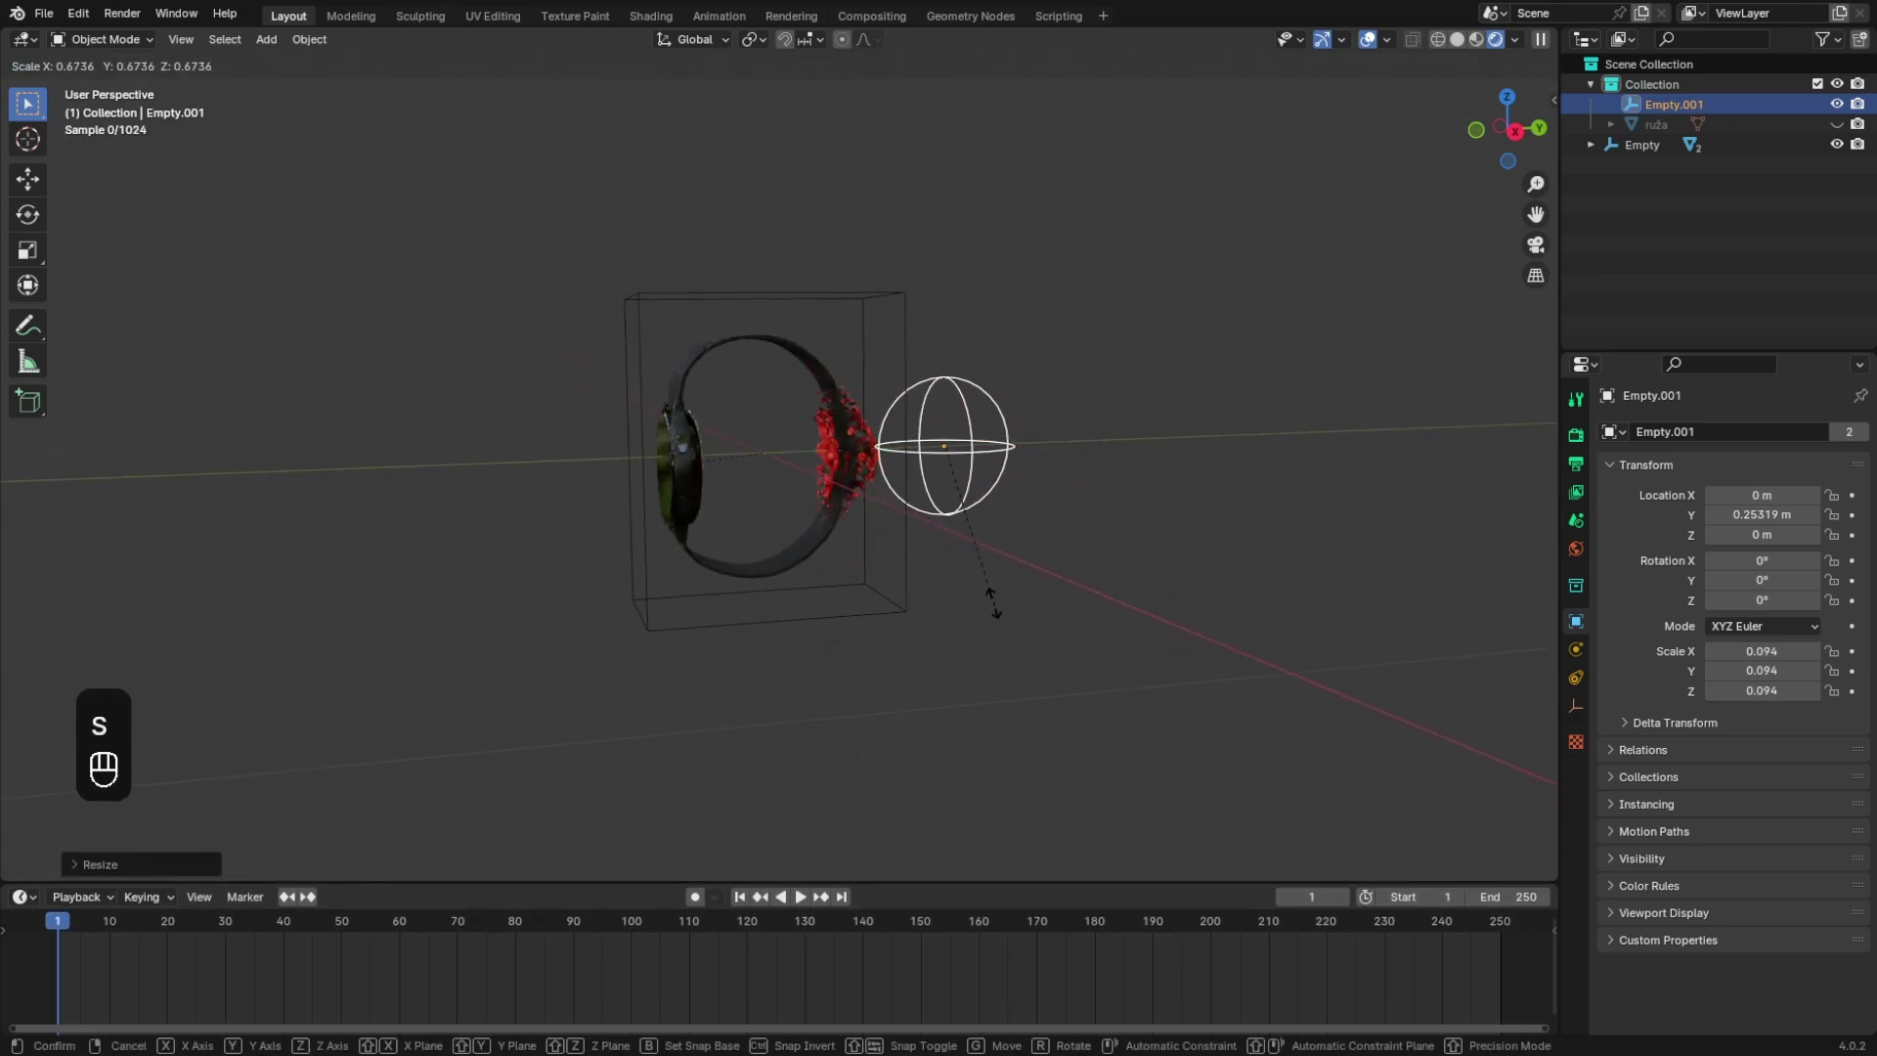
{"action": "left_click", "coordinate": [964, 530]}
{"action": "key", "text": "i"}
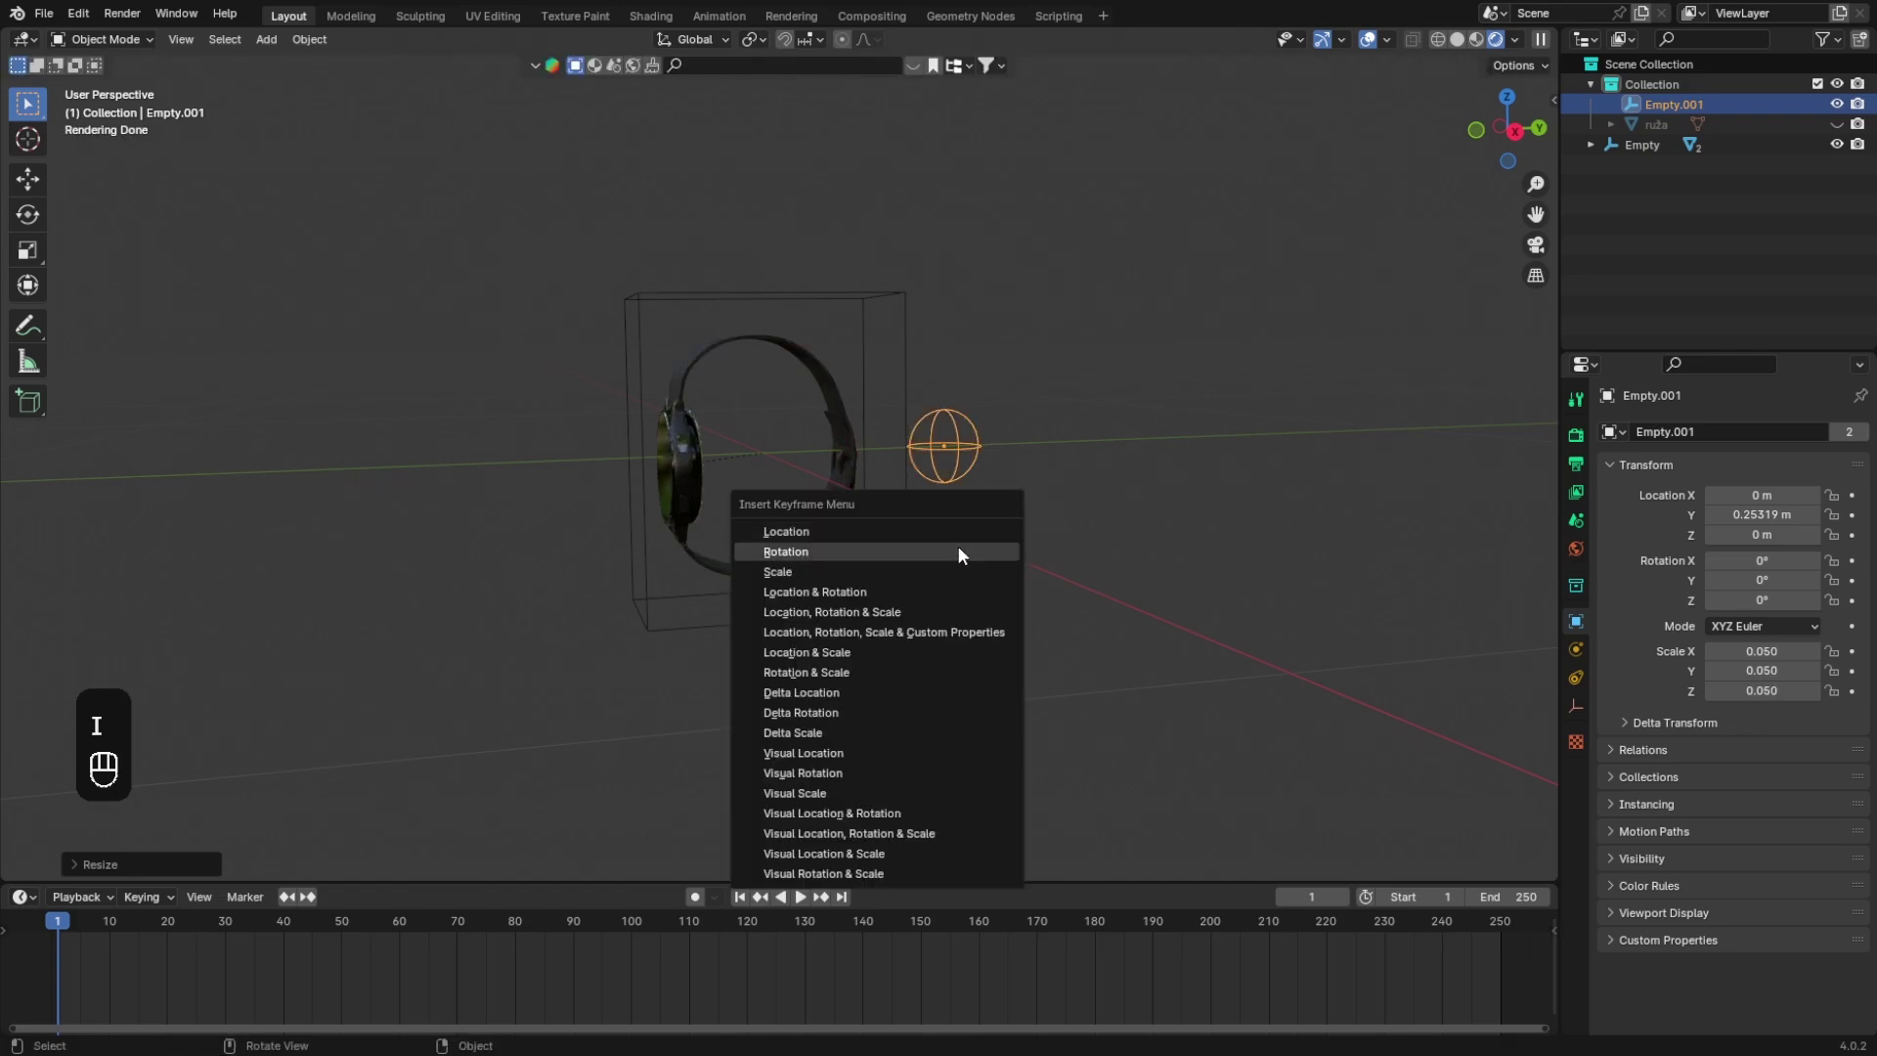
{"action": "left_click", "coordinate": [953, 570]}
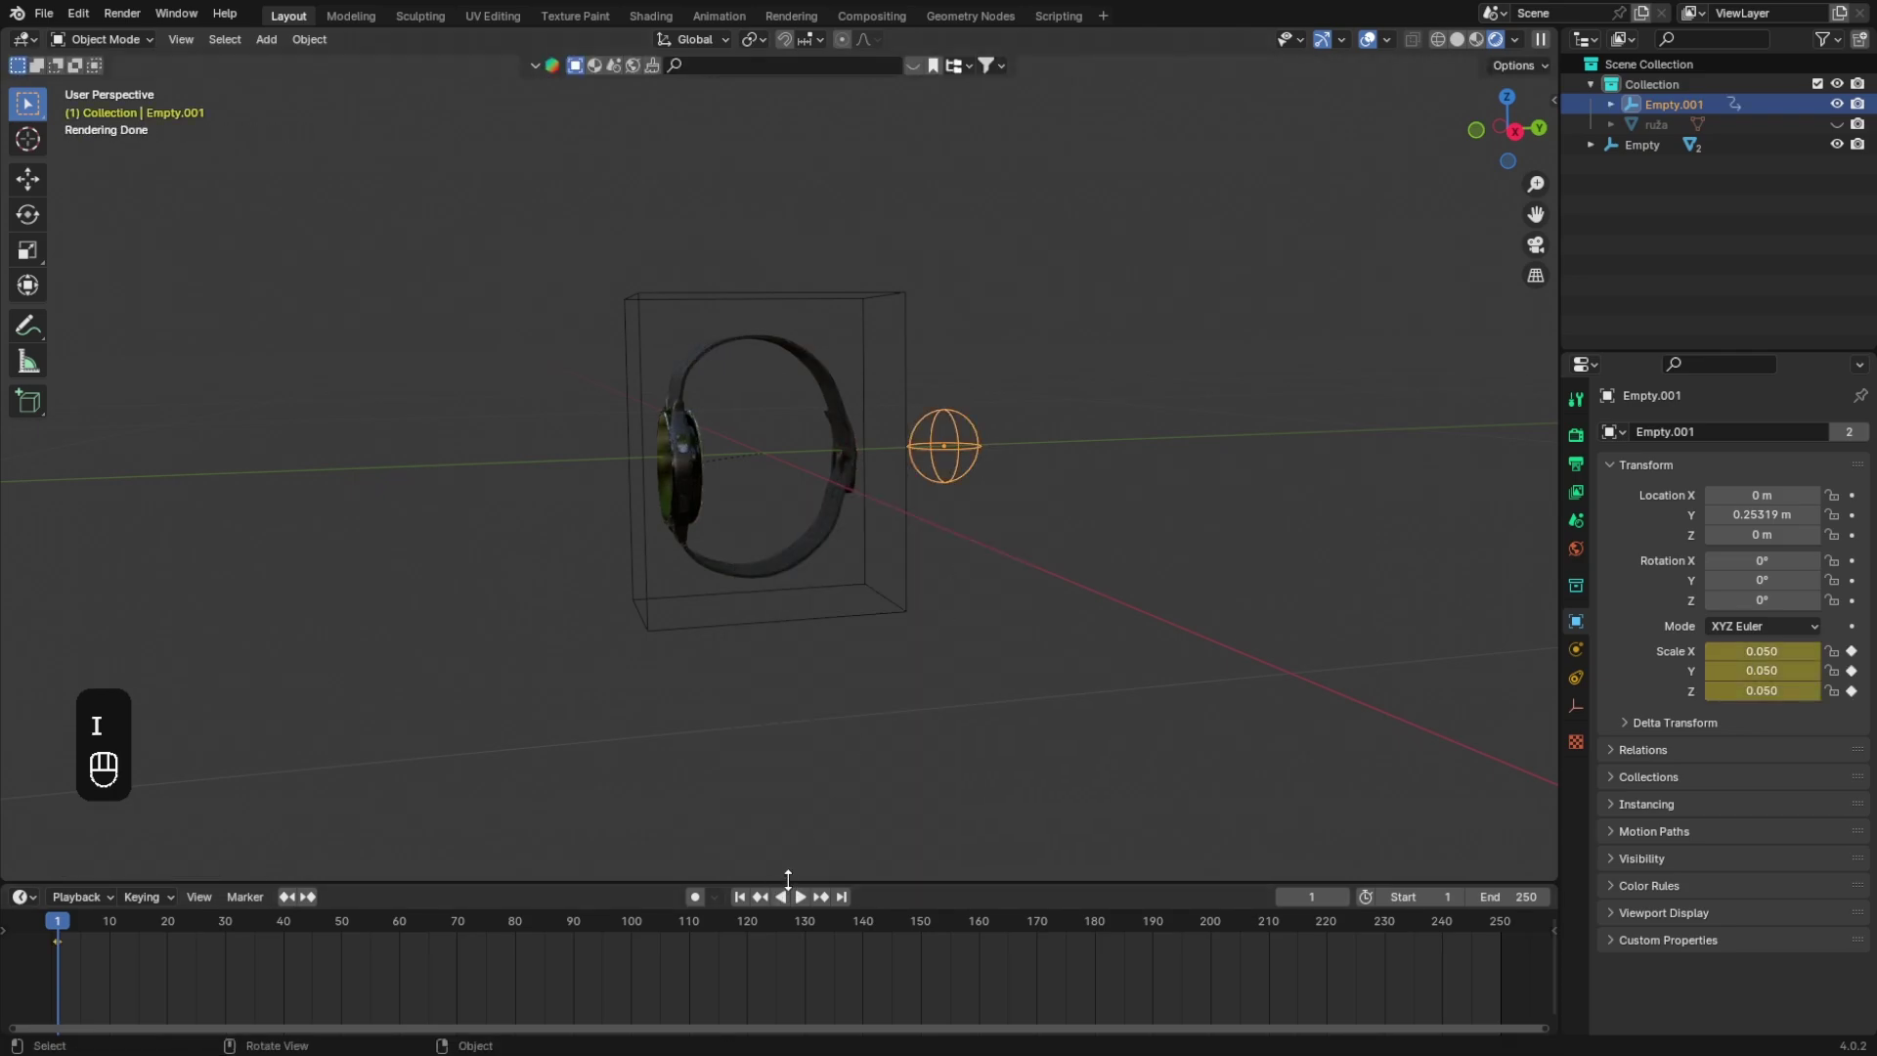
Step: Make the Timeline area taller and have its ruler show seconds instead of frames
{"action": "left_click_drag", "start_coordinate": [787, 885], "coordinate": [811, 756]}
{"action": "left_click", "coordinate": [17, 781]}
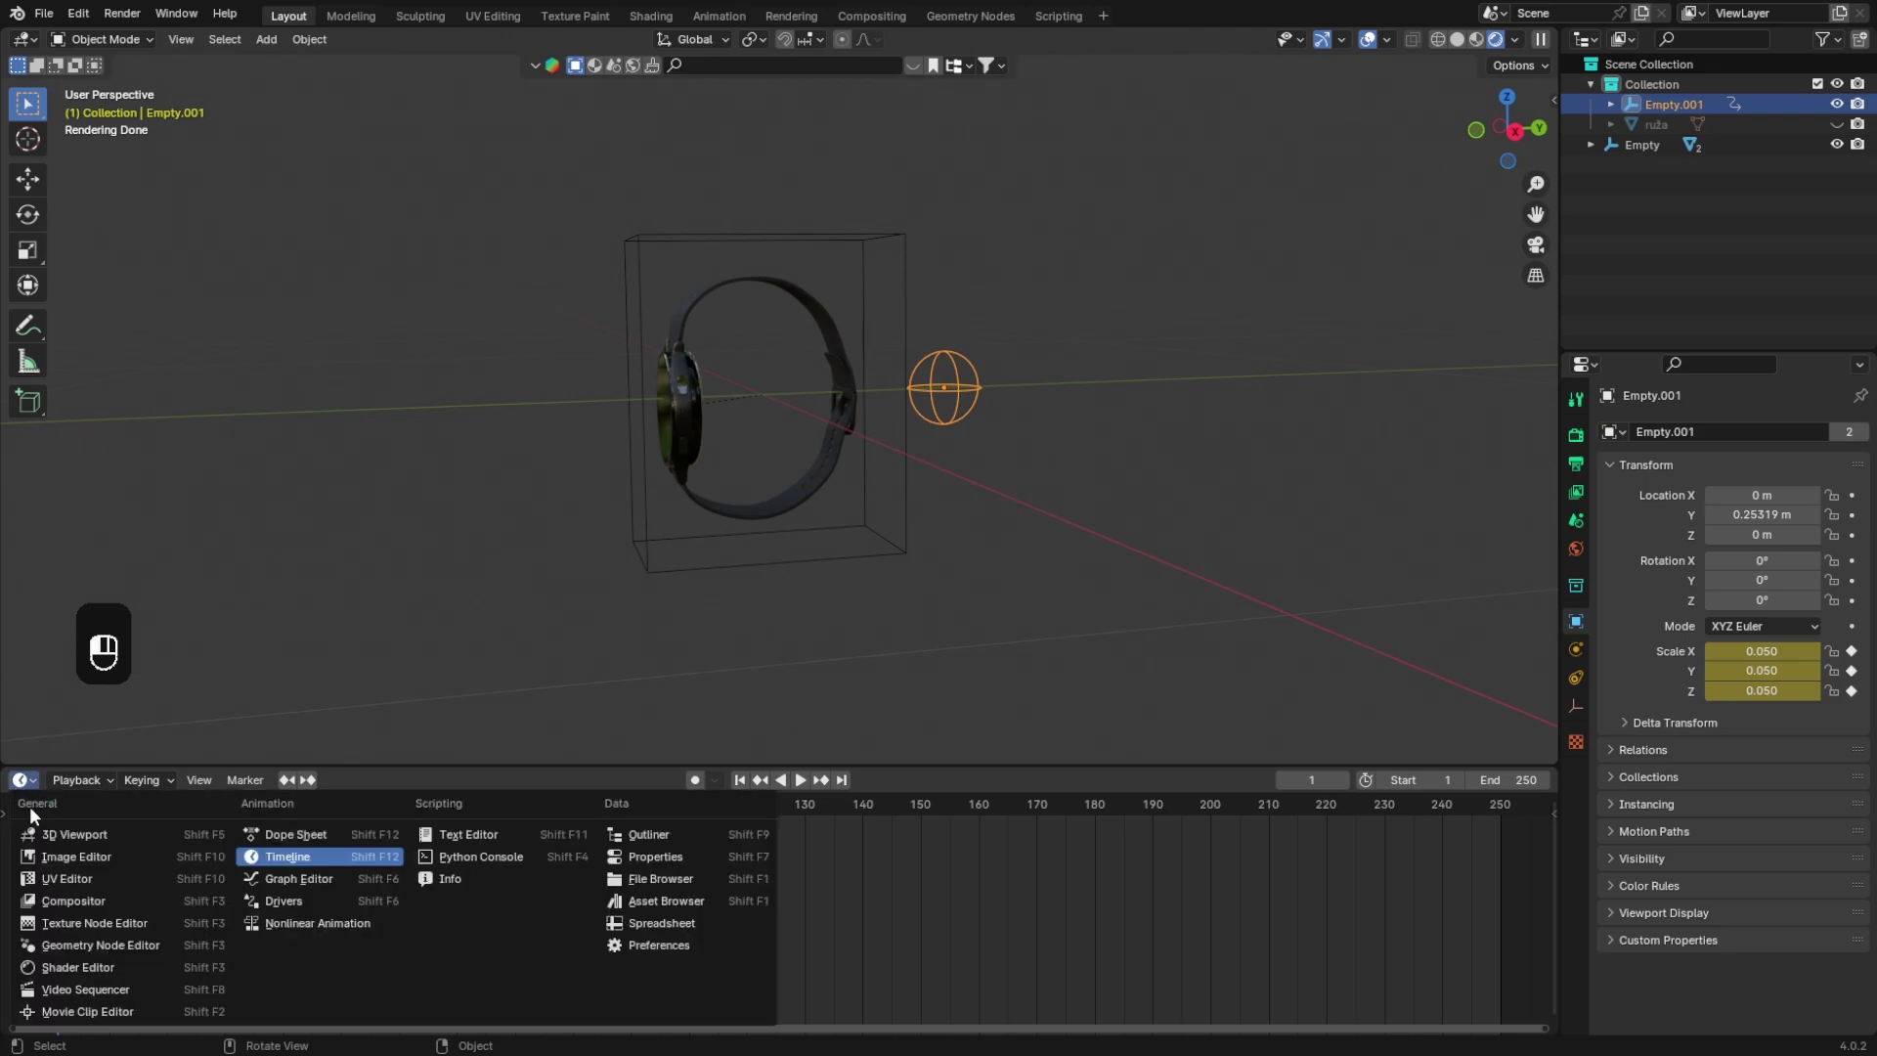
{"action": "left_click", "coordinate": [25, 786]}
{"action": "left_click", "coordinate": [199, 779]}
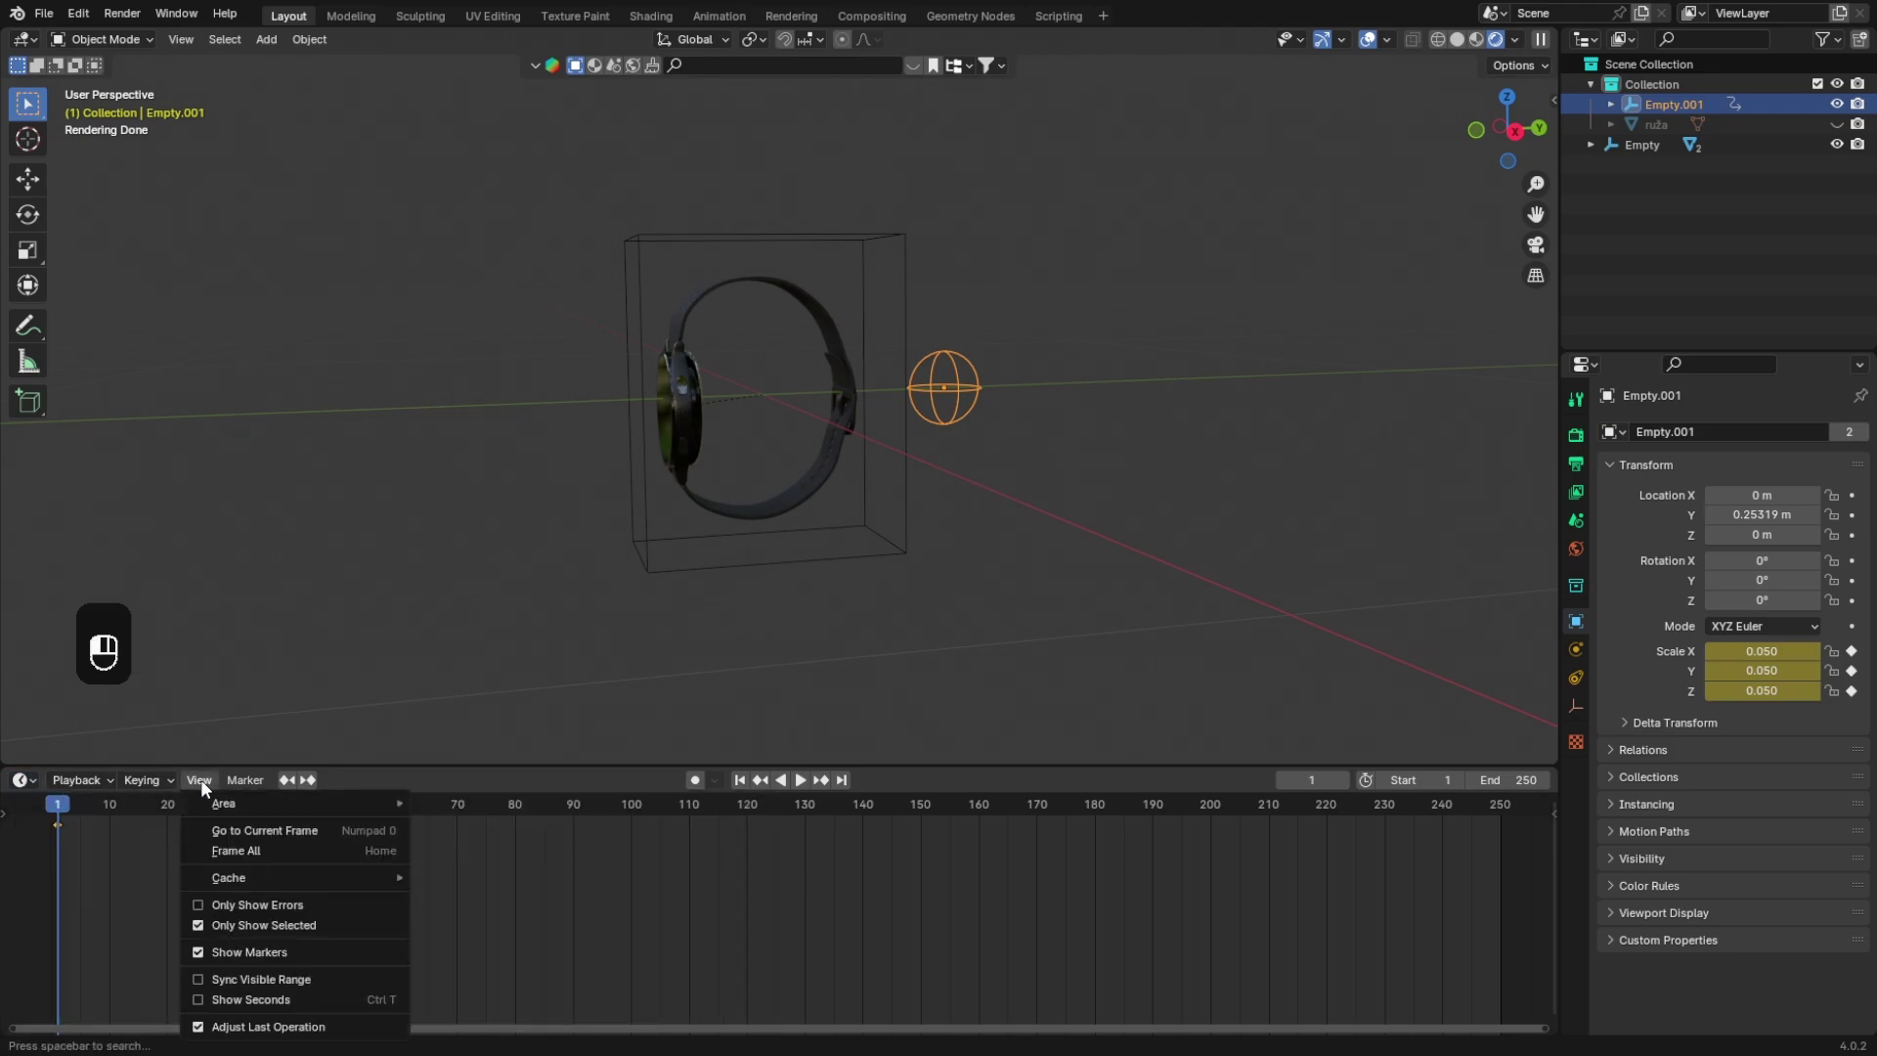
{"action": "left_click", "coordinate": [252, 996]}
Step: At the five-second mark, frame 120, scale Empty.001 up to about 0.393 and insert a Scale keyframe
{"action": "left_click_drag", "start_coordinate": [63, 803], "coordinate": [748, 835]}
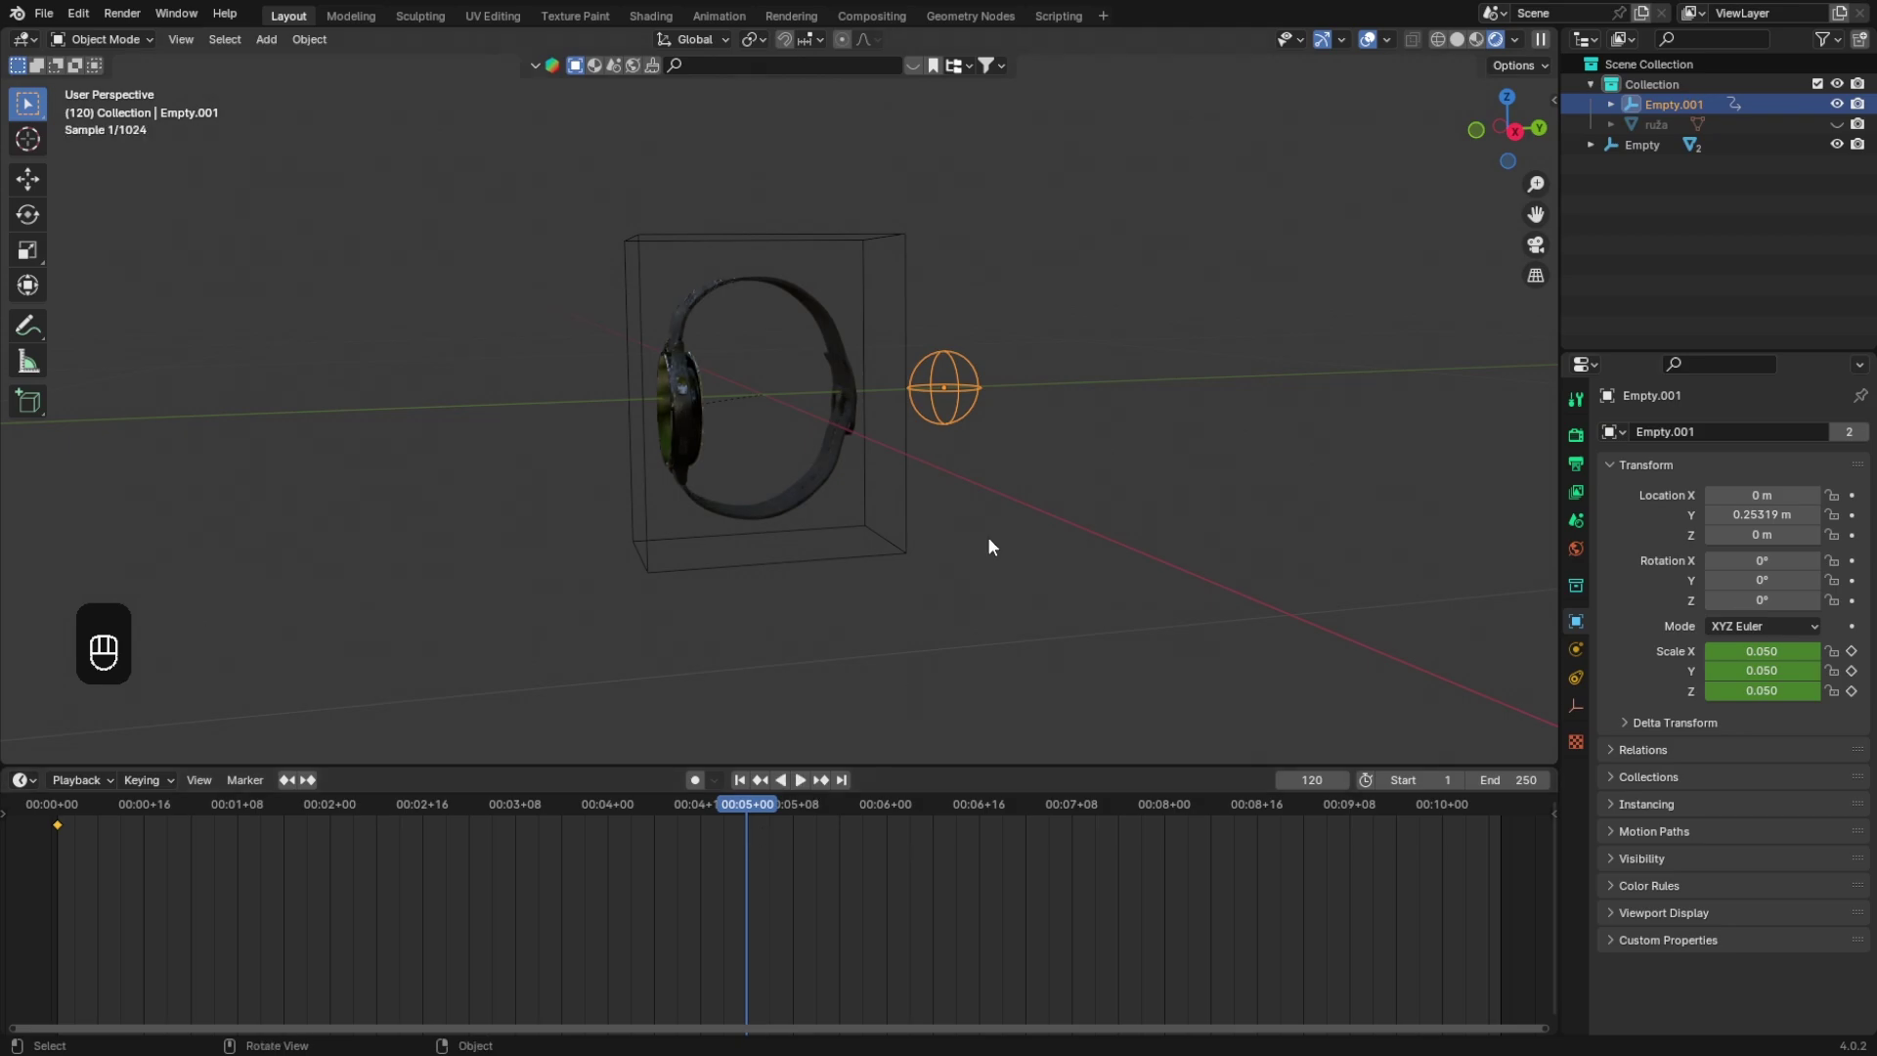
{"action": "key", "text": "s"}
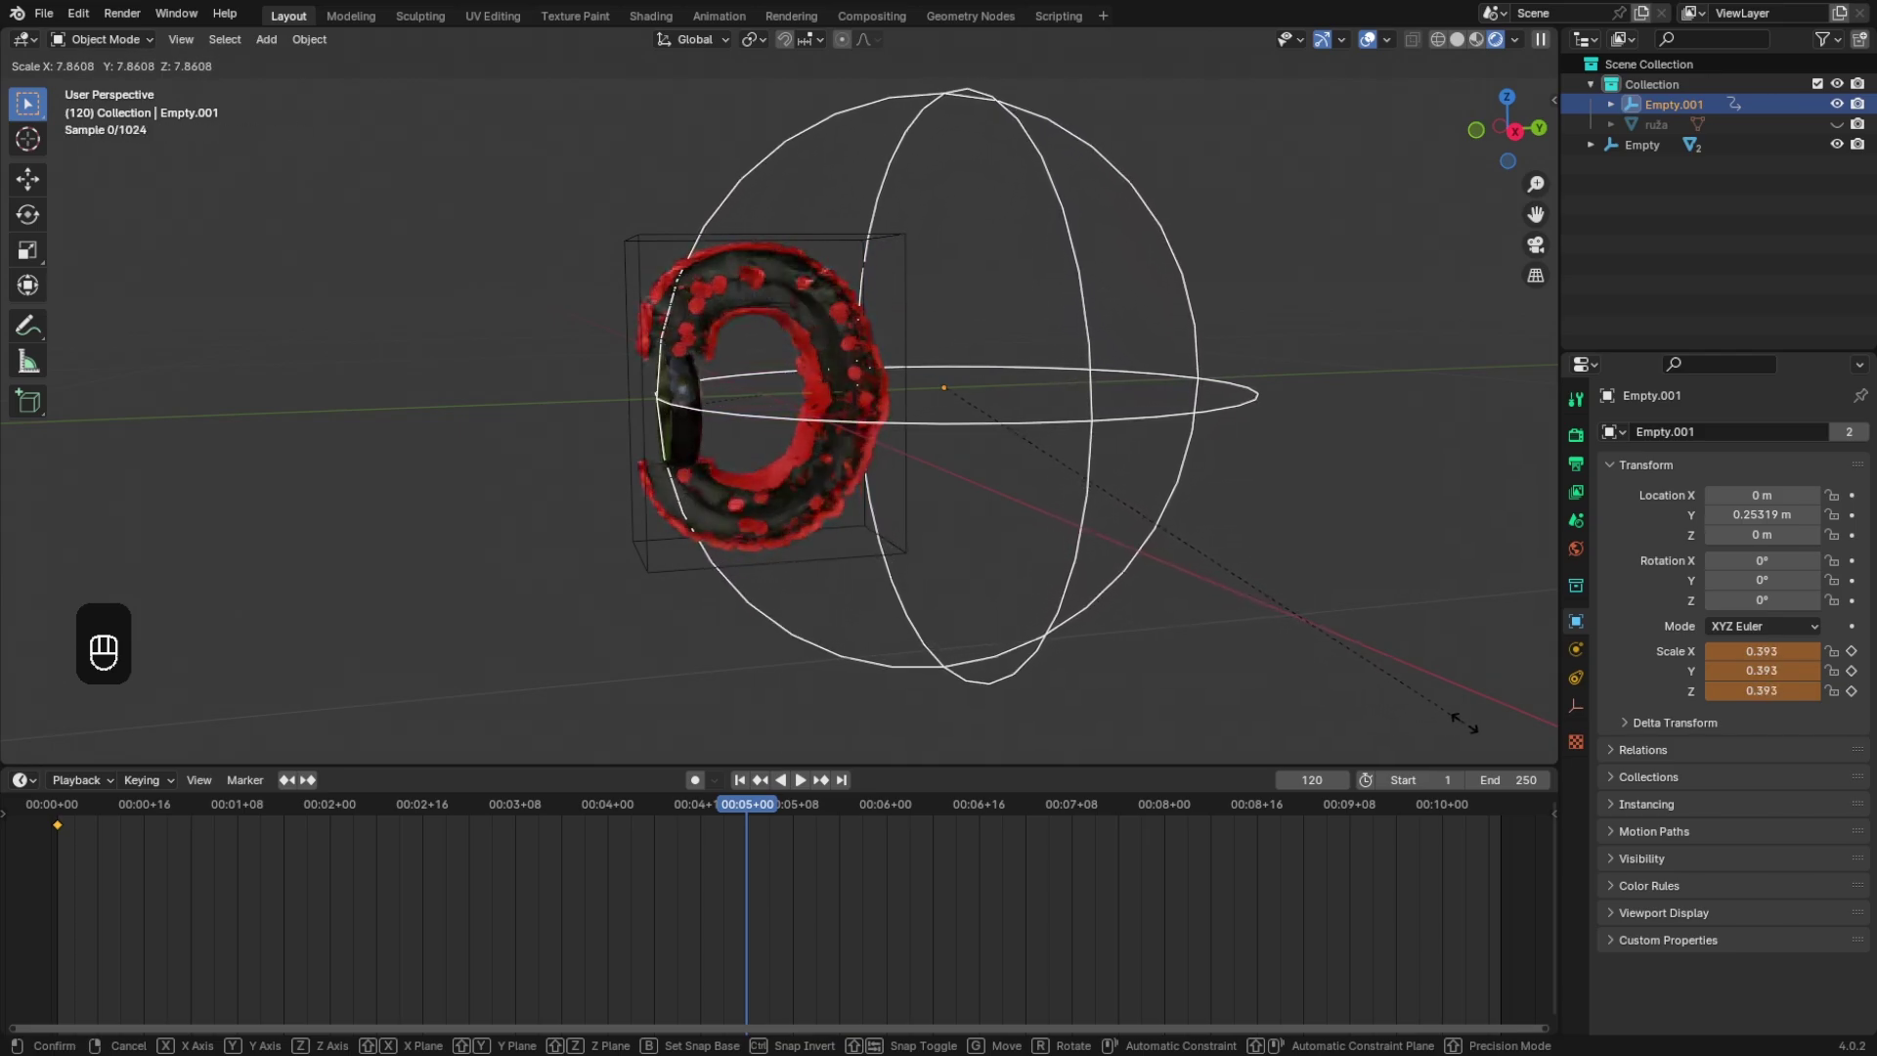
{"action": "left_click", "coordinate": [1435, 689]}
{"action": "key", "text": "i"}
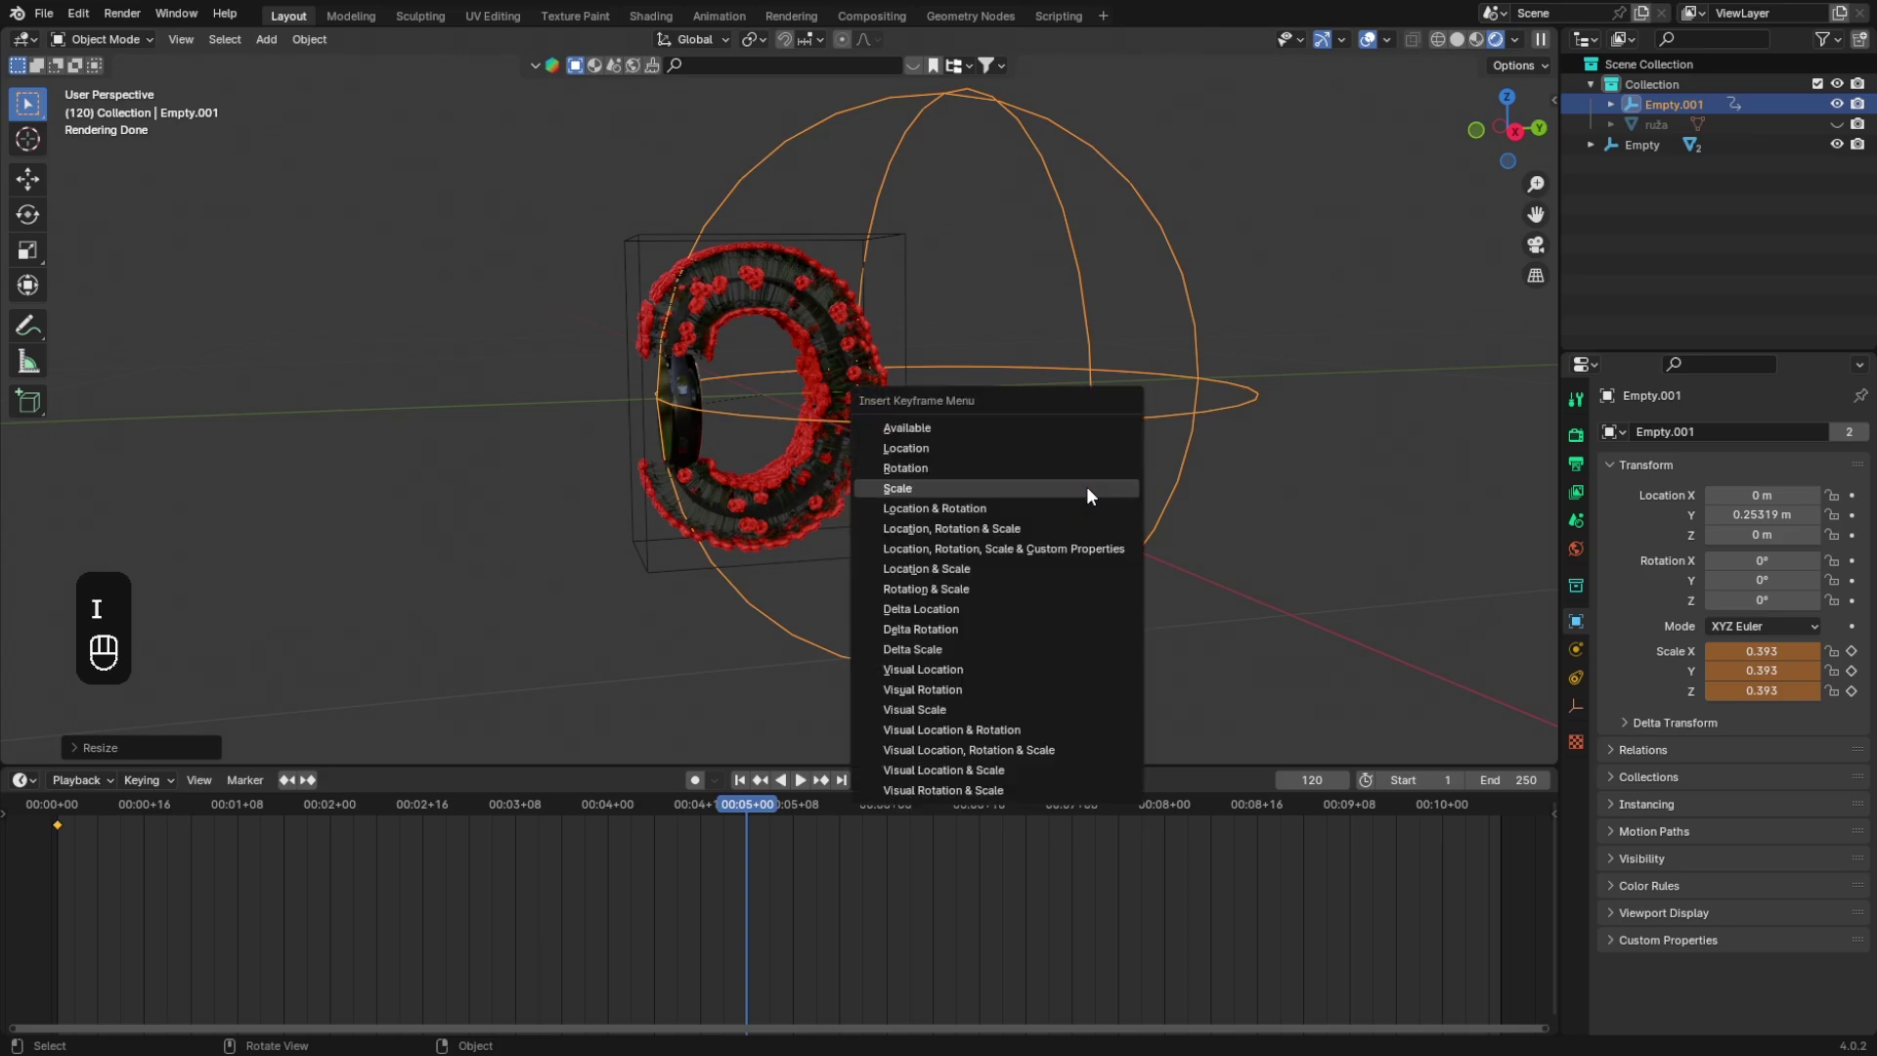
{"action": "left_click", "coordinate": [1086, 485]}
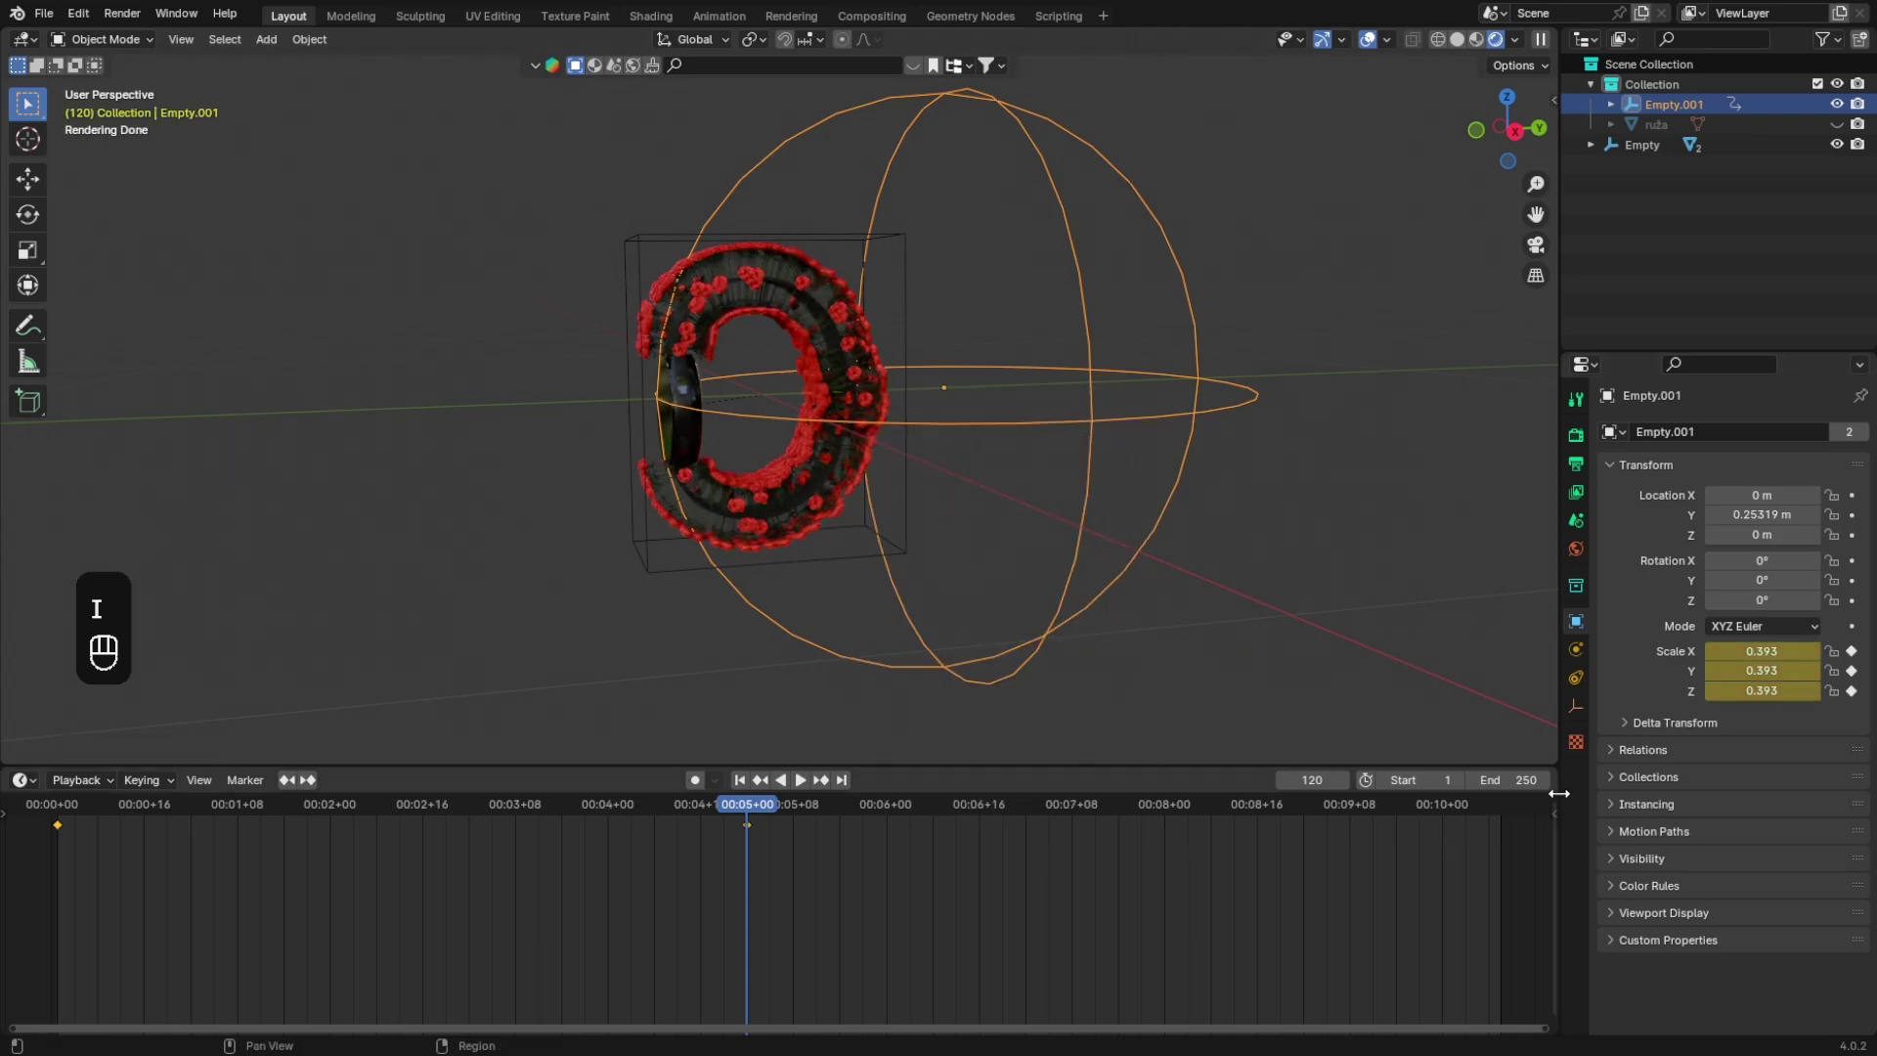
Step: Set the animation's end frame to 120 and the interpolation of the scale keyframes to Linear
{"action": "double_click", "coordinate": [1526, 781]}
{"action": "type", "text": "120"}
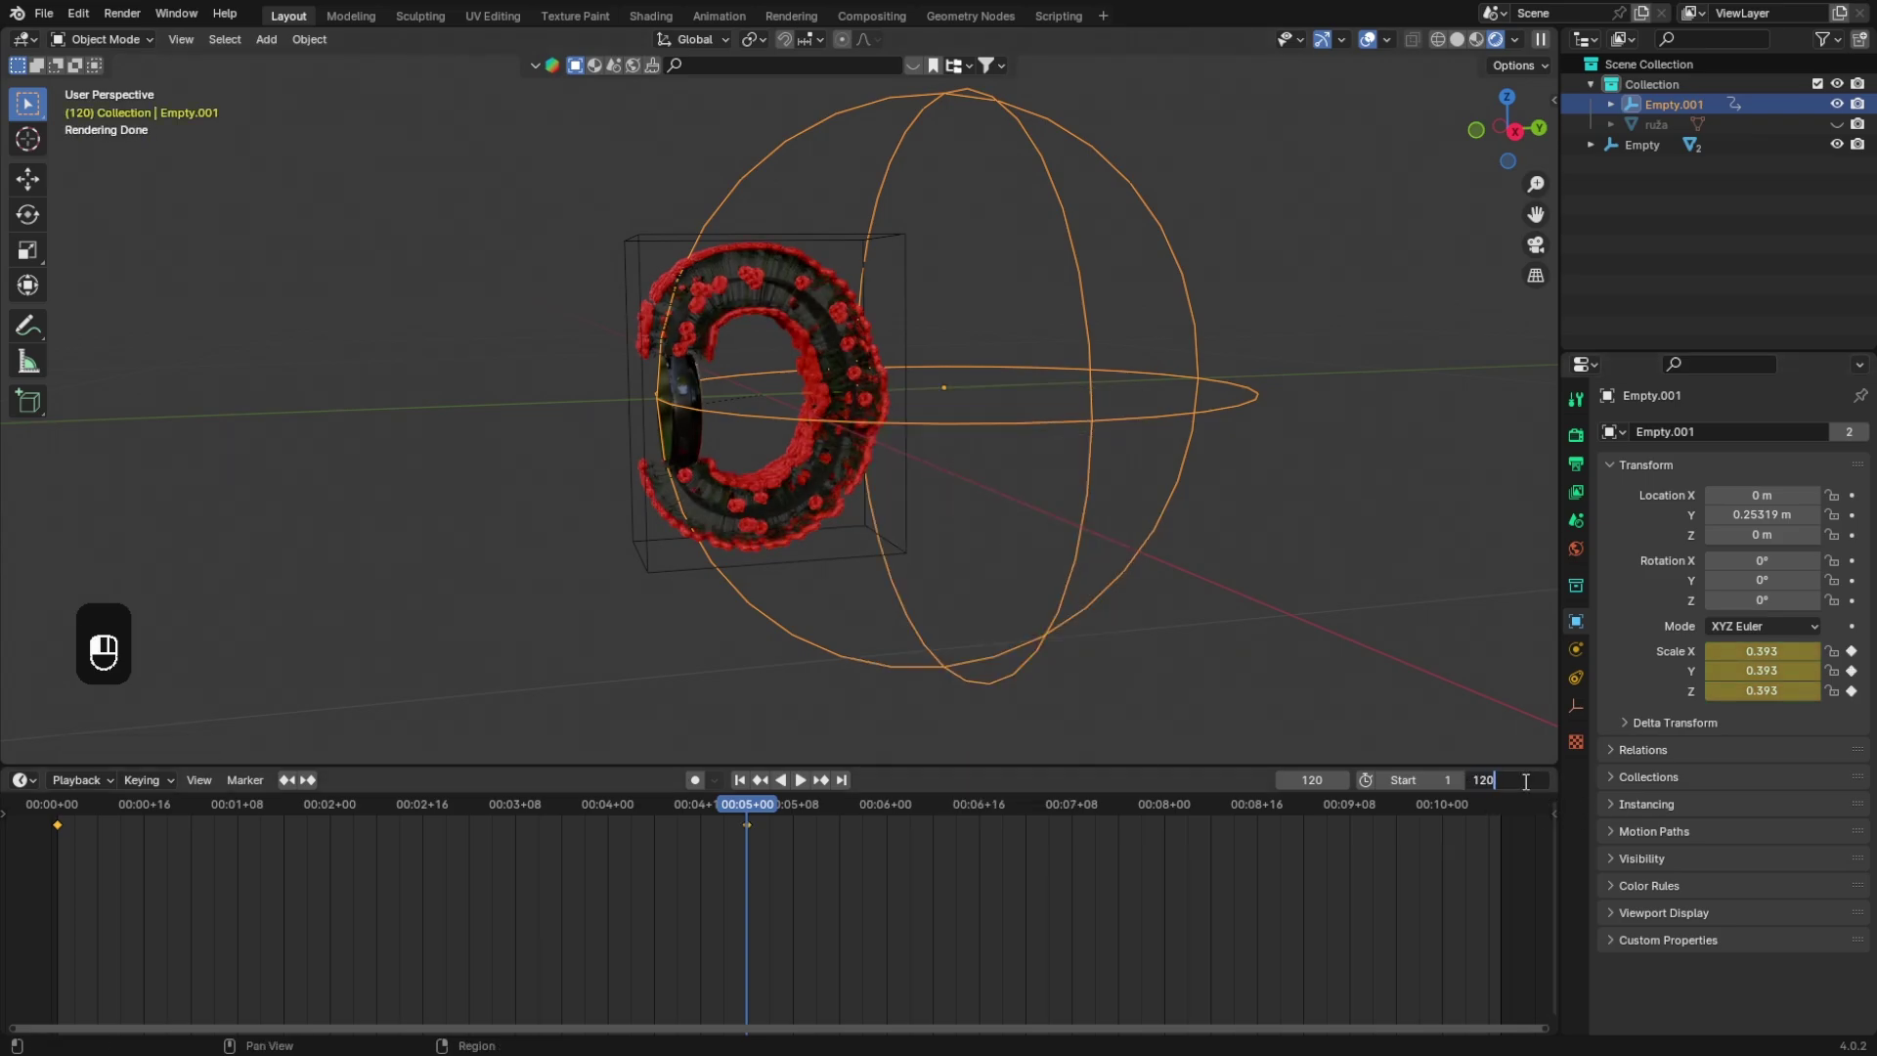
{"action": "key", "text": "Return"}
{"action": "middle_click_drag", "start_coordinate": [718, 930], "coordinate": [1105, 929]}
{"action": "key", "text": "t"}
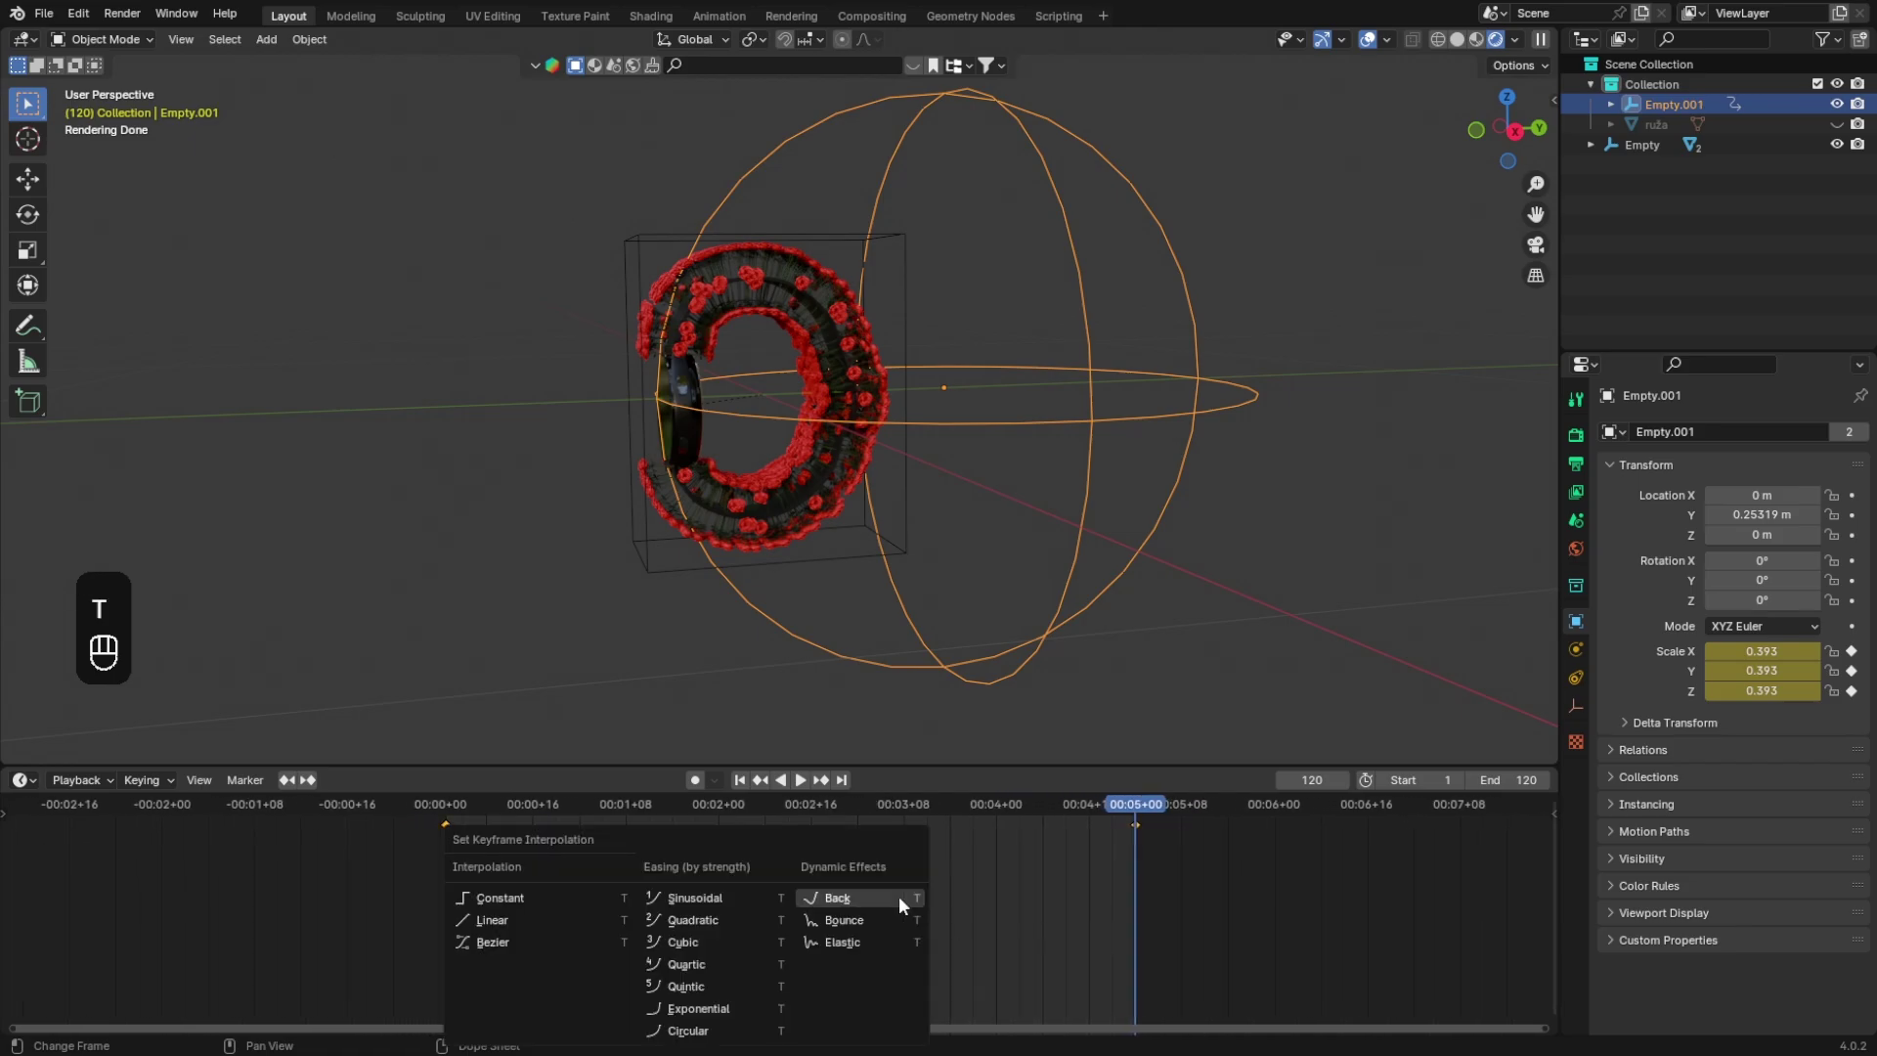
{"action": "left_click", "coordinate": [600, 917]}
Step: Play the rose growth animation from the first frame and hide the viewport overlays during playback
{"action": "left_click", "coordinate": [736, 779]}
{"action": "key", "text": "space"}
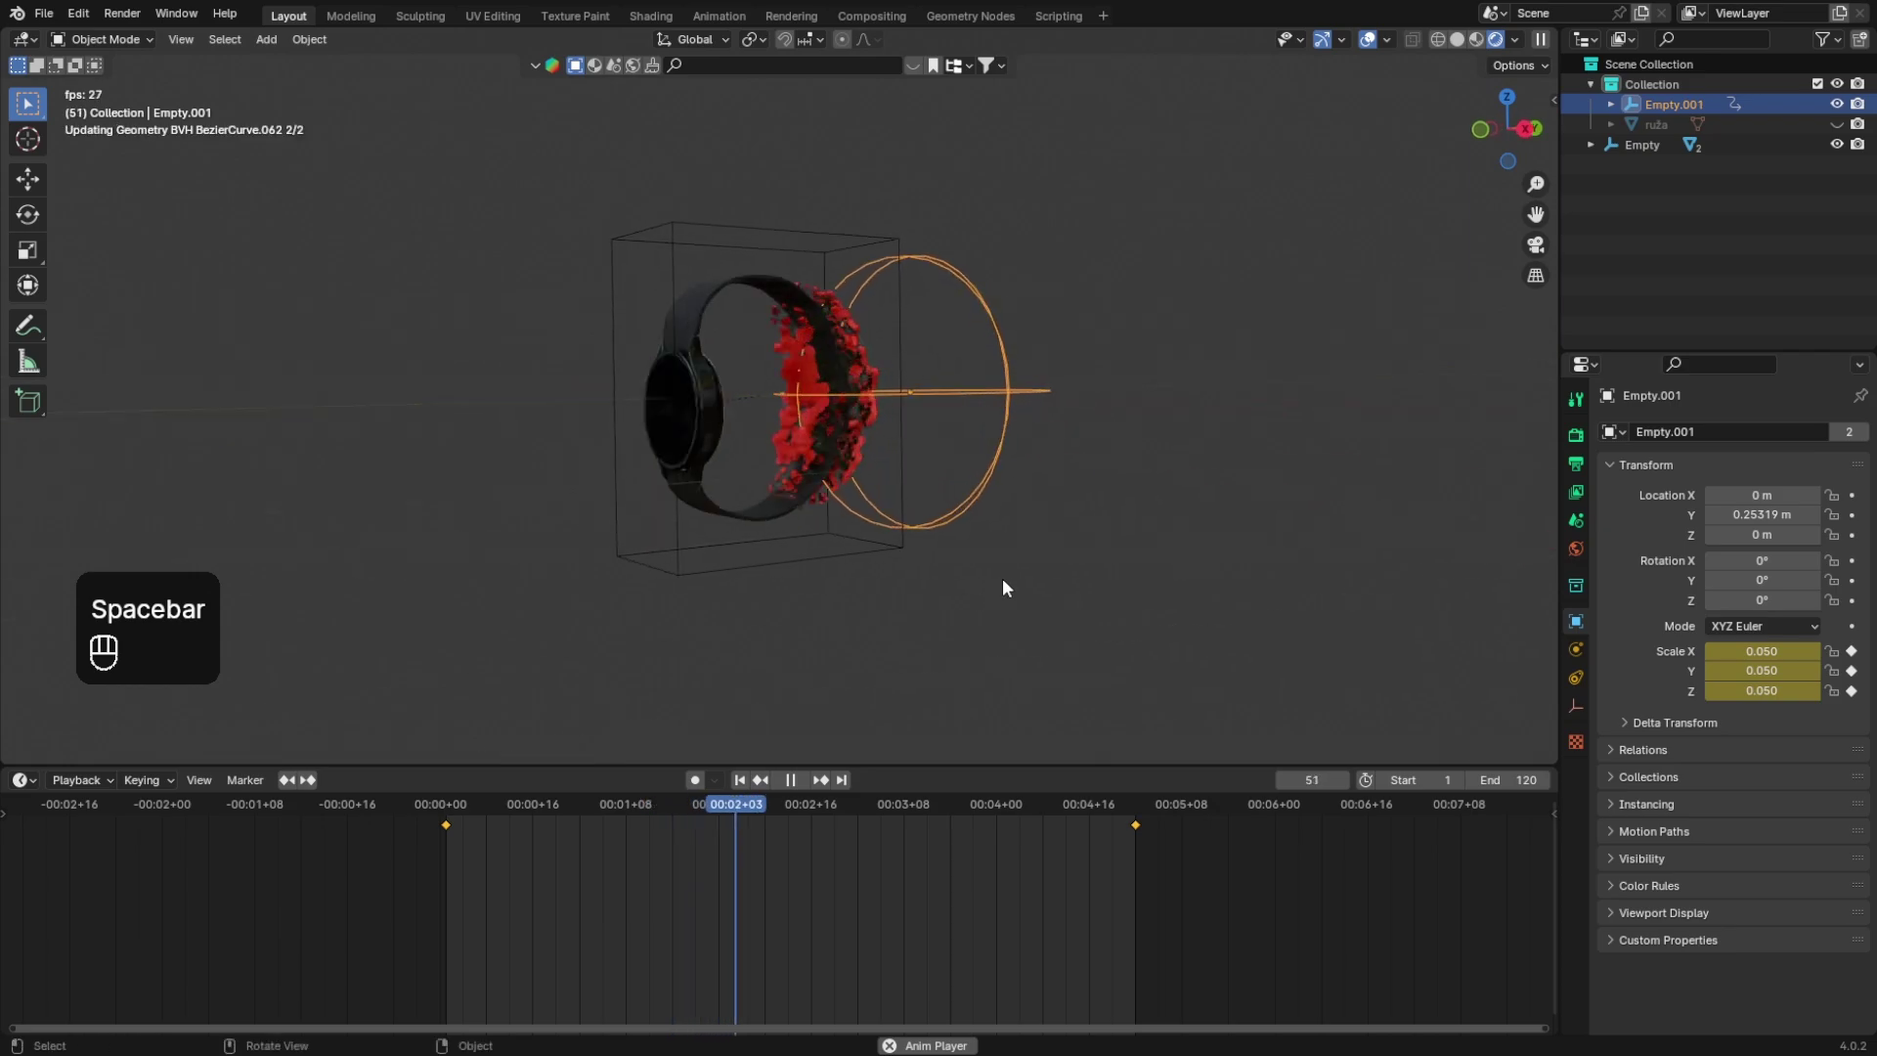
{"action": "left_click", "coordinate": [1056, 589]}
{"action": "left_click", "coordinate": [1368, 39]}
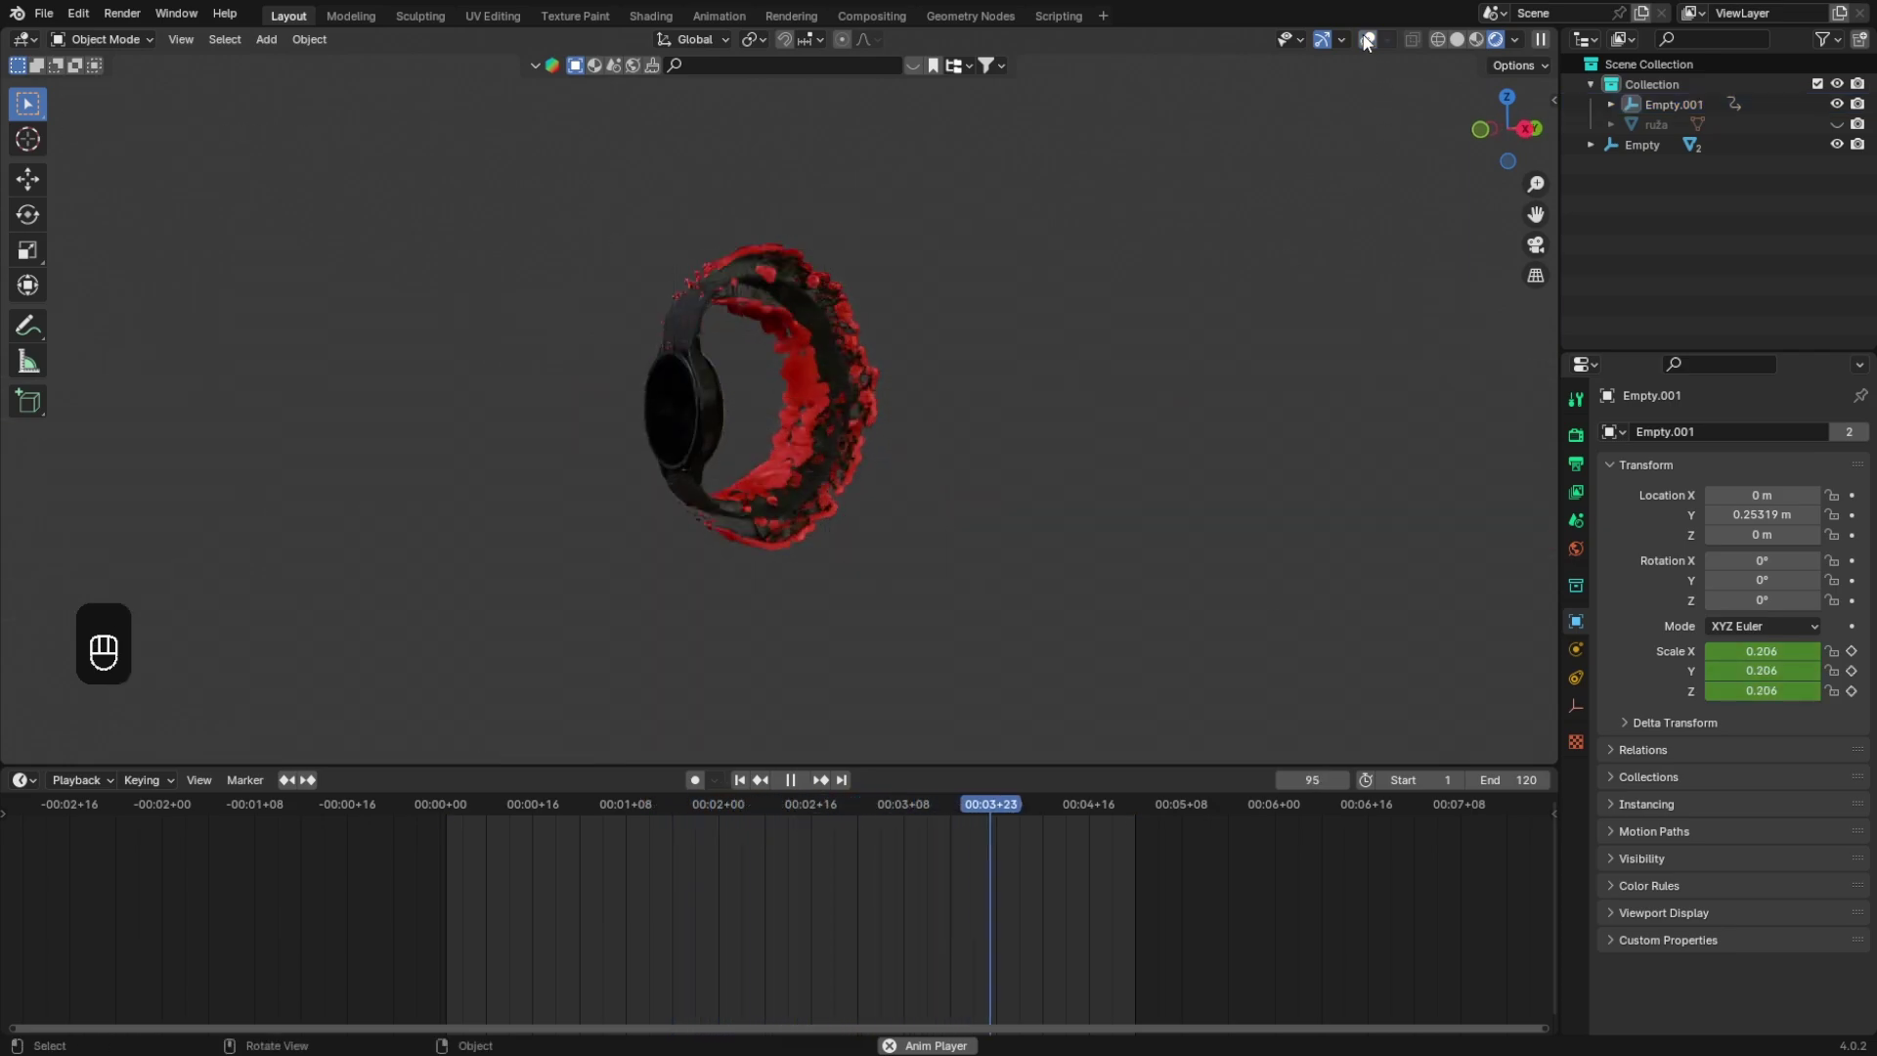
{"action": "key", "text": "space"}
Step: Select the watch strap, turn the enlarged Timeline area into a Geometry Node Editor, and switch the viewport to solid shading
{"action": "left_click", "coordinate": [842, 421]}
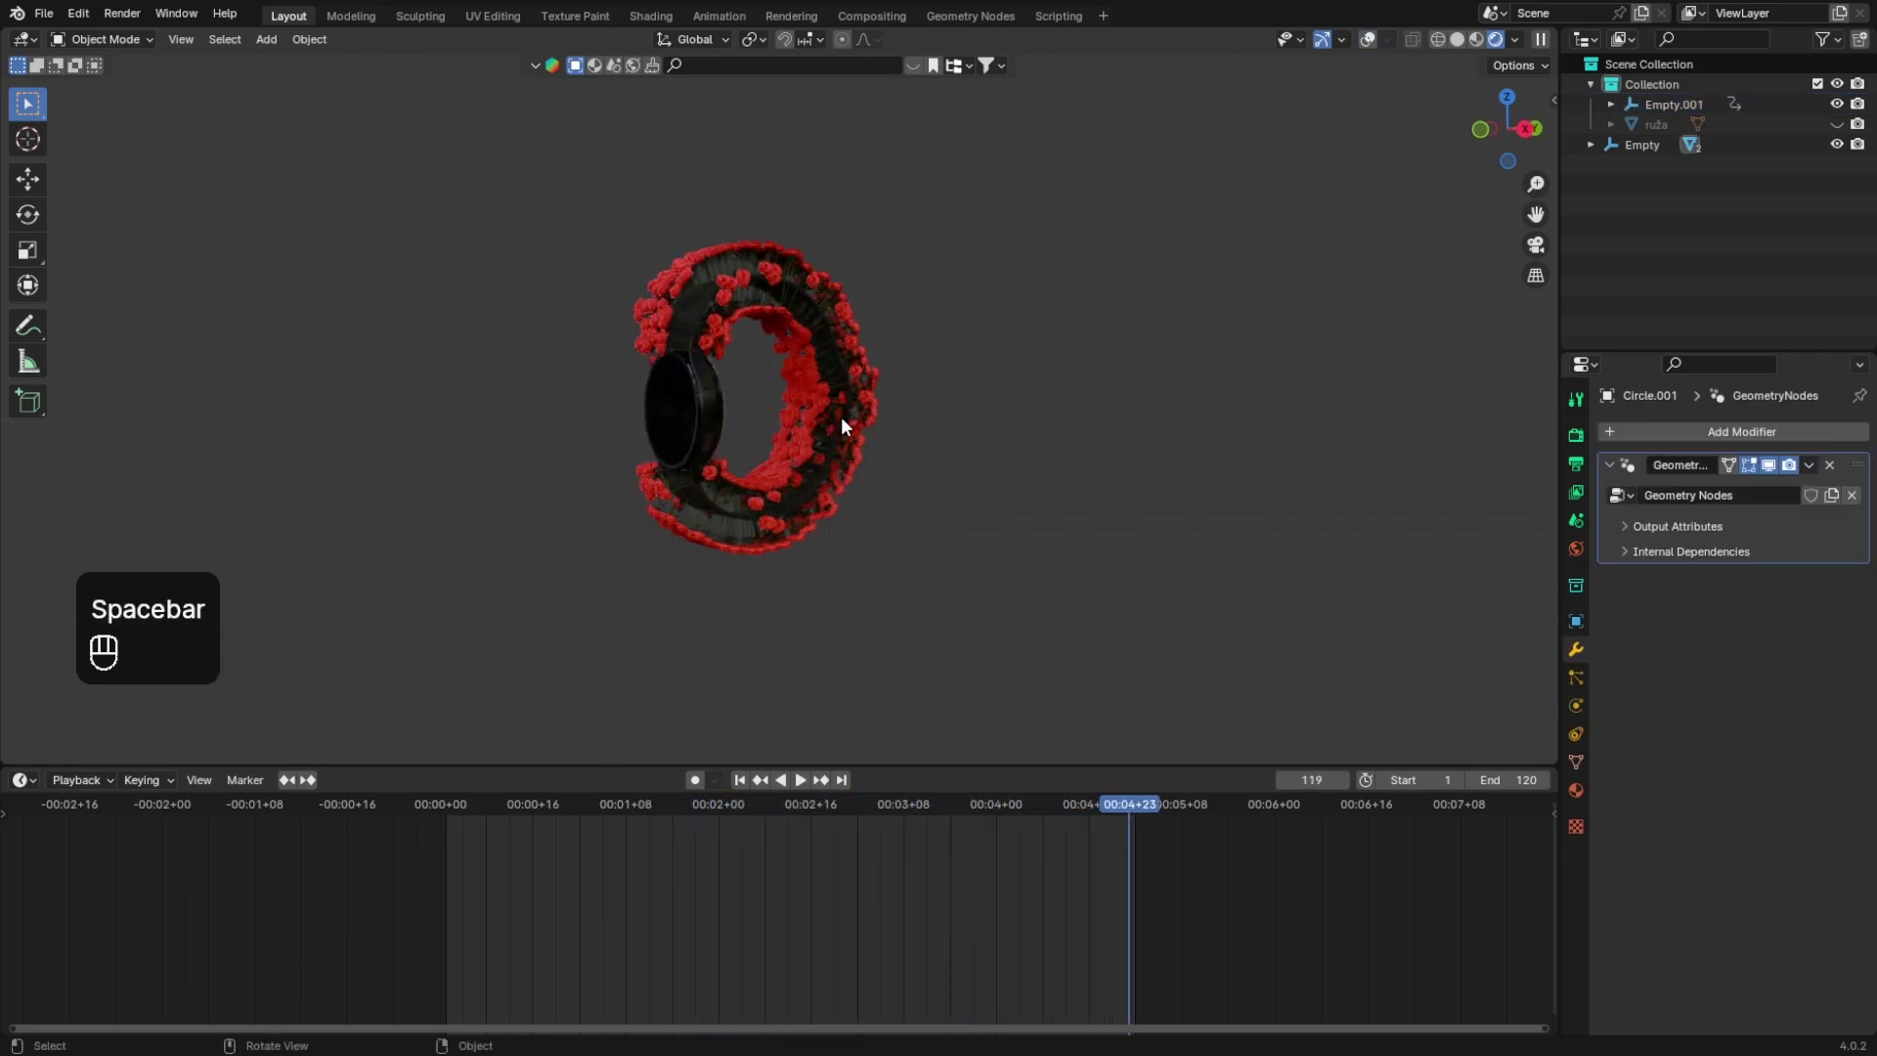
{"action": "left_click_drag", "start_coordinate": [792, 762], "coordinate": [65, 536]}
{"action": "left_click", "coordinate": [22, 530]}
{"action": "left_click", "coordinate": [102, 694]}
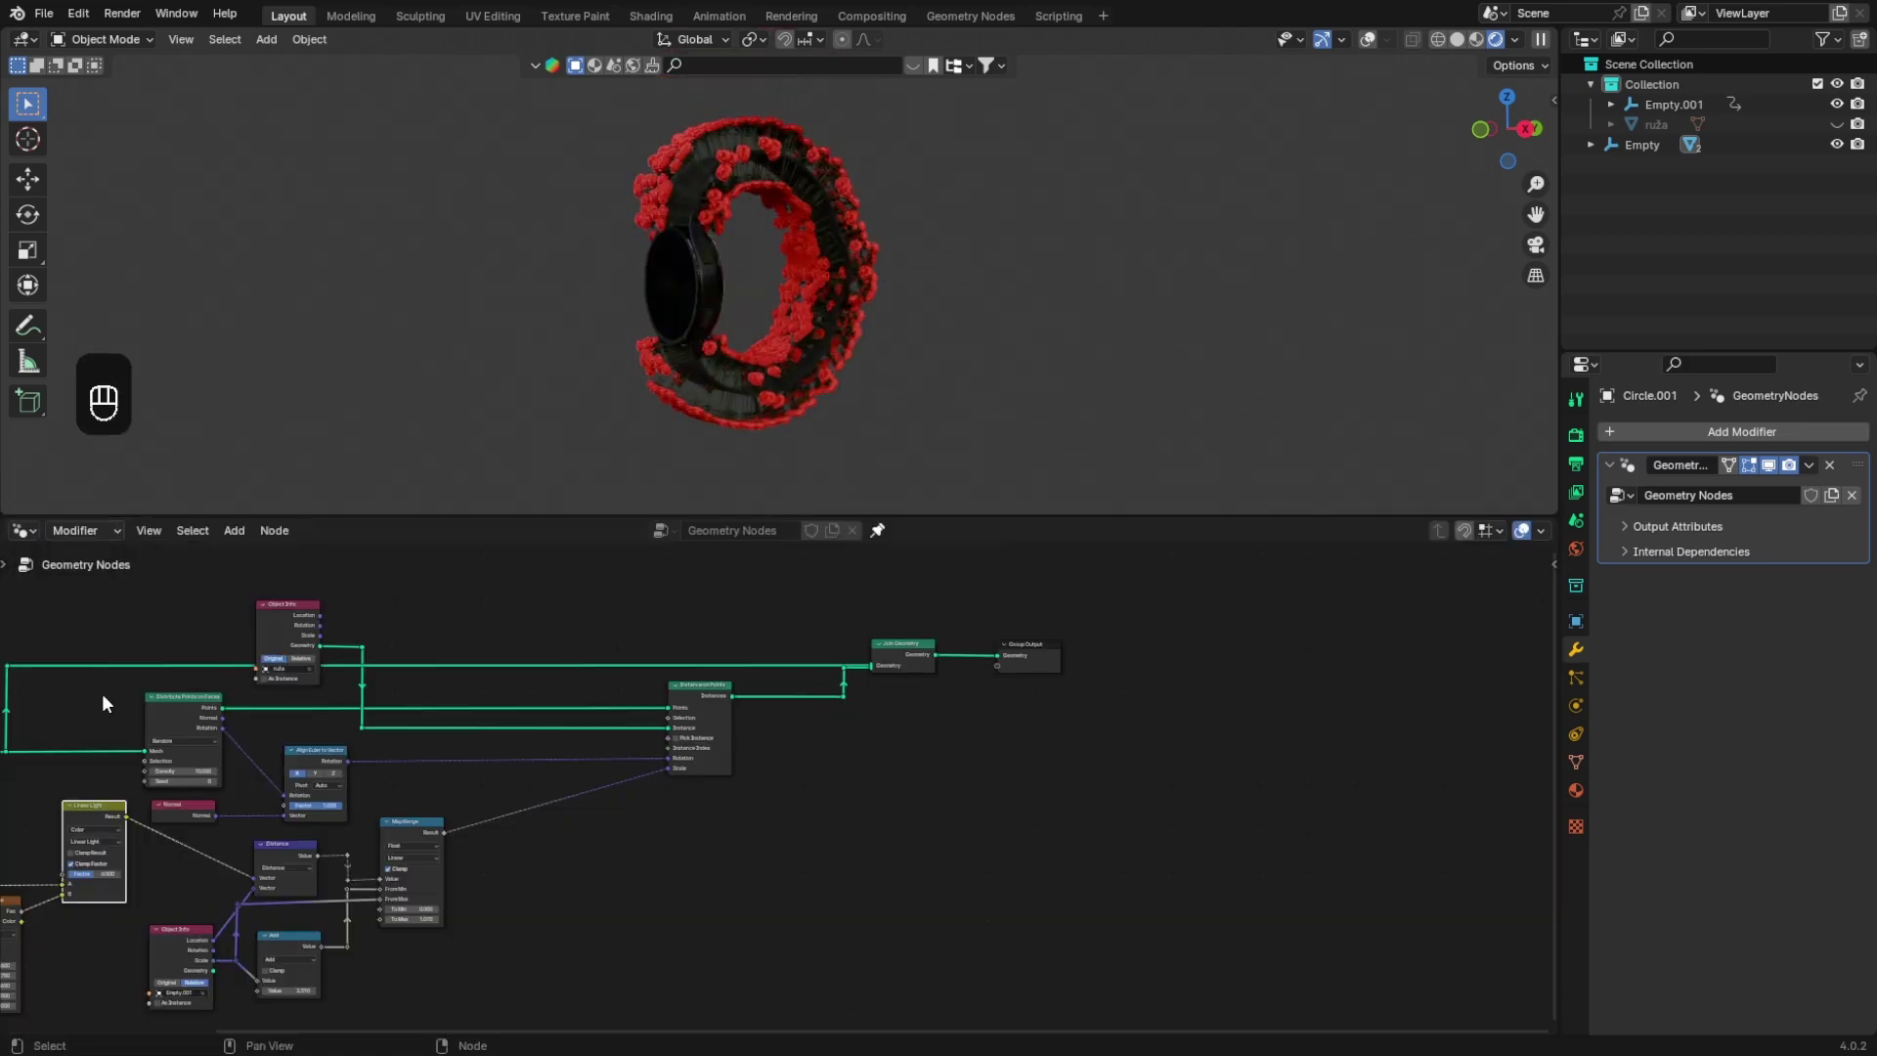
{"action": "left_click", "coordinate": [1455, 39]}
Step: Try raising the Density of the Distribute Points on Faces node to 100 for thicker rose coverage
{"action": "scroll", "coordinate": [880, 782], "scroll_direction": "up", "scroll_amount": 5}
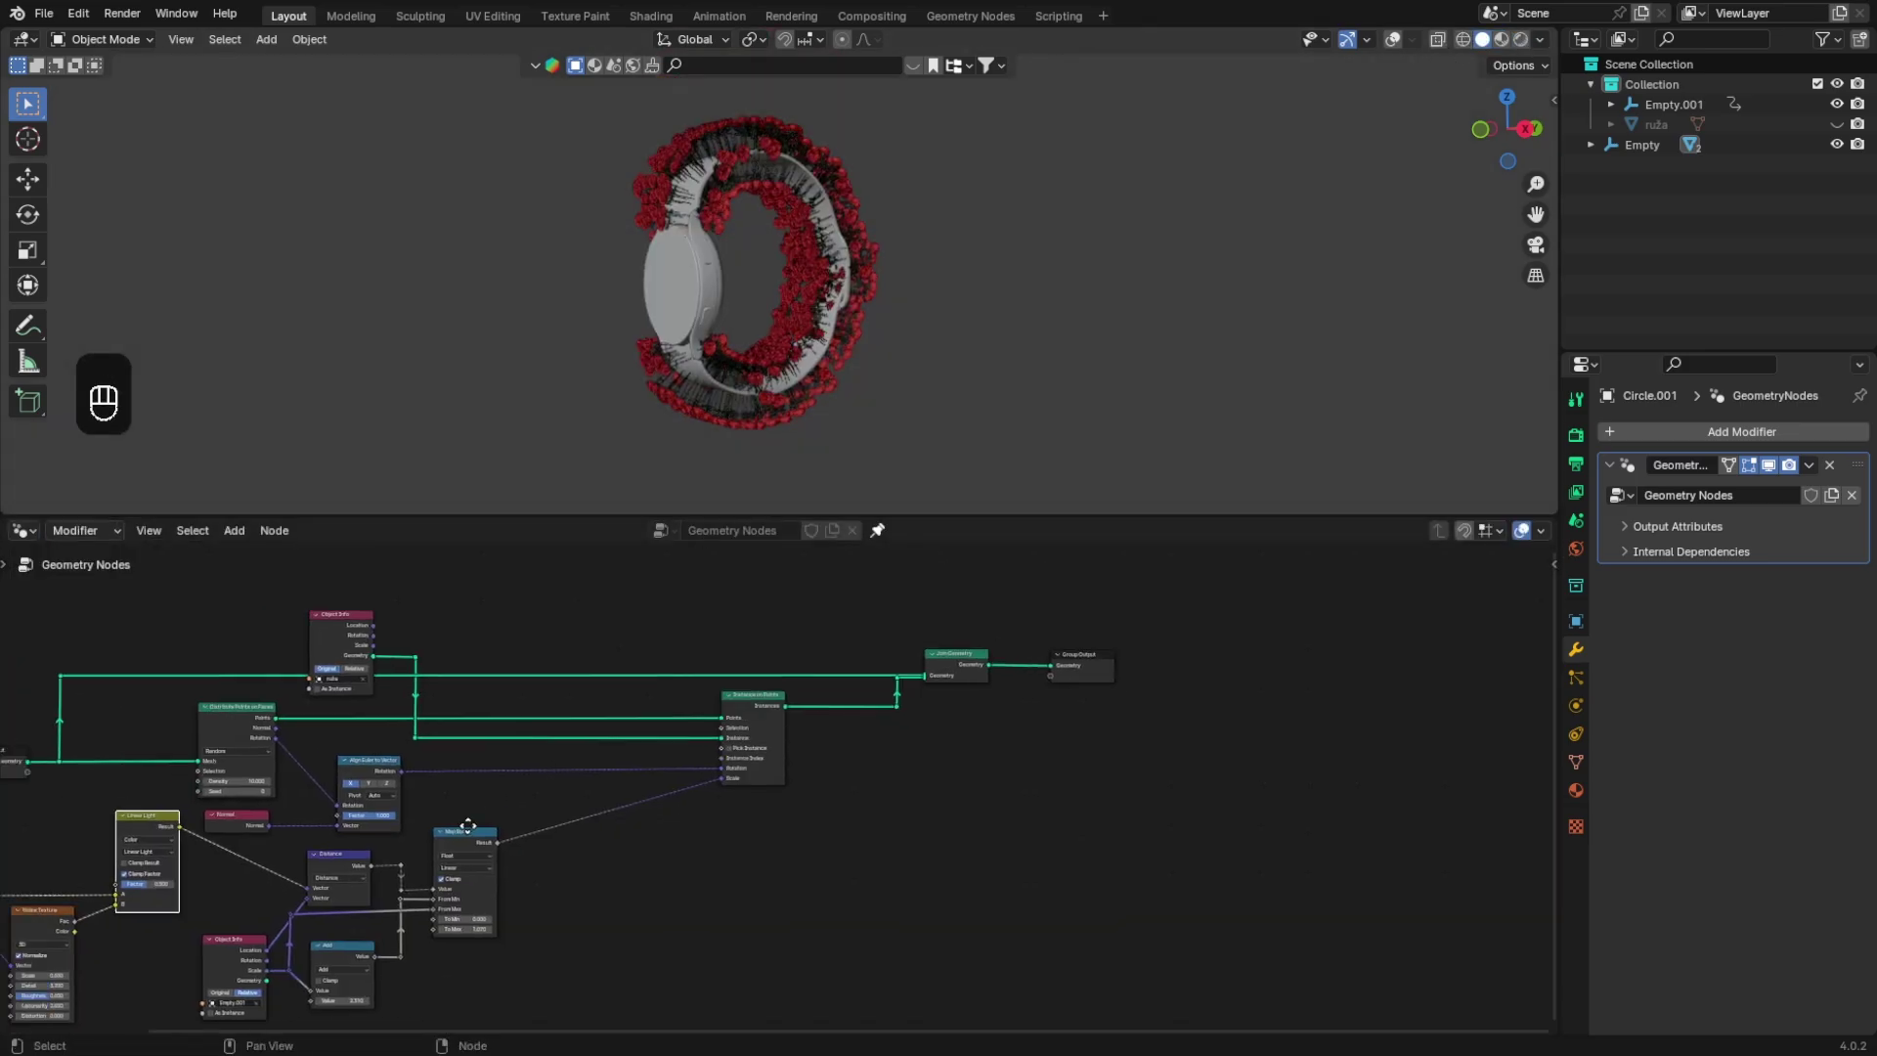
{"action": "scroll", "coordinate": [762, 772], "scroll_direction": "left", "scroll_amount": 3, "text": "ctrl"}
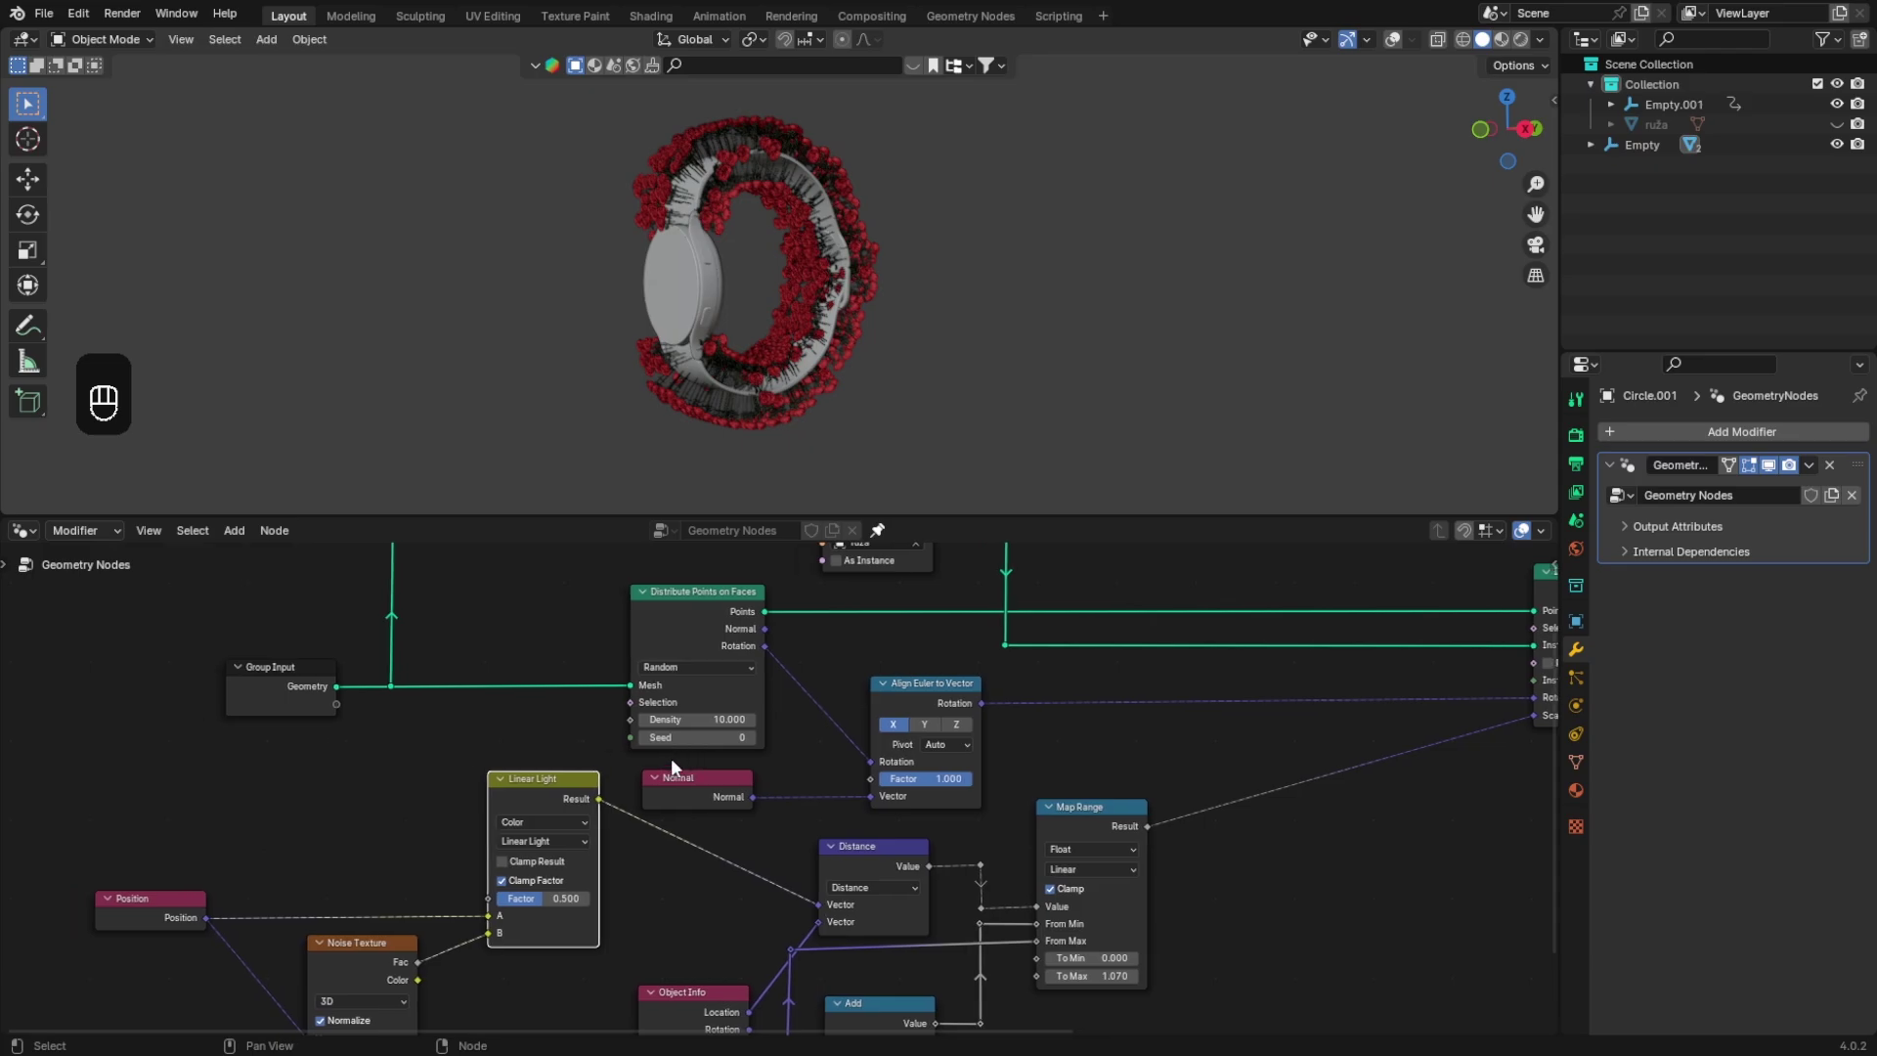
{"action": "left_click_drag", "start_coordinate": [685, 714], "coordinate": [860, 713]}
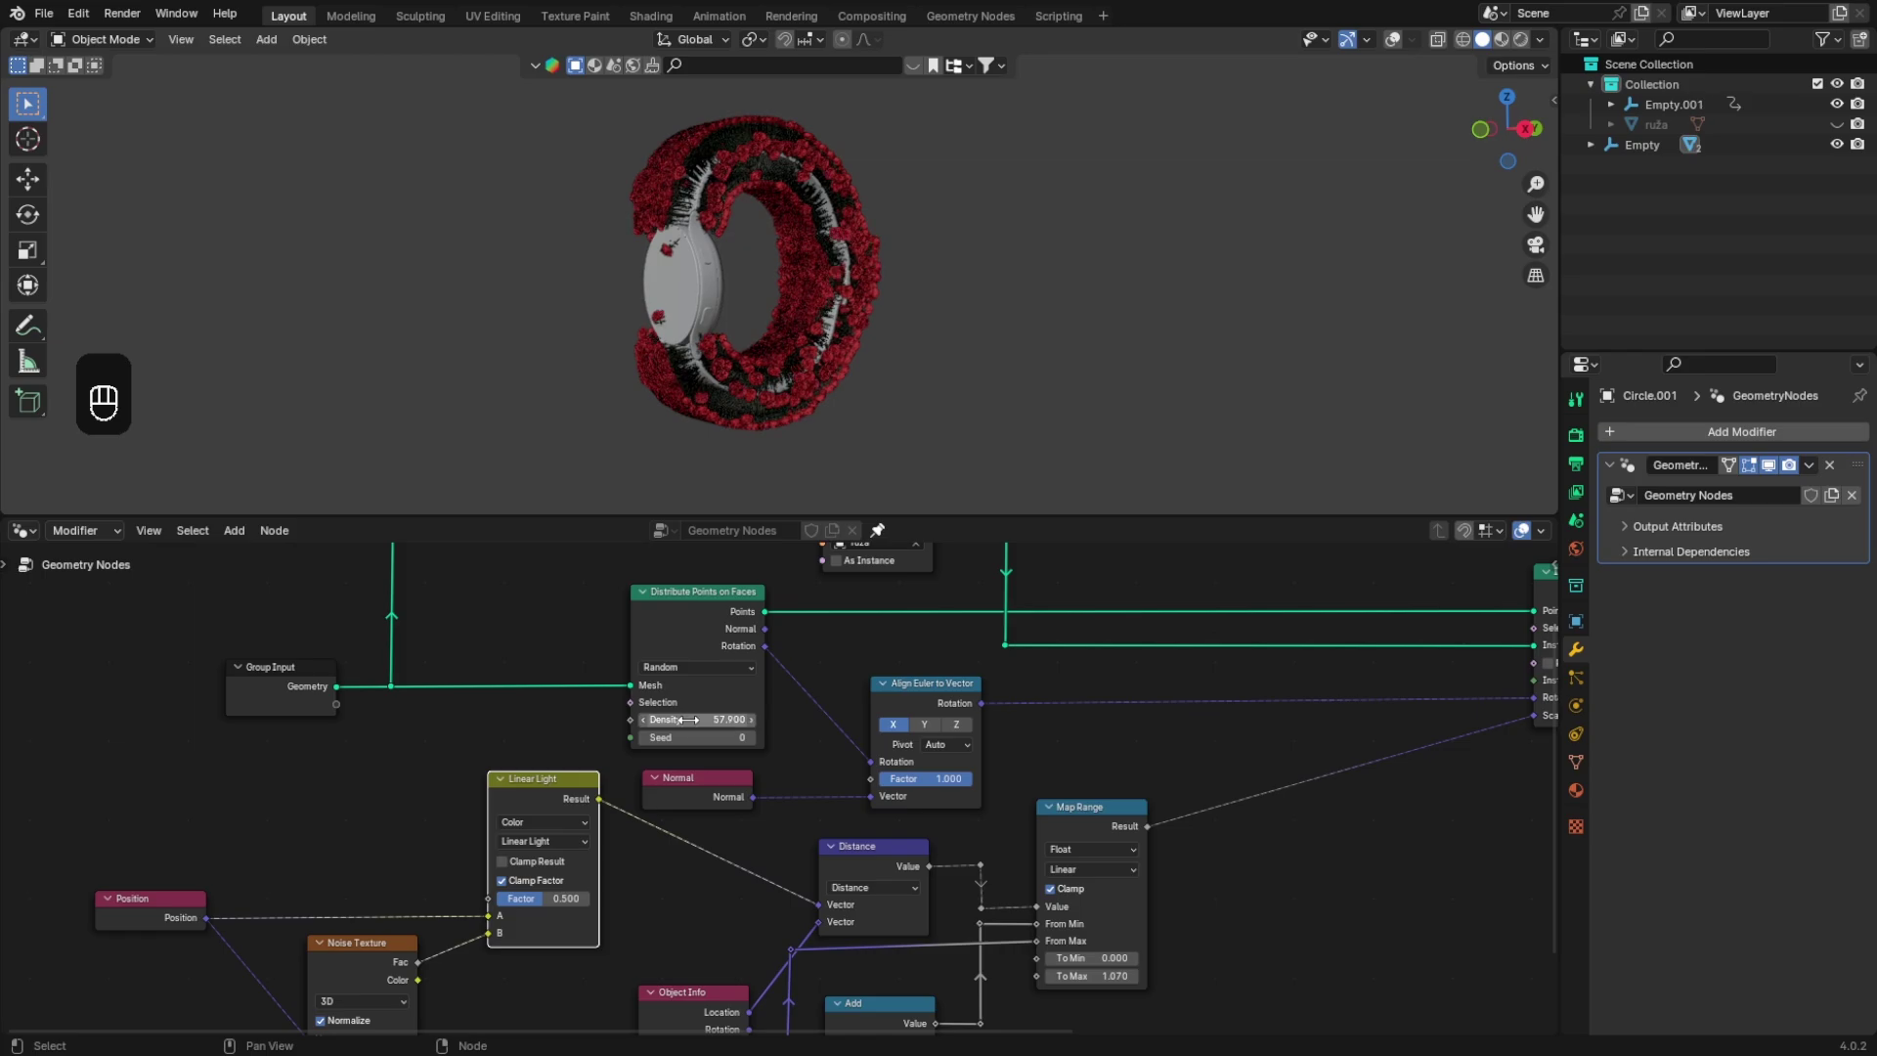
{"action": "left_click_drag", "start_coordinate": [688, 720], "coordinate": [718, 720]}
{"action": "left_click", "coordinate": [689, 721]}
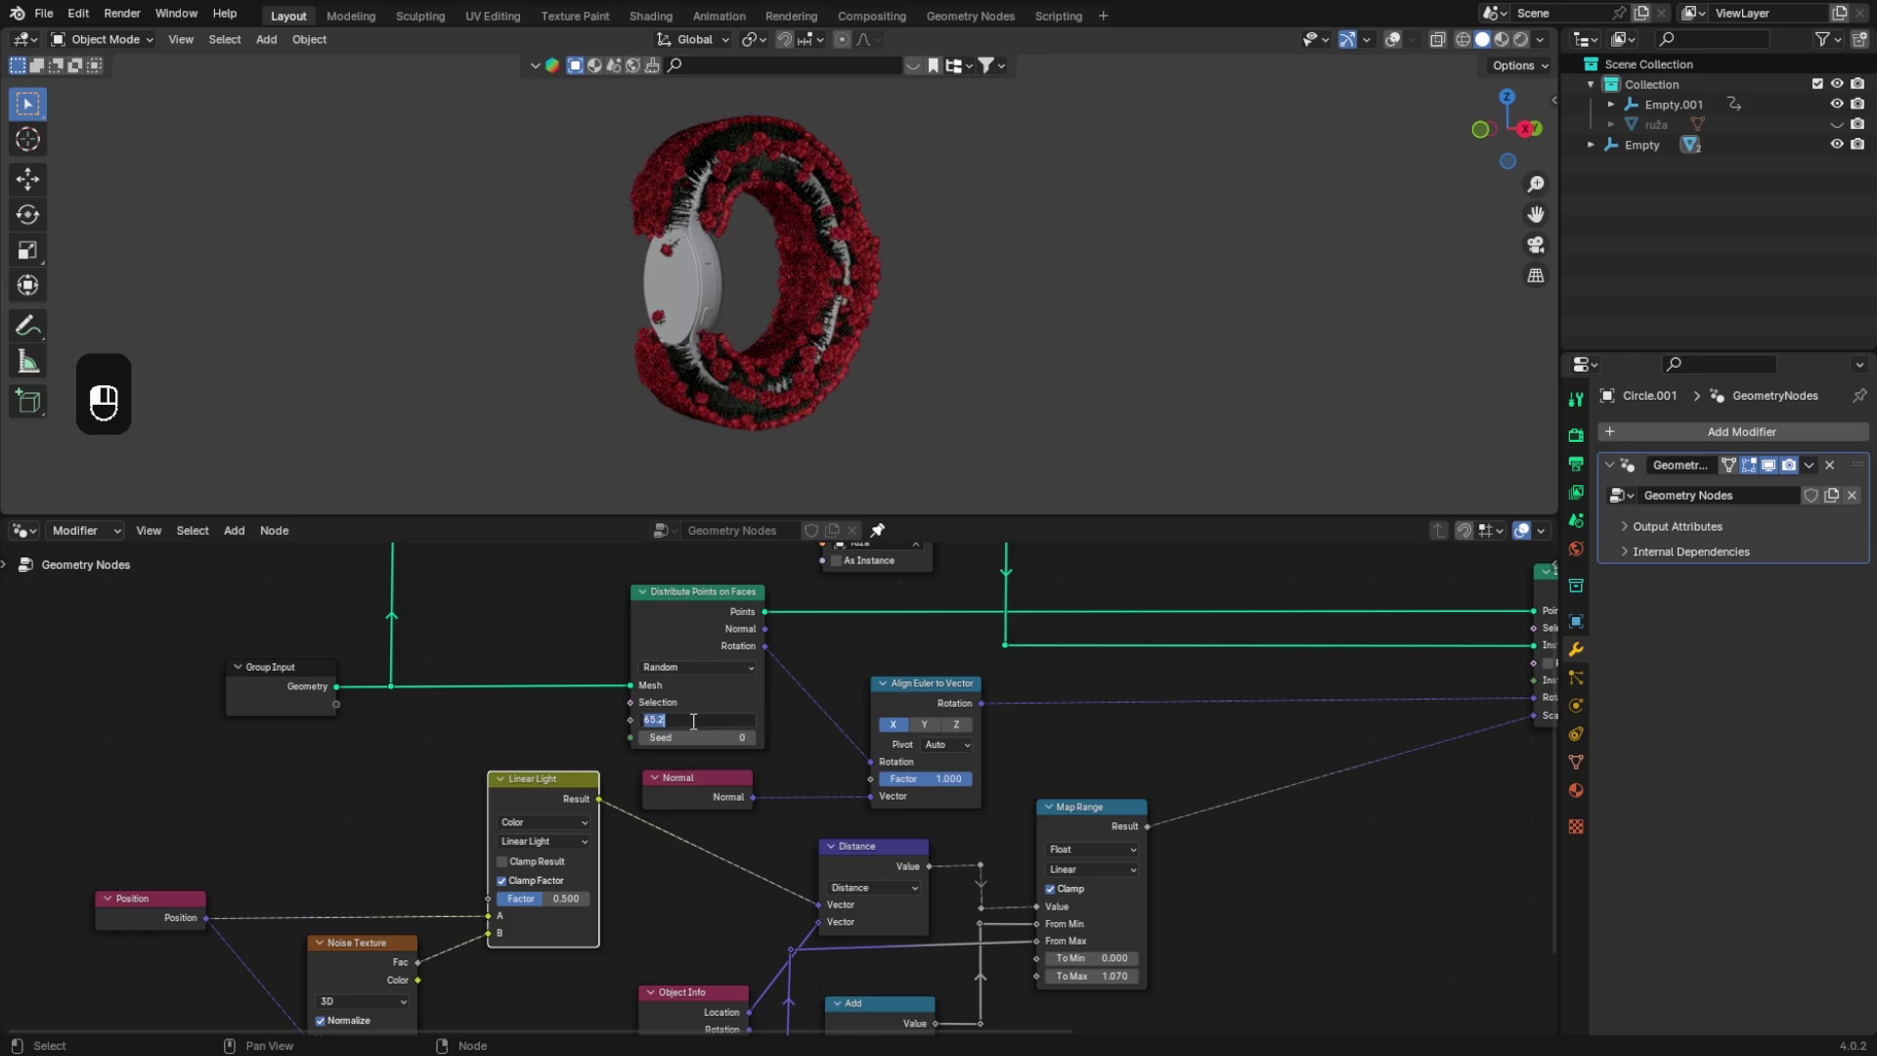
{"action": "type", "text": "100"}
{"action": "key", "text": "Return"}
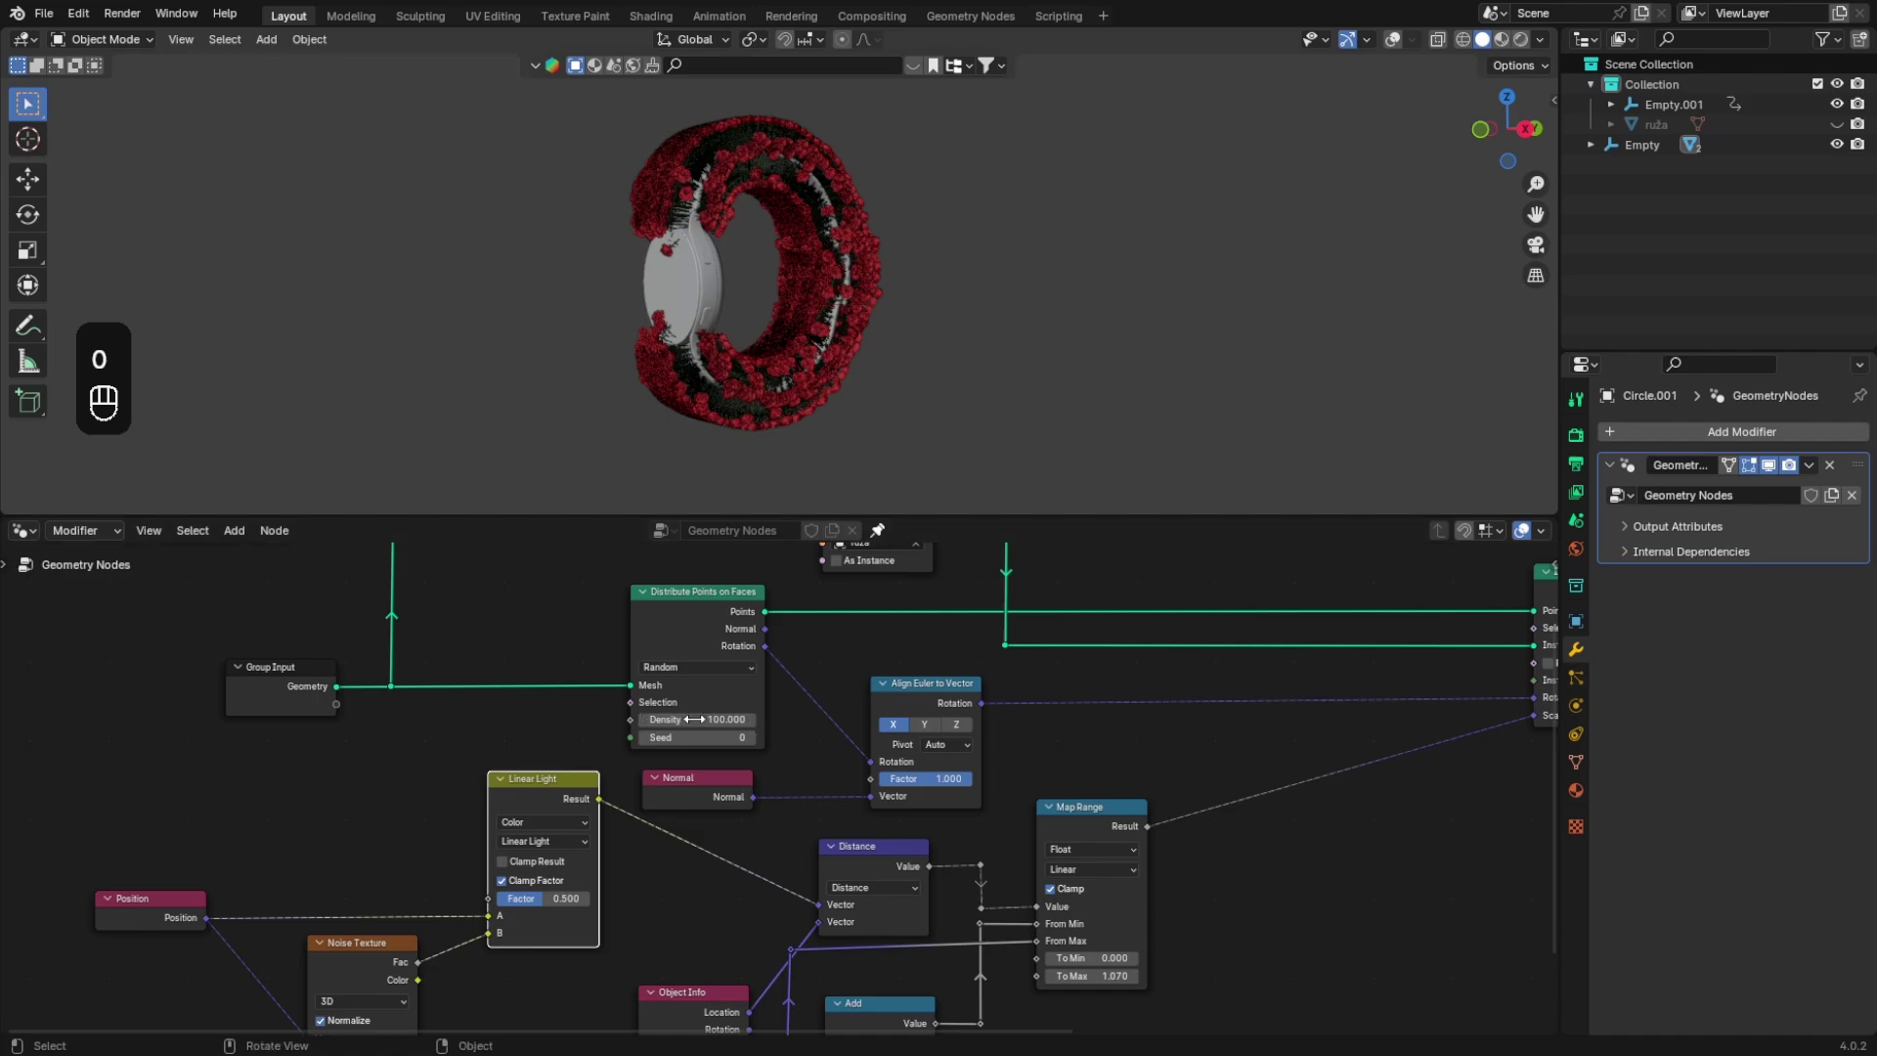
Step: Examine the rose coverage around the strap up close and try a Distribute Points on Faces density of 50
{"action": "middle_click_drag", "start_coordinate": [731, 413], "coordinate": [835, 403]}
{"action": "scroll", "coordinate": [837, 413], "scroll_direction": "up", "scroll_amount": 3}
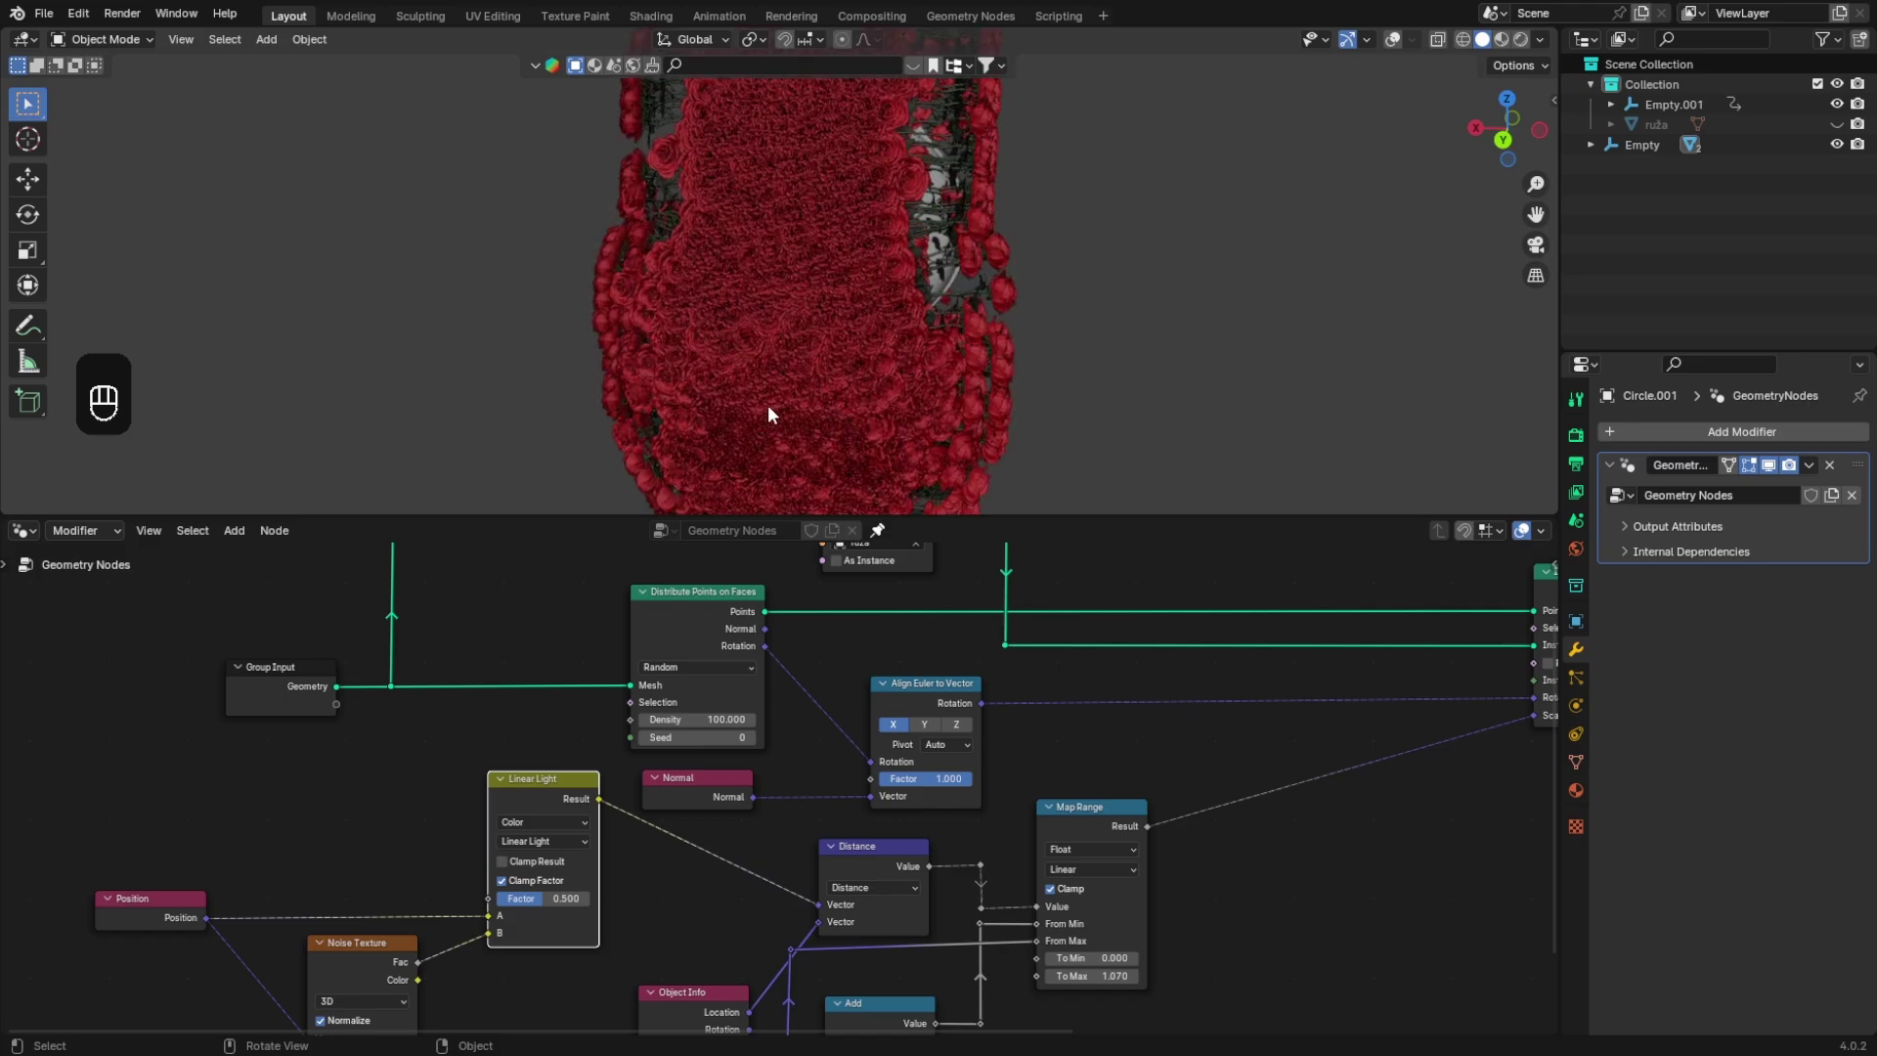
{"action": "middle_click_drag", "start_coordinate": [701, 441], "coordinate": [800, 391]}
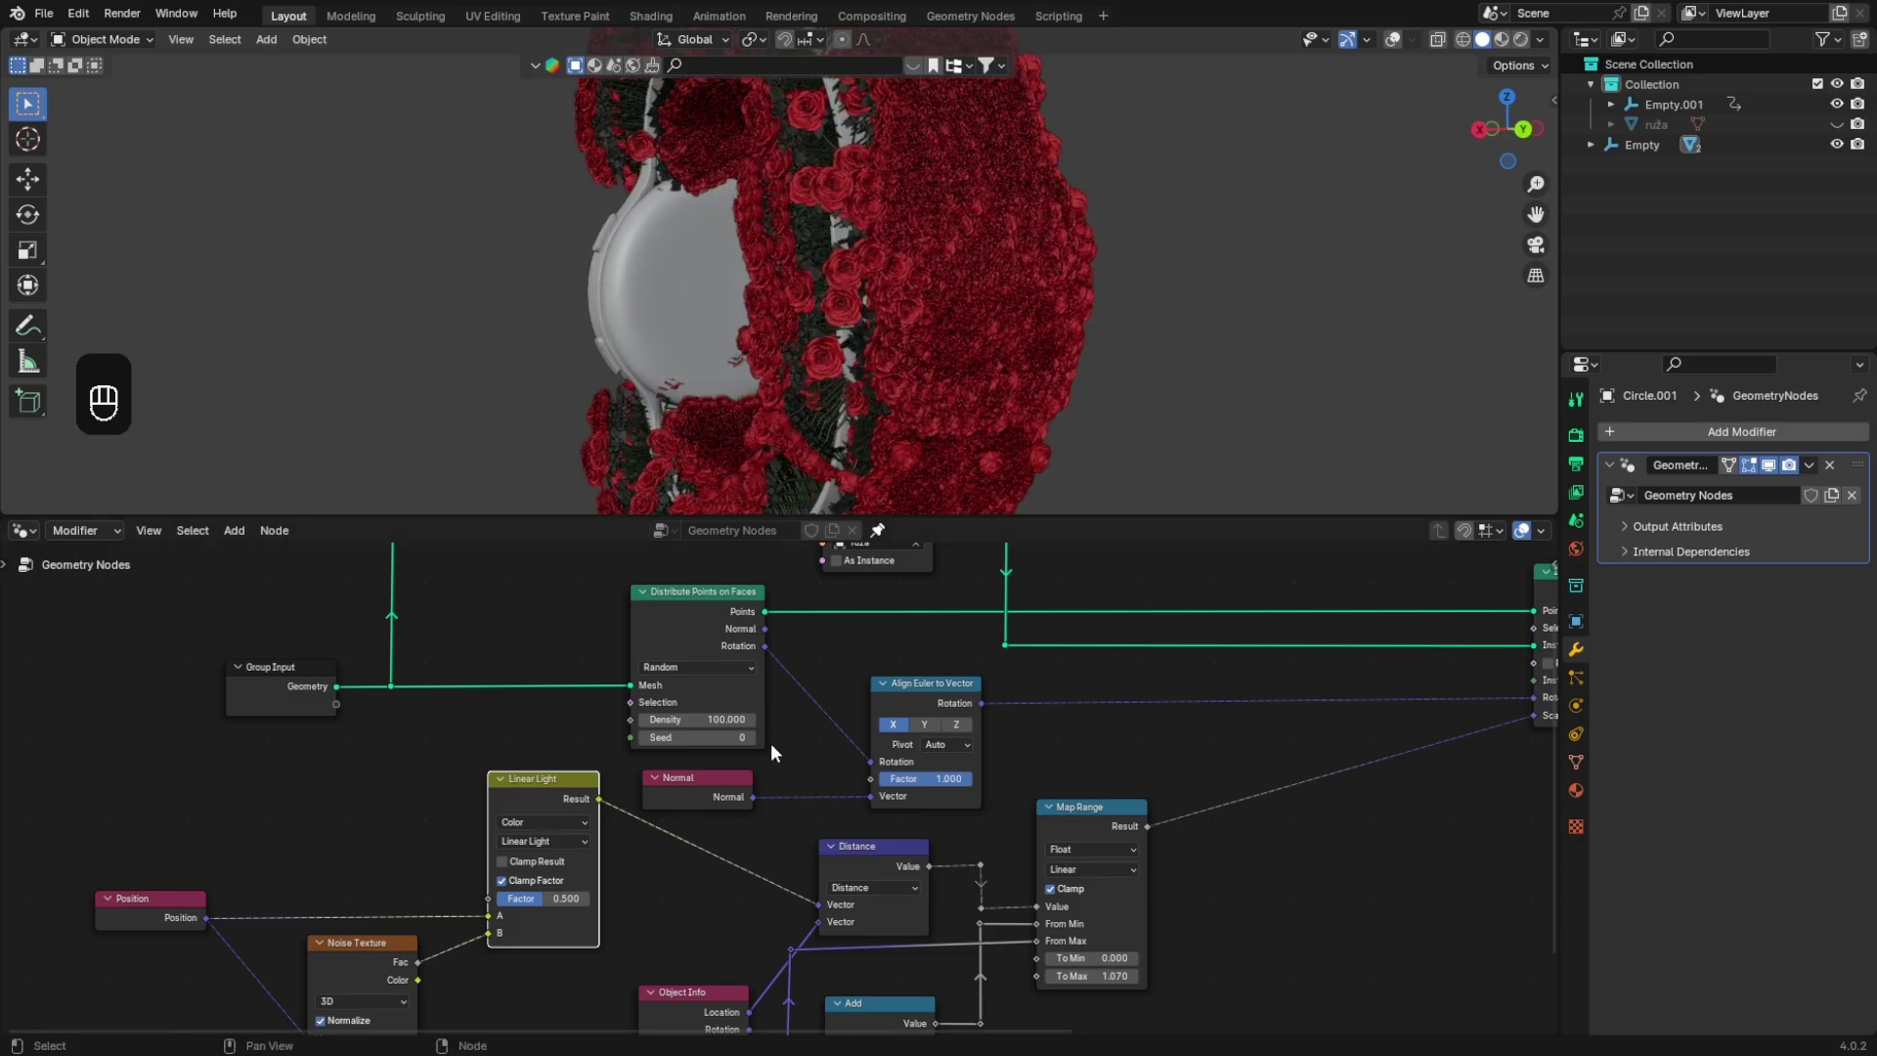
{"action": "scroll", "coordinate": [786, 846], "scroll_direction": "down", "scroll_amount": 2}
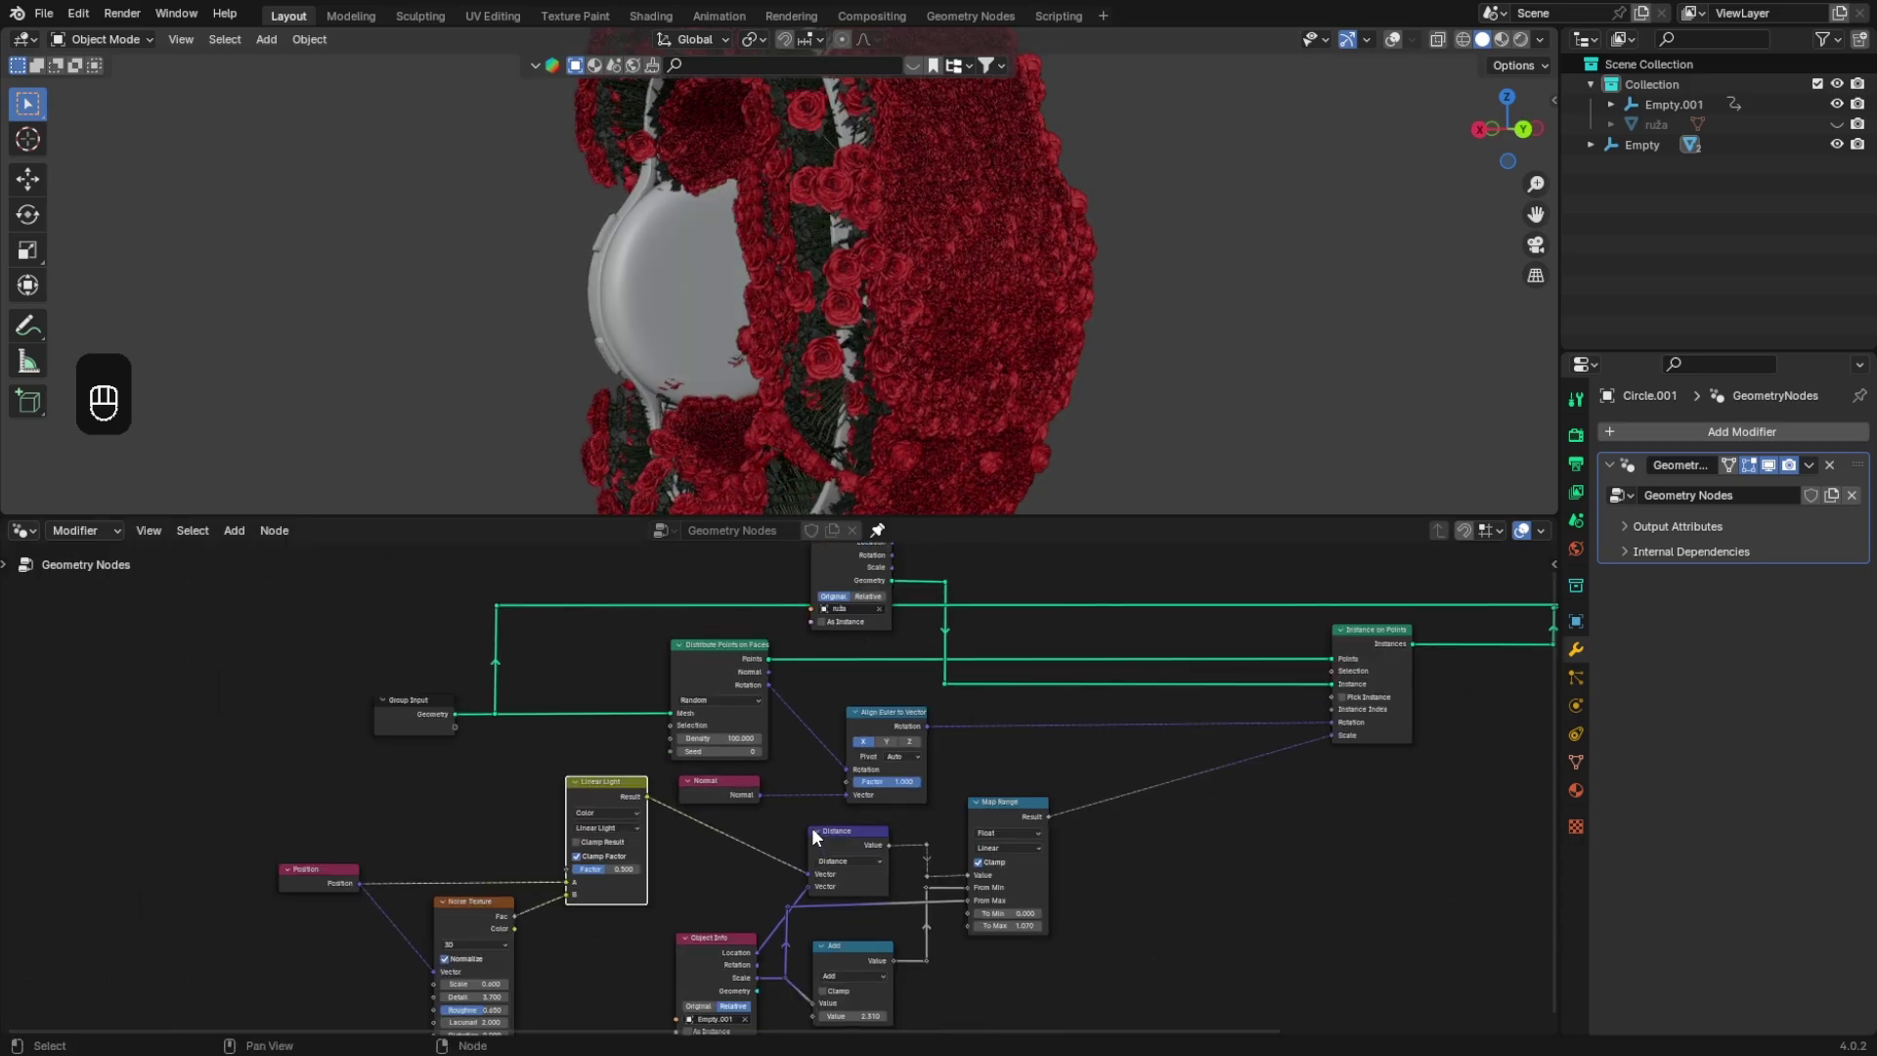
{"action": "left_click_drag", "start_coordinate": [731, 738], "coordinate": [731, 738]}
{"action": "middle_click_drag", "start_coordinate": [770, 792], "coordinate": [459, 814]}
{"action": "mouse_move", "coordinate": [1089, 413]}
{"action": "middle_mouse_down"}
{"action": "mouse_move", "coordinate": [1087, 394]}
{"action": "mouse_move", "coordinate": [1099, 417]}
{"action": "middle_mouse_up"}
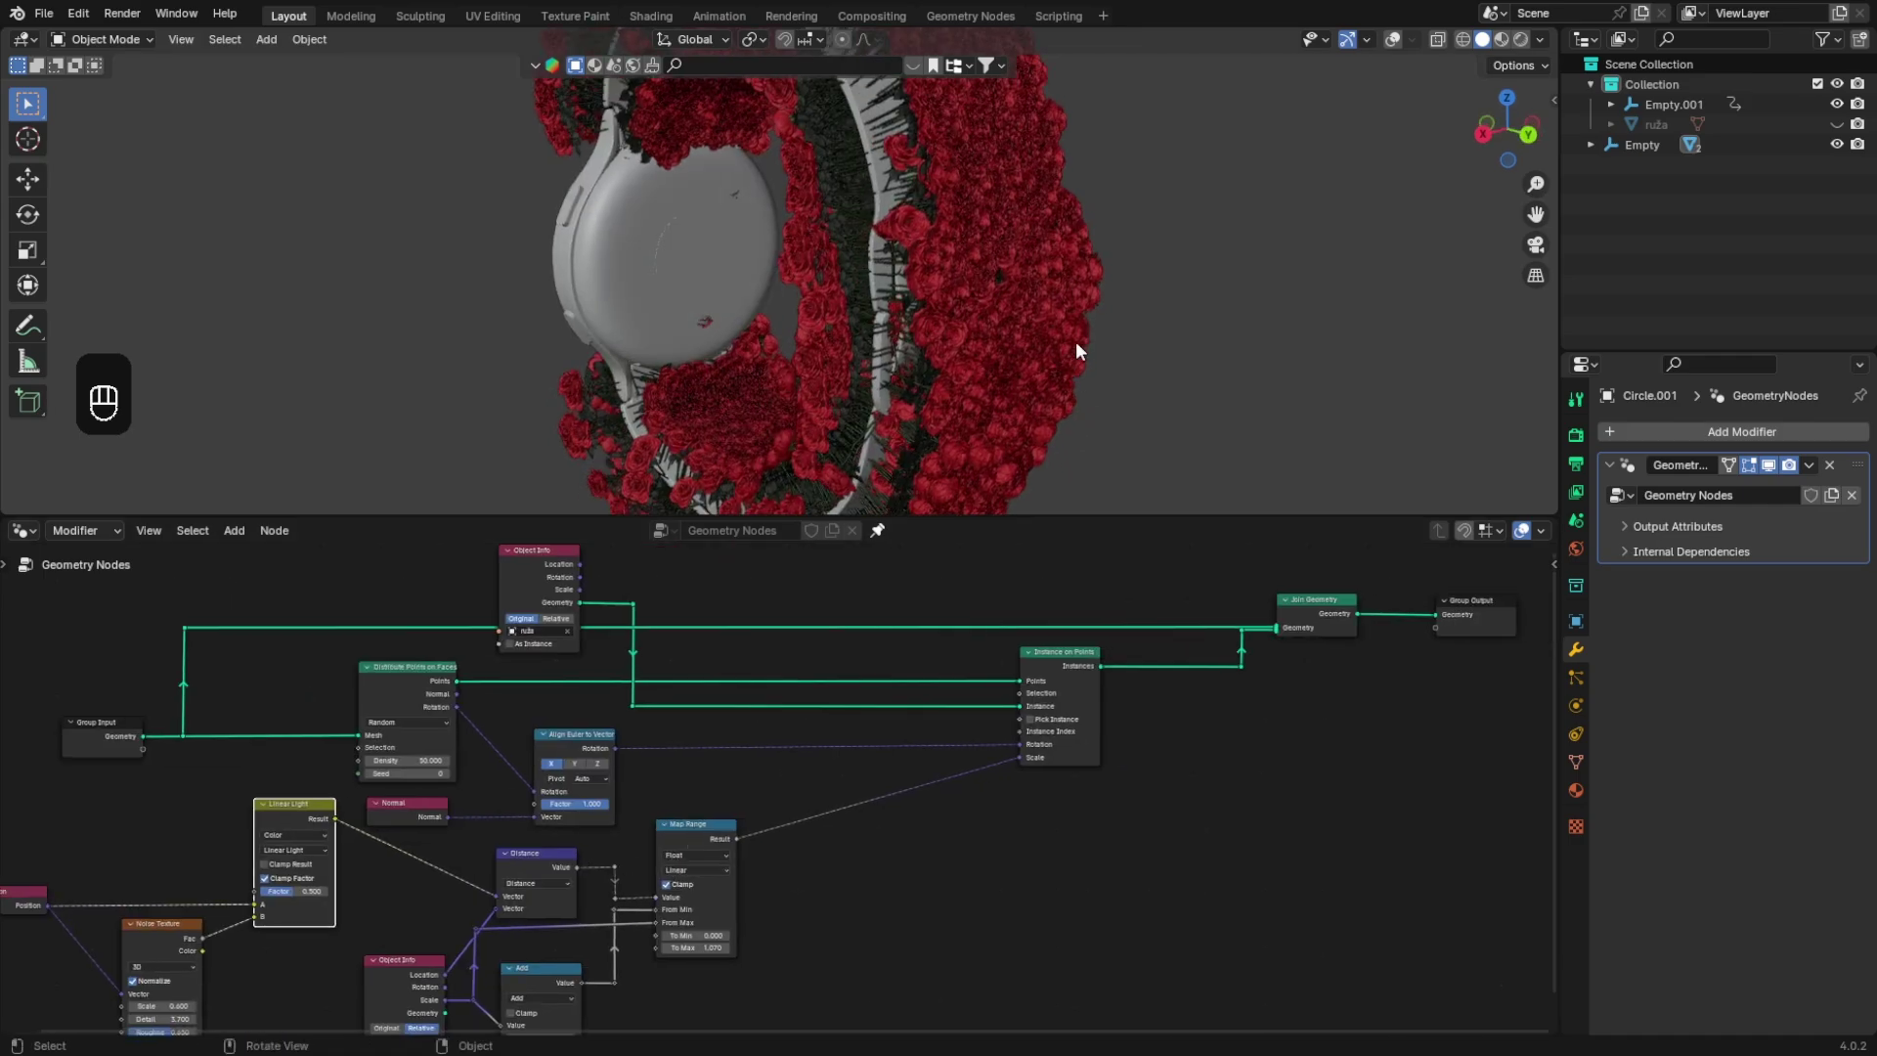
{"action": "scroll", "coordinate": [983, 381], "scroll_direction": "down", "scroll_amount": 2}
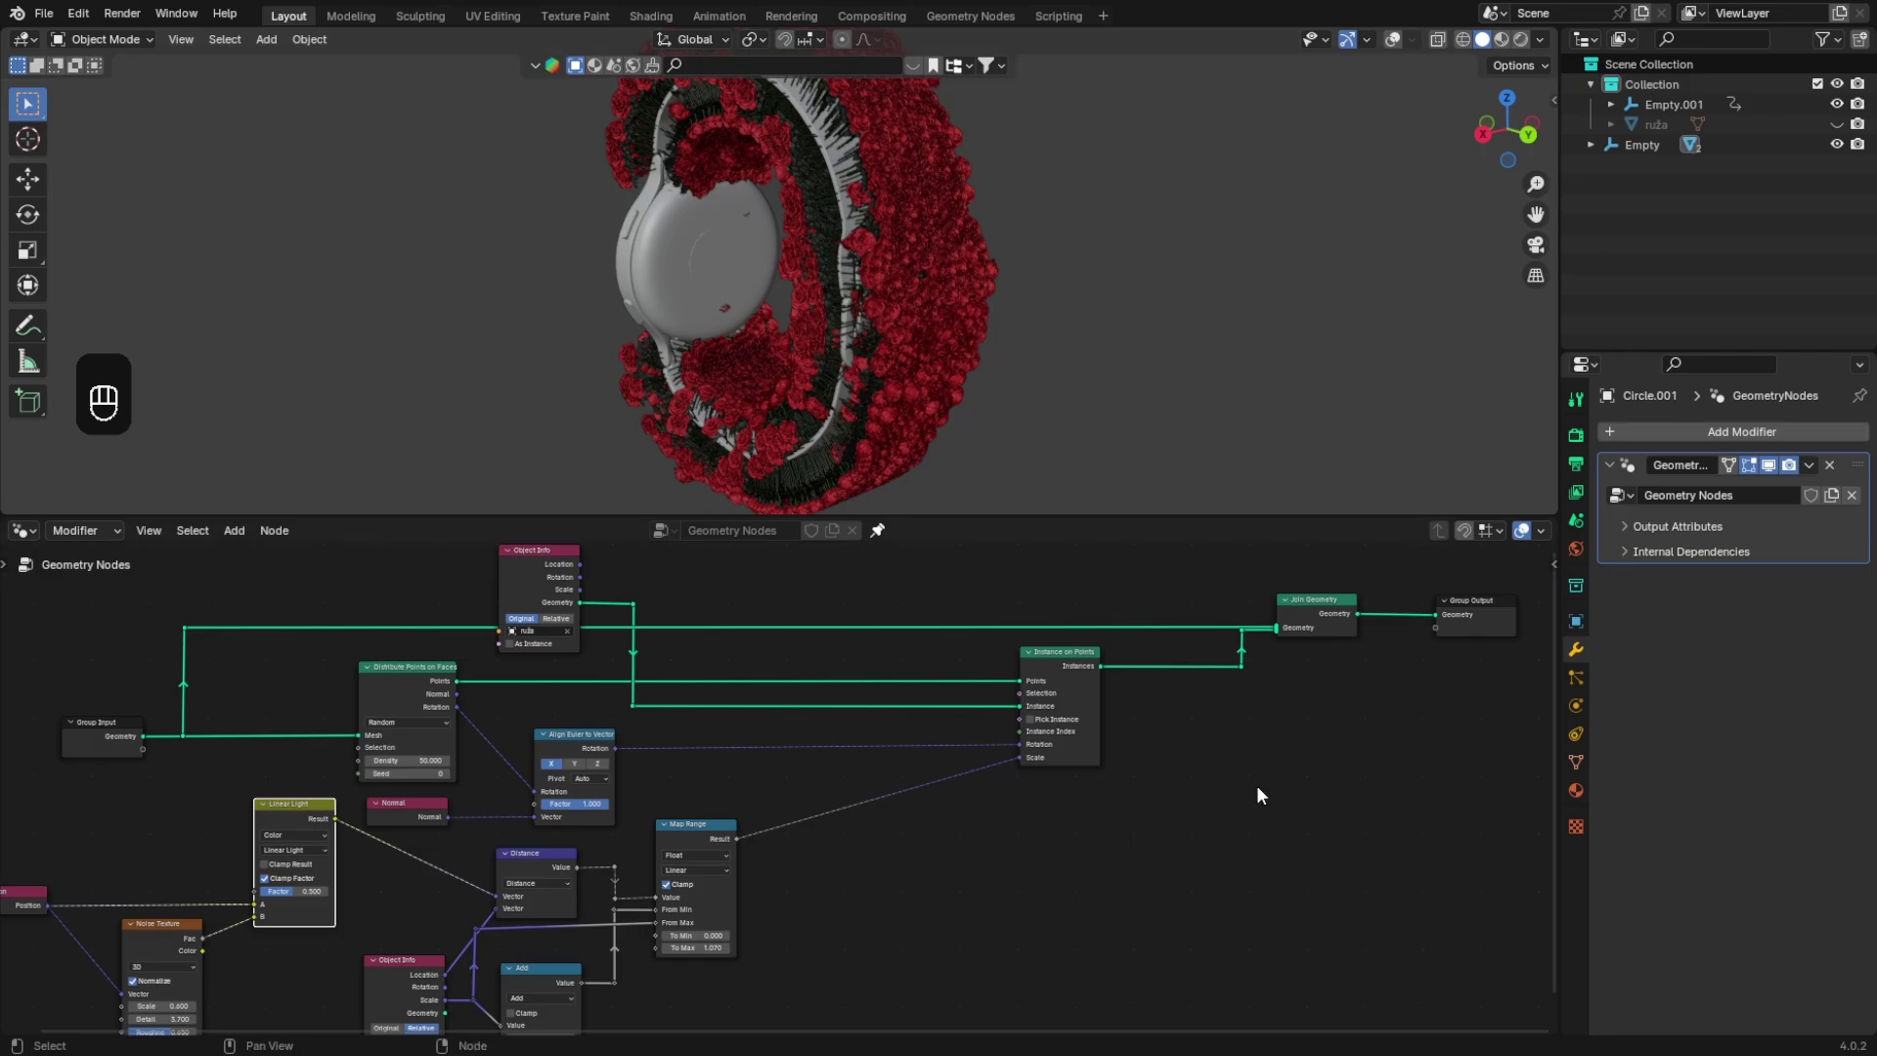
Step: Move the Join Geometry and Group Output nodes farther along X to make room after Instance on Points
{"action": "middle_click_drag", "start_coordinate": [1257, 784], "coordinate": [749, 749]}
{"action": "left_click_drag", "start_coordinate": [733, 618], "coordinate": [1040, 776]}
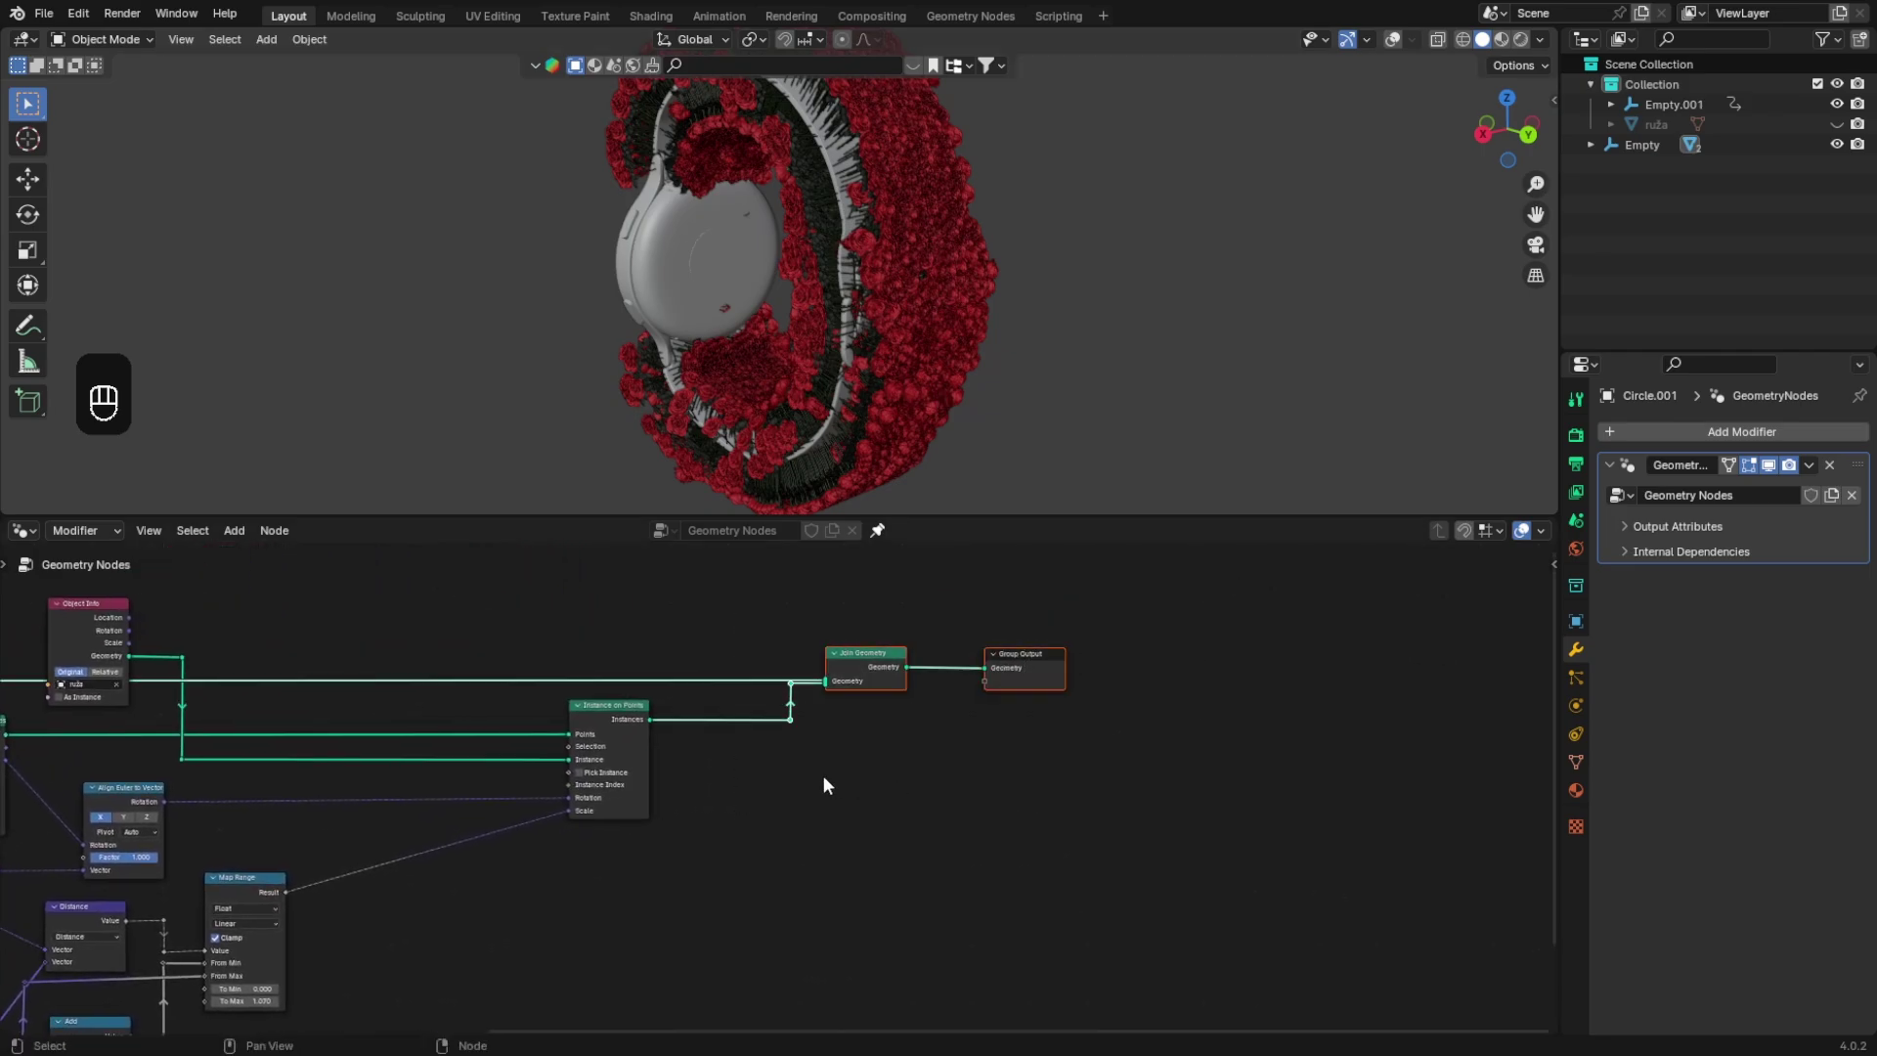
{"action": "key", "text": "g"}
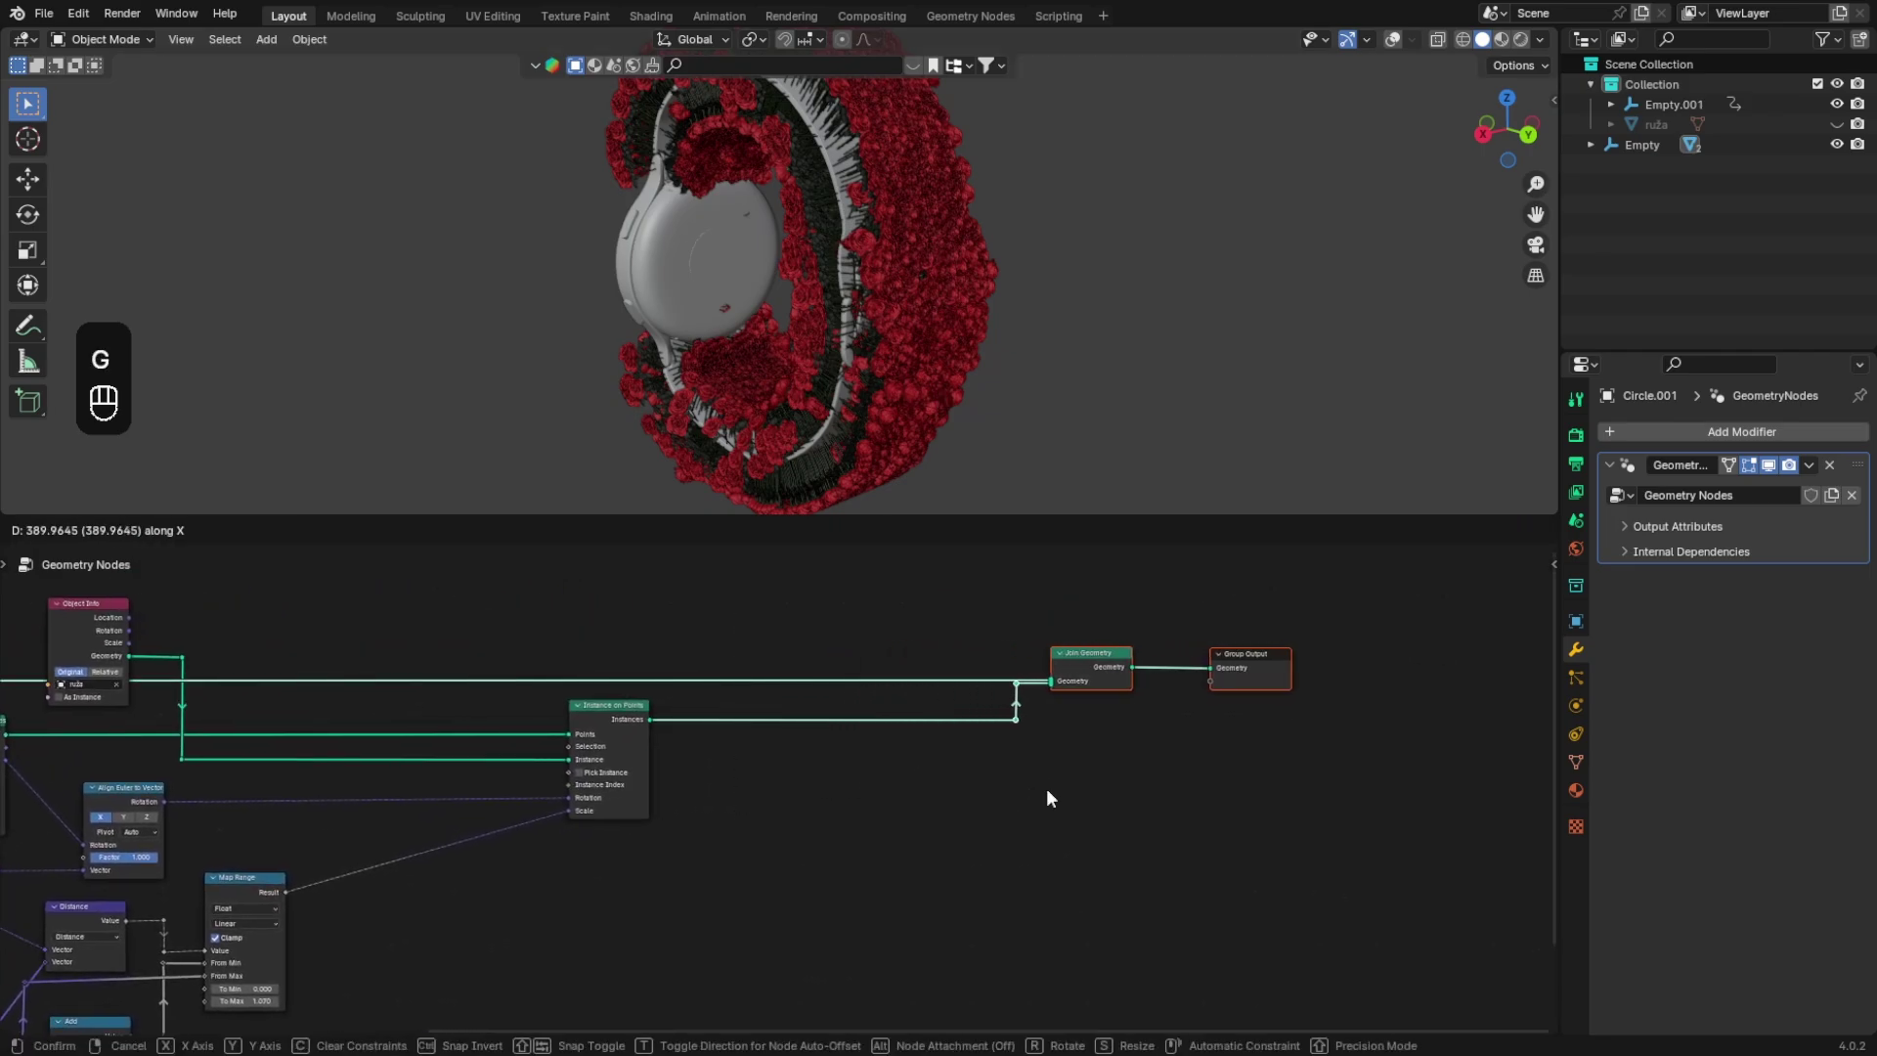
{"action": "left_click", "coordinate": [1046, 790]}
Step: Add a Scale Instances node on the link between Instance on Points and Join Geometry
{"action": "key", "text": "shift+a"}
{"action": "type", "text": "sca"}
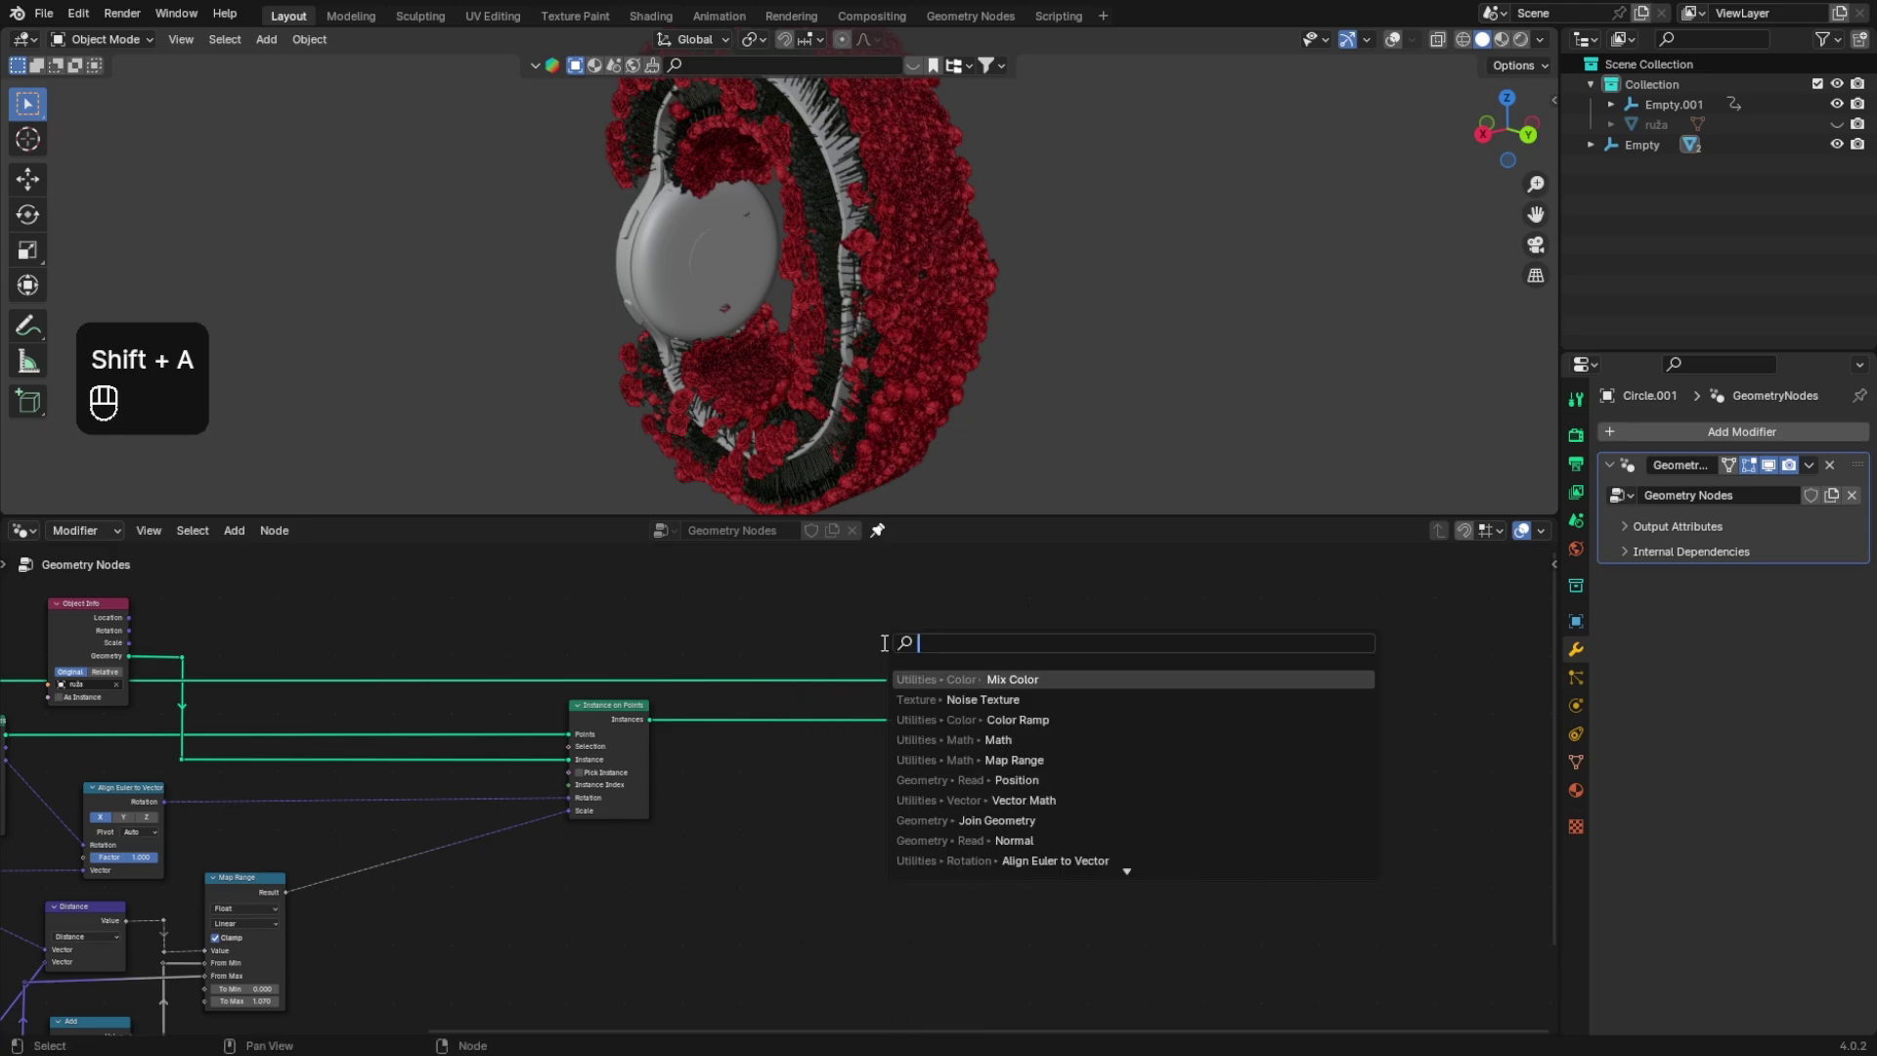
{"action": "type", "text": "le insta"}
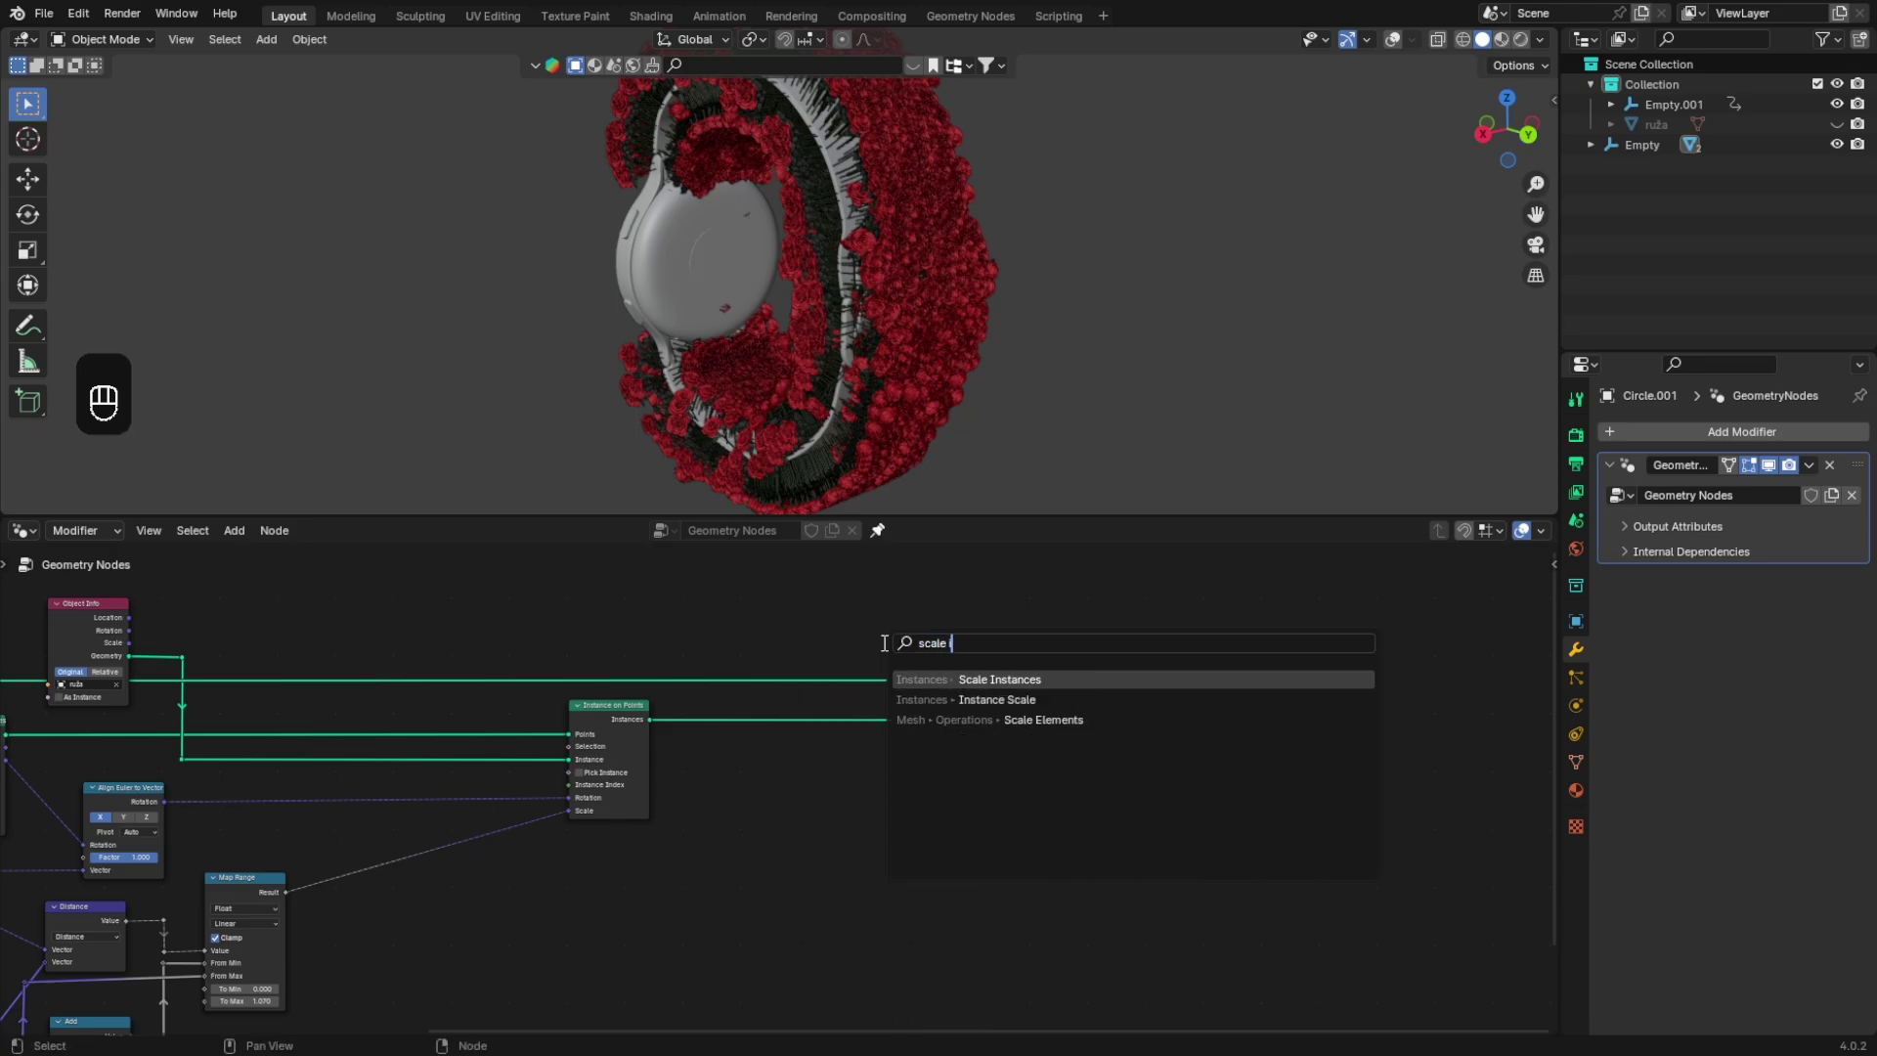
{"action": "type", "text": "nces"}
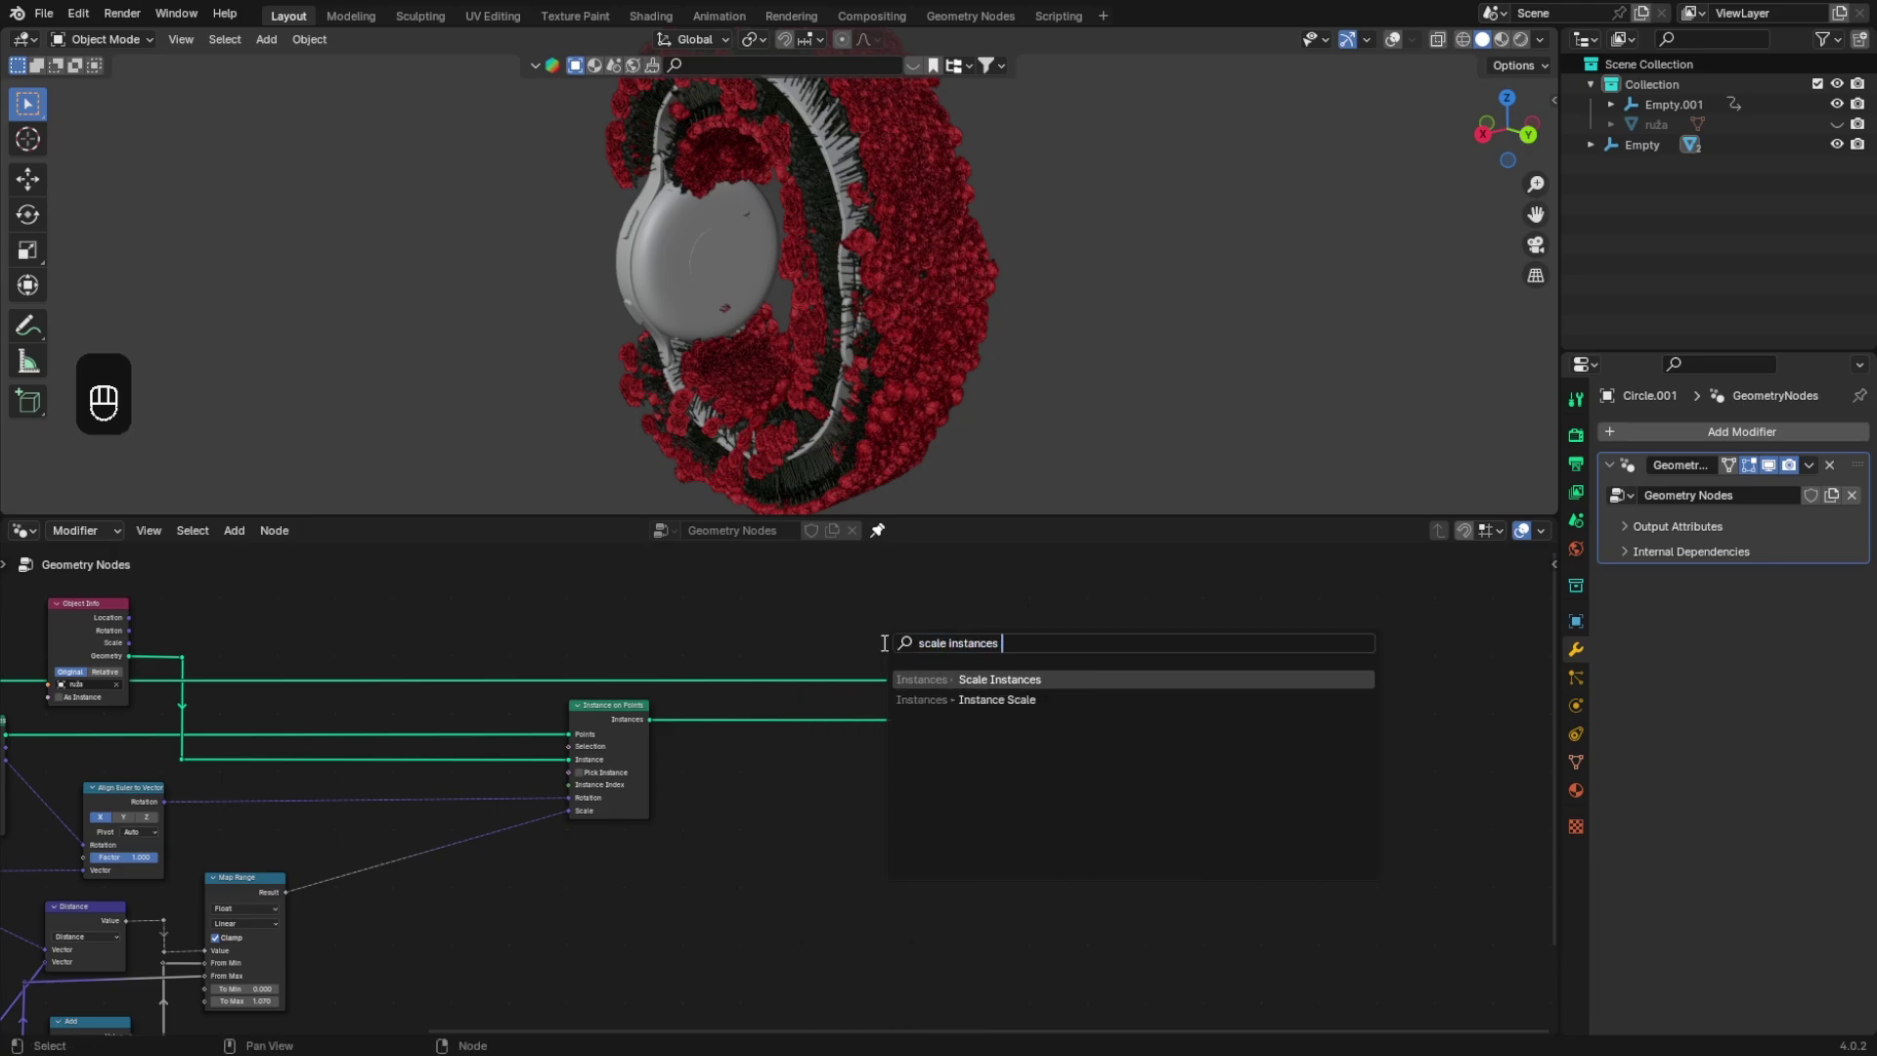
{"action": "key", "text": "Return"}
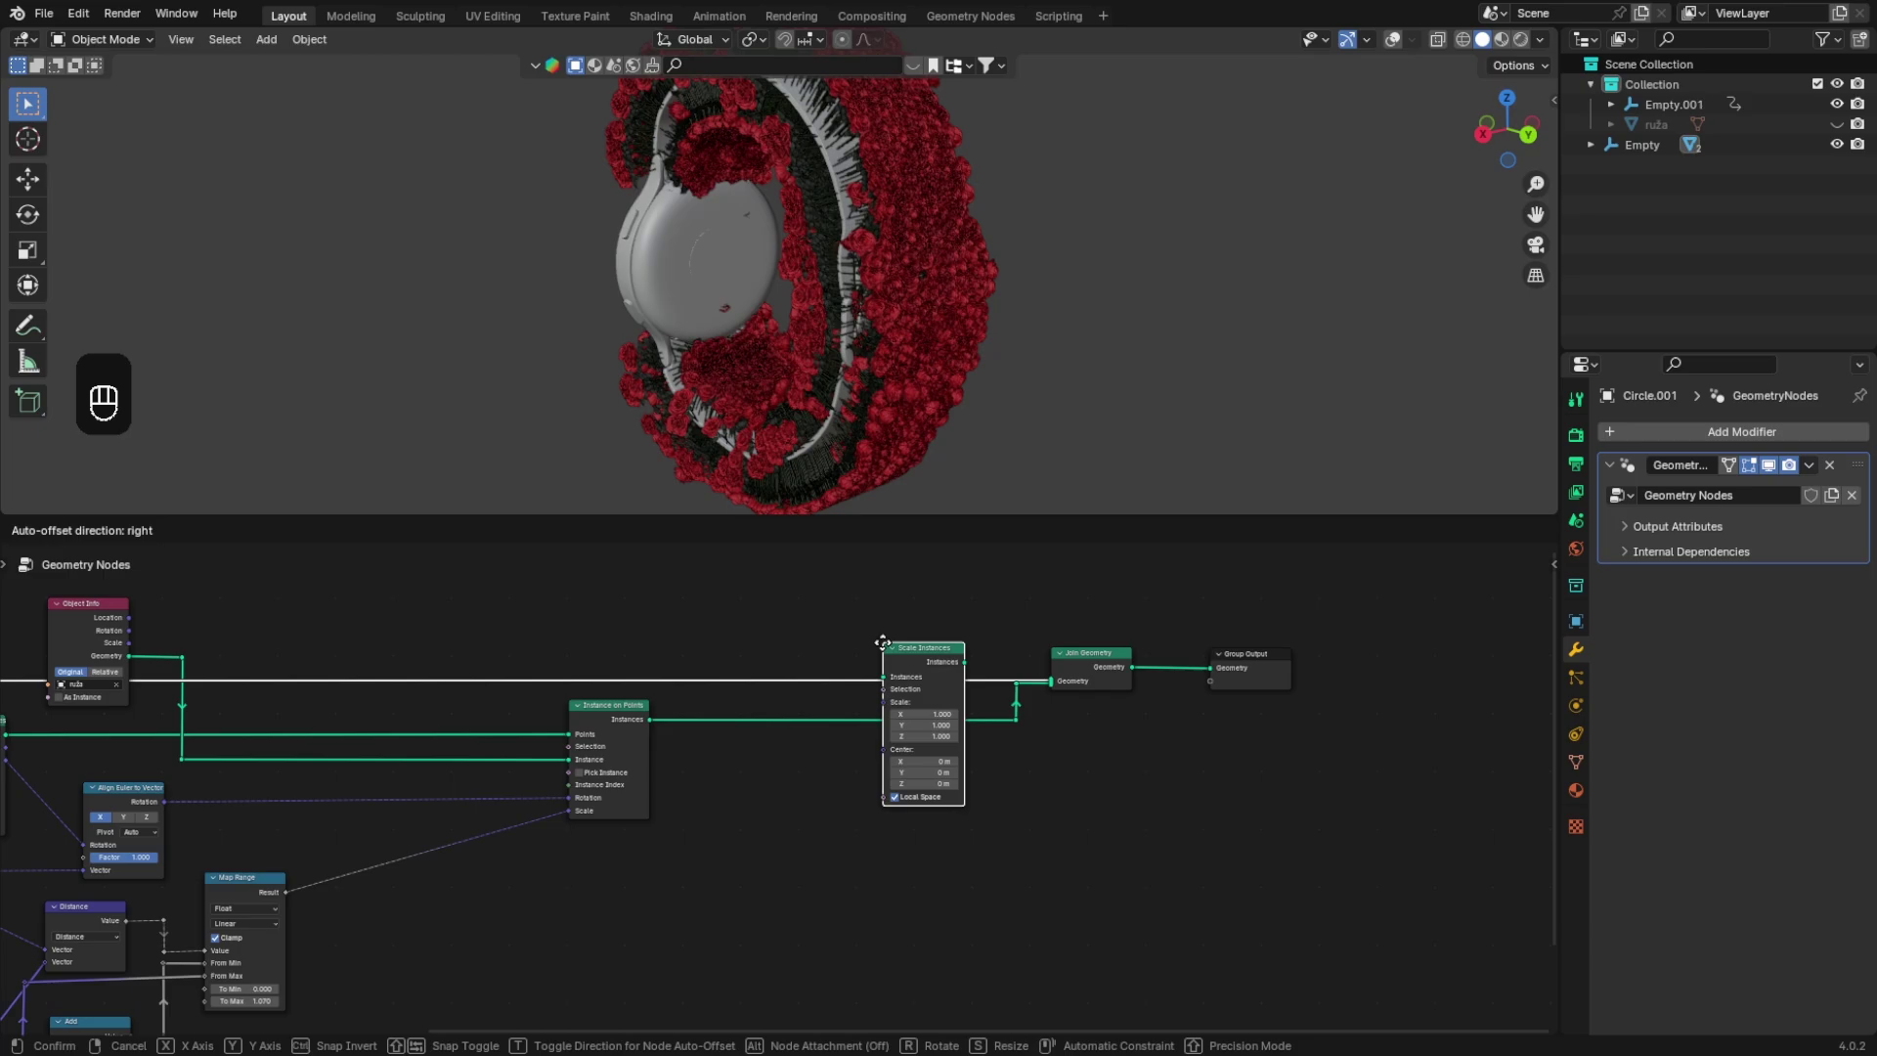
{"action": "left_click", "coordinate": [752, 714]}
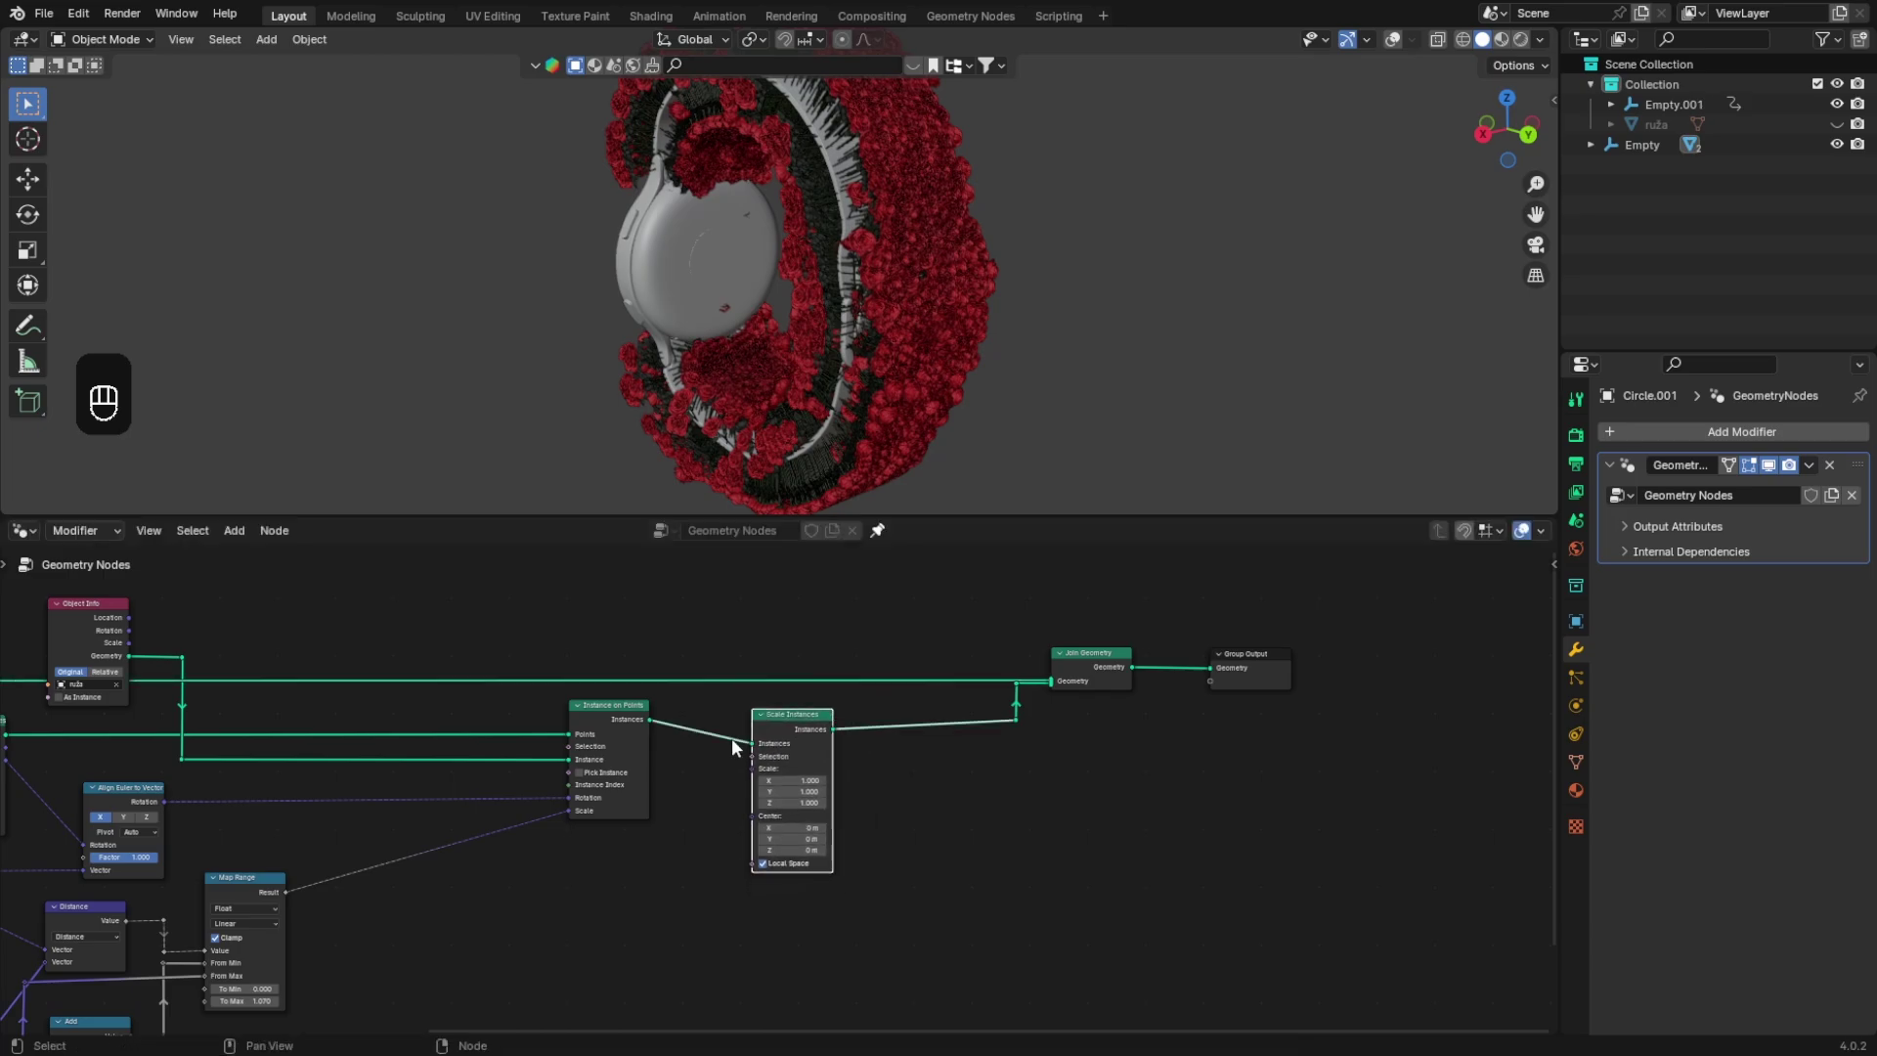
Step: Set the Density of the Distribute Points on Faces node to 10
{"action": "middle_click_drag", "start_coordinate": [534, 843], "coordinate": [782, 825]}
{"action": "middle_click_drag", "start_coordinate": [219, 819], "coordinate": [645, 777]}
{"action": "left_click", "coordinate": [645, 778]}
{"action": "type", "text": "1."}
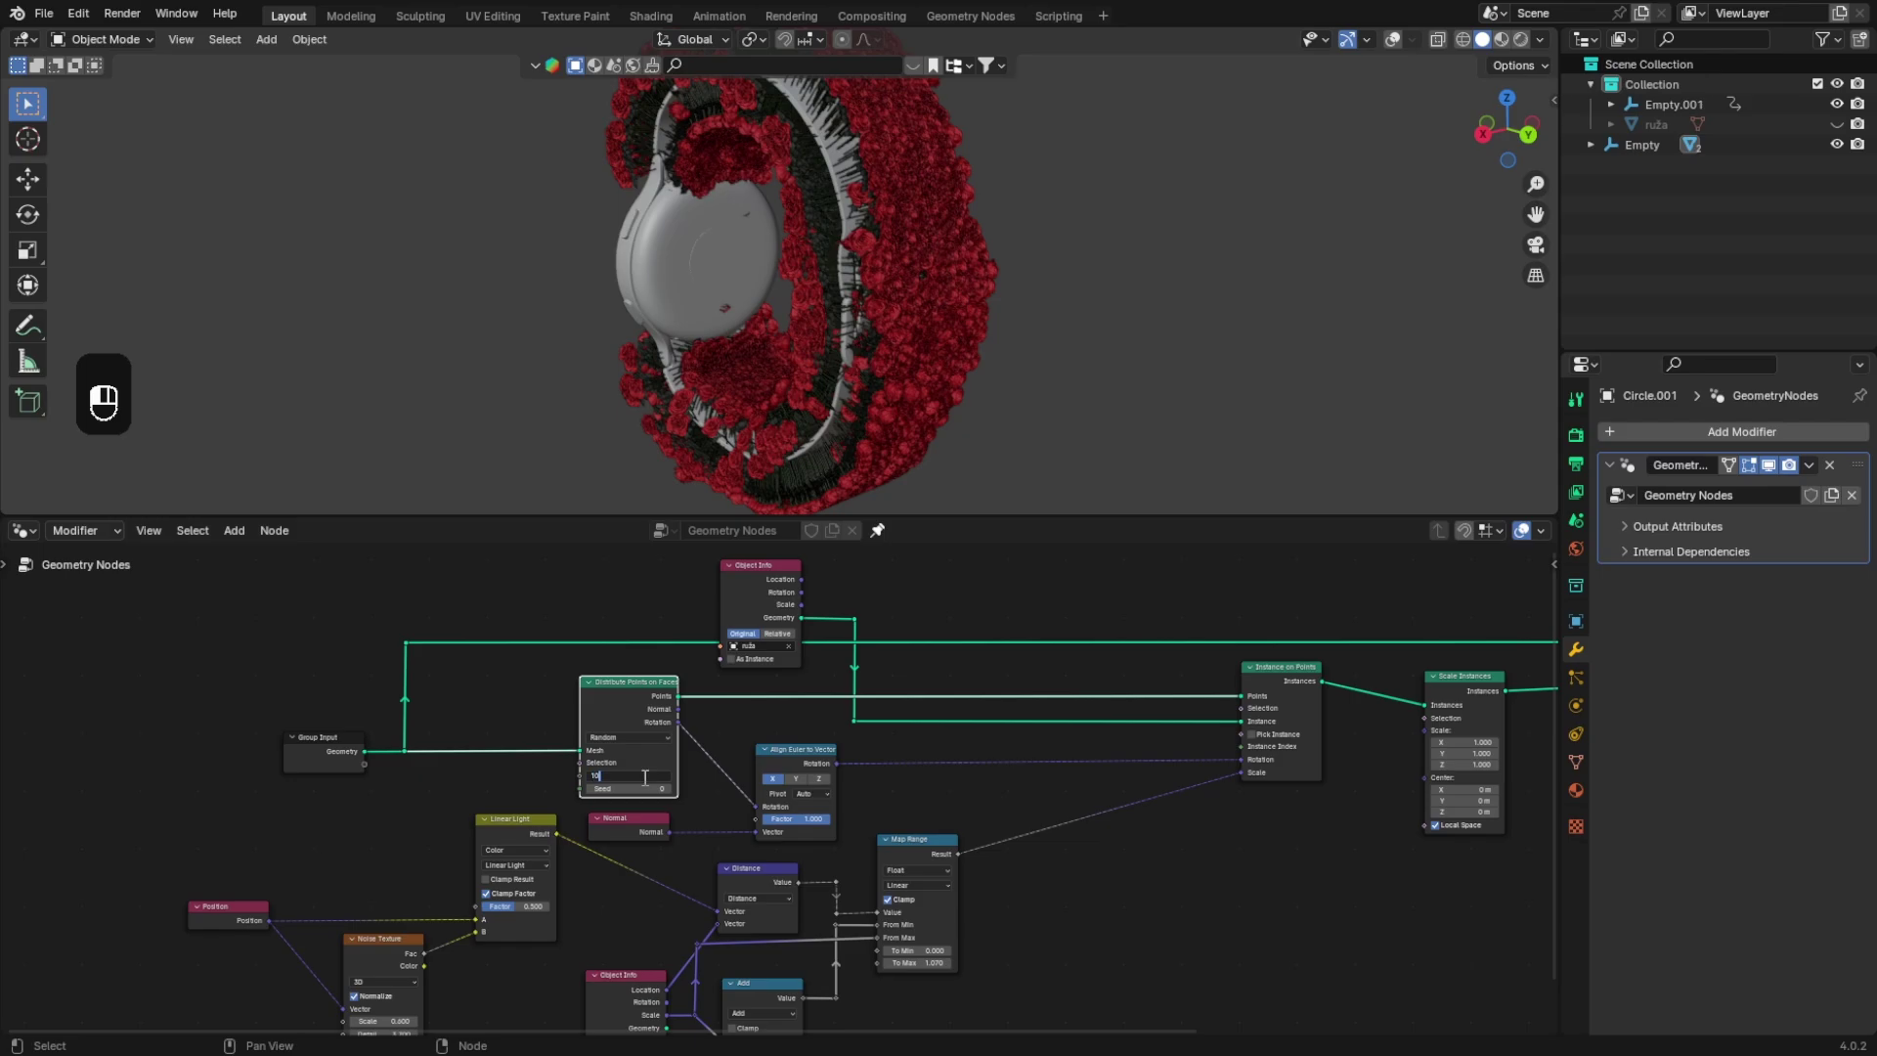
{"action": "type", "text": "0"}
{"action": "key", "text": "Return"}
Step: Save the project file Flowers Tut.blend
{"action": "middle_click_drag", "start_coordinate": [971, 863], "coordinate": [905, 895]}
{"action": "left_click_drag", "start_coordinate": [826, 630], "coordinate": [830, 610]}
{"action": "left_click", "coordinate": [764, 795]}
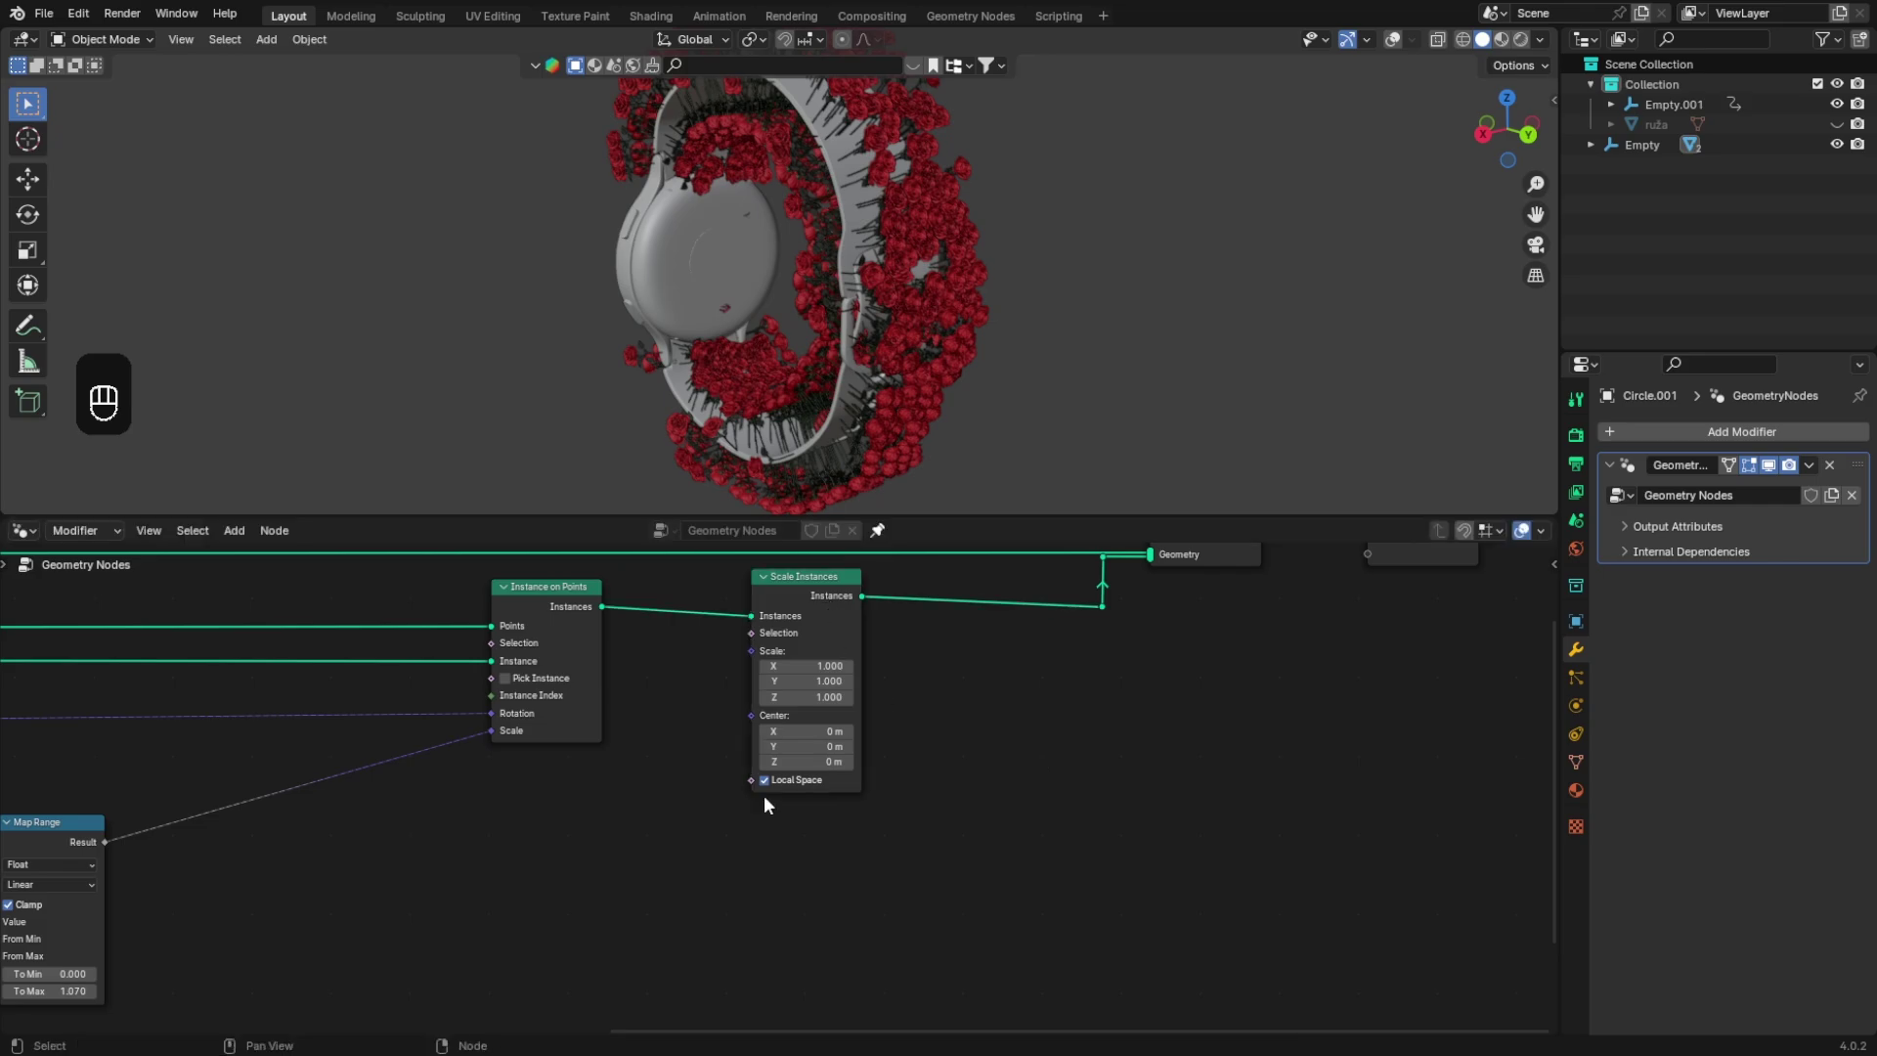
{"action": "key", "text": "ctrl+s"}
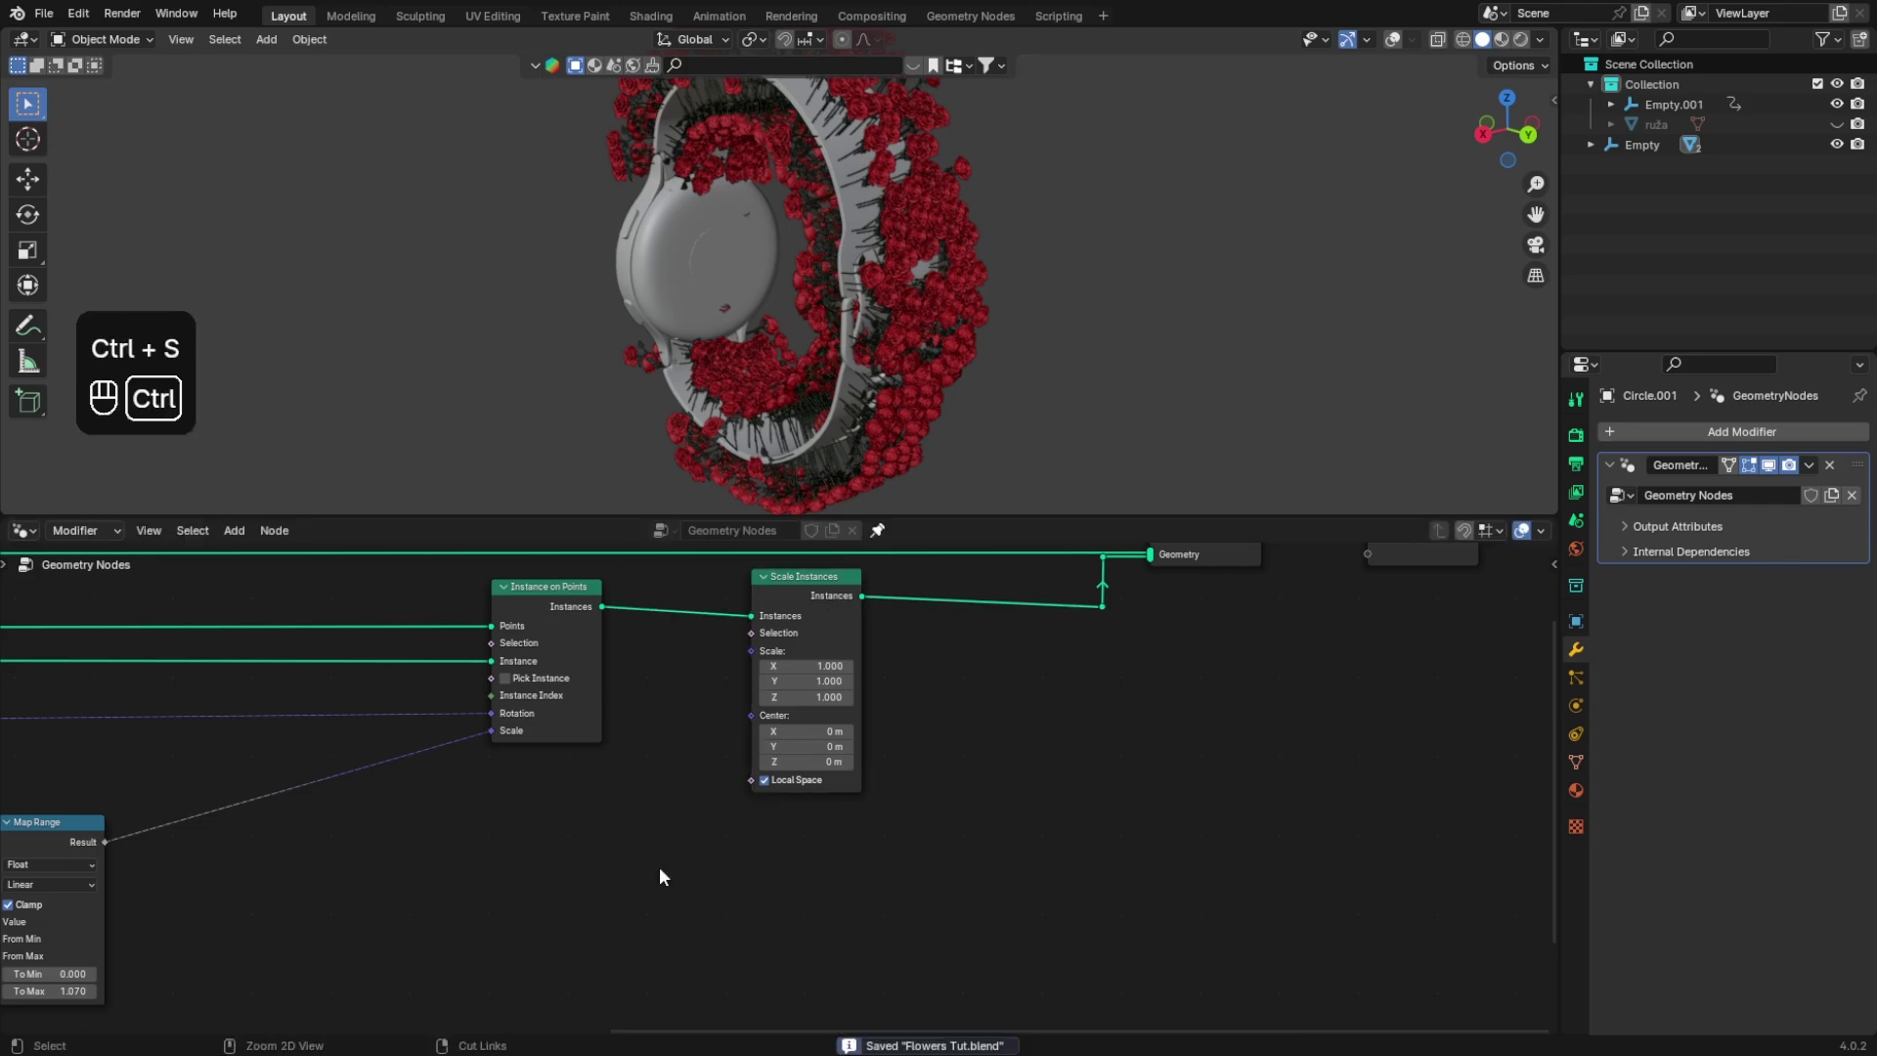
Step: Add a Random Value node below Instance on Points and connect its Value to the Scale of Scale Instances
{"action": "middle_click_drag", "start_coordinate": [659, 866], "coordinate": [829, 862]}
{"action": "key", "text": "shift+a"}
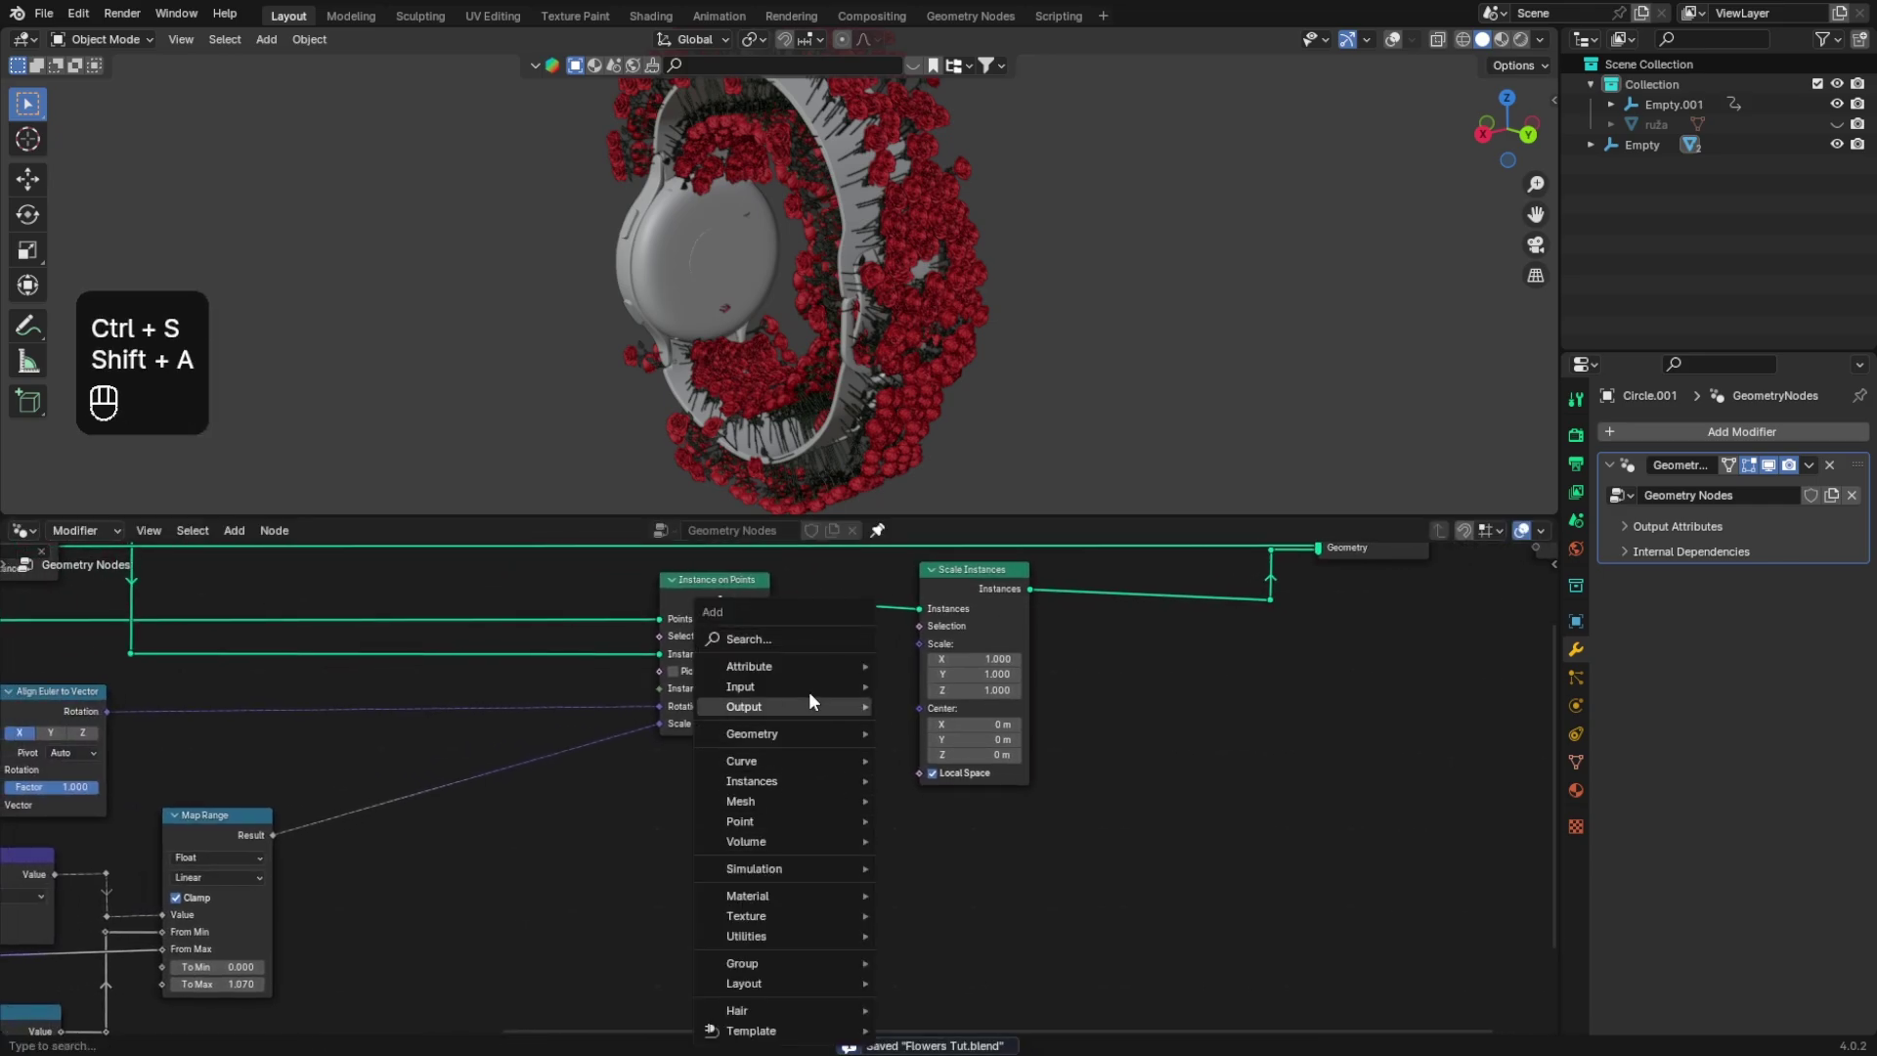
{"action": "left_click", "coordinate": [811, 637]}
{"action": "type", "text": "random"}
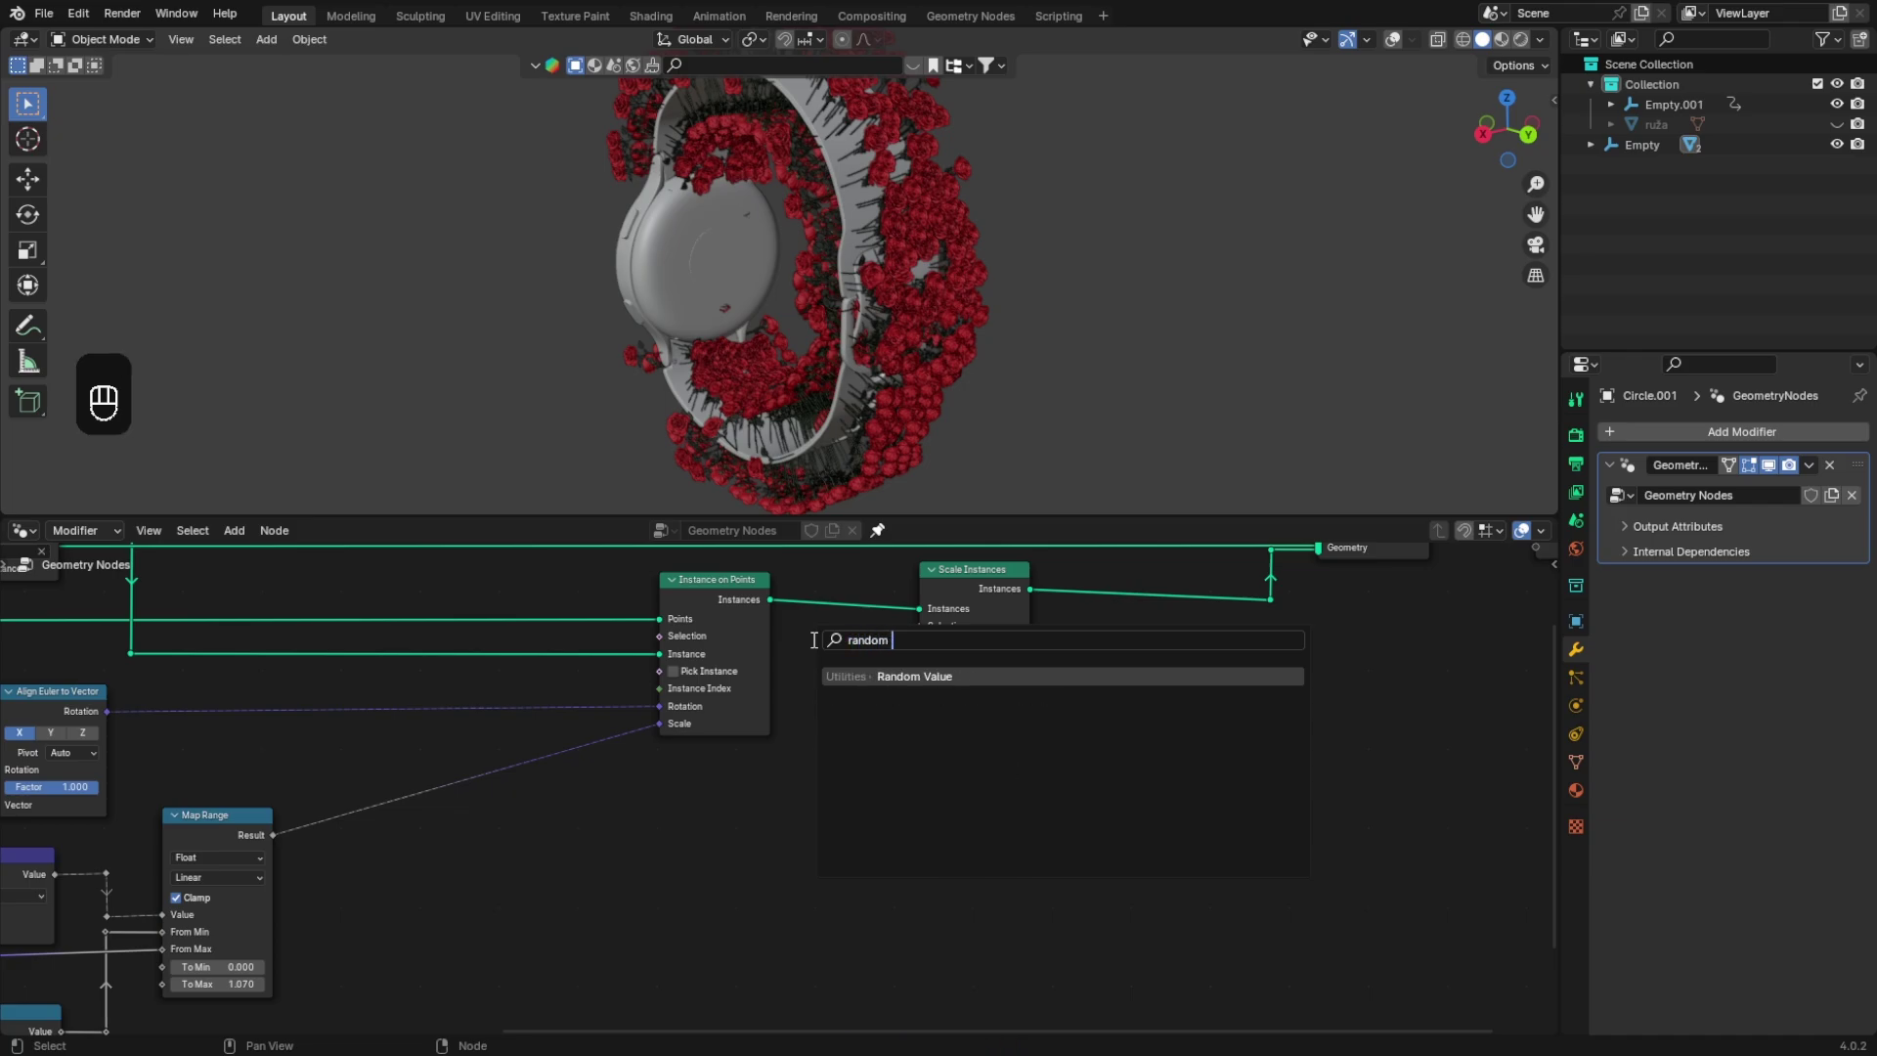
{"action": "key", "text": "Return"}
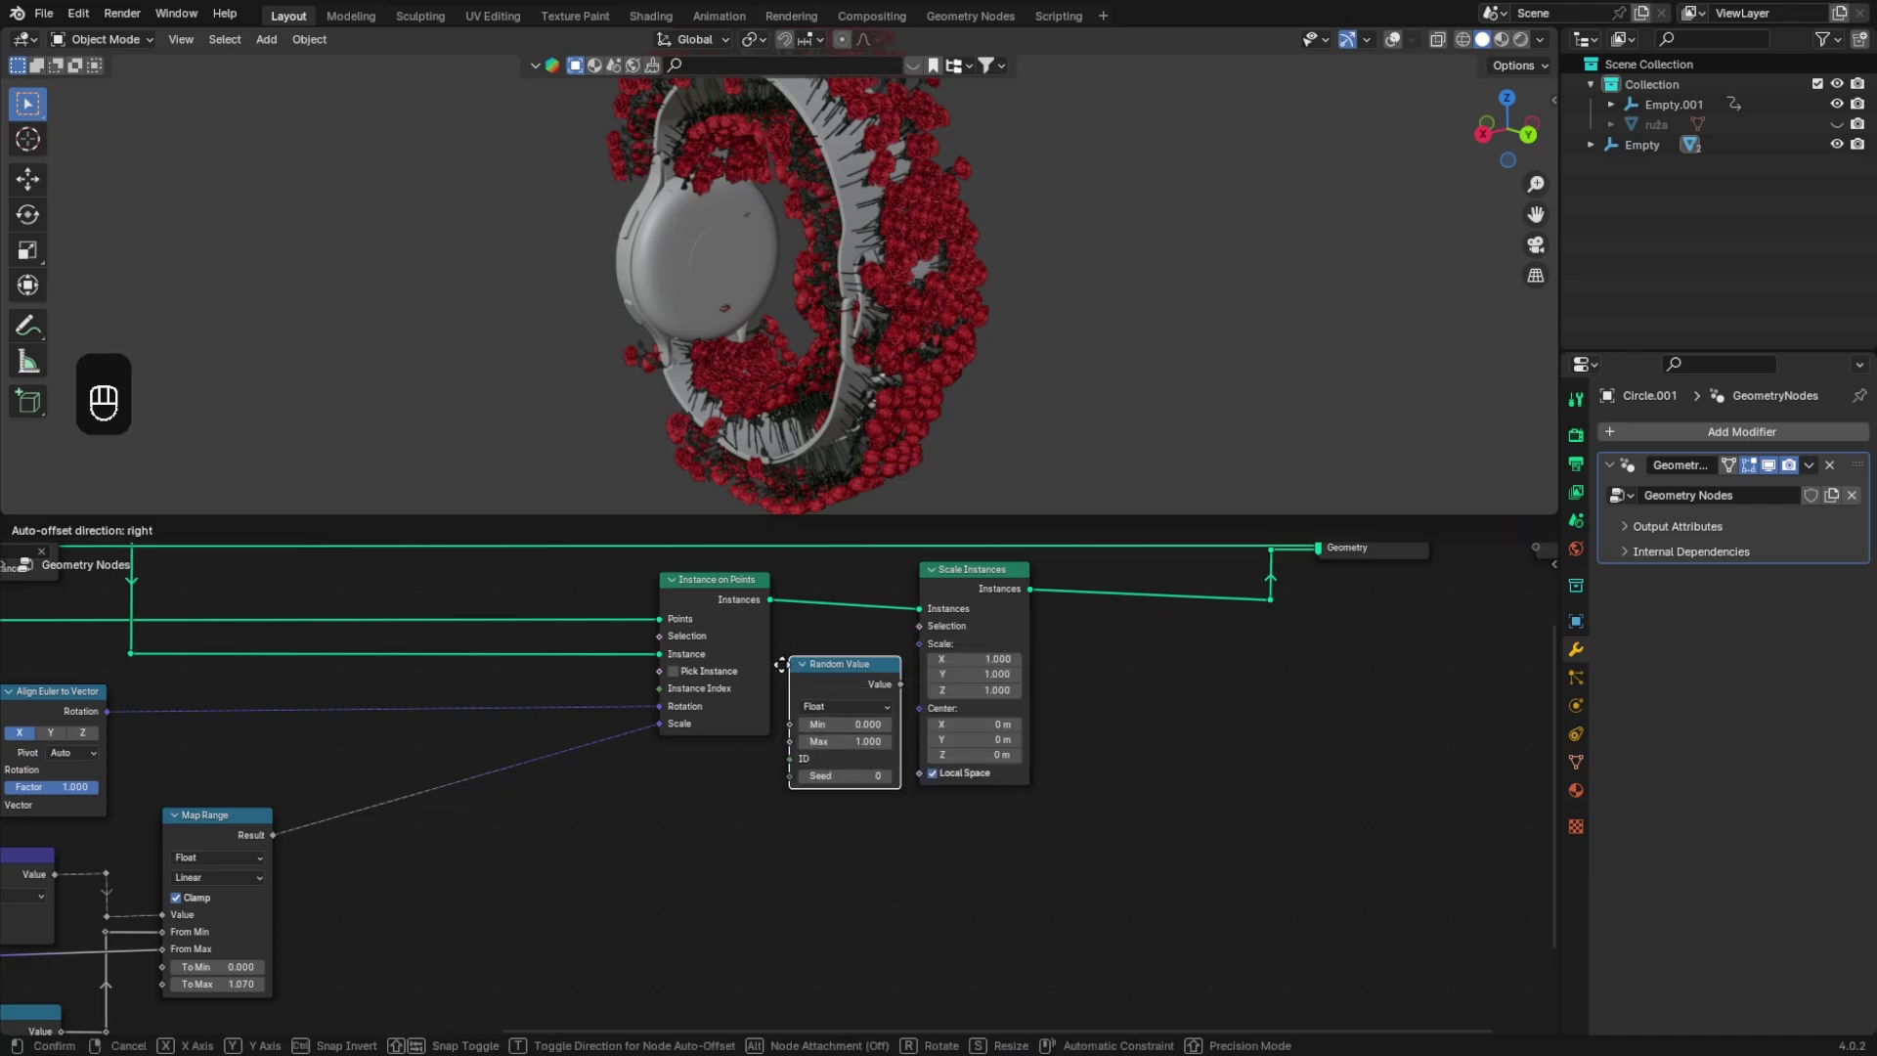
{"action": "left_click", "coordinate": [771, 781]}
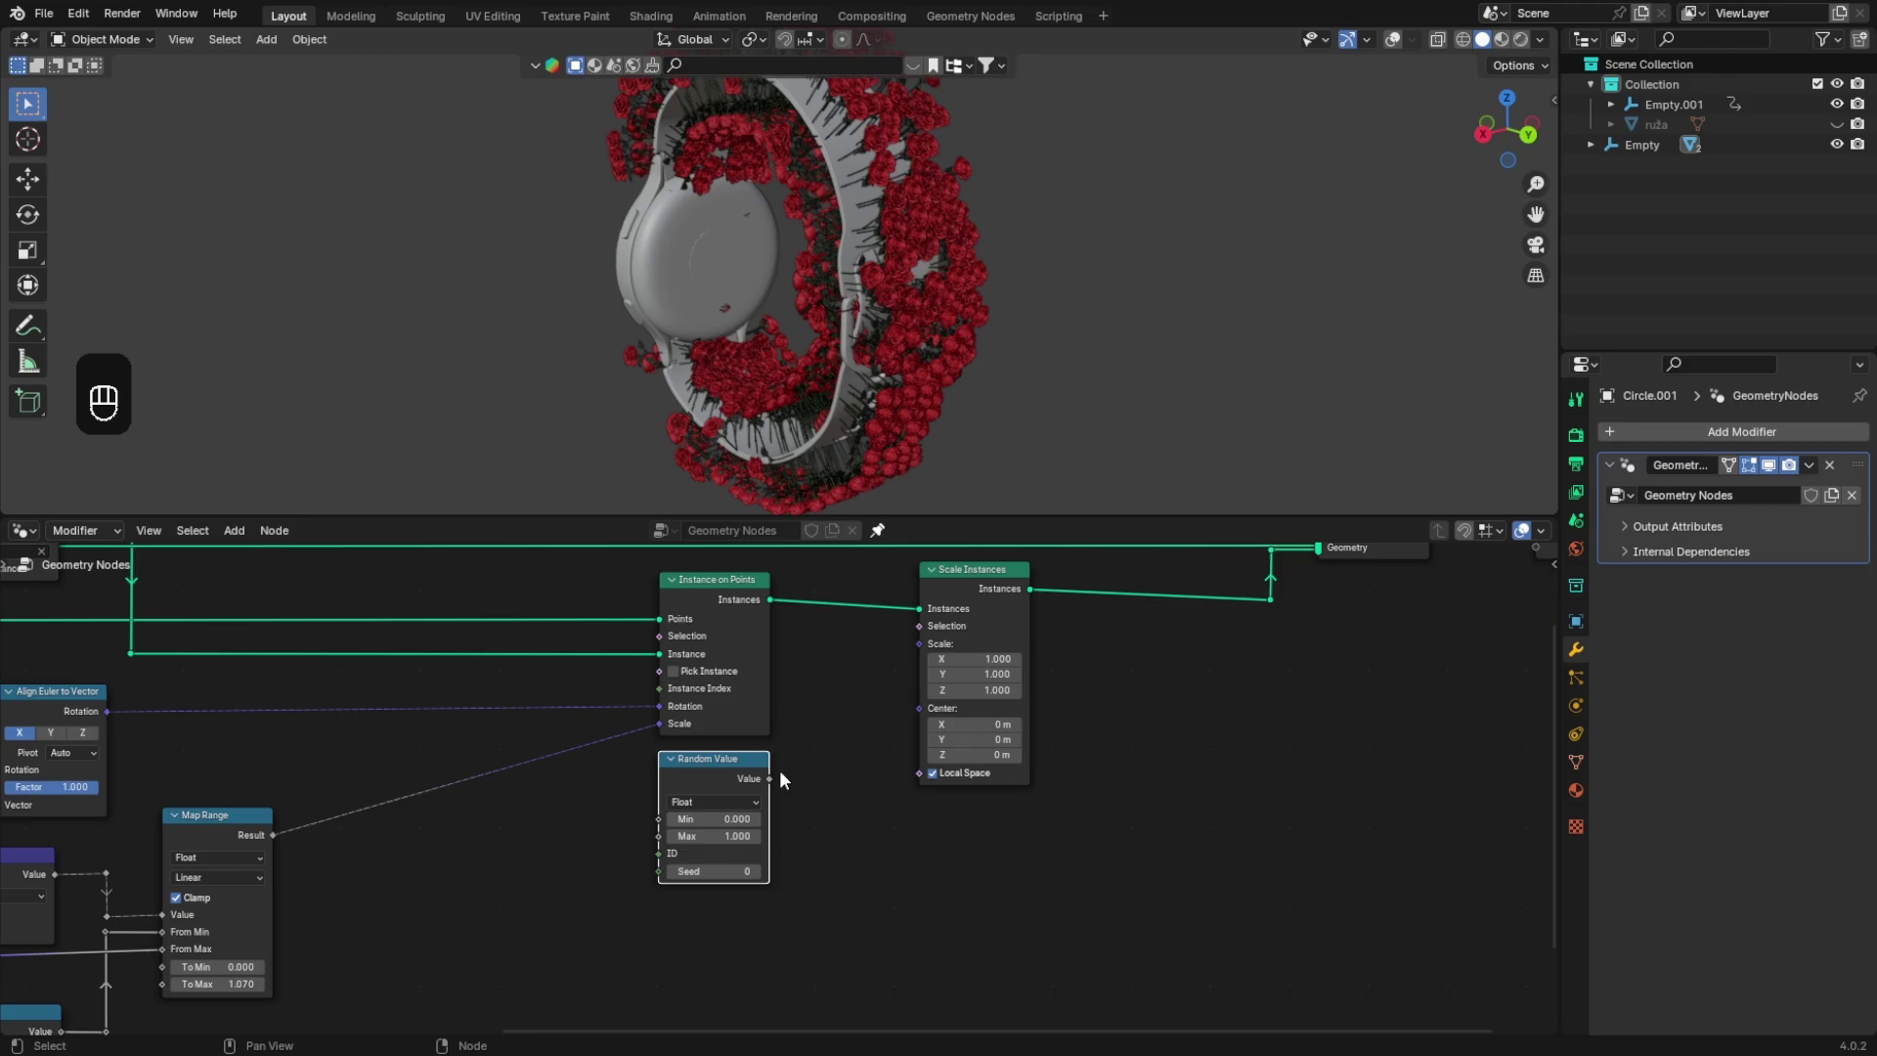
{"action": "left_click_drag", "start_coordinate": [769, 779], "coordinate": [921, 647]}
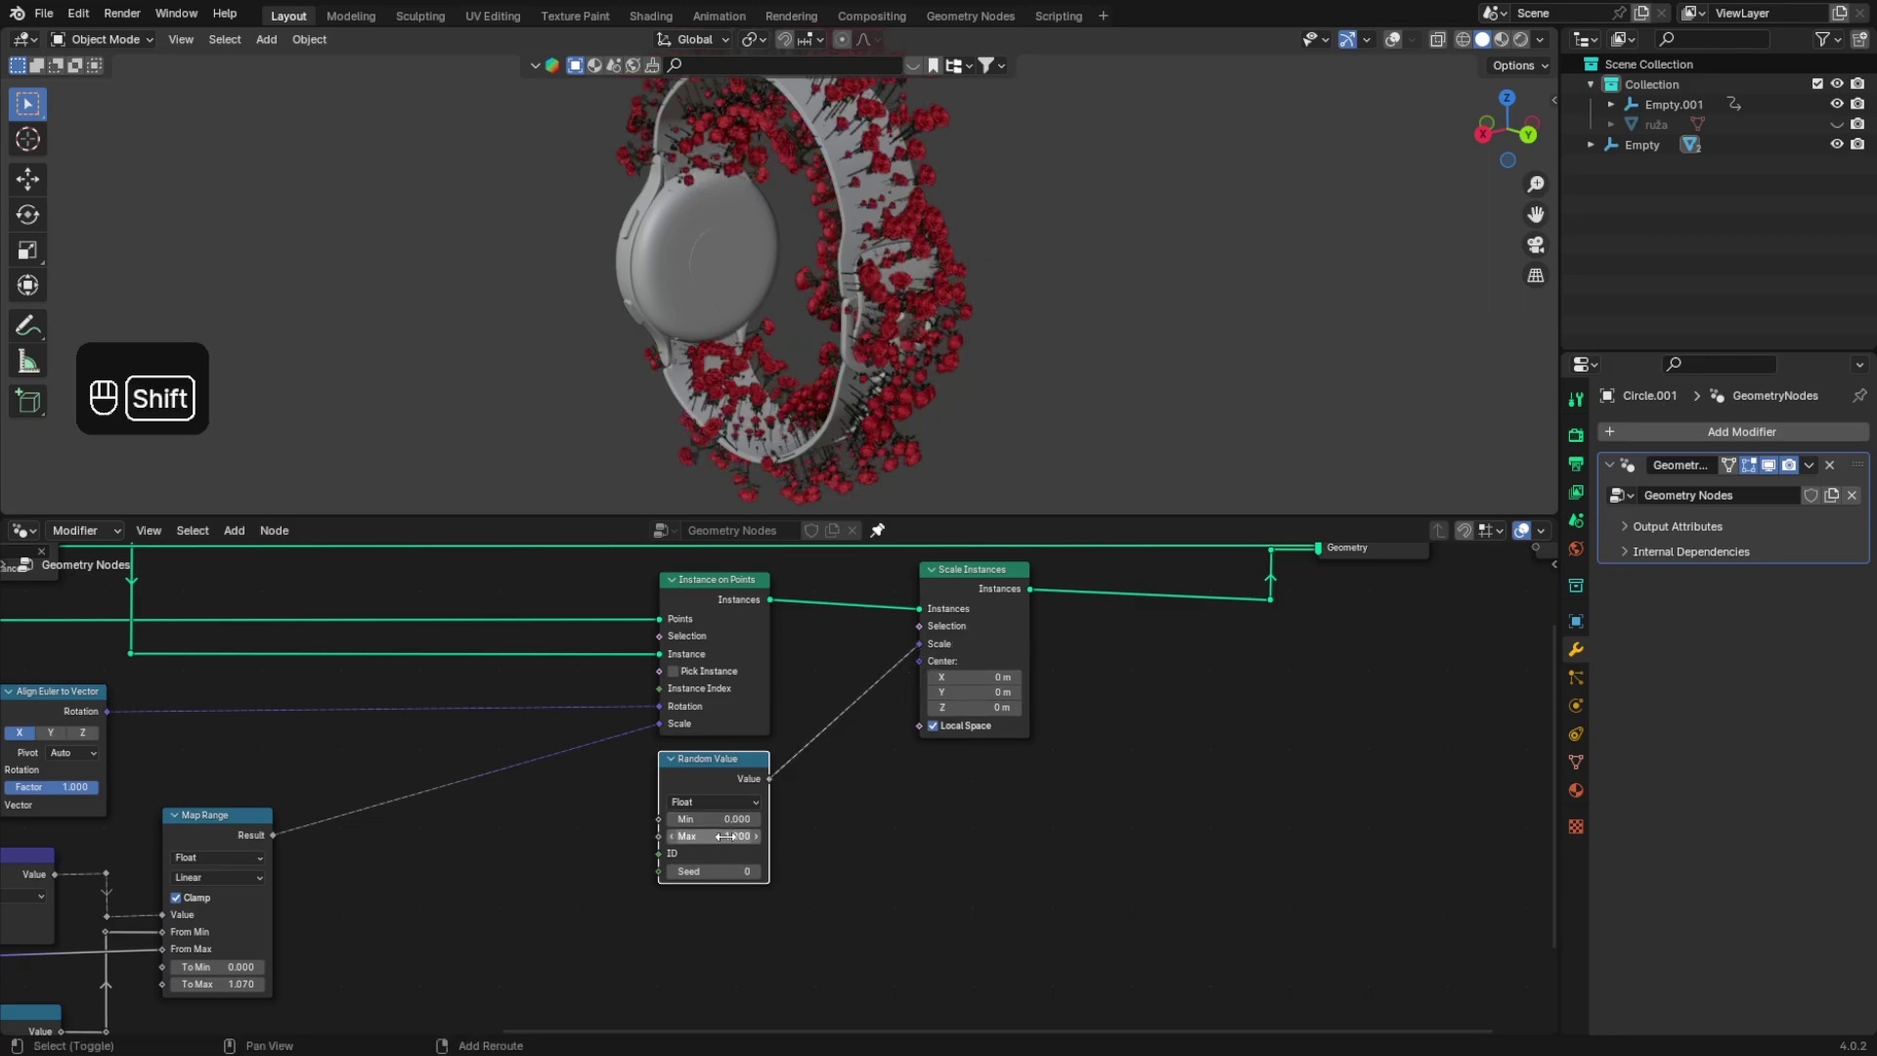
Step: Try a different Max on the Random Value node and undo the change
{"action": "mouse_move", "coordinate": [728, 836]}
{"action": "left_mouse_down", "text": "shift"}
{"action": "mouse_move", "coordinate": [748, 836]}
{"action": "mouse_move", "coordinate": [670, 836]}
{"action": "mouse_move", "coordinate": [724, 835]}
{"action": "left_mouse_up", "text": "shift"}
{"action": "key", "text": "ctrl"}
{"action": "key", "text": "ctrl+z"}
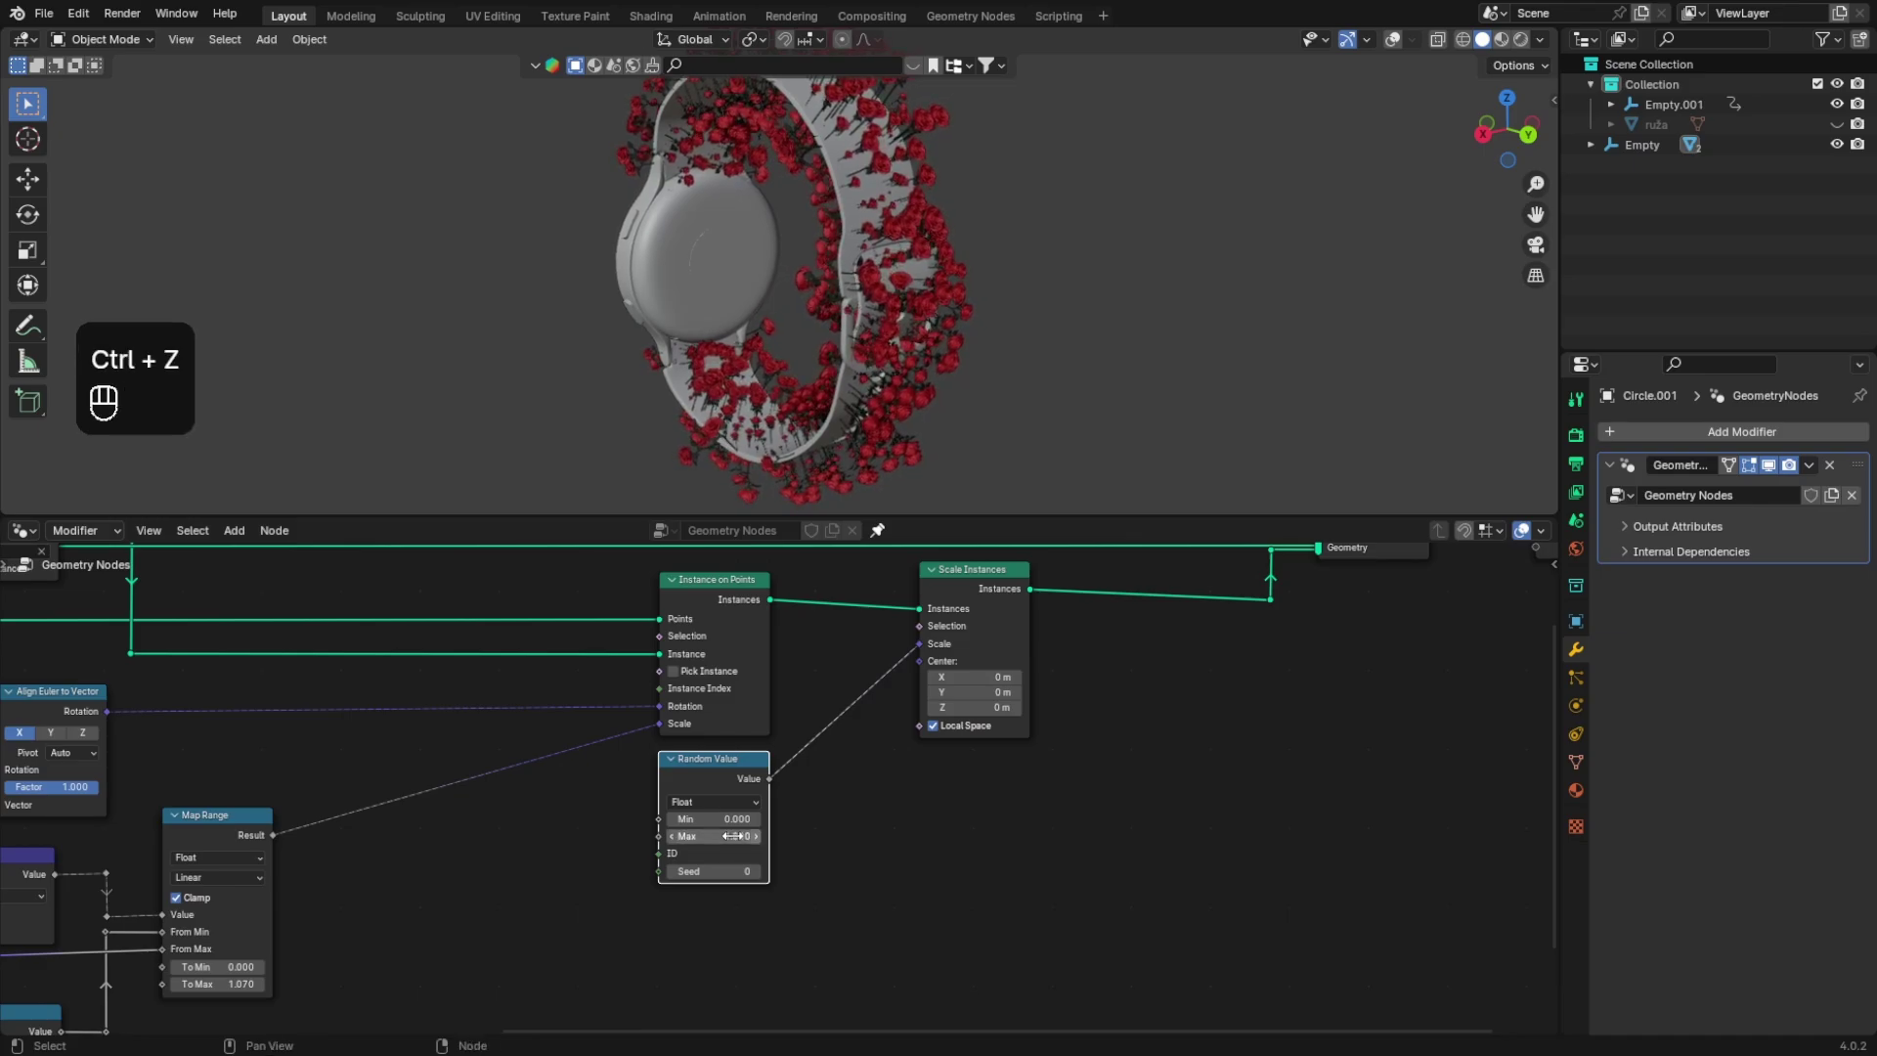
Step: Save the project file and turn on the viewport overlays
{"action": "key", "text": "ctrl+s"}
{"action": "middle_click_drag", "start_coordinate": [837, 430], "coordinate": [968, 455]}
{"action": "left_click", "coordinate": [1393, 39]}
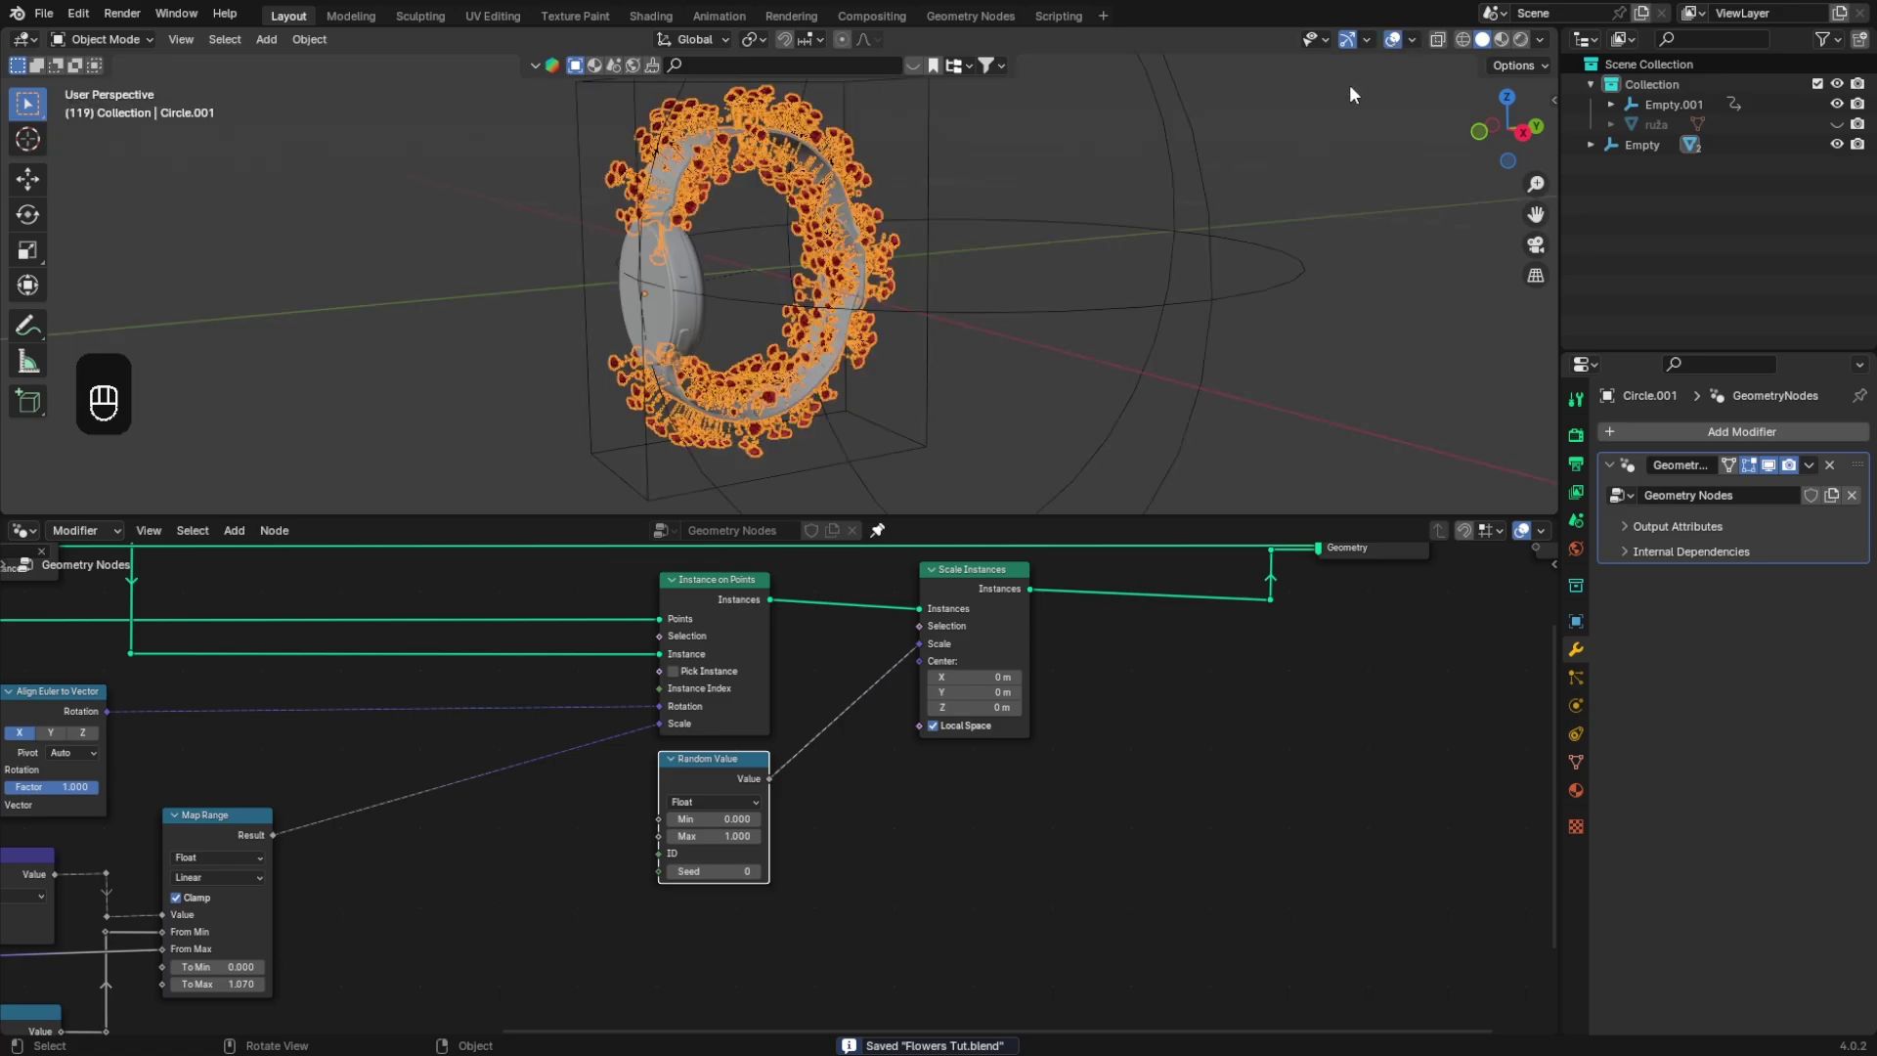
Step: Try scaling down Empty.001 to test how the roses respond, and cancel the scaling
{"action": "left_click", "coordinate": [1034, 319]}
{"action": "middle_click_drag", "start_coordinate": [1069, 326], "coordinate": [1071, 332]}
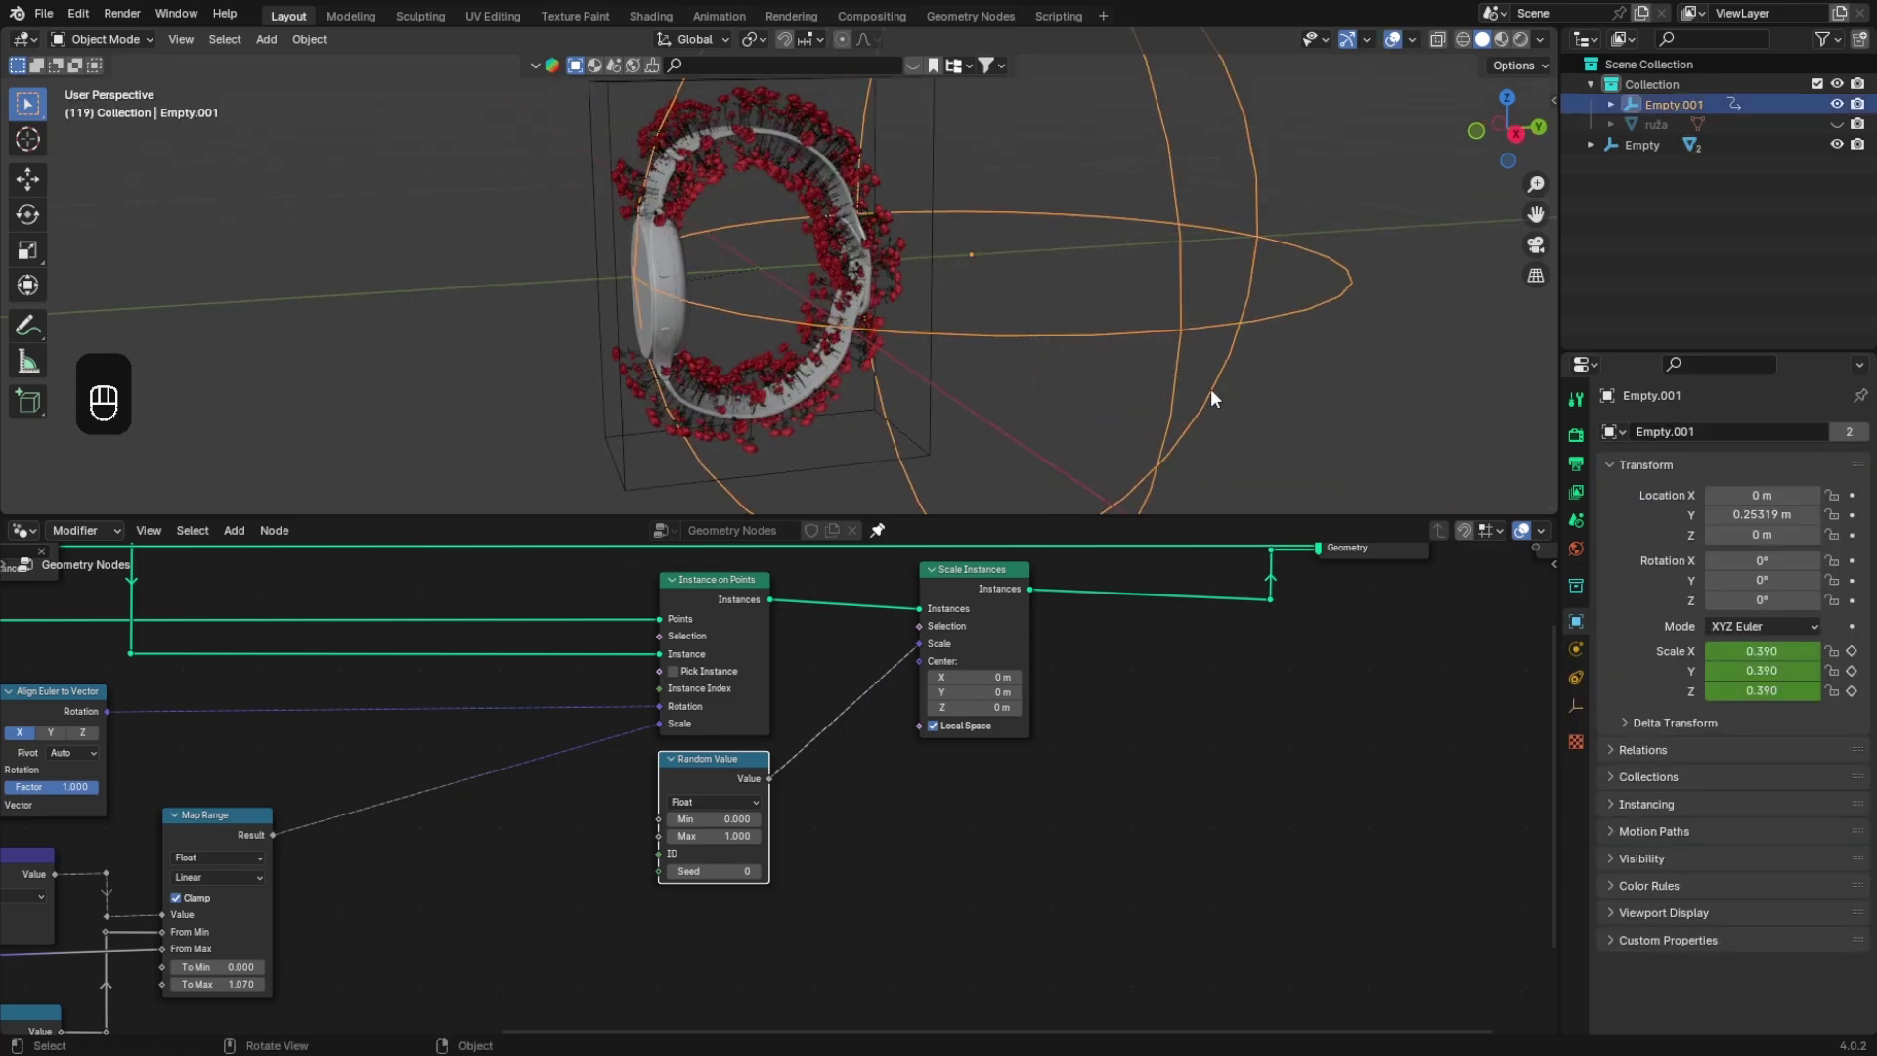
{"action": "key", "text": "s"}
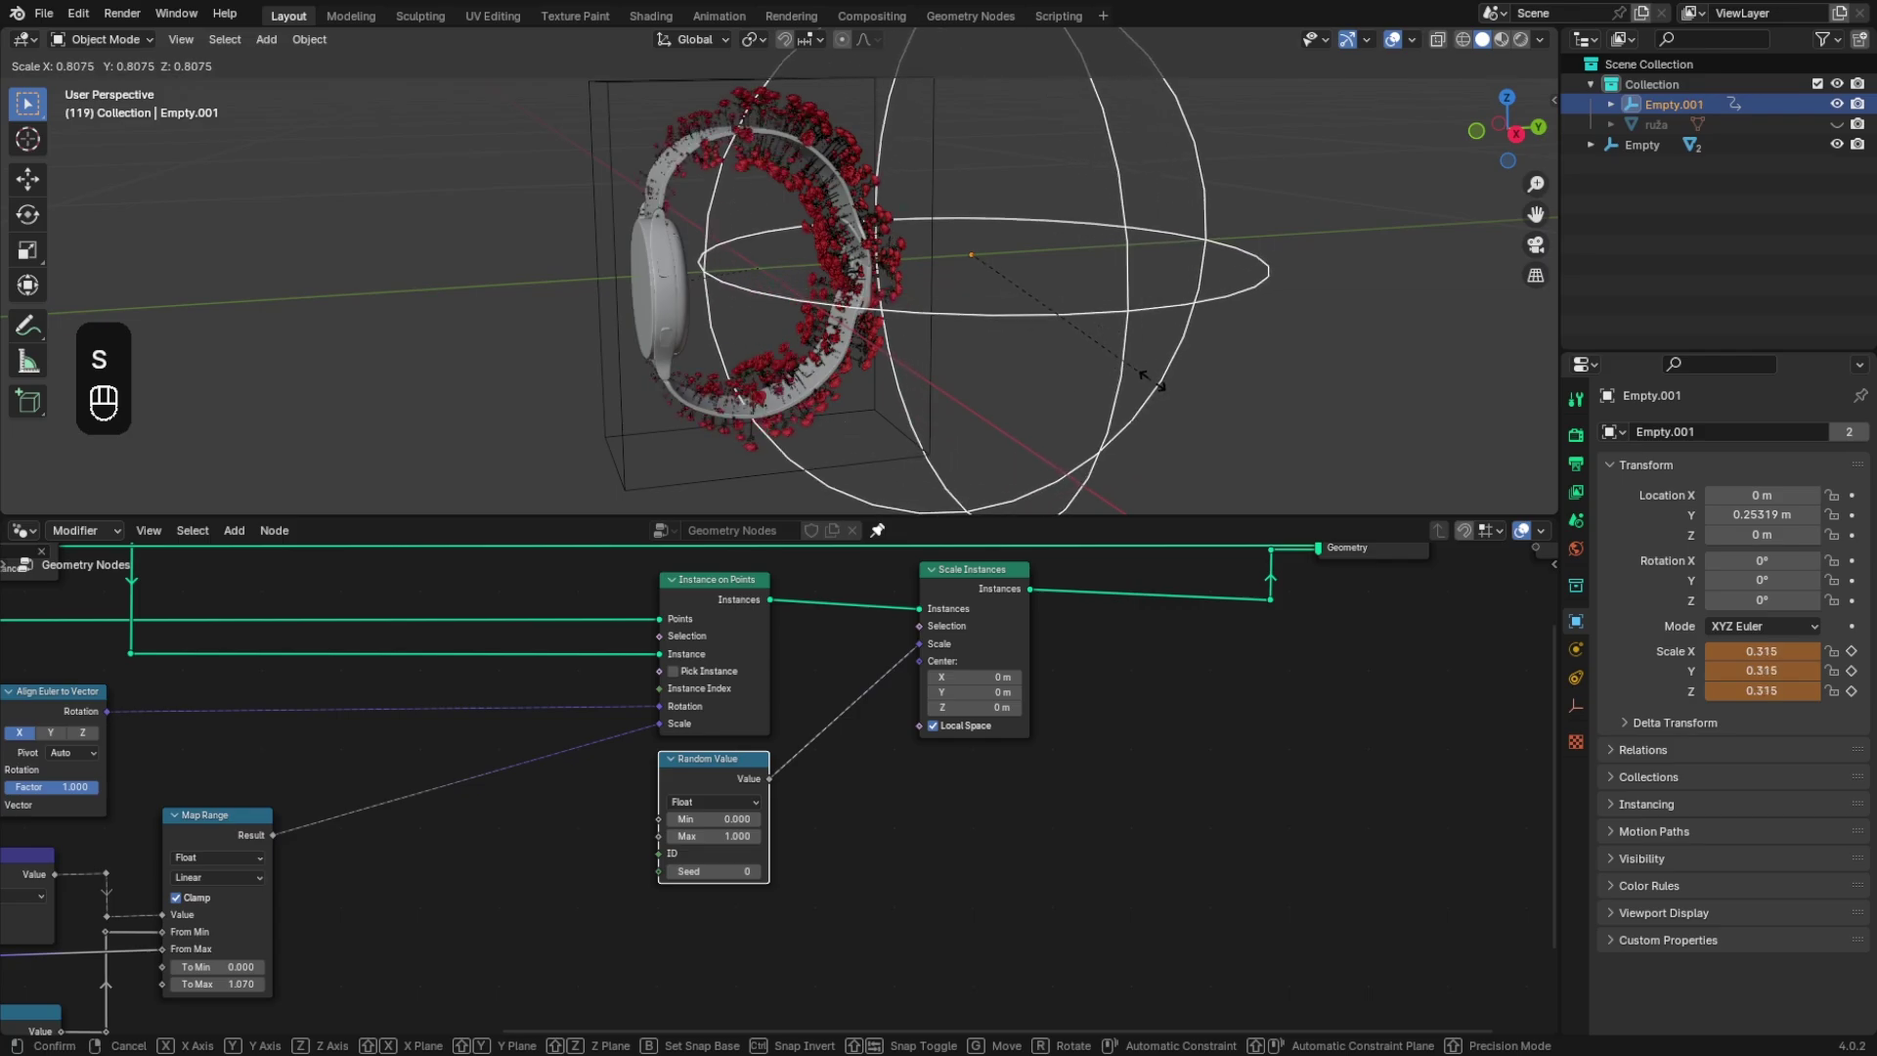
{"action": "right_click", "coordinate": [893, 694]}
Step: Set the Density of the Distribute Points on Faces node to 50
{"action": "middle_click_drag", "start_coordinate": [893, 694], "coordinate": [1085, 709]}
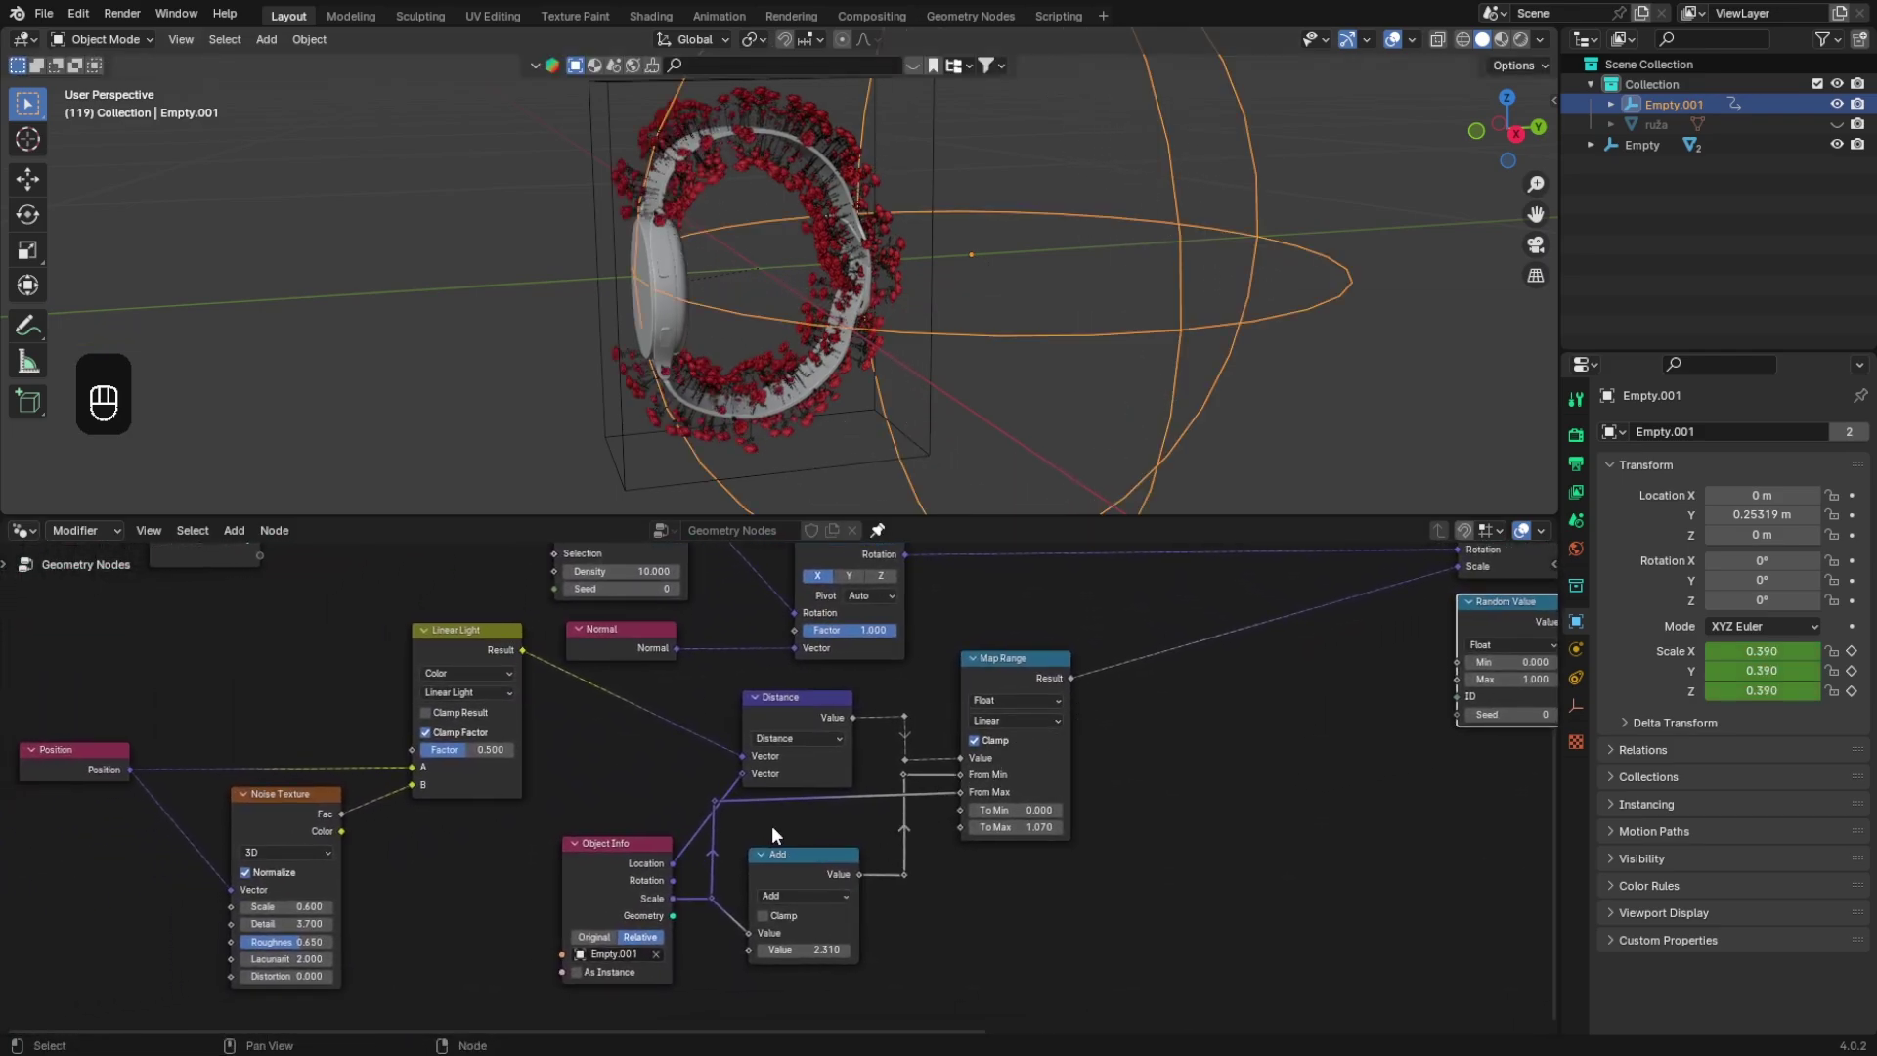
{"action": "scroll", "coordinate": [772, 825], "scroll_direction": "down", "scroll_amount": 1}
{"action": "middle_click_drag", "start_coordinate": [647, 710], "coordinate": [649, 738]}
{"action": "double_click", "coordinate": [675, 647]}
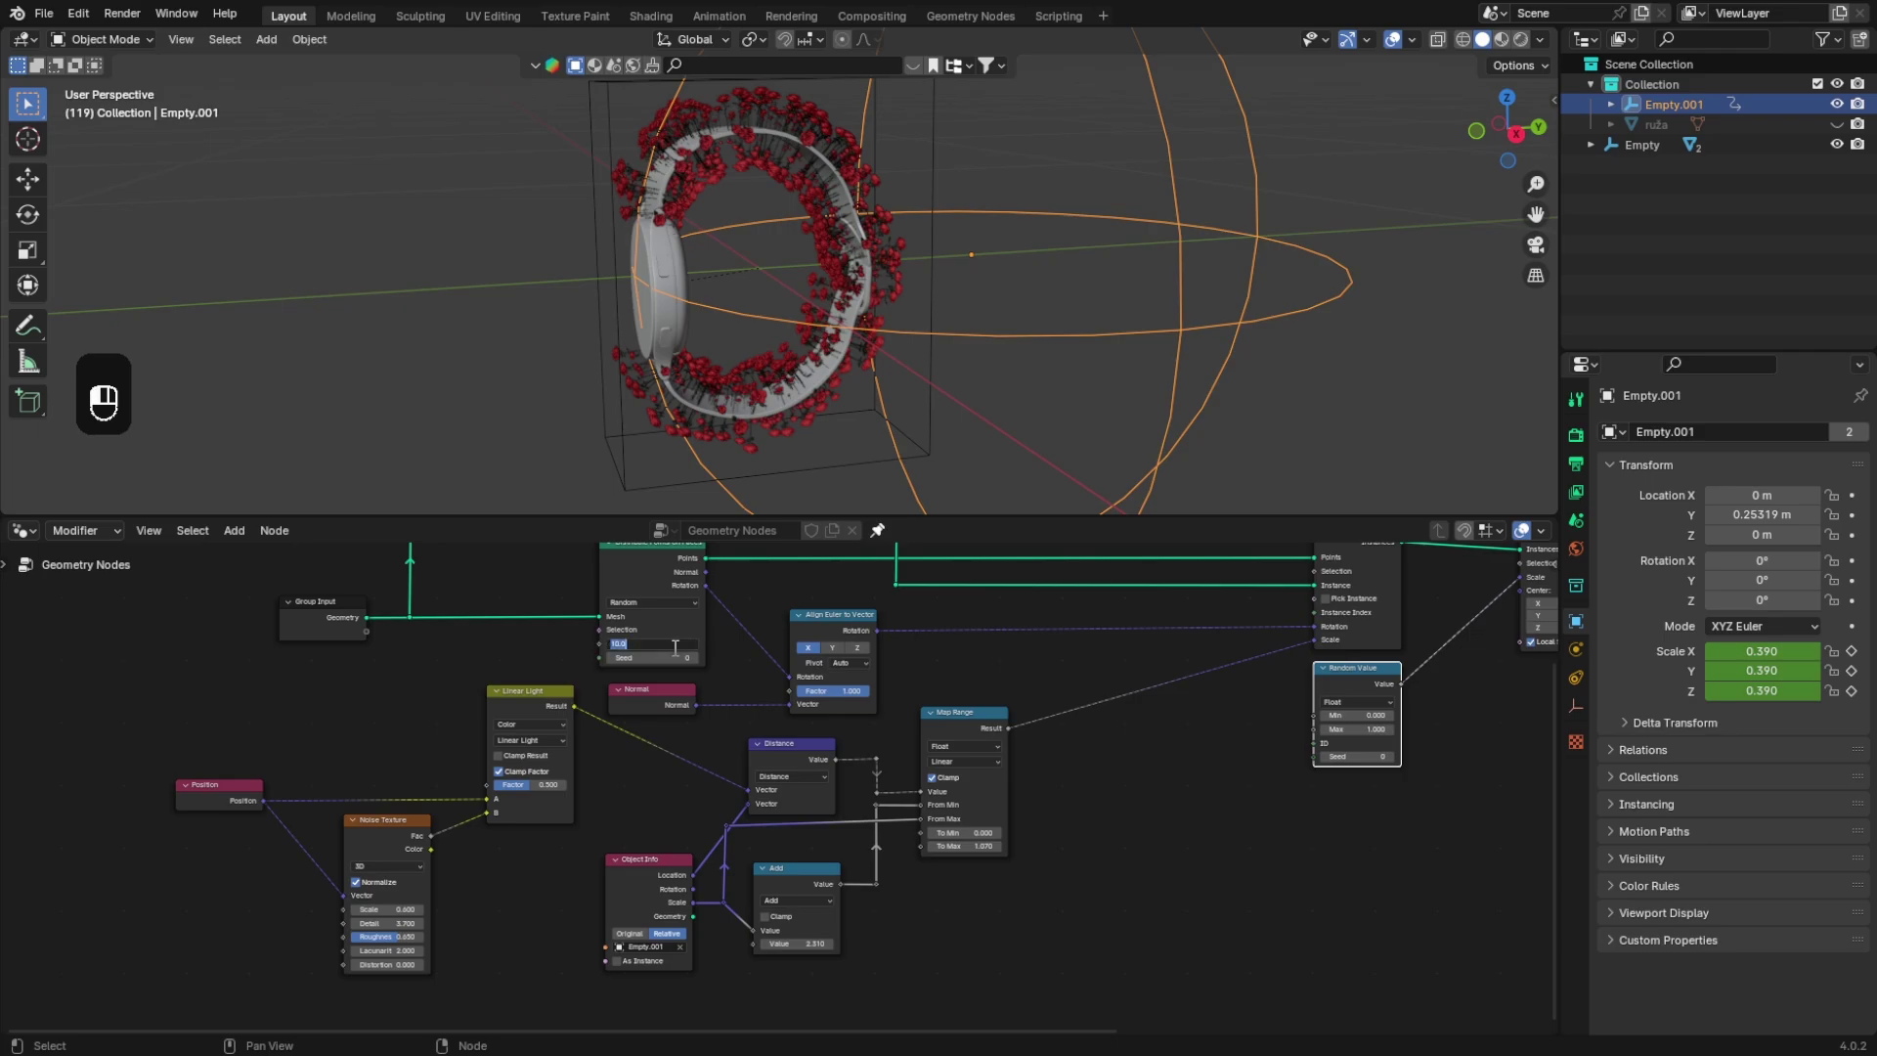
{"action": "type", "text": "50"}
{"action": "key", "text": "Return"}
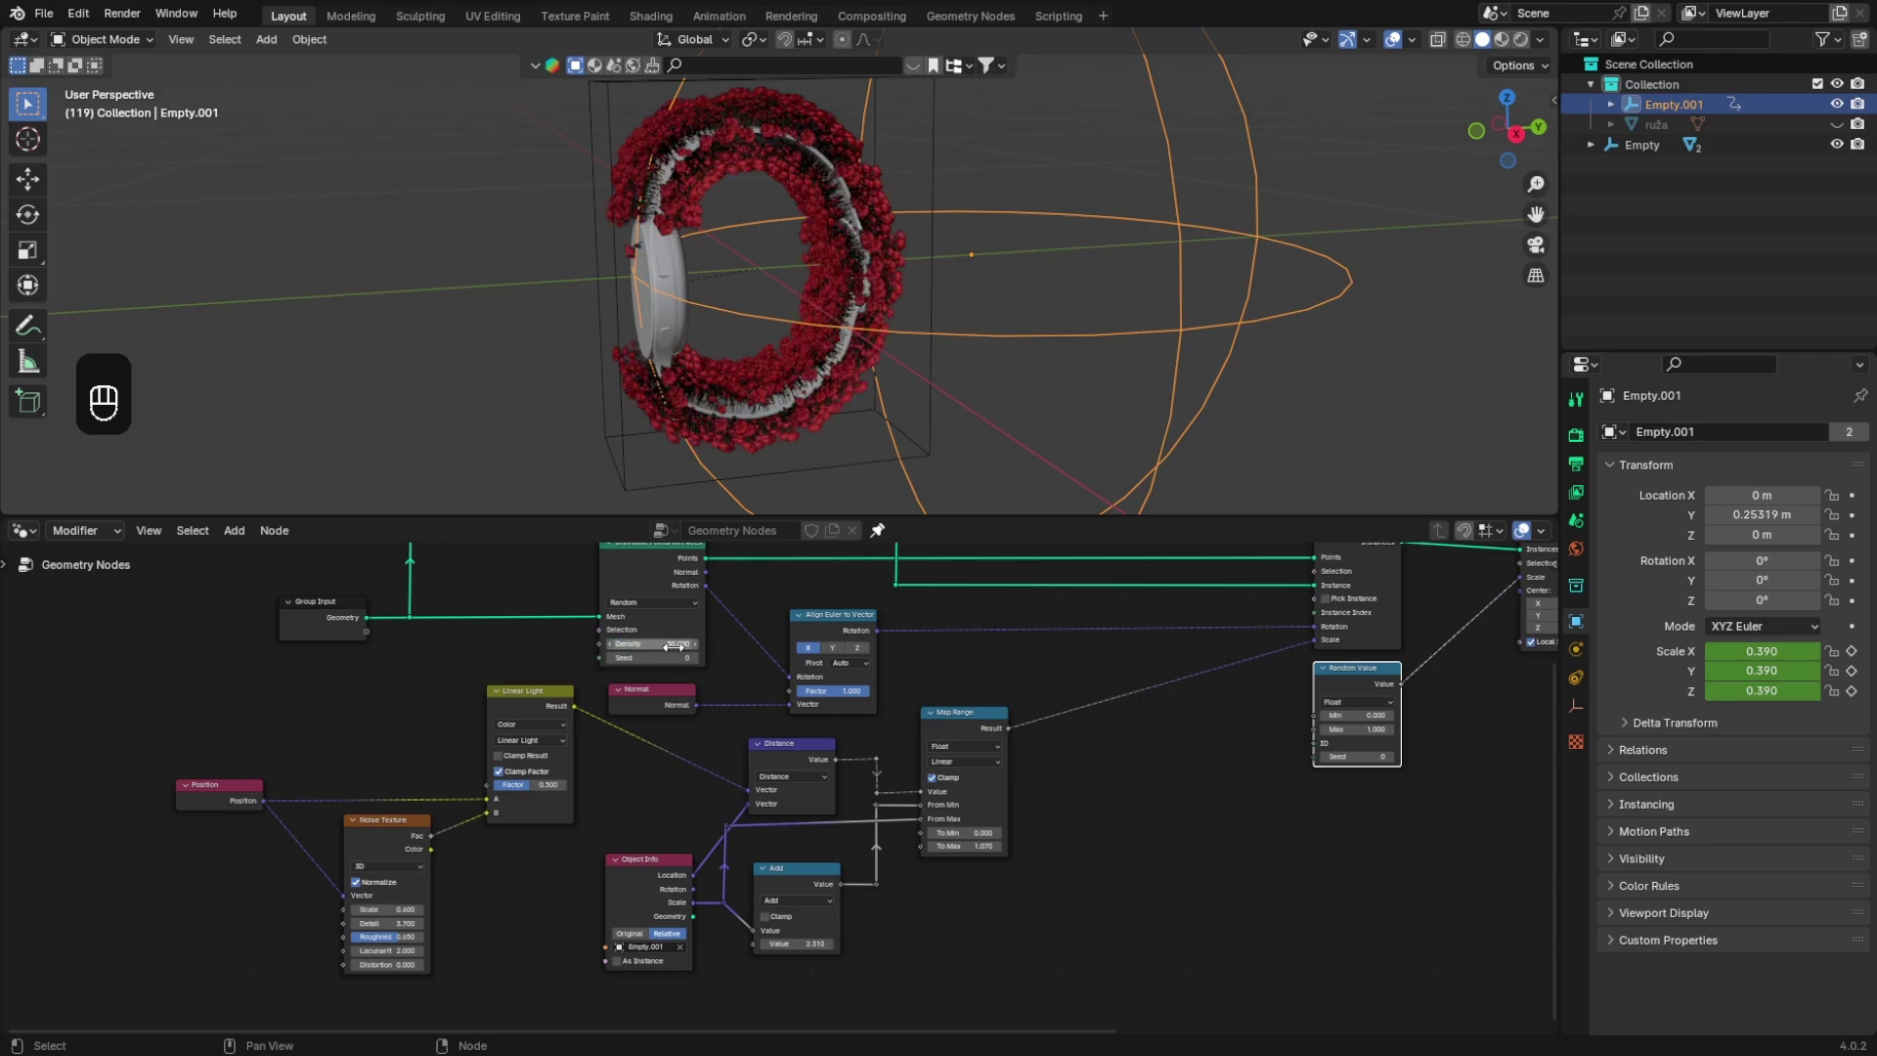
Step: Enlarge the 3D viewport, examine the denser roses up close in rendered shading, and return to solid shading
{"action": "mouse_move", "coordinate": [577, 339]}
{"action": "middle_mouse_down"}
{"action": "mouse_move", "coordinate": [766, 354]}
{"action": "mouse_move", "coordinate": [576, 321]}
{"action": "mouse_move", "coordinate": [595, 330]}
{"action": "middle_mouse_up"}
{"action": "left_click", "coordinate": [1202, 455]}
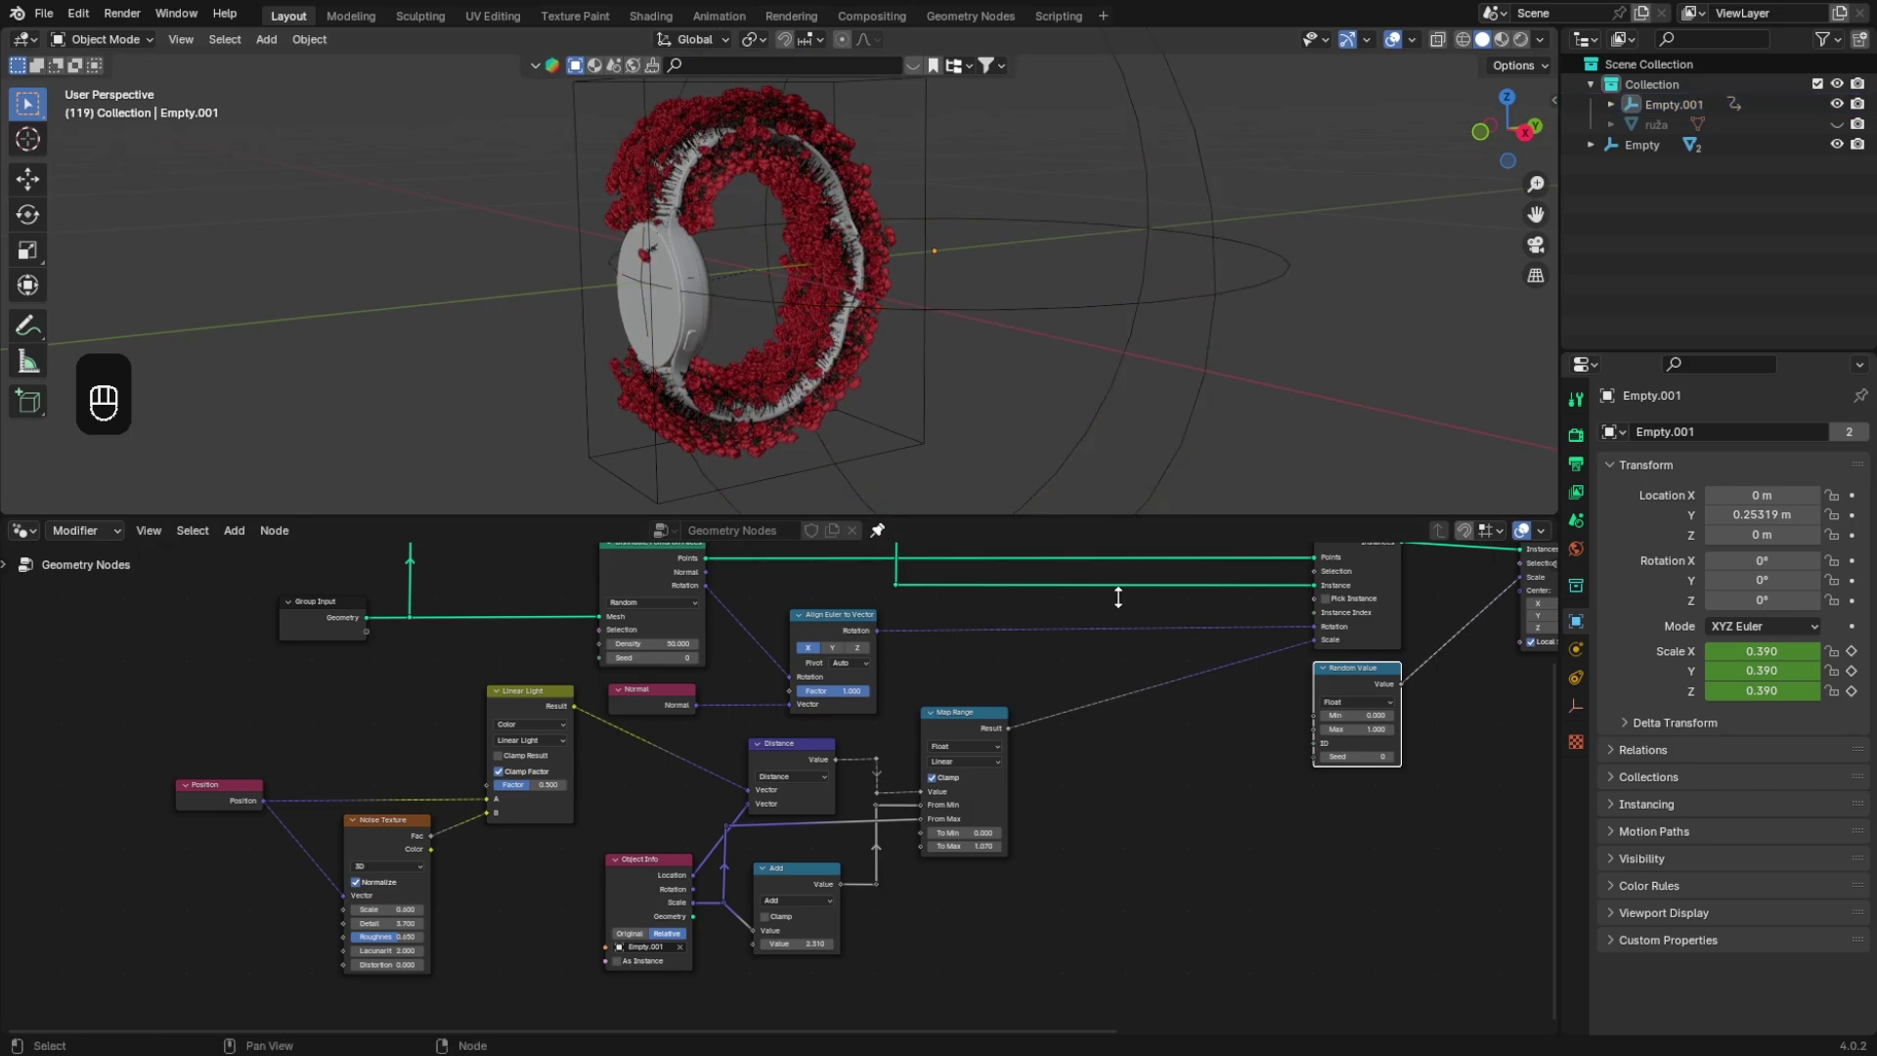
{"action": "left_click_drag", "start_coordinate": [1118, 596], "coordinate": [1063, 623]}
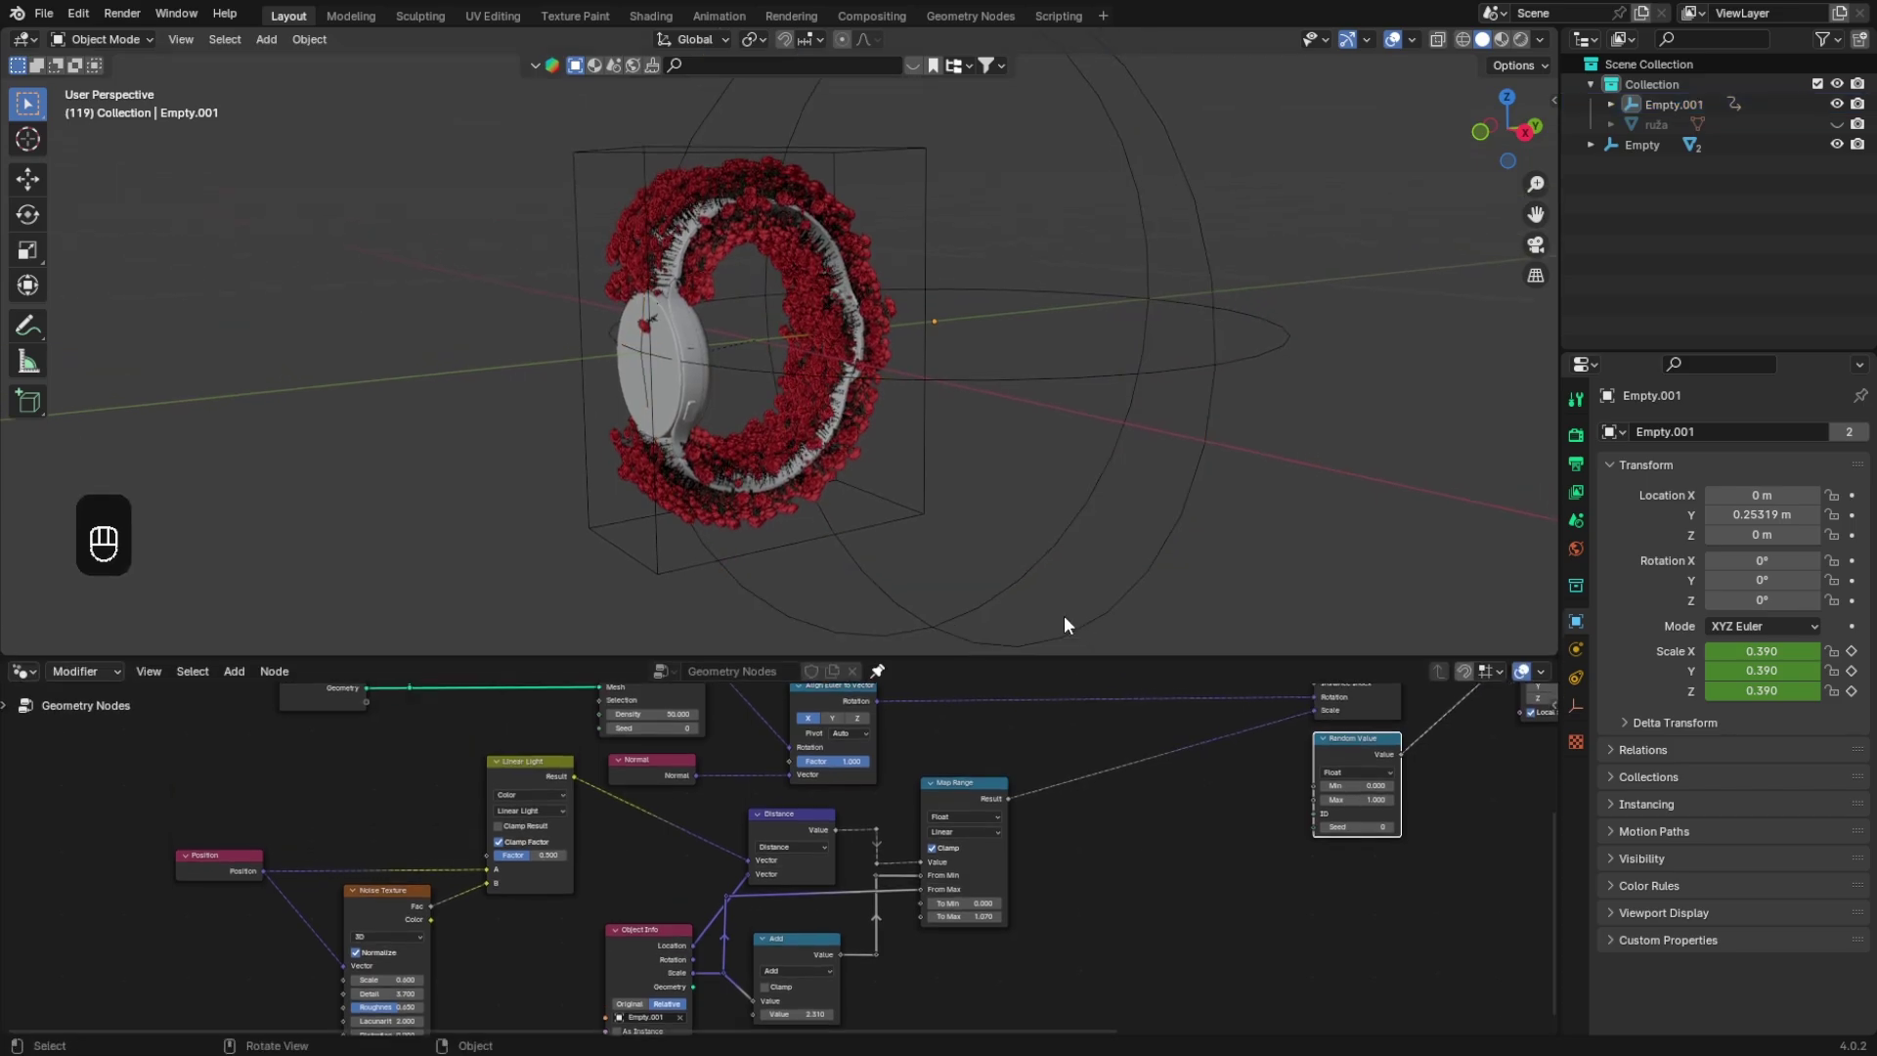
{"action": "left_click", "coordinate": [1520, 39]}
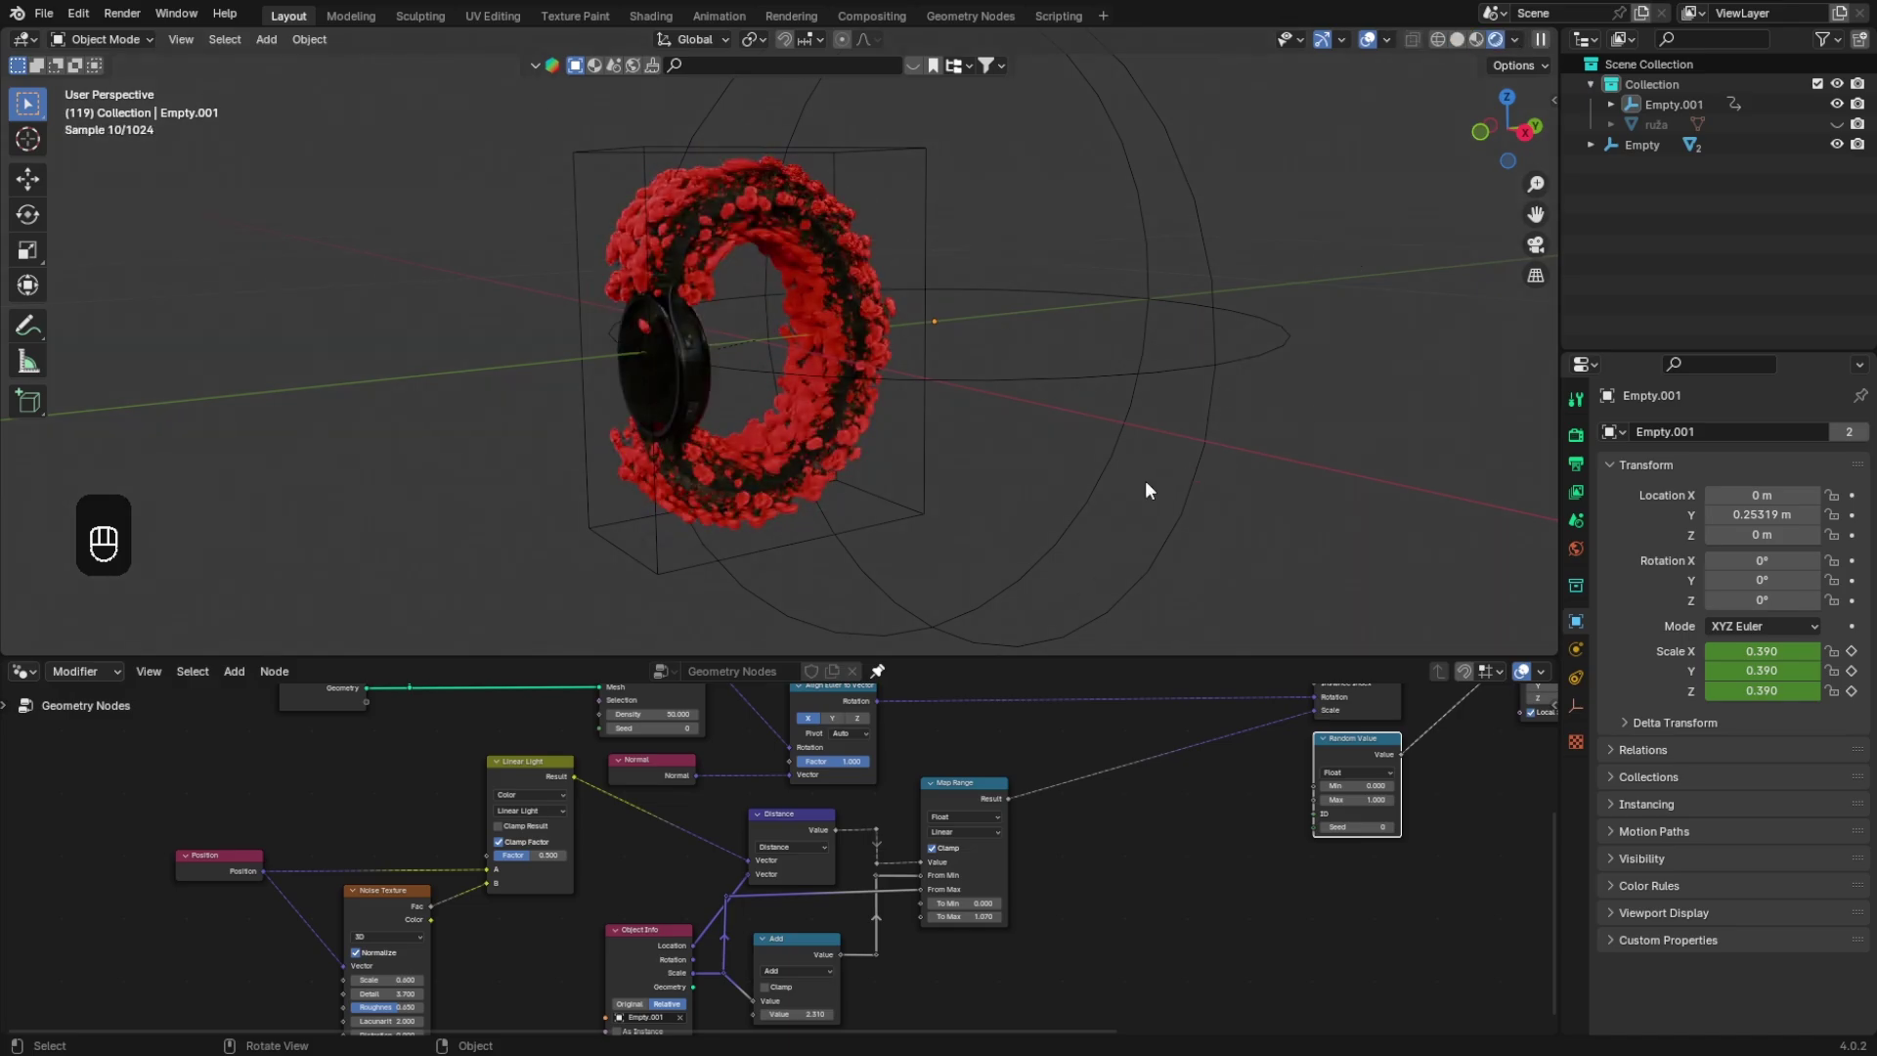
{"action": "scroll", "coordinate": [1145, 479], "scroll_direction": "up", "scroll_amount": 2}
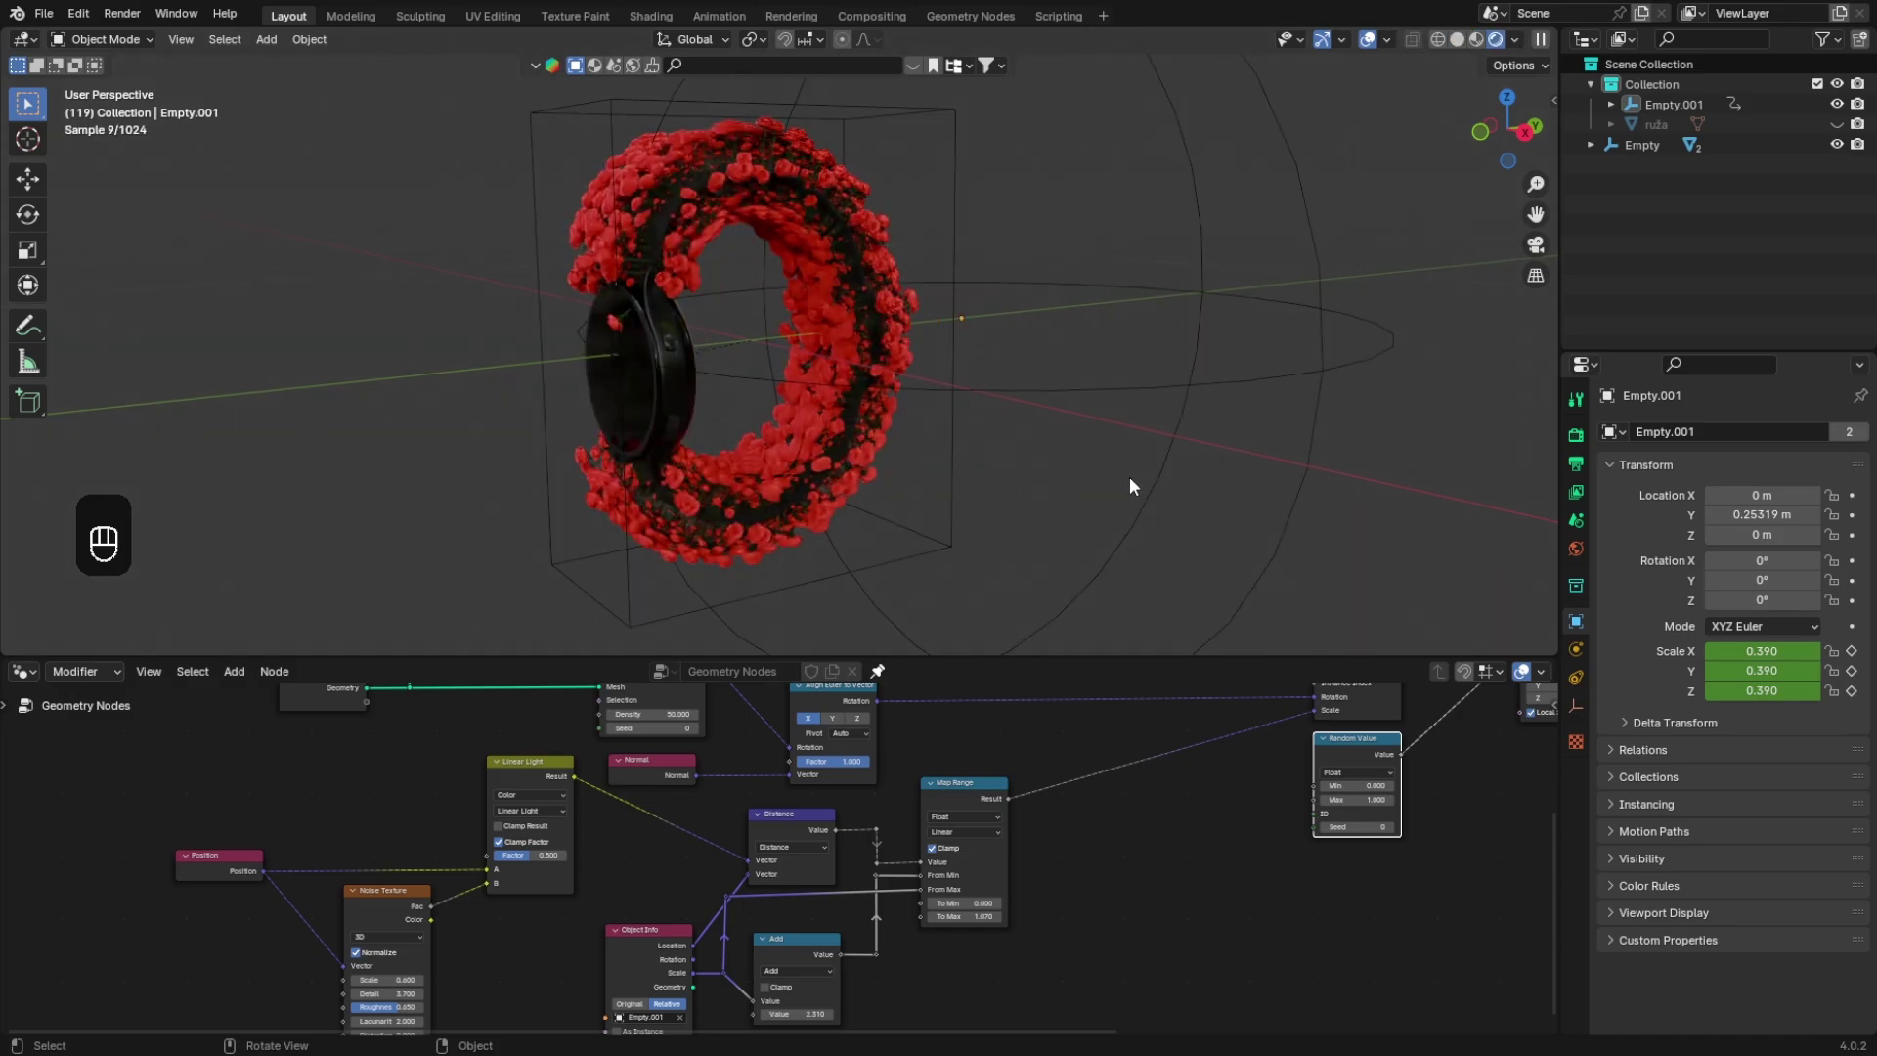
{"action": "scroll", "coordinate": [1126, 476], "scroll_direction": "up", "scroll_amount": 2}
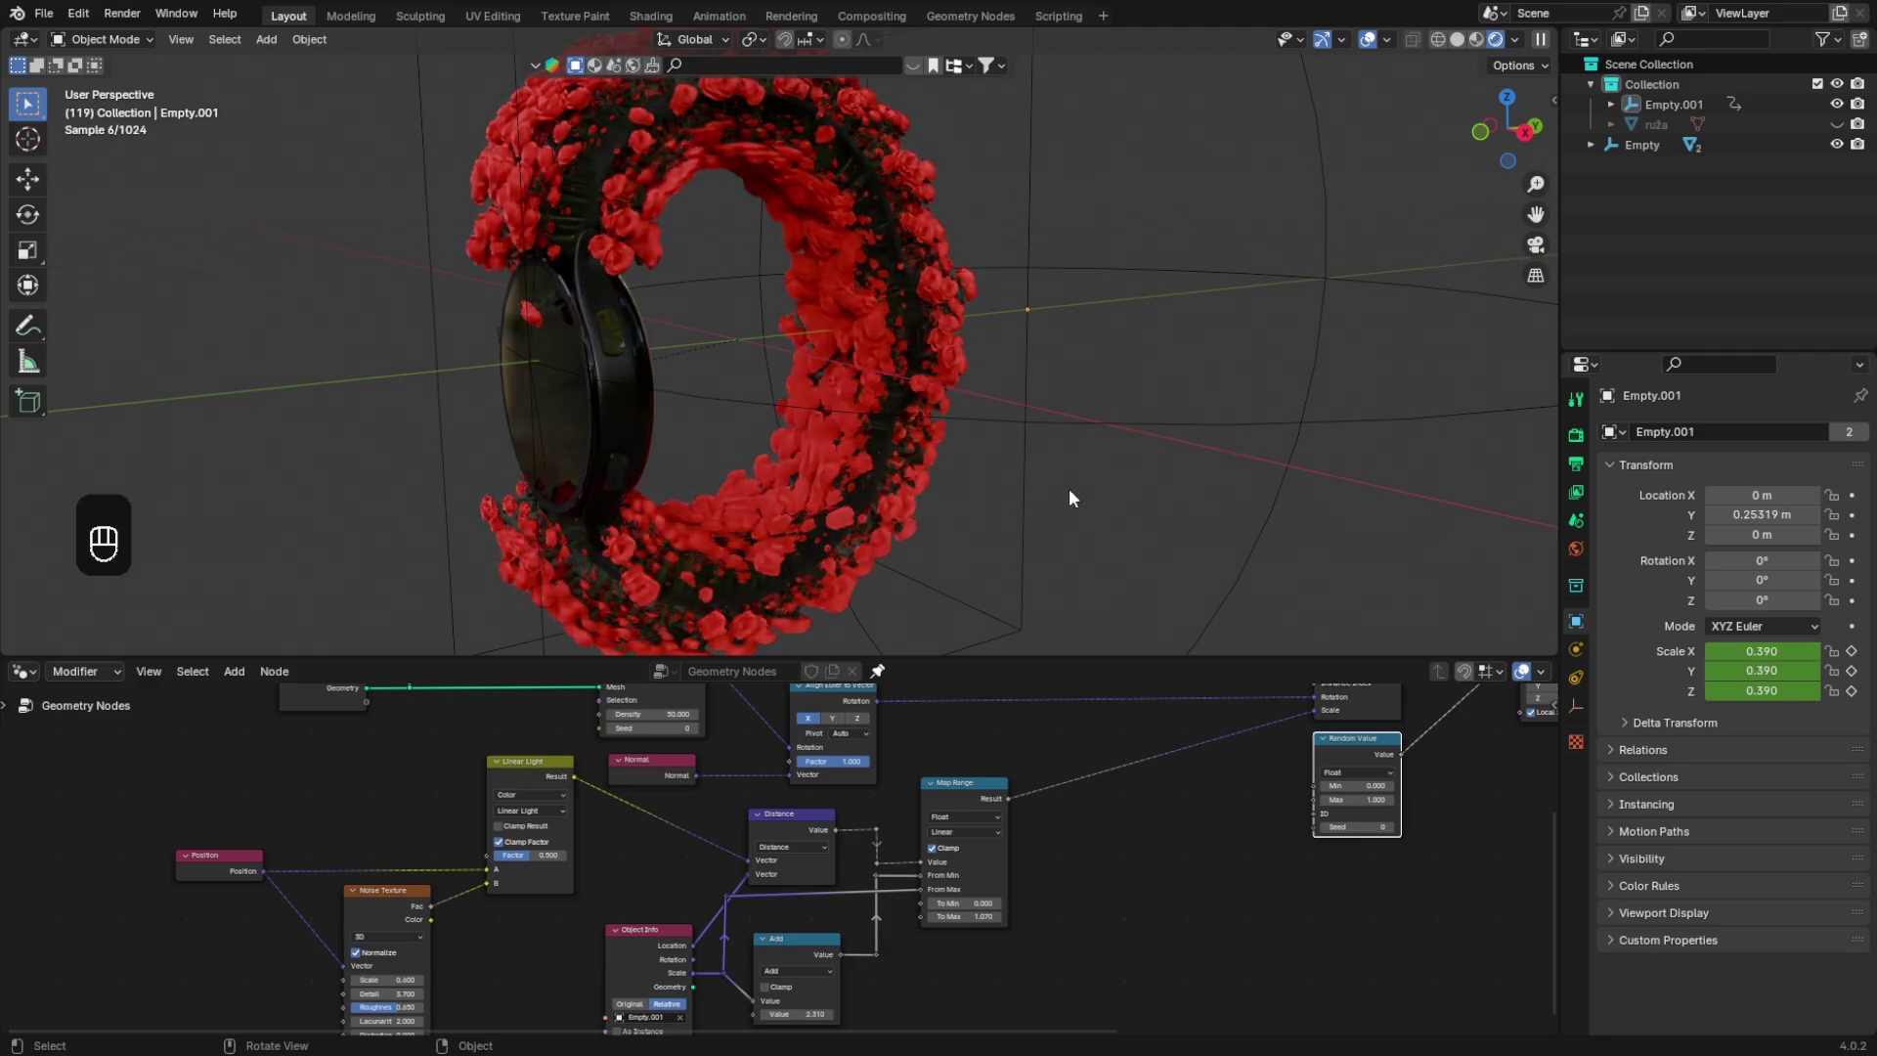
{"action": "mouse_move", "coordinate": [977, 917]}
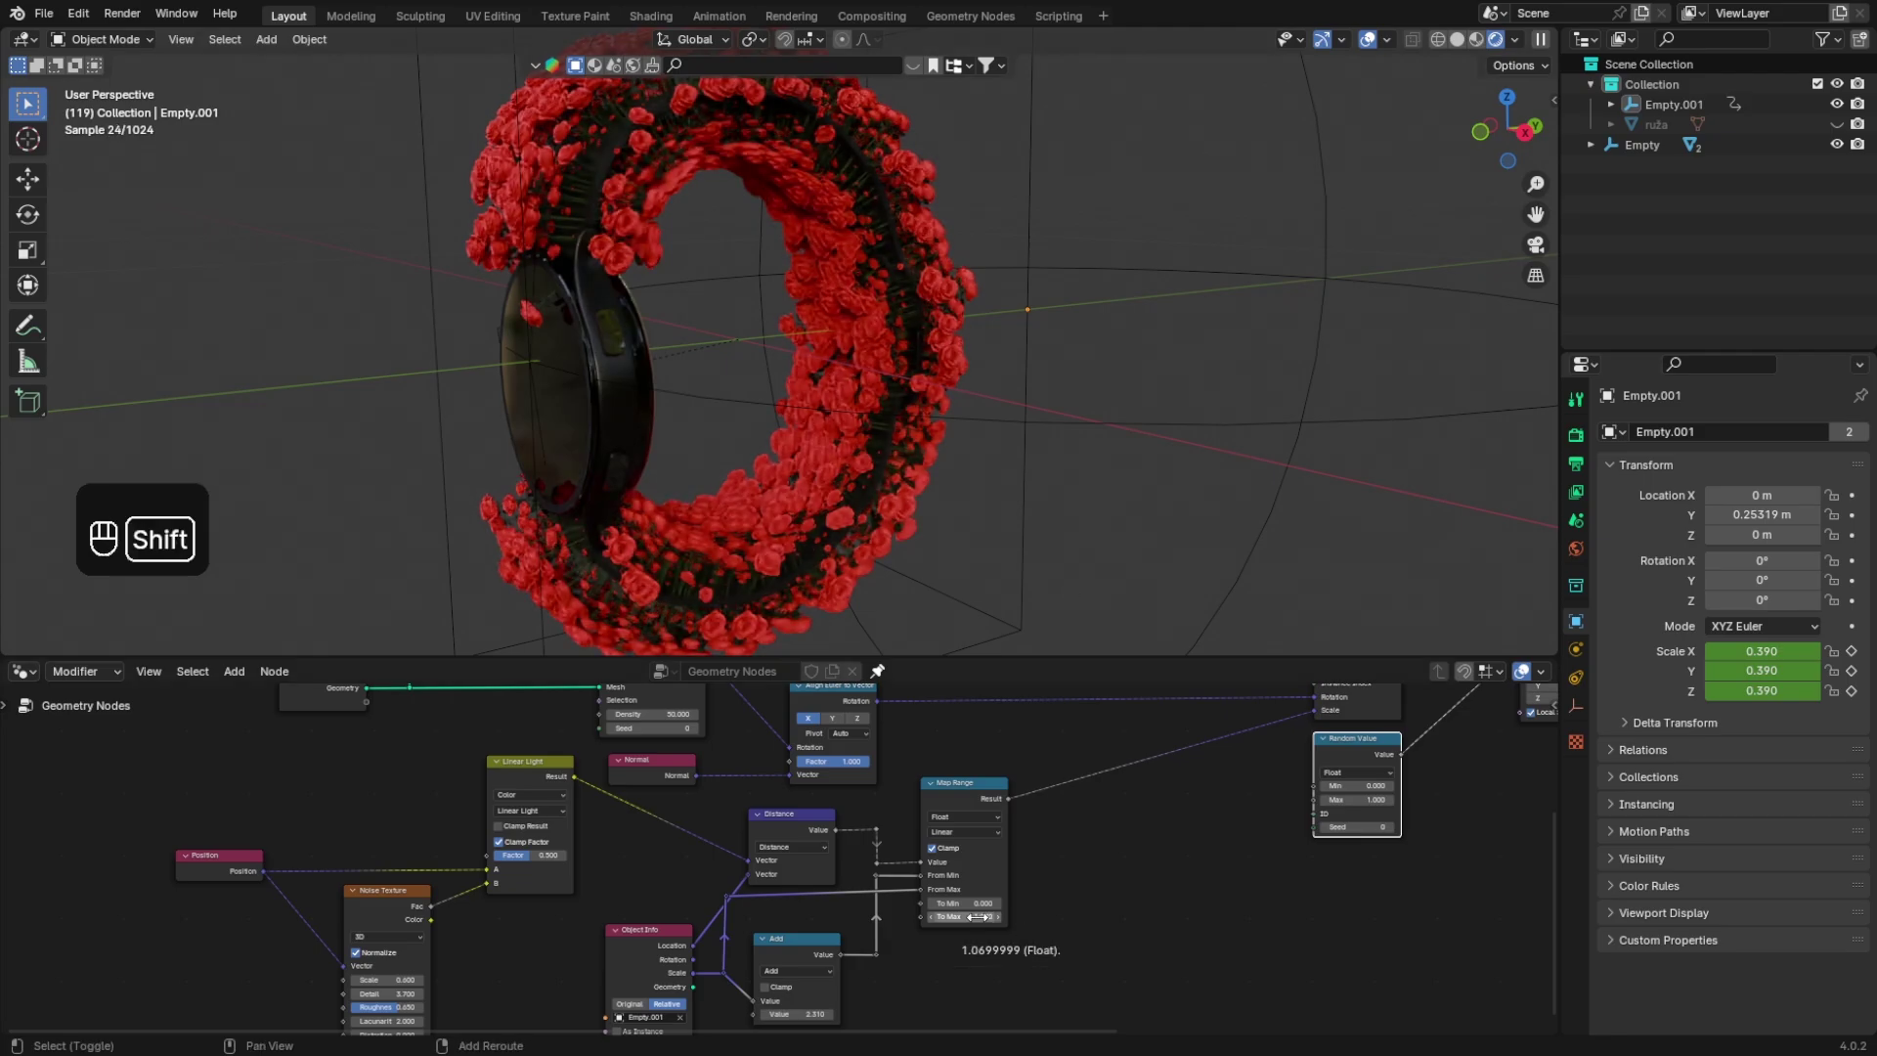
{"action": "left_click", "coordinate": [1458, 39]}
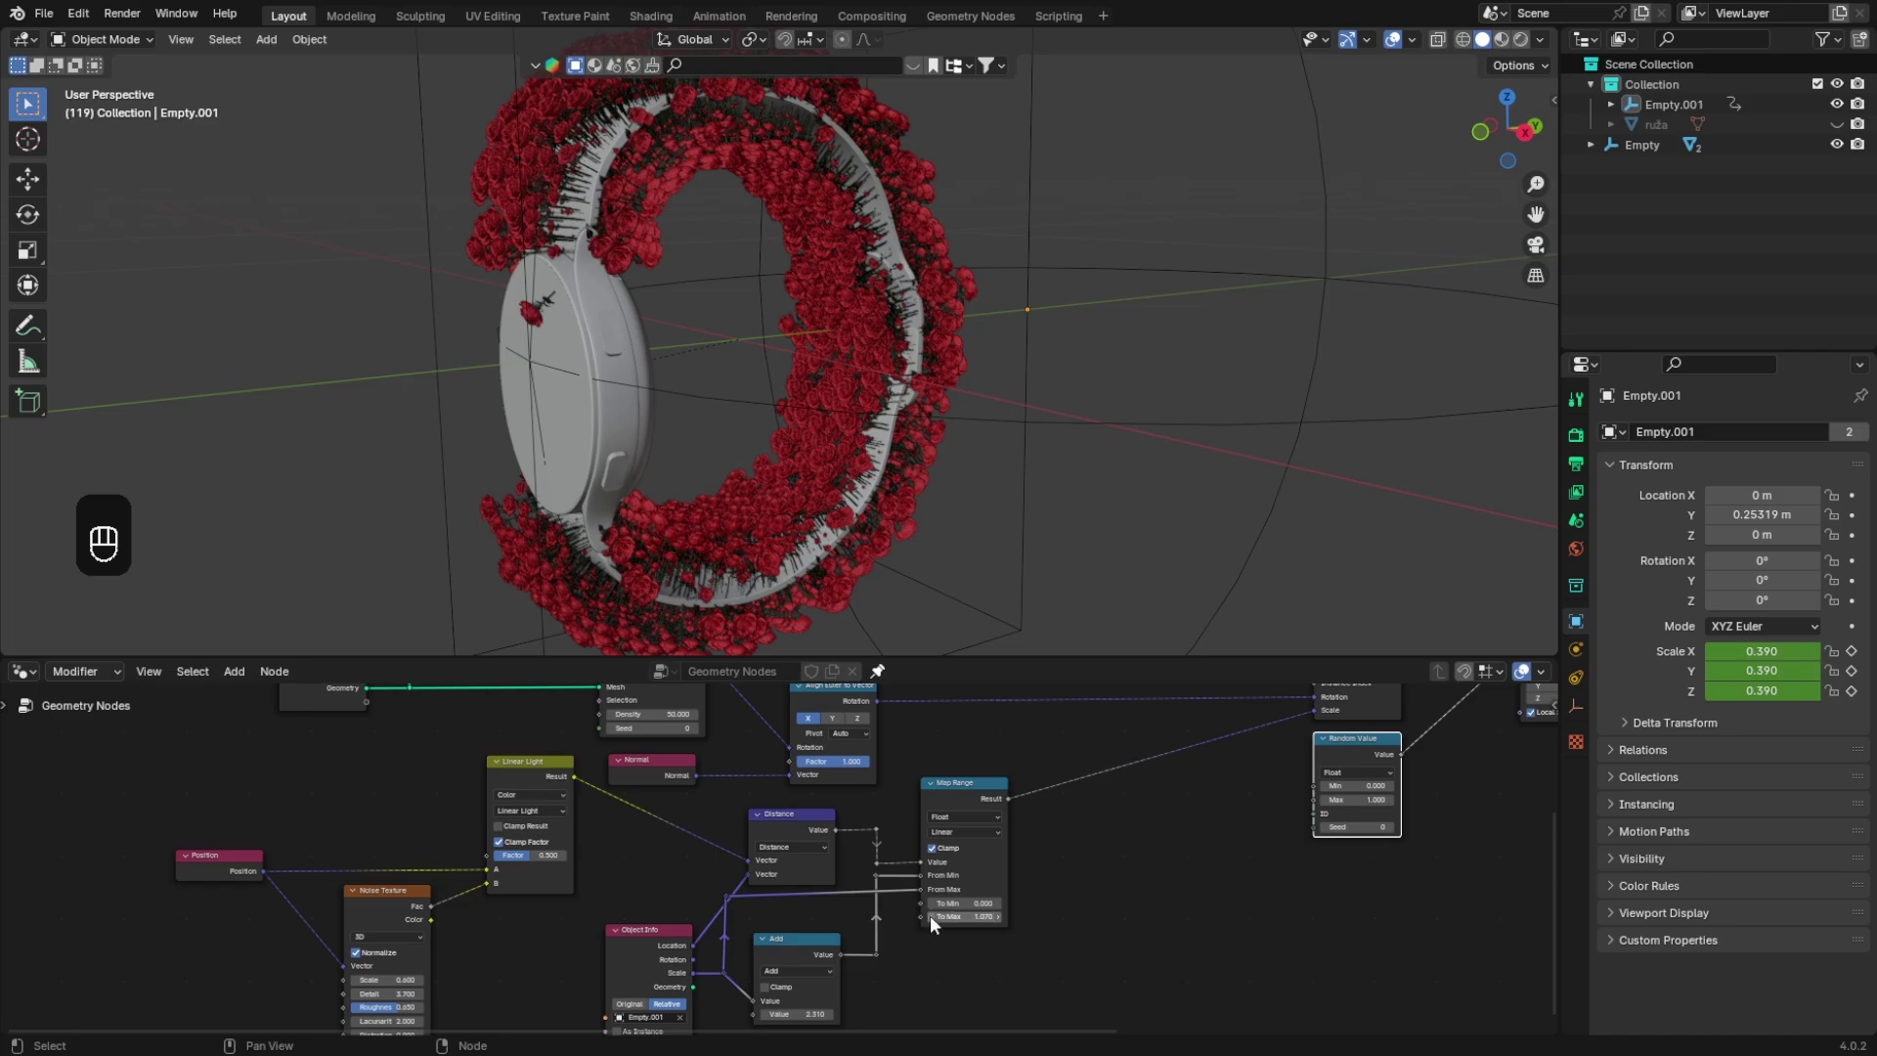
Step: Try different To Max values on the Map Range node, lowering it to about 0.475 and raising it again
{"action": "scroll", "coordinate": [929, 915], "scroll_direction": "down", "scroll_amount": 3, "text": "ctrl"}
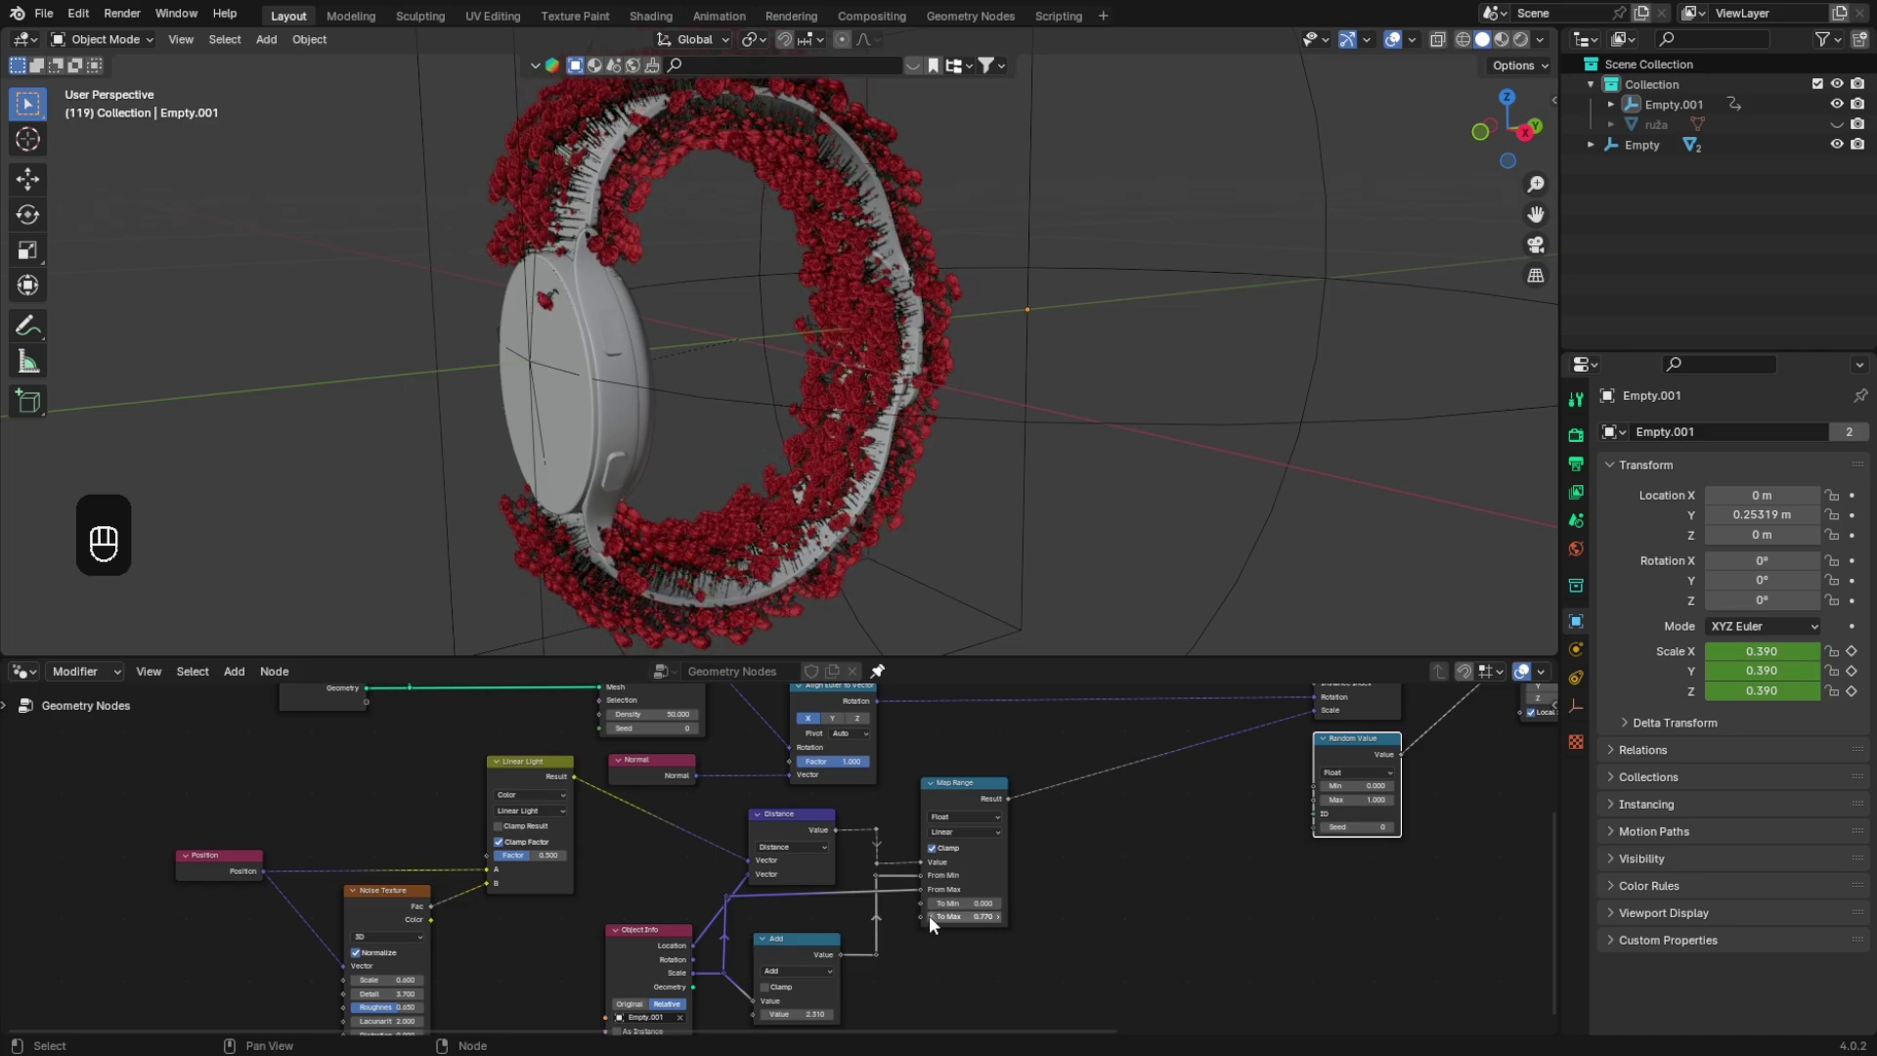
{"action": "scroll", "coordinate": [928, 915], "scroll_direction": "down", "scroll_amount": 3, "text": "ctrl"}
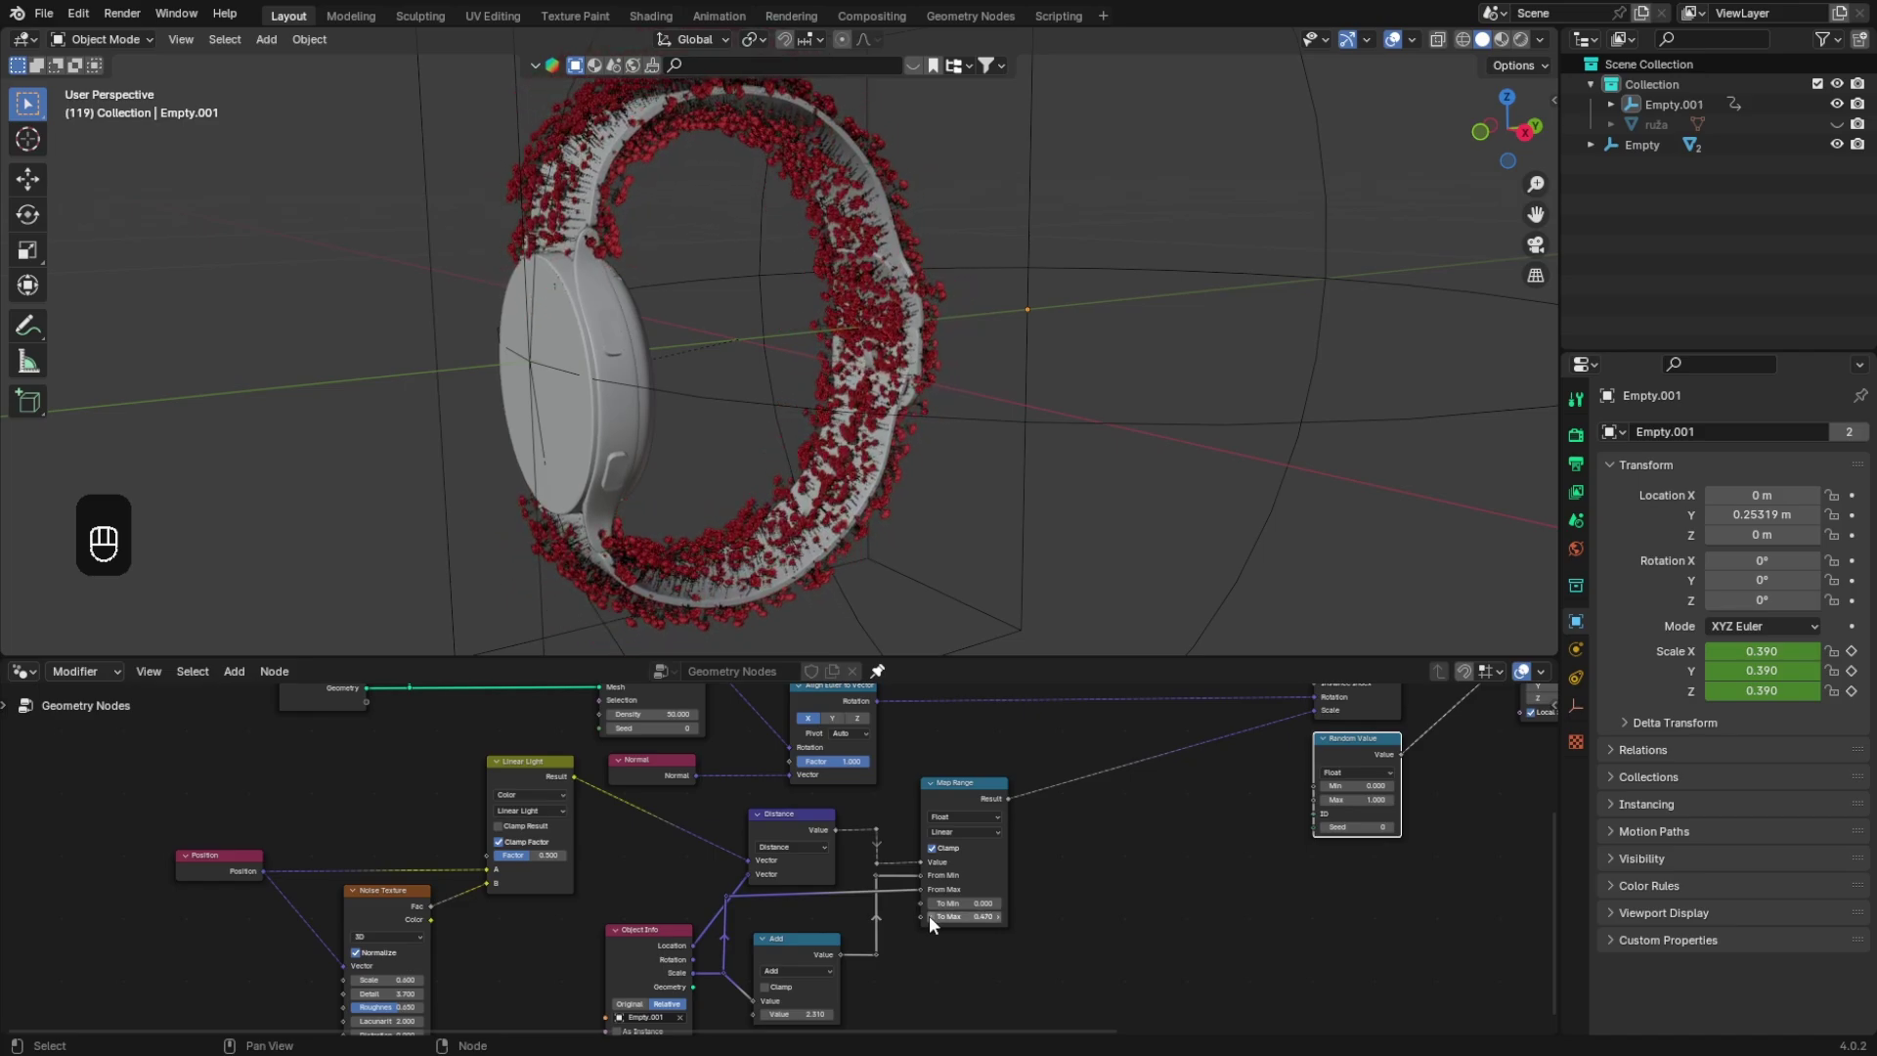
{"action": "middle_click_drag", "start_coordinate": [875, 606], "coordinate": [976, 472]}
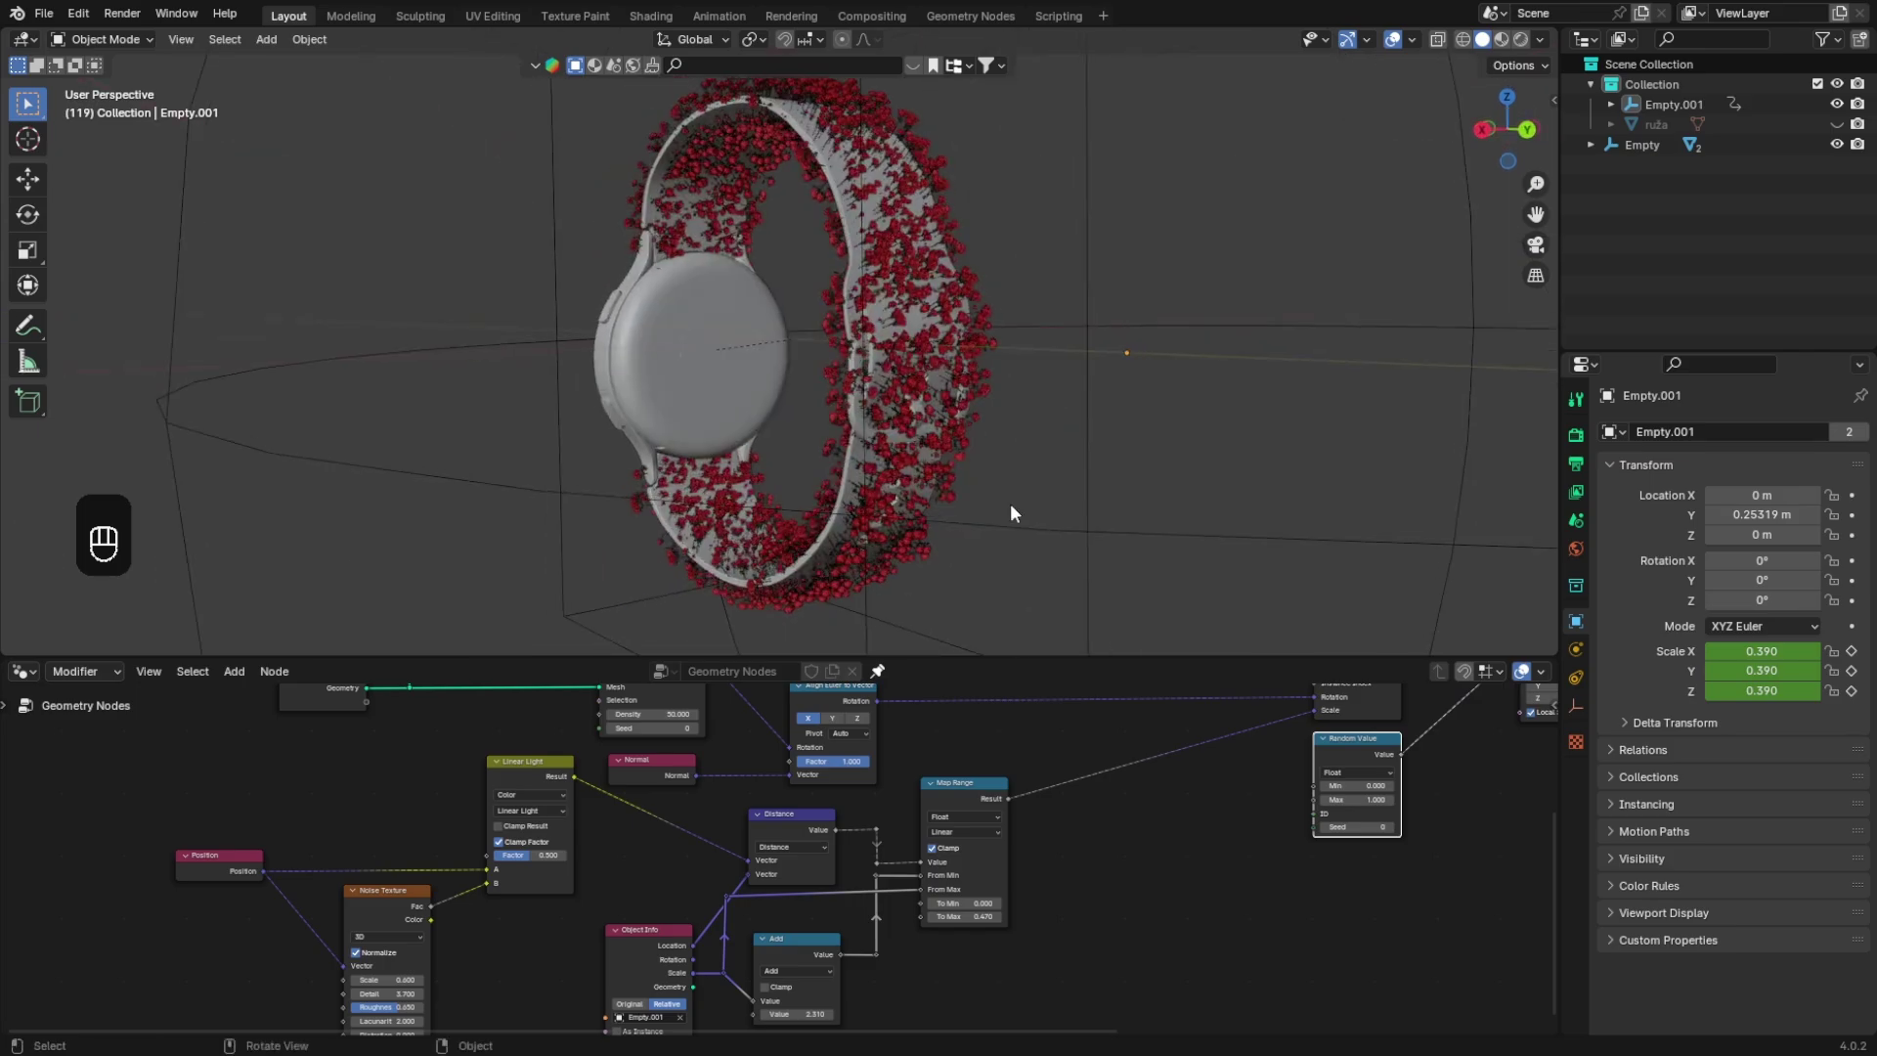
{"action": "scroll", "coordinate": [1012, 510], "scroll_direction": "up", "scroll_amount": 3}
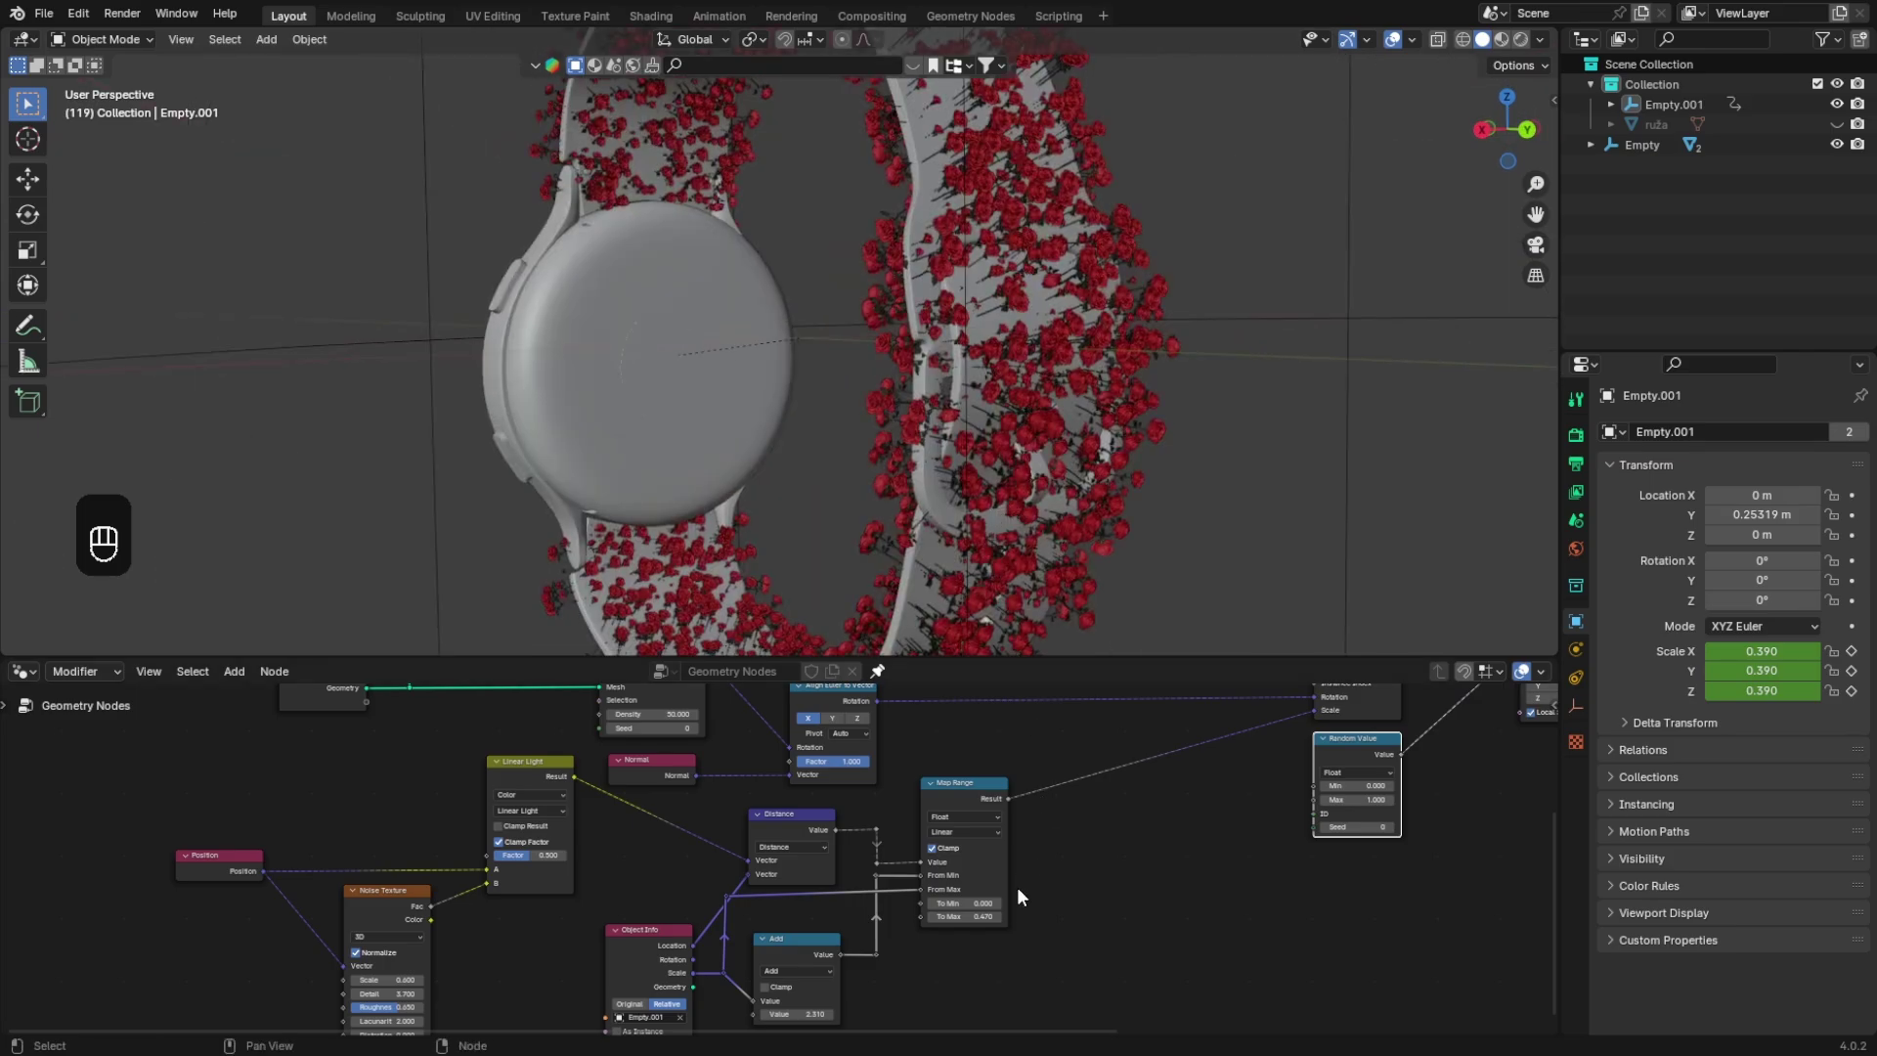
{"action": "left_click_drag", "start_coordinate": [985, 918], "coordinate": [998, 918]}
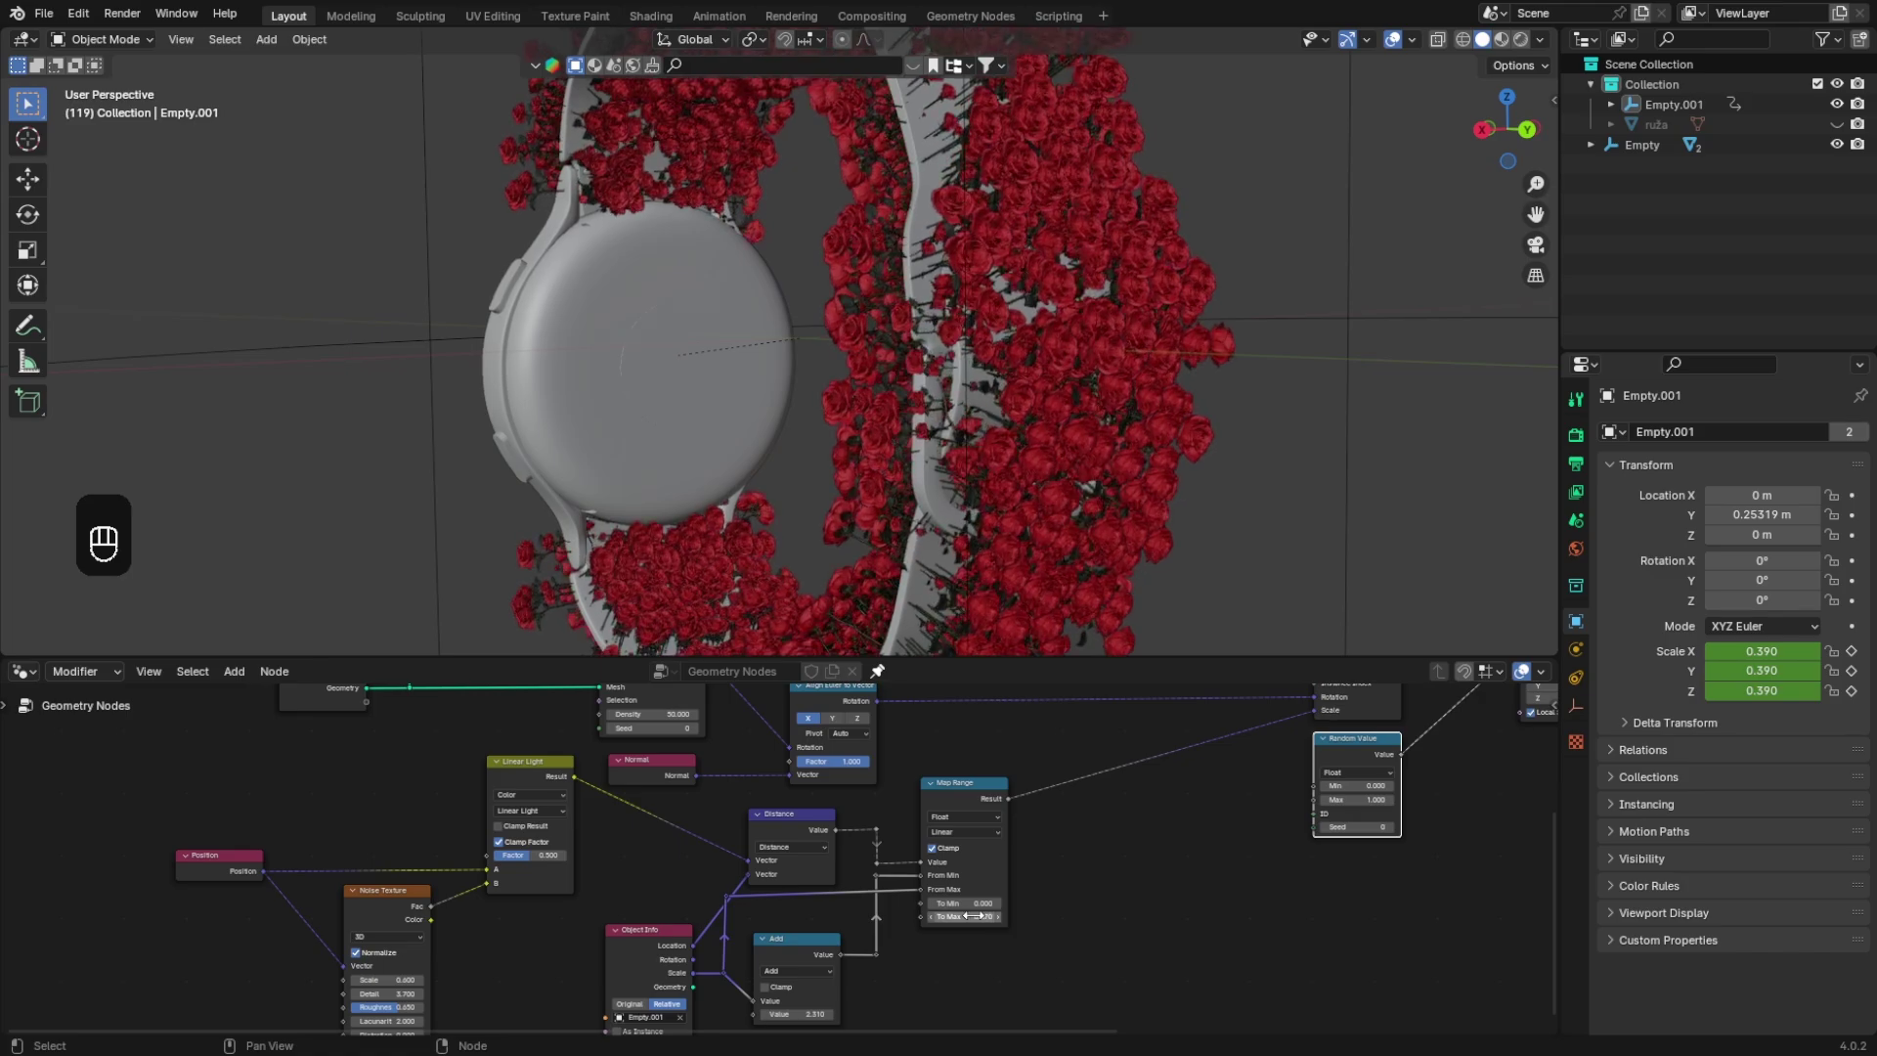
Step: Set the Map Range node's To Max to 1, undo the trial To Min change, and save the project file
{"action": "left_click", "coordinate": [973, 915]}
{"action": "type", "text": "1"}
{"action": "key", "text": "Return"}
{"action": "key", "text": "ctrl+s"}
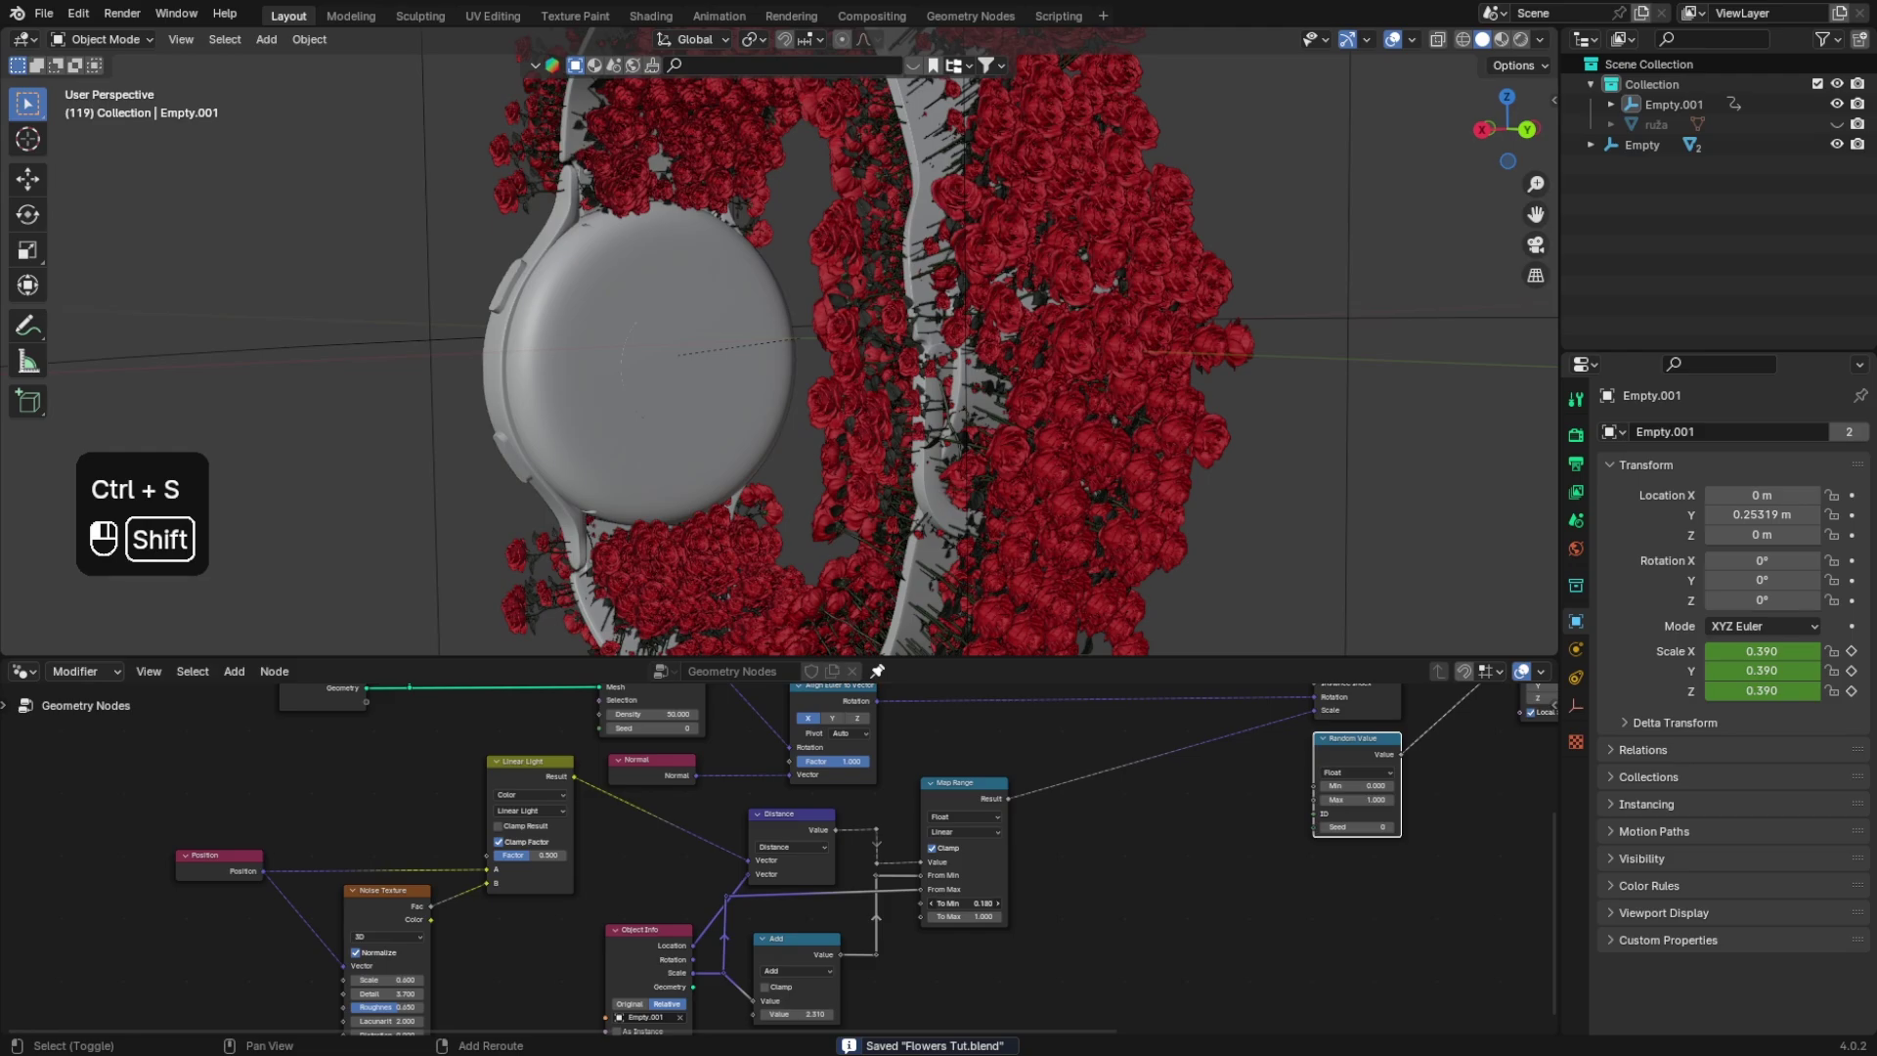
{"action": "key", "text": "ctrl+z"}
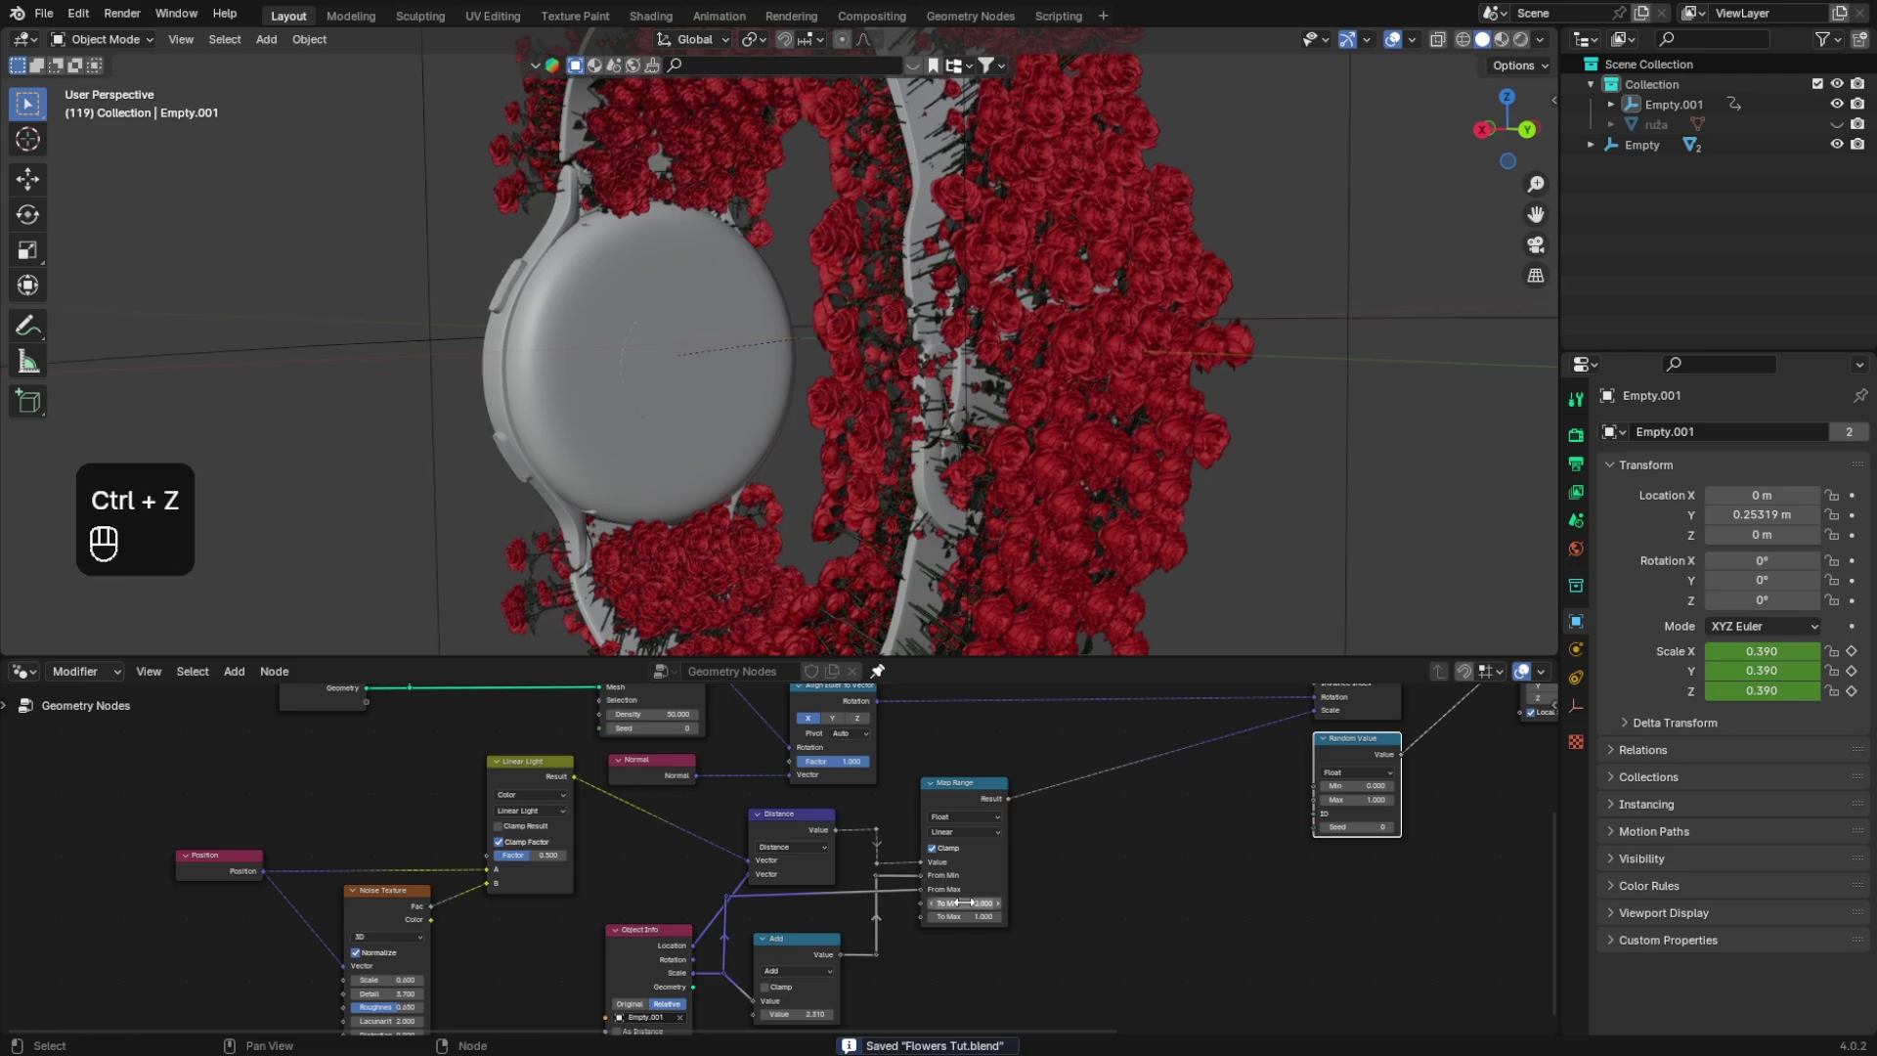
{"action": "key", "text": "ctrl+s"}
Step: Examine the roses around the watch case and inspect the strap mesh Circle.001 in Edit Mode with wireframe shading
{"action": "scroll", "coordinate": [1081, 871], "scroll_direction": "down", "scroll_amount": 6}
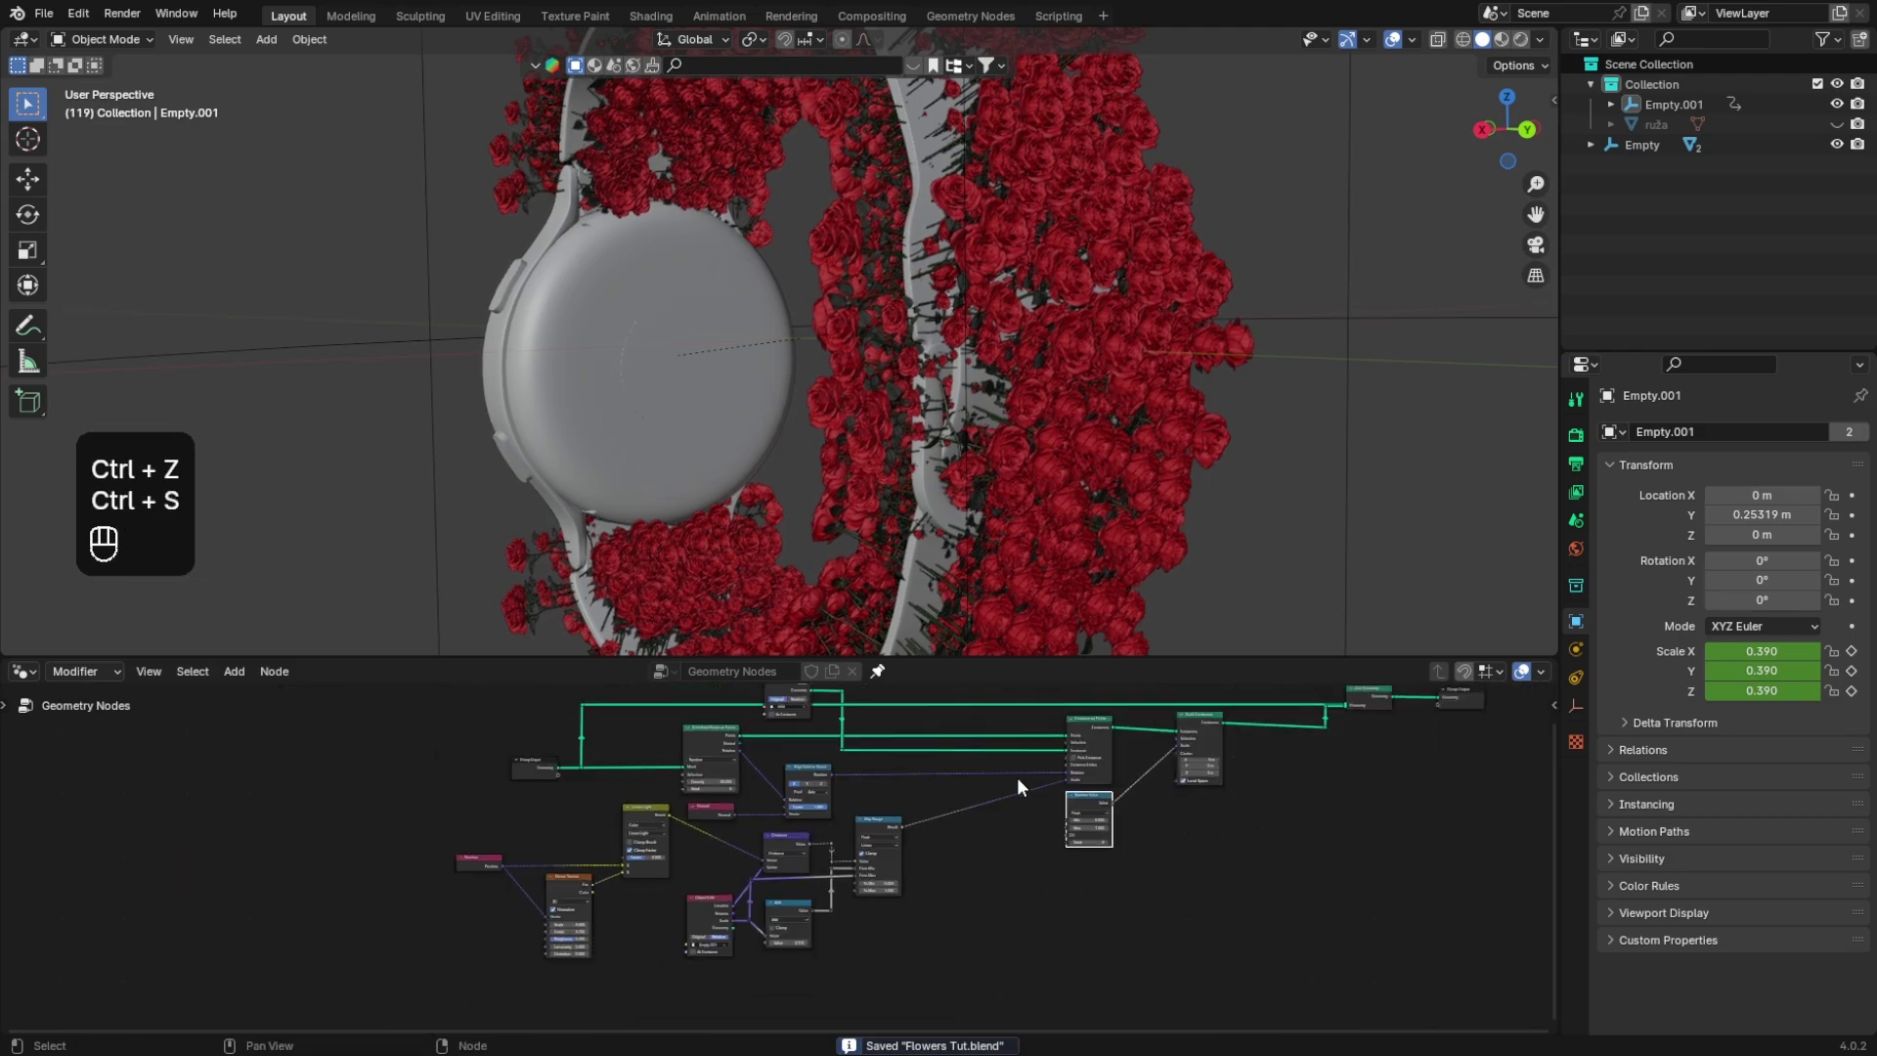
{"action": "left_click_drag", "start_coordinate": [901, 661], "coordinate": [899, 609]}
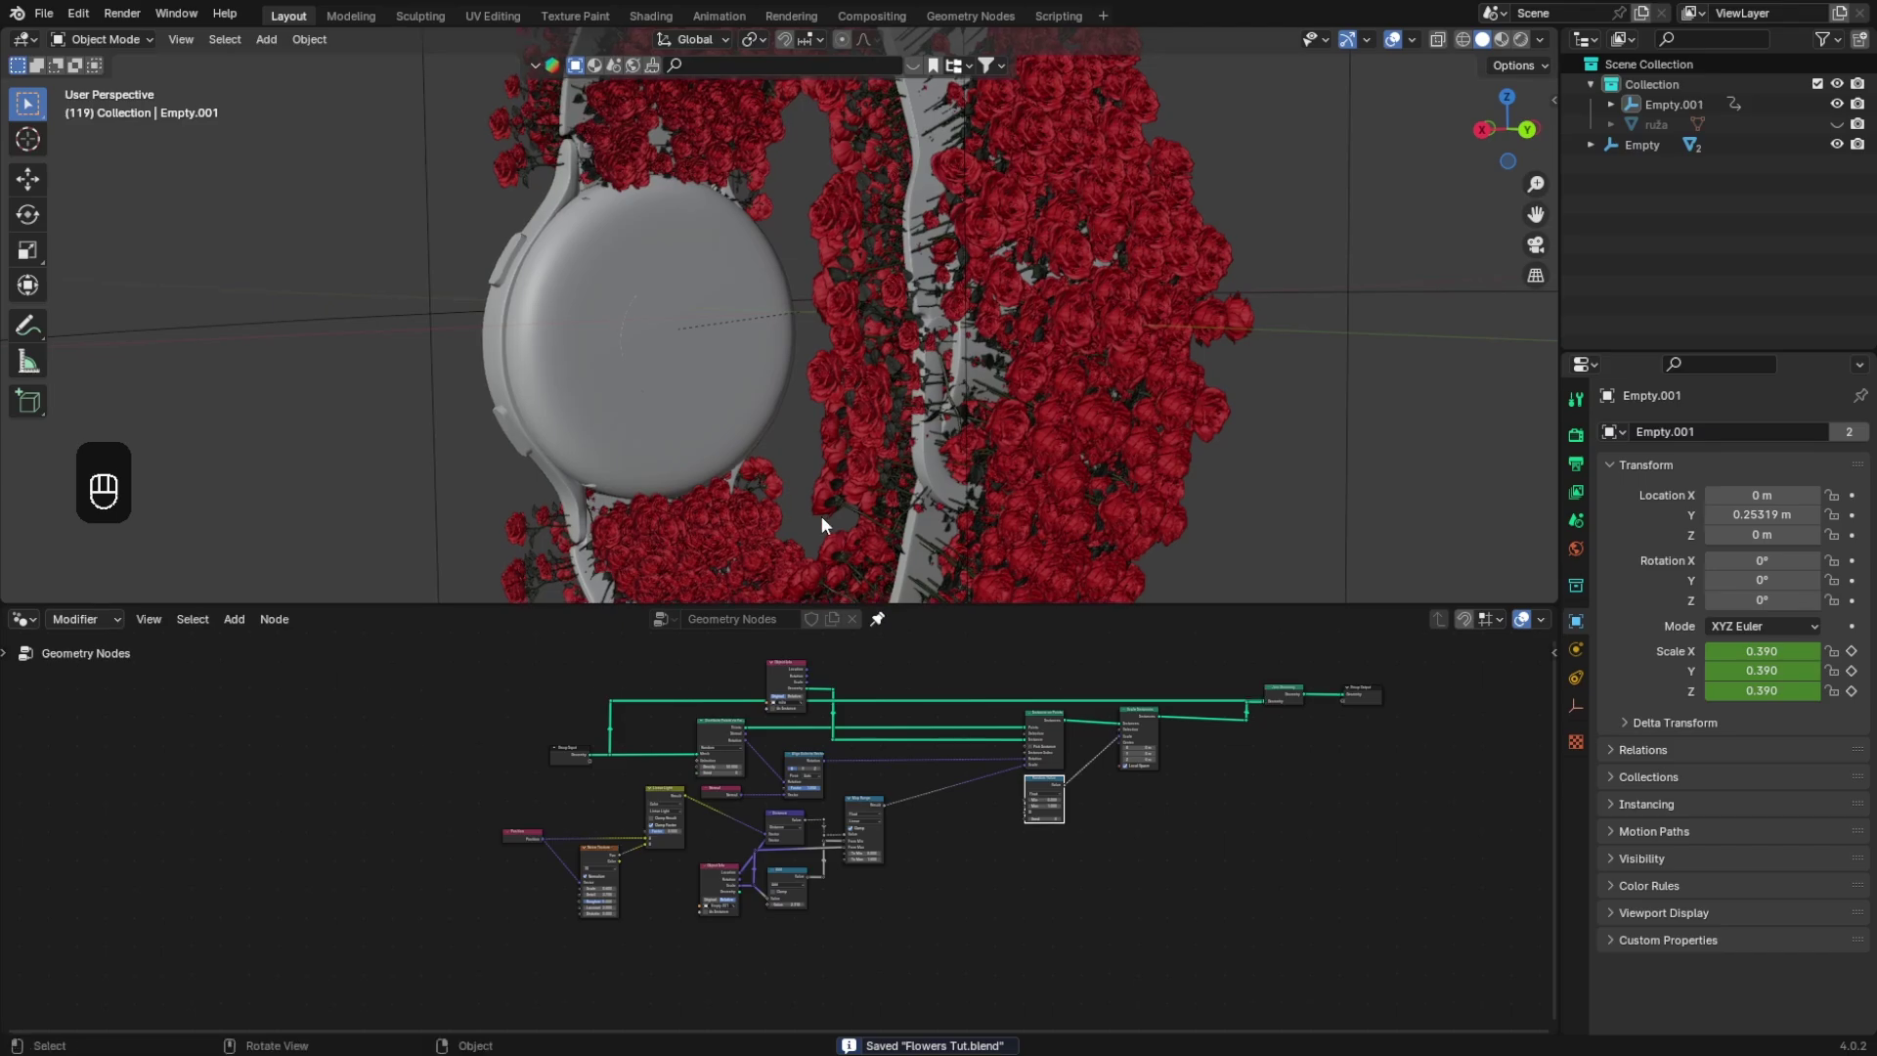
{"action": "middle_click_drag", "start_coordinate": [819, 514], "coordinate": [816, 520]}
{"action": "middle_click_drag", "start_coordinate": [735, 445], "coordinate": [992, 431]}
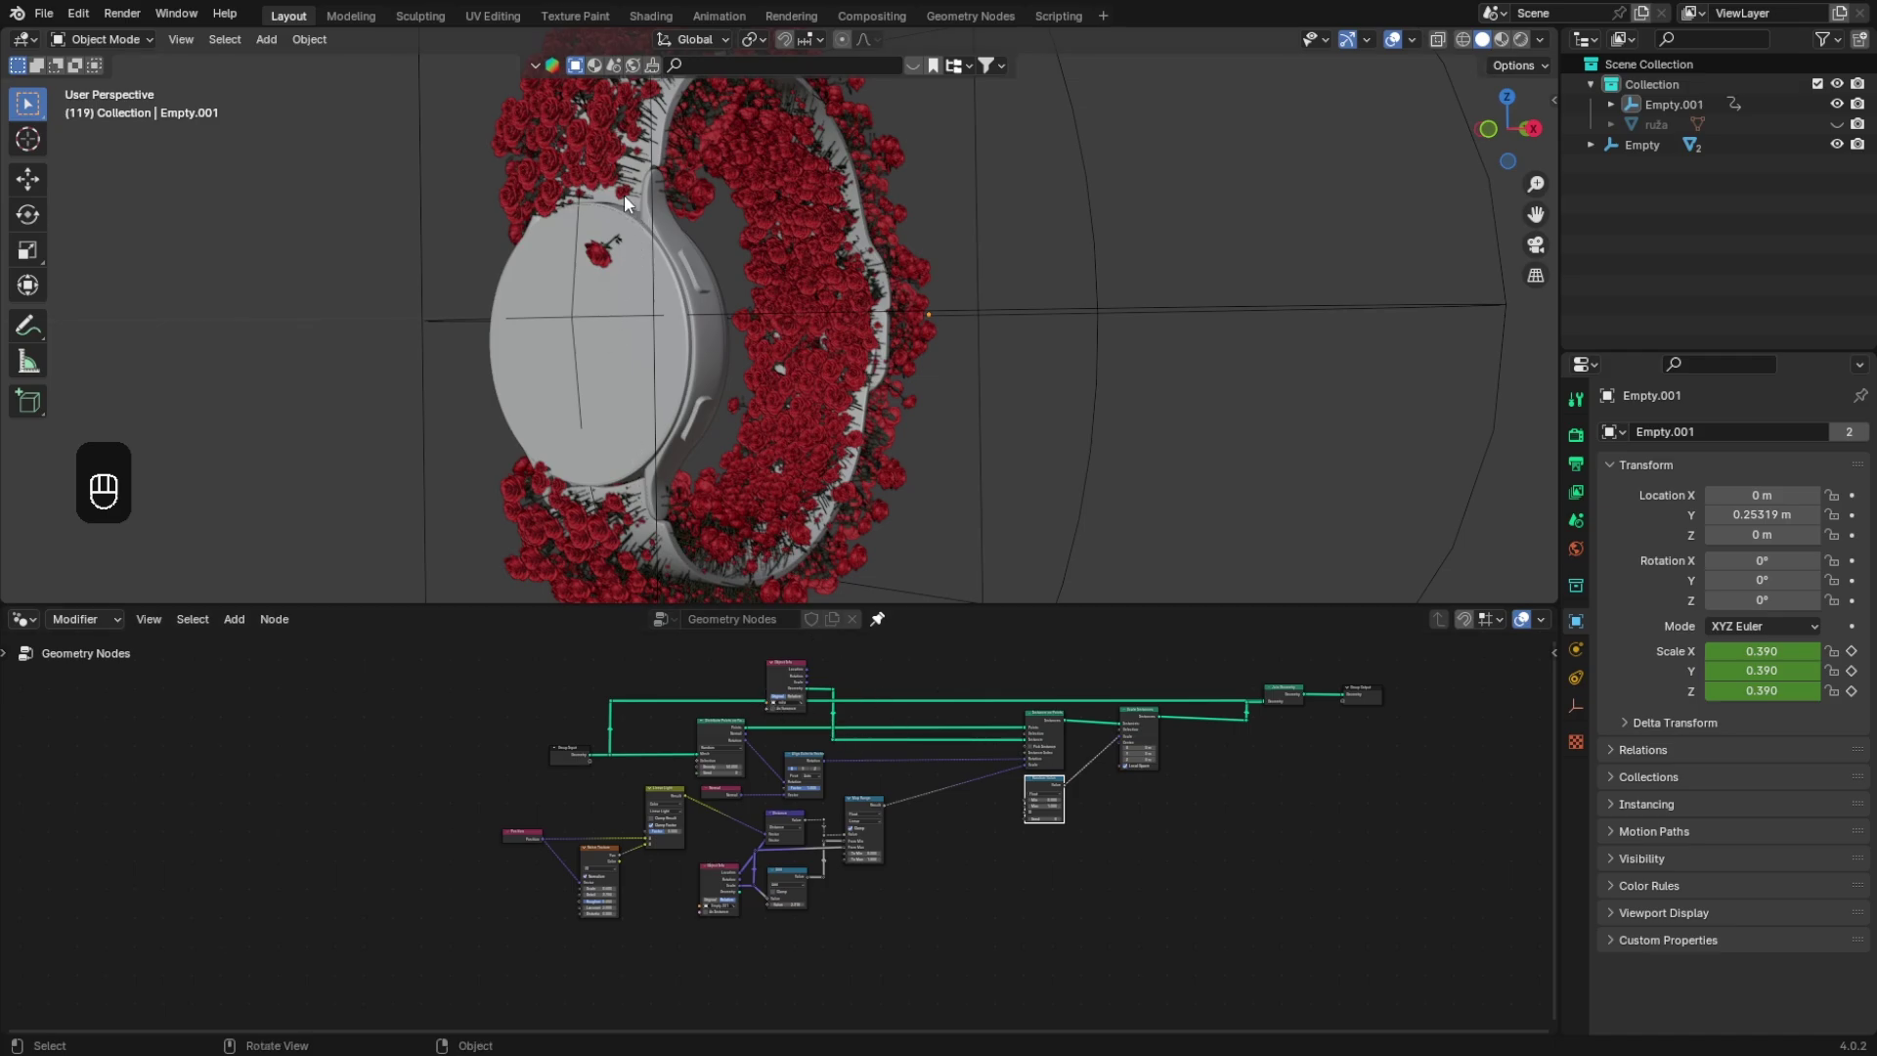
{"action": "key", "text": "Tab"}
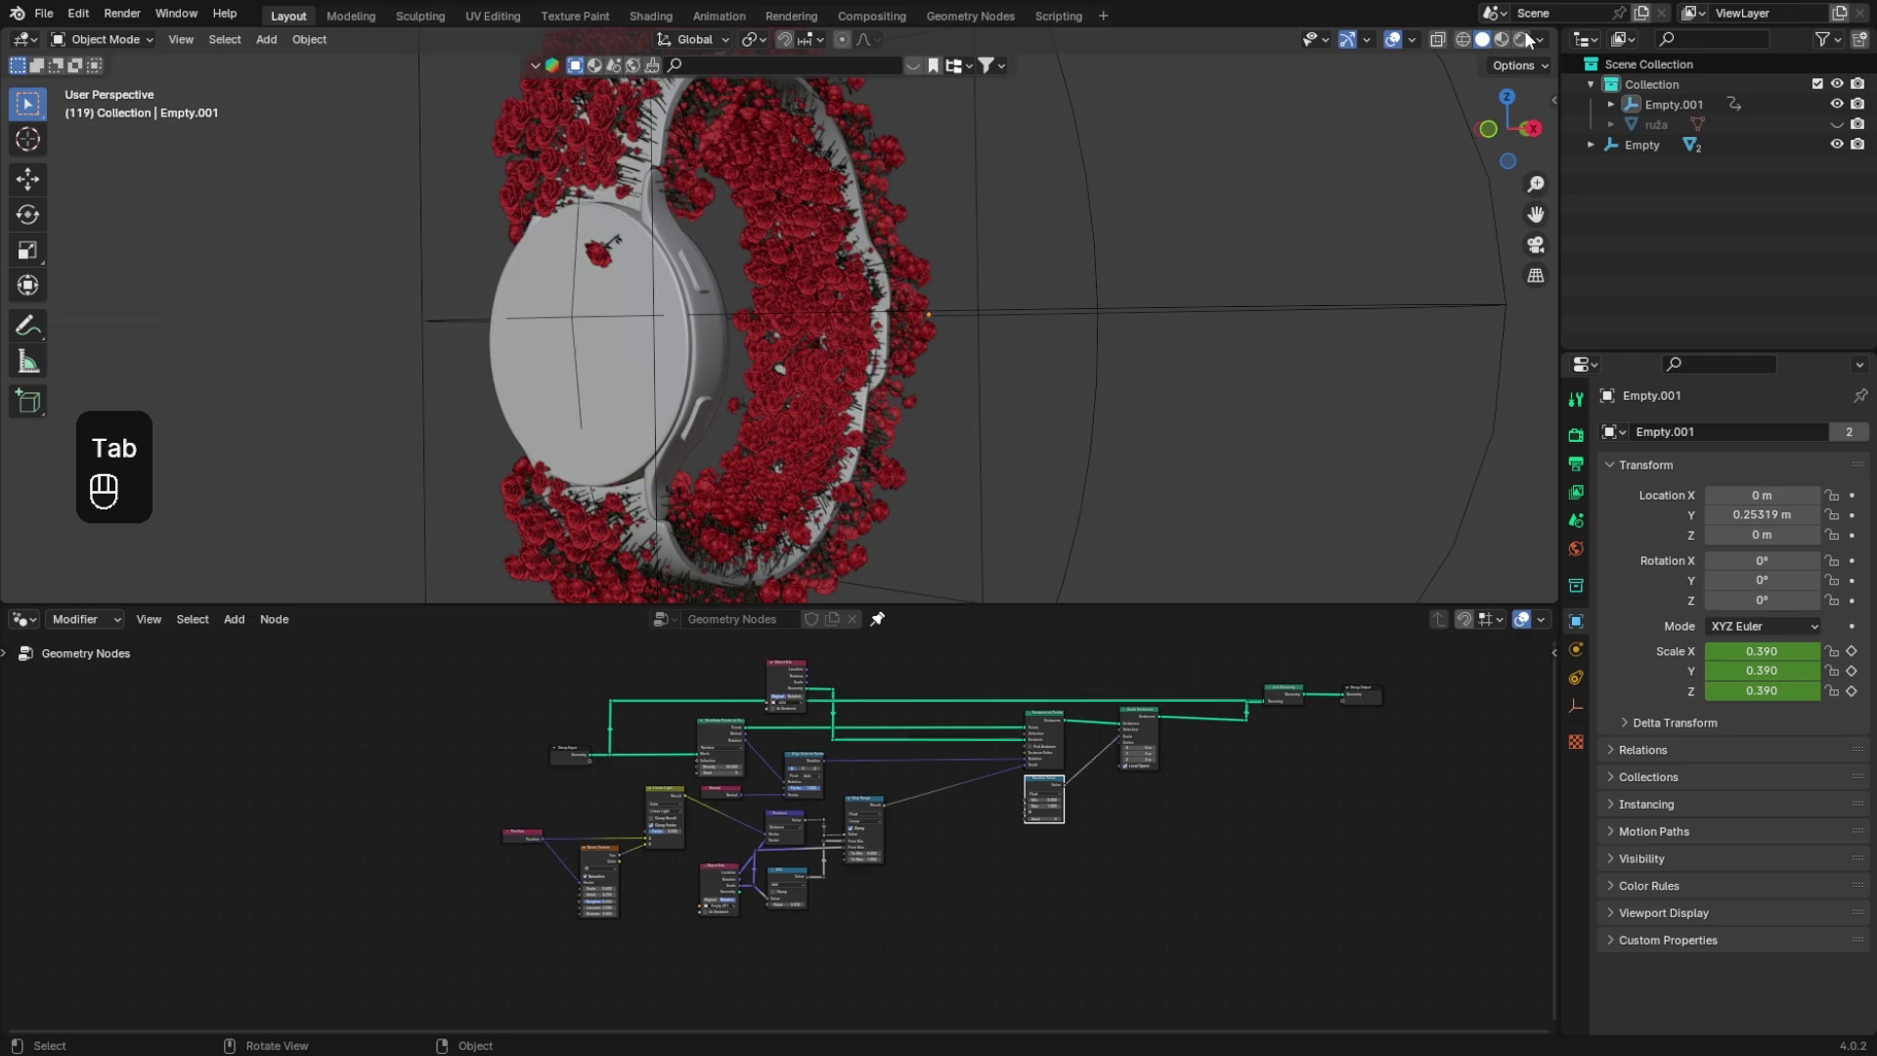
{"action": "key", "text": "Tab"}
{"action": "key", "text": "Tab"}
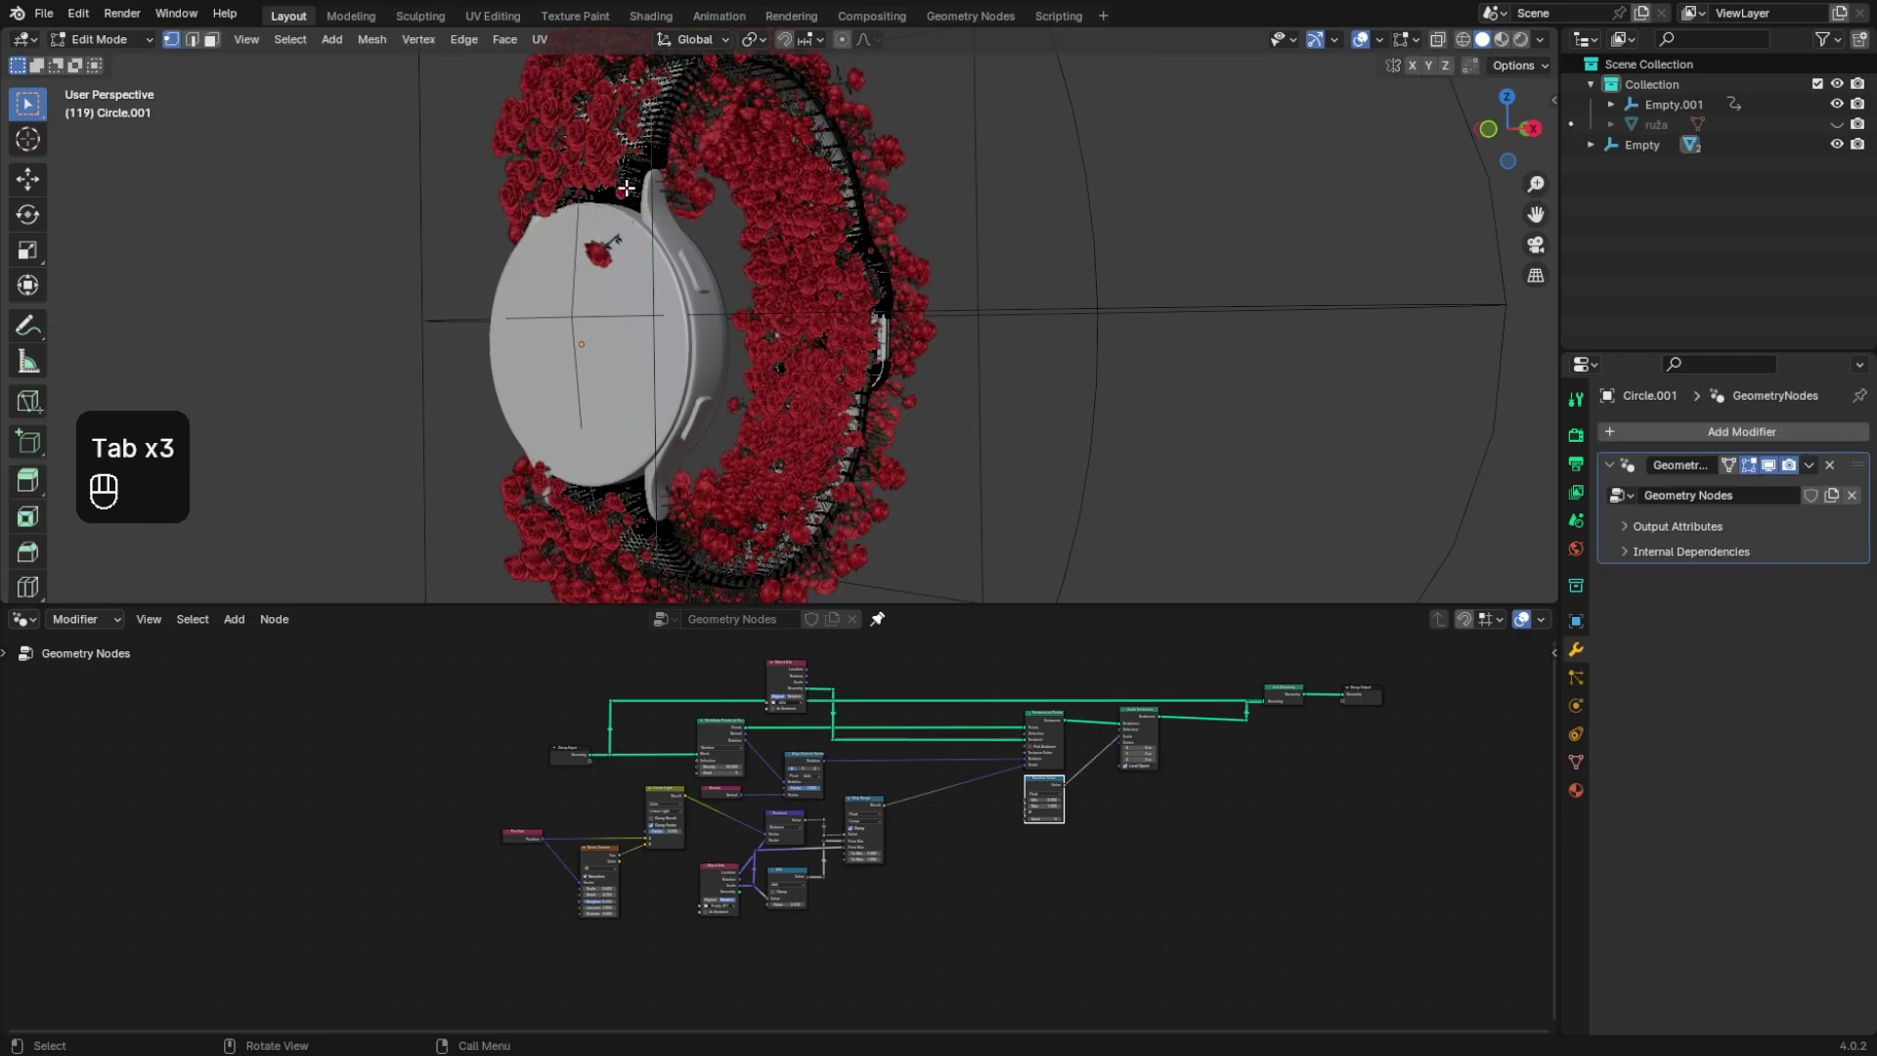
{"action": "key", "text": "shift+z"}
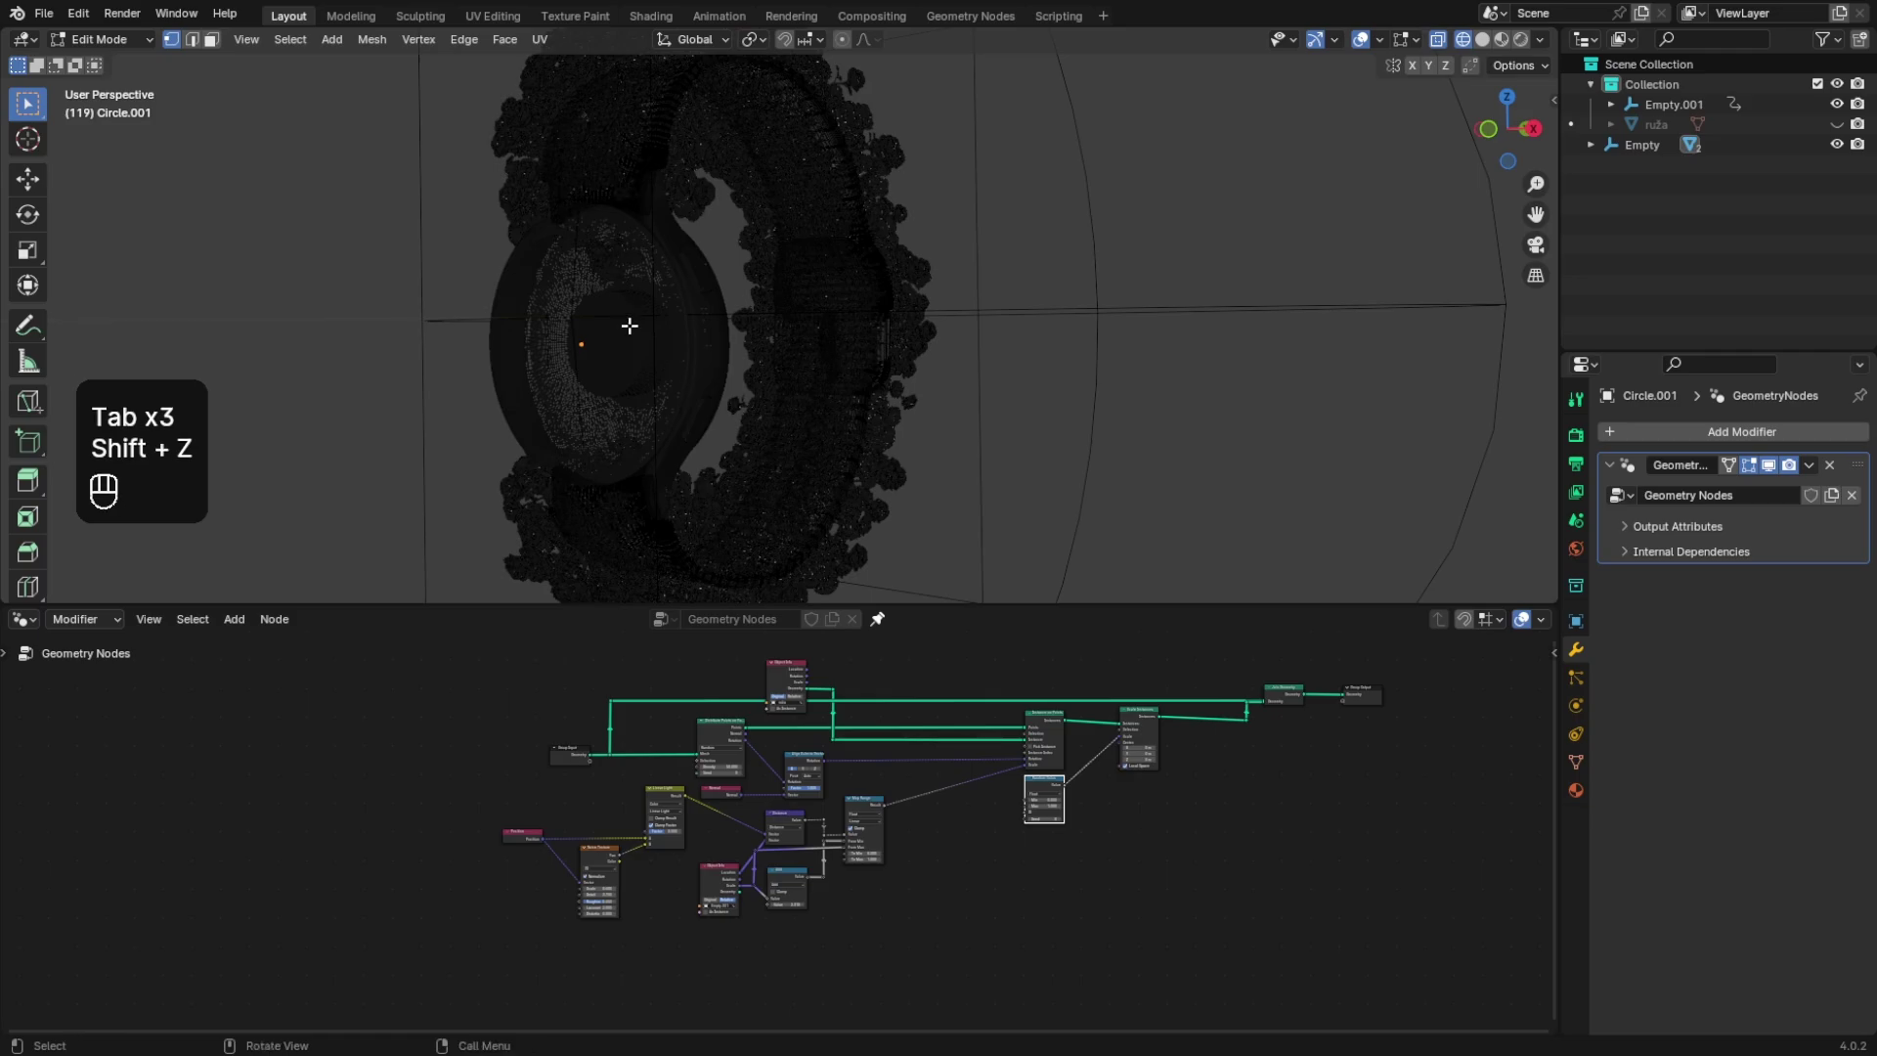
{"action": "middle_click_drag", "start_coordinate": [630, 325], "coordinate": [720, 385]}
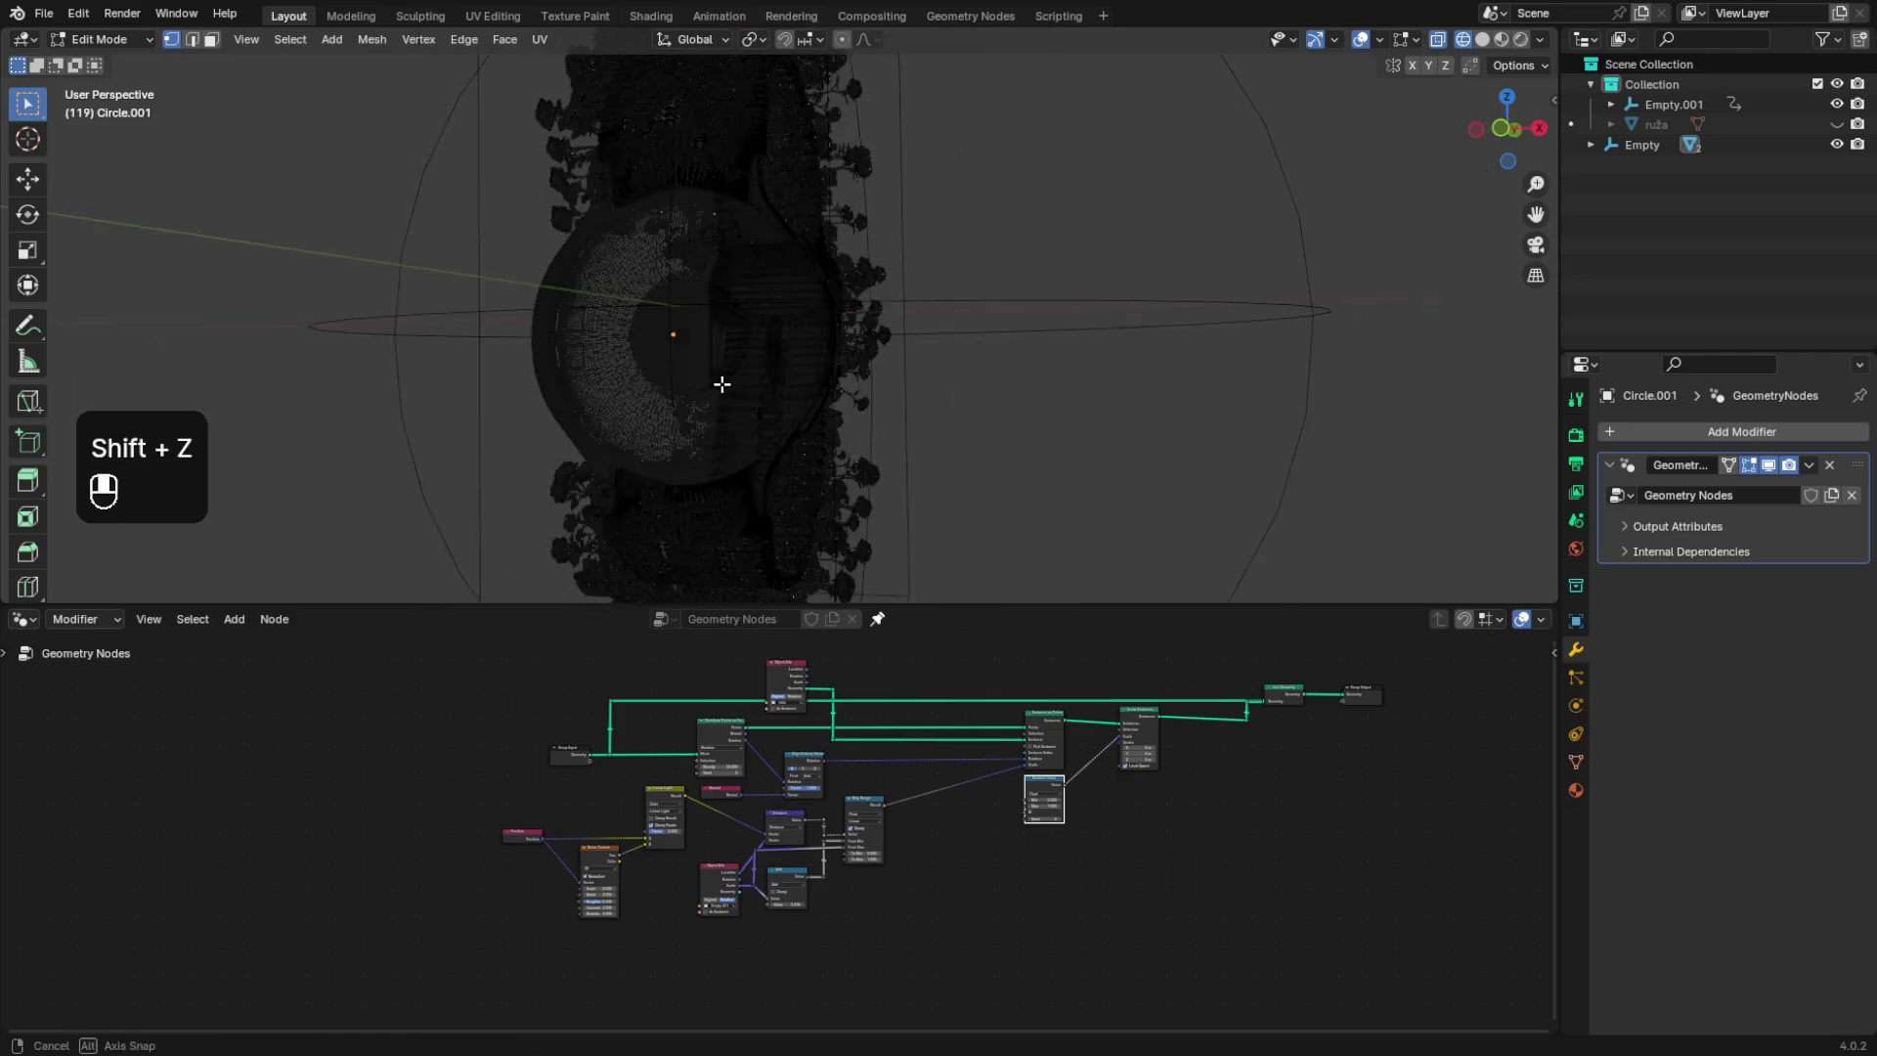
{"action": "key", "text": "shift+z"}
{"action": "scroll", "coordinate": [758, 799], "scroll_direction": "up", "scroll_amount": 1}
{"action": "scroll", "coordinate": [758, 799], "scroll_direction": "up", "scroll_amount": 3}
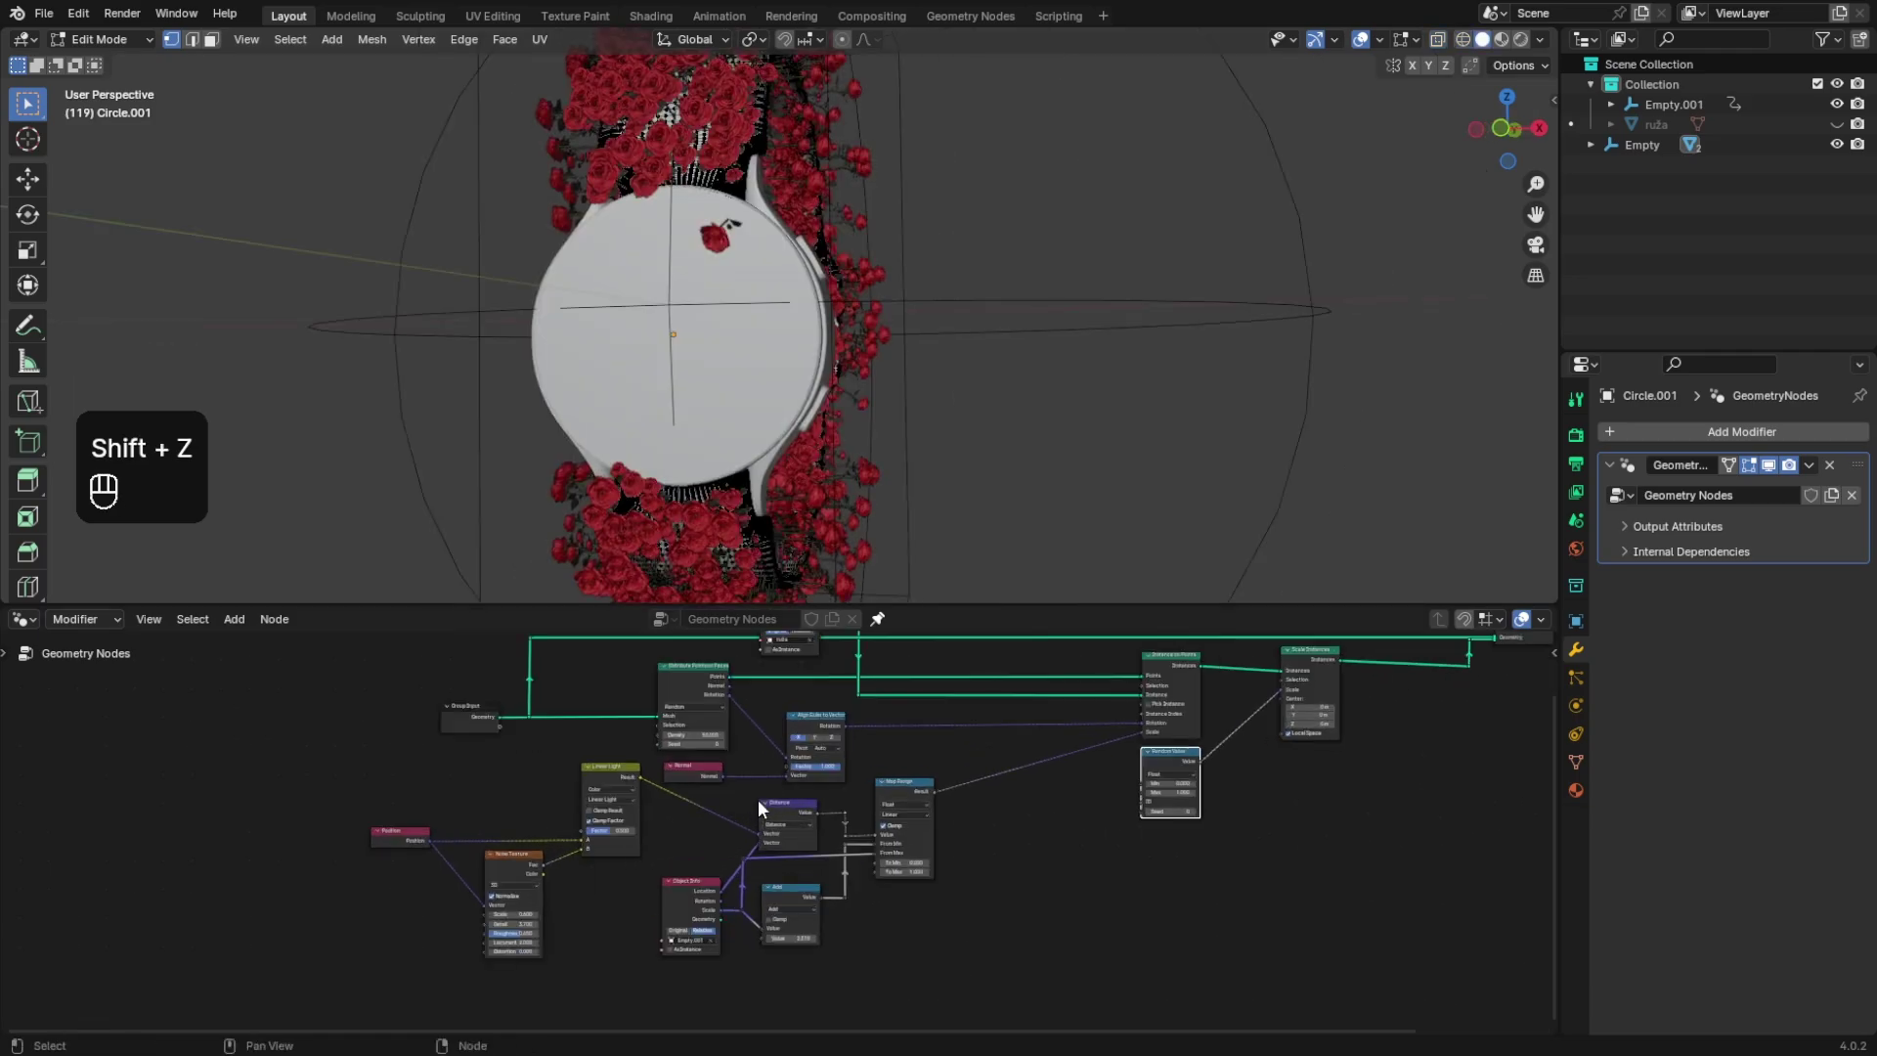
{"action": "key", "text": "Tab"}
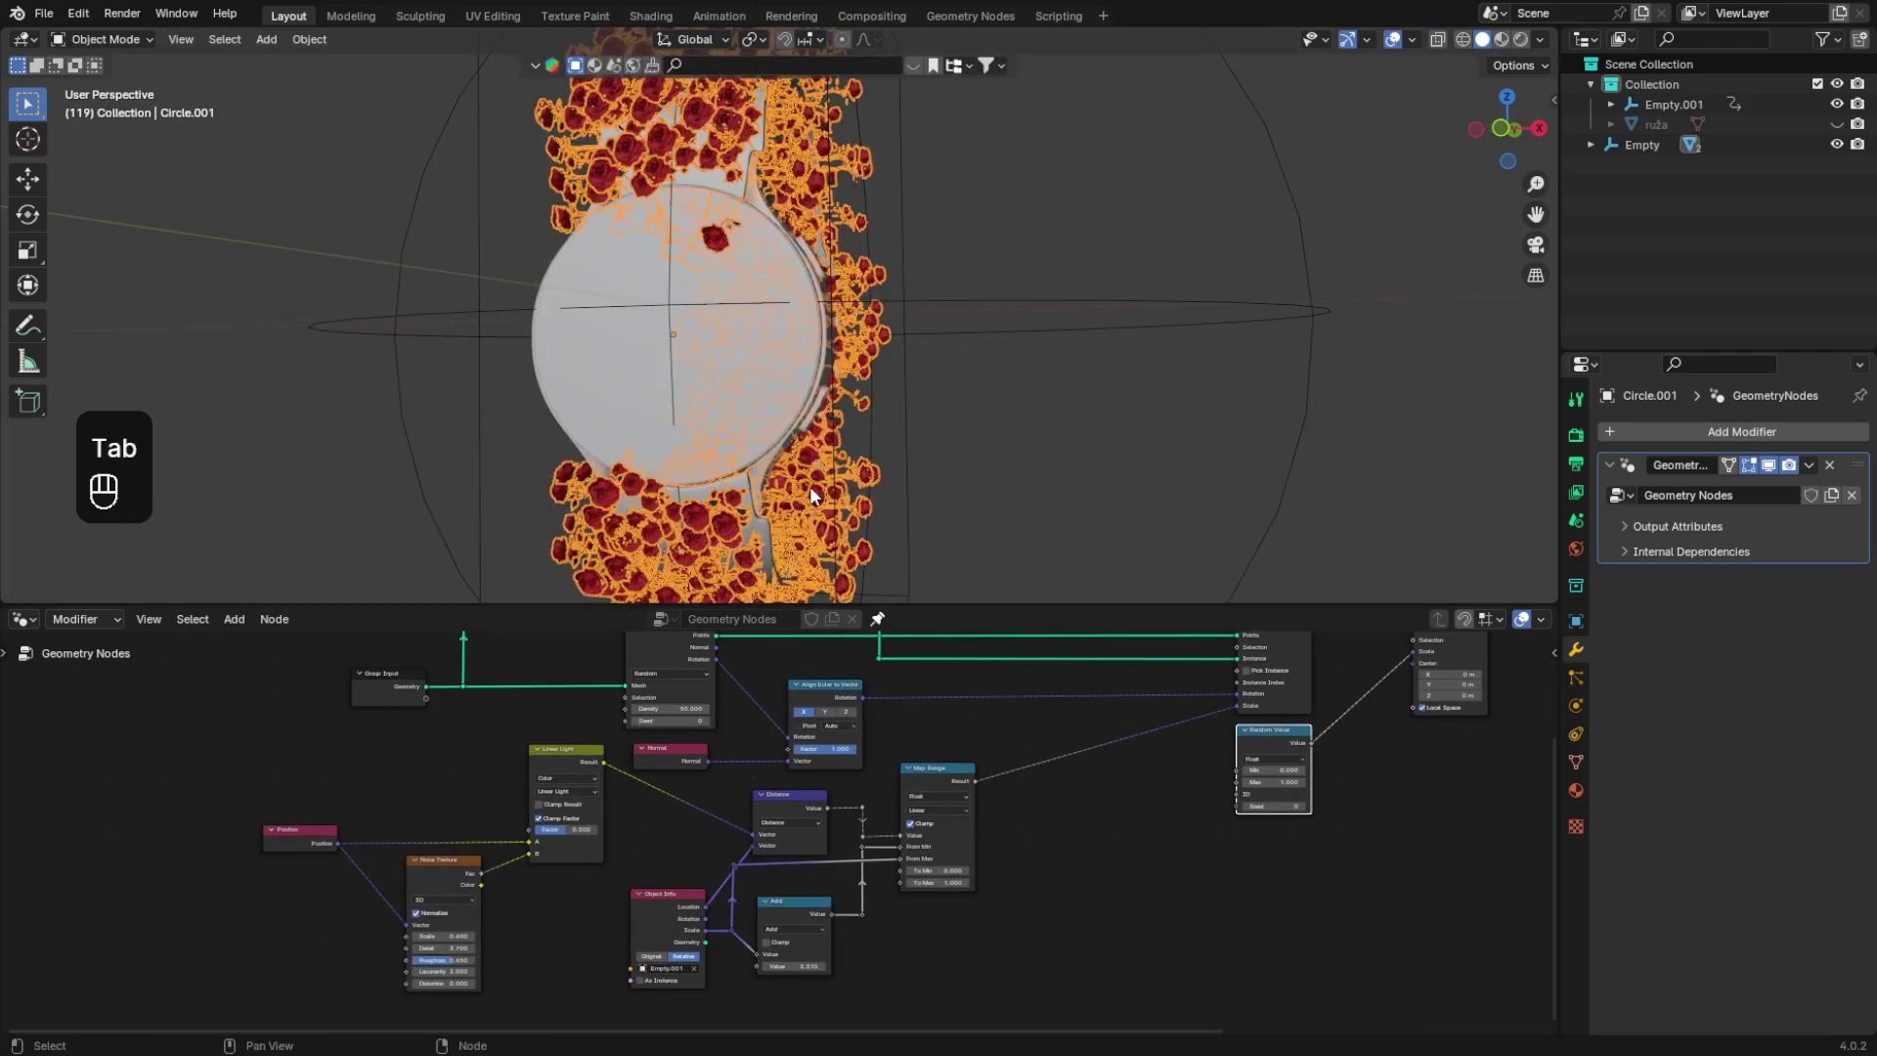
Step: Try a density of 37.4 on the Distribute Points on Faces node and undo the change
{"action": "left_click", "coordinate": [1081, 430]}
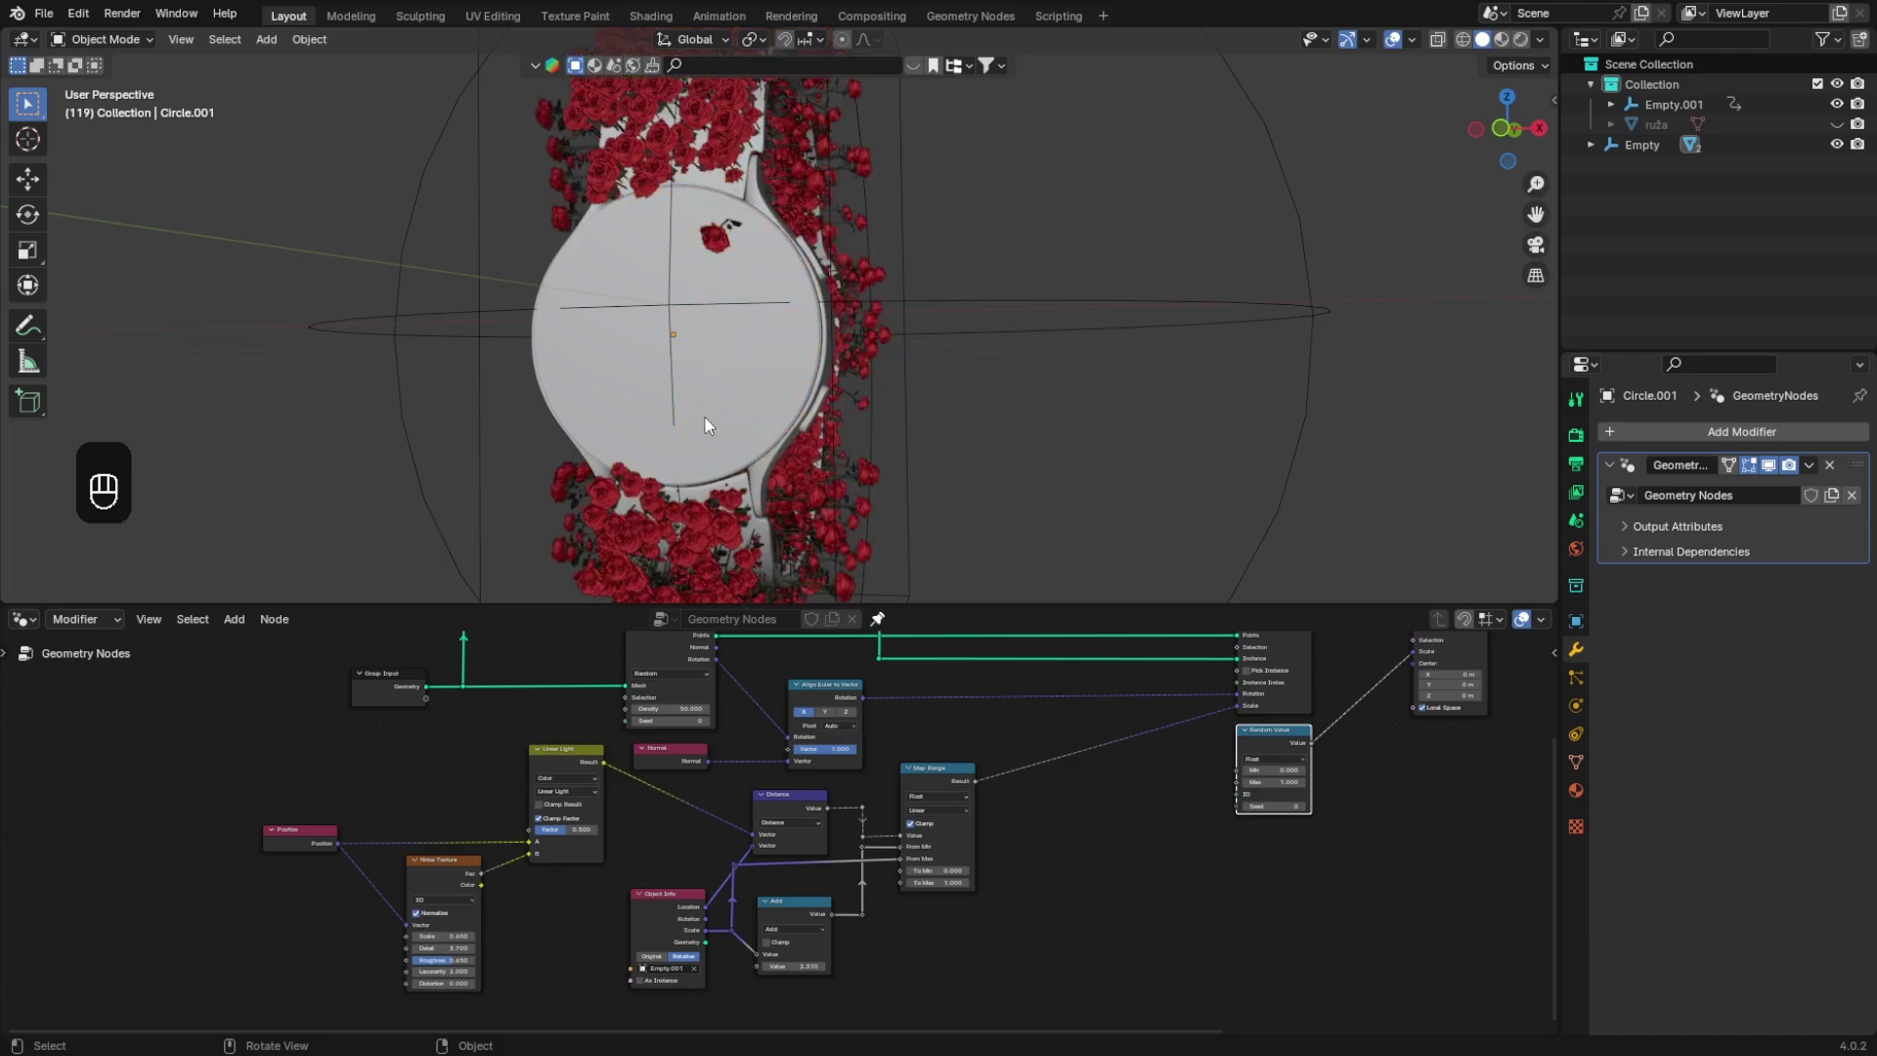
{"action": "scroll", "coordinate": [676, 742], "scroll_direction": "up", "scroll_amount": 5}
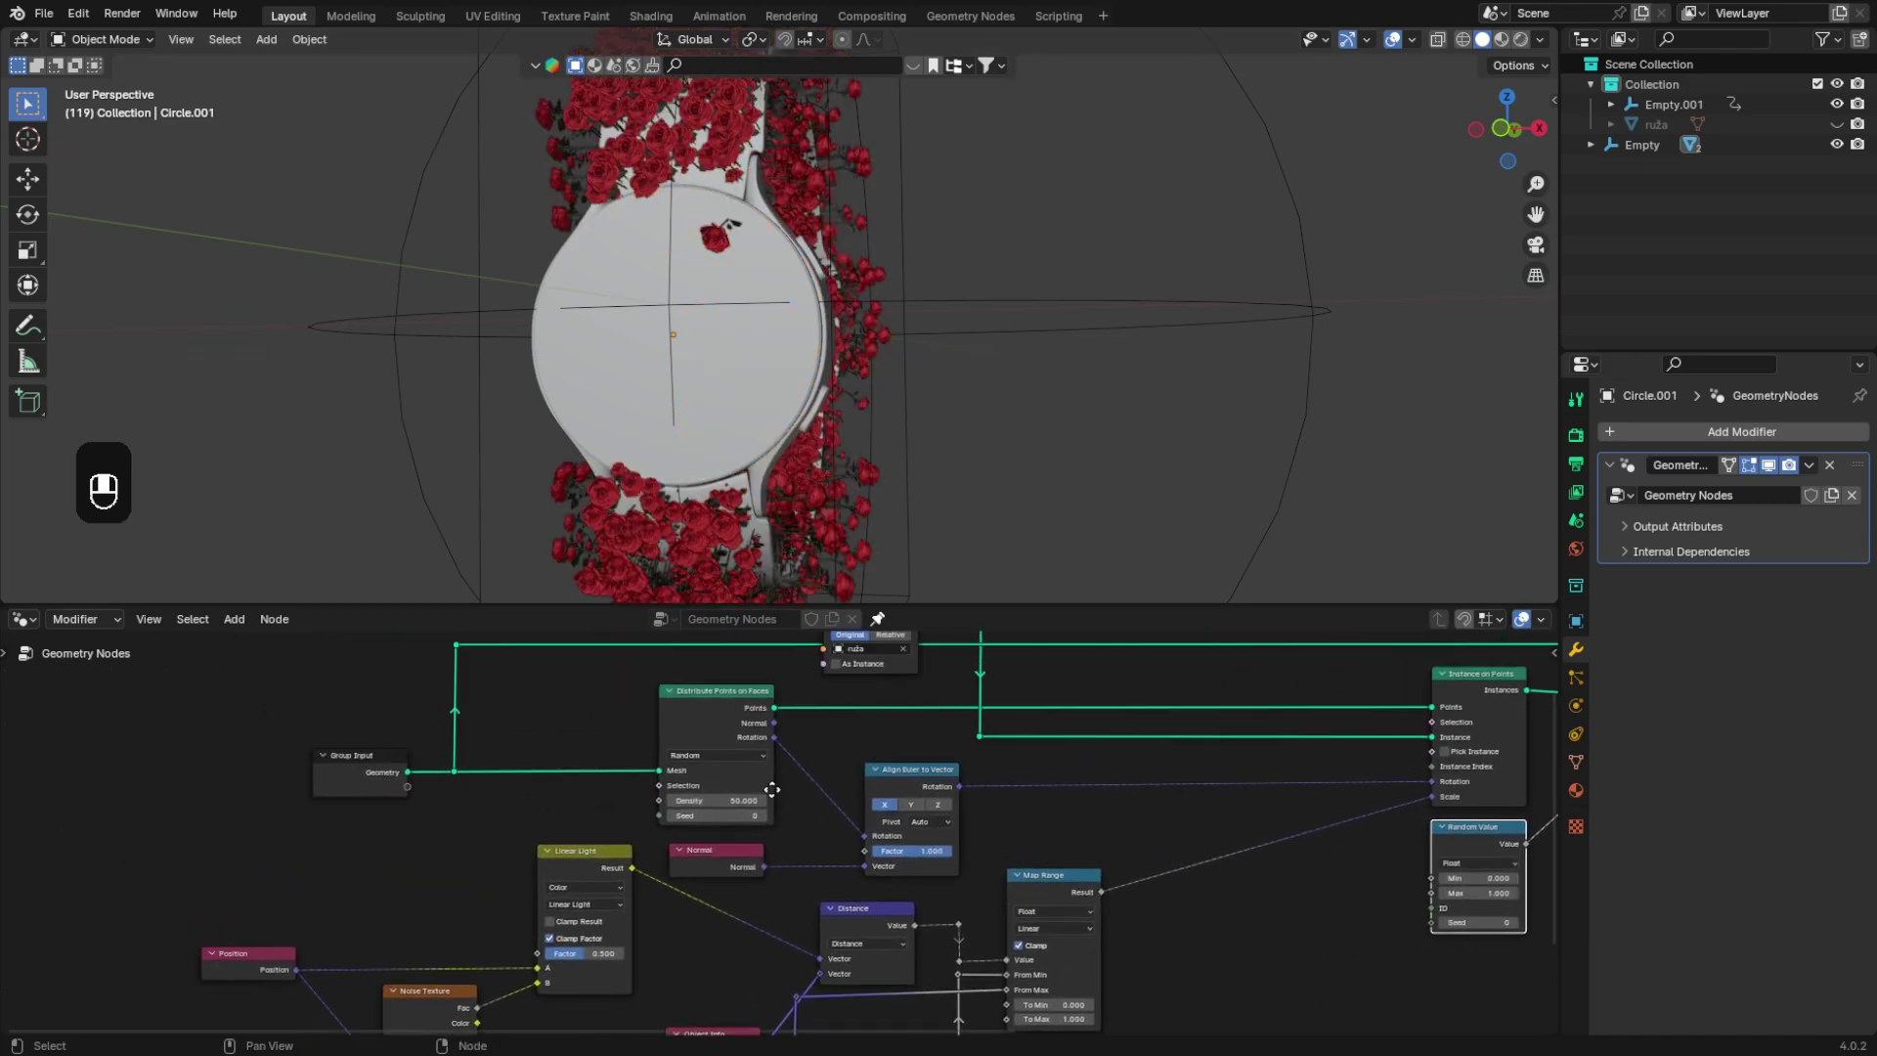
{"action": "middle_click_drag", "start_coordinate": [772, 790], "coordinate": [829, 830]}
{"action": "mouse_move", "coordinate": [829, 837]}
{"action": "left_mouse_down"}
{"action": "mouse_move", "coordinate": [782, 842]}
{"action": "mouse_move", "coordinate": [827, 844]}
{"action": "left_mouse_up"}
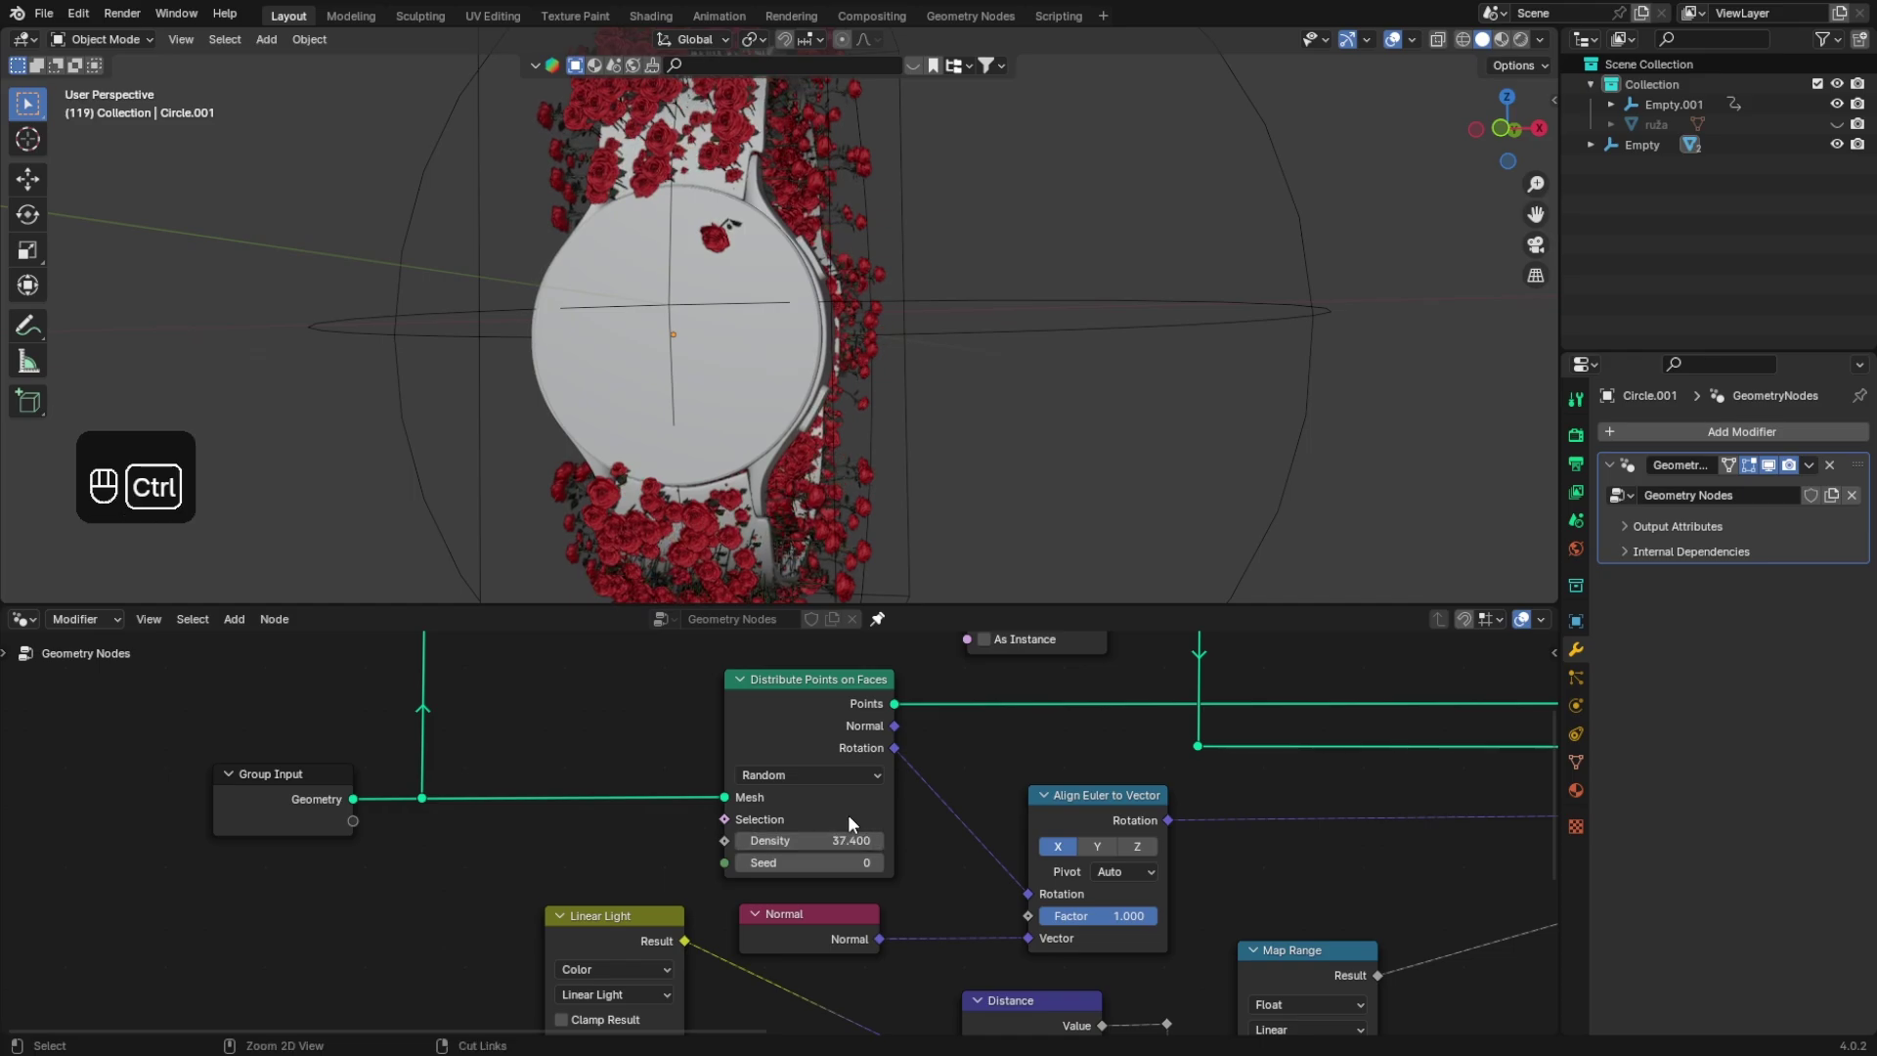
{"action": "scroll", "coordinate": [826, 862], "scroll_direction": "up", "scroll_amount": 11, "text": "ctrl"}
{"action": "key", "text": "ctrl+z"}
Step: Try different Seed values on the Distribute Points on Faces node and settle on -9
{"action": "scroll", "coordinate": [827, 862], "scroll_direction": "up", "scroll_amount": 3, "text": "ctrl"}
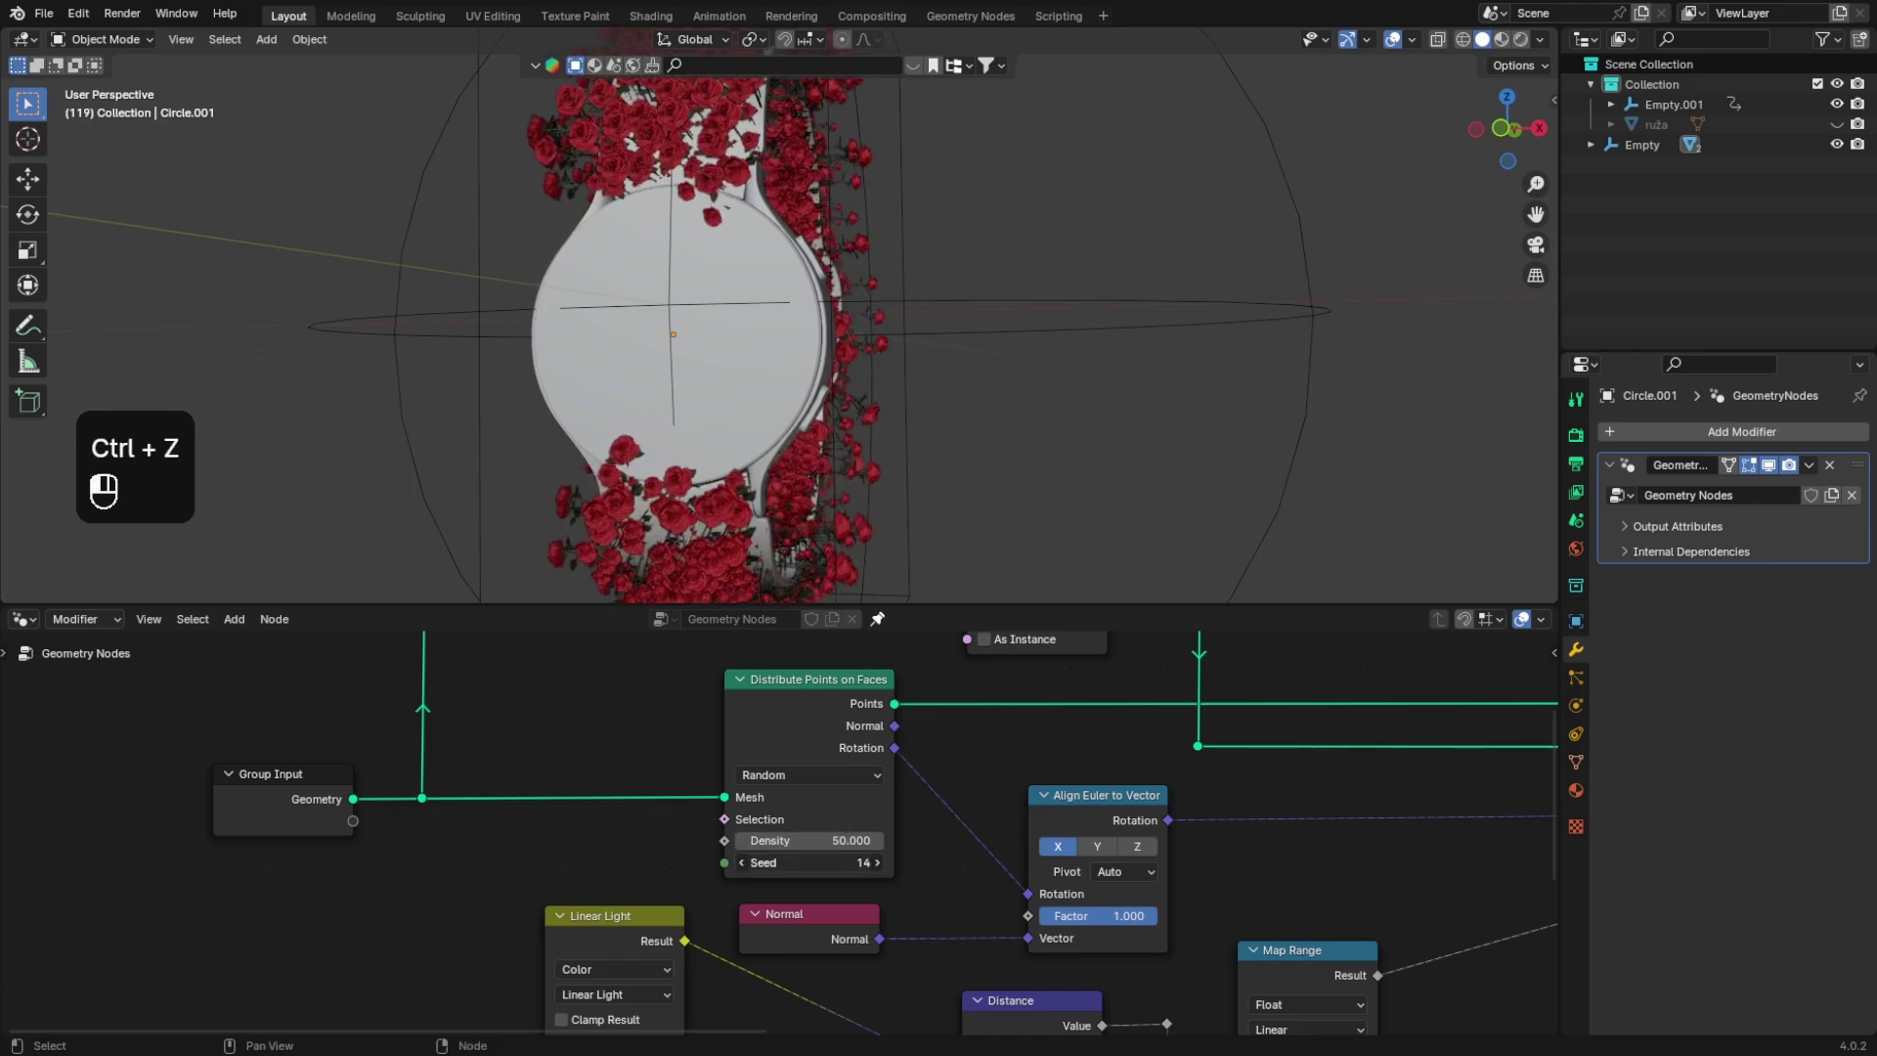
{"action": "scroll", "coordinate": [827, 862], "scroll_direction": "down", "scroll_amount": 20, "text": "ctrl"}
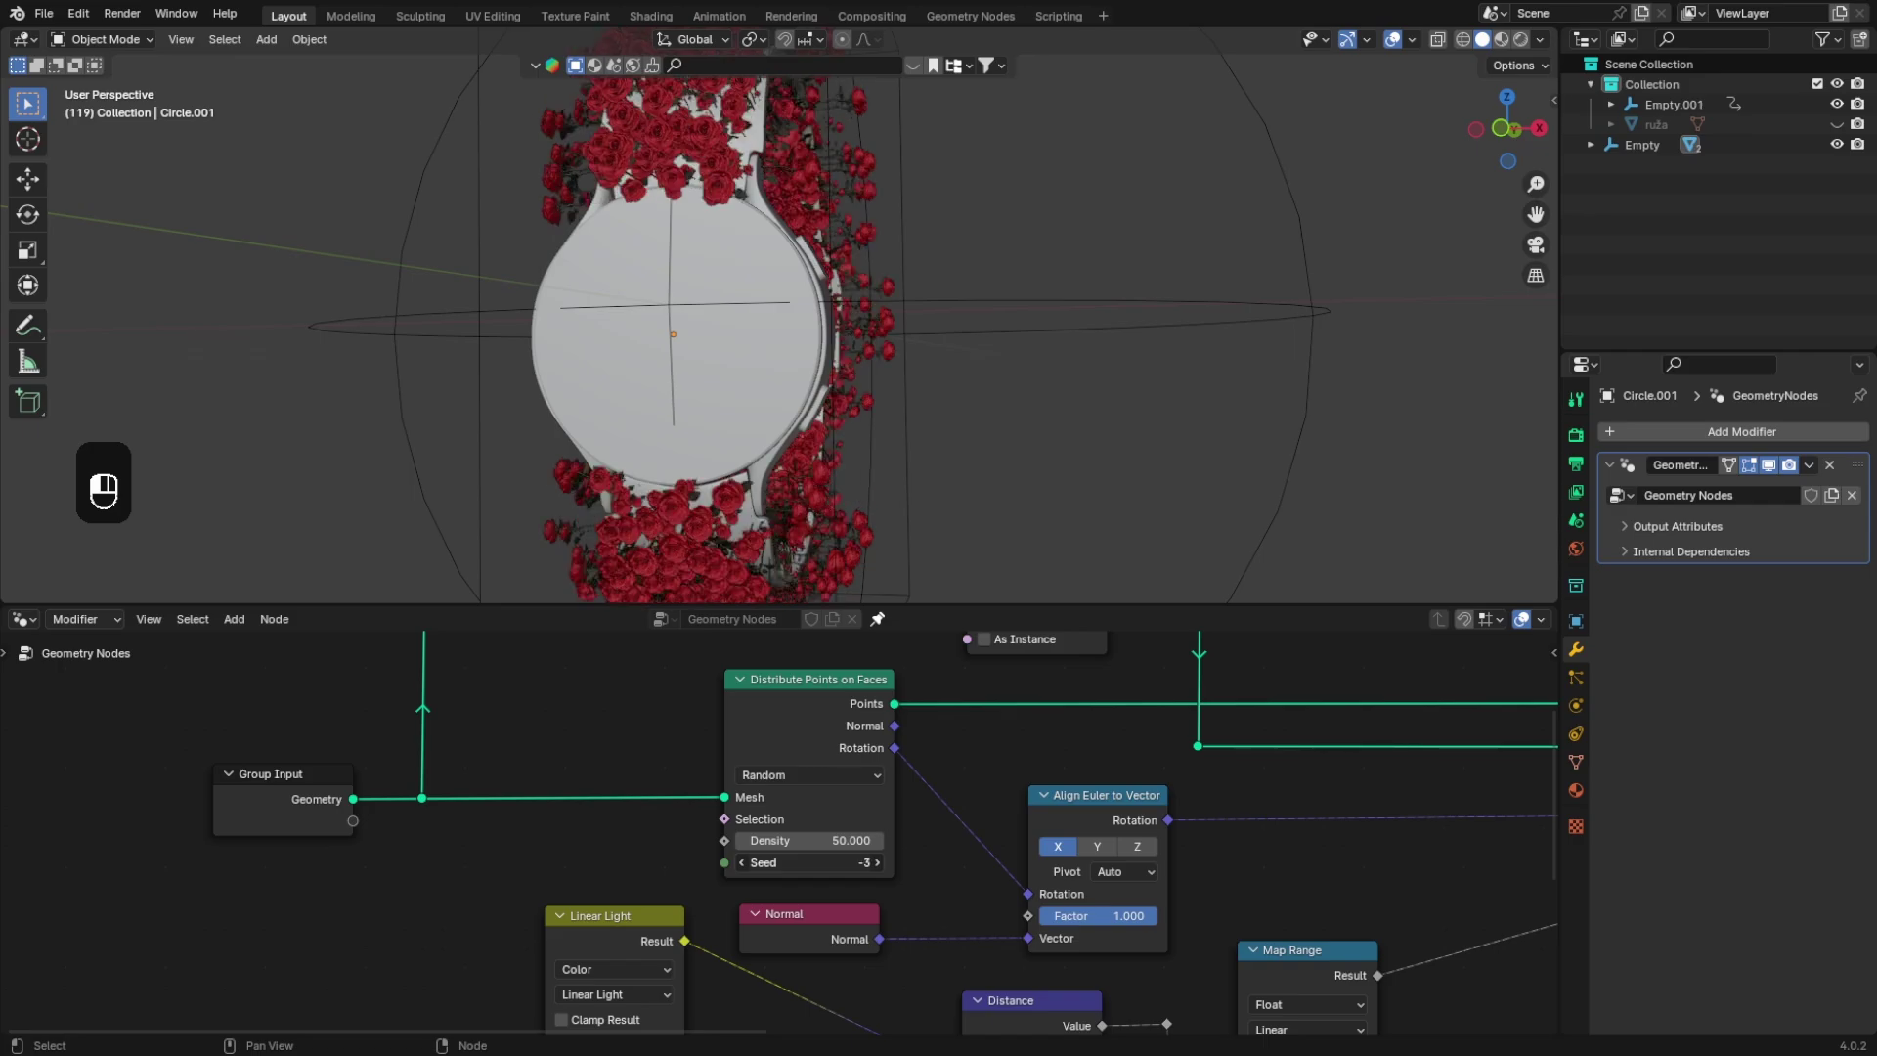
{"action": "scroll", "coordinate": [827, 862], "scroll_direction": "up", "scroll_amount": 2, "text": "ctrl"}
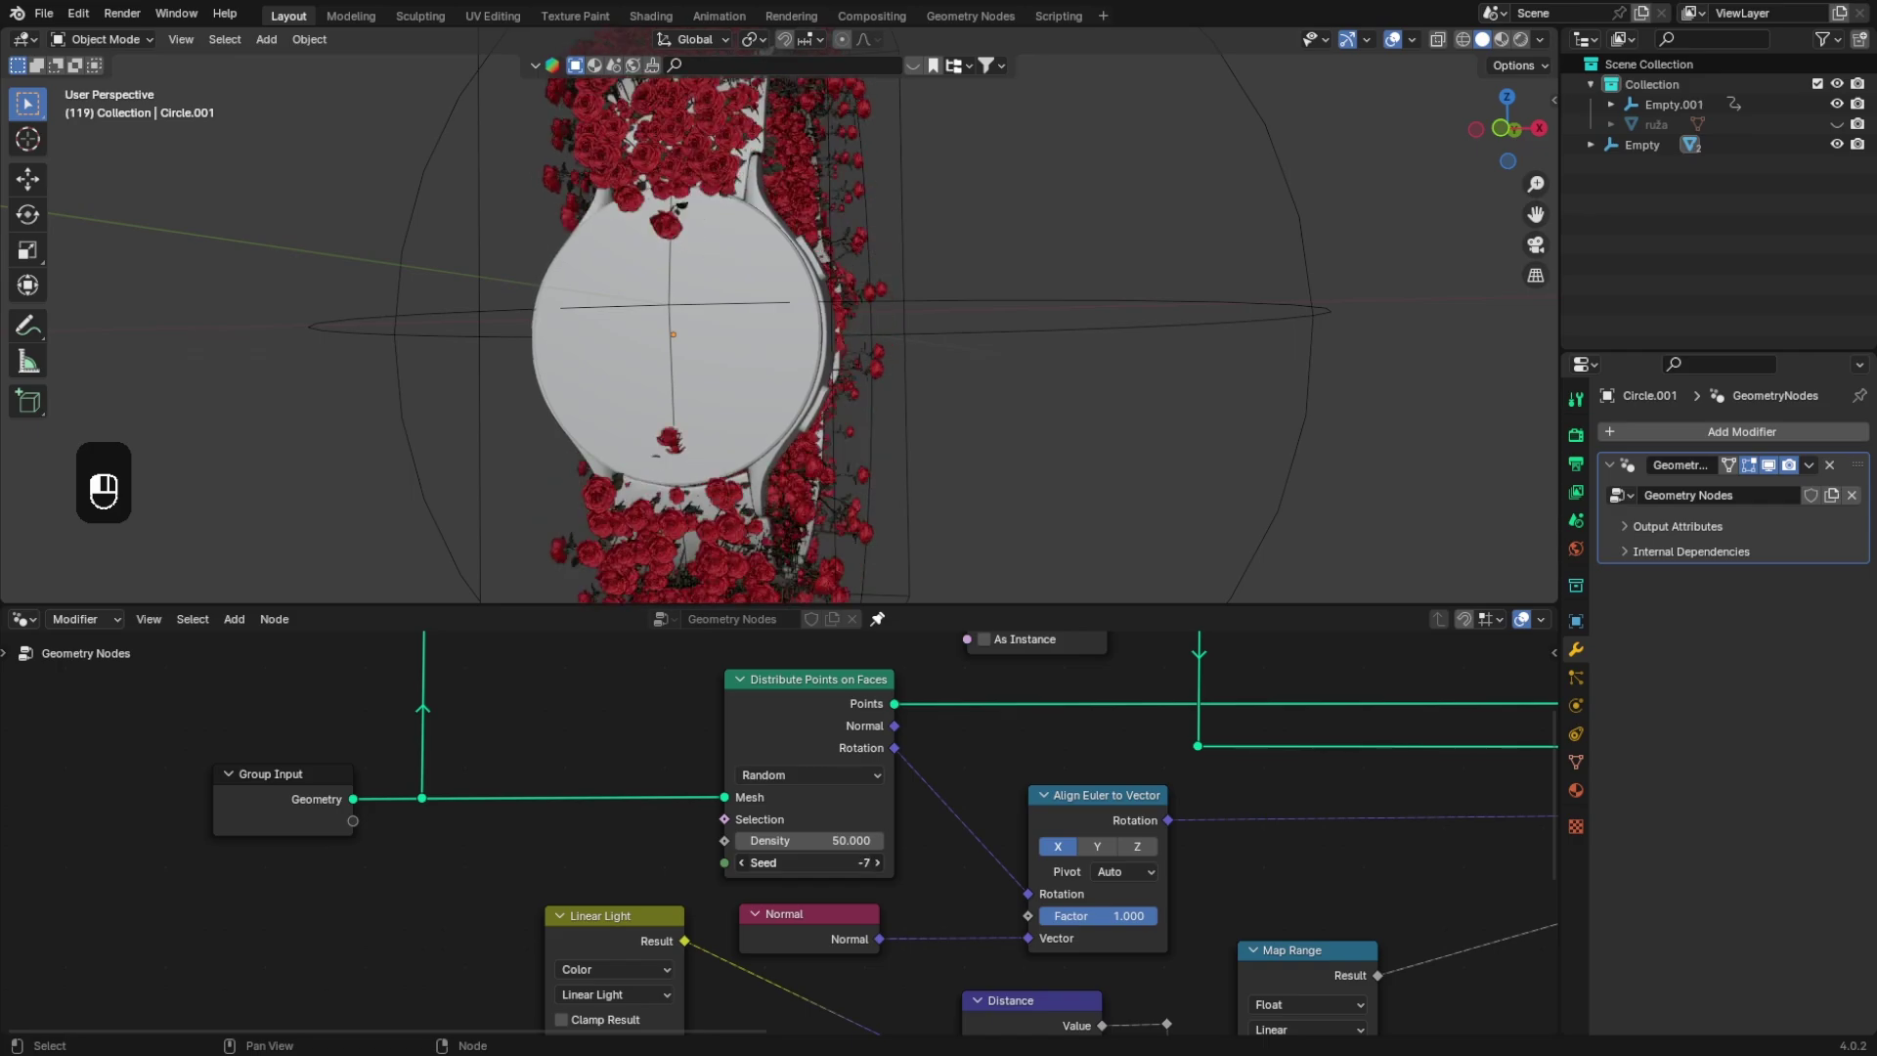
{"action": "scroll", "coordinate": [818, 859], "scroll_direction": "down", "scroll_amount": 6, "text": "ctrl"}
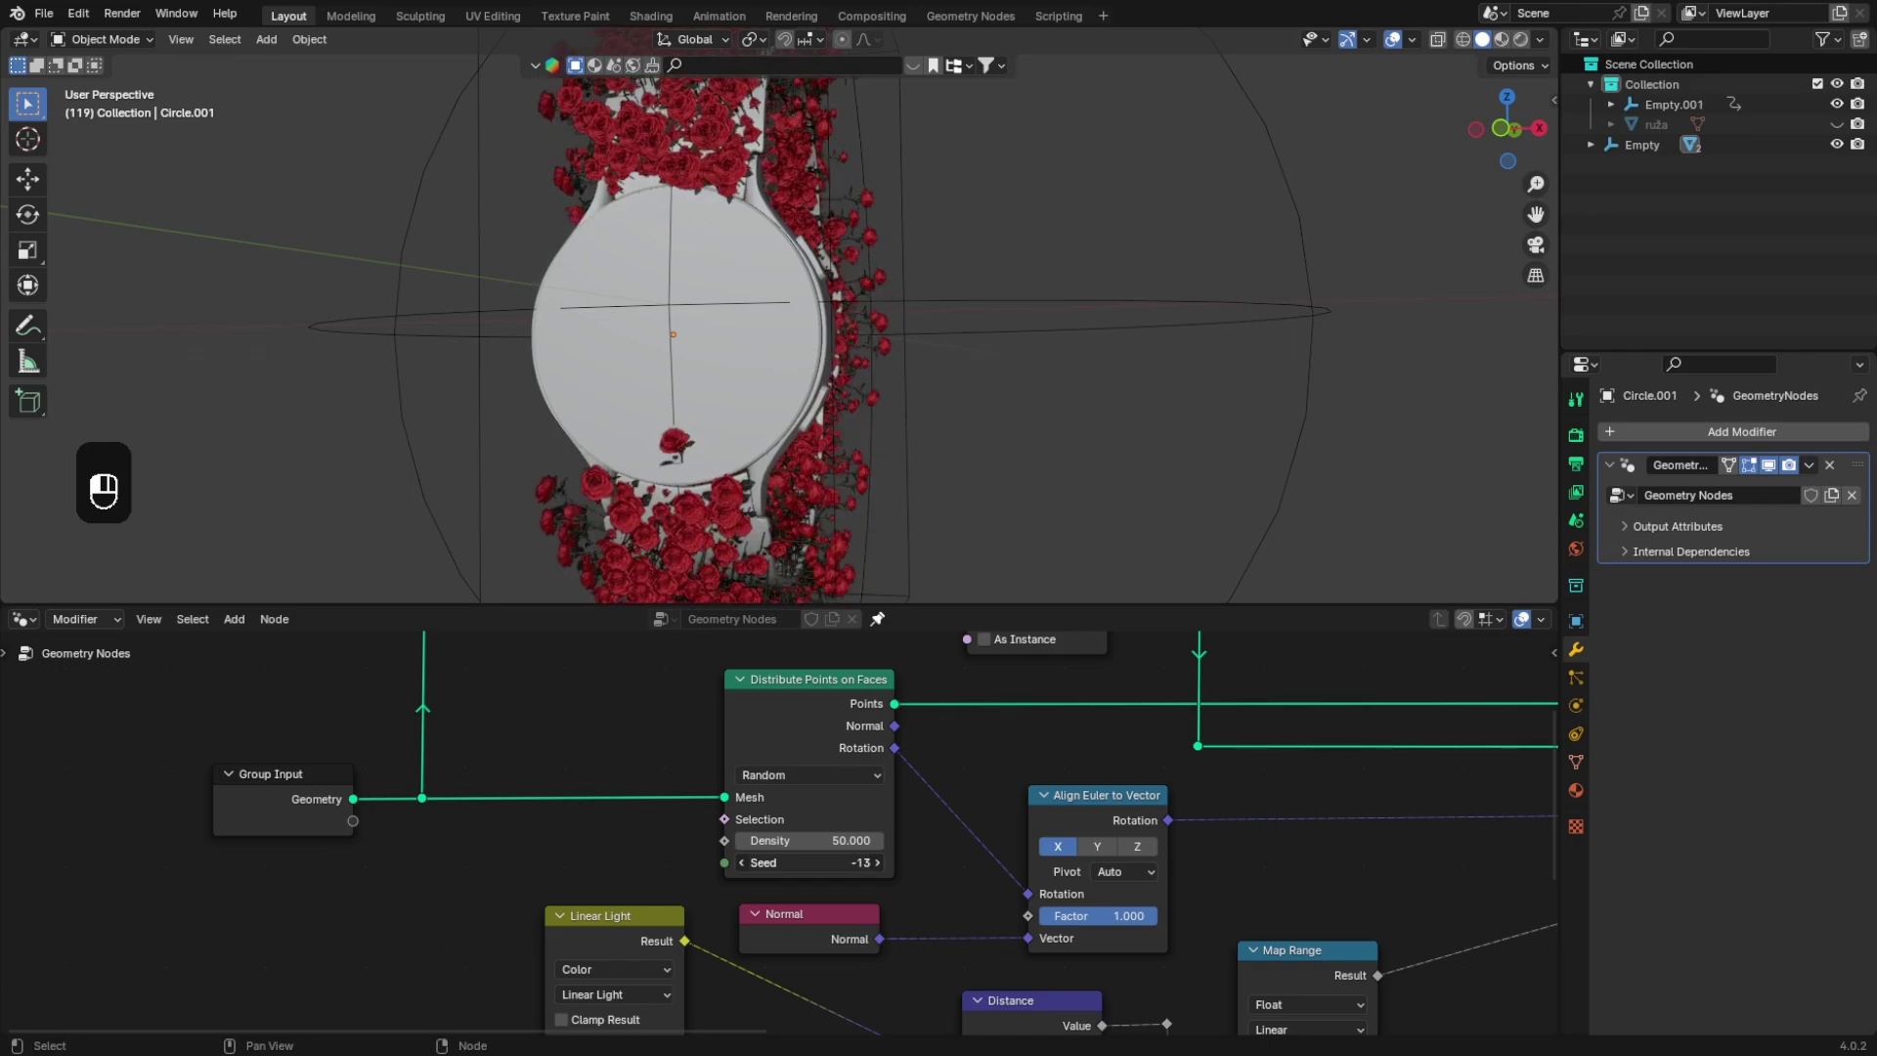
{"action": "left_click", "coordinate": [876, 862]}
{"action": "left_click", "coordinate": [875, 862]}
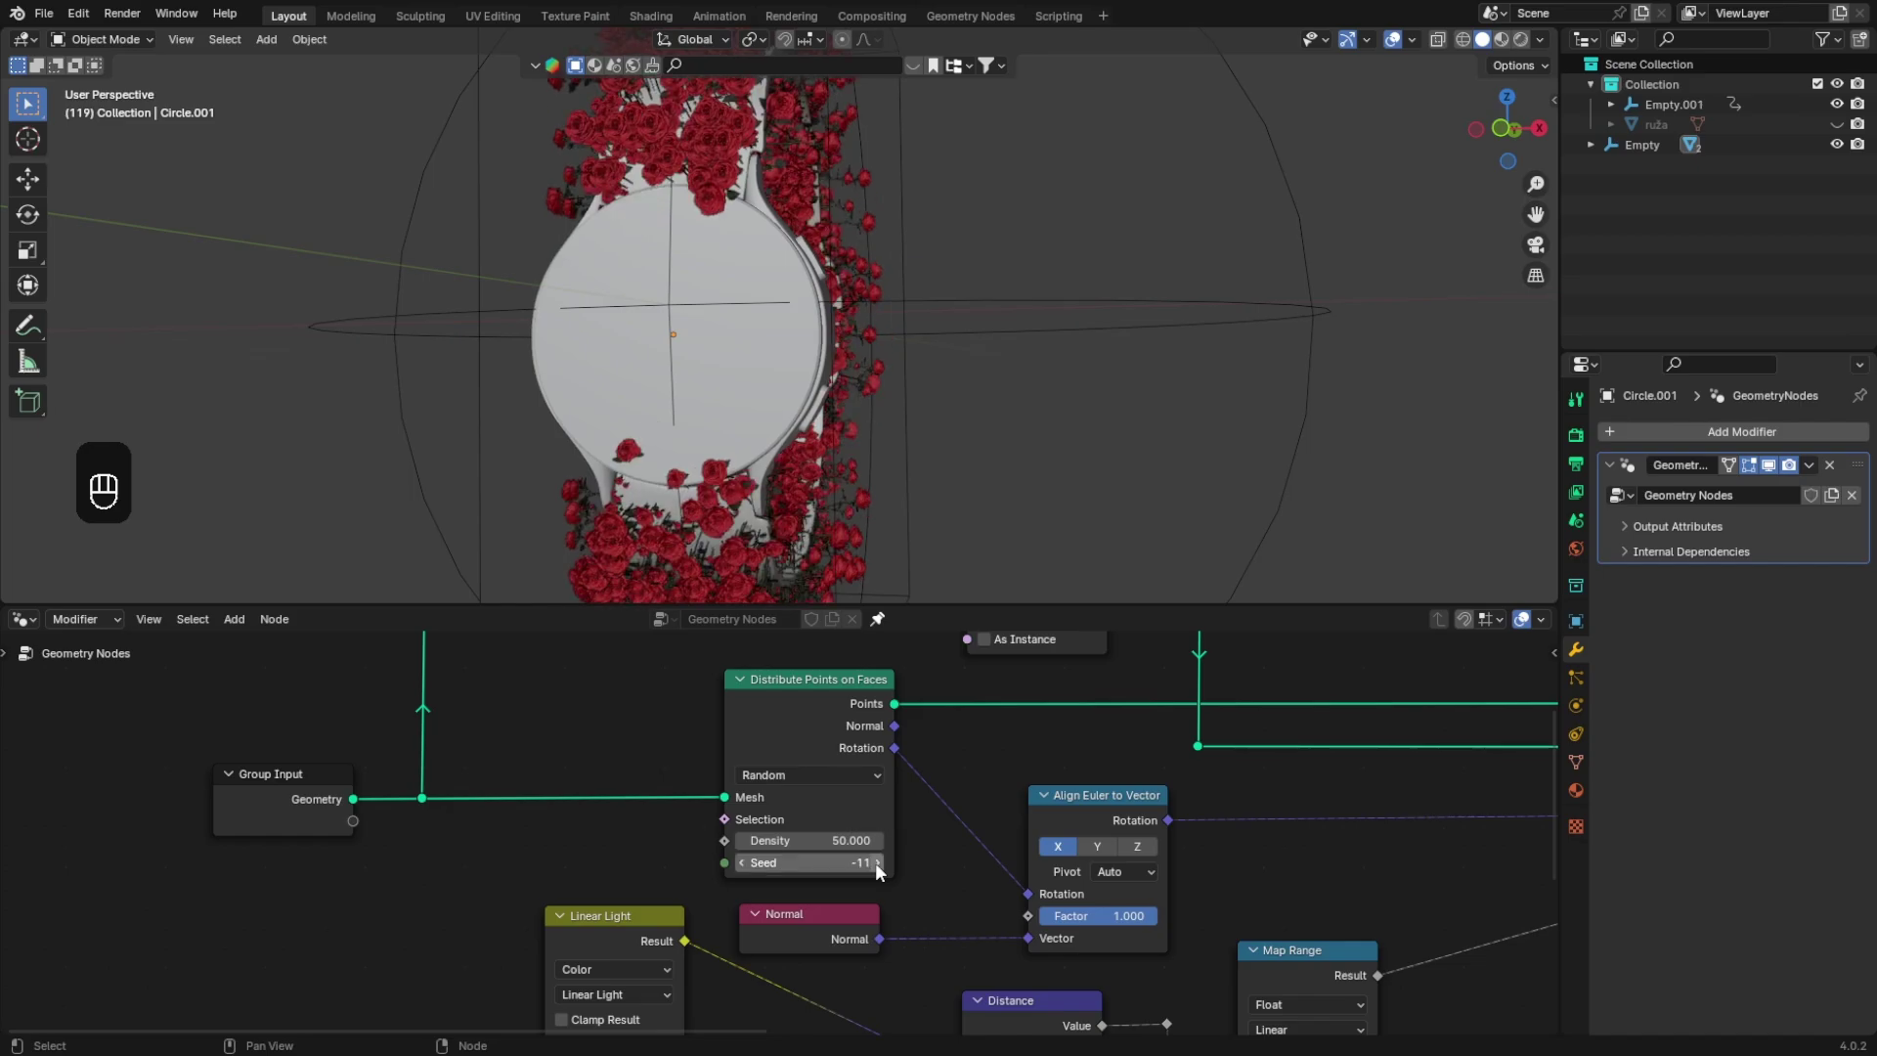
{"action": "left_click", "coordinate": [876, 862]}
{"action": "left_click", "coordinate": [873, 862]}
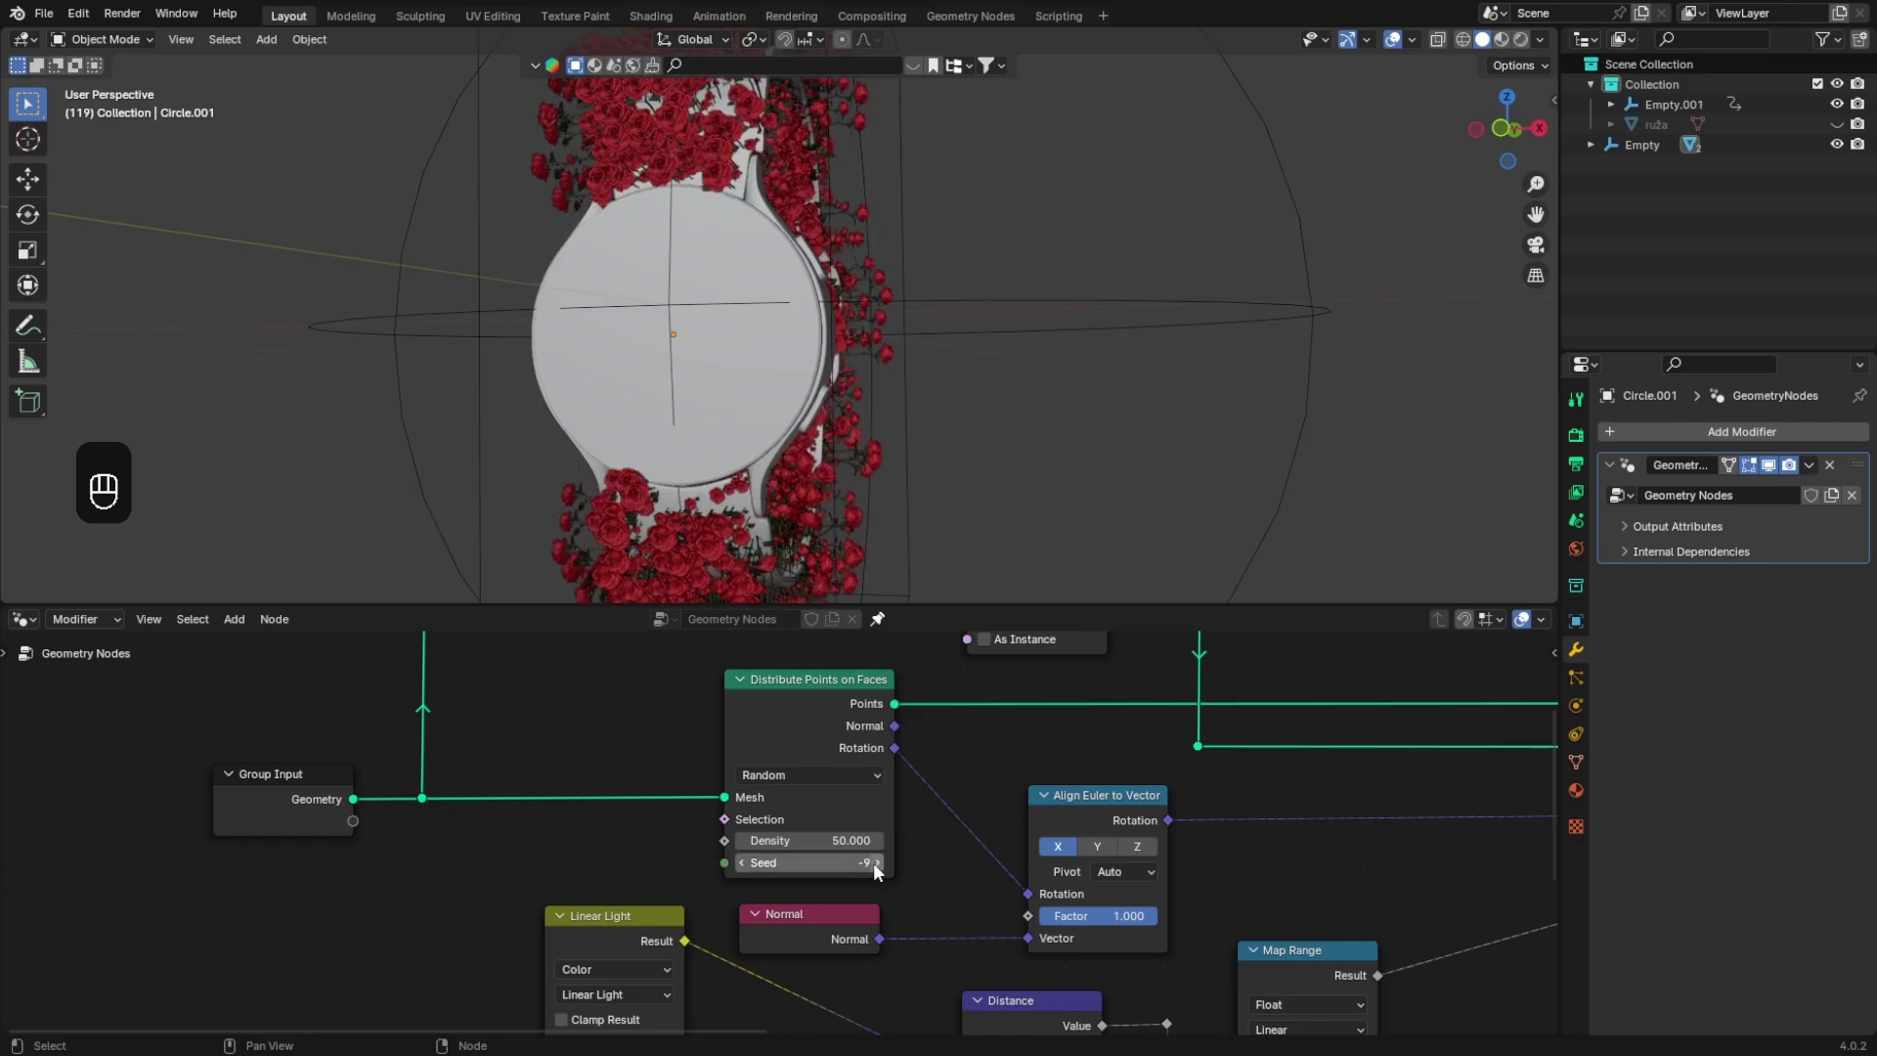
Step: Switch the node editor area to the Timeline and shrink it to a thin strip beneath an enlarged 3D viewport
{"action": "scroll", "coordinate": [946, 509], "scroll_direction": "down", "scroll_amount": 3}
{"action": "middle_click_drag", "start_coordinate": [935, 472], "coordinate": [916, 614]}
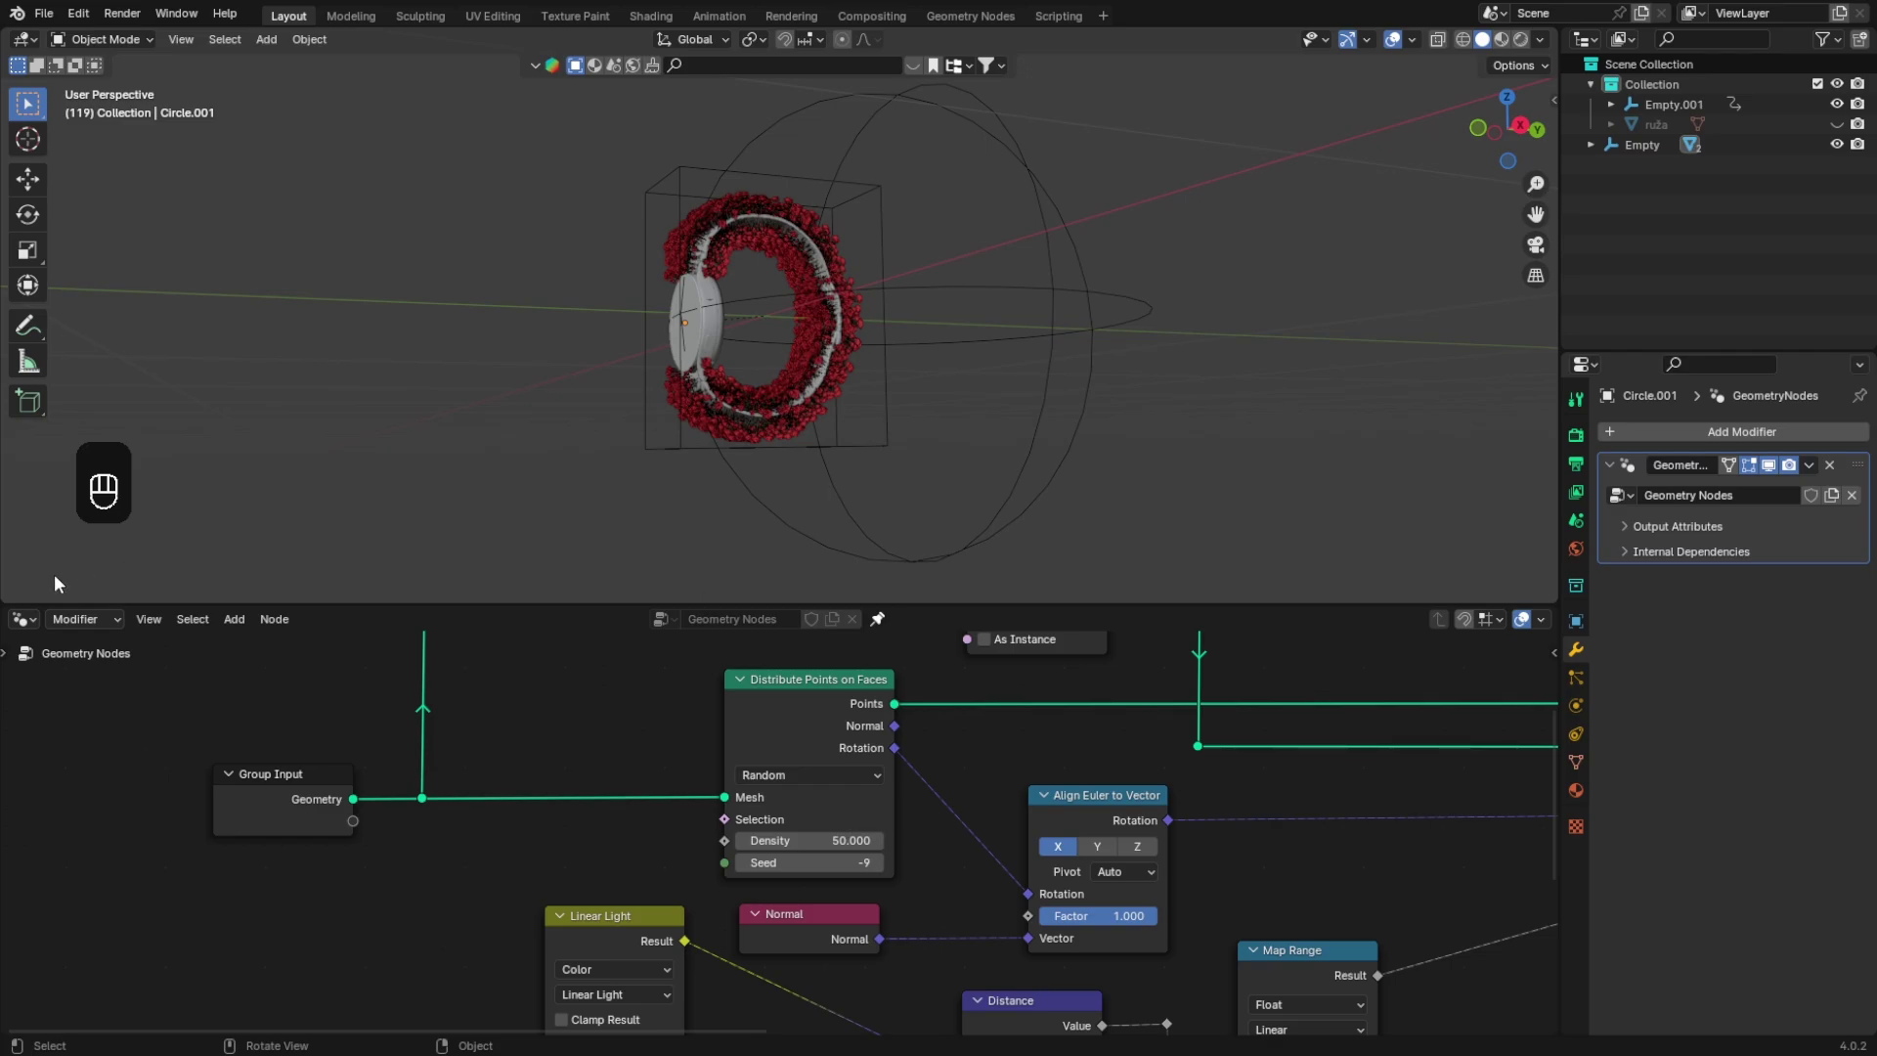
{"action": "left_click", "coordinate": [23, 619]}
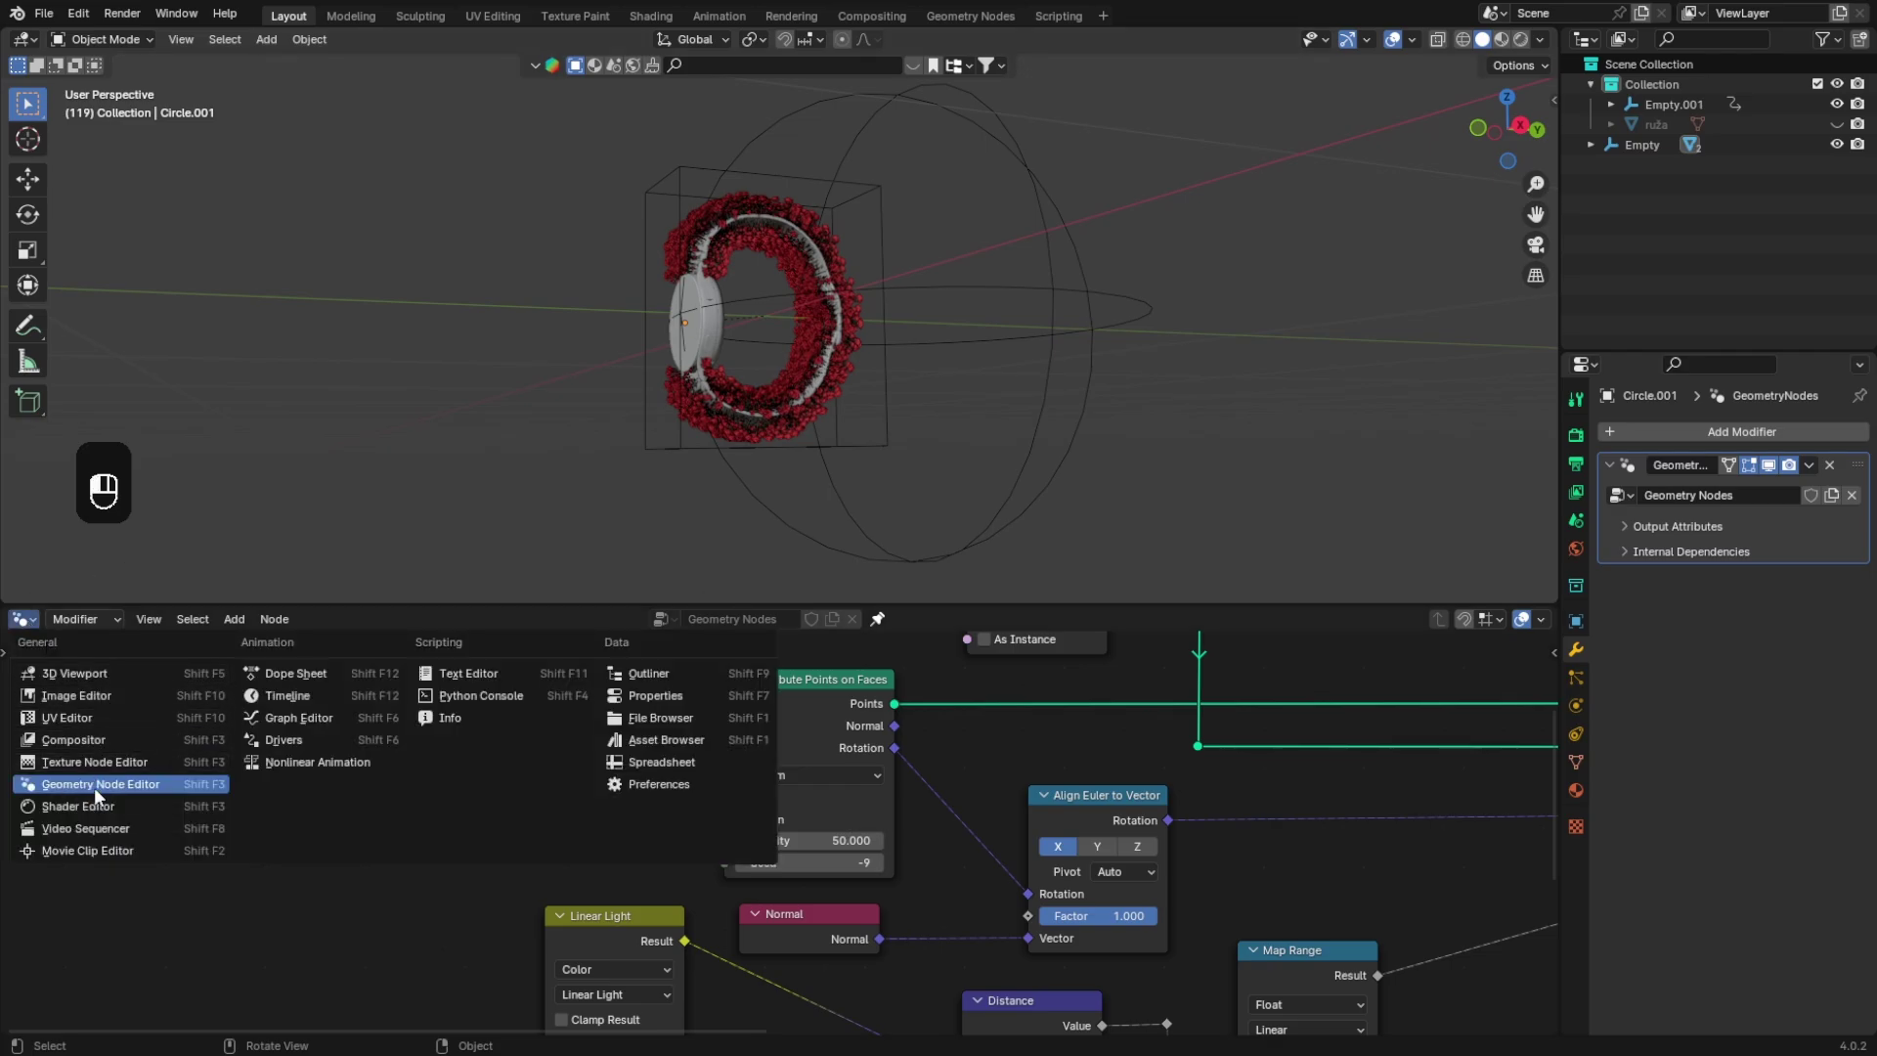
{"action": "left_click", "coordinate": [295, 693]}
{"action": "left_click_drag", "start_coordinate": [359, 597], "coordinate": [337, 1049]}
Step: Add a mesh plane to the scene at the watch's position
{"action": "key", "text": "shift+a"}
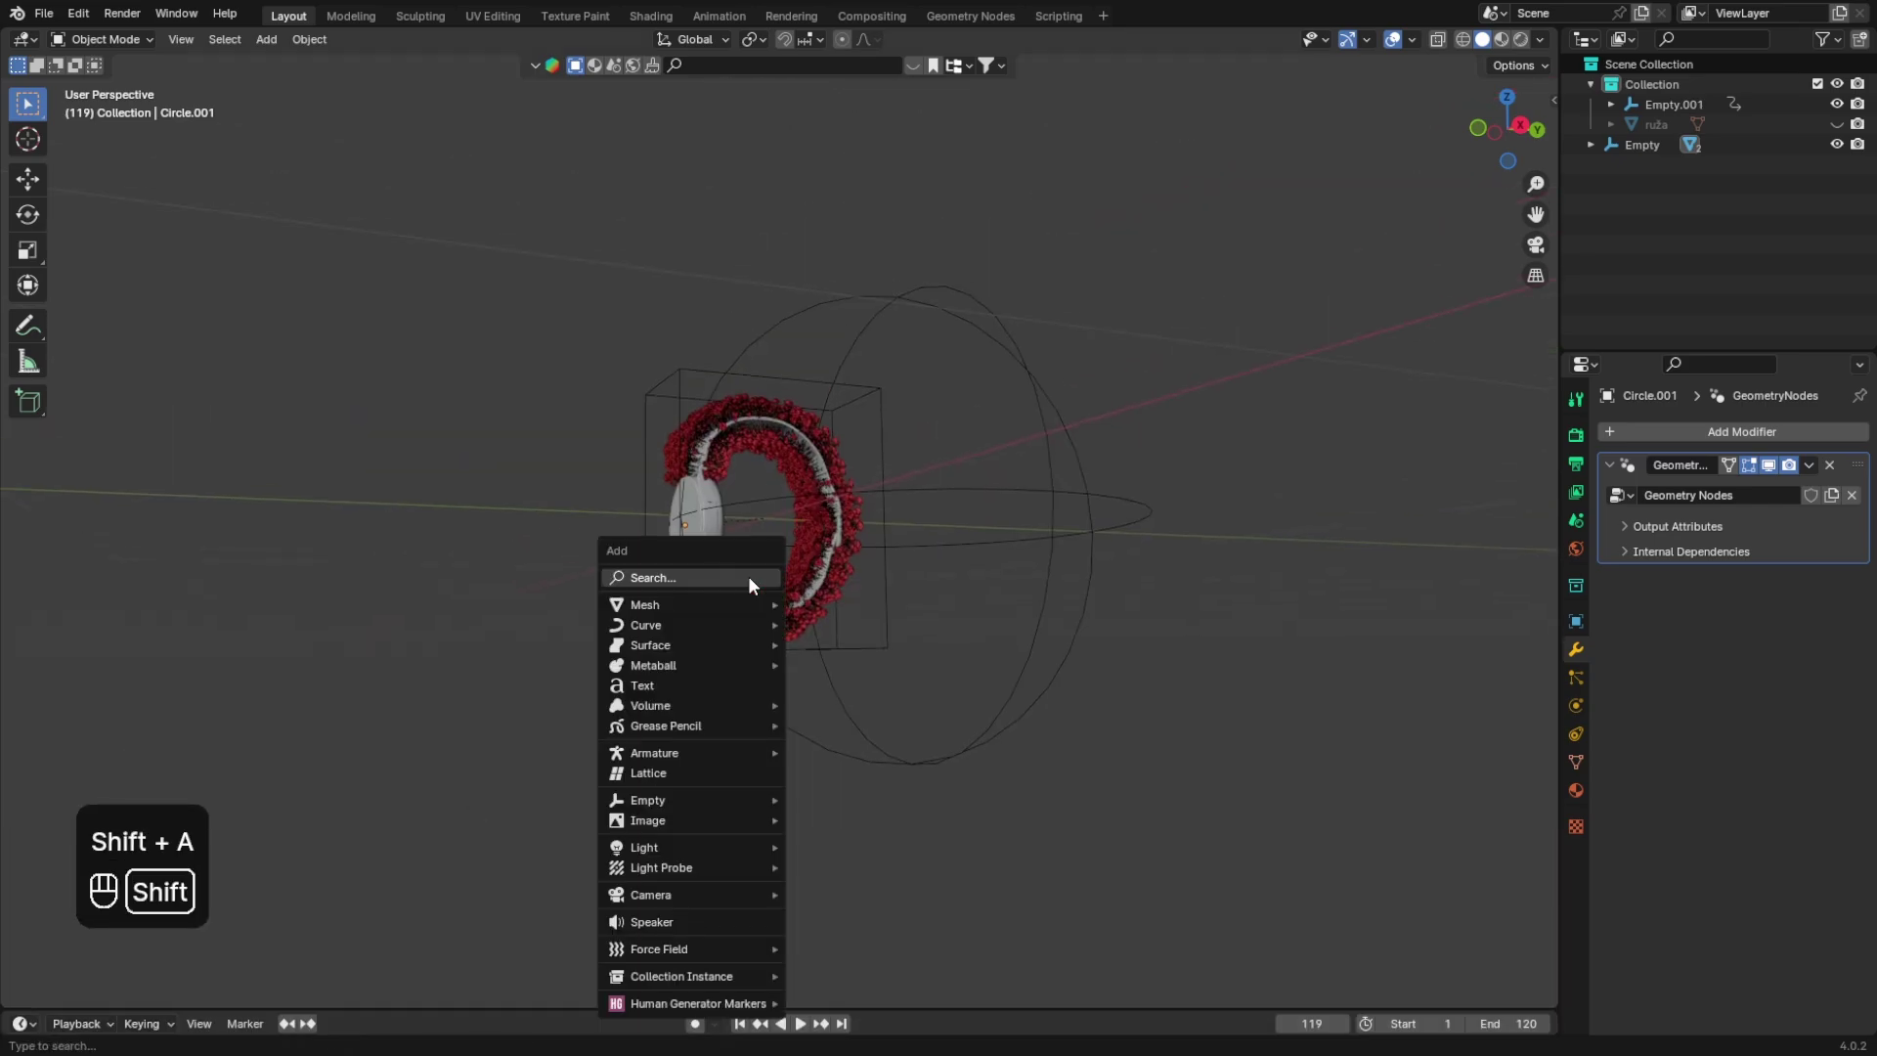
{"action": "mouse_move", "coordinate": [728, 610]}
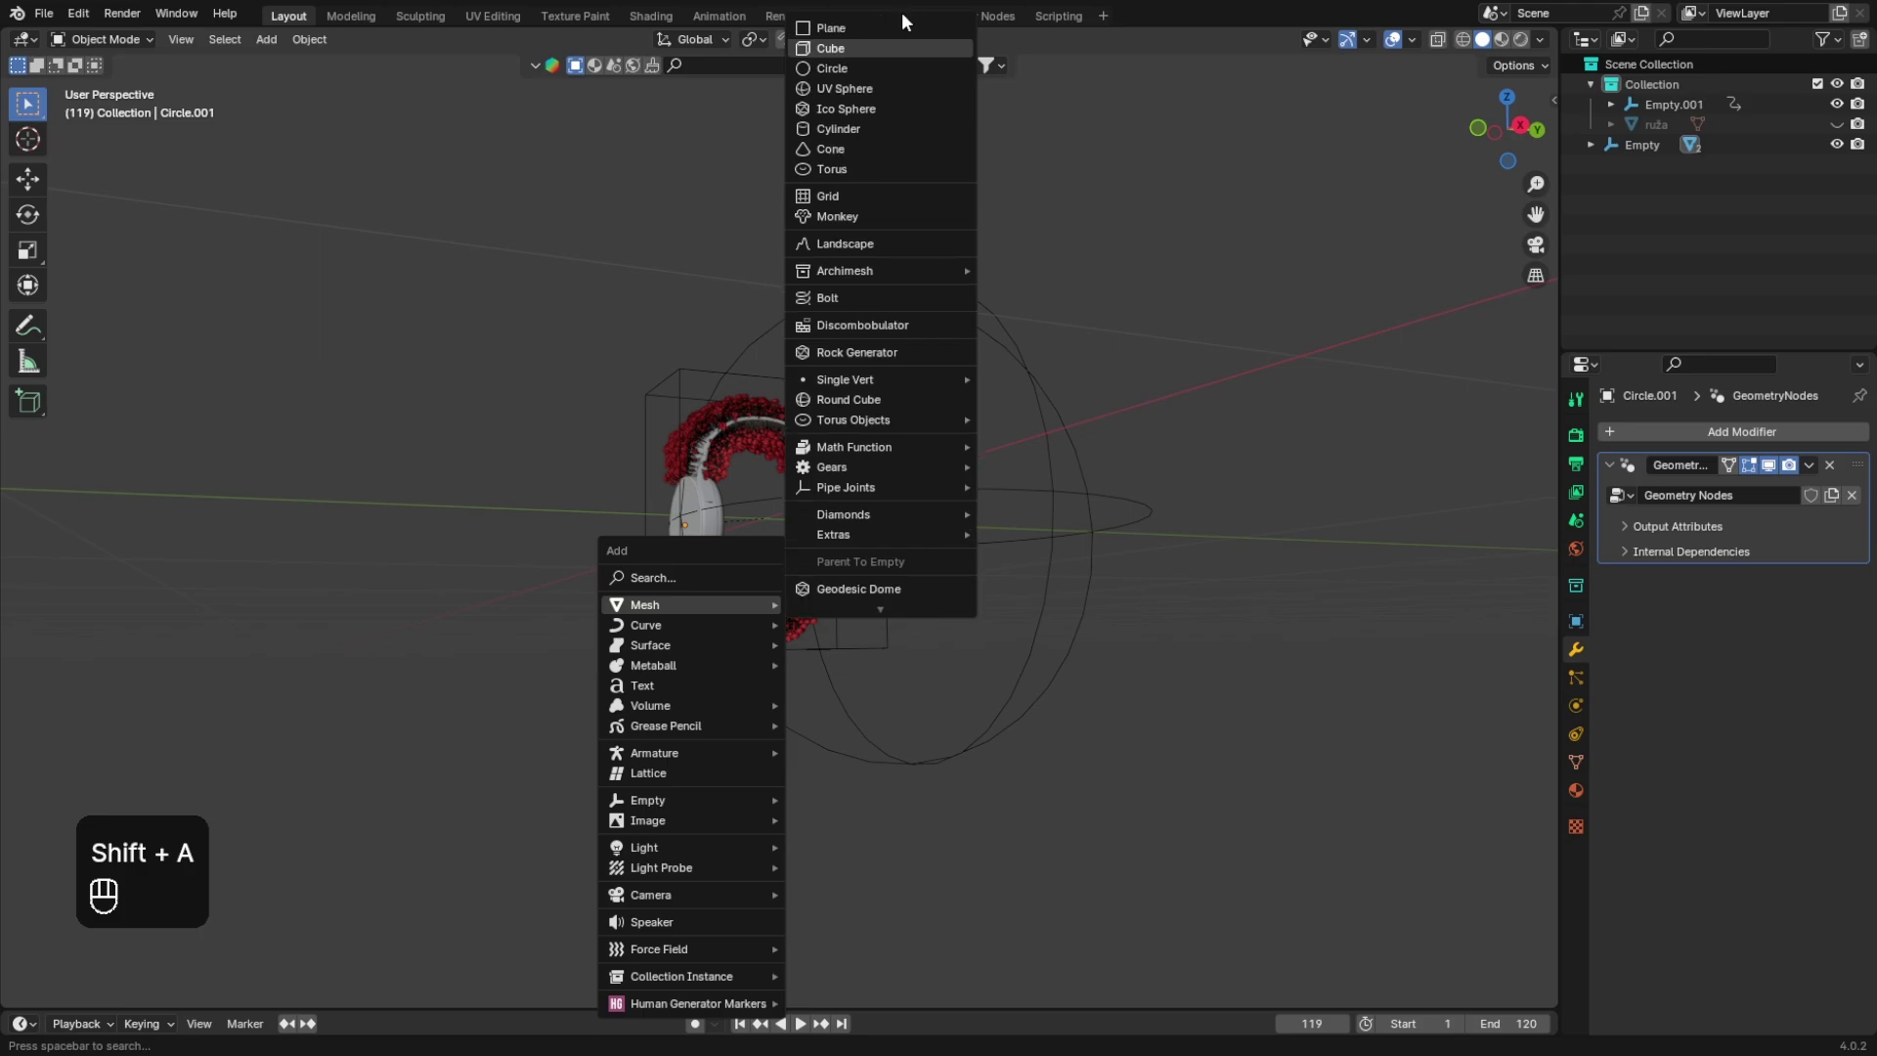
{"action": "left_click", "coordinate": [889, 39]}
{"action": "scroll", "coordinate": [796, 506], "scroll_direction": "down", "scroll_amount": 5}
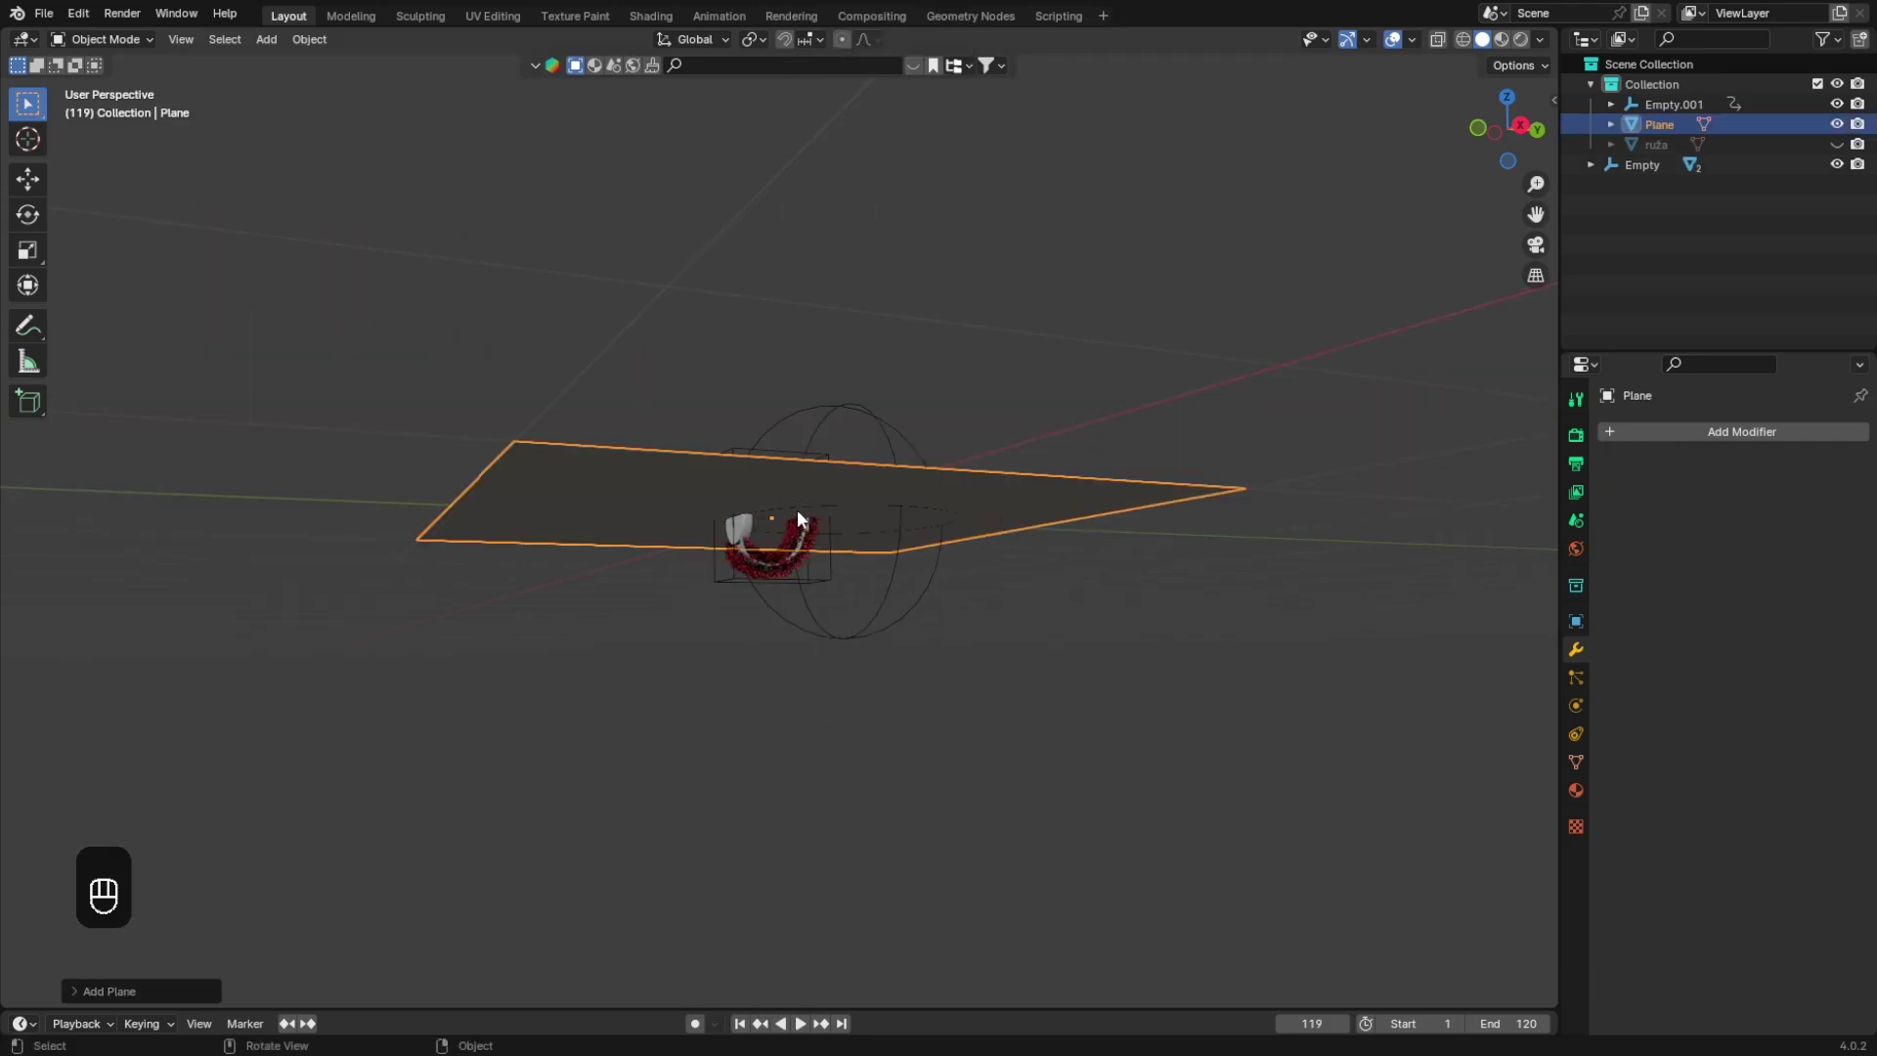
{"action": "middle_click_drag", "start_coordinate": [801, 525], "coordinate": [806, 569]}
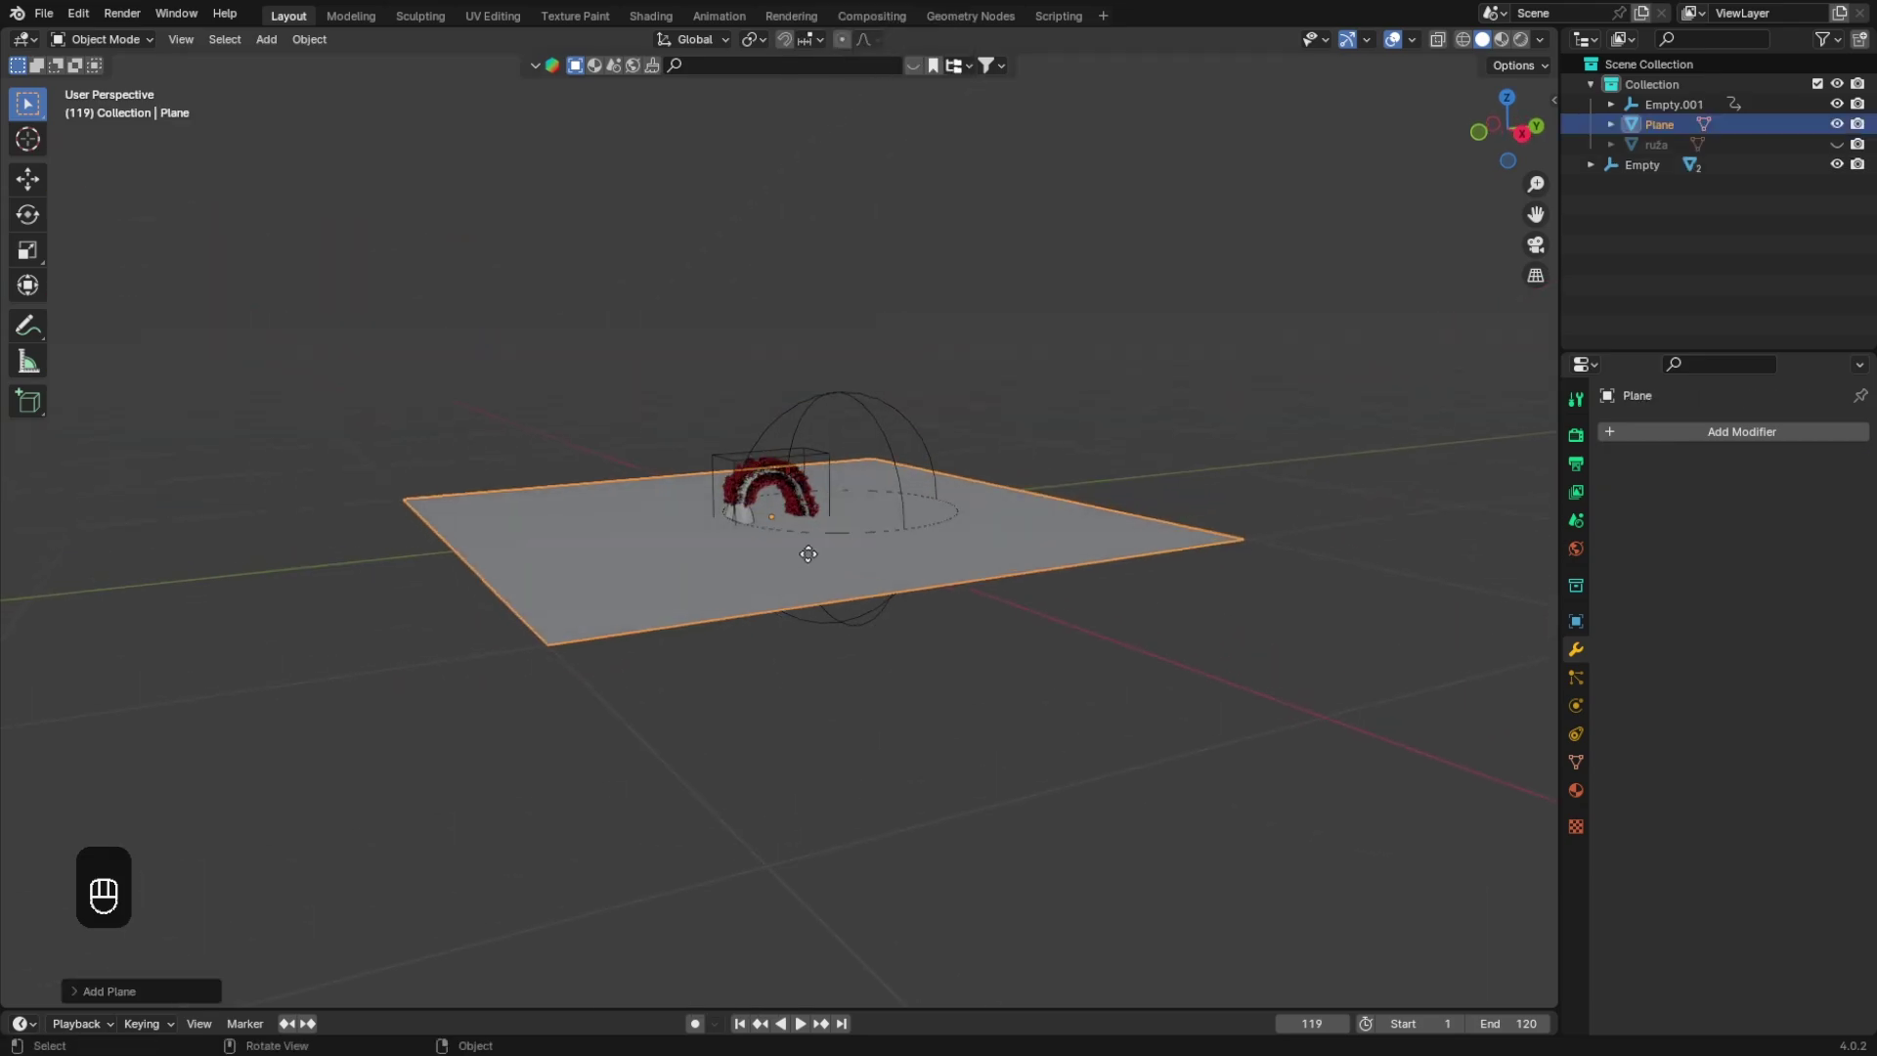
{"action": "key", "text": "g"}
{"action": "key", "text": "z"}
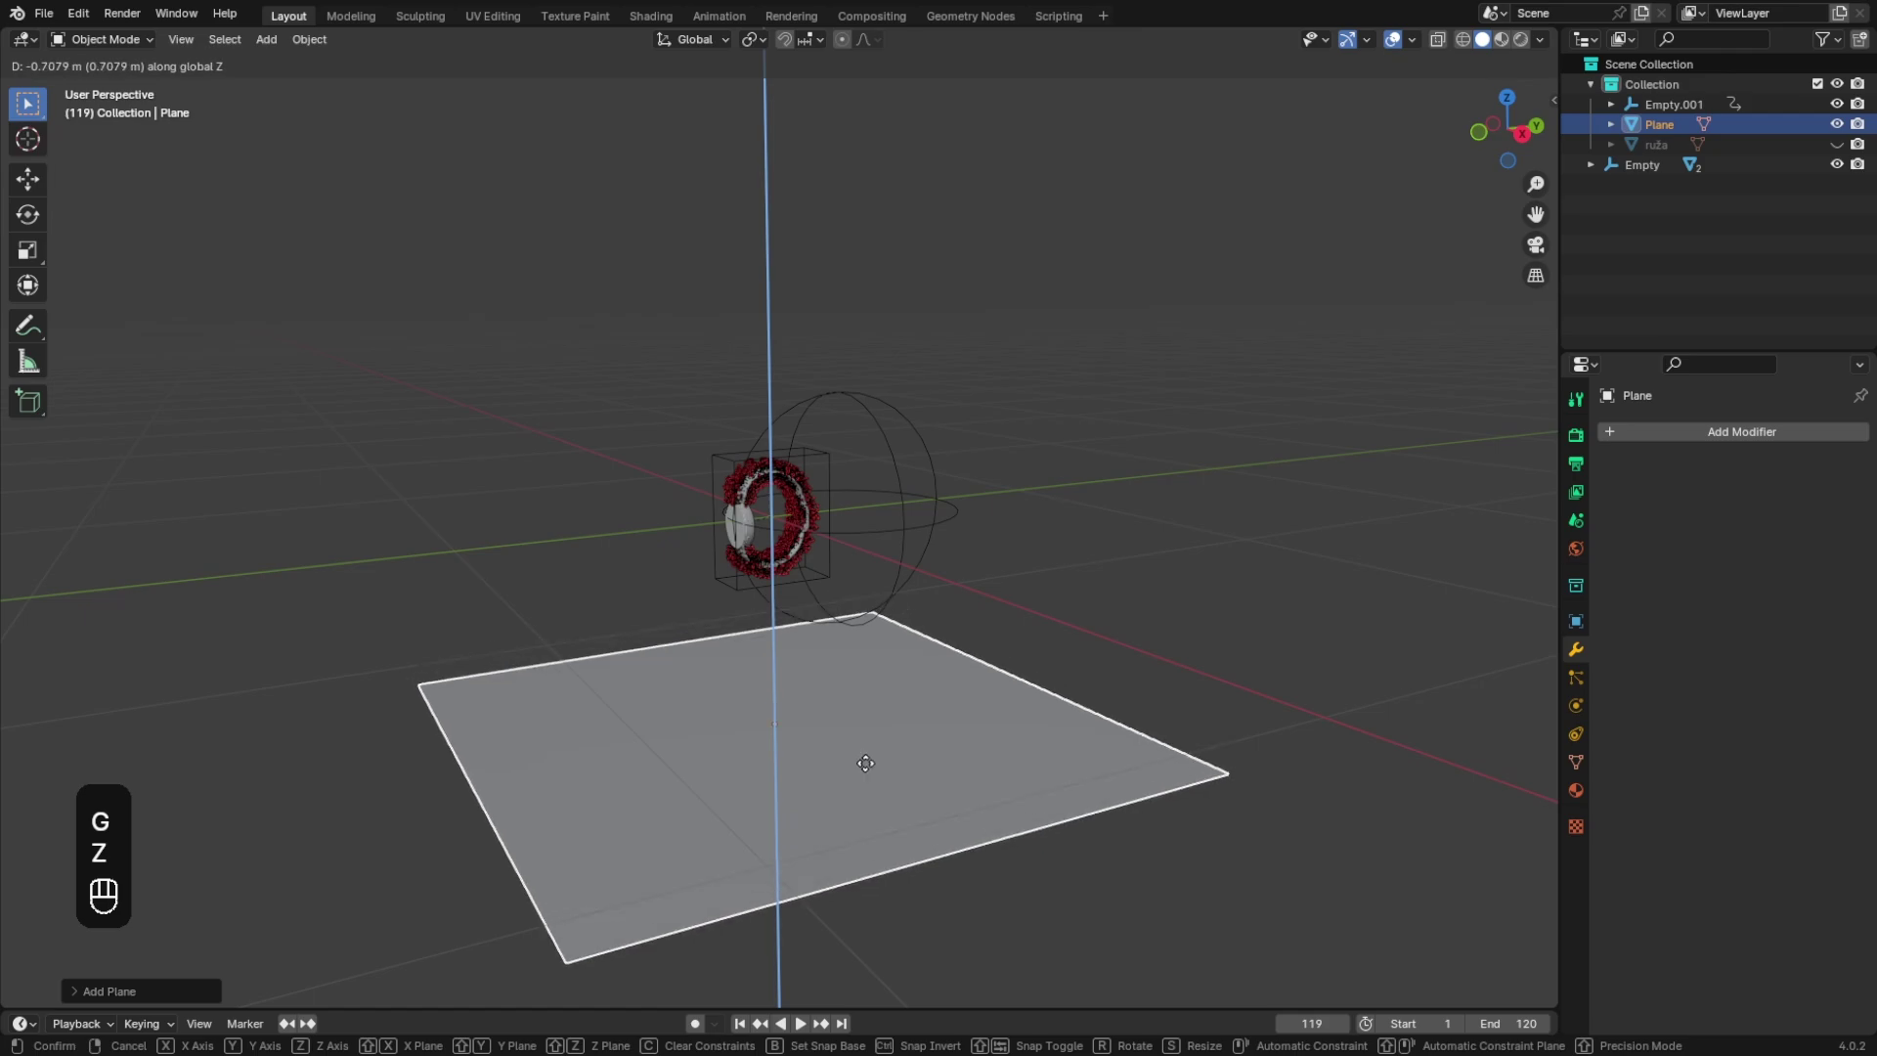
{"action": "right_click", "coordinate": [868, 761]}
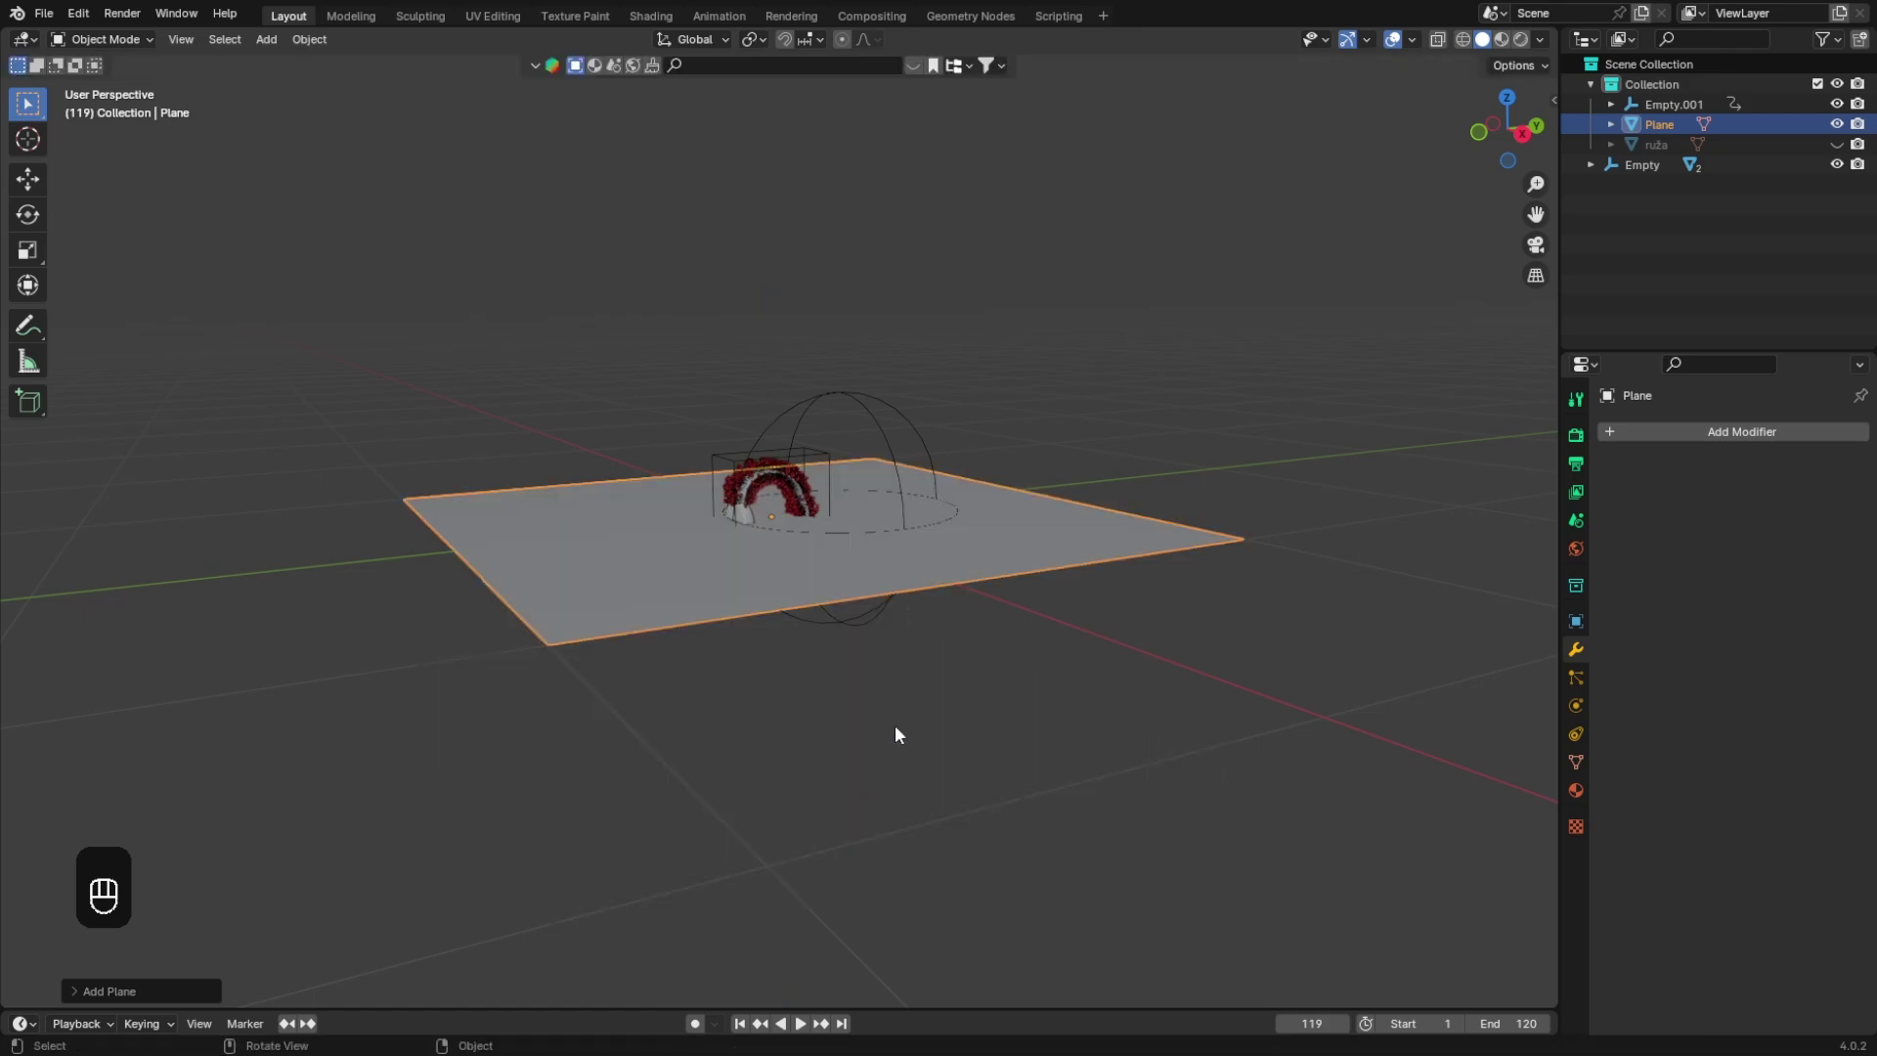
Step: Rotate the plane 90° about the global X axis to stand it upright
{"action": "key", "text": "r"}
{"action": "key", "text": "x"}
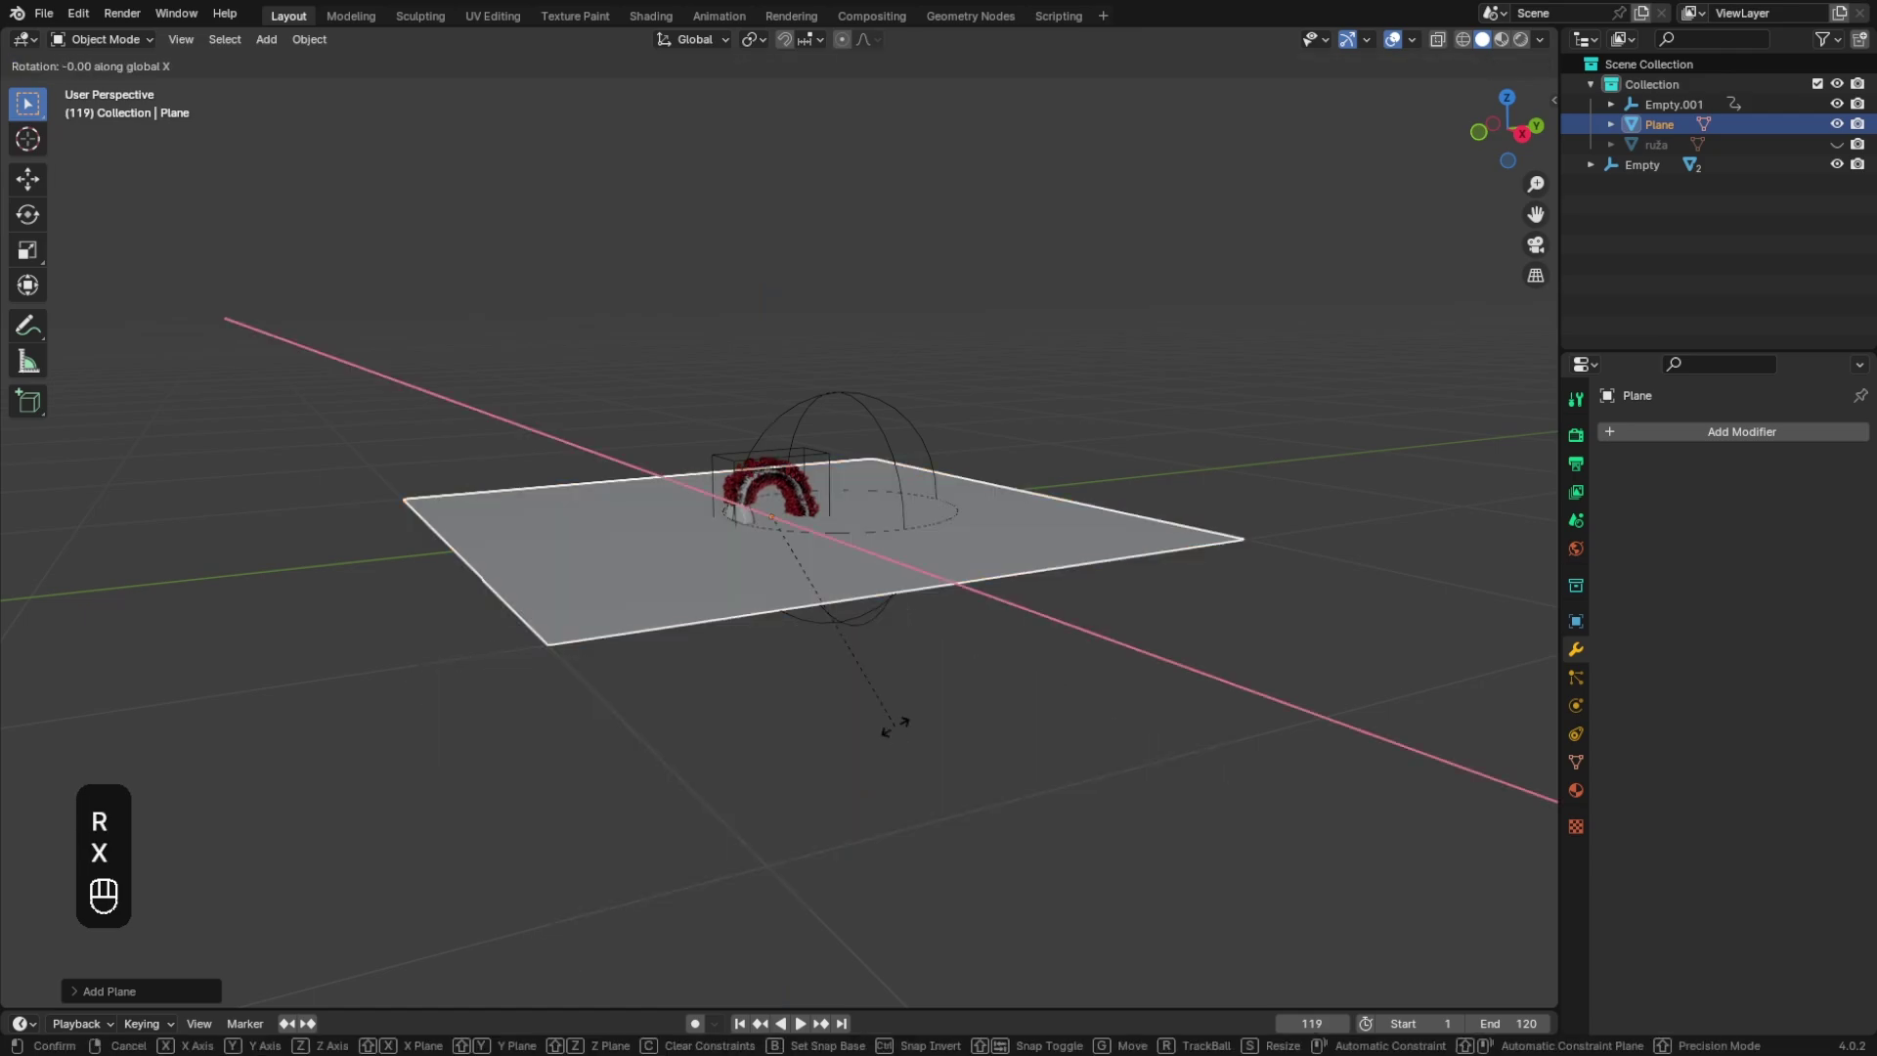
{"action": "key", "text": "9"}
{"action": "key", "text": "0"}
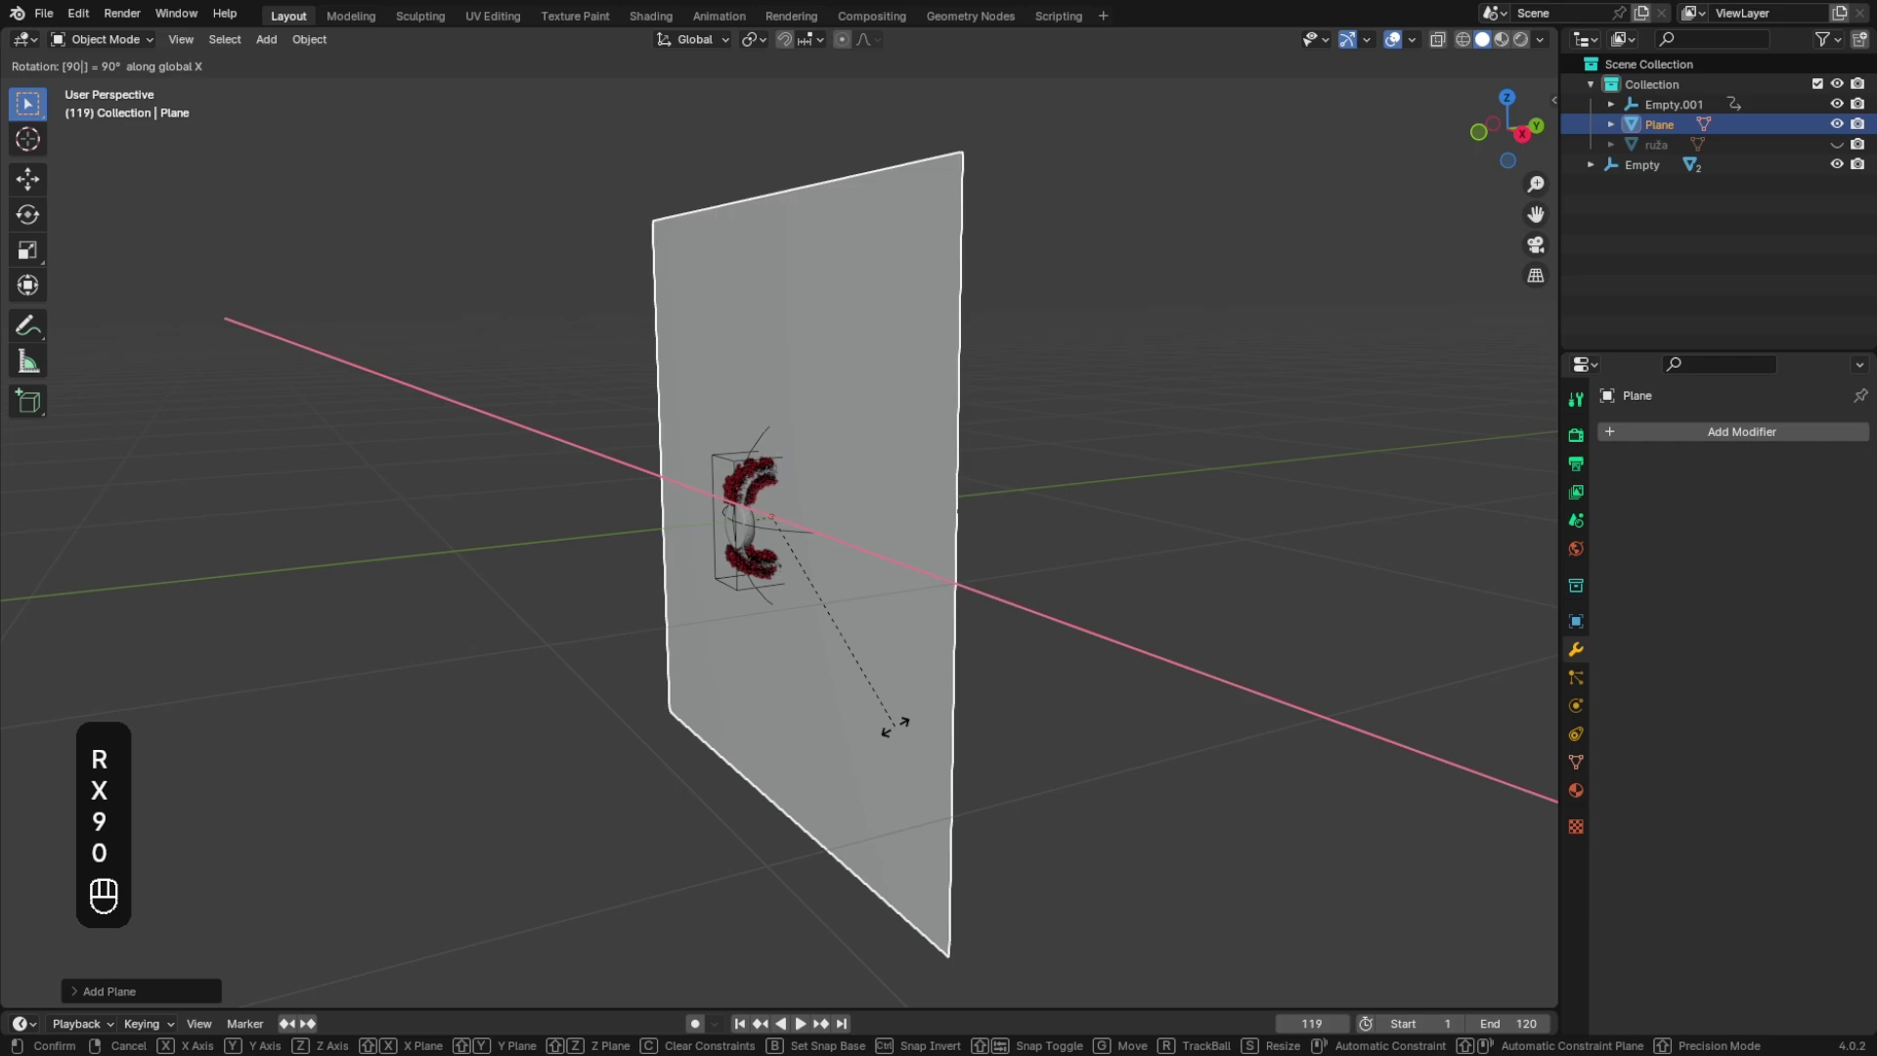
{"action": "left_click", "coordinate": [894, 724]}
{"action": "key", "text": "r"}
{"action": "key", "text": "z"}
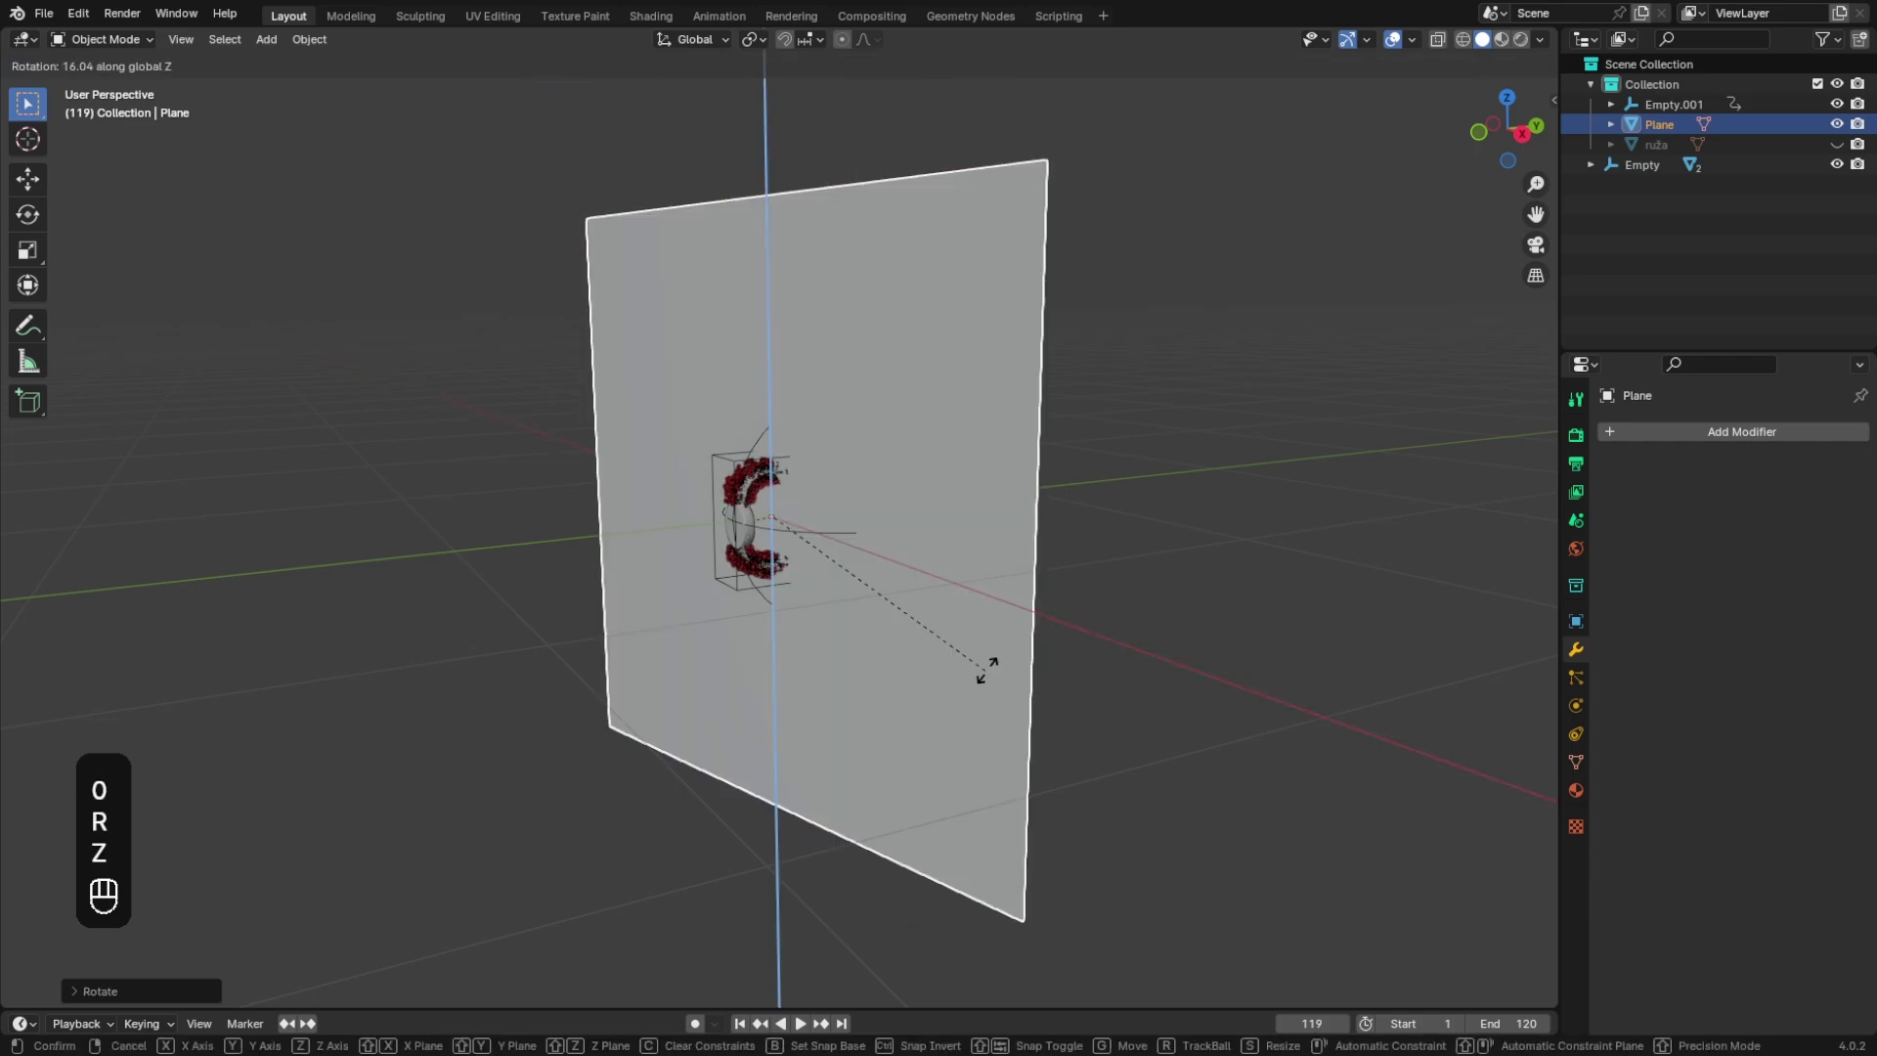
{"action": "left_click", "coordinate": [987, 428]}
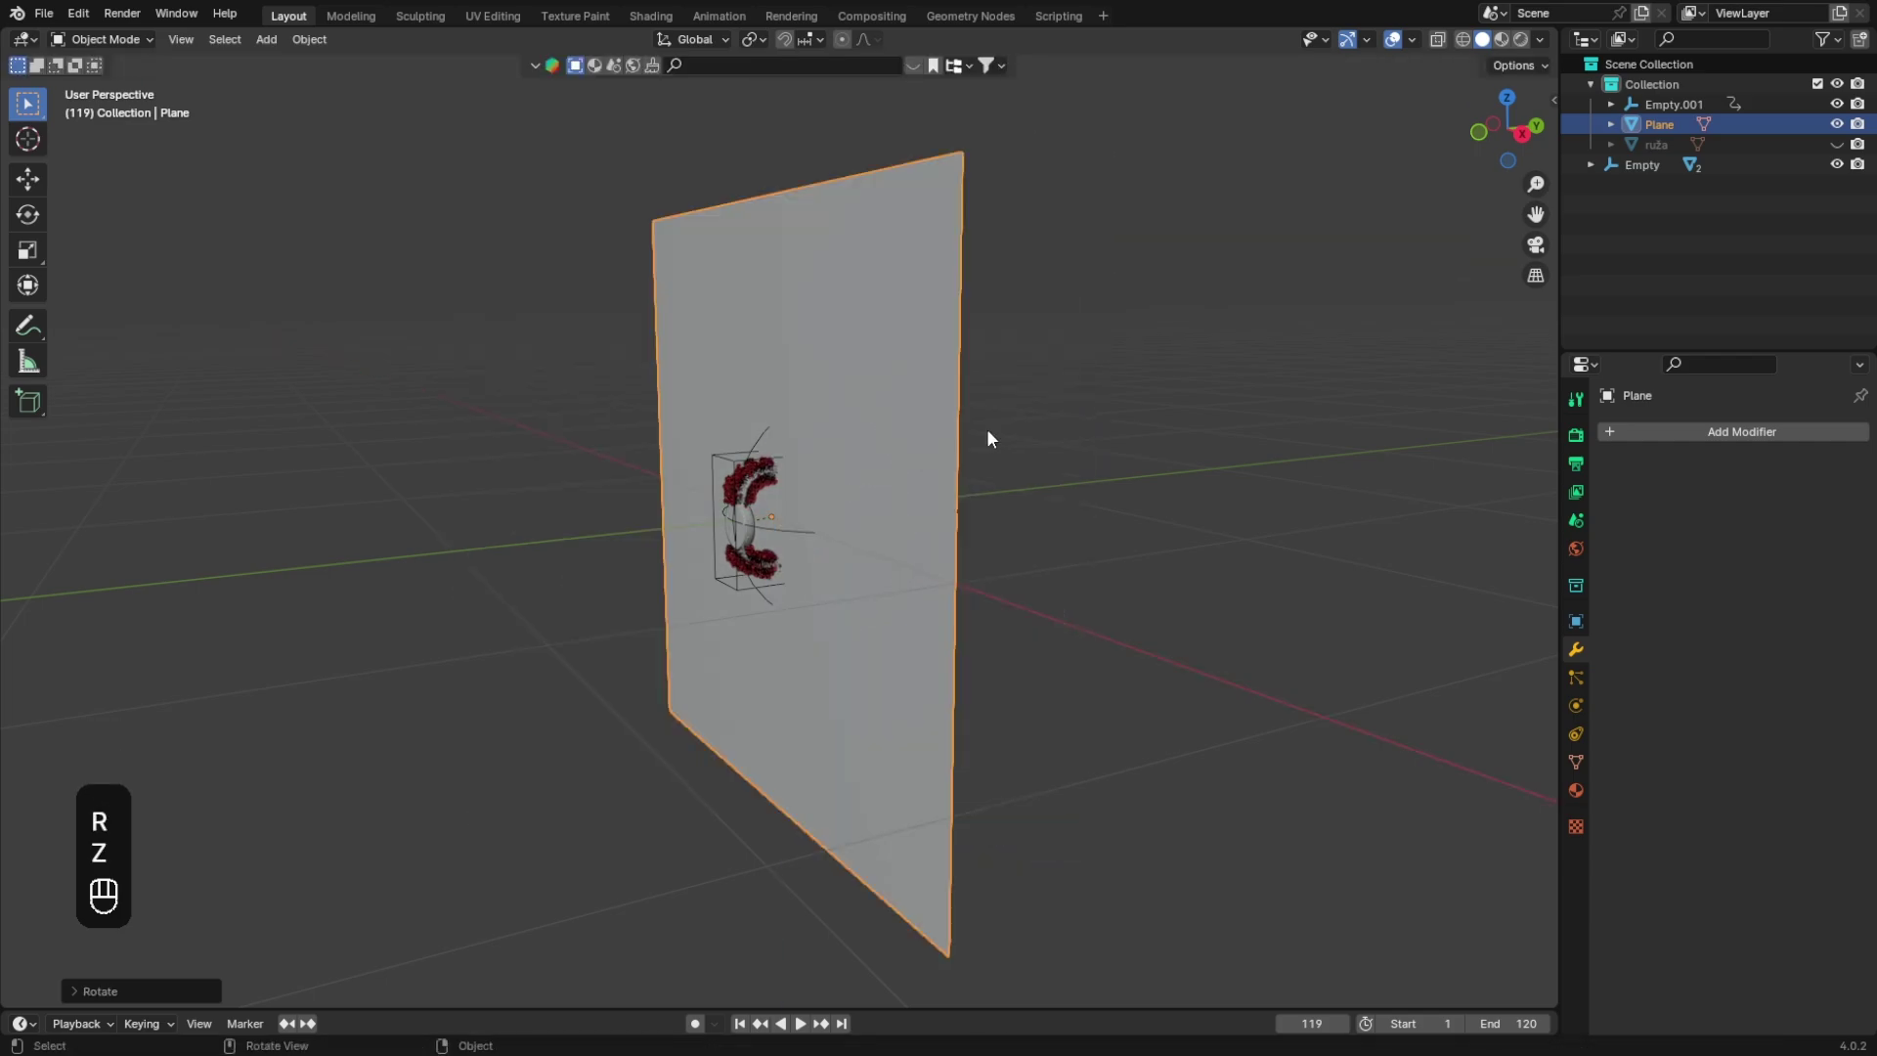
Step: Rotate the upright plane 90° about the global Z axis
{"action": "key", "text": "r"}
{"action": "key", "text": "z"}
{"action": "key", "text": "9"}
{"action": "key", "text": "0"}
{"action": "left_click", "coordinate": [987, 442]}
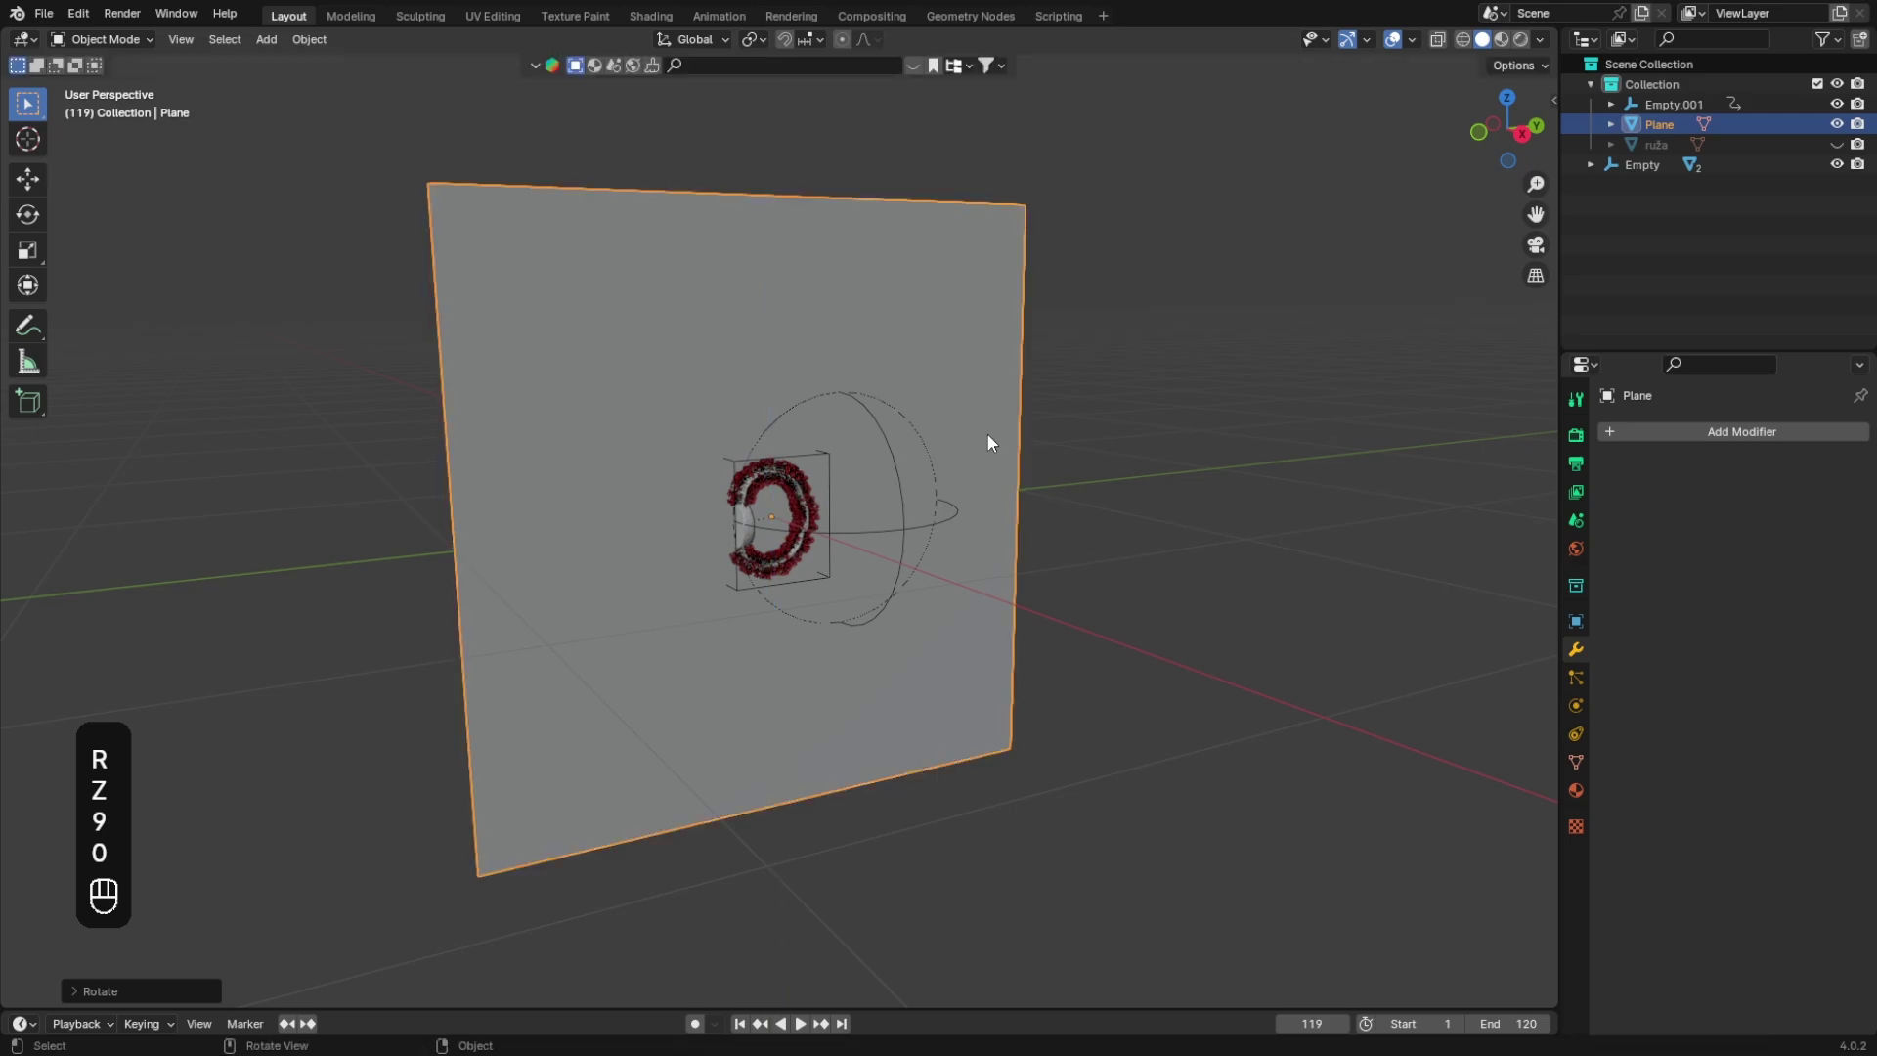
Step: Move the plane along the negative global X axis, clear of the watch, and scale it up as a backdrop
{"action": "key", "text": "g"}
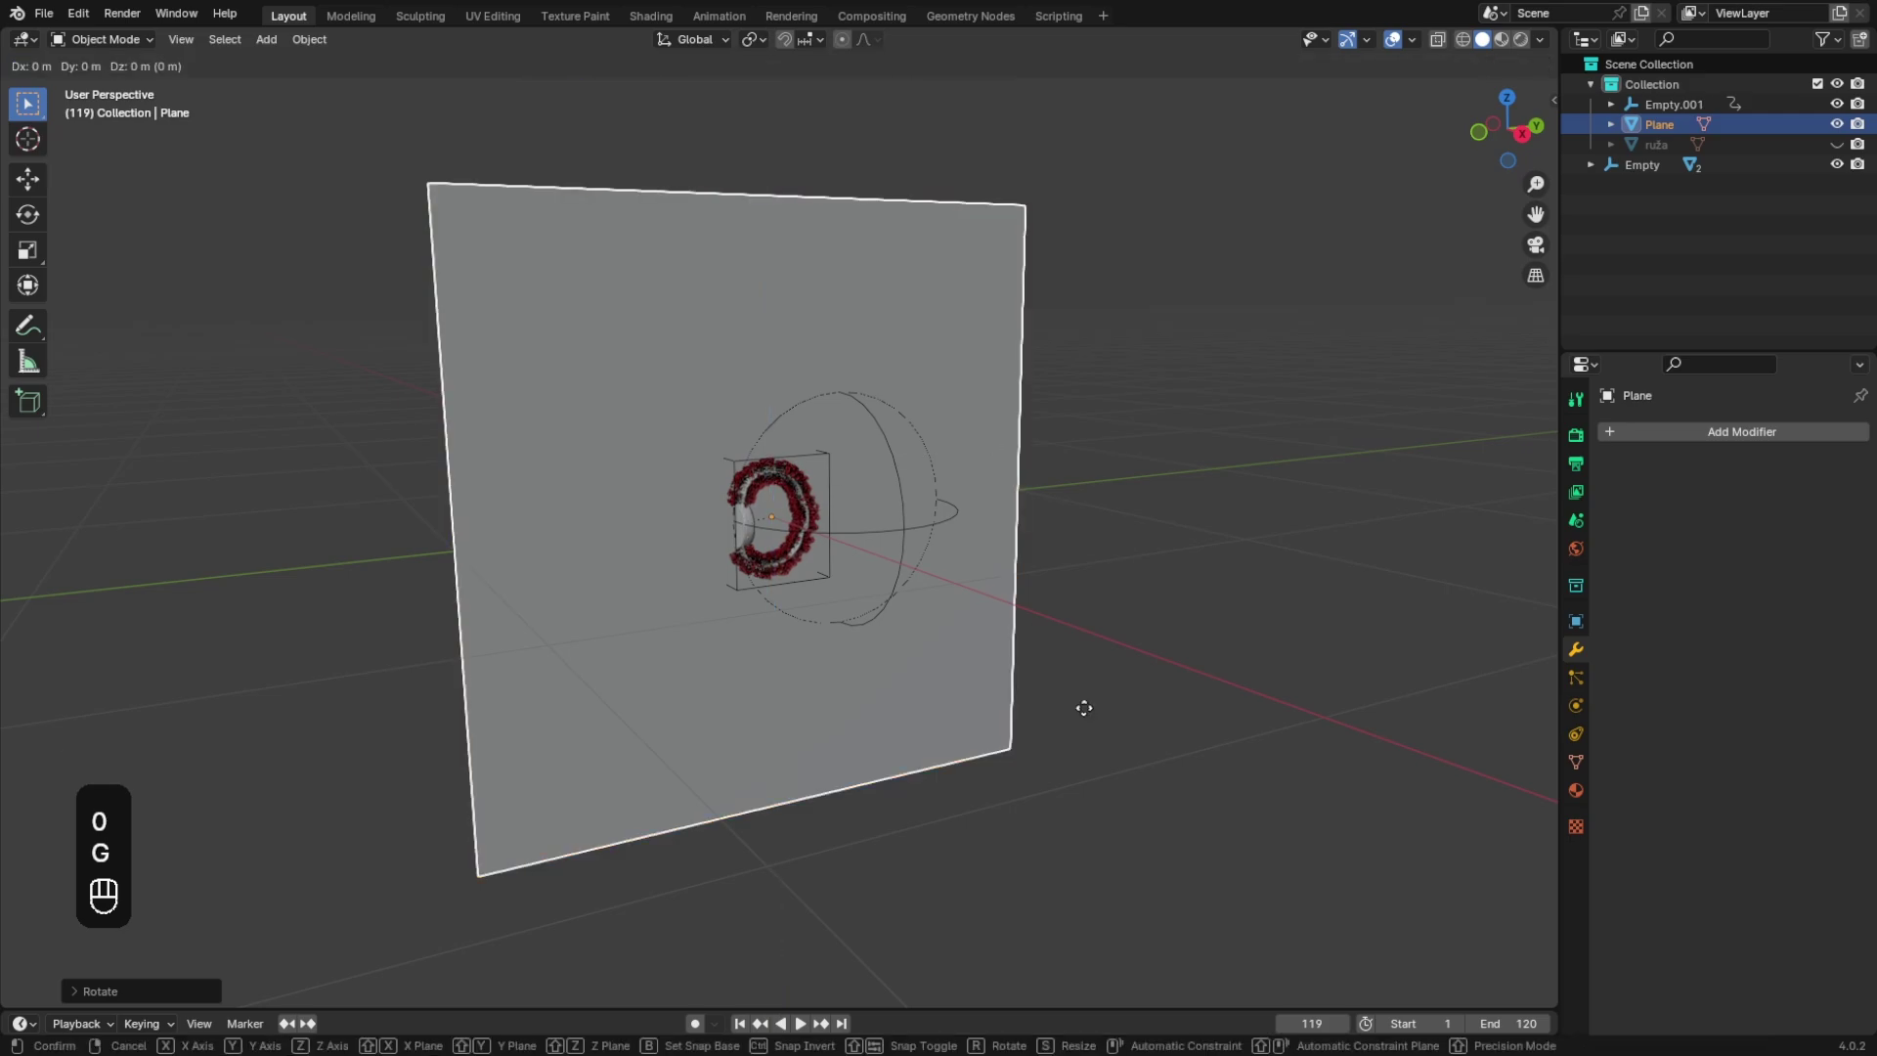
{"action": "key", "text": "x"}
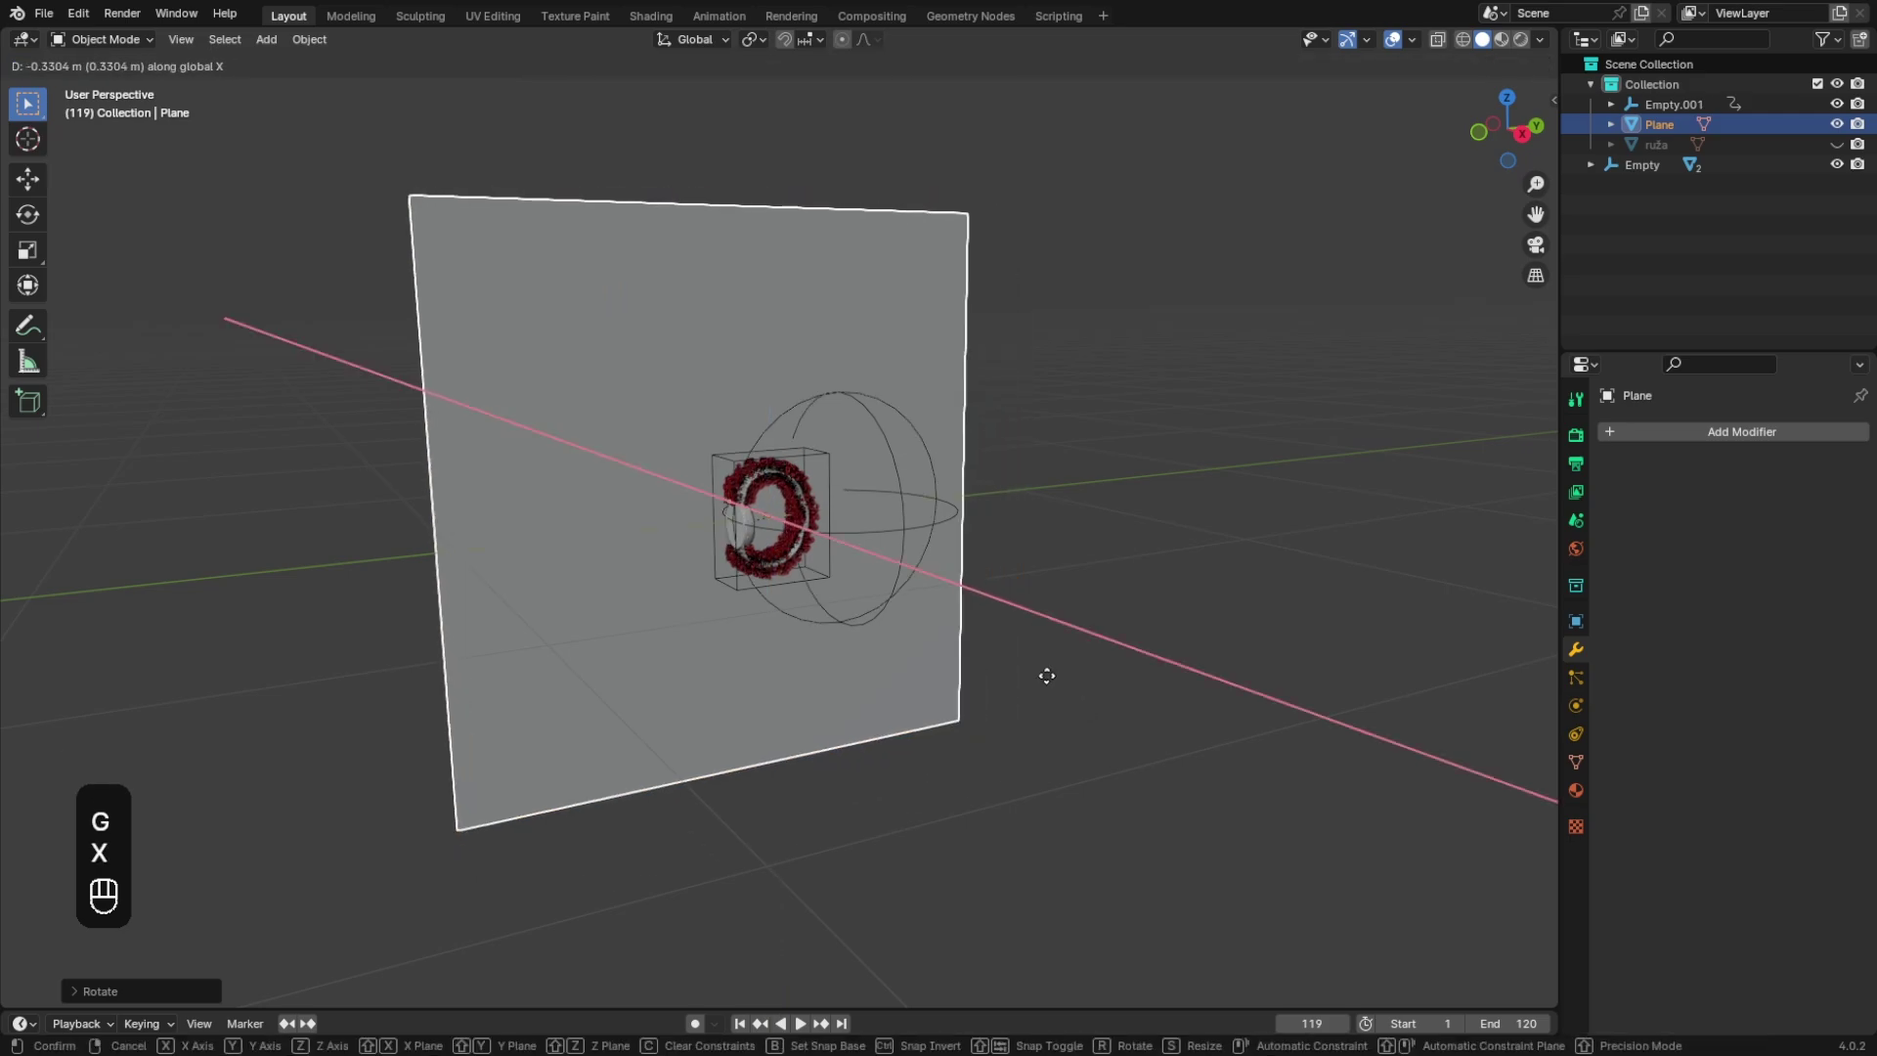
{"action": "left_click", "coordinate": [1011, 621]}
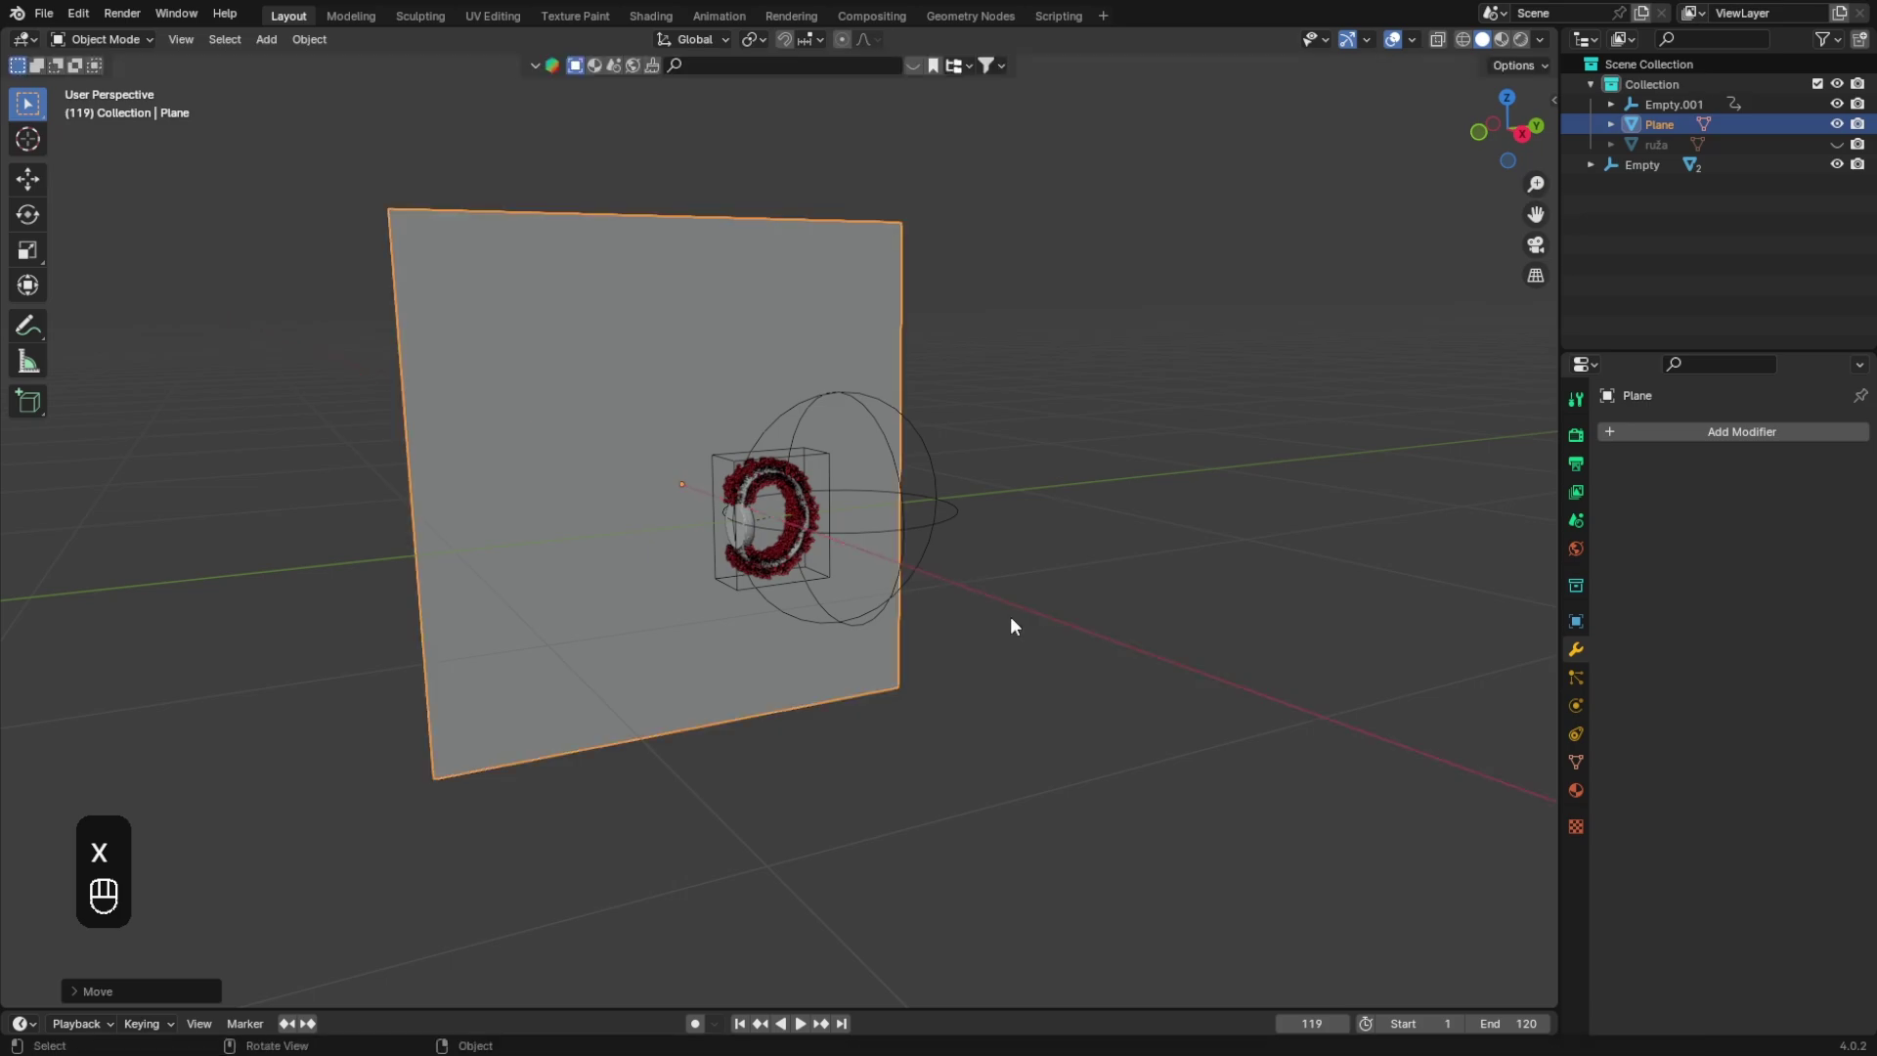
{"action": "key", "text": "s"}
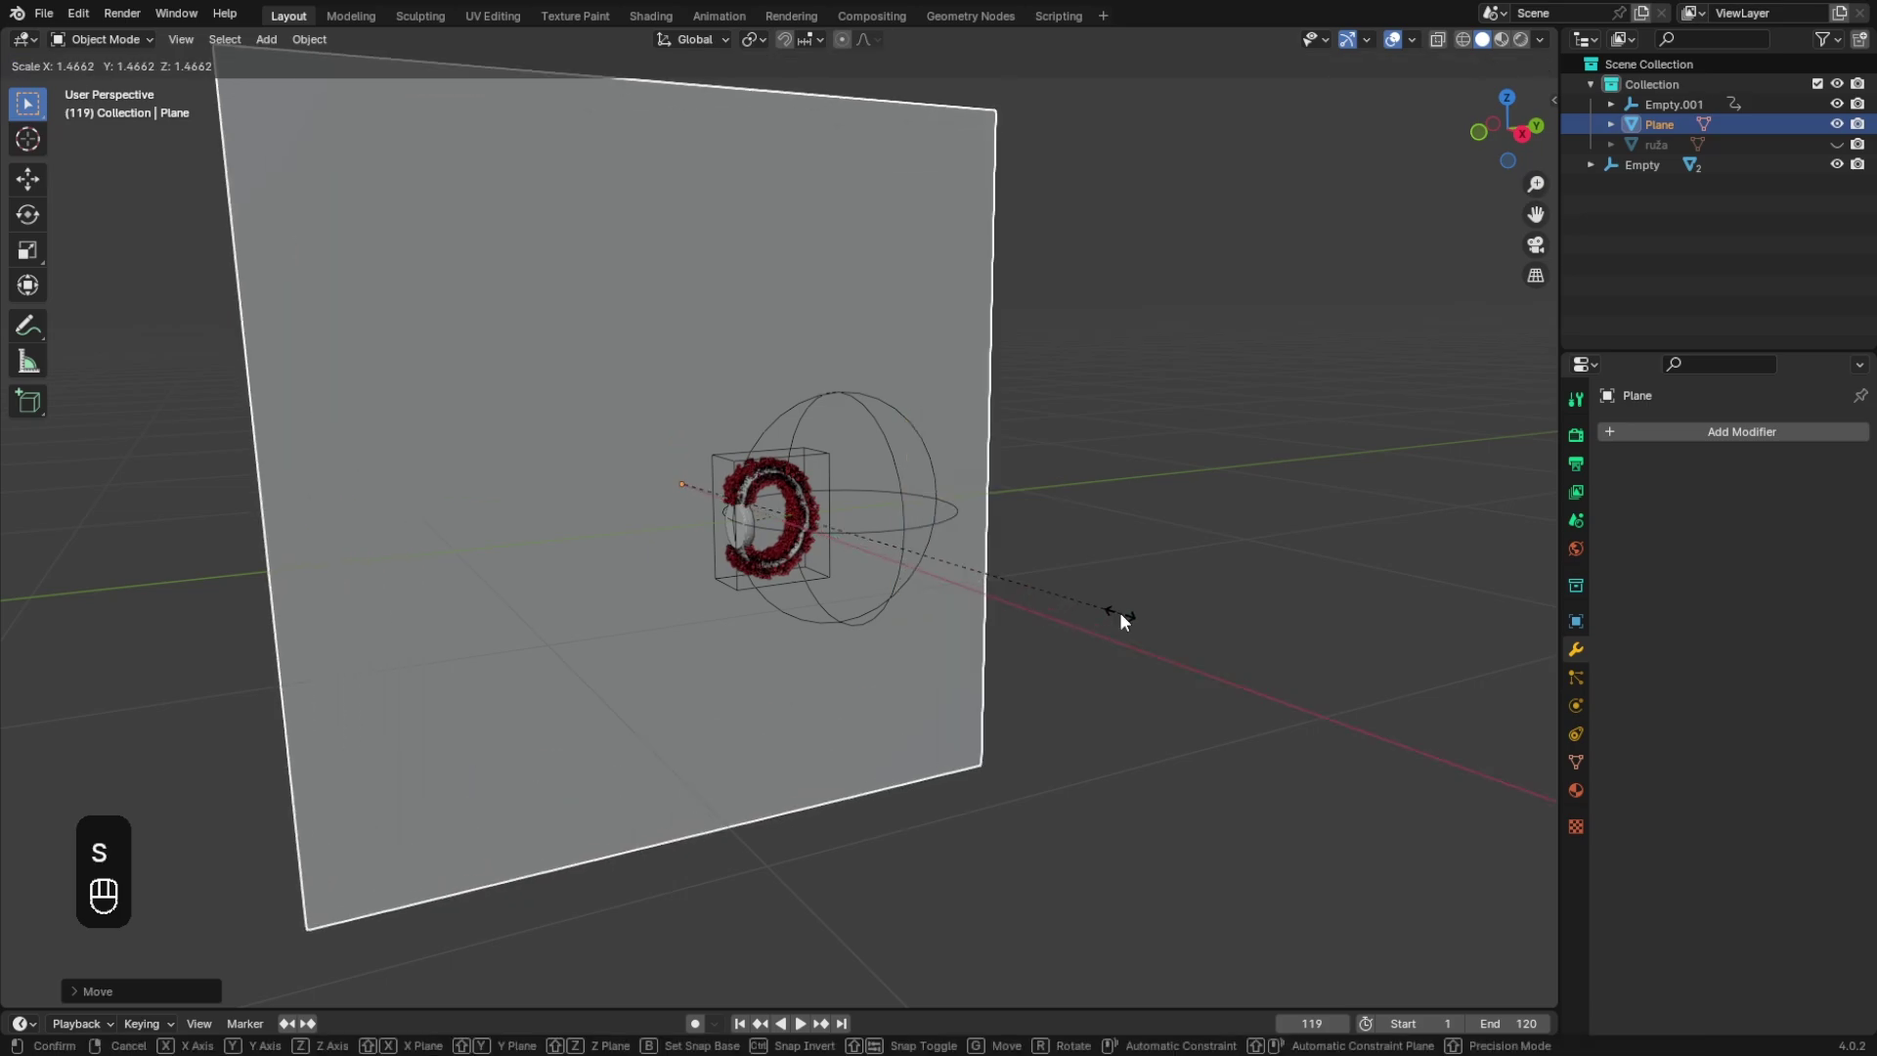
{"action": "left_click", "coordinate": [966, 596]}
Step: Add an area light with a Disk shape and a beam spread of 60°
{"action": "key", "text": "shift+a"}
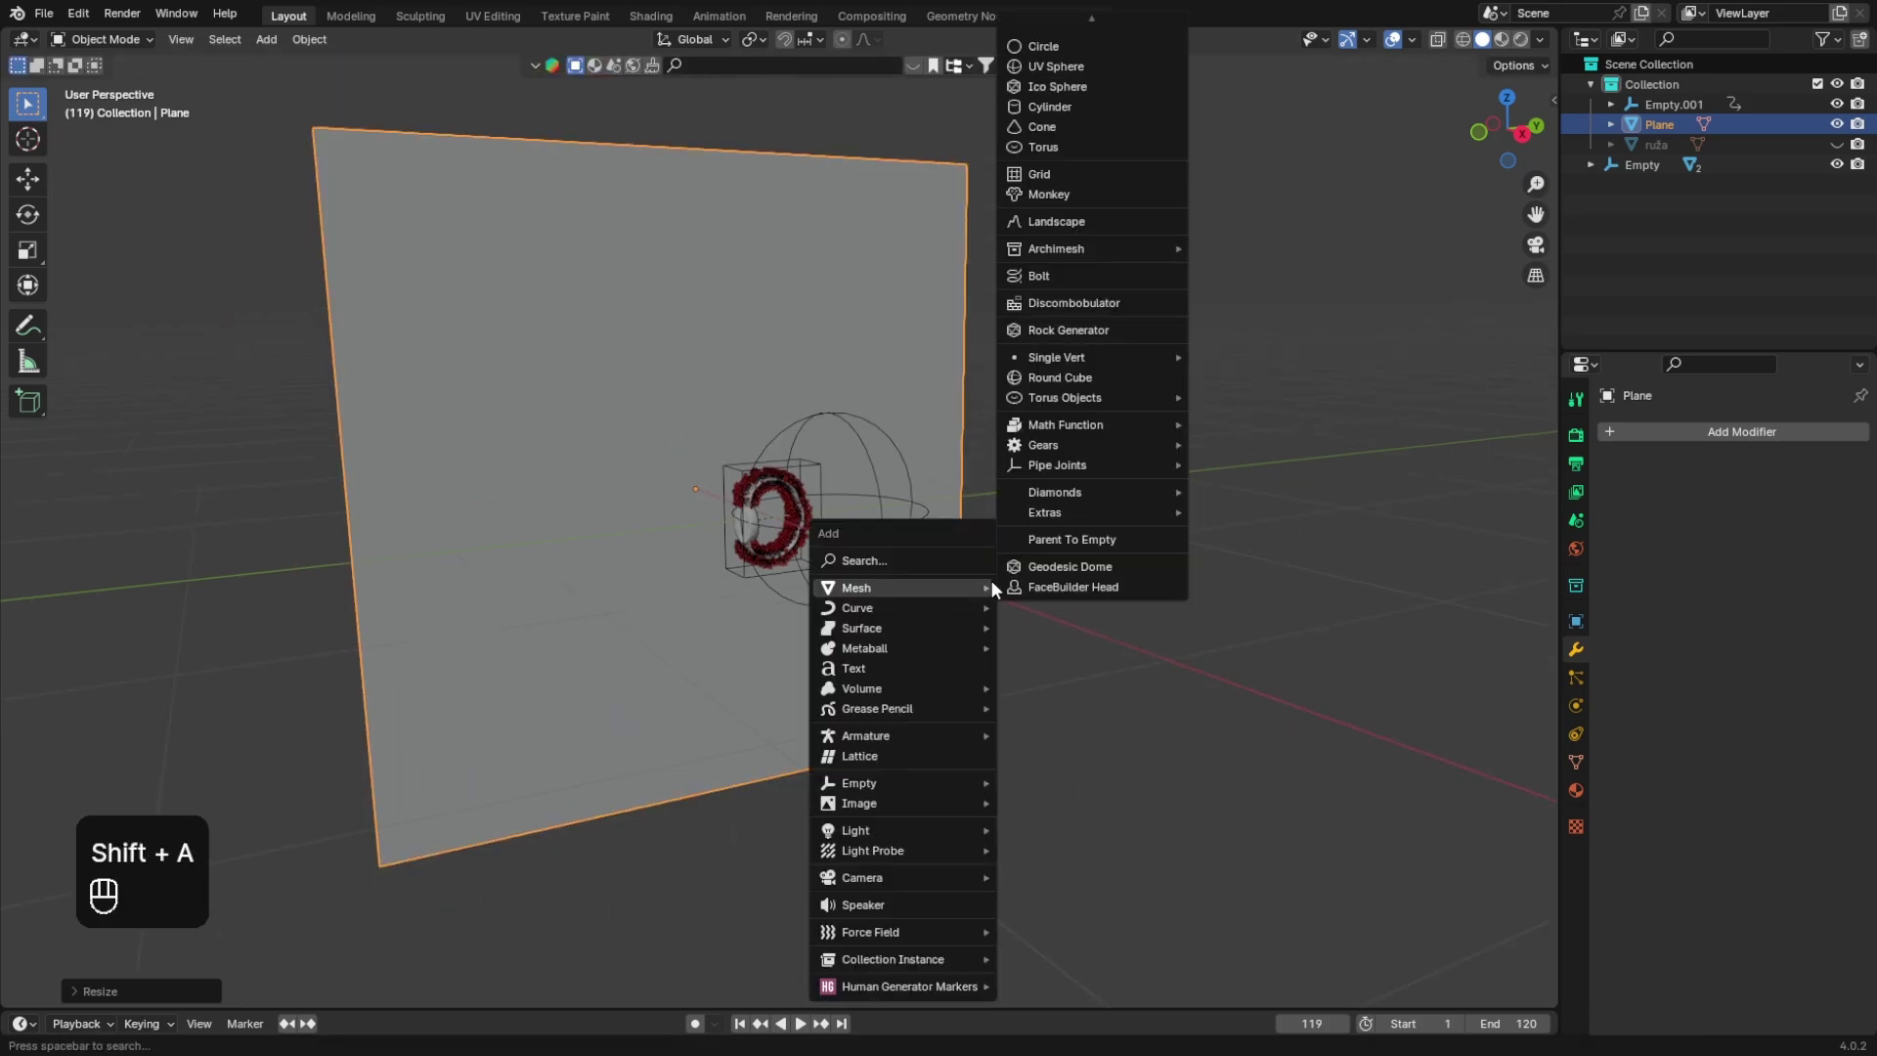
{"action": "mouse_move", "coordinate": [938, 830]}
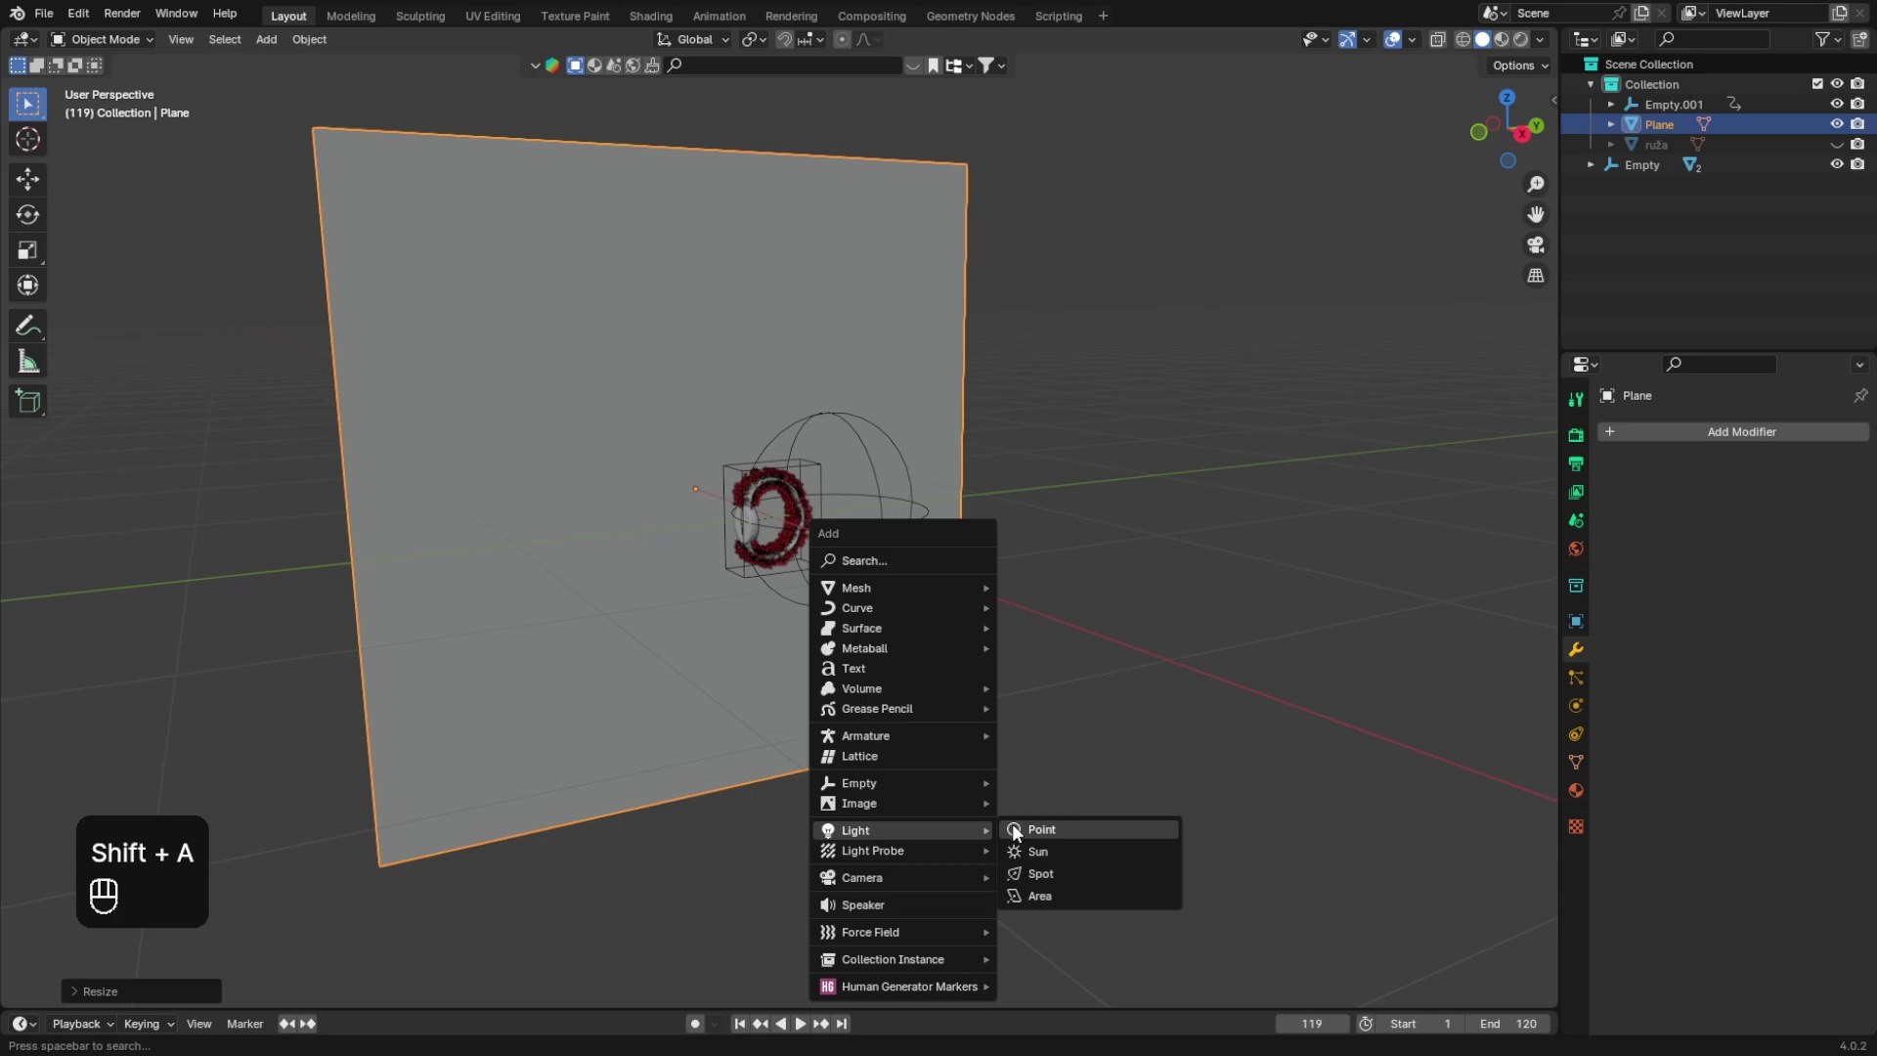
{"action": "left_click", "coordinate": [1046, 891]}
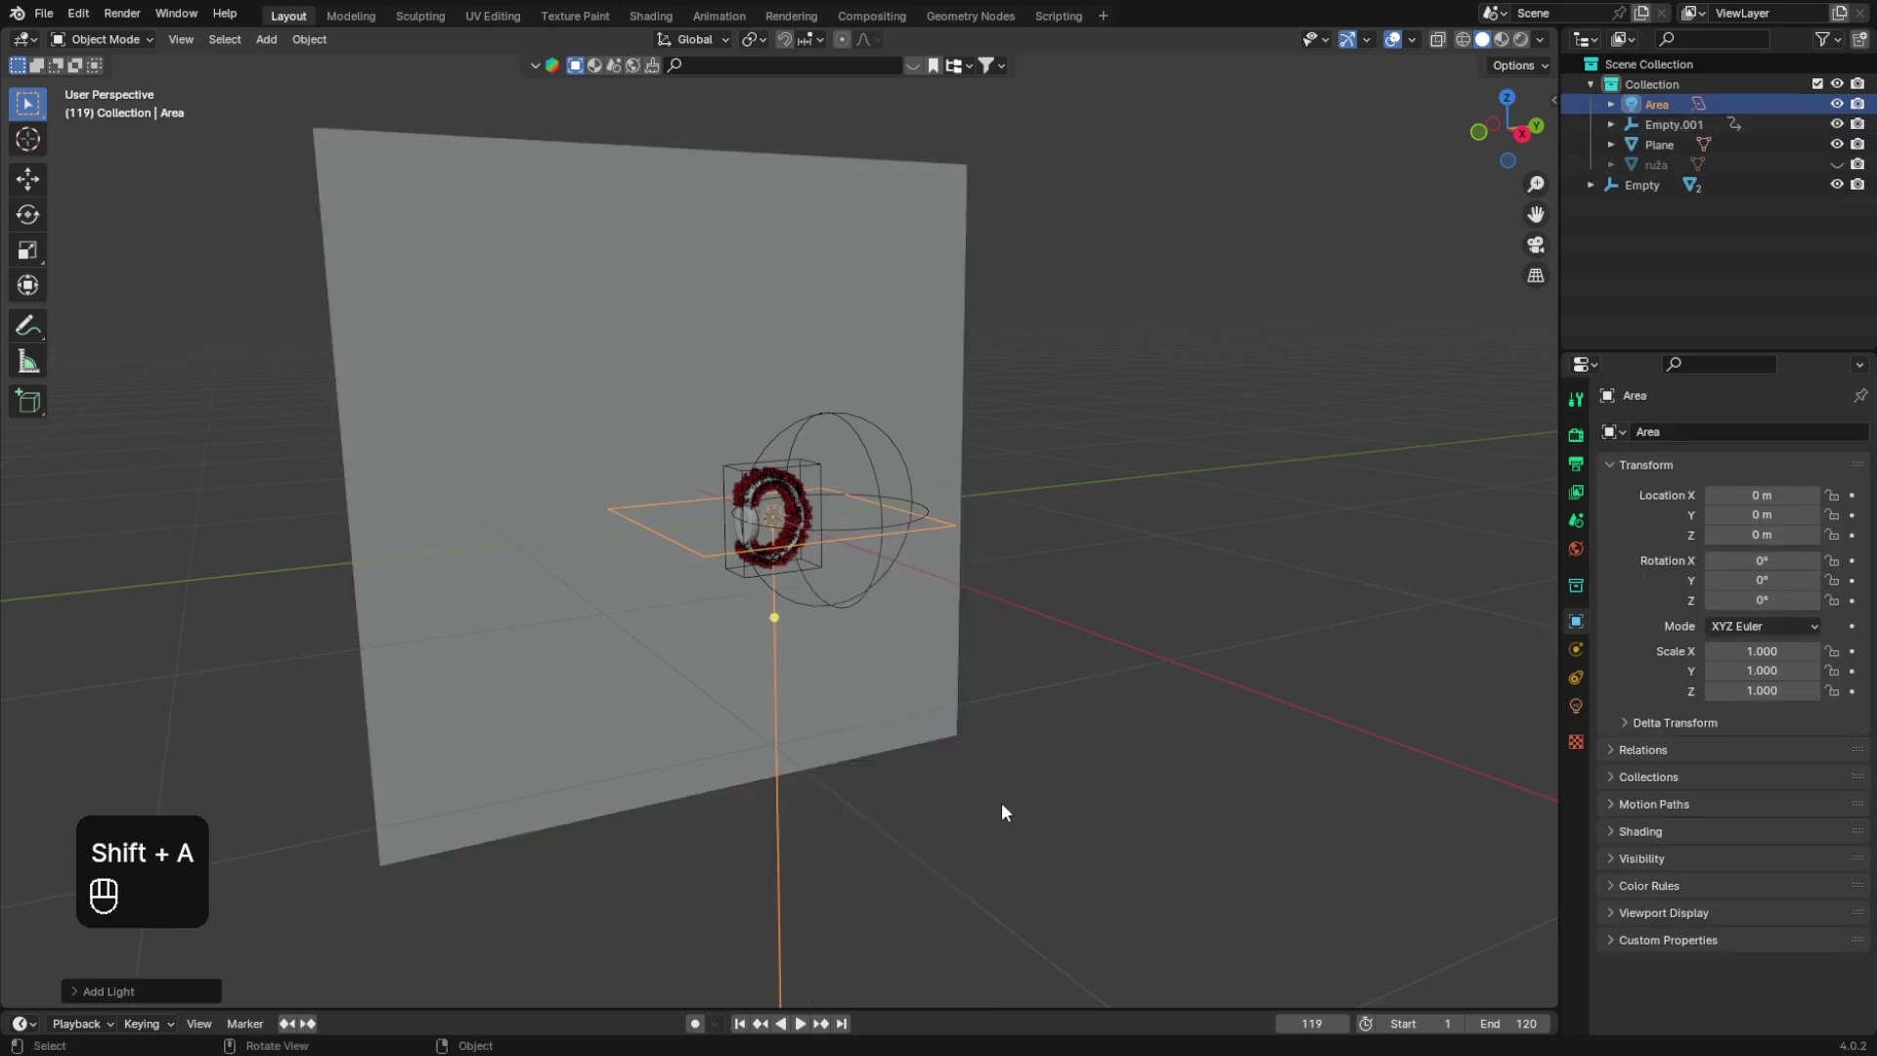
{"action": "left_click", "coordinate": [1575, 707]}
{"action": "left_click", "coordinate": [1767, 600]}
{"action": "left_click", "coordinate": [1753, 666]}
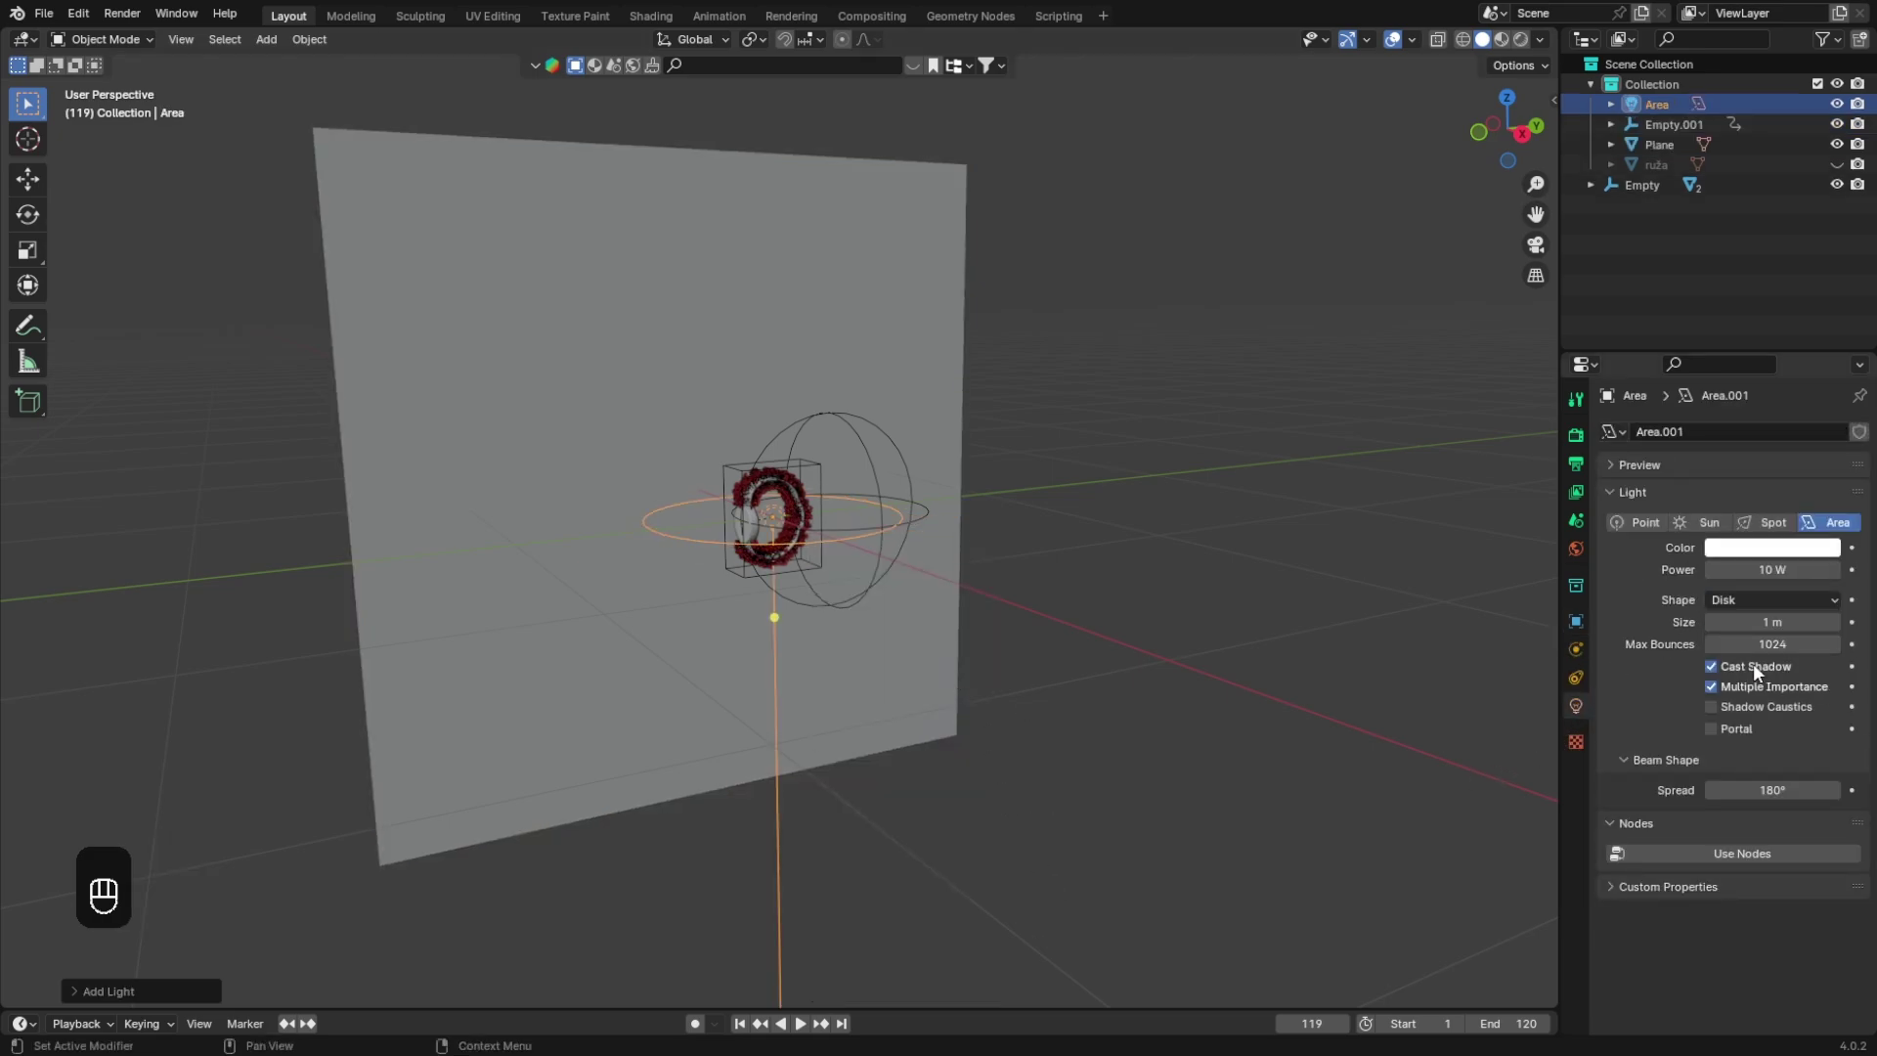
{"action": "left_click", "coordinate": [1793, 790]}
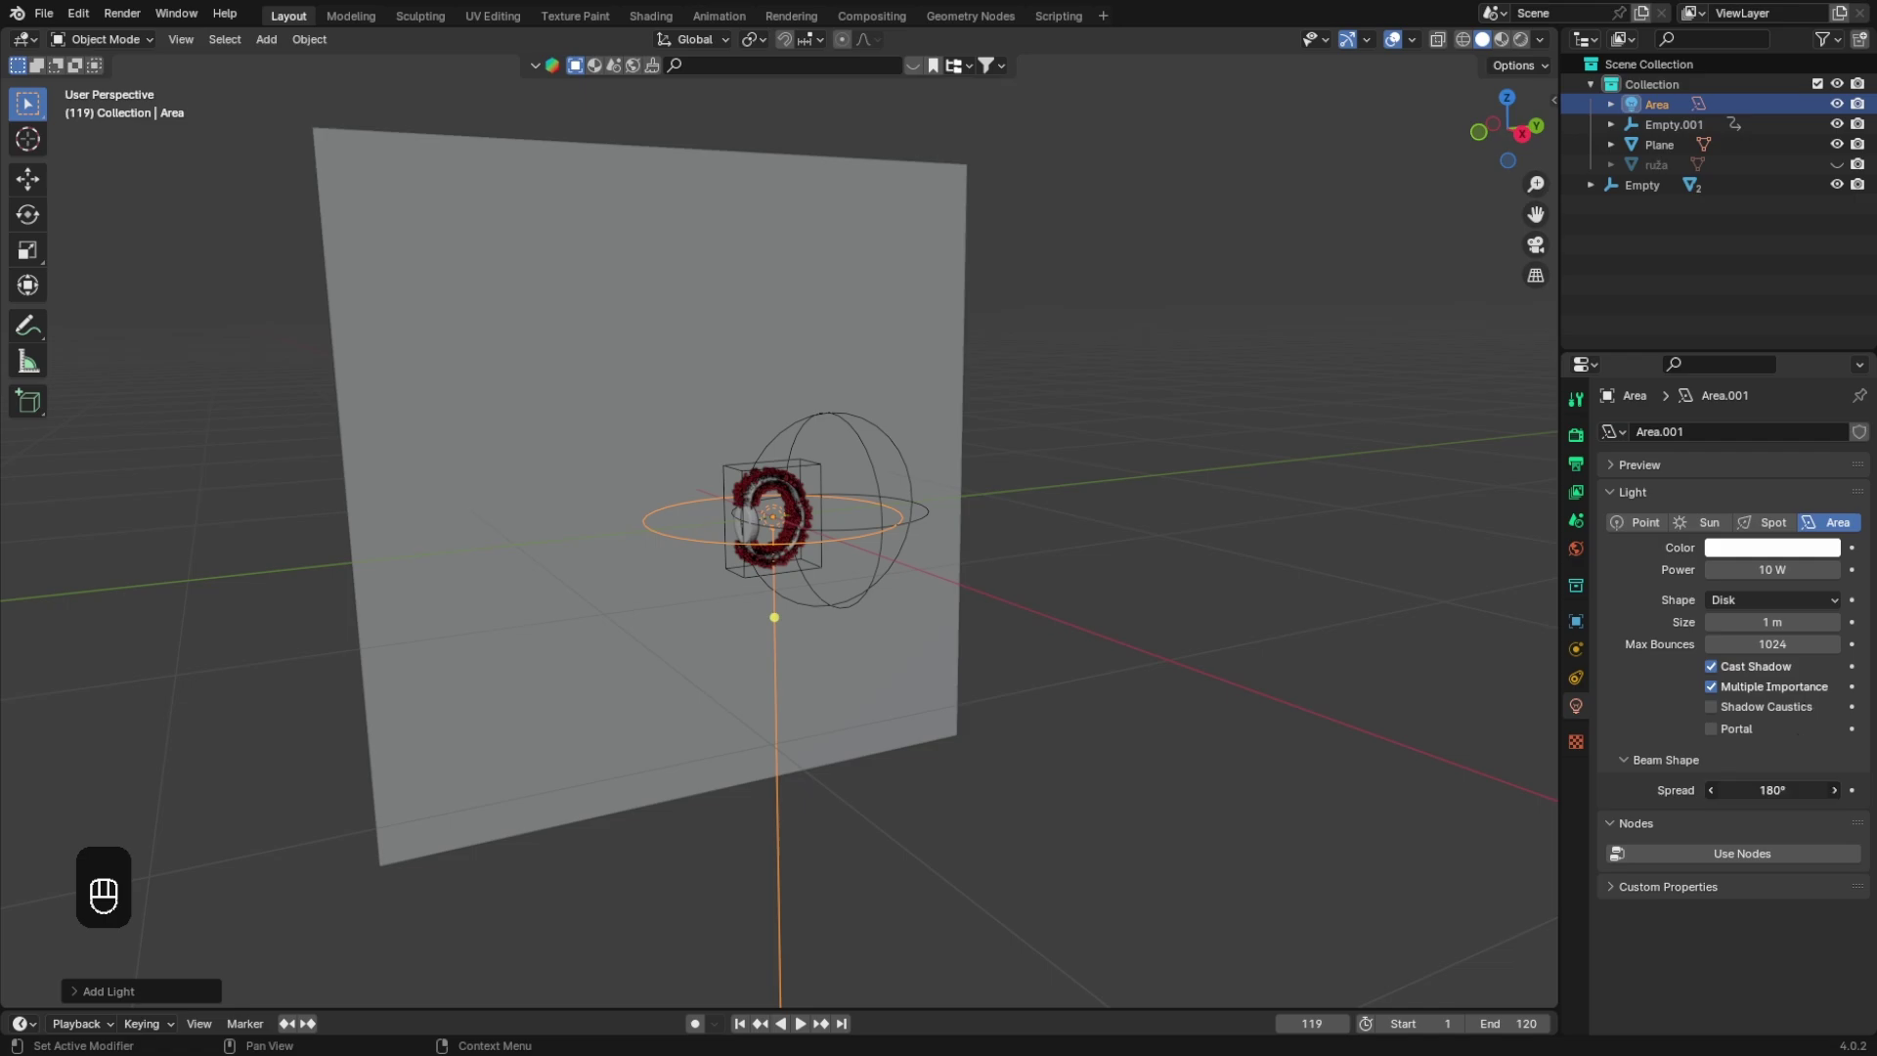
{"action": "type", "text": "60"}
{"action": "key", "text": "Return"}
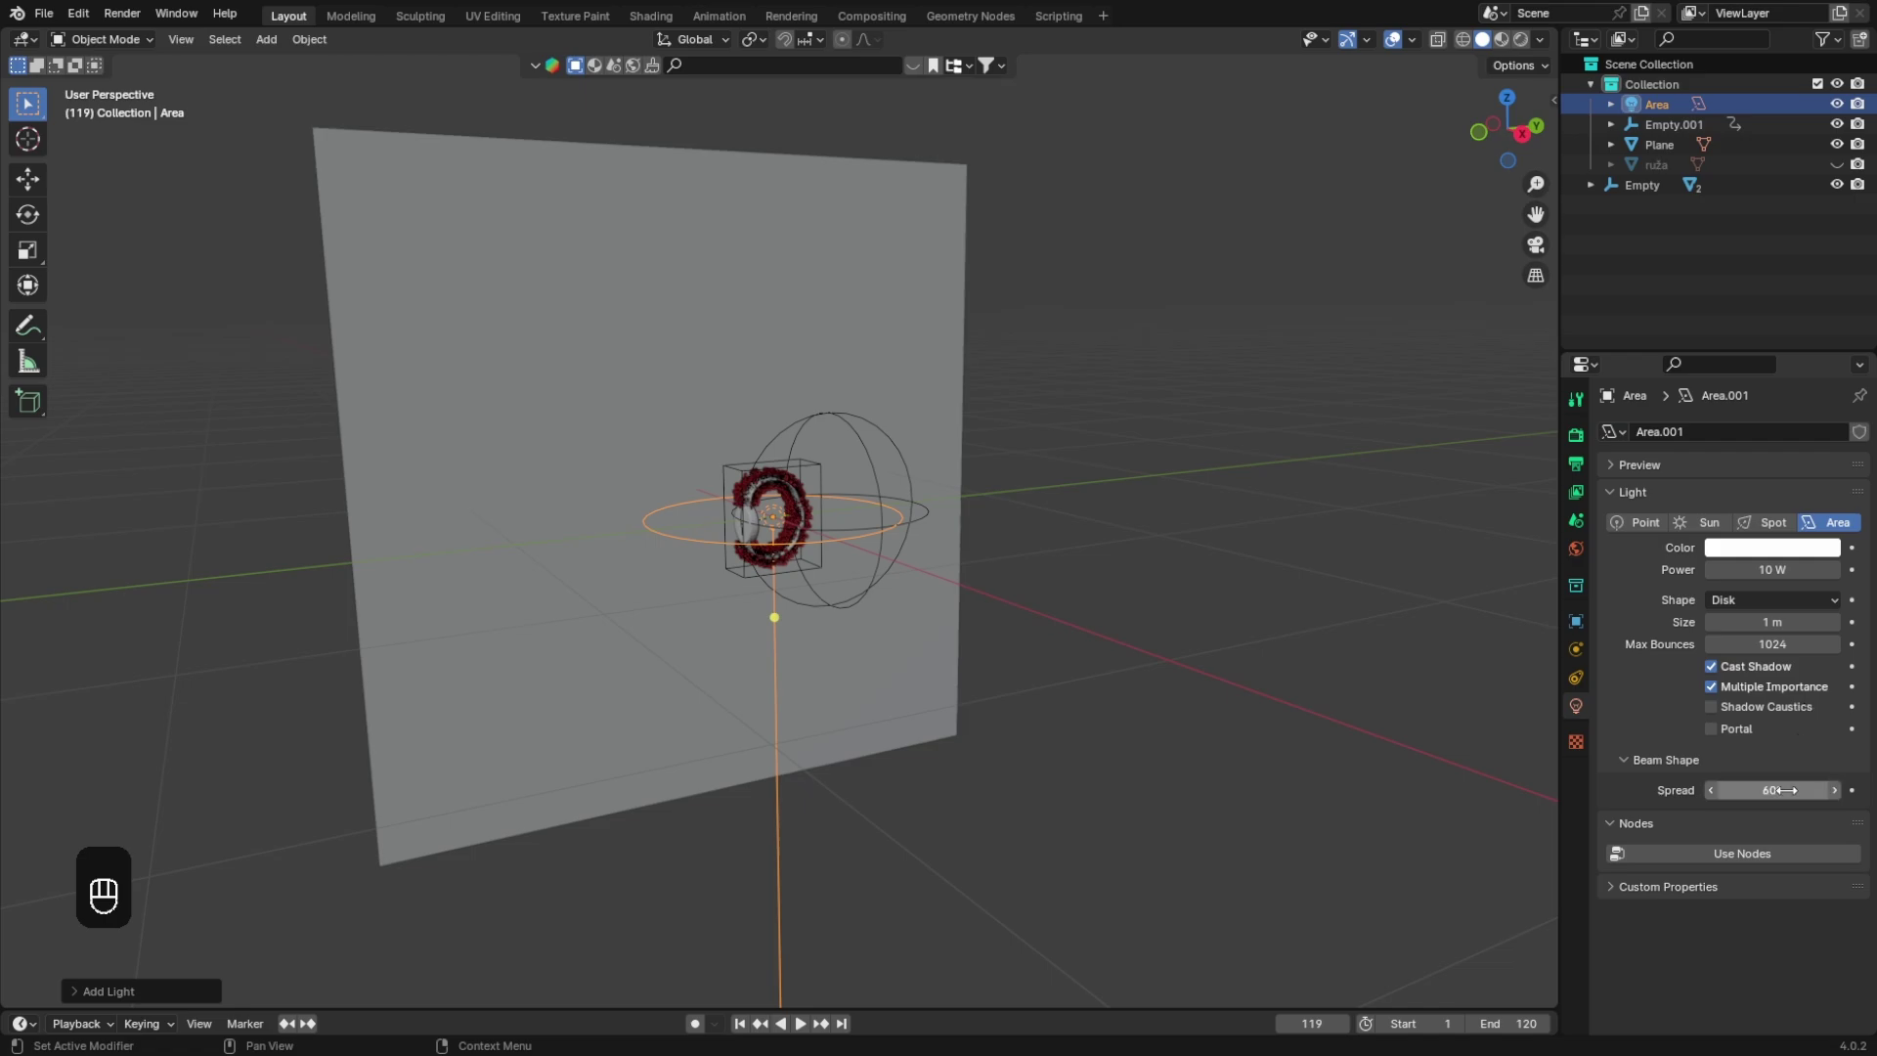
Step: Add a Track To constraint to the area light with the rose-covered watch strap mesh Circle.001 as its target
{"action": "left_click", "coordinate": [1576, 678]}
{"action": "left_click", "coordinate": [1728, 431]}
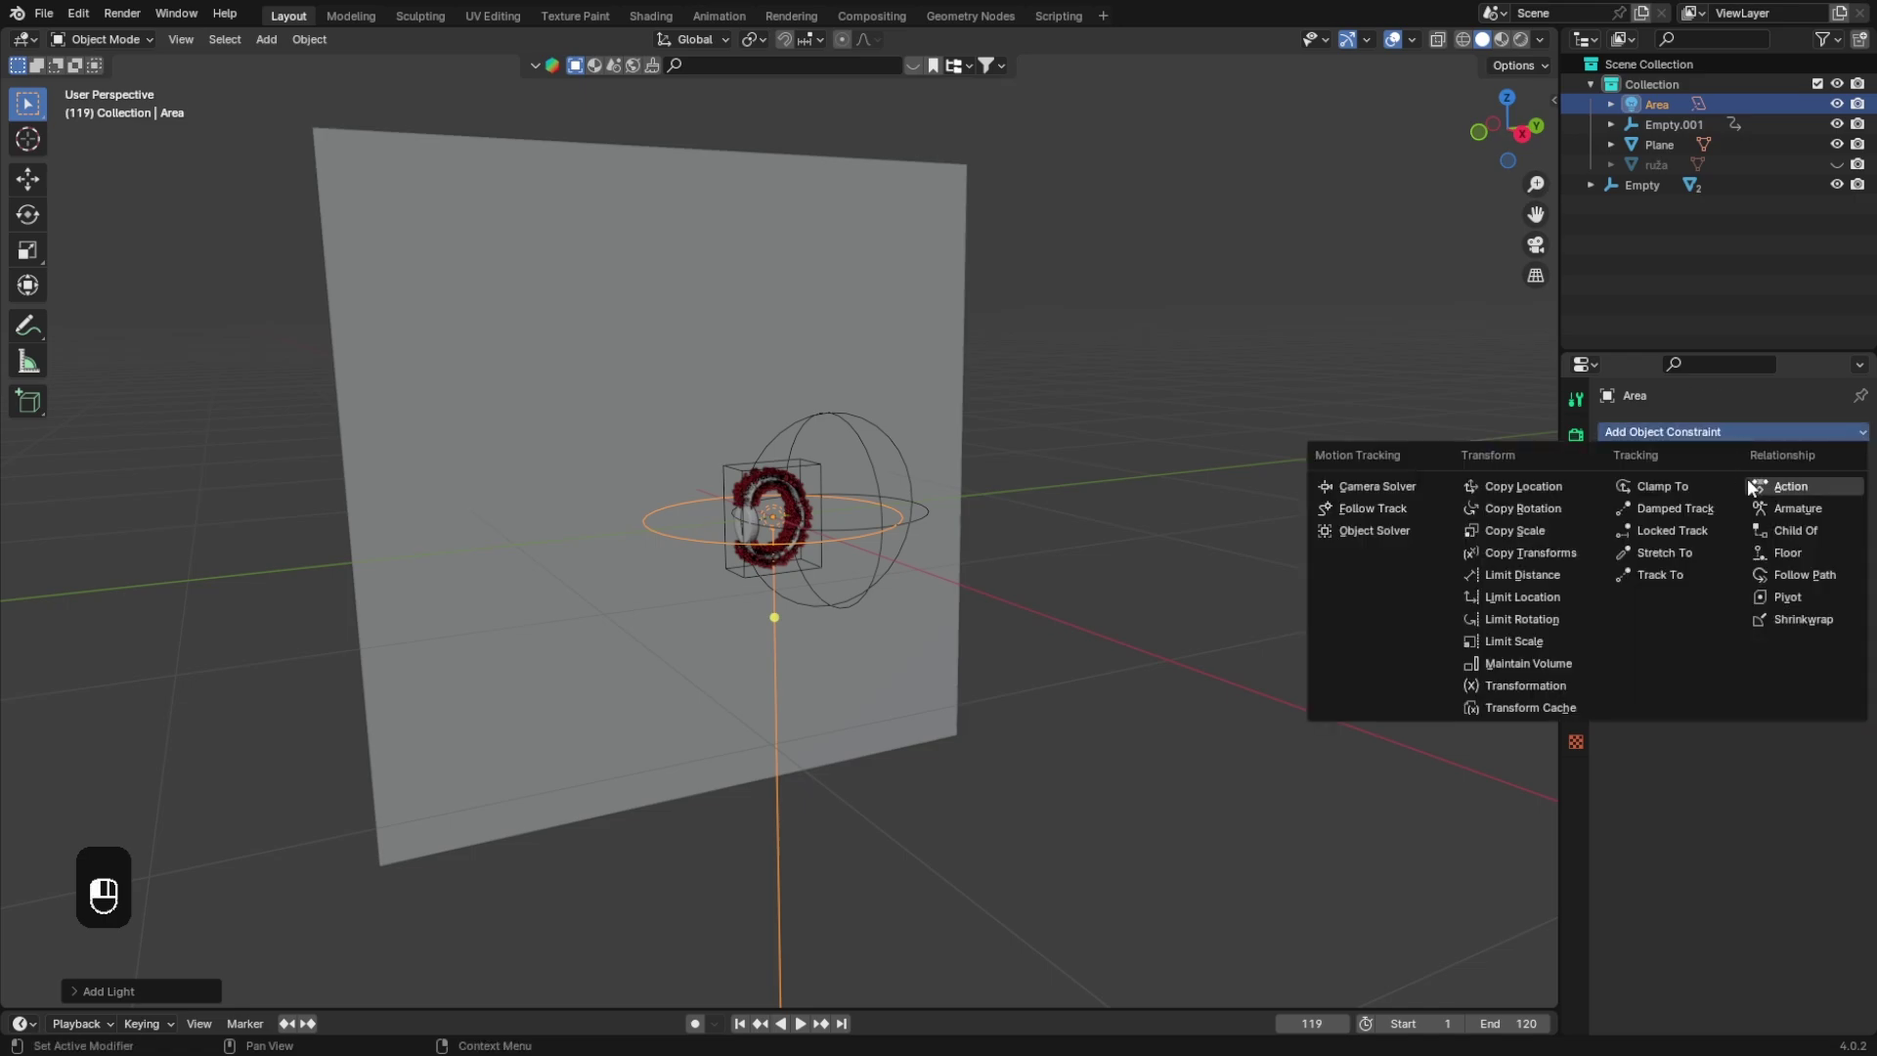
{"action": "left_click", "coordinate": [1662, 573]}
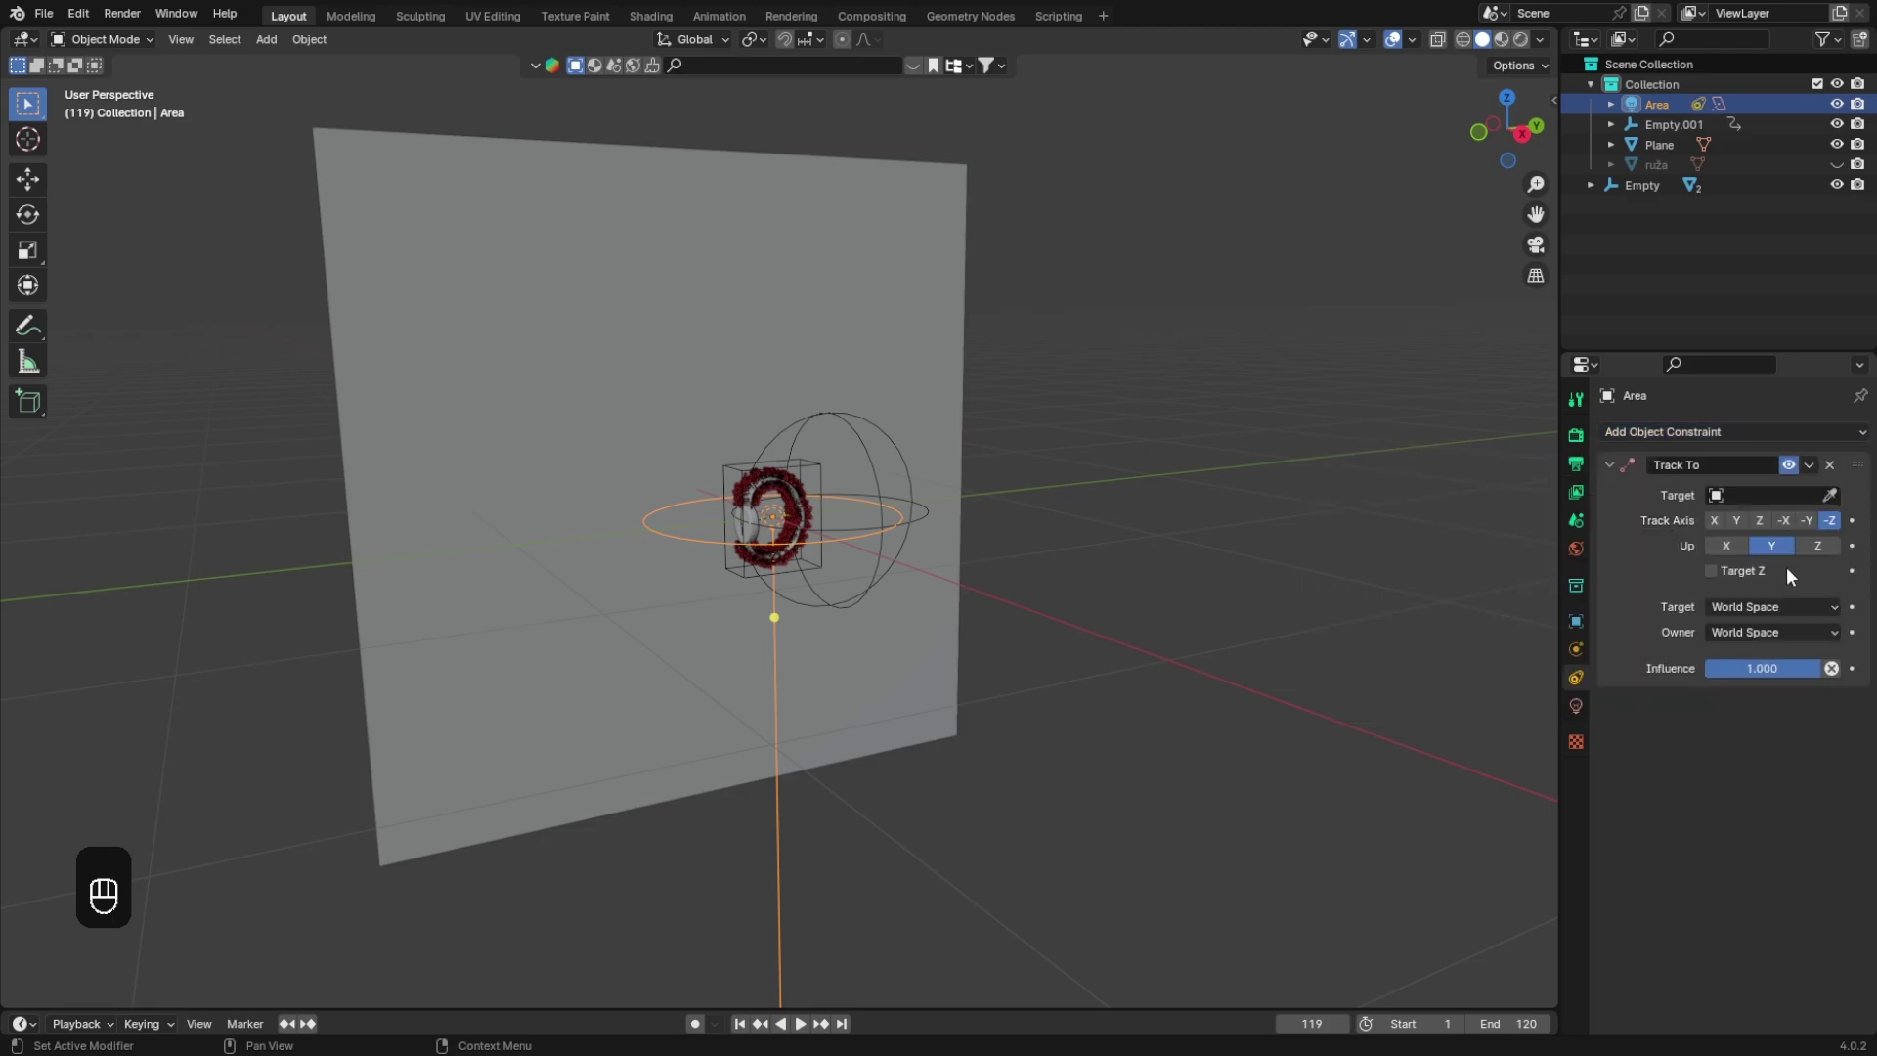
{"action": "left_click", "coordinate": [1828, 494]}
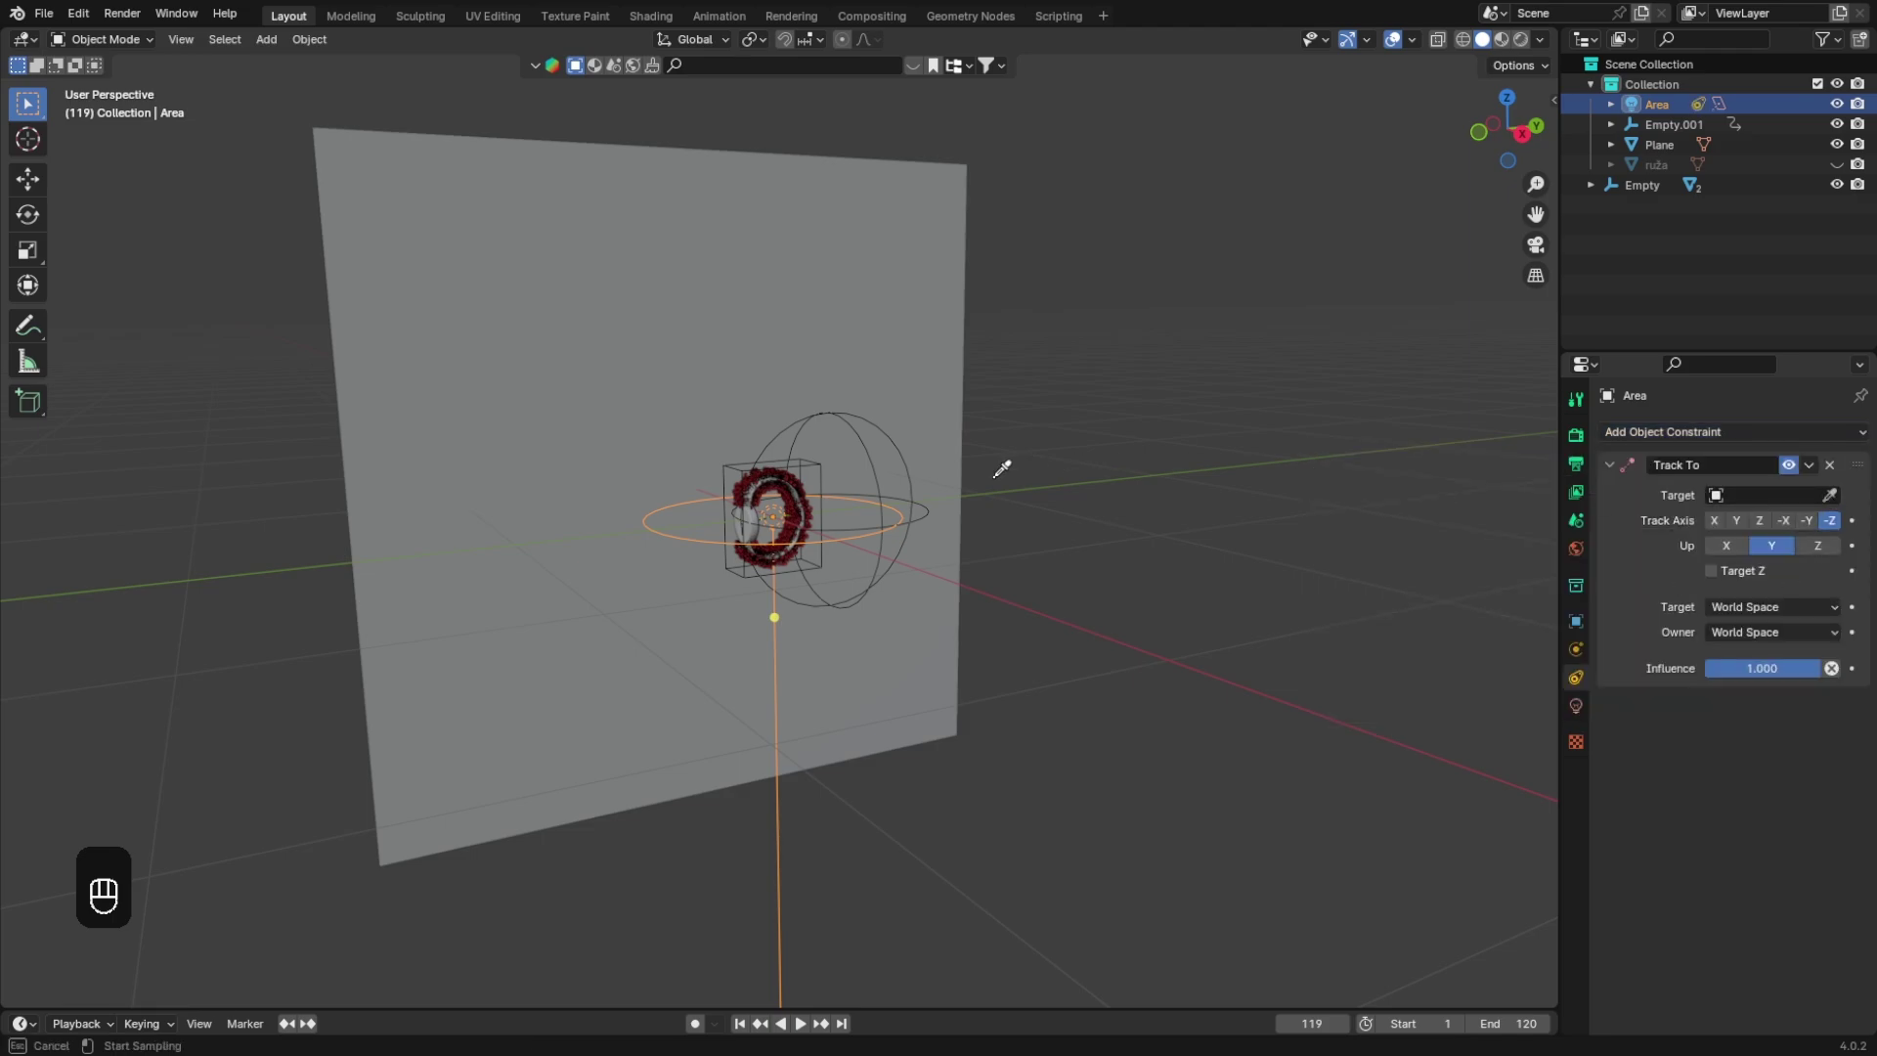
{"action": "left_click", "coordinate": [763, 481]}
Step: Move the area light up and away beside the watch, and shift it about 1.1 m along the global X axis
{"action": "key", "text": "g"}
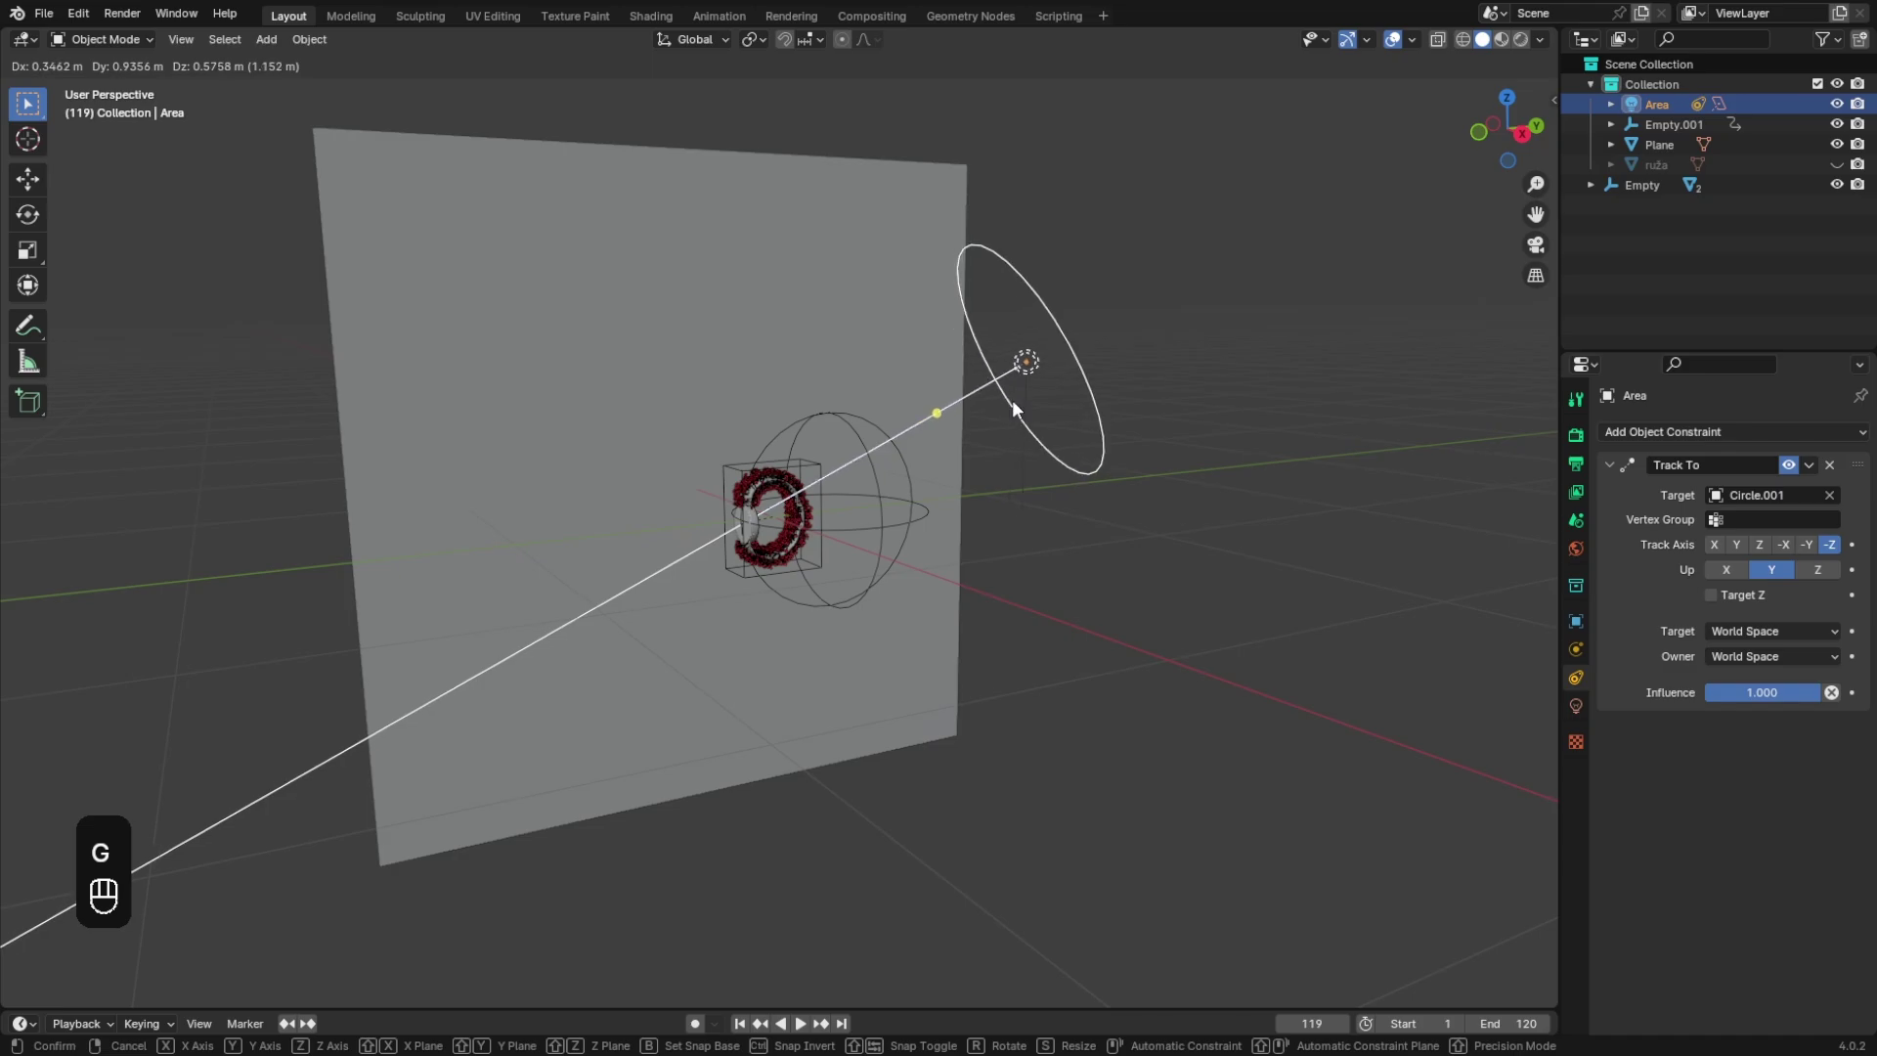
{"action": "left_click", "coordinate": [997, 410]}
{"action": "middle_click_drag", "start_coordinate": [884, 593], "coordinate": [913, 482]}
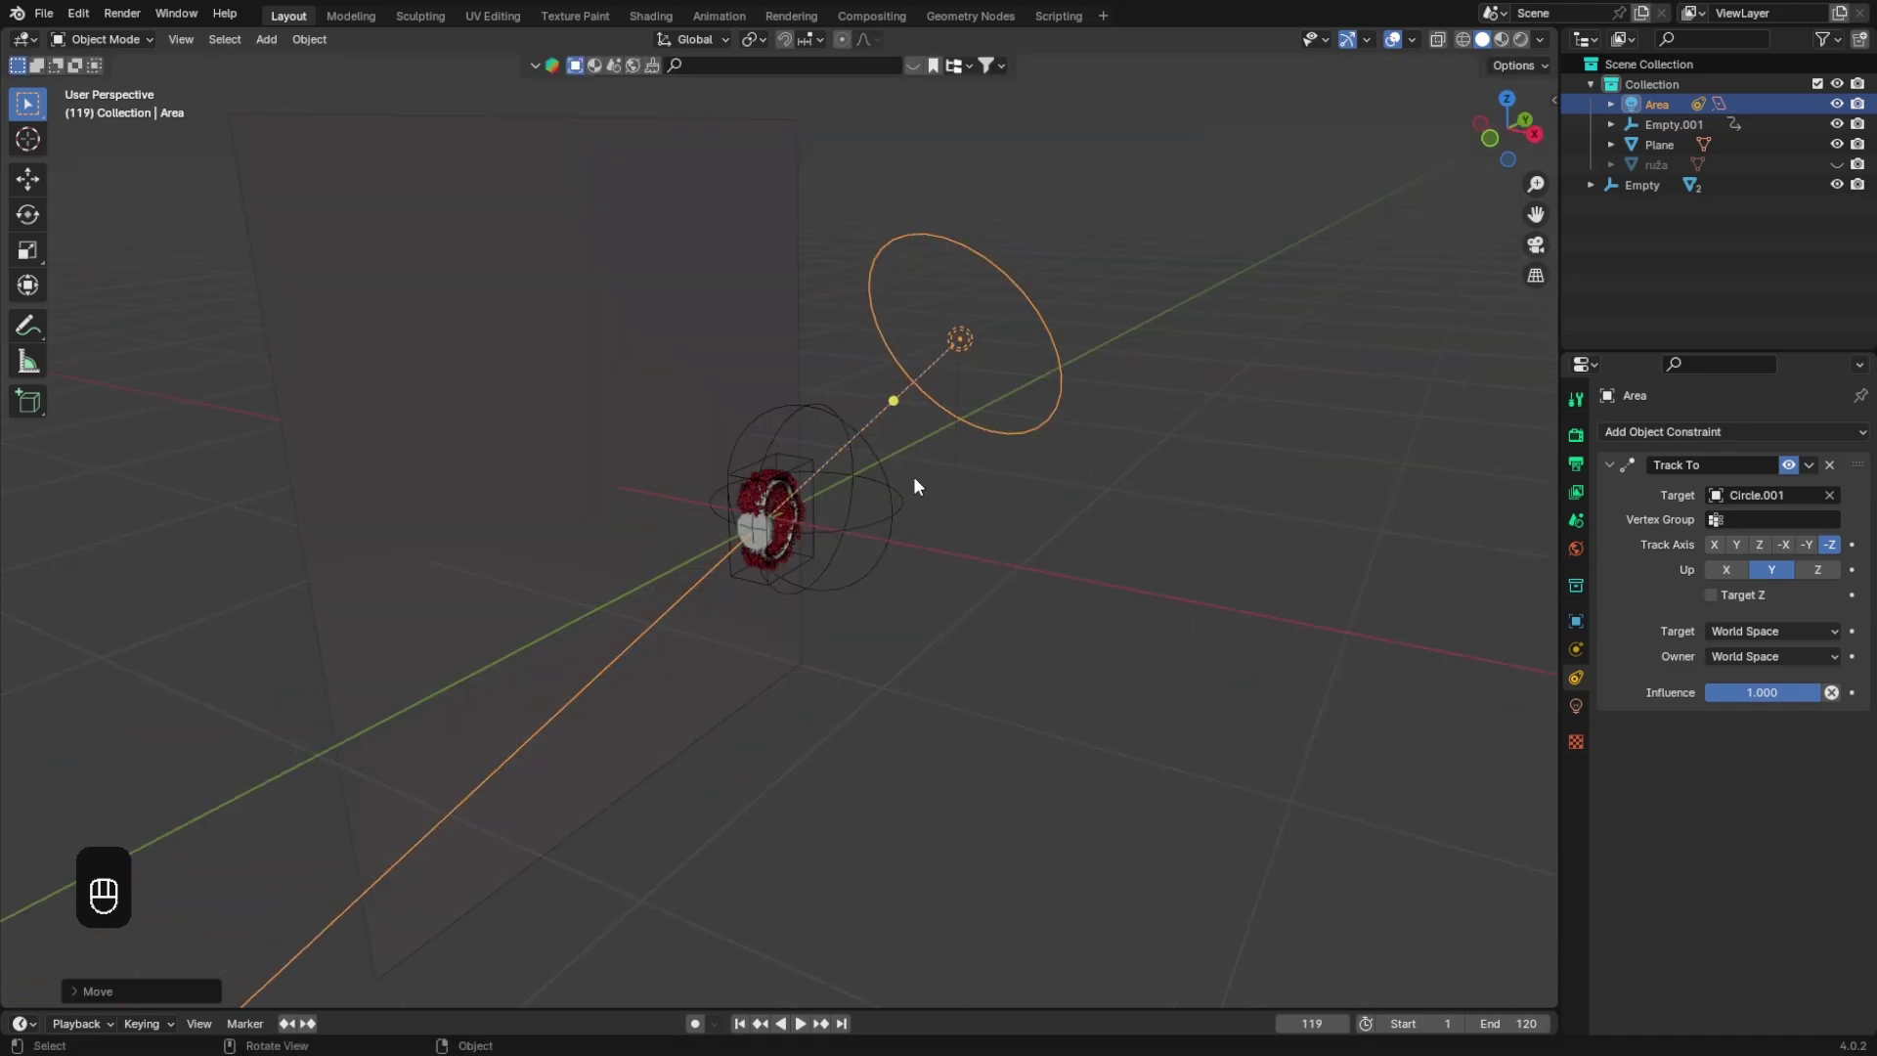
{"action": "key", "text": "g"}
{"action": "key", "text": "x"}
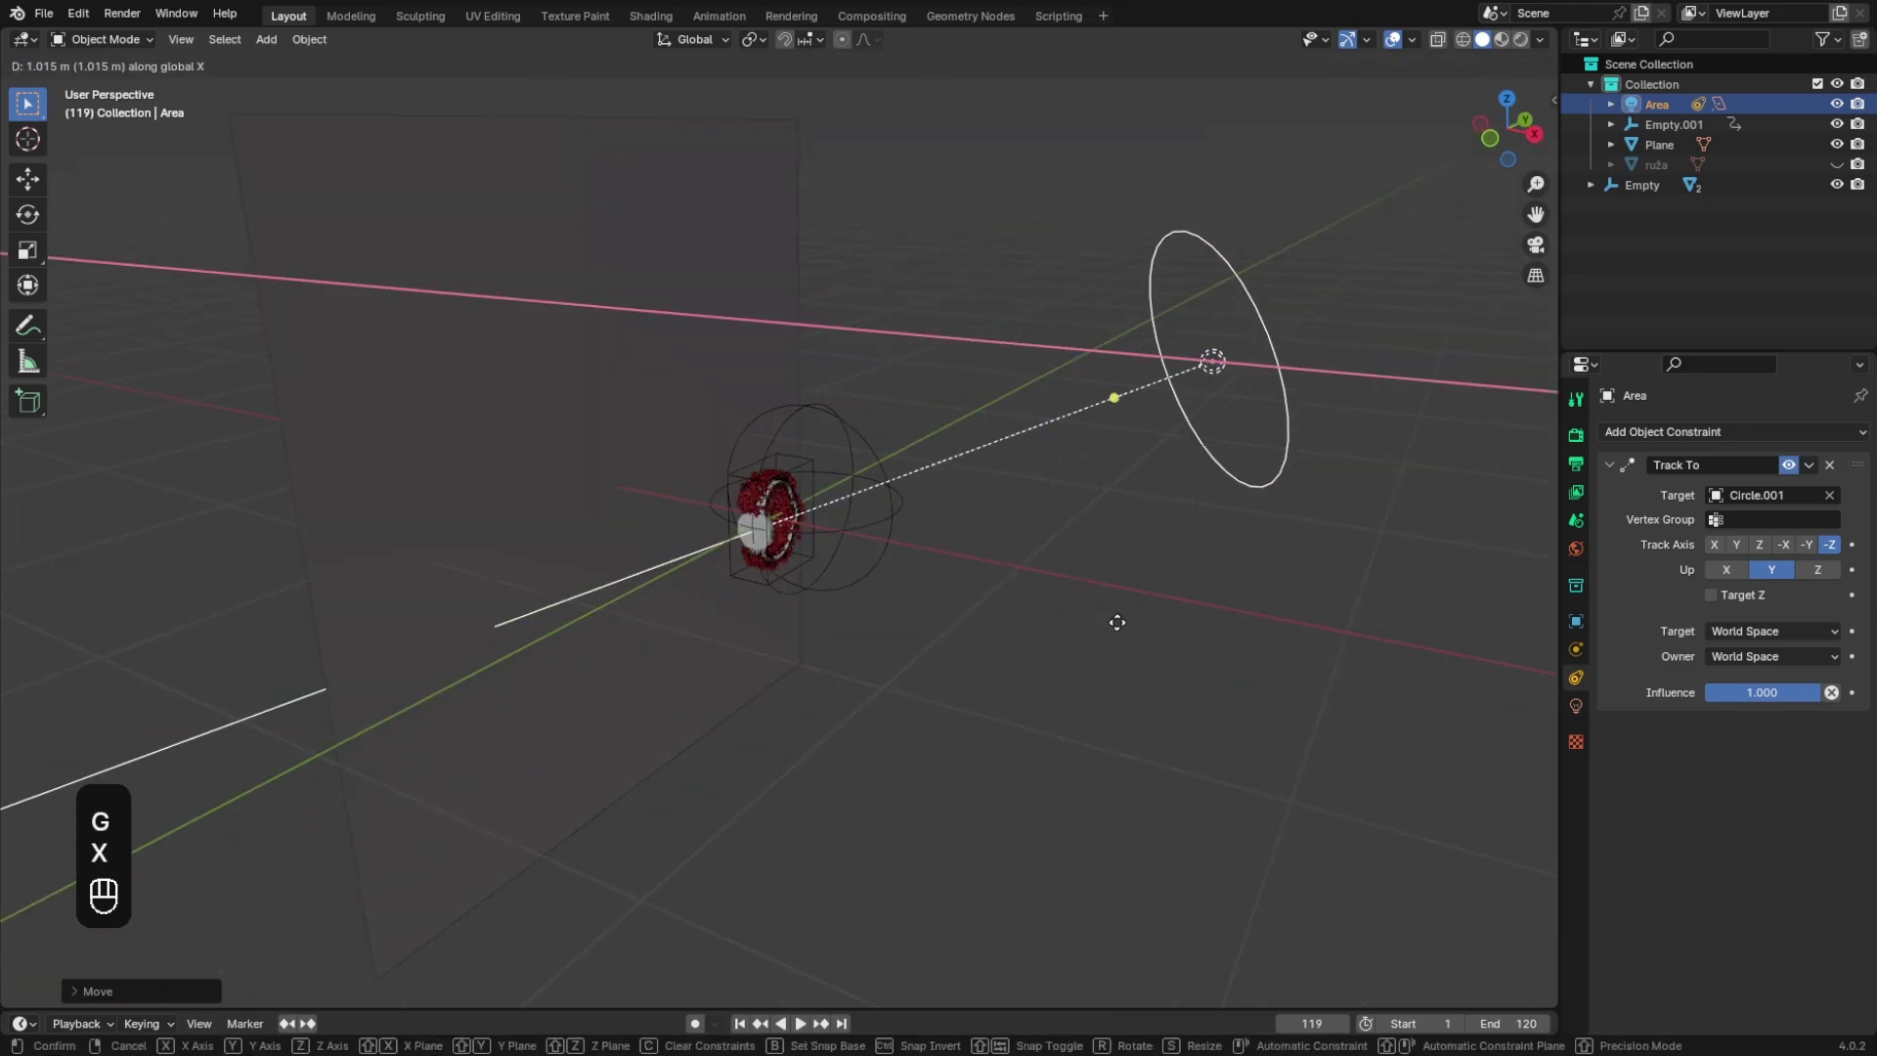
{"action": "left_click", "coordinate": [1161, 654]}
Step: Display the viewport in rendered shading and enable Scene World lighting for it
{"action": "left_click", "coordinate": [1517, 39]}
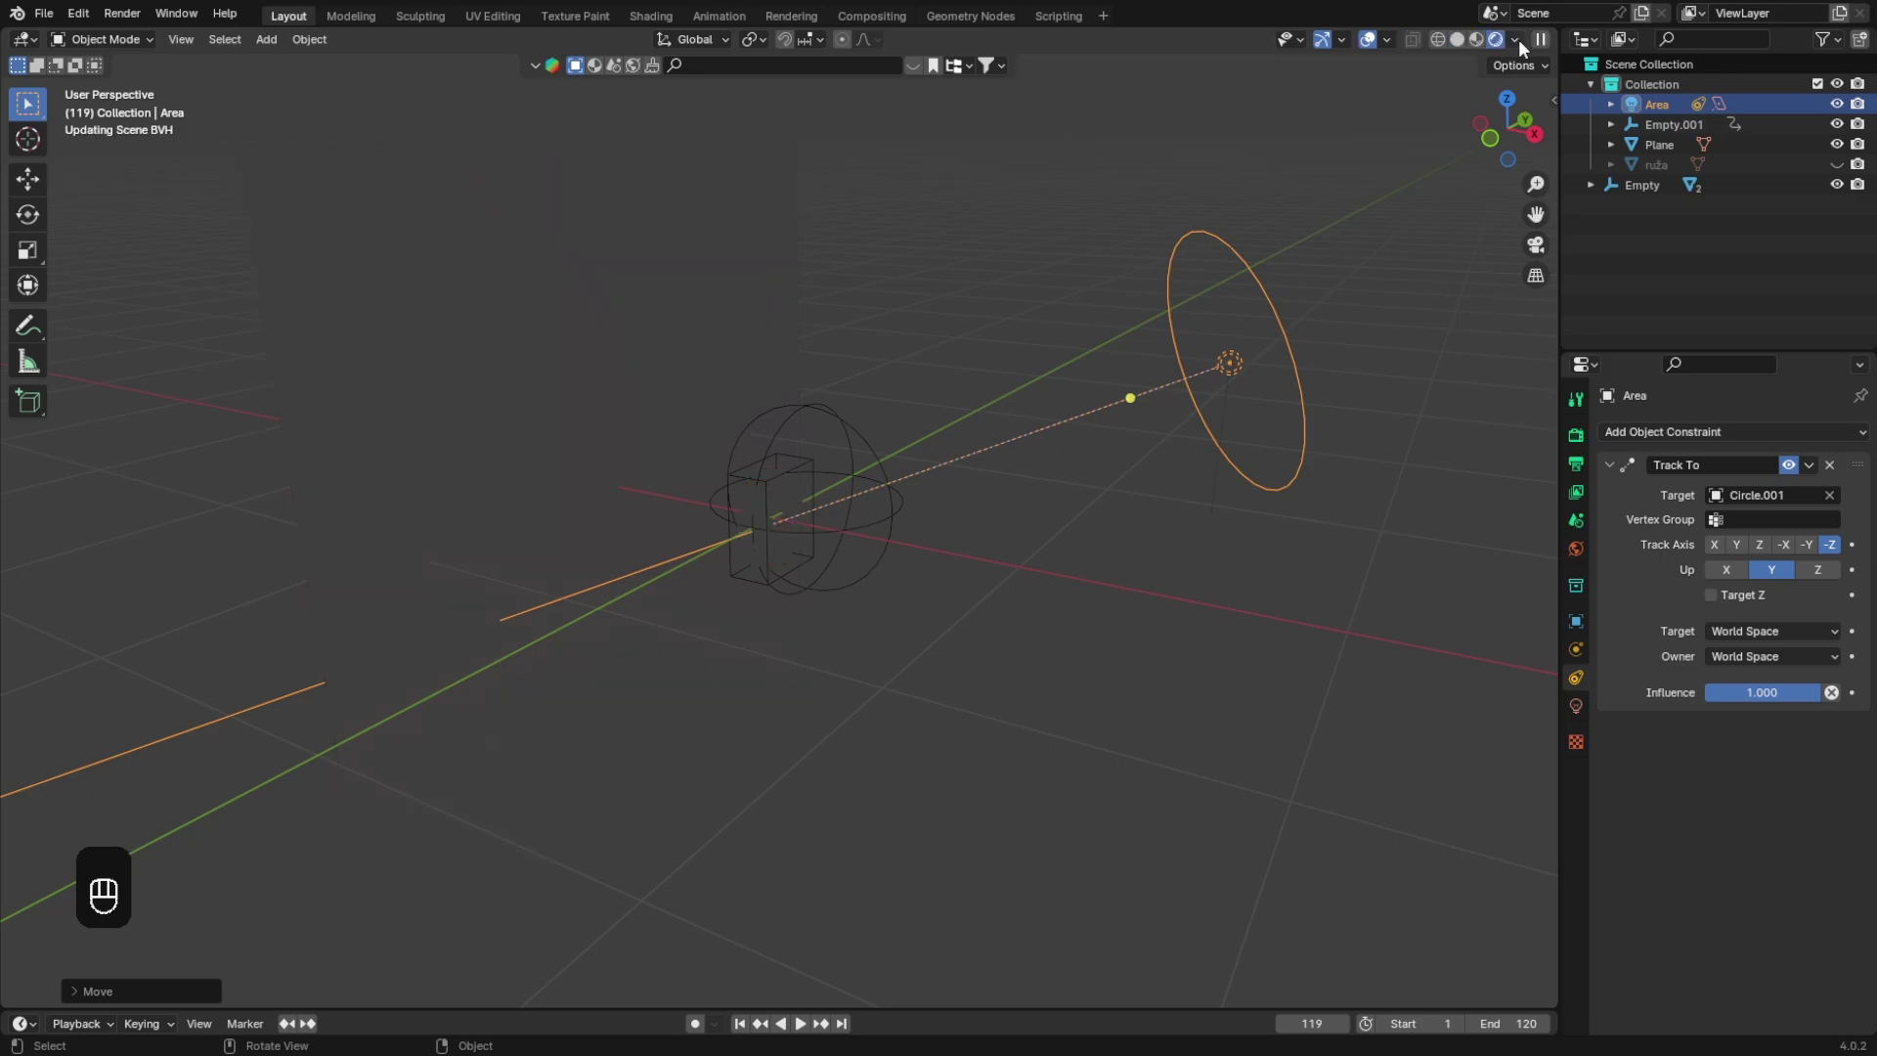
{"action": "left_click", "coordinate": [1517, 39]}
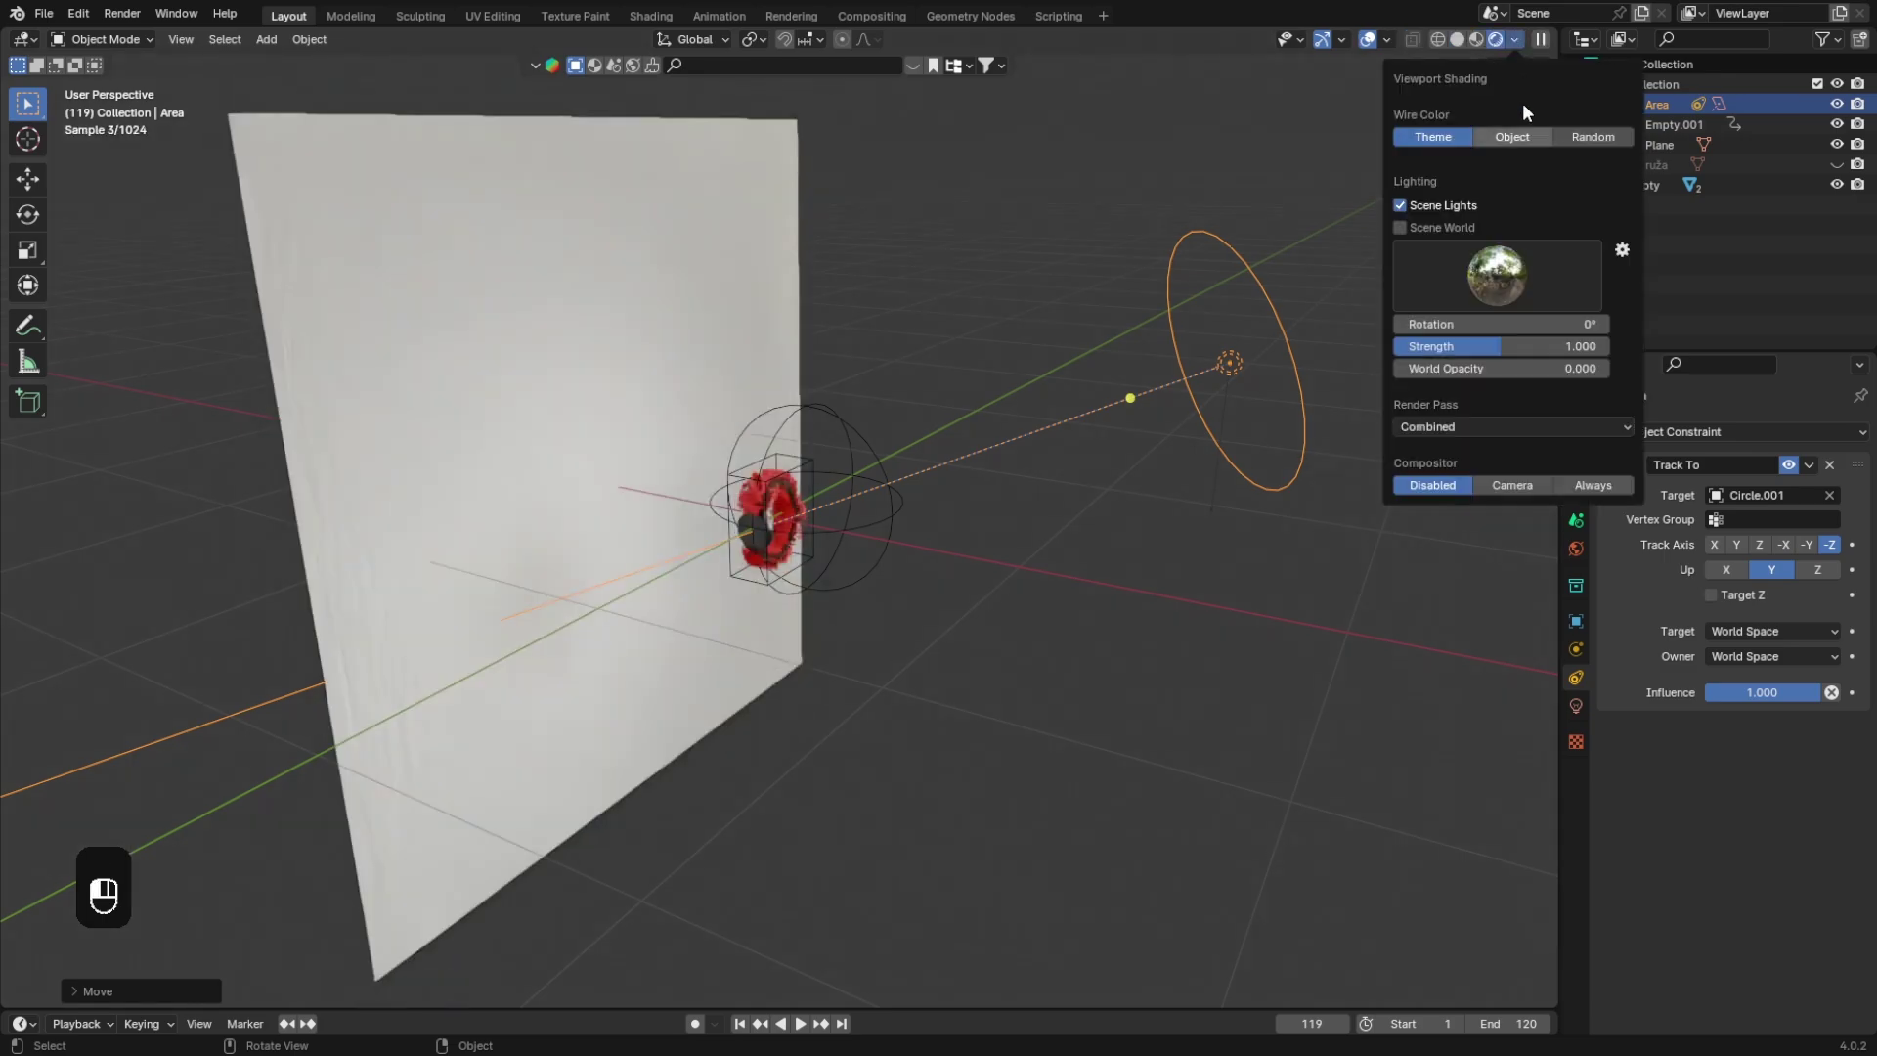
{"action": "left_click", "coordinate": [1439, 226]}
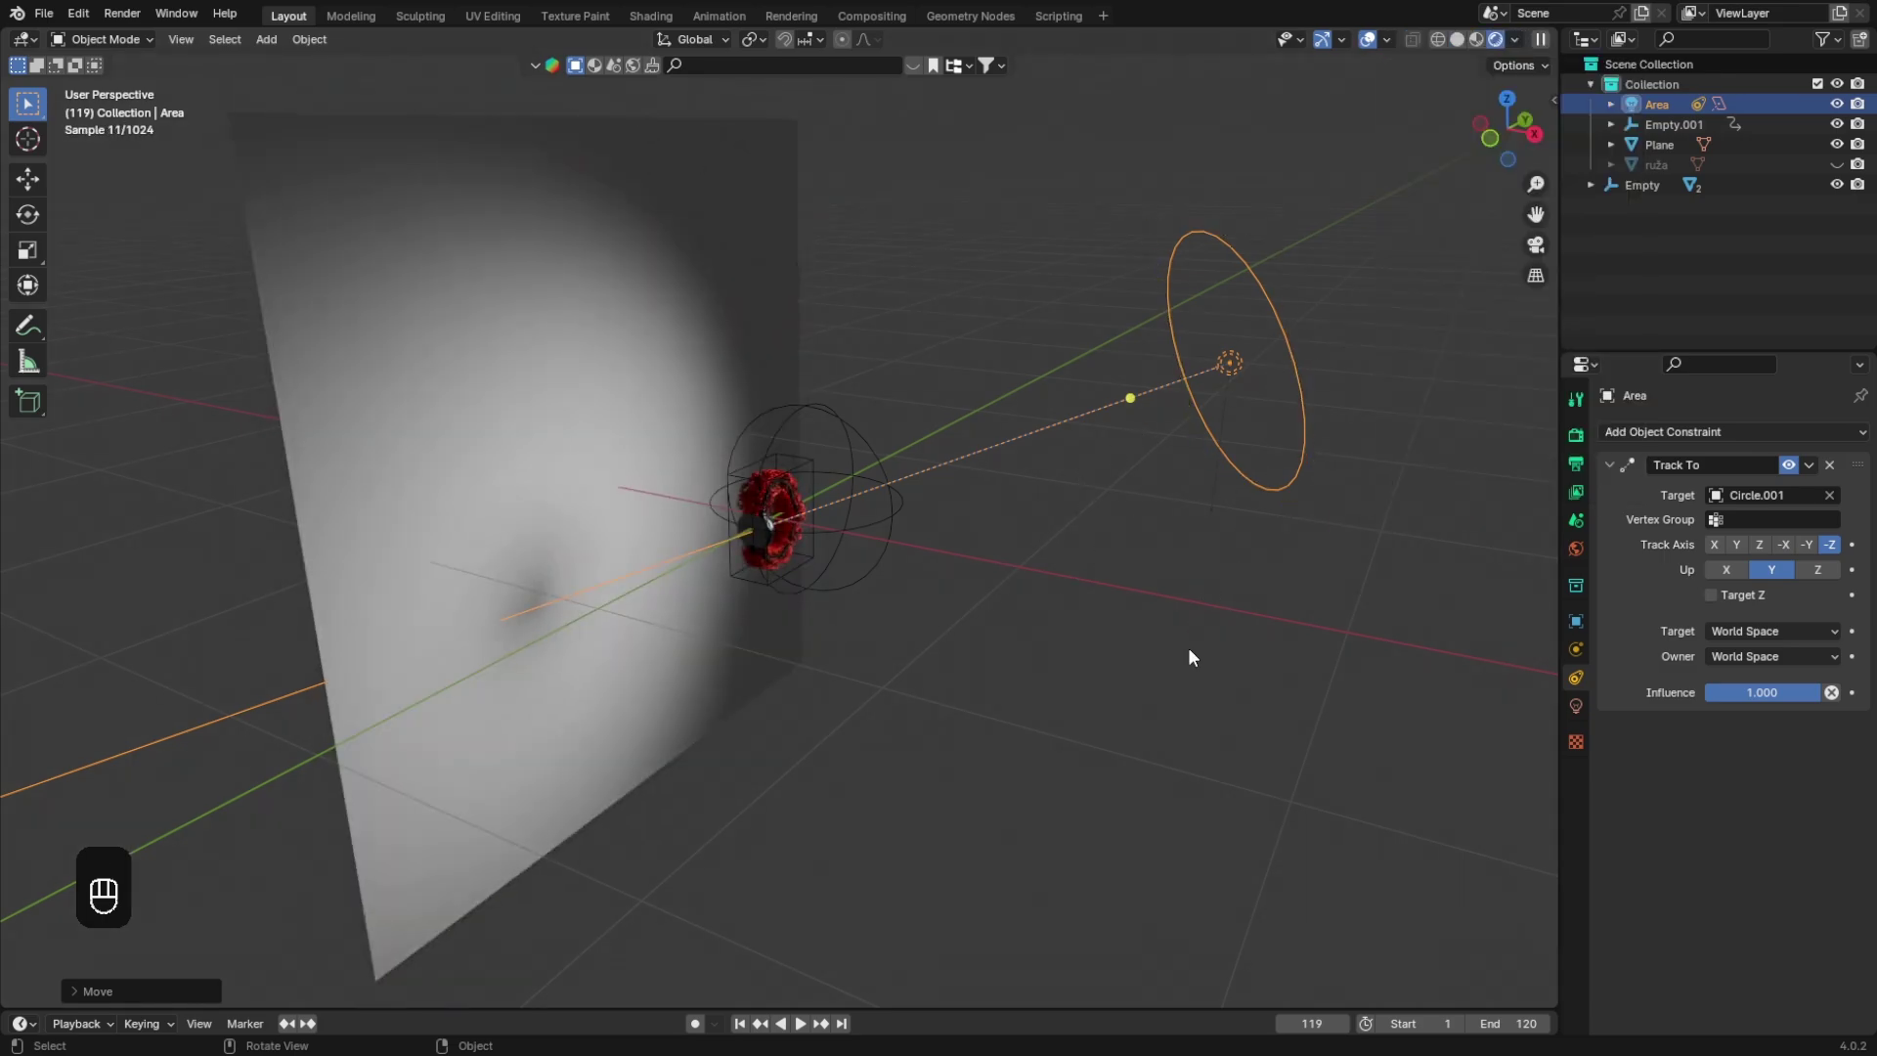
Step: Add a camera to the scene and look through it
{"action": "middle_click_drag", "start_coordinate": [1189, 650], "coordinate": [1048, 597]}
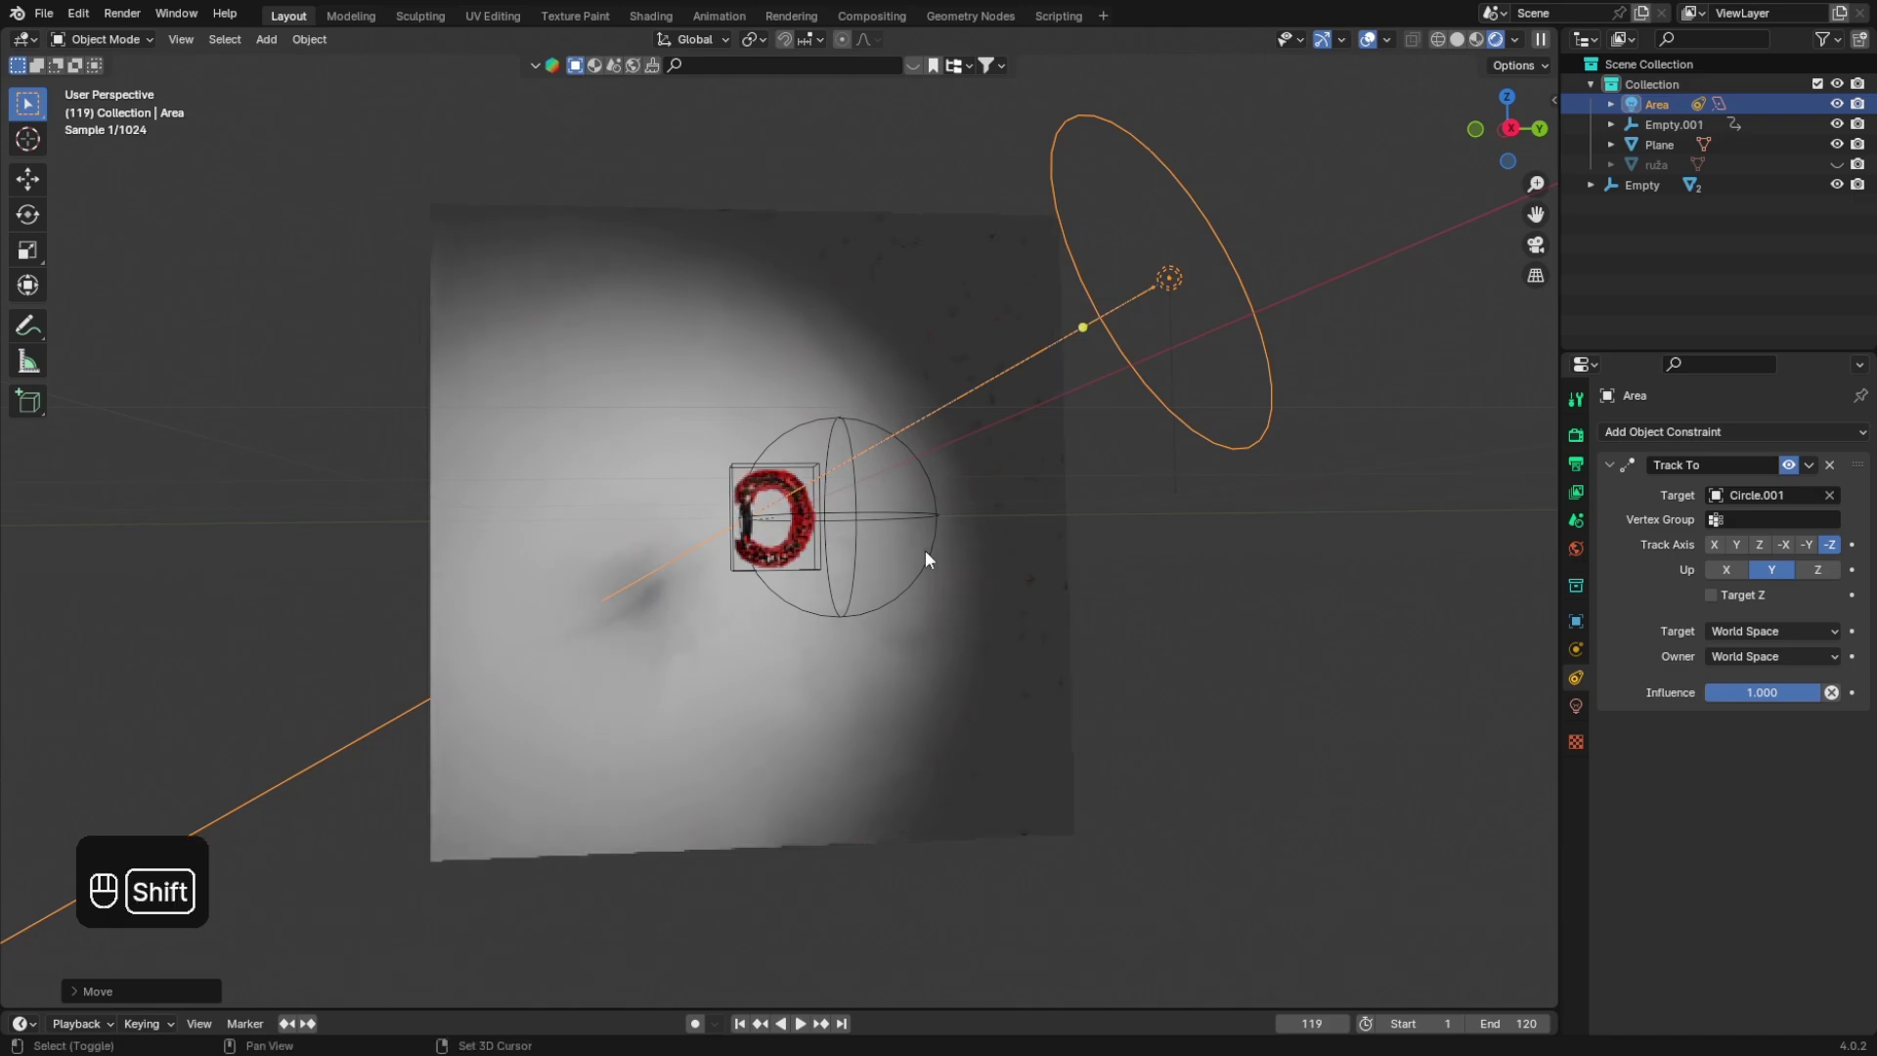
{"action": "key", "text": "shift+a"}
{"action": "mouse_move", "coordinate": [866, 598]}
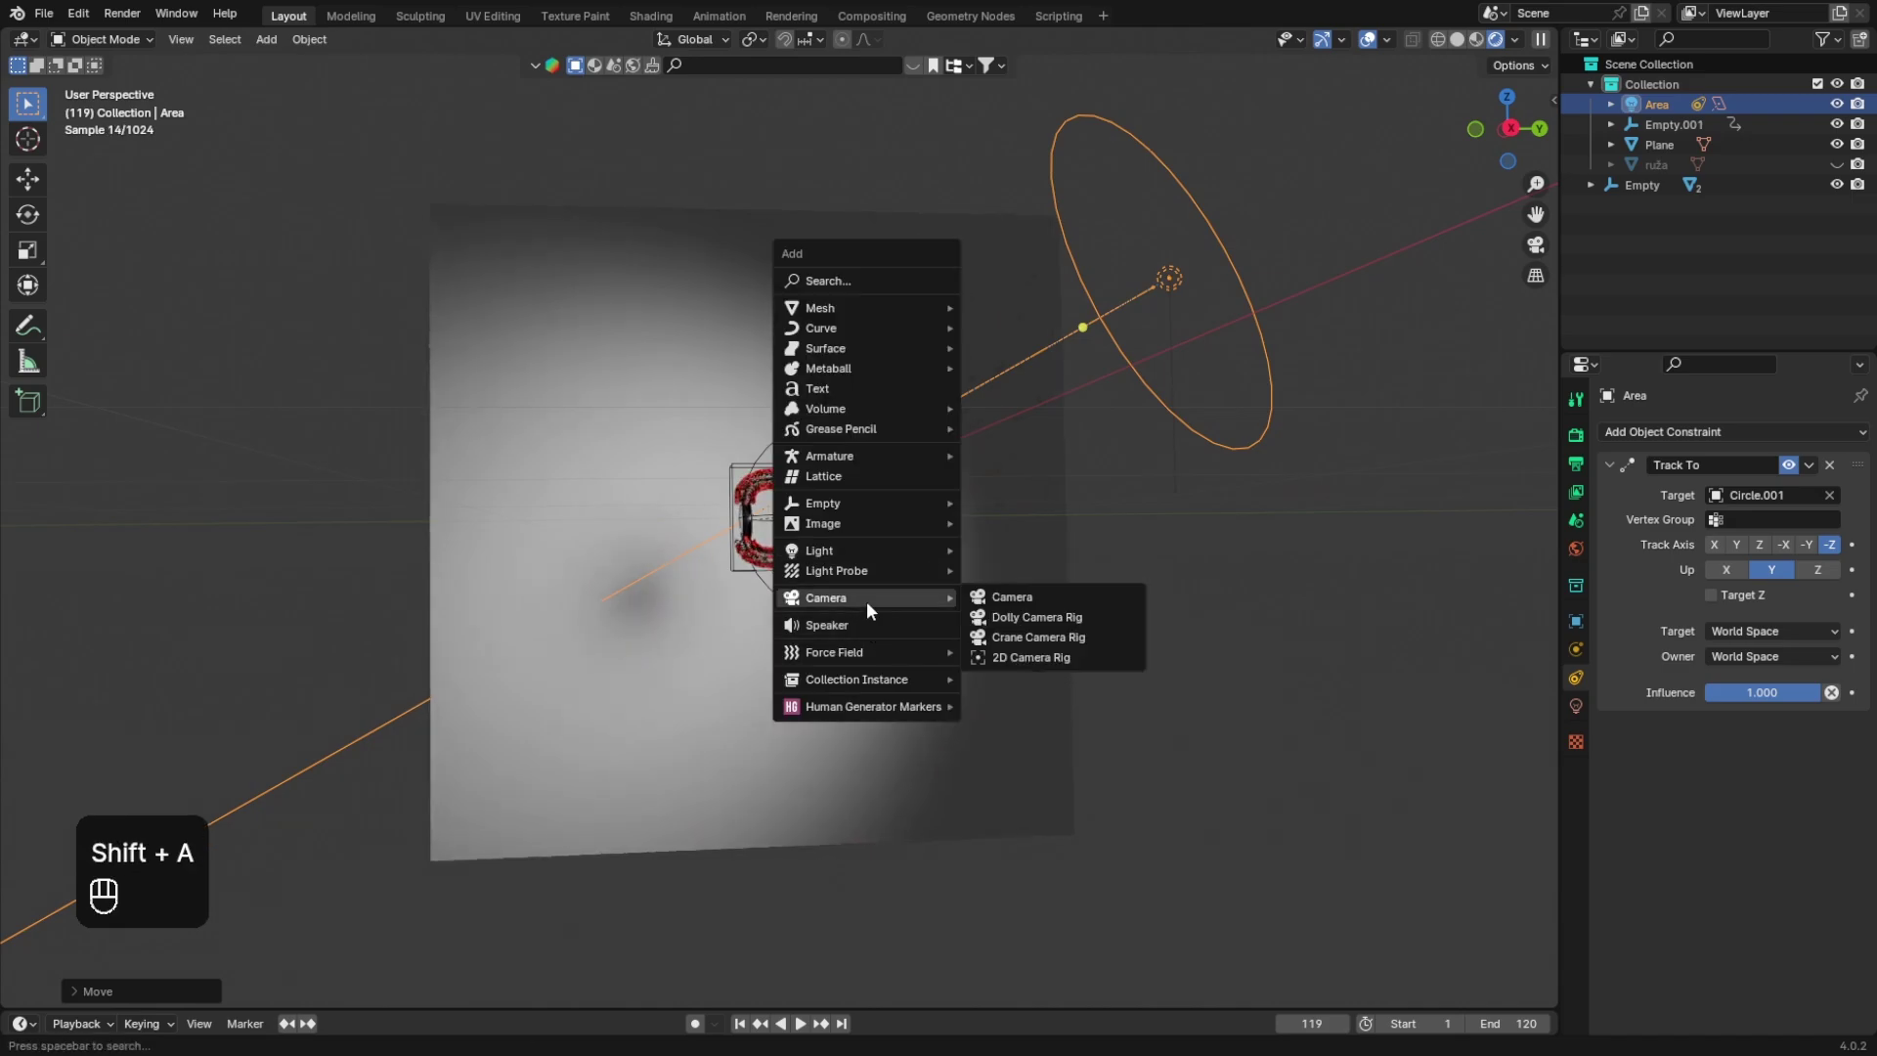
{"action": "left_click", "coordinate": [995, 594]}
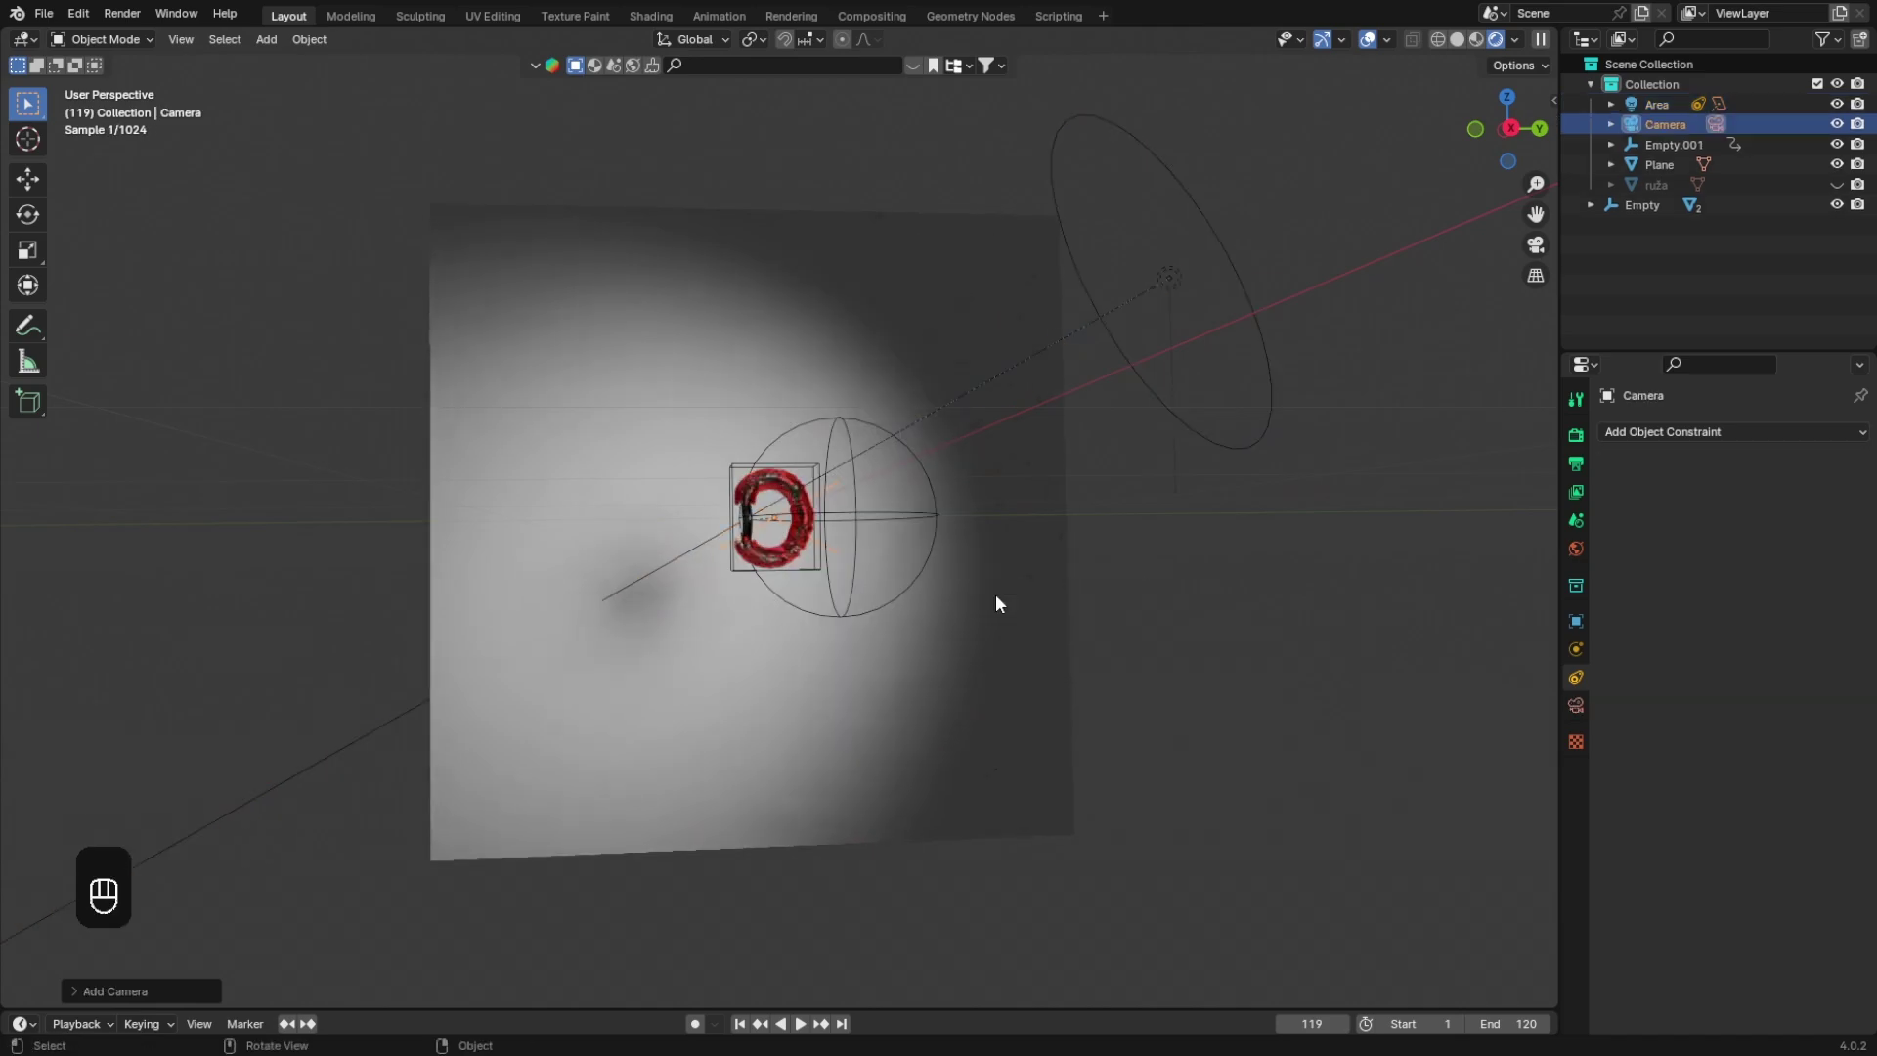
{"action": "left_click", "coordinate": [1537, 246]}
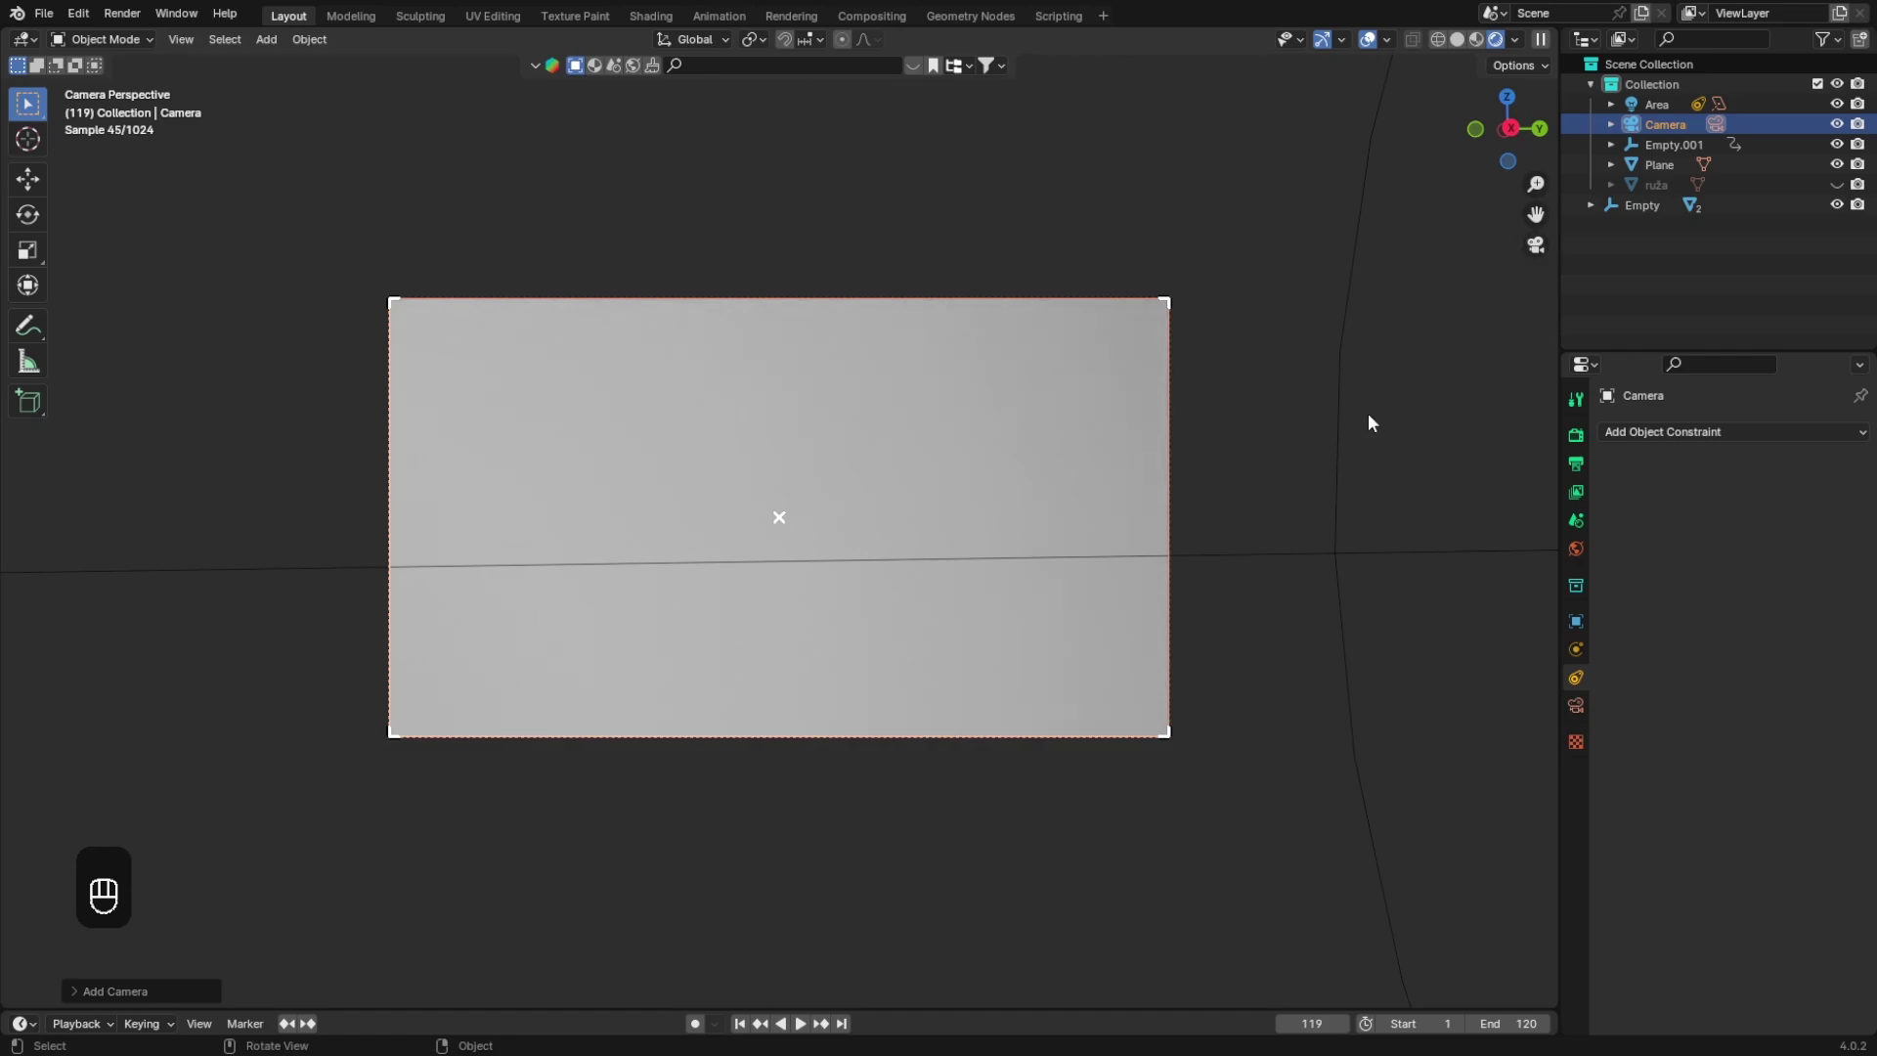
Step: Return to solid shading, lock the camera to the view, and pull the camera back to frame the watch against the backdrop
{"action": "left_click", "coordinate": [1456, 40]}
{"action": "key", "text": "n"}
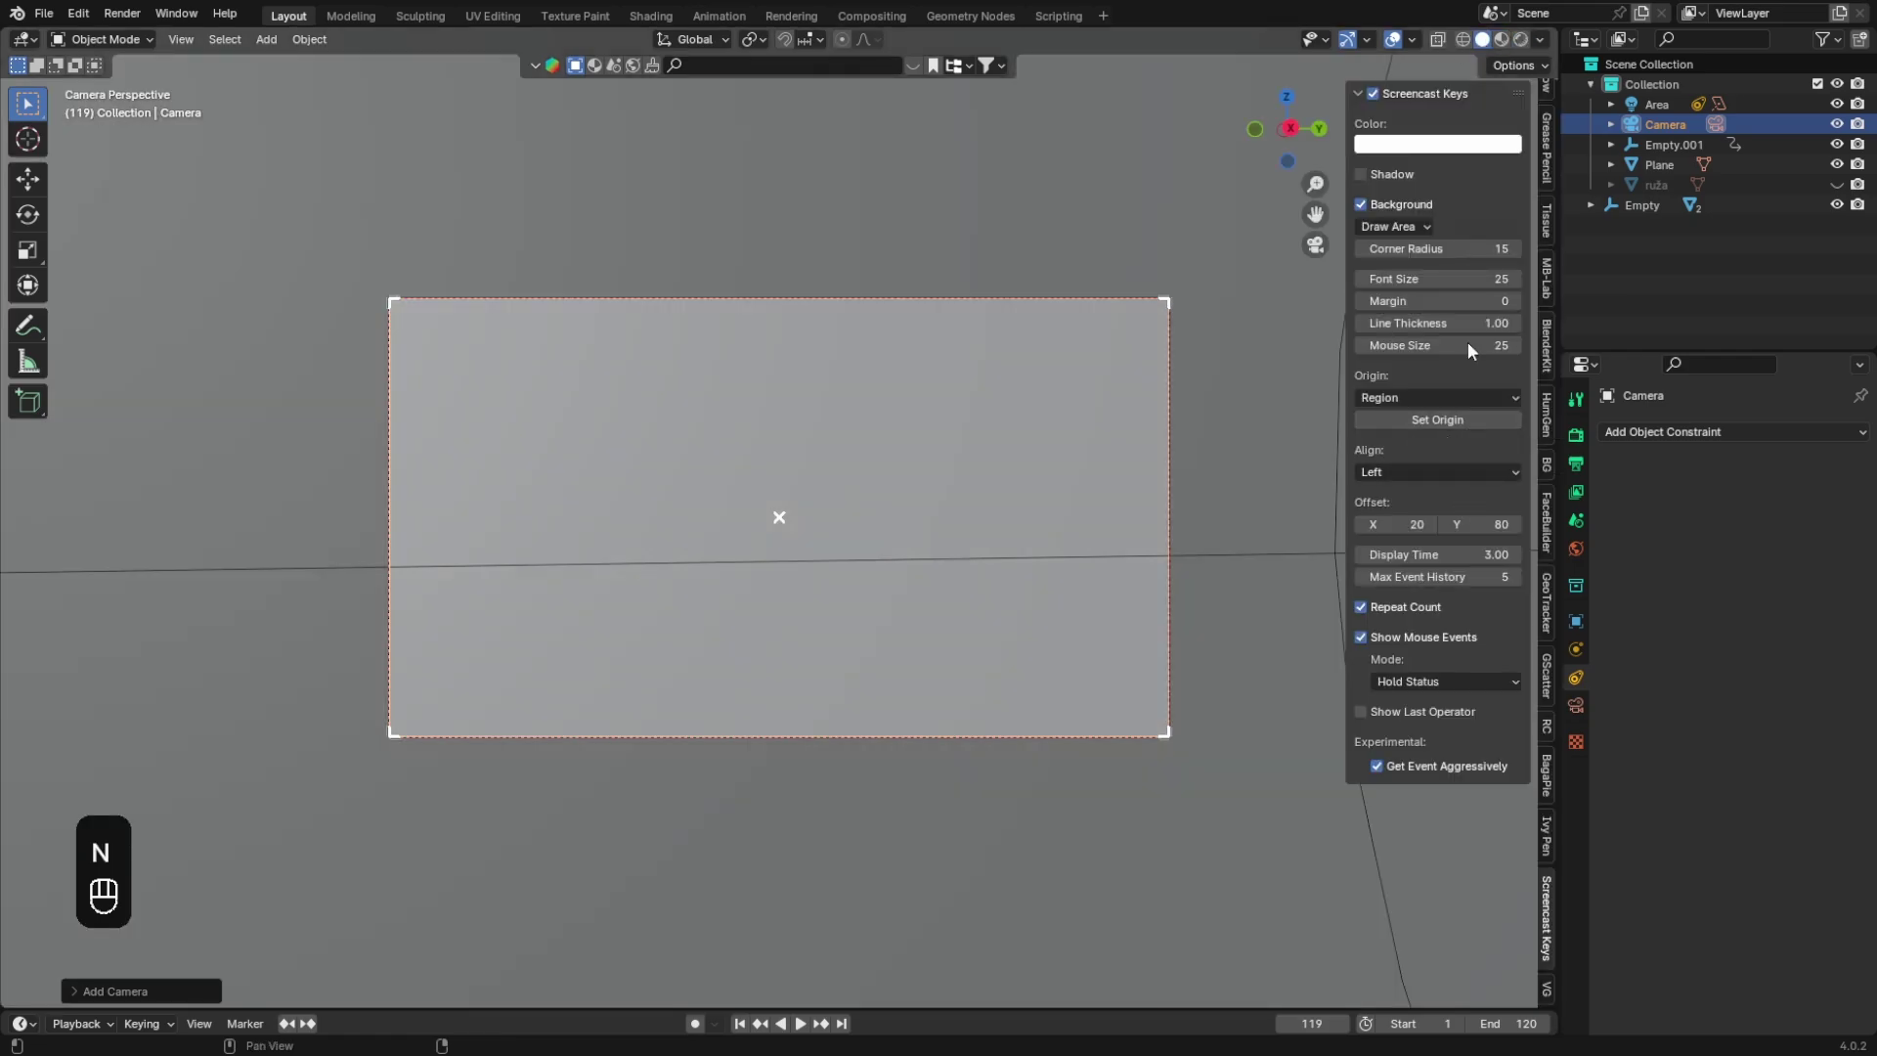
{"action": "scroll", "coordinate": [1545, 108], "scroll_direction": "up", "scroll_amount": 6}
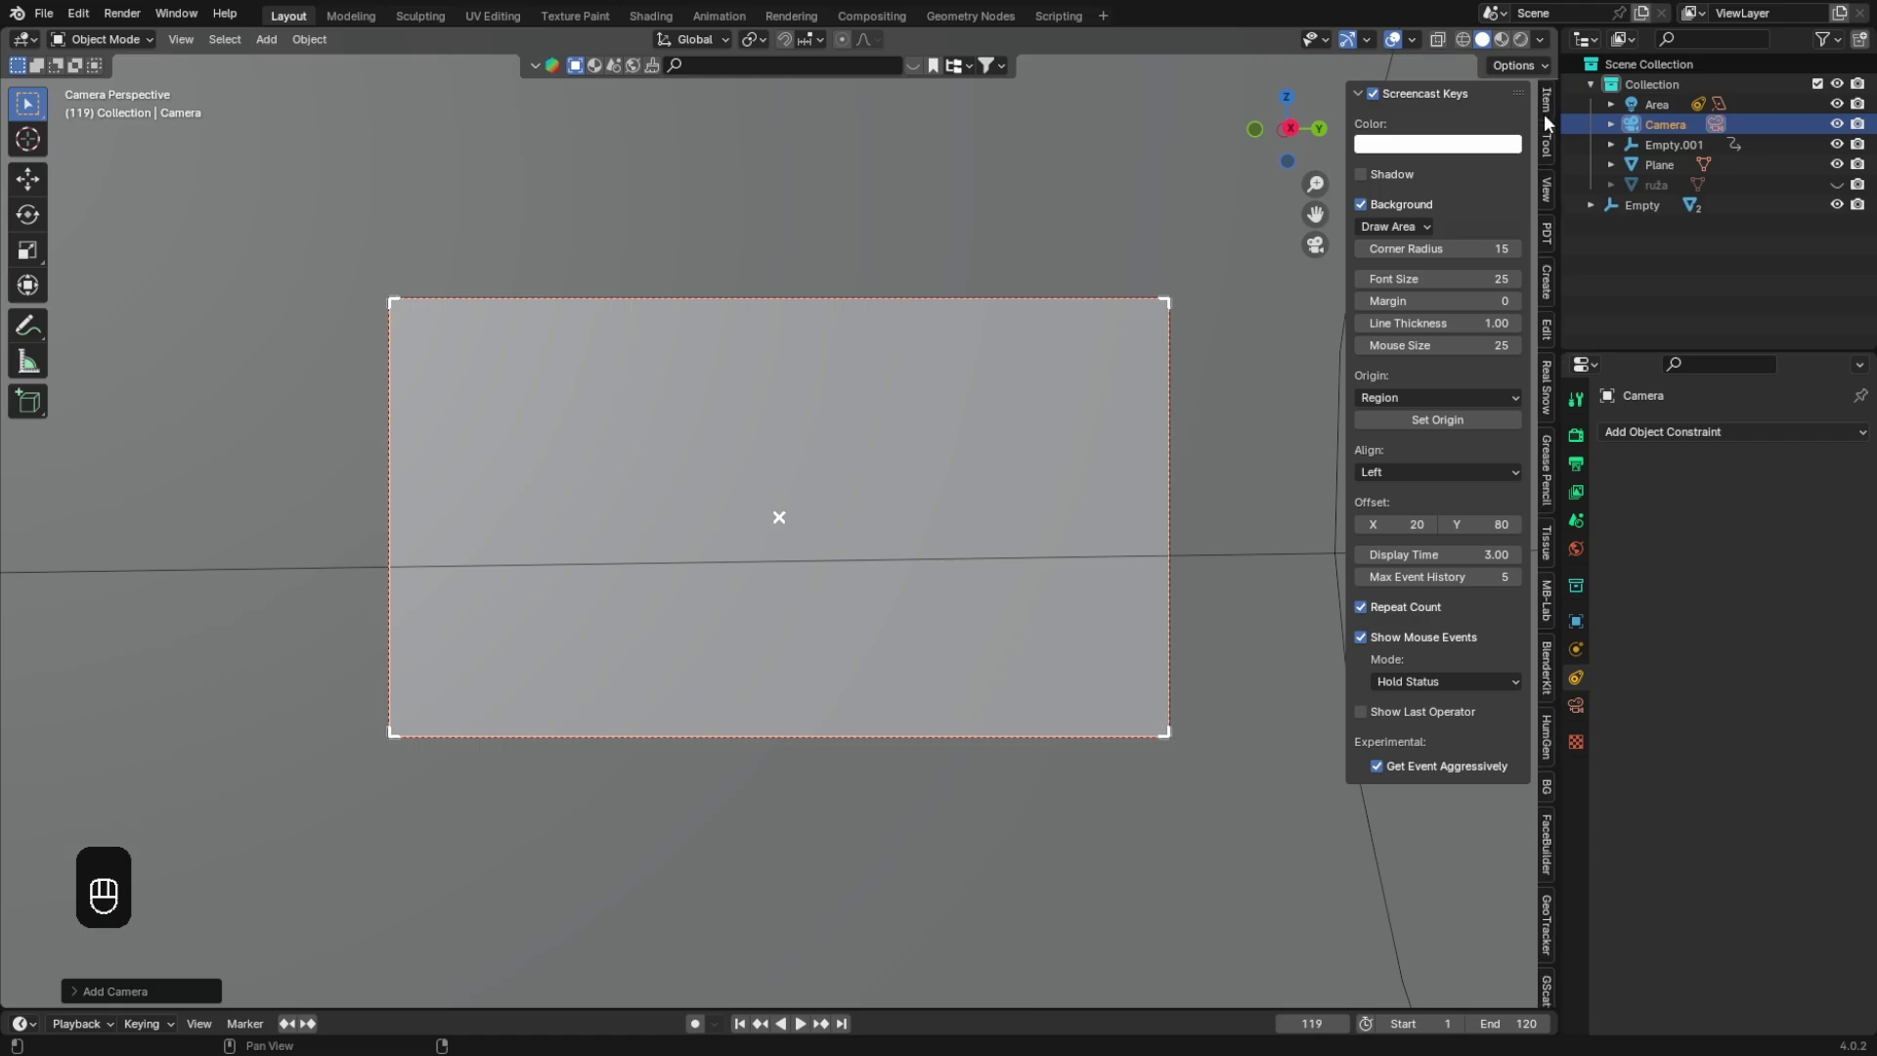
{"action": "left_click", "coordinate": [1547, 190]}
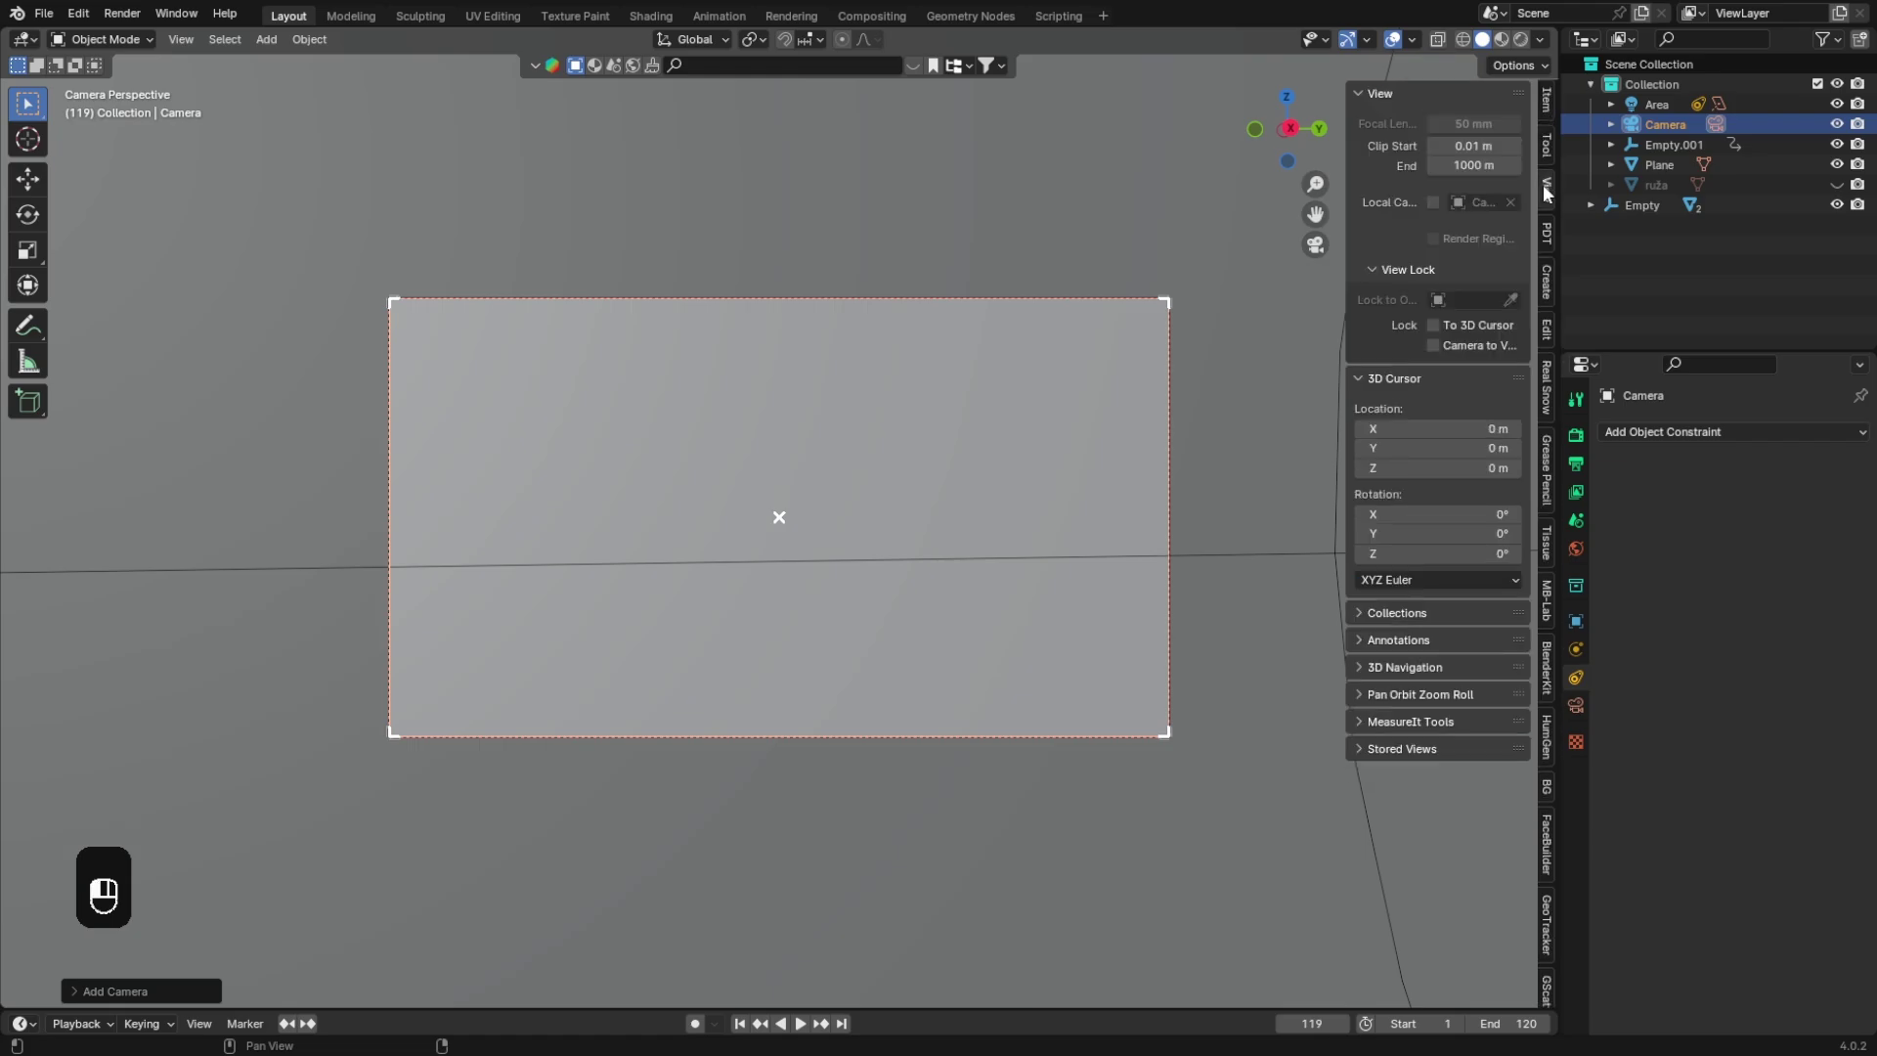
{"action": "left_click", "coordinate": [1492, 337]}
{"action": "key", "text": "n"}
{"action": "scroll", "coordinate": [1216, 467], "scroll_direction": "down", "scroll_amount": 10}
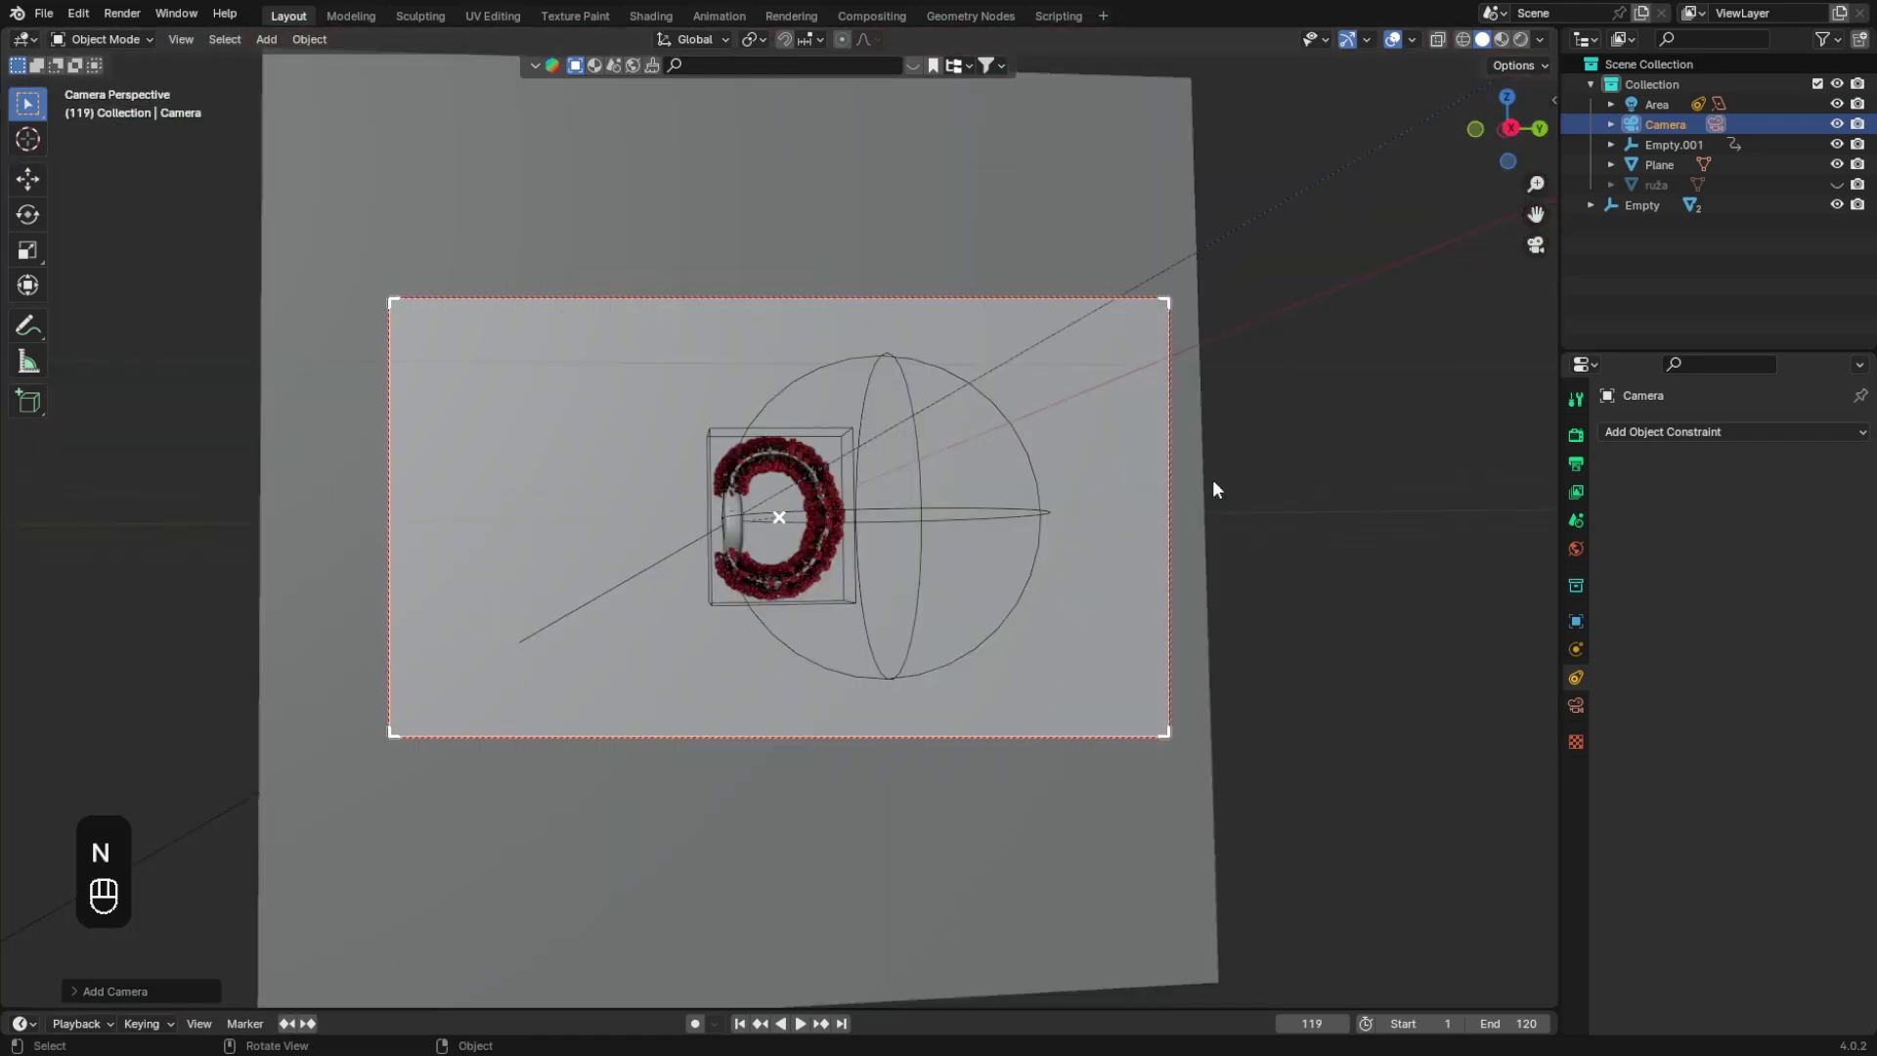
{"action": "mouse_move", "coordinate": [1216, 489]}
{"action": "middle_mouse_down"}
{"action": "mouse_move", "coordinate": [1188, 516]}
{"action": "mouse_move", "coordinate": [1206, 524]}
{"action": "middle_mouse_up"}
{"action": "middle_click_drag", "start_coordinate": [1079, 619], "coordinate": [1012, 583], "text": "shift"}
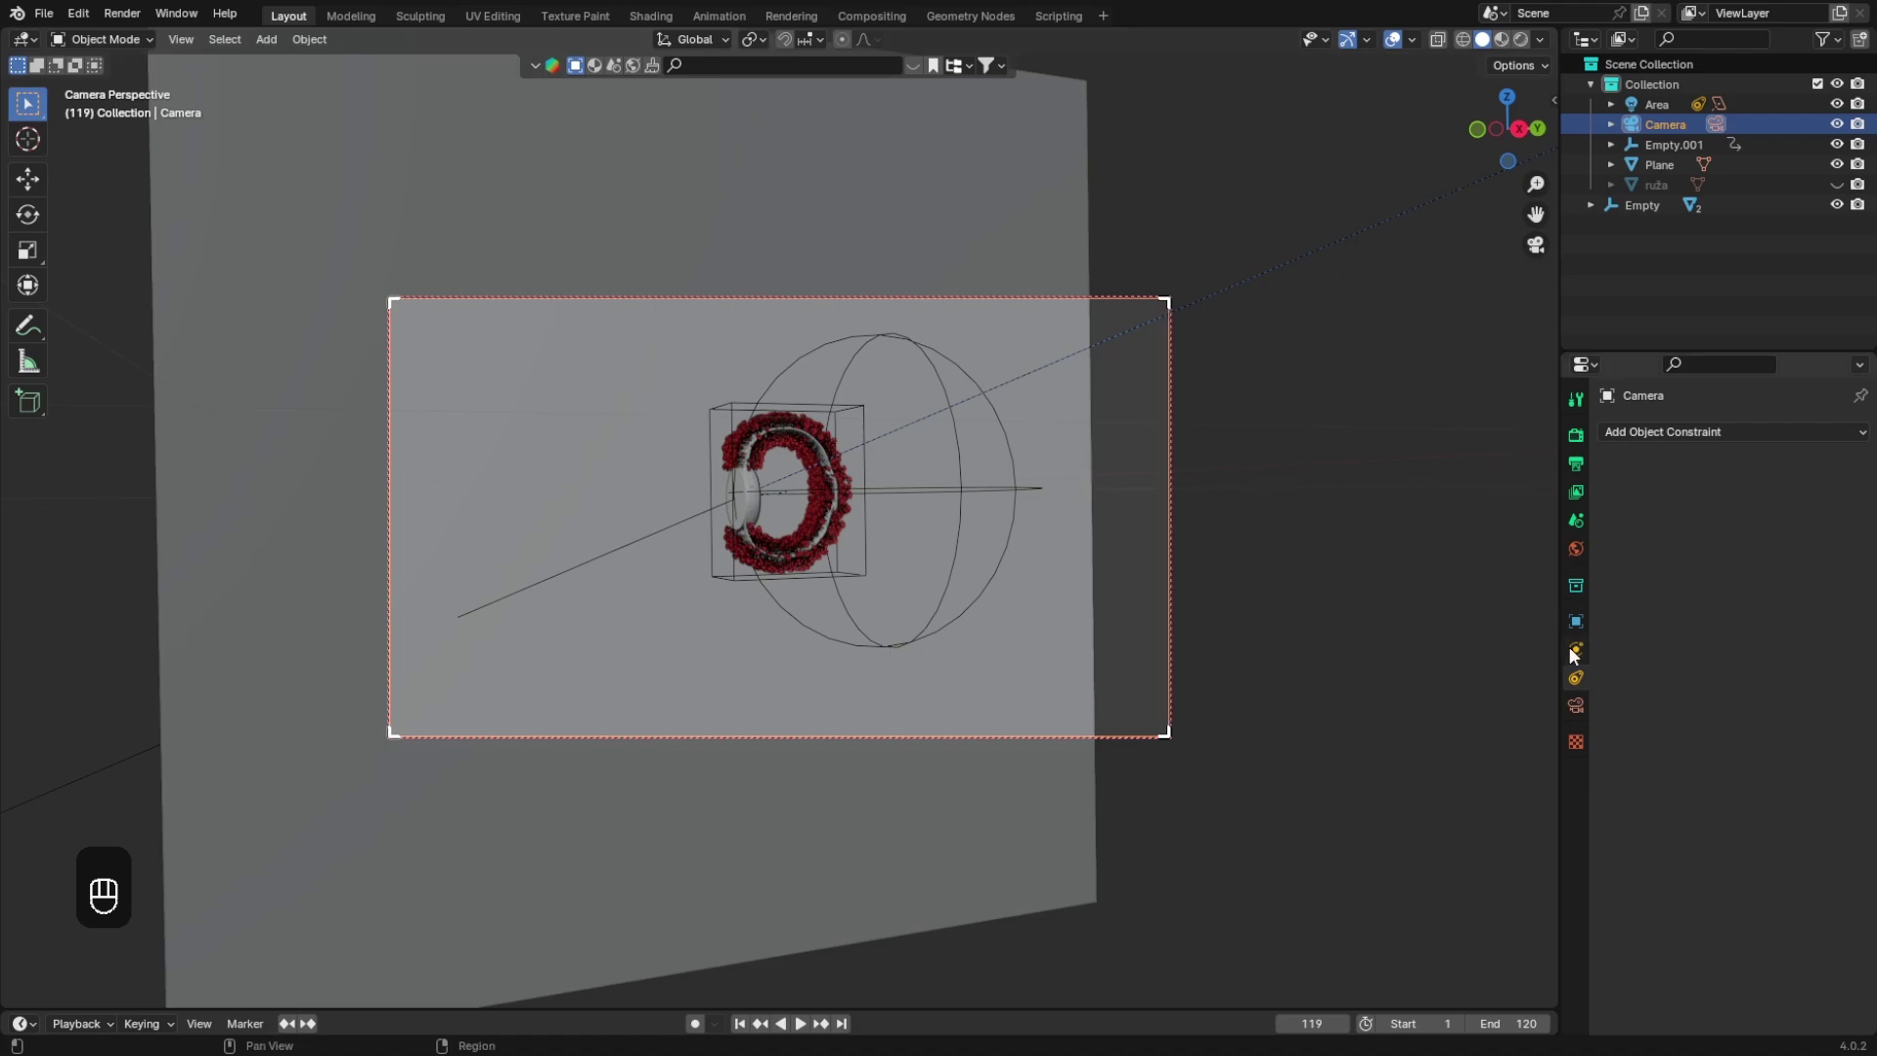
Step: Set the camera's focal length to 90 mm and recentre the watch vertically in the frame
{"action": "left_click", "coordinate": [1576, 705]}
{"action": "double_click", "coordinate": [1791, 527]}
{"action": "type", "text": "90"}
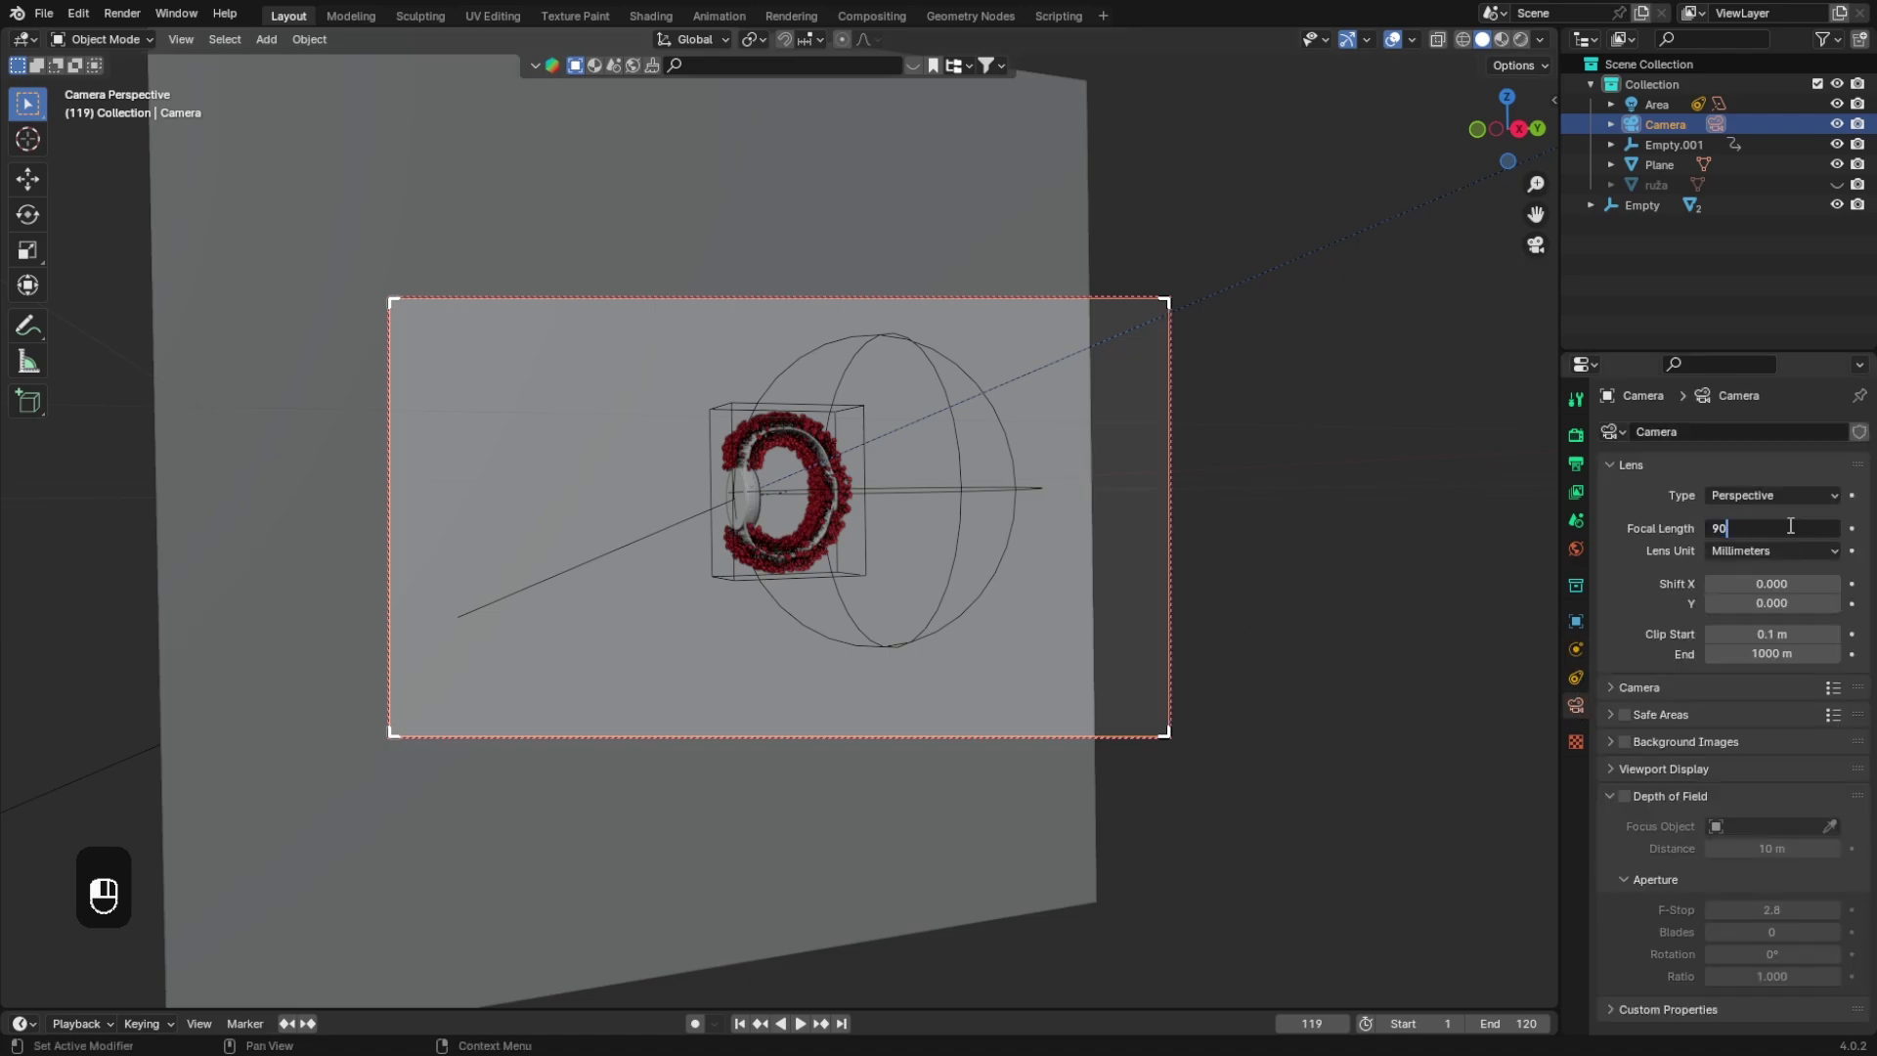
{"action": "key", "text": "Return"}
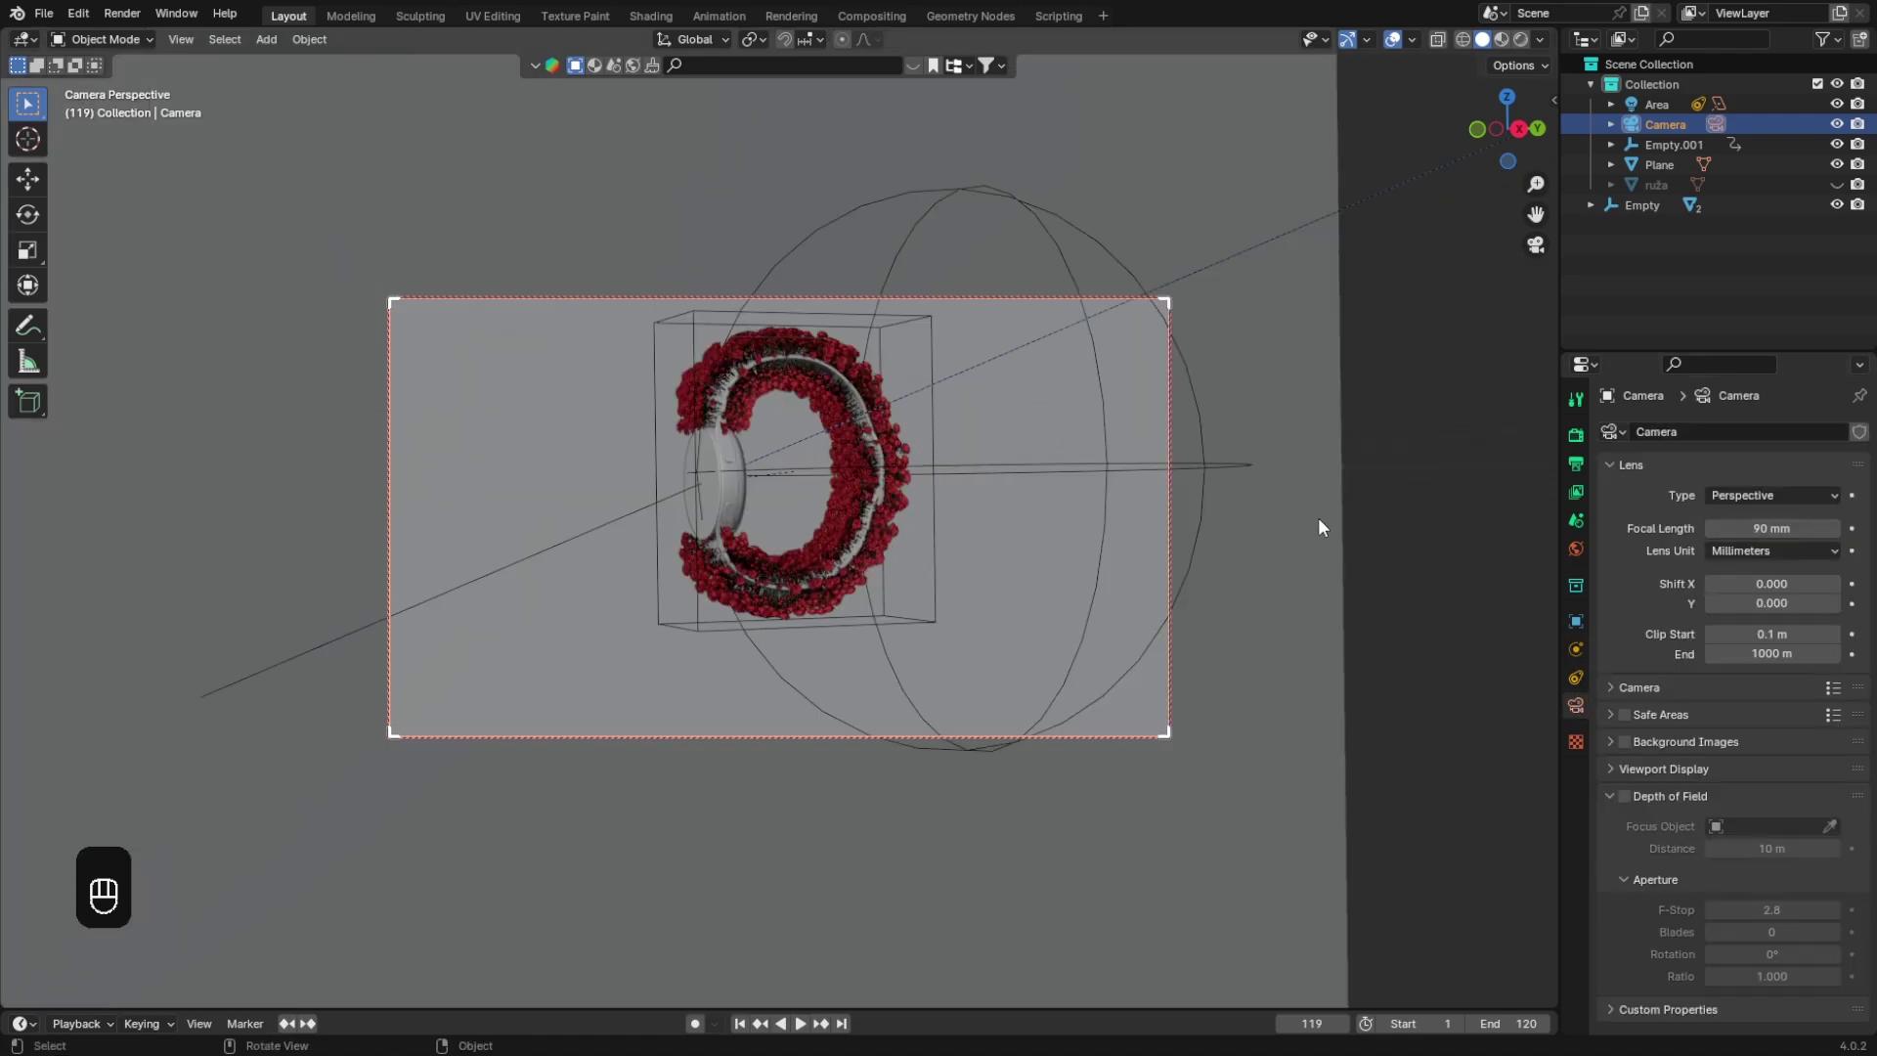
{"action": "middle_click_drag", "start_coordinate": [1318, 519], "coordinate": [1319, 550], "text": "shift"}
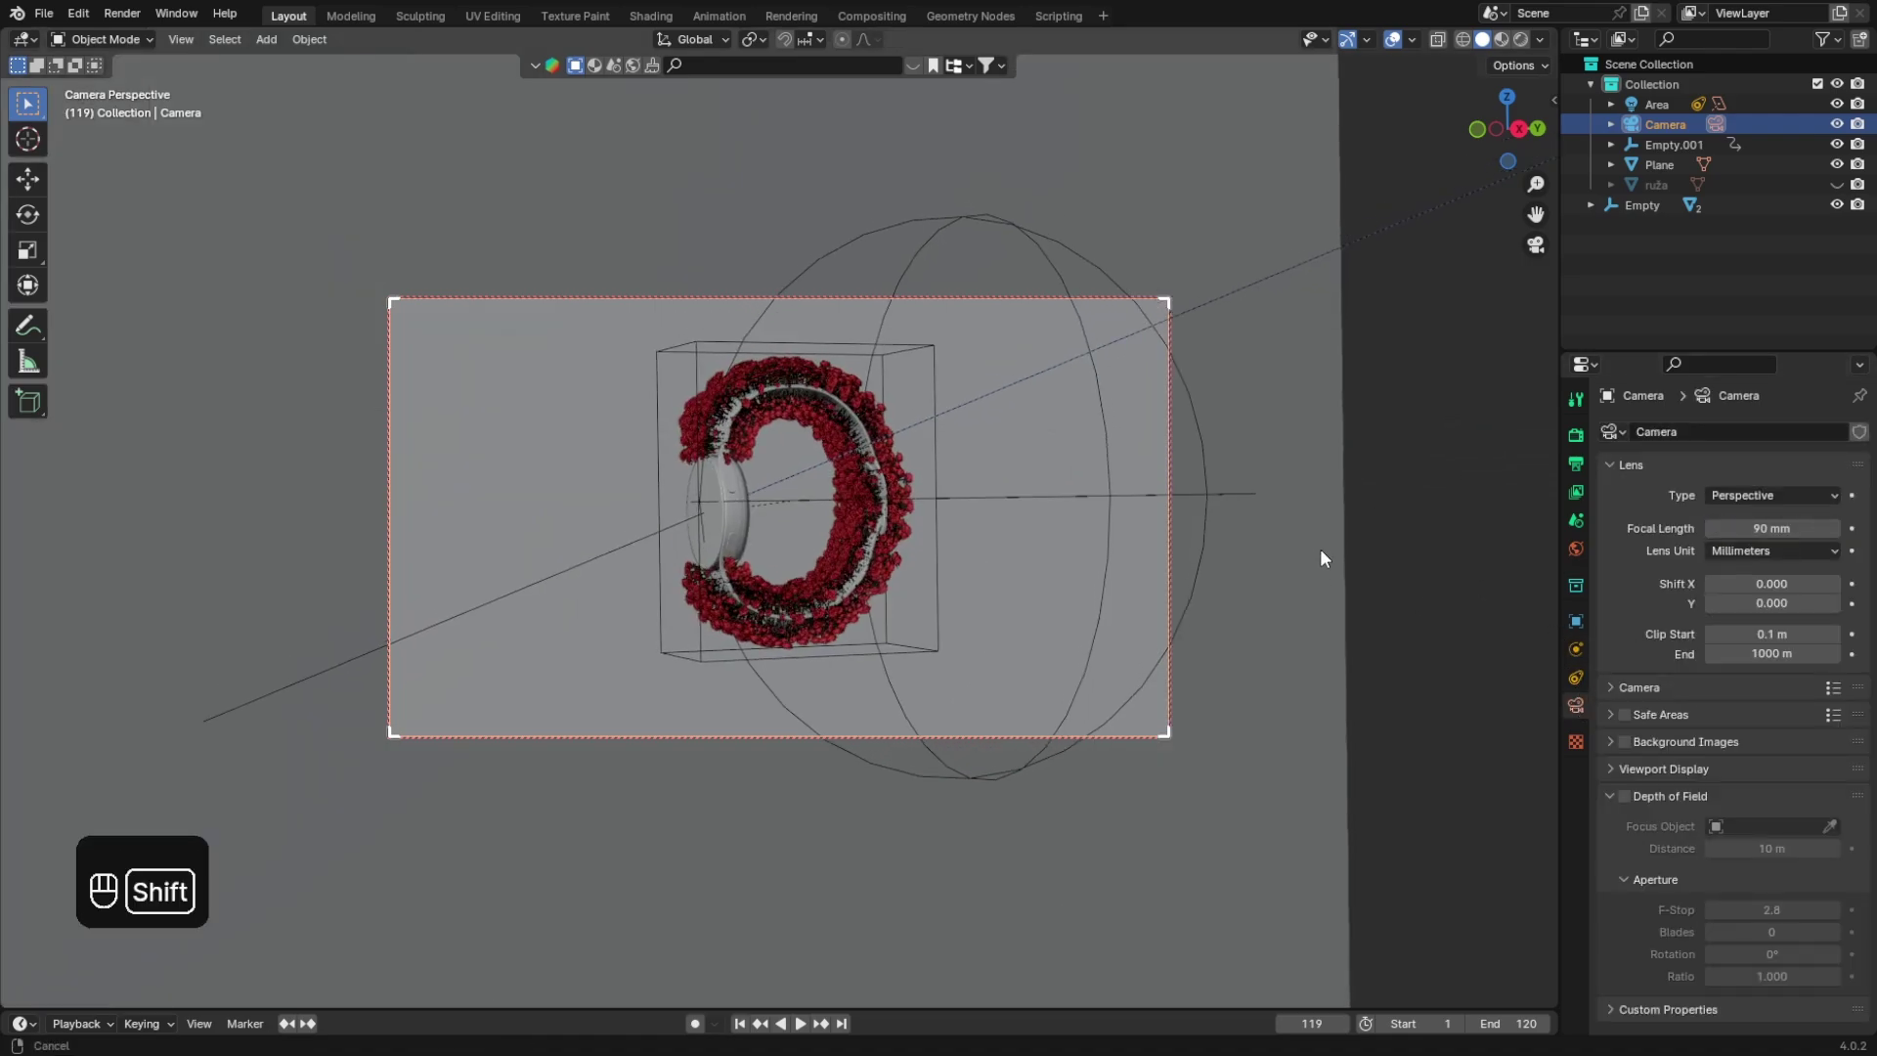
Step: Tilt the watch's parent cube empty about -10° around global X and about -7° around global Y
{"action": "left_click", "coordinate": [930, 346]}
{"action": "key", "text": "r"}
{"action": "key", "text": "x"}
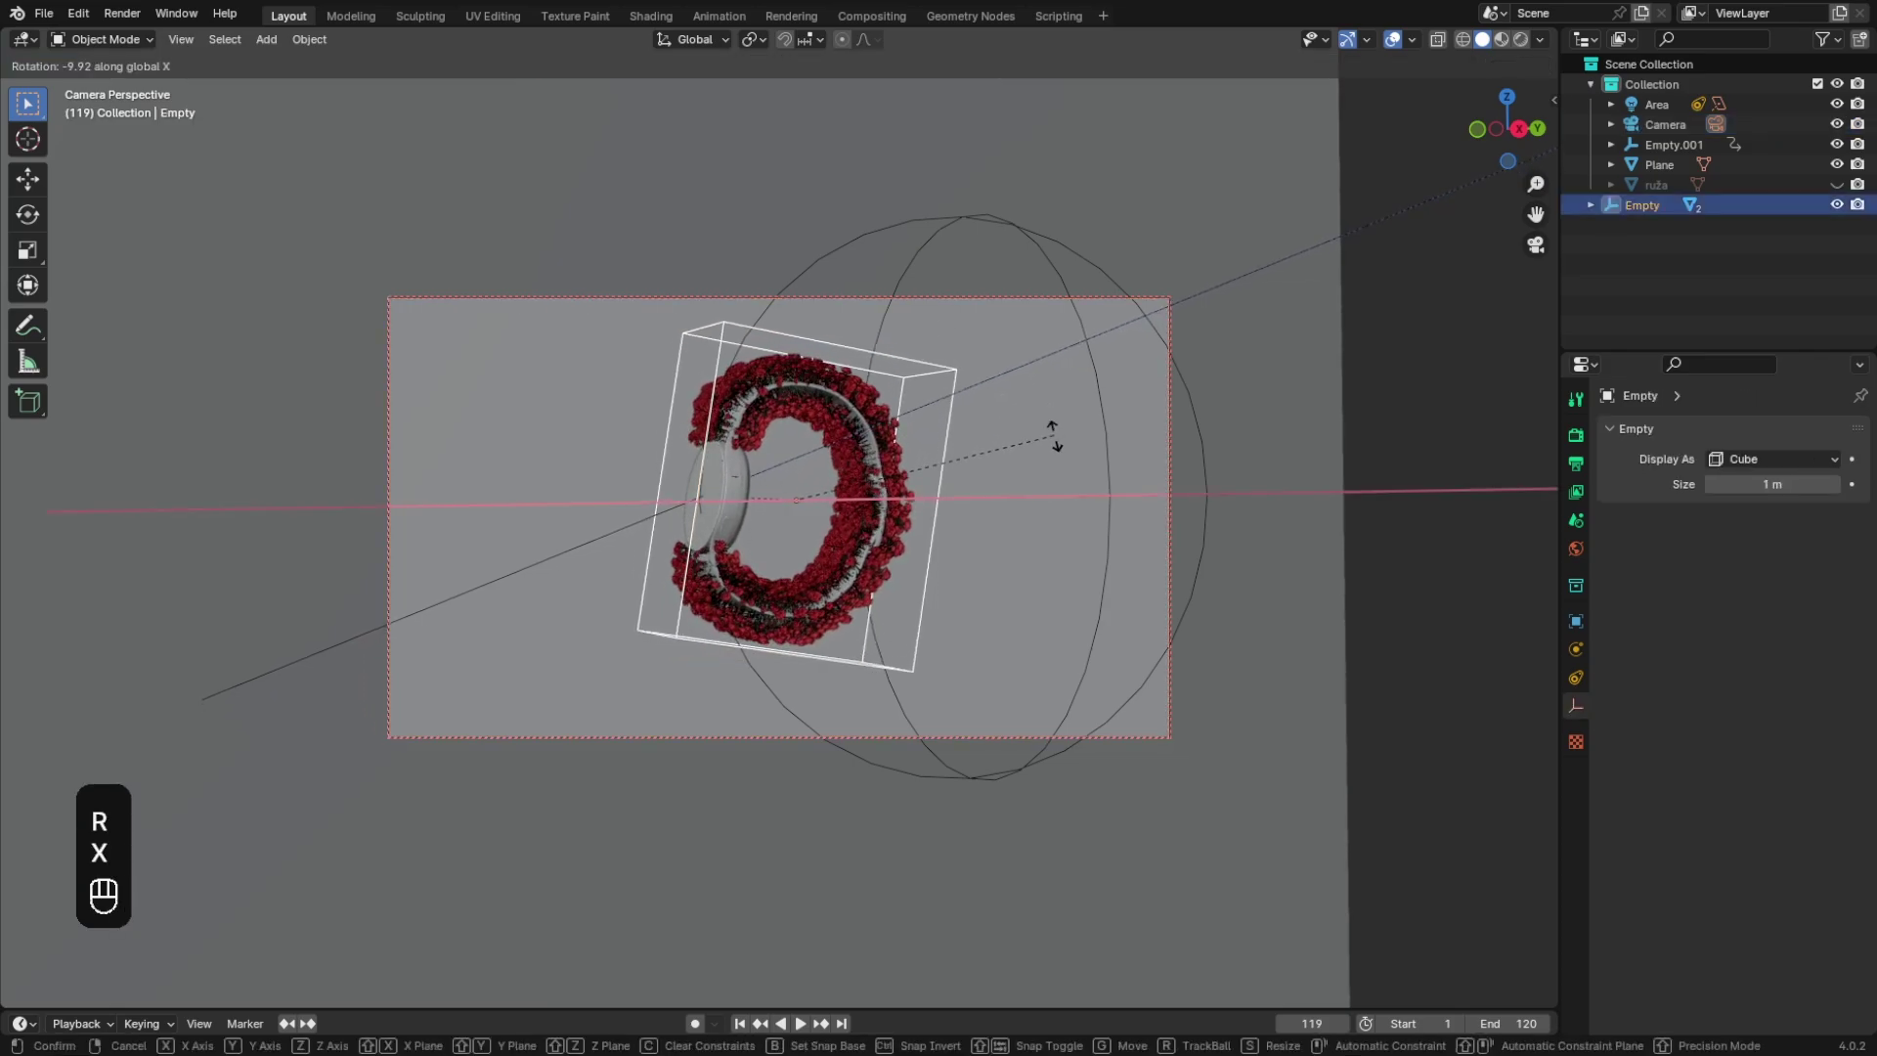
{"action": "left_click", "coordinate": [1053, 440]}
{"action": "key", "text": "r"}
{"action": "key", "text": "y"}
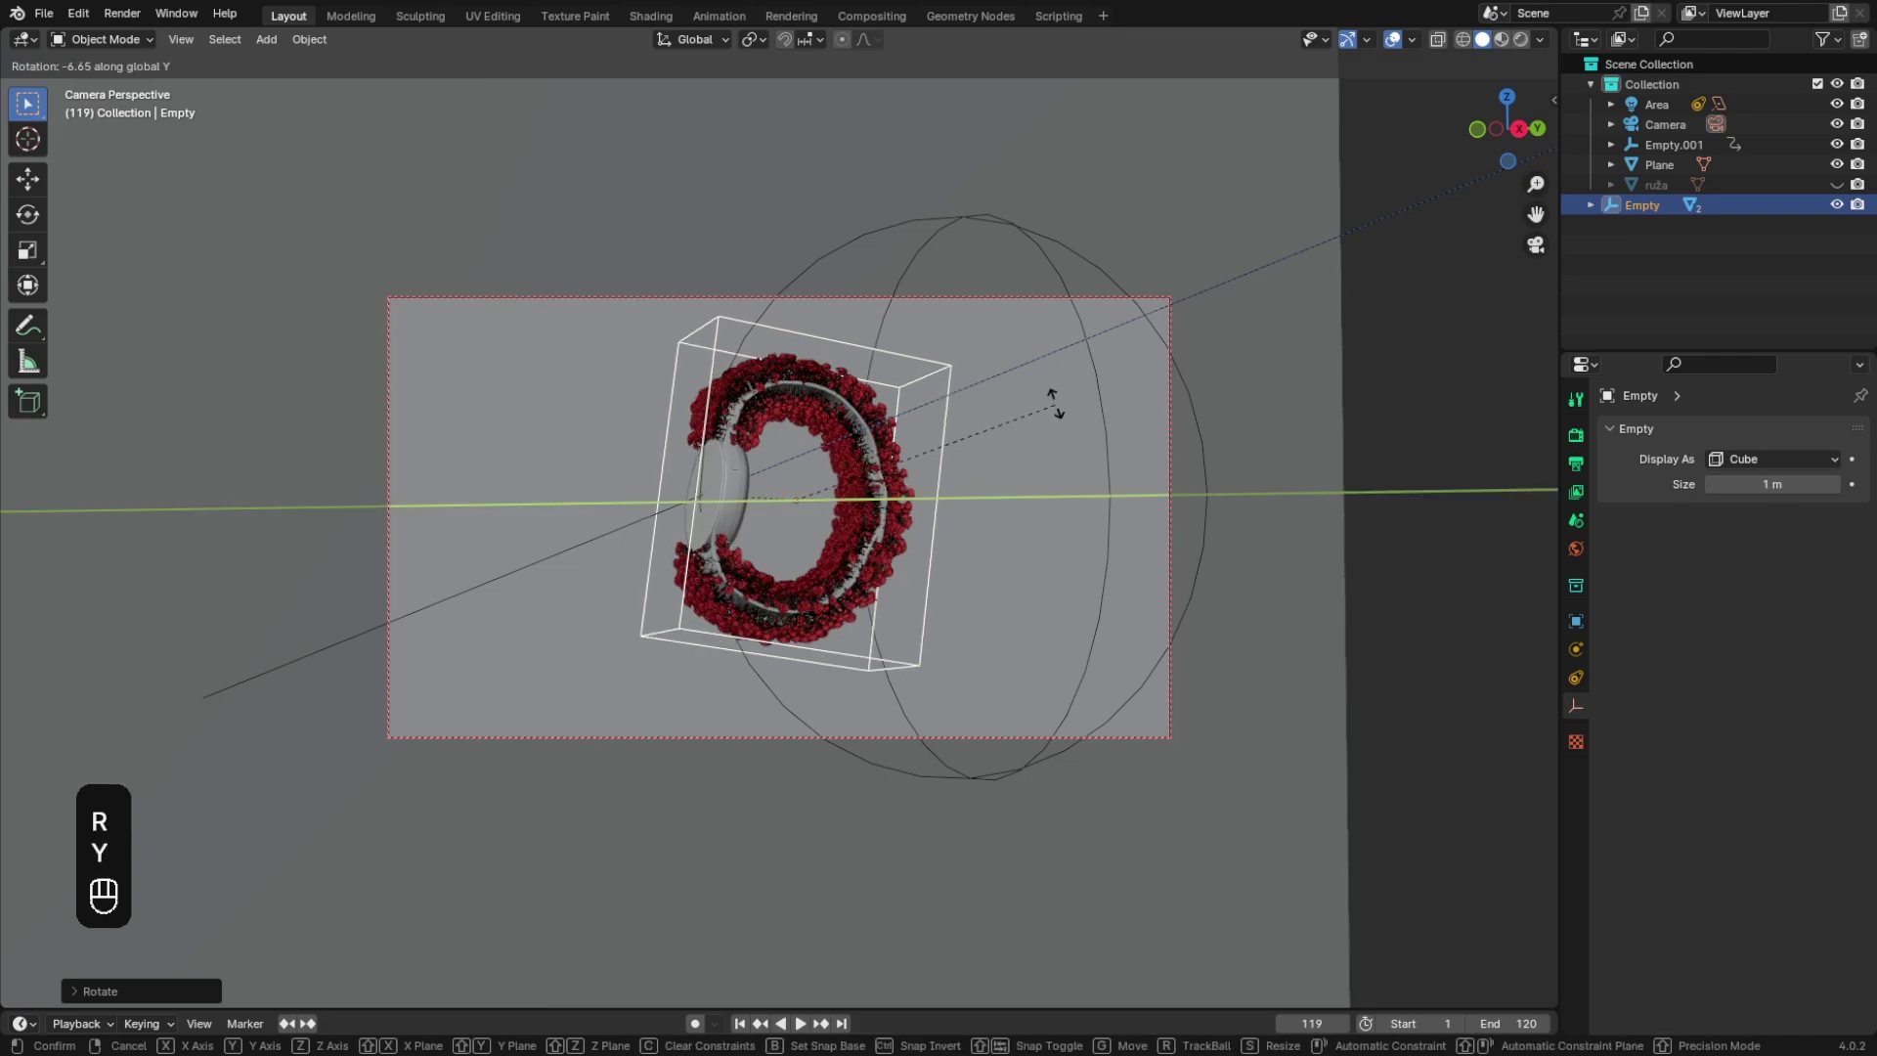
{"action": "left_click", "coordinate": [1056, 396]}
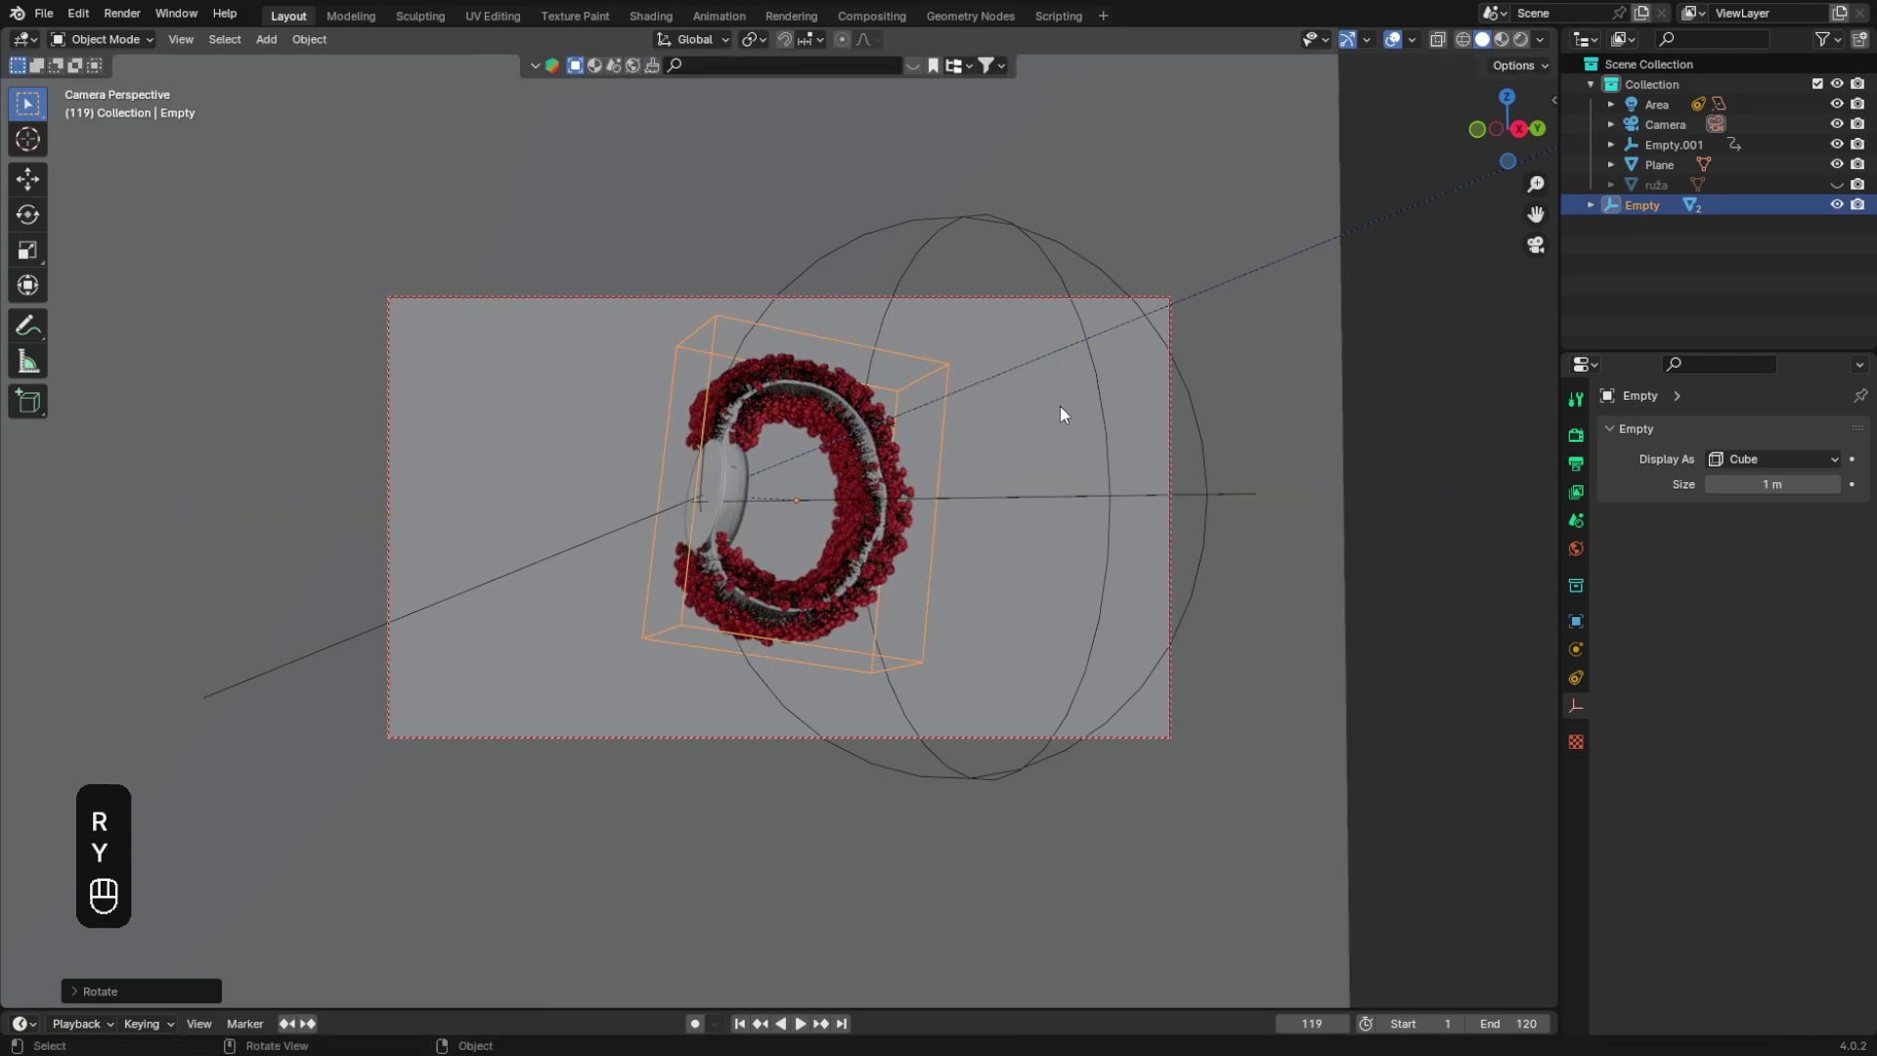
Step: Swing the locked camera around to show more of the watch face and recentre the watch in the frame
{"action": "middle_click_drag", "start_coordinate": [1094, 507], "coordinate": [1293, 592]}
{"action": "middle_click_drag", "start_coordinate": [1279, 587], "coordinate": [1206, 577], "text": "shift"}
Step: Move the backdrop plane about 0.6 m along the global Y axis behind the watch and save the file
{"action": "left_click", "coordinate": [867, 882]}
{"action": "key", "text": "g"}
{"action": "key", "text": "y"}
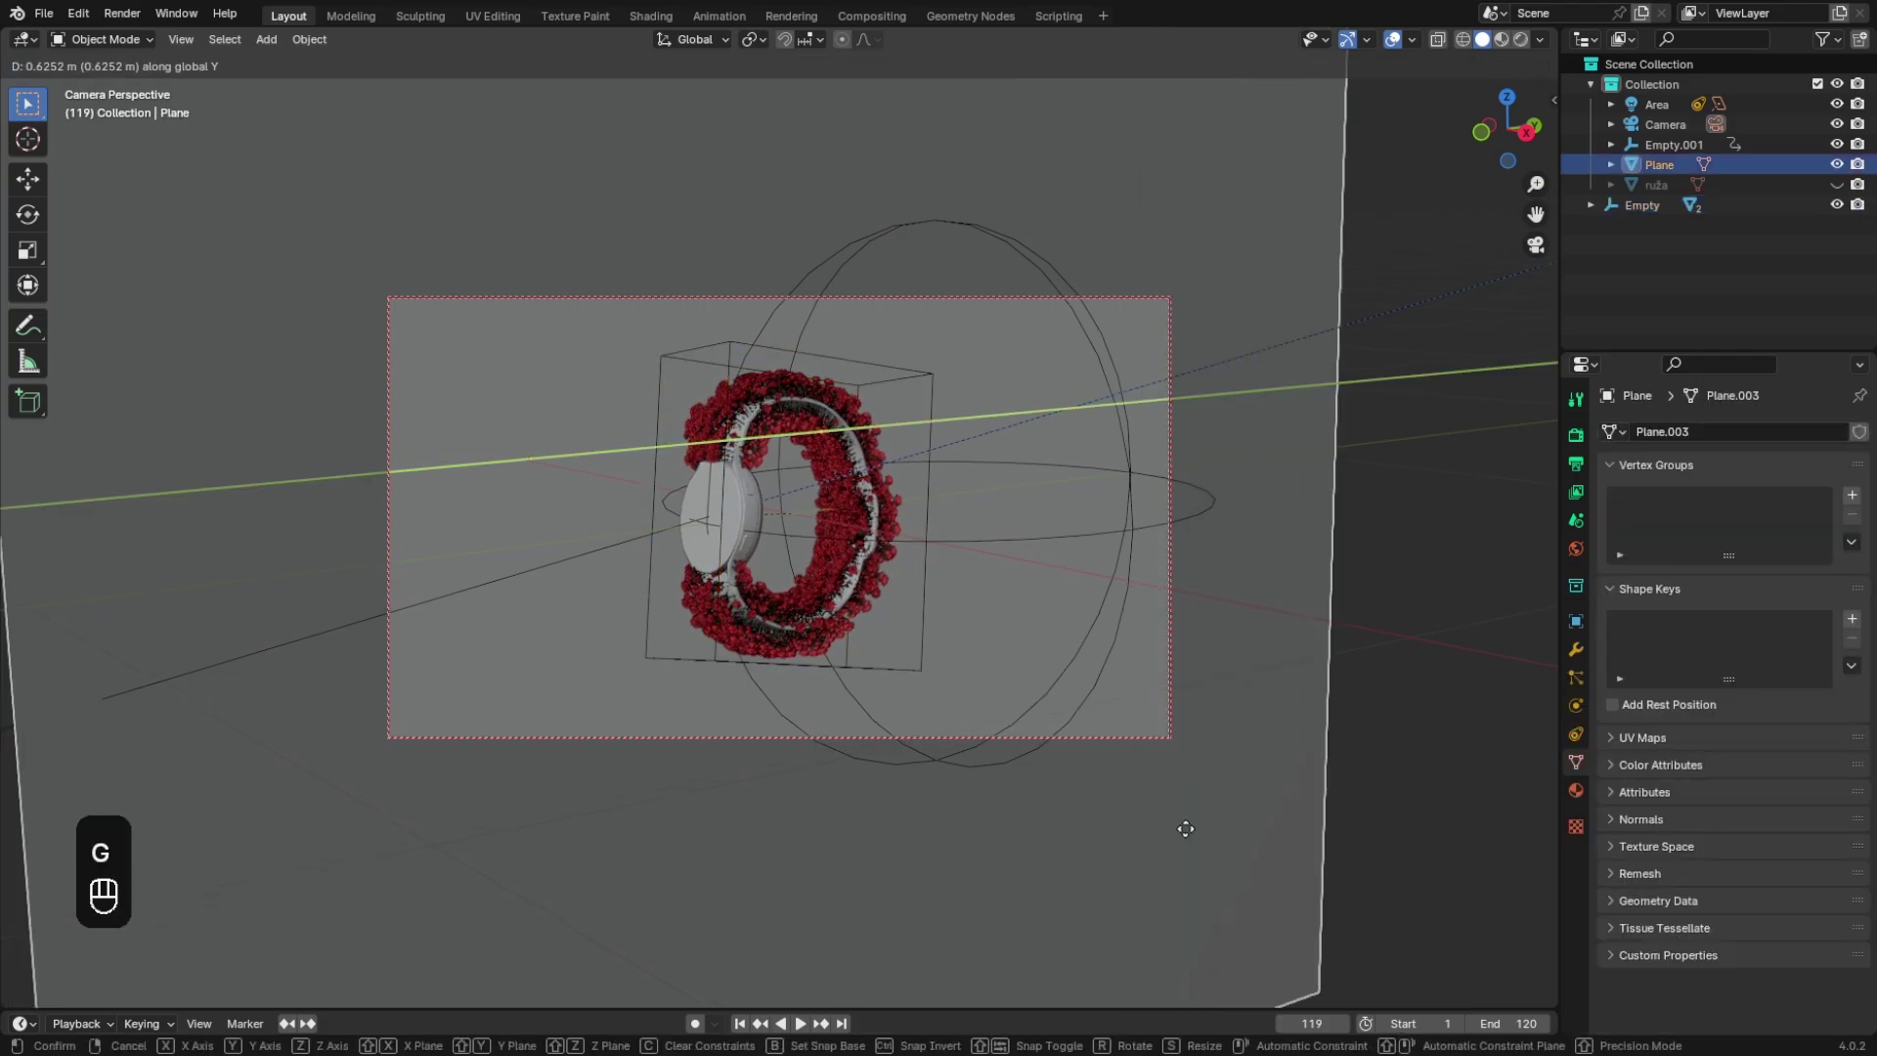
{"action": "left_click", "coordinate": [1188, 825]}
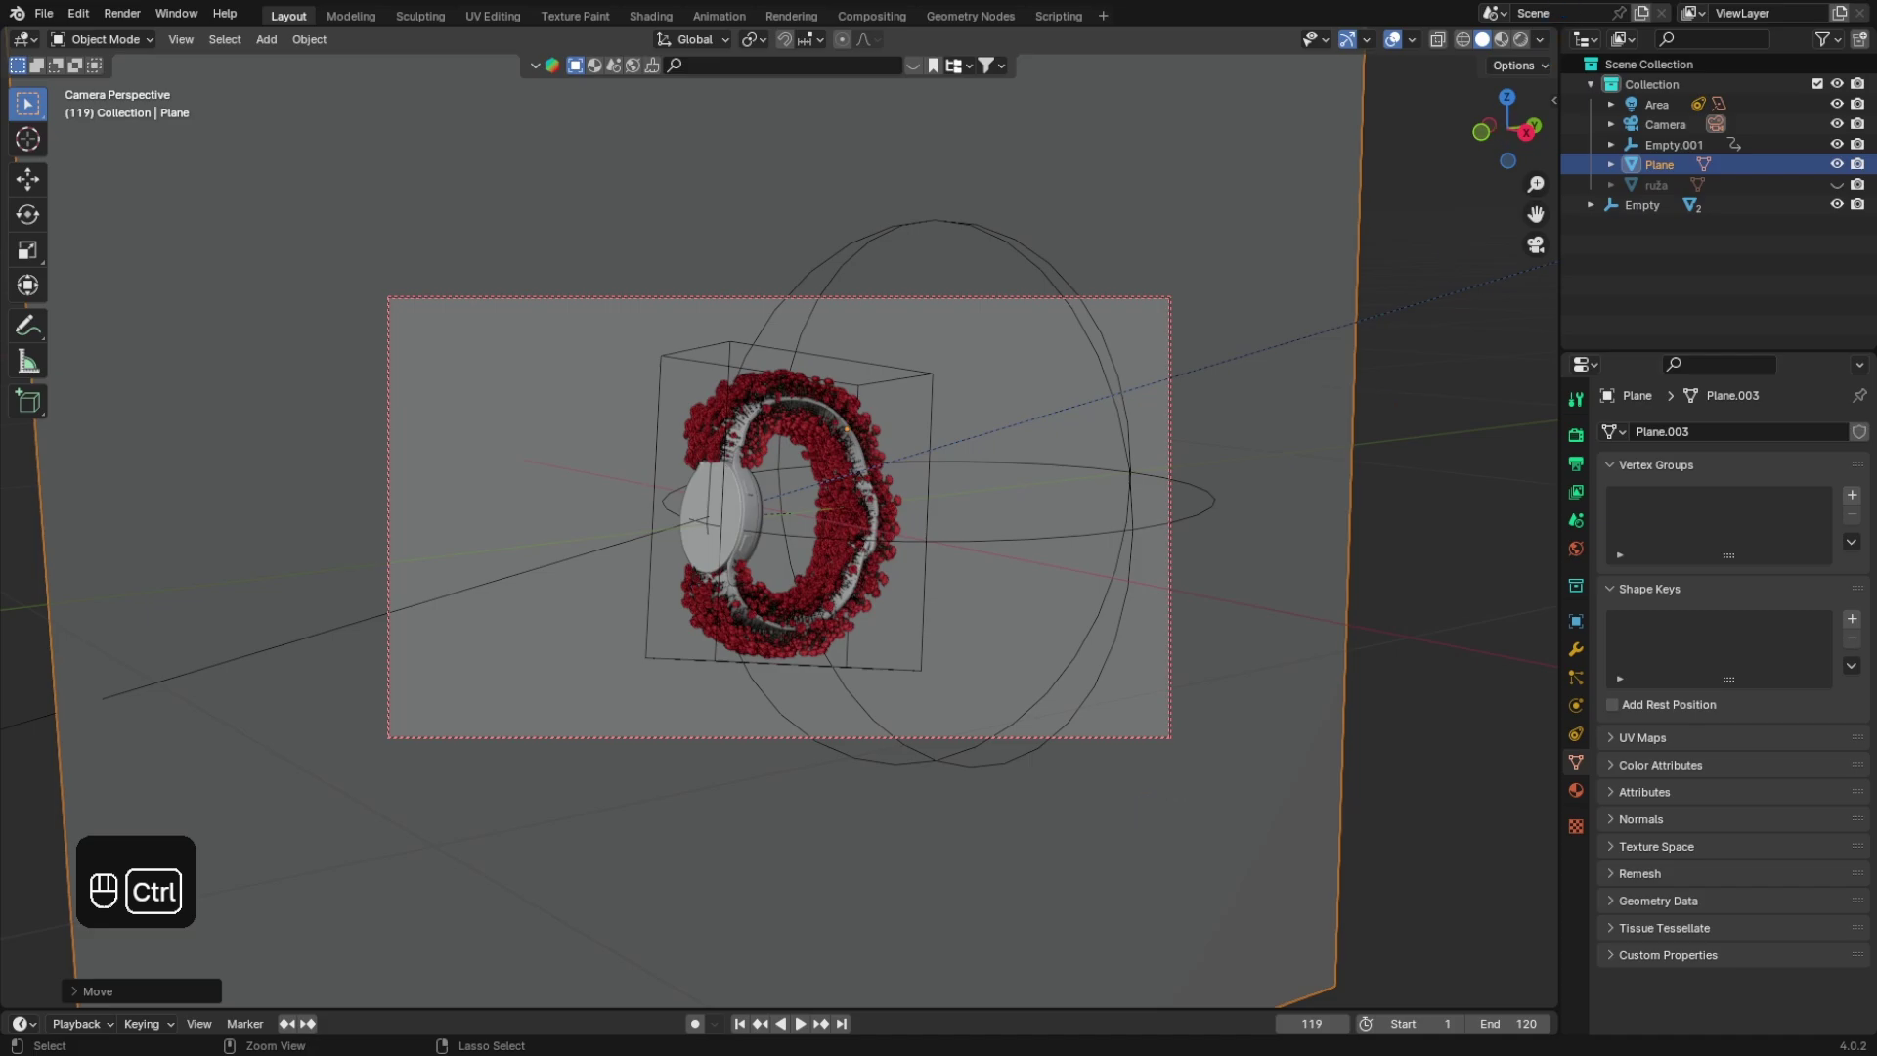
{"action": "key", "text": "ctrl+s"}
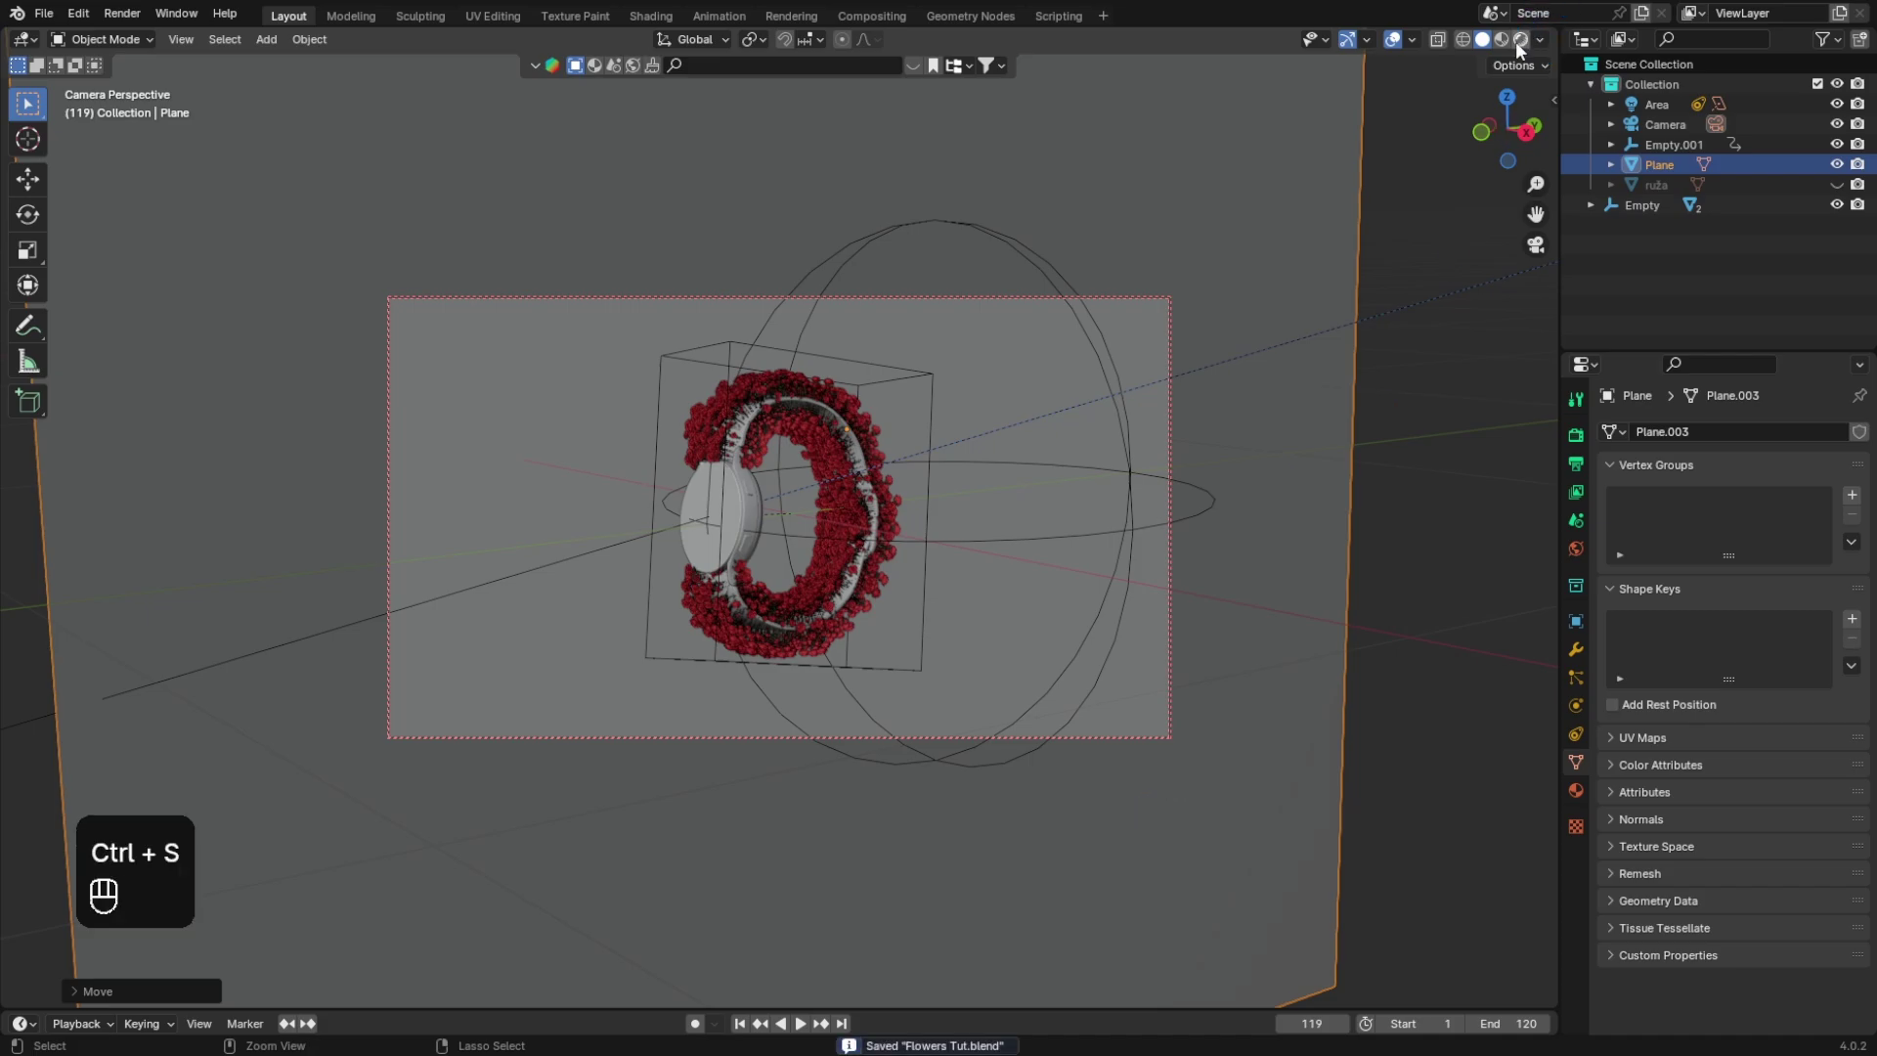
Step: Switch the viewport to rendered shading and unlock the camera from the view
{"action": "left_click", "coordinate": [1517, 40]}
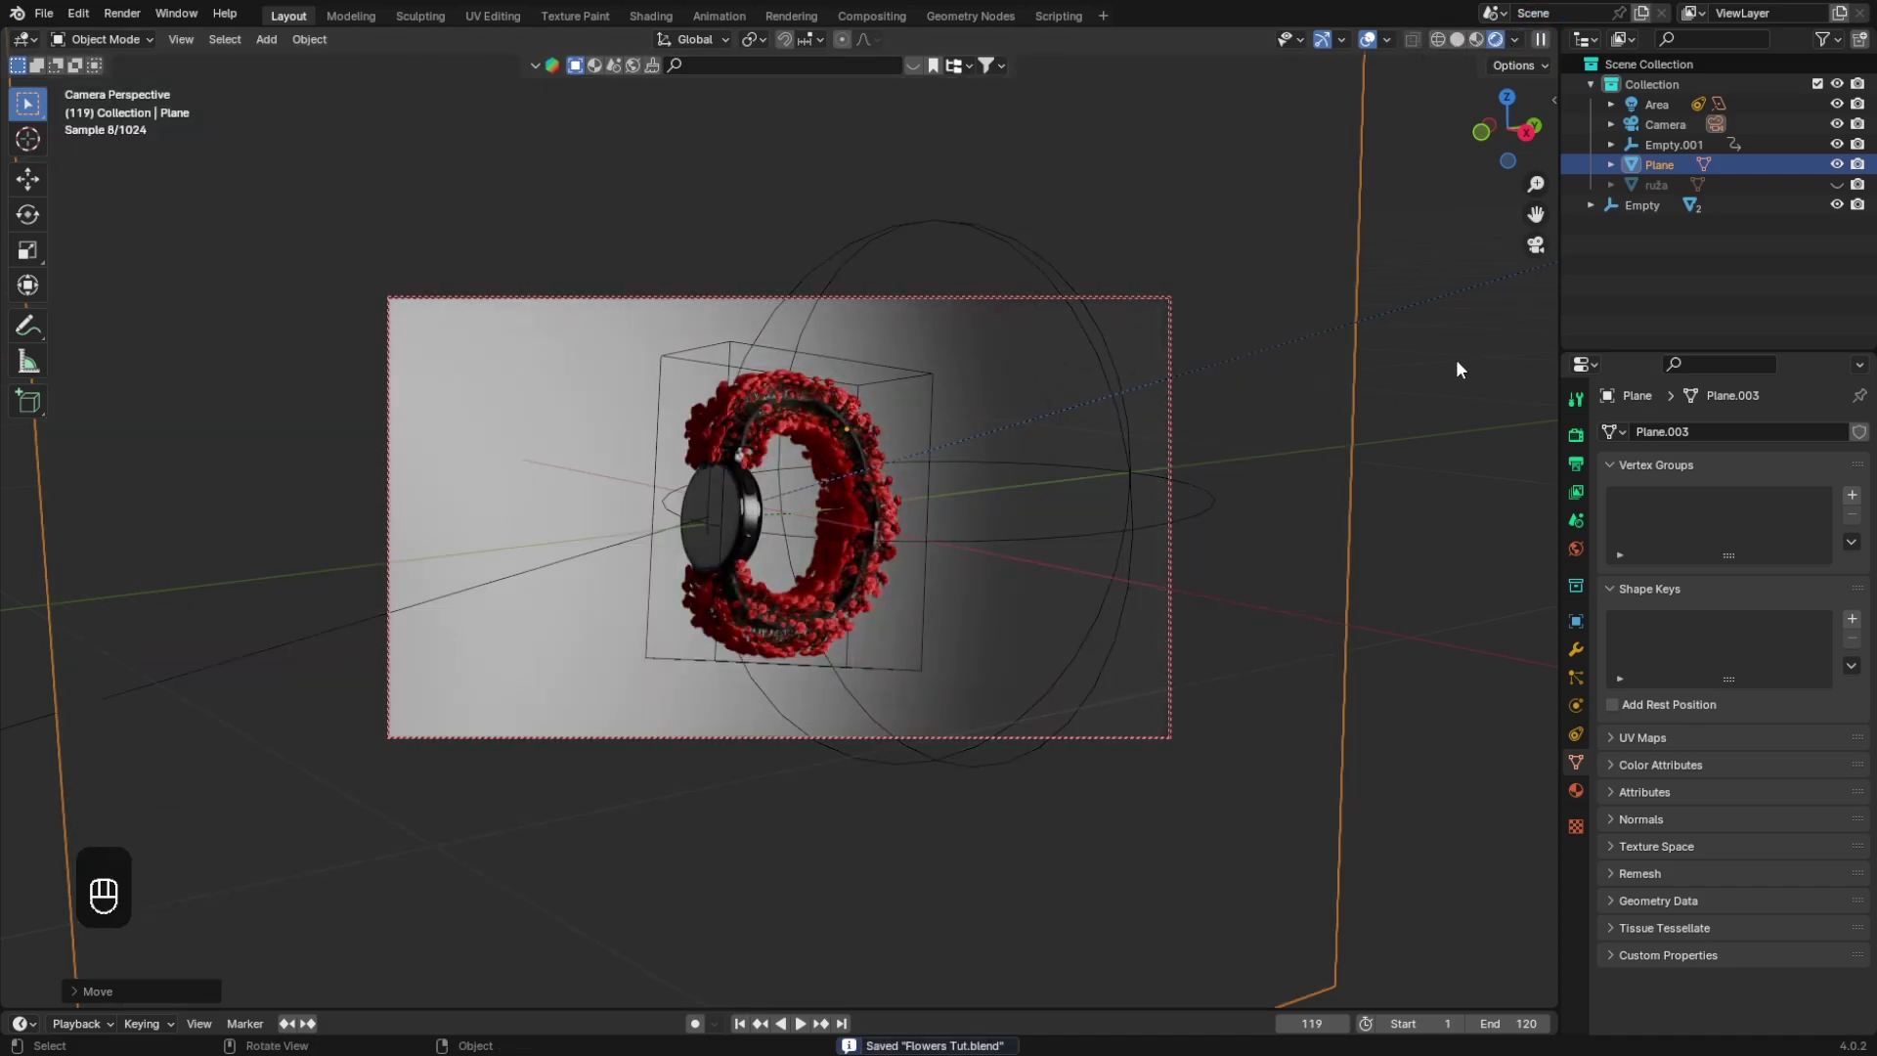
{"action": "key", "text": "n"}
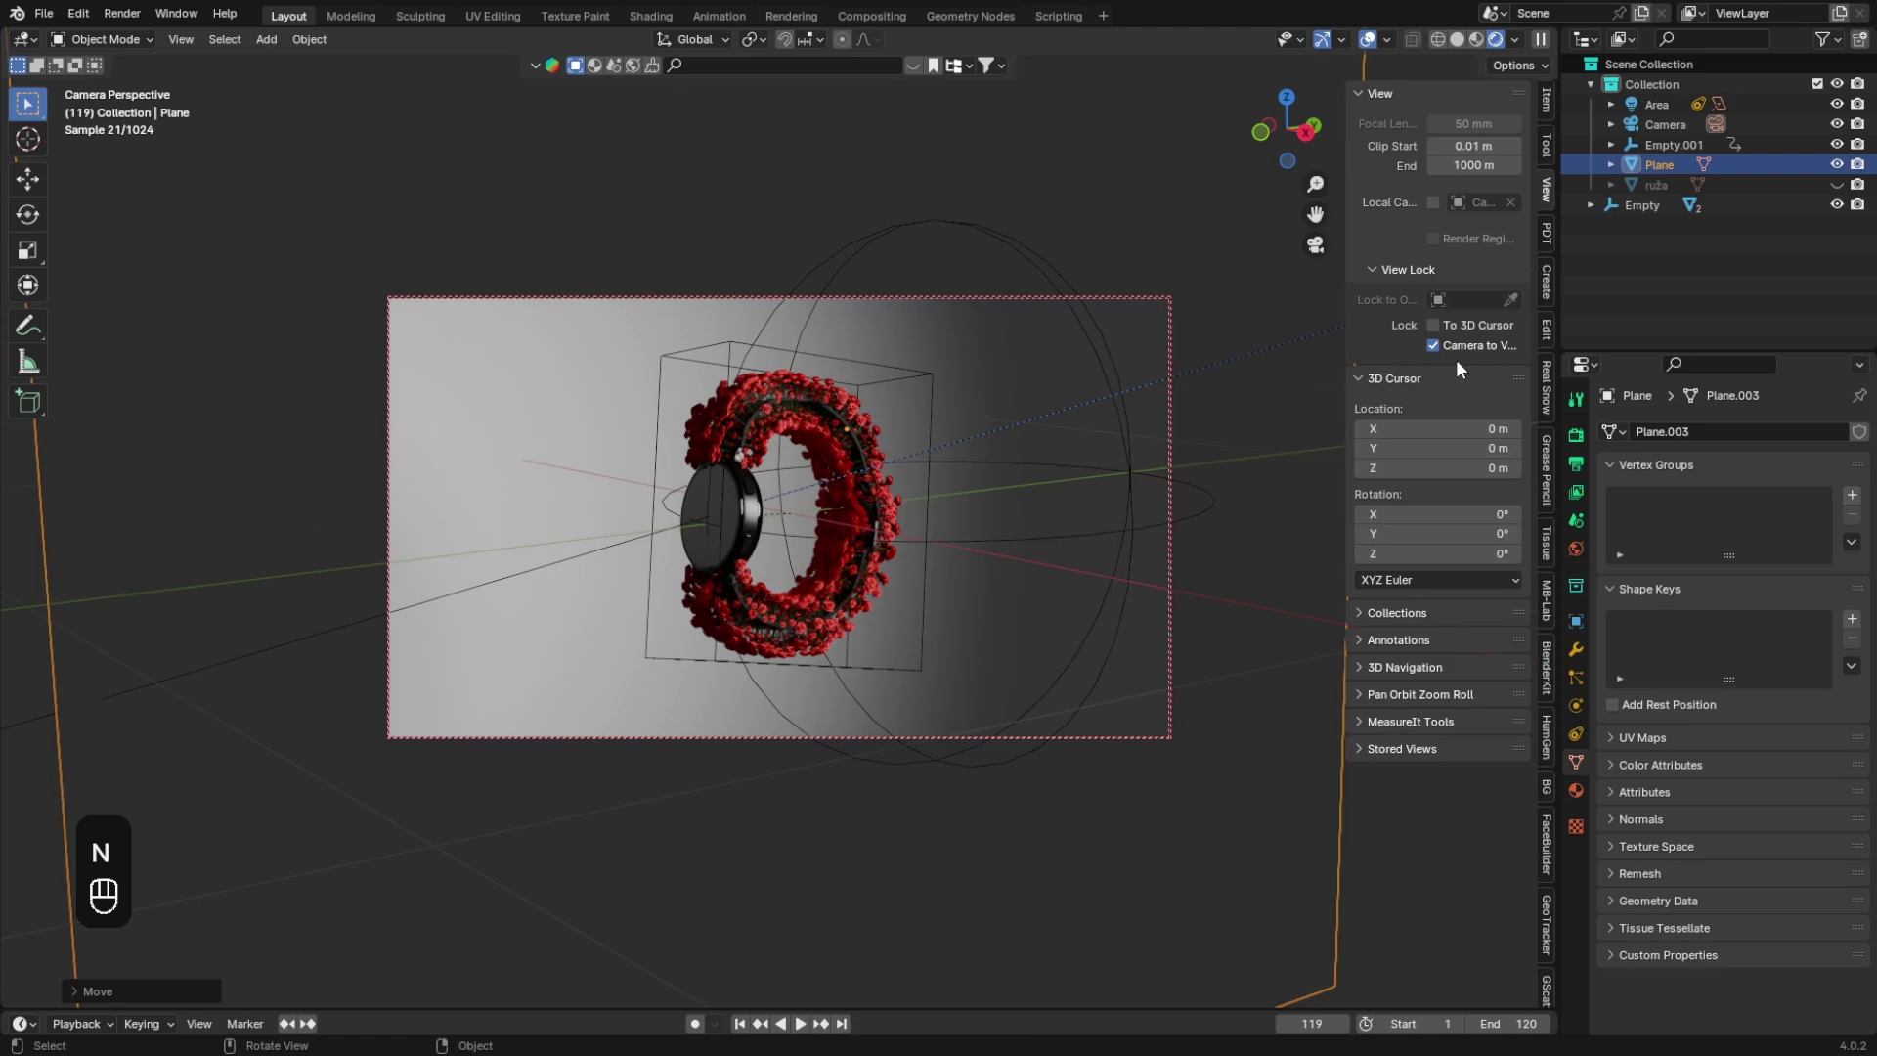
{"action": "left_click", "coordinate": [1433, 342]}
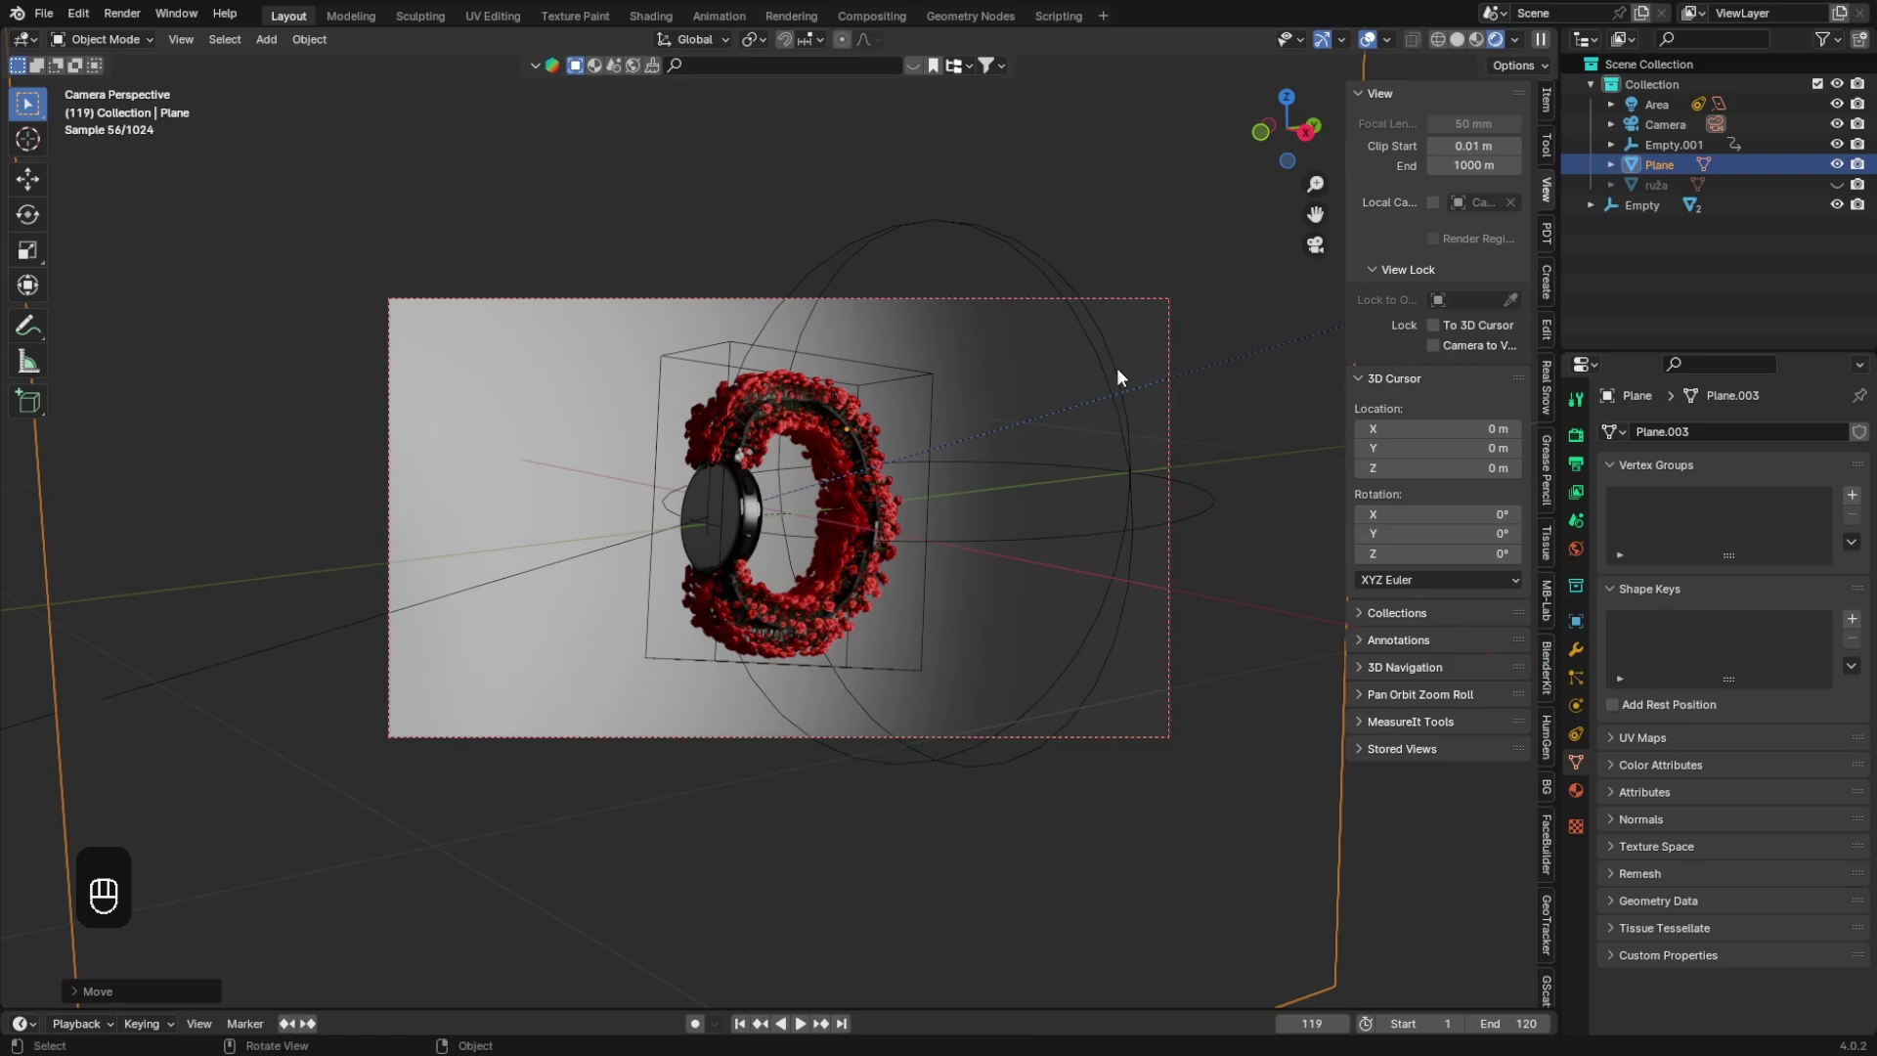
{"action": "key", "text": "n"}
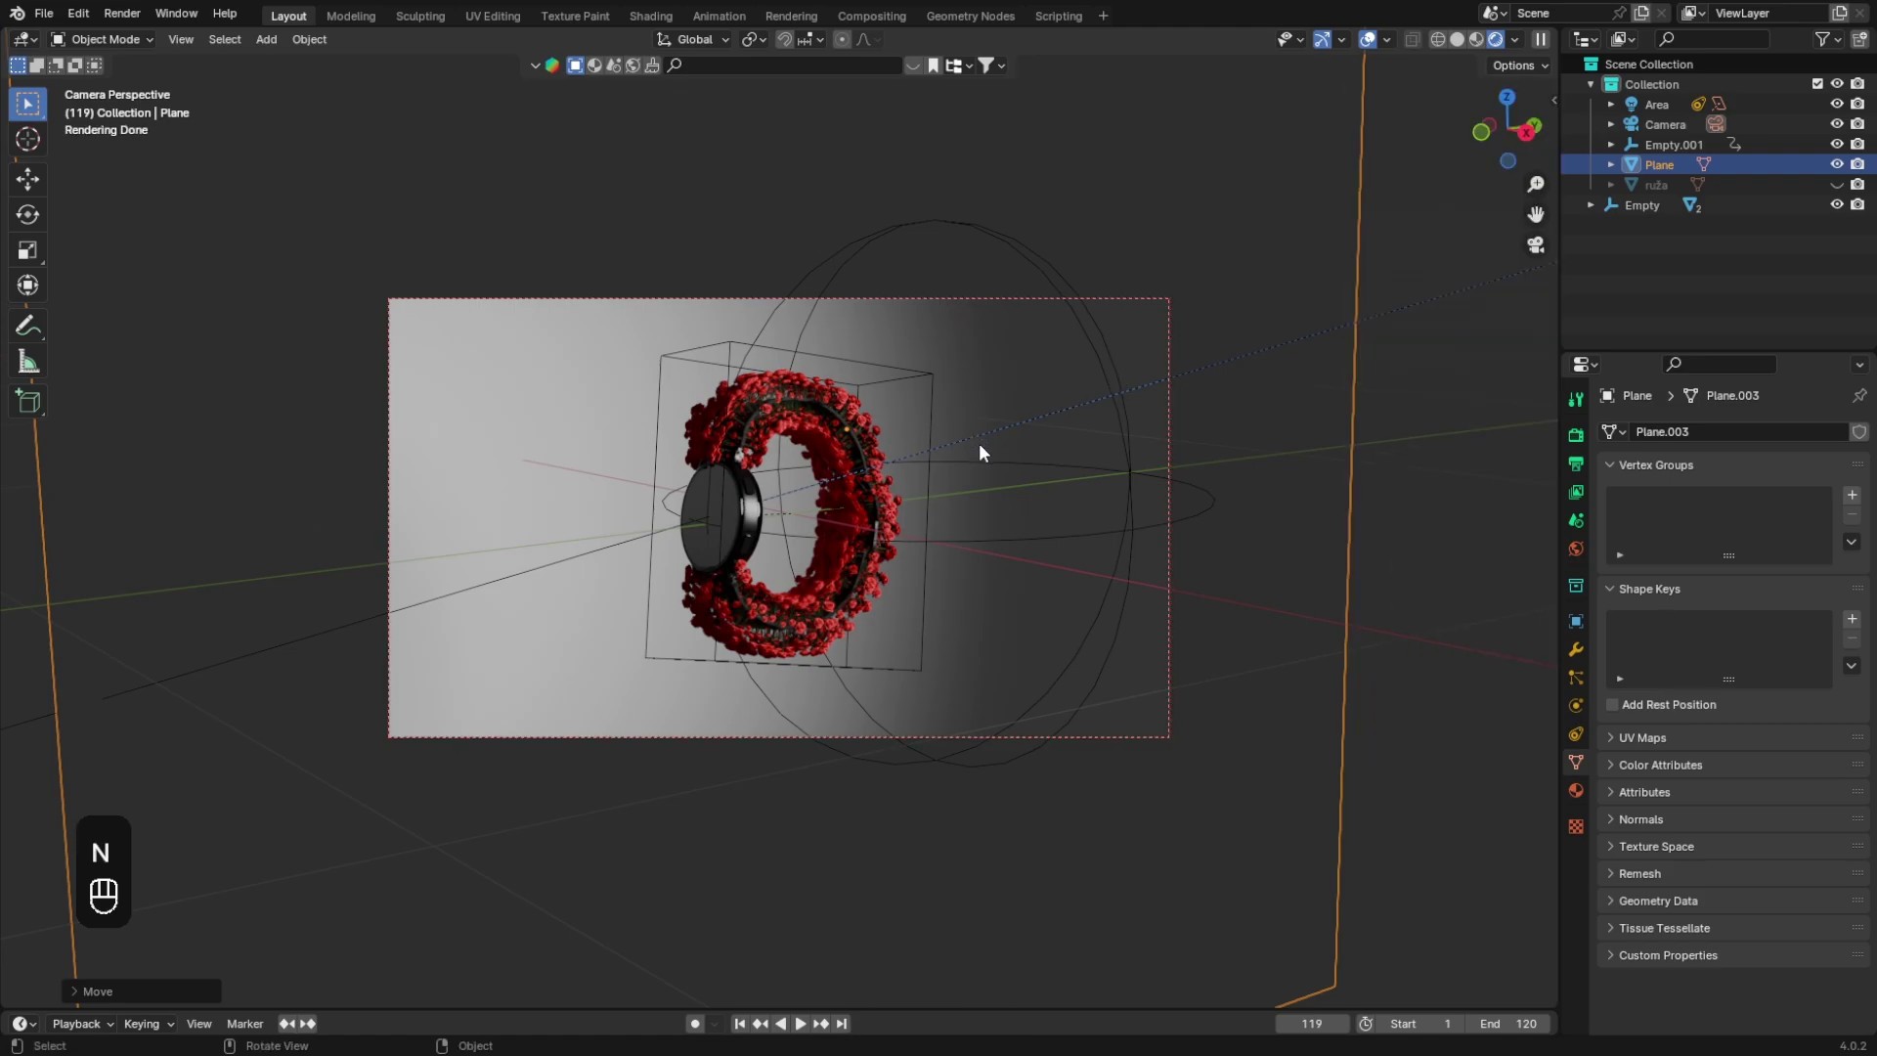
Step: Duplicate the tracked area light and place the copy below the watch on the opposite side
{"action": "middle_click_drag", "start_coordinate": [977, 443], "coordinate": [1014, 449]}
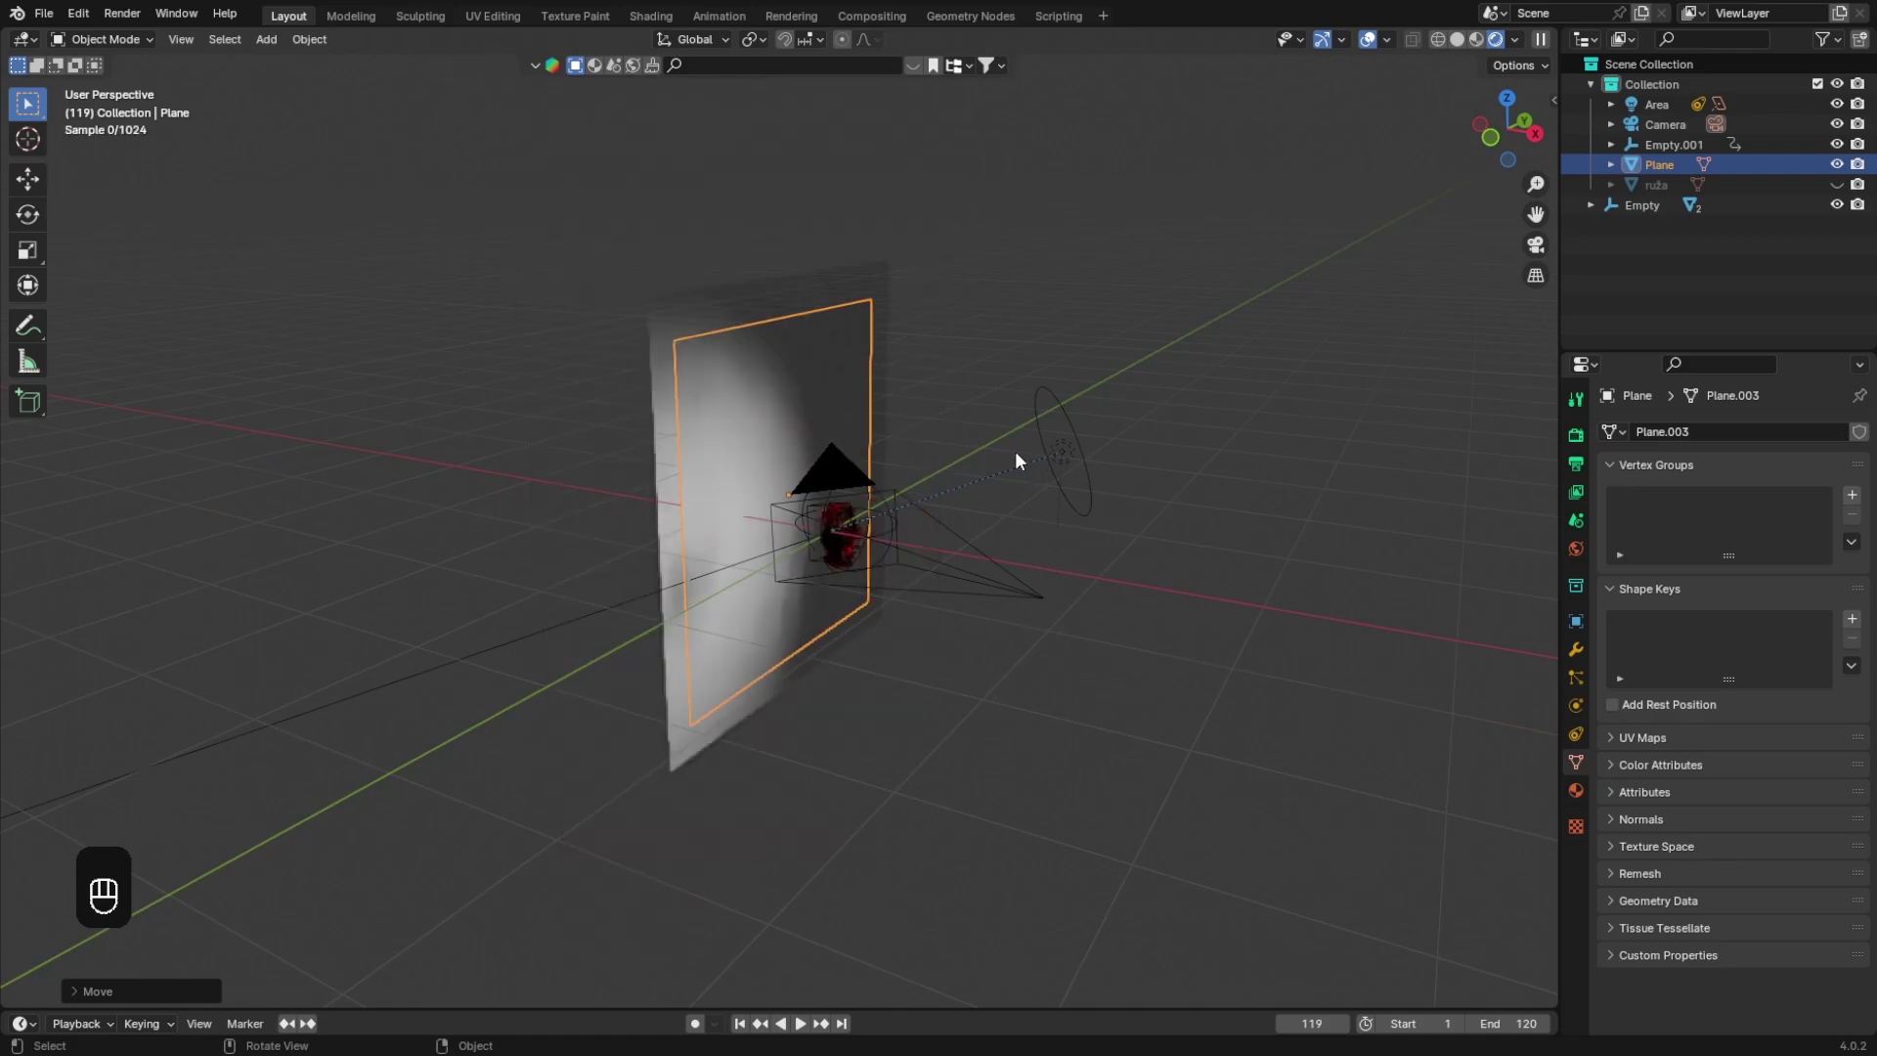
{"action": "left_click", "coordinate": [1067, 452]}
{"action": "middle_click_drag", "start_coordinate": [1135, 465], "coordinate": [1044, 450], "text": "shift"}
{"action": "scroll", "coordinate": [1044, 449], "scroll_direction": "up", "scroll_amount": 3}
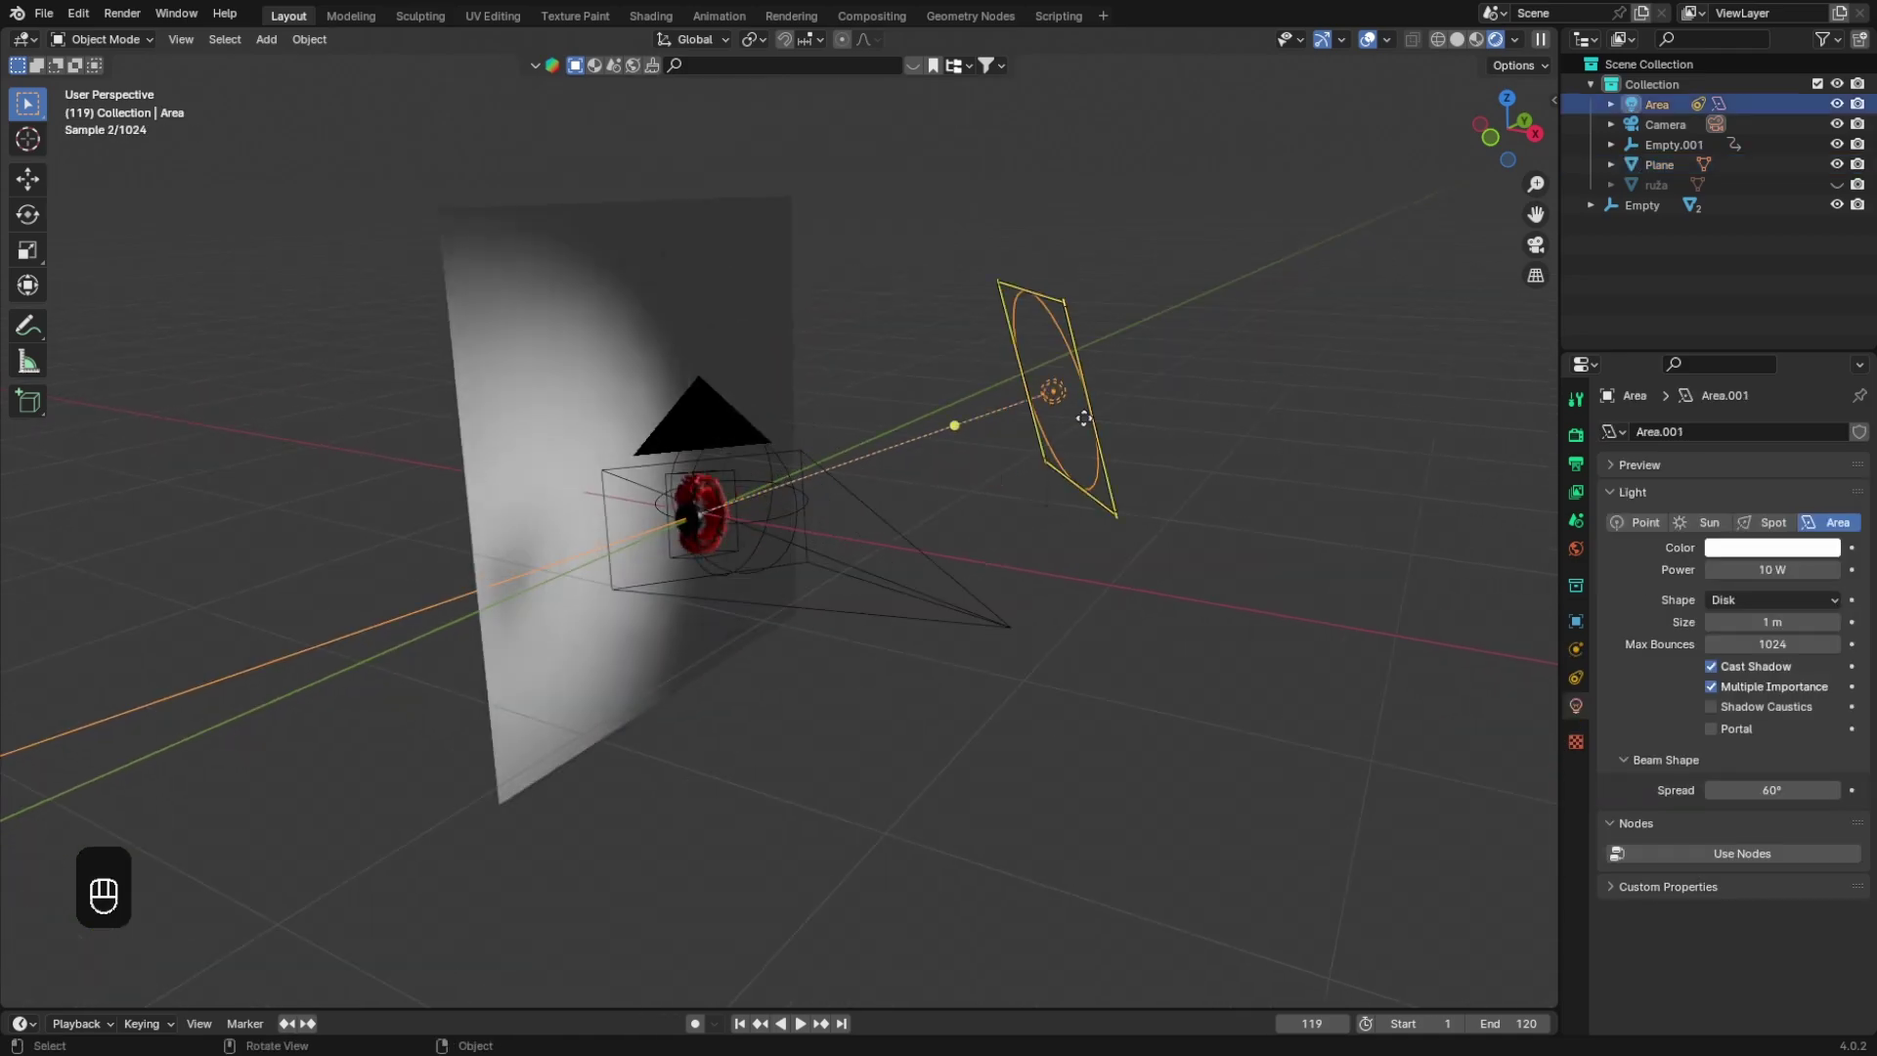
{"action": "key", "text": "shift+d"}
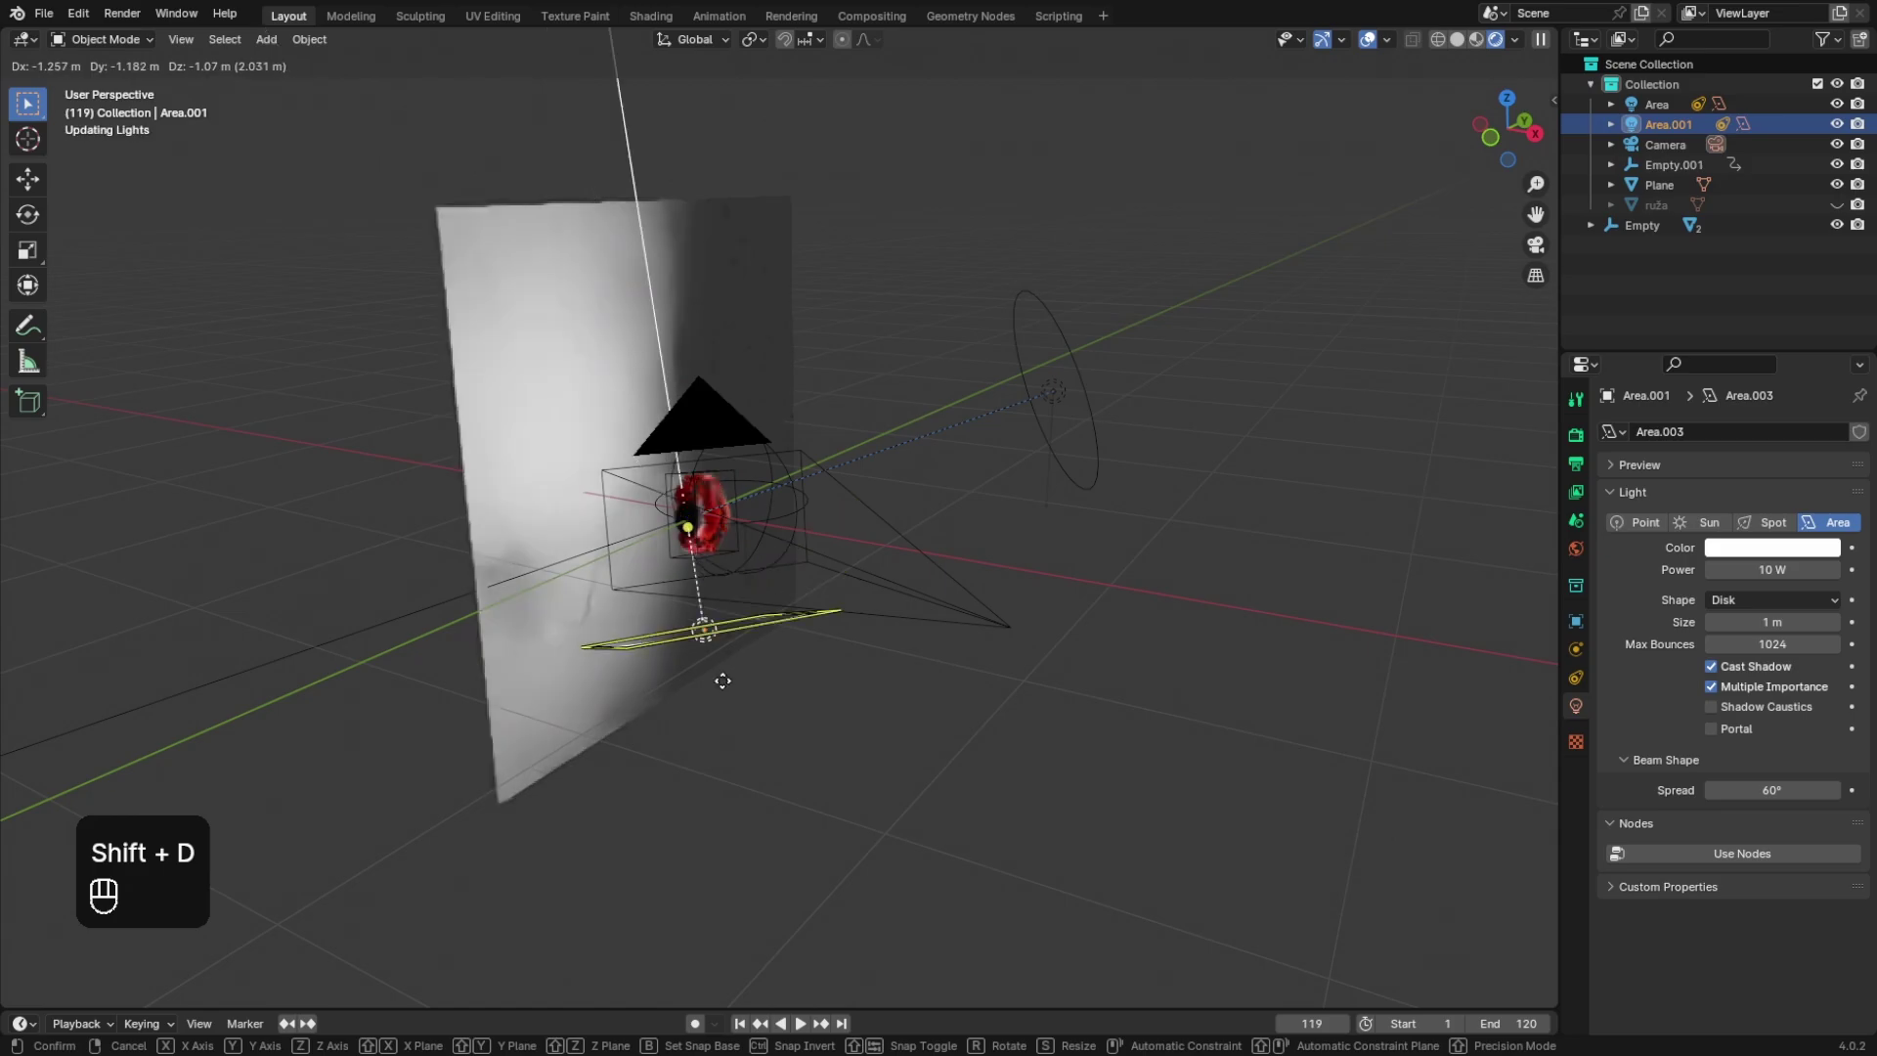
{"action": "left_click", "coordinate": [766, 692]}
{"action": "mouse_move", "coordinate": [768, 690]}
{"action": "middle_mouse_down"}
{"action": "mouse_move", "coordinate": [632, 649]}
{"action": "mouse_move", "coordinate": [738, 686]}
{"action": "middle_mouse_up"}
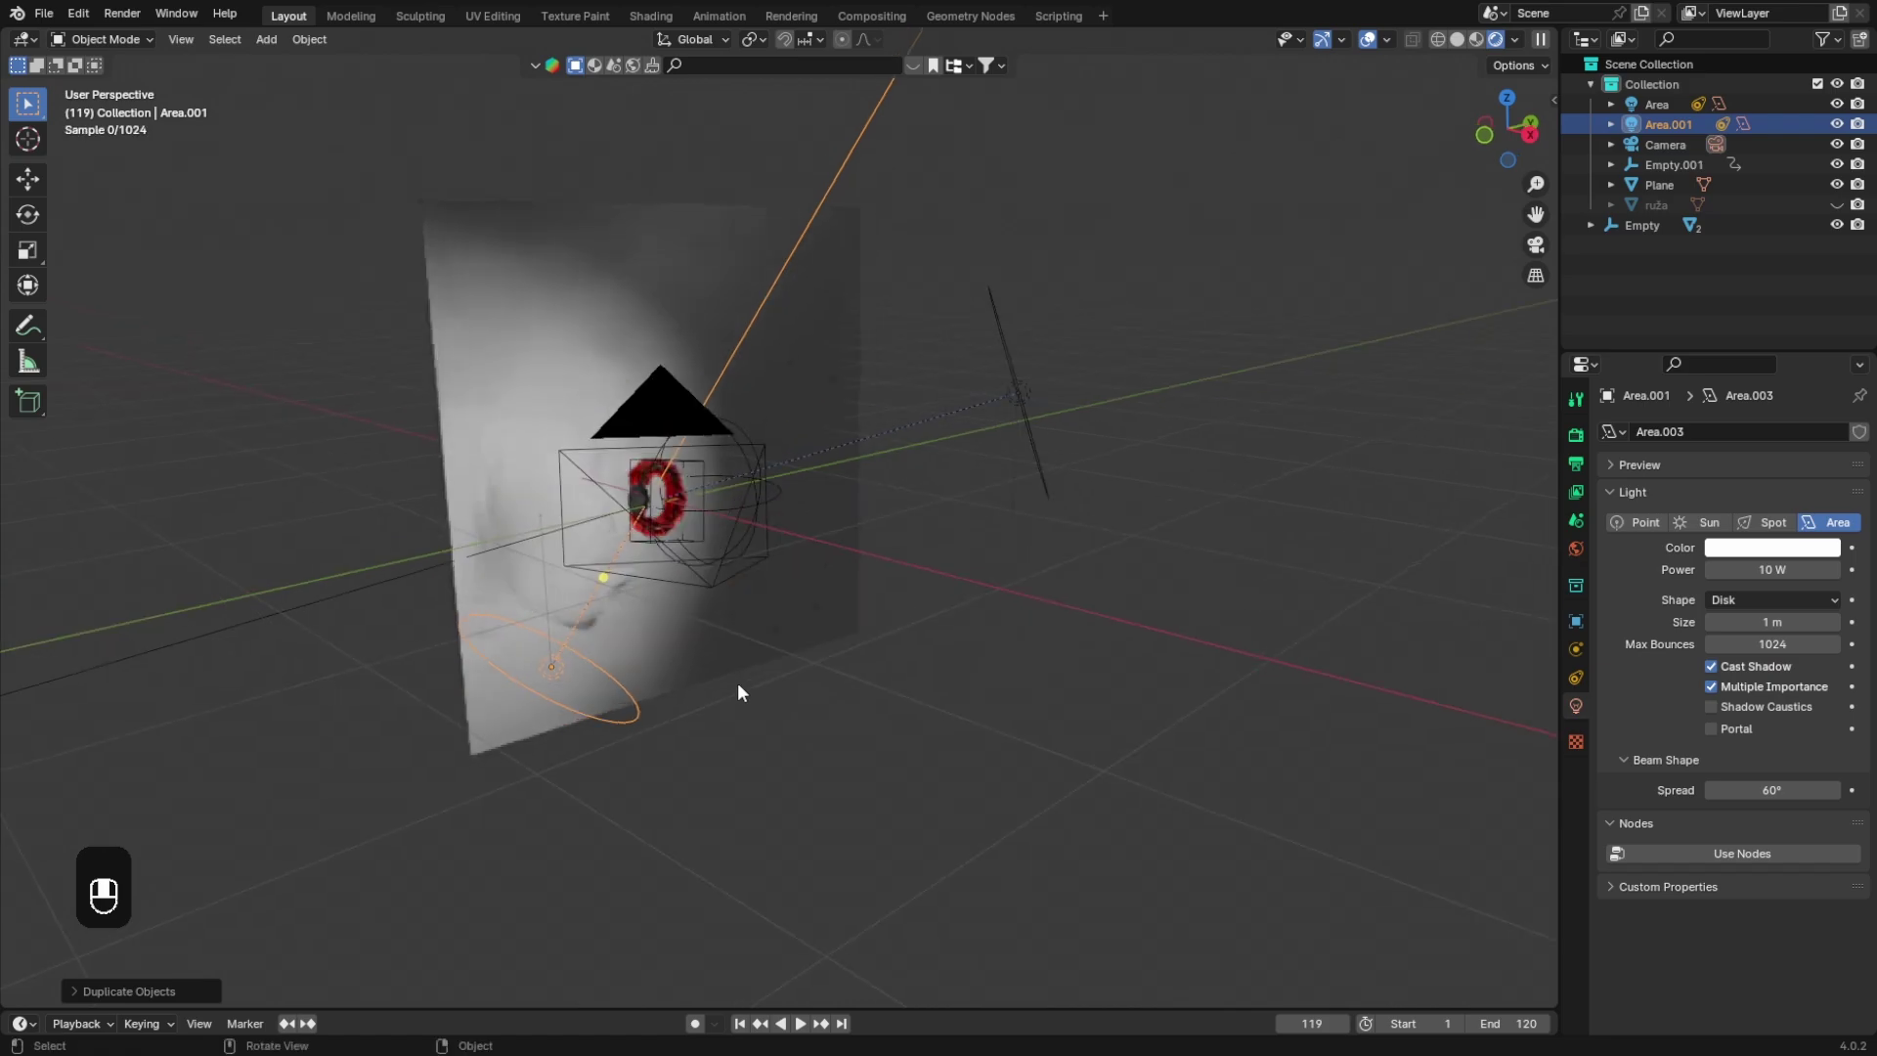
Step: Move the duplicated area light along global X to sit under the watch, then raise it slightly along global Z
{"action": "key", "text": "g"}
{"action": "key", "text": "x"}
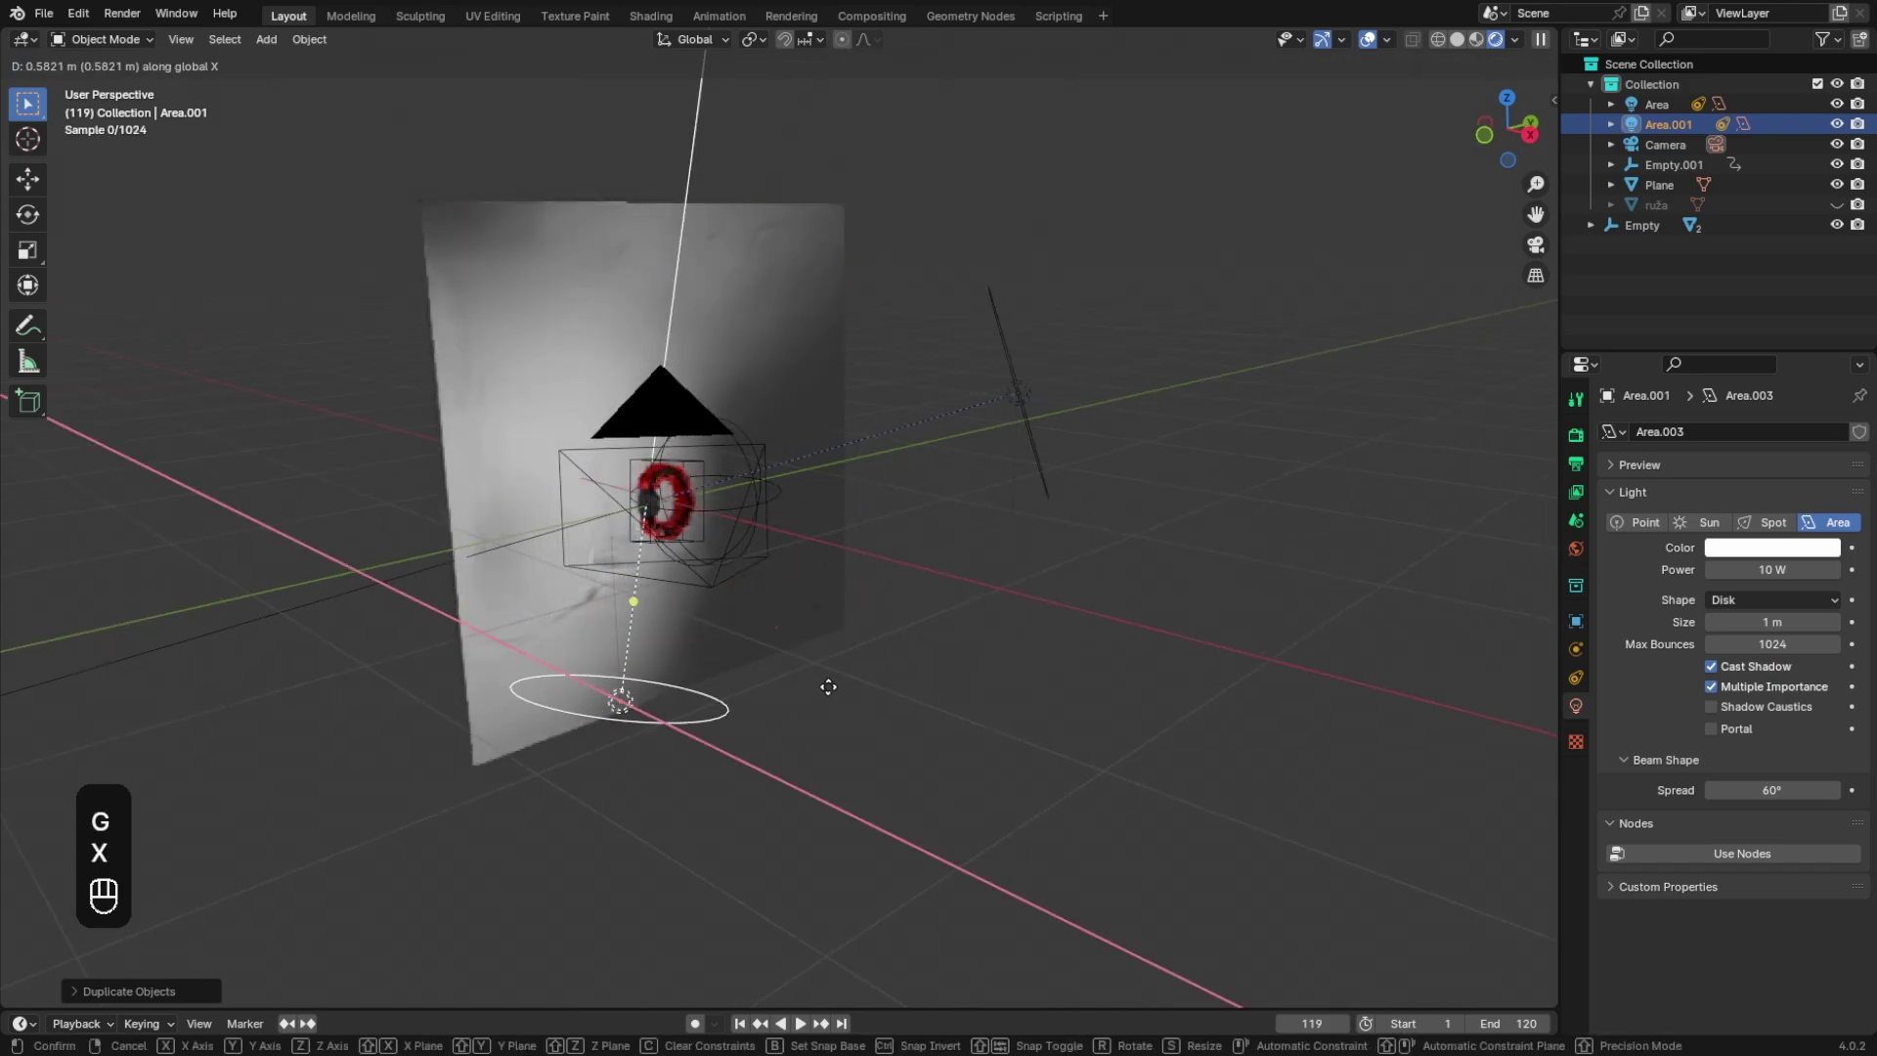
{"action": "left_click", "coordinate": [864, 678]}
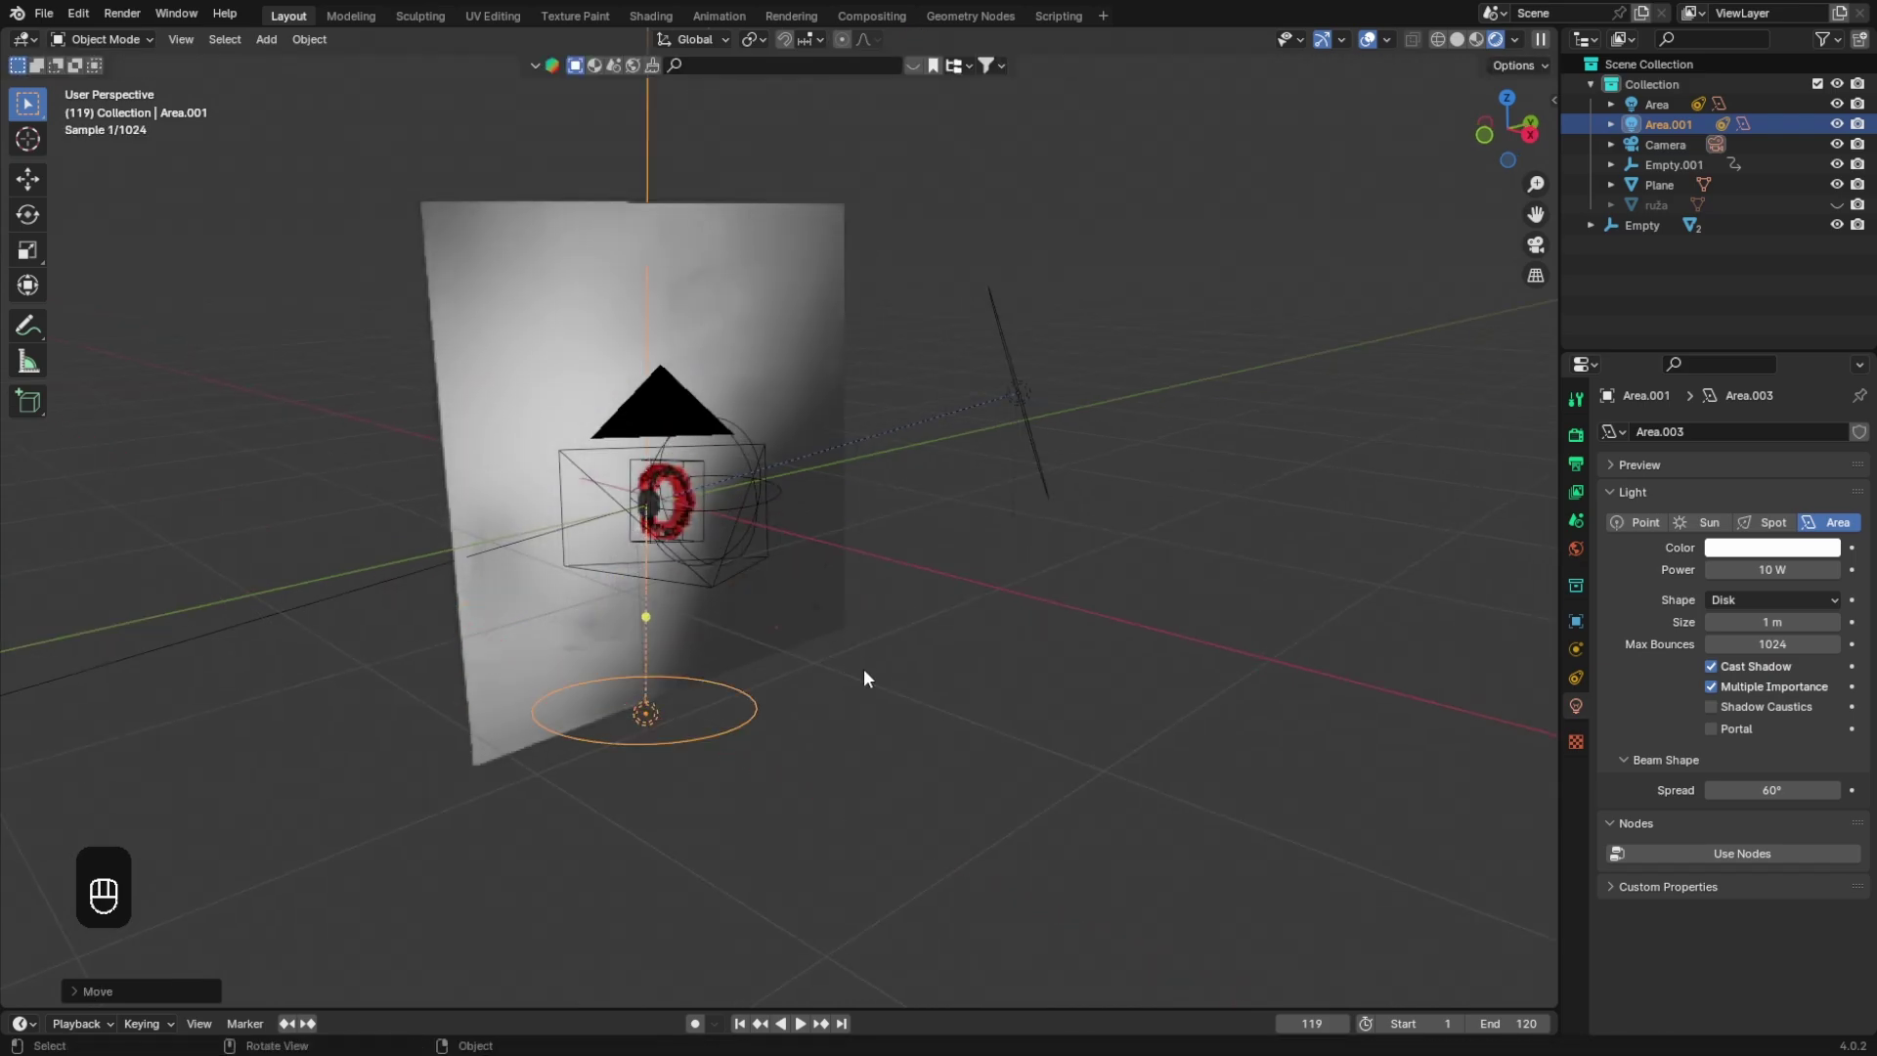
{"action": "key", "text": "g"}
{"action": "key", "text": "z"}
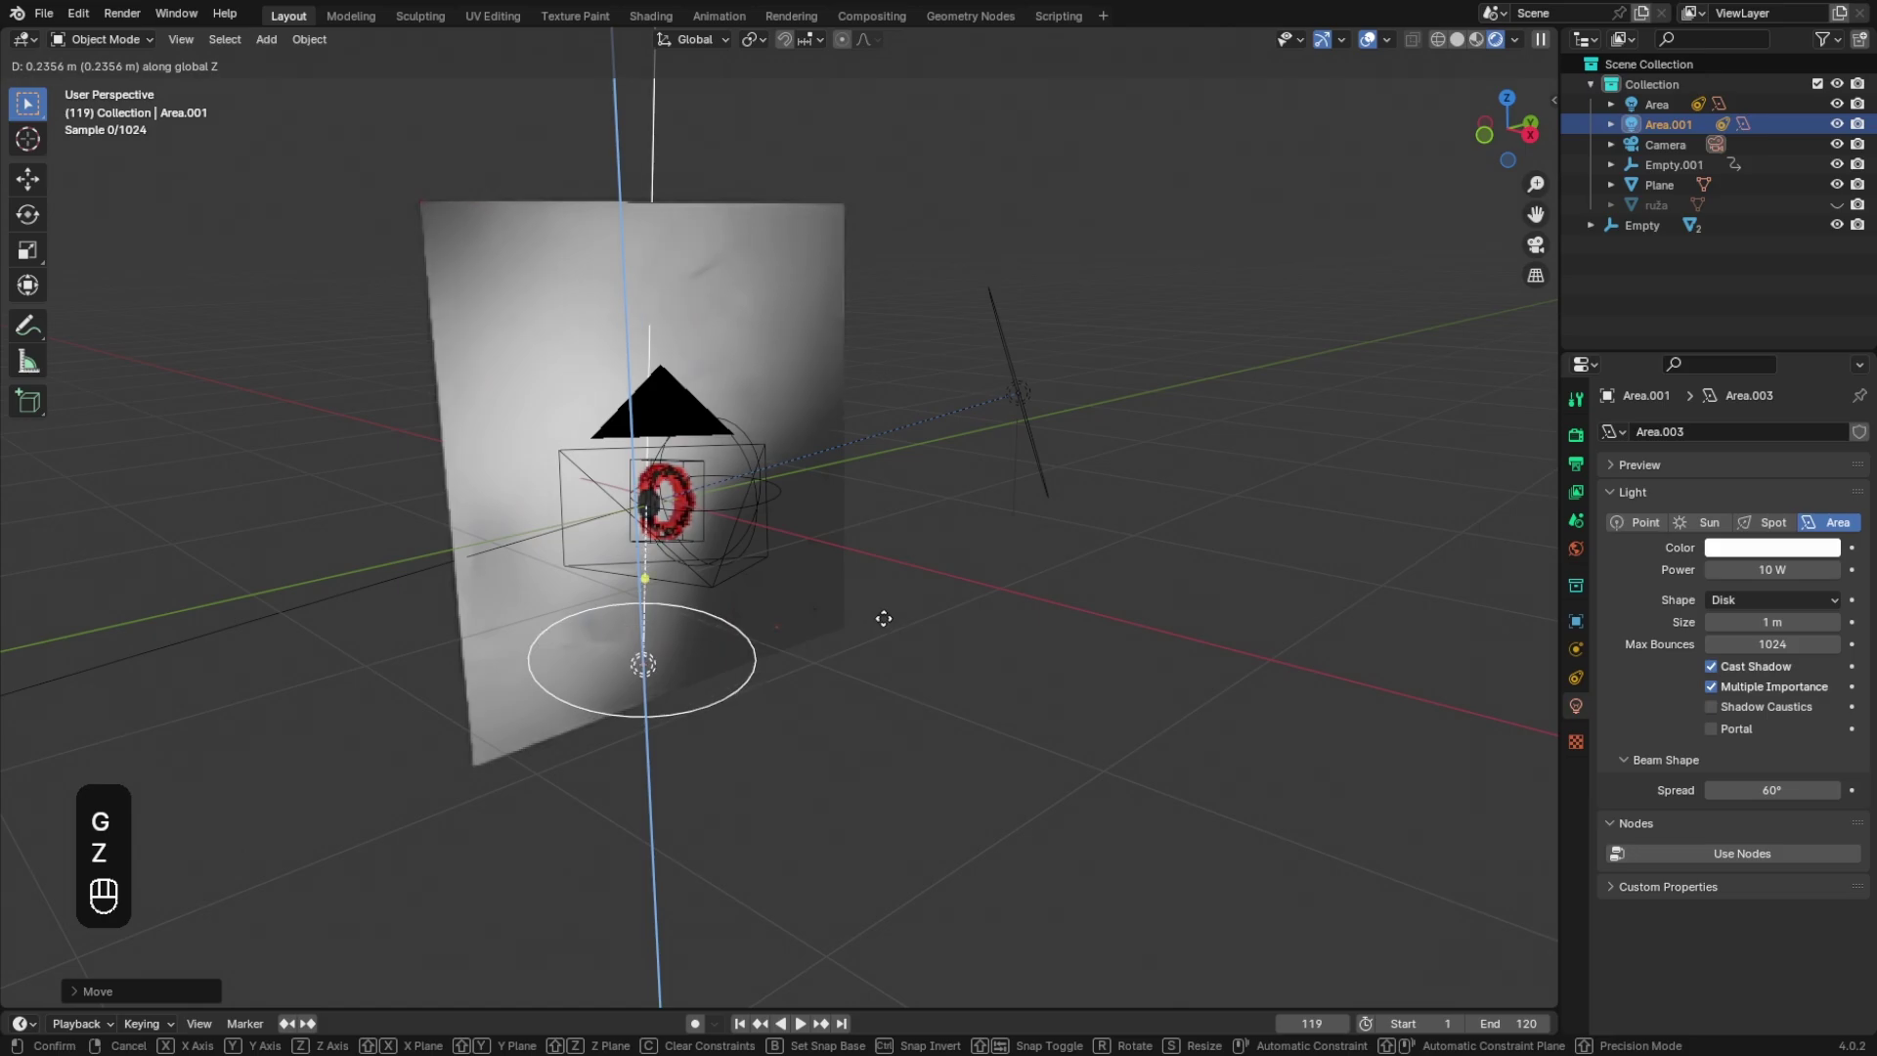
{"action": "left_click", "coordinate": [865, 618]}
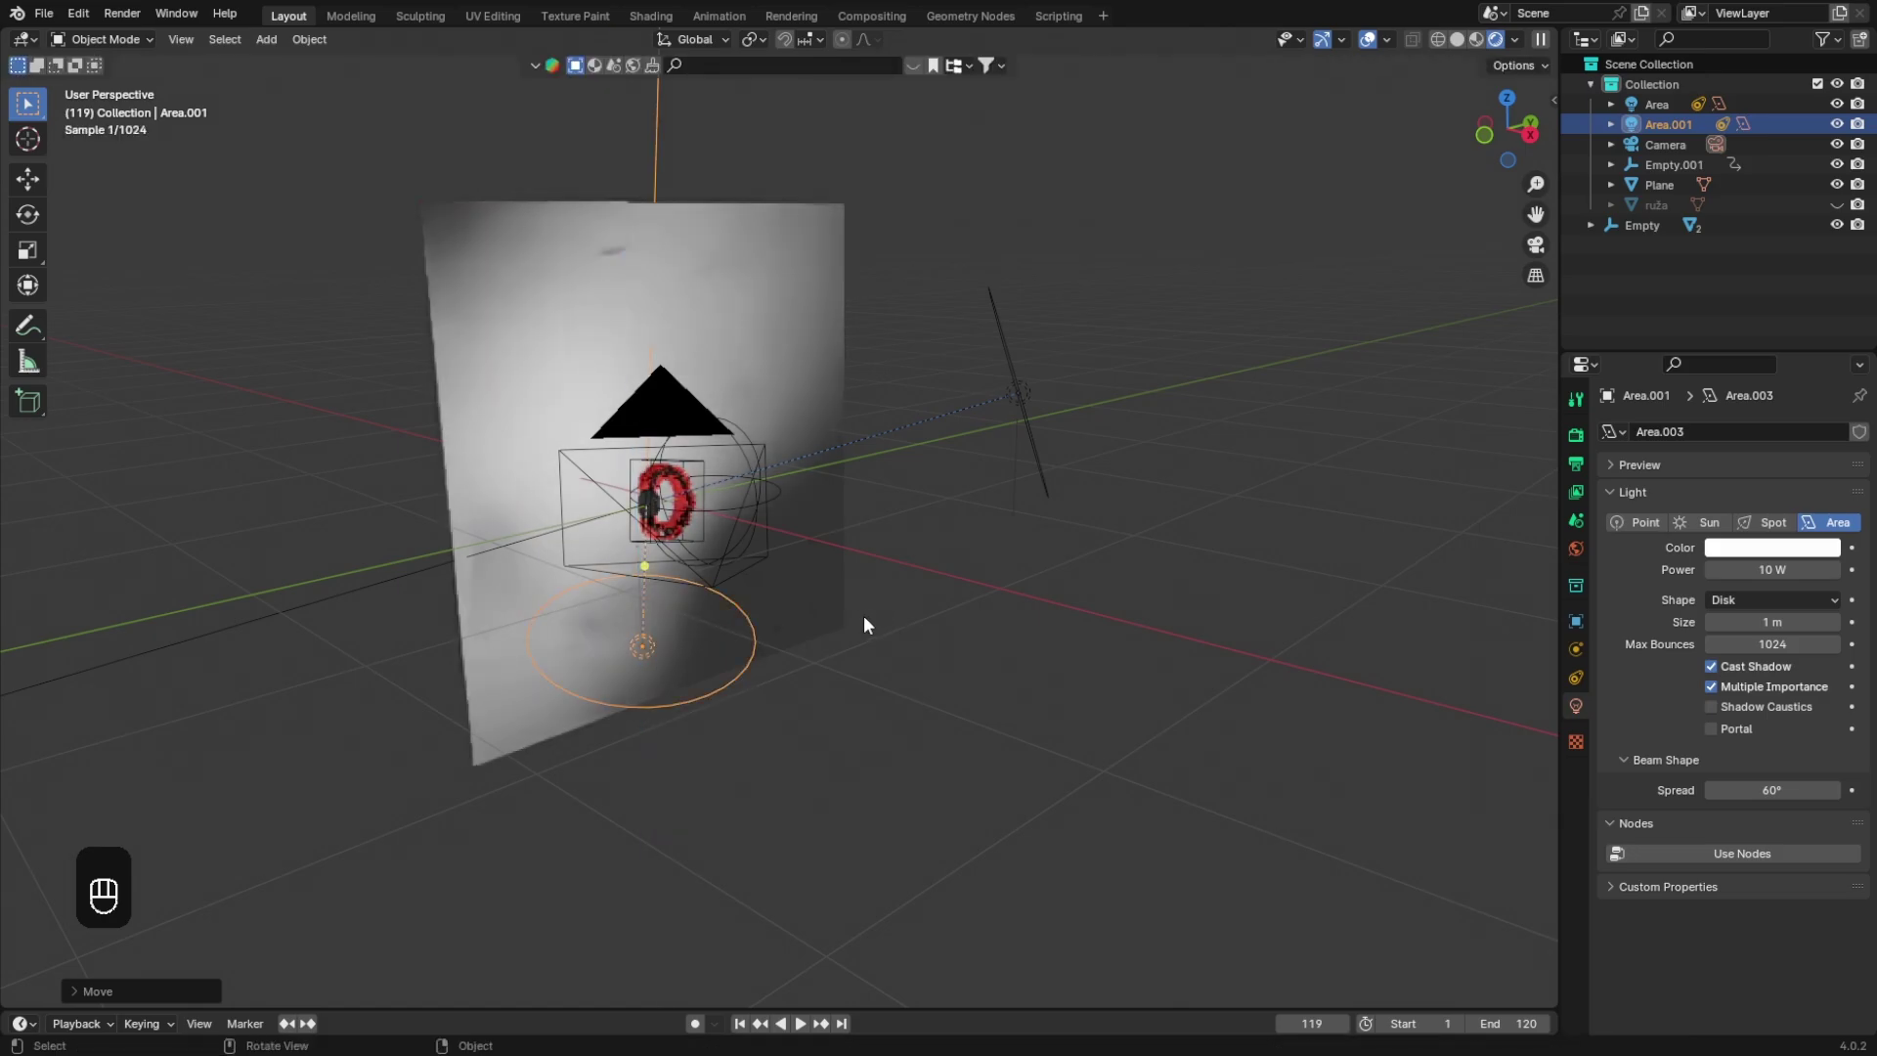
Step: Move the lower area light about 0.65 m along its local Z axis, away from the watch
{"action": "key", "text": "g"}
{"action": "key", "text": "z"}
{"action": "key", "text": "z"}
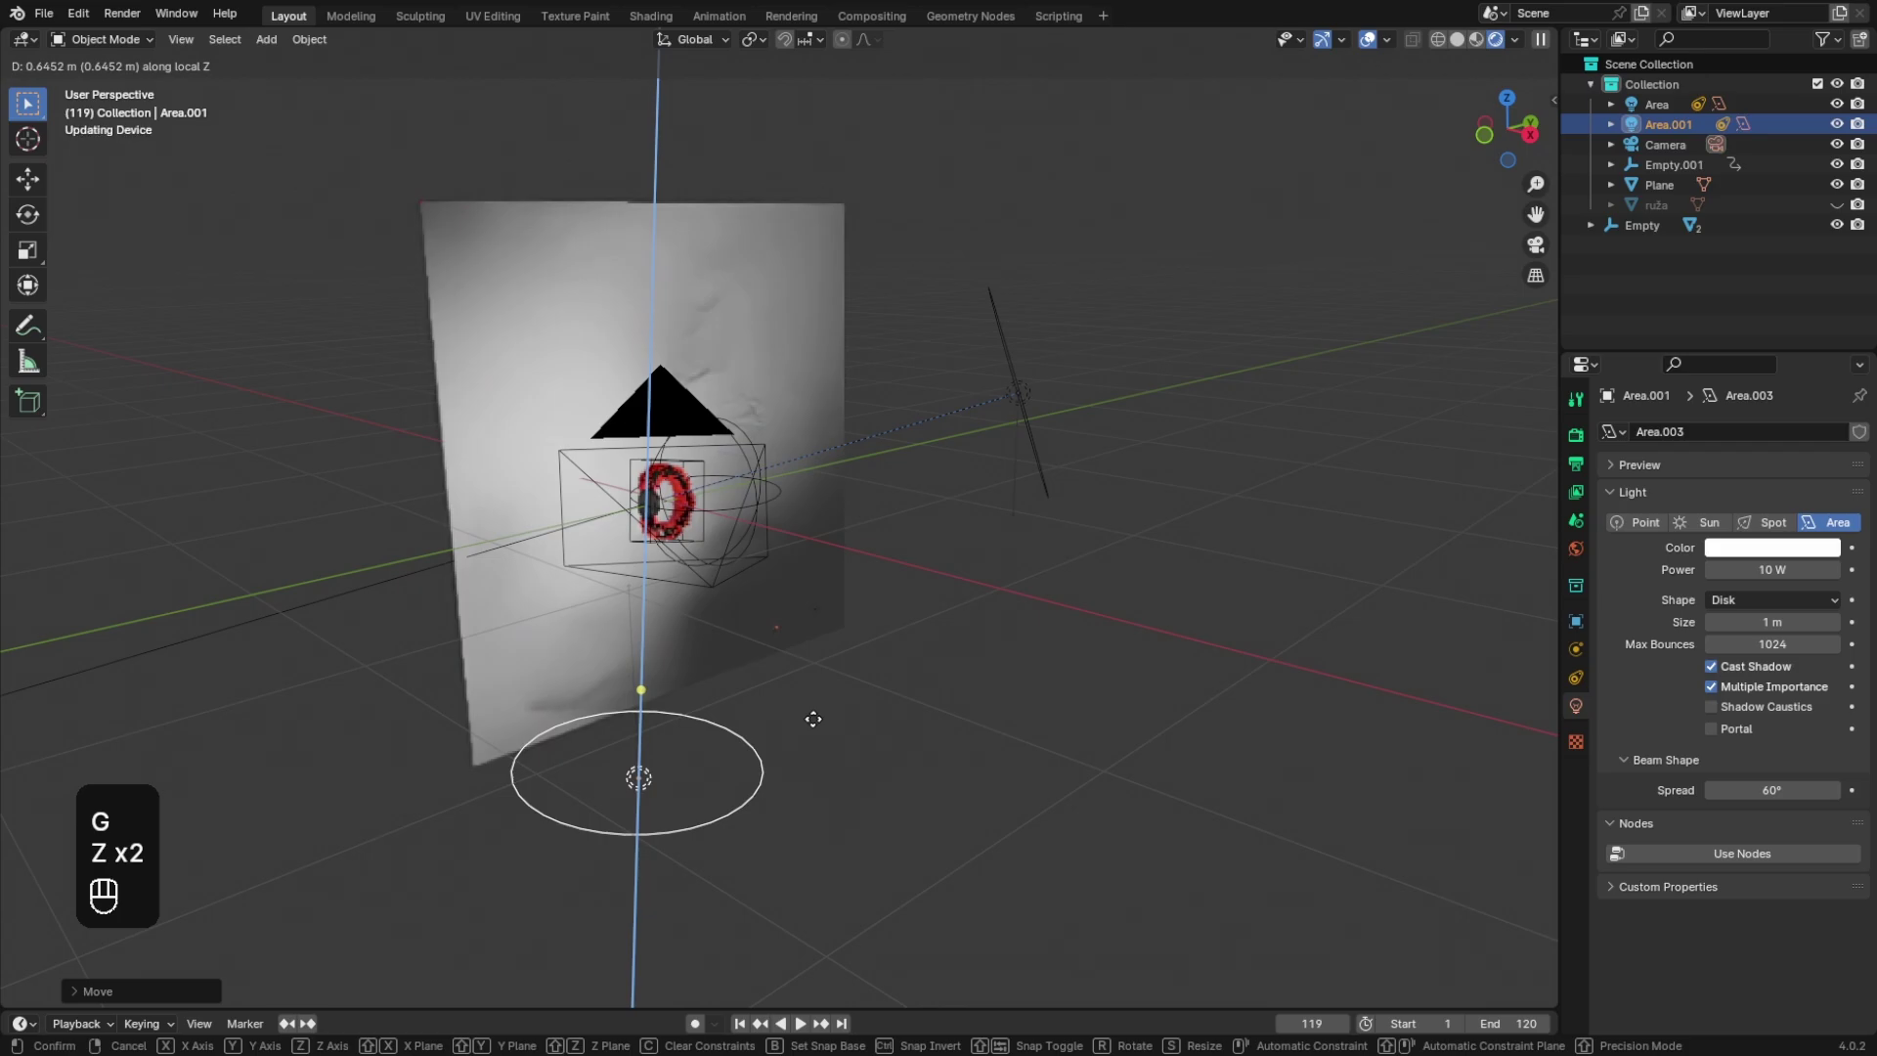
{"action": "left_click", "coordinate": [813, 718]}
{"action": "key", "text": "s"}
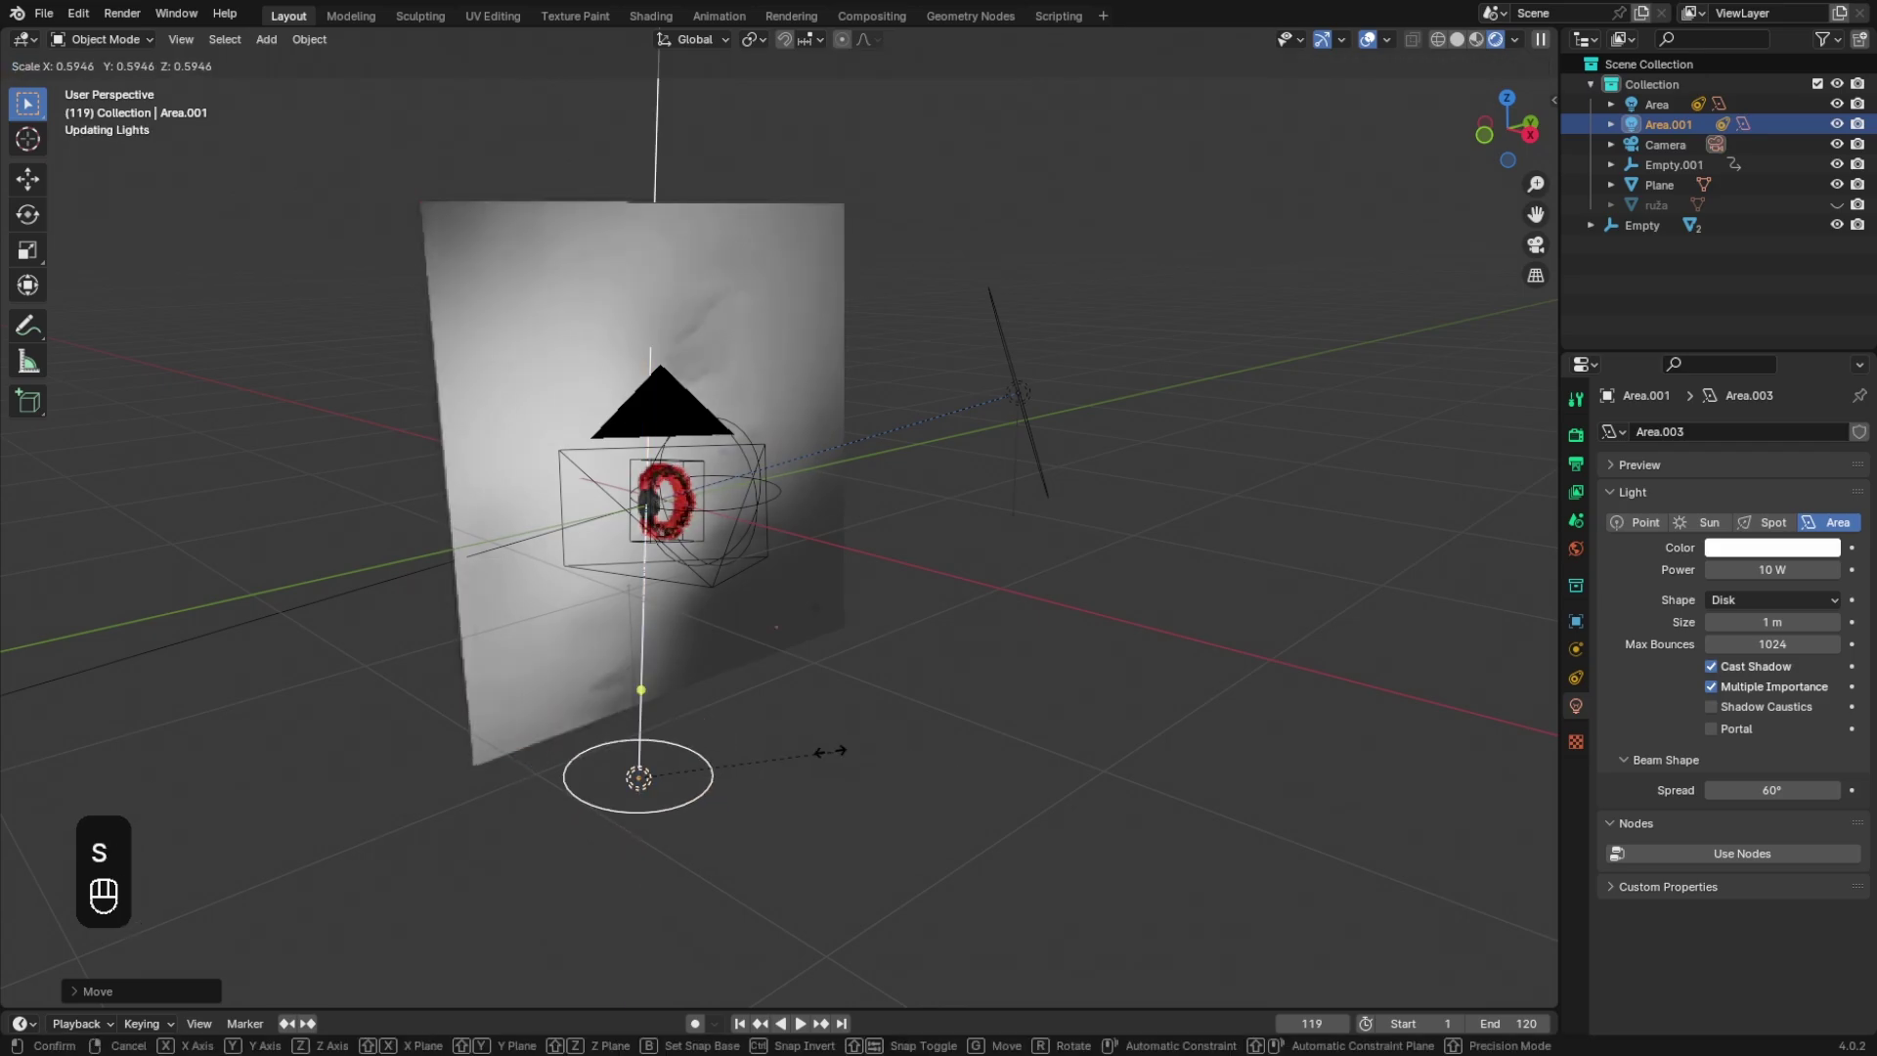
{"action": "left_click", "coordinate": [827, 749]}
Step: Look through the camera, set the lower area light's power to 5 W and save the file
{"action": "left_click", "coordinate": [1534, 245]}
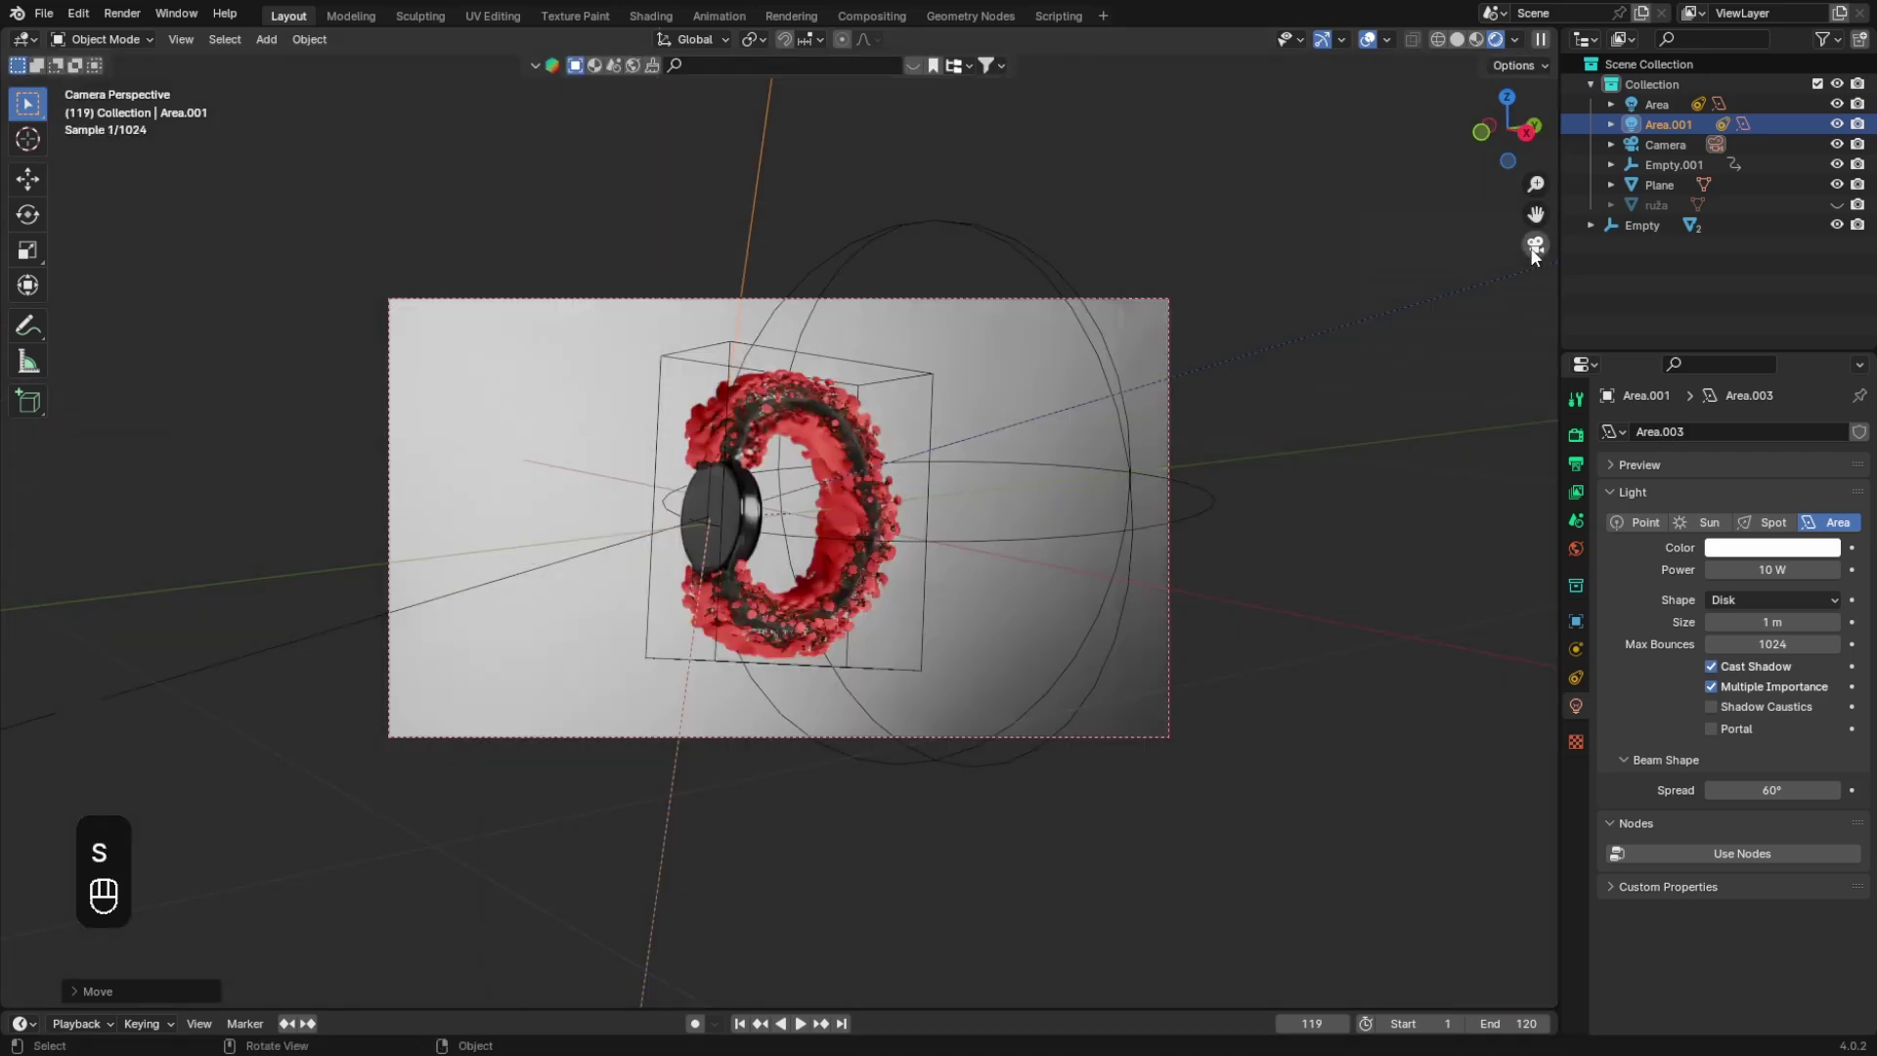
{"action": "mouse_move", "coordinate": [1771, 569]}
{"action": "left_mouse_down"}
{"action": "mouse_move", "coordinate": [1730, 569]}
{"action": "mouse_move", "coordinate": [1771, 561]}
{"action": "left_mouse_up"}
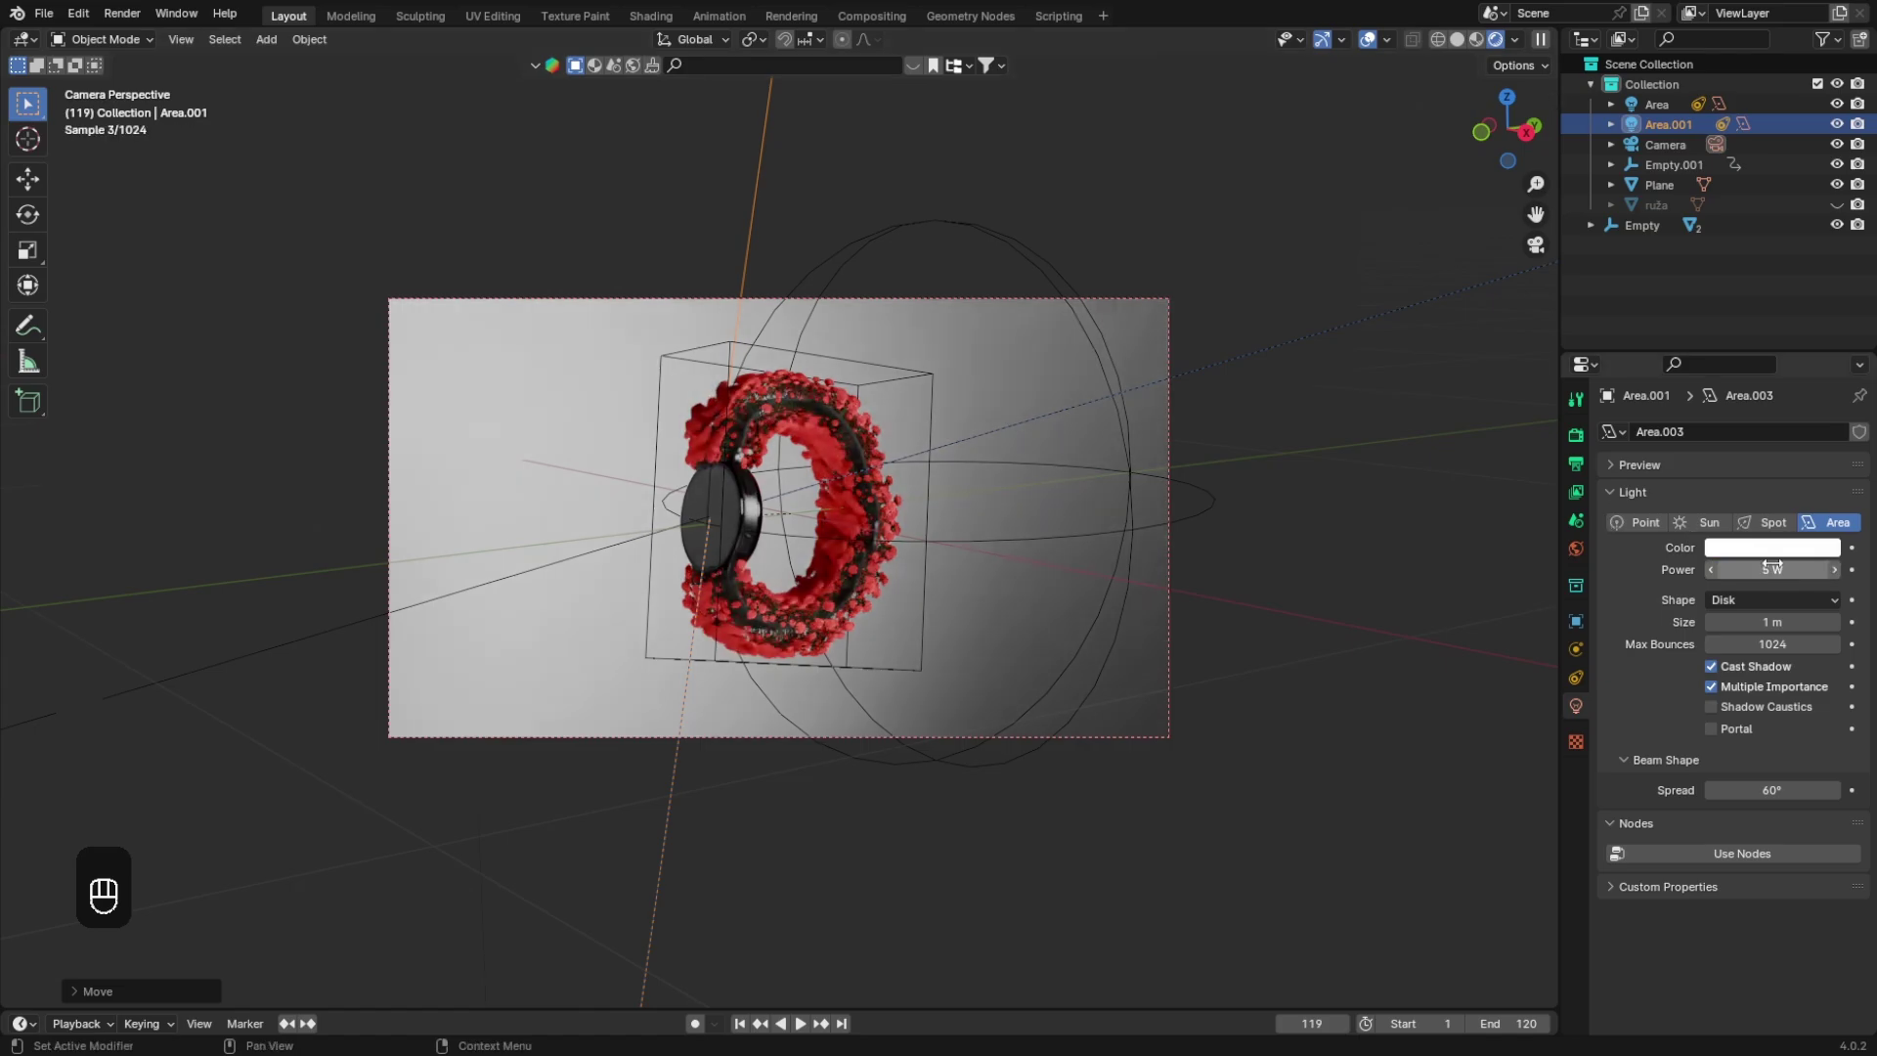
{"action": "key", "text": "ctrl+s"}
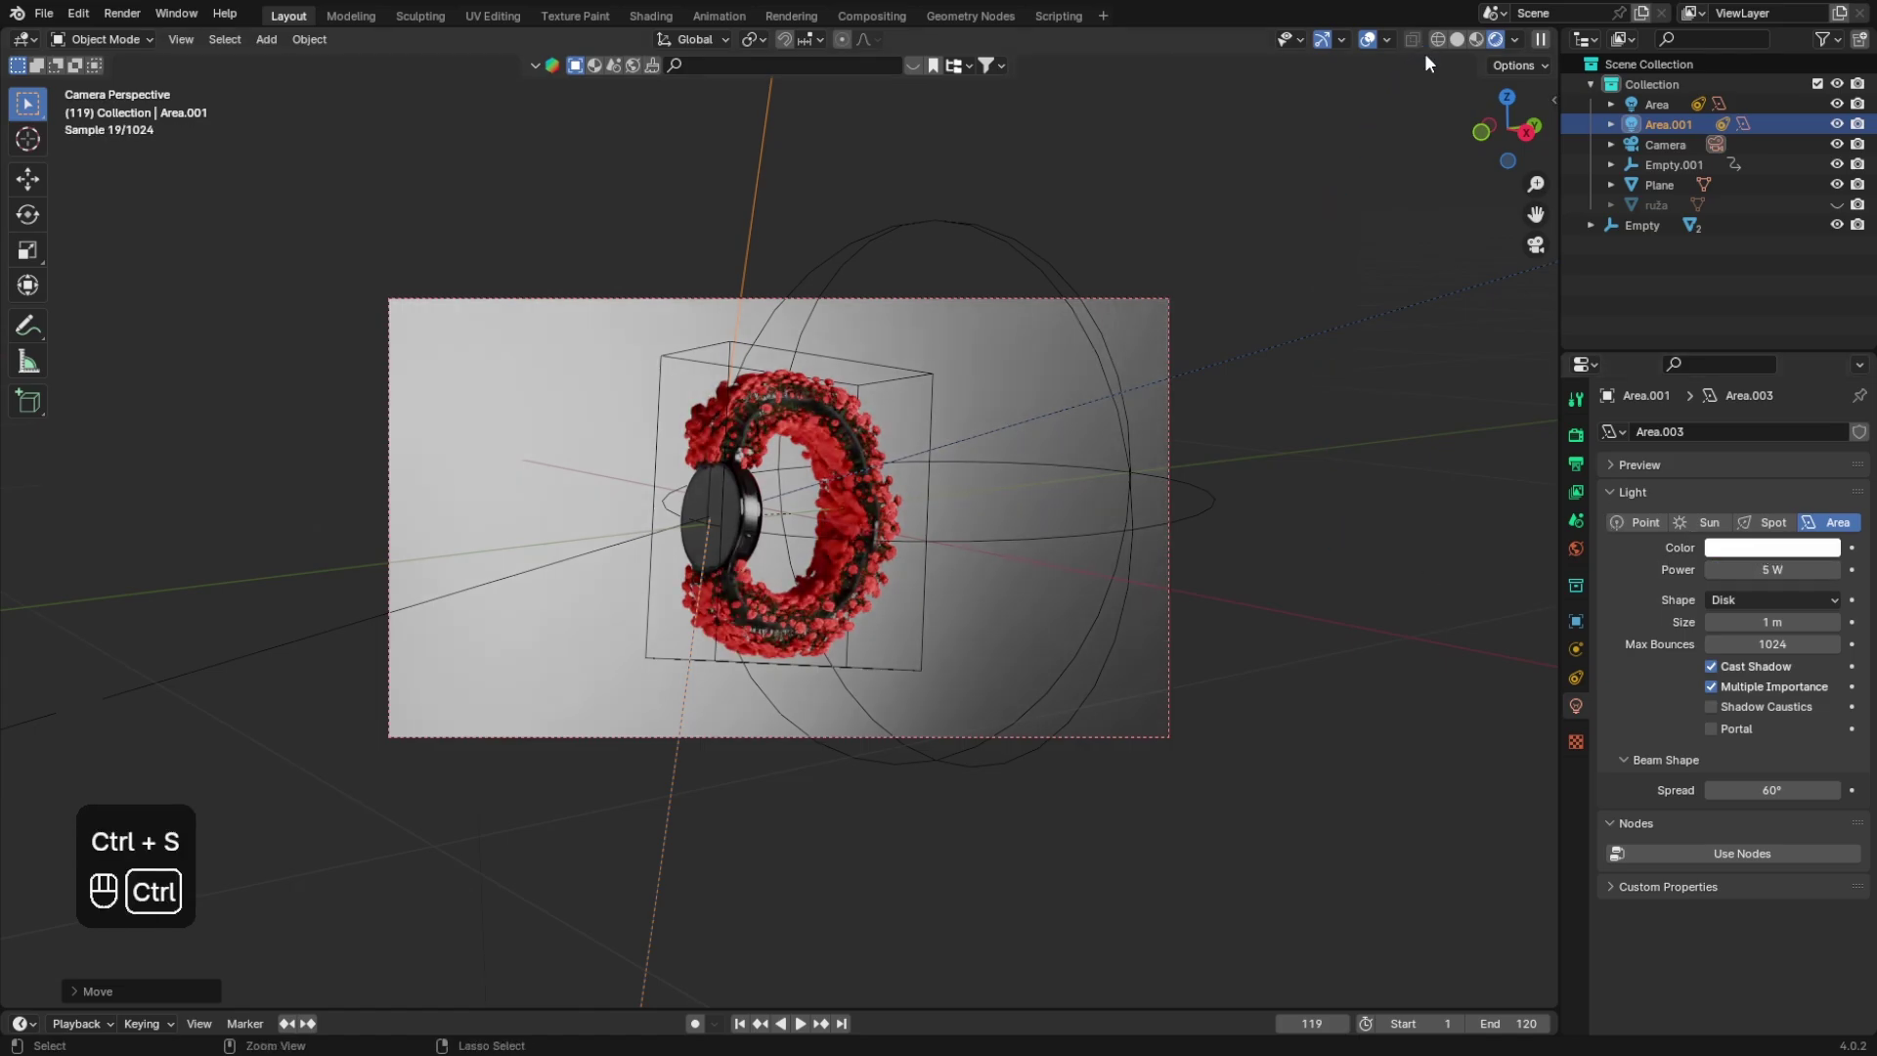
Step: Hide the viewport overlays and inspect the rendered roses and lighting up close in the camera view
{"action": "left_click", "coordinate": [1368, 39]}
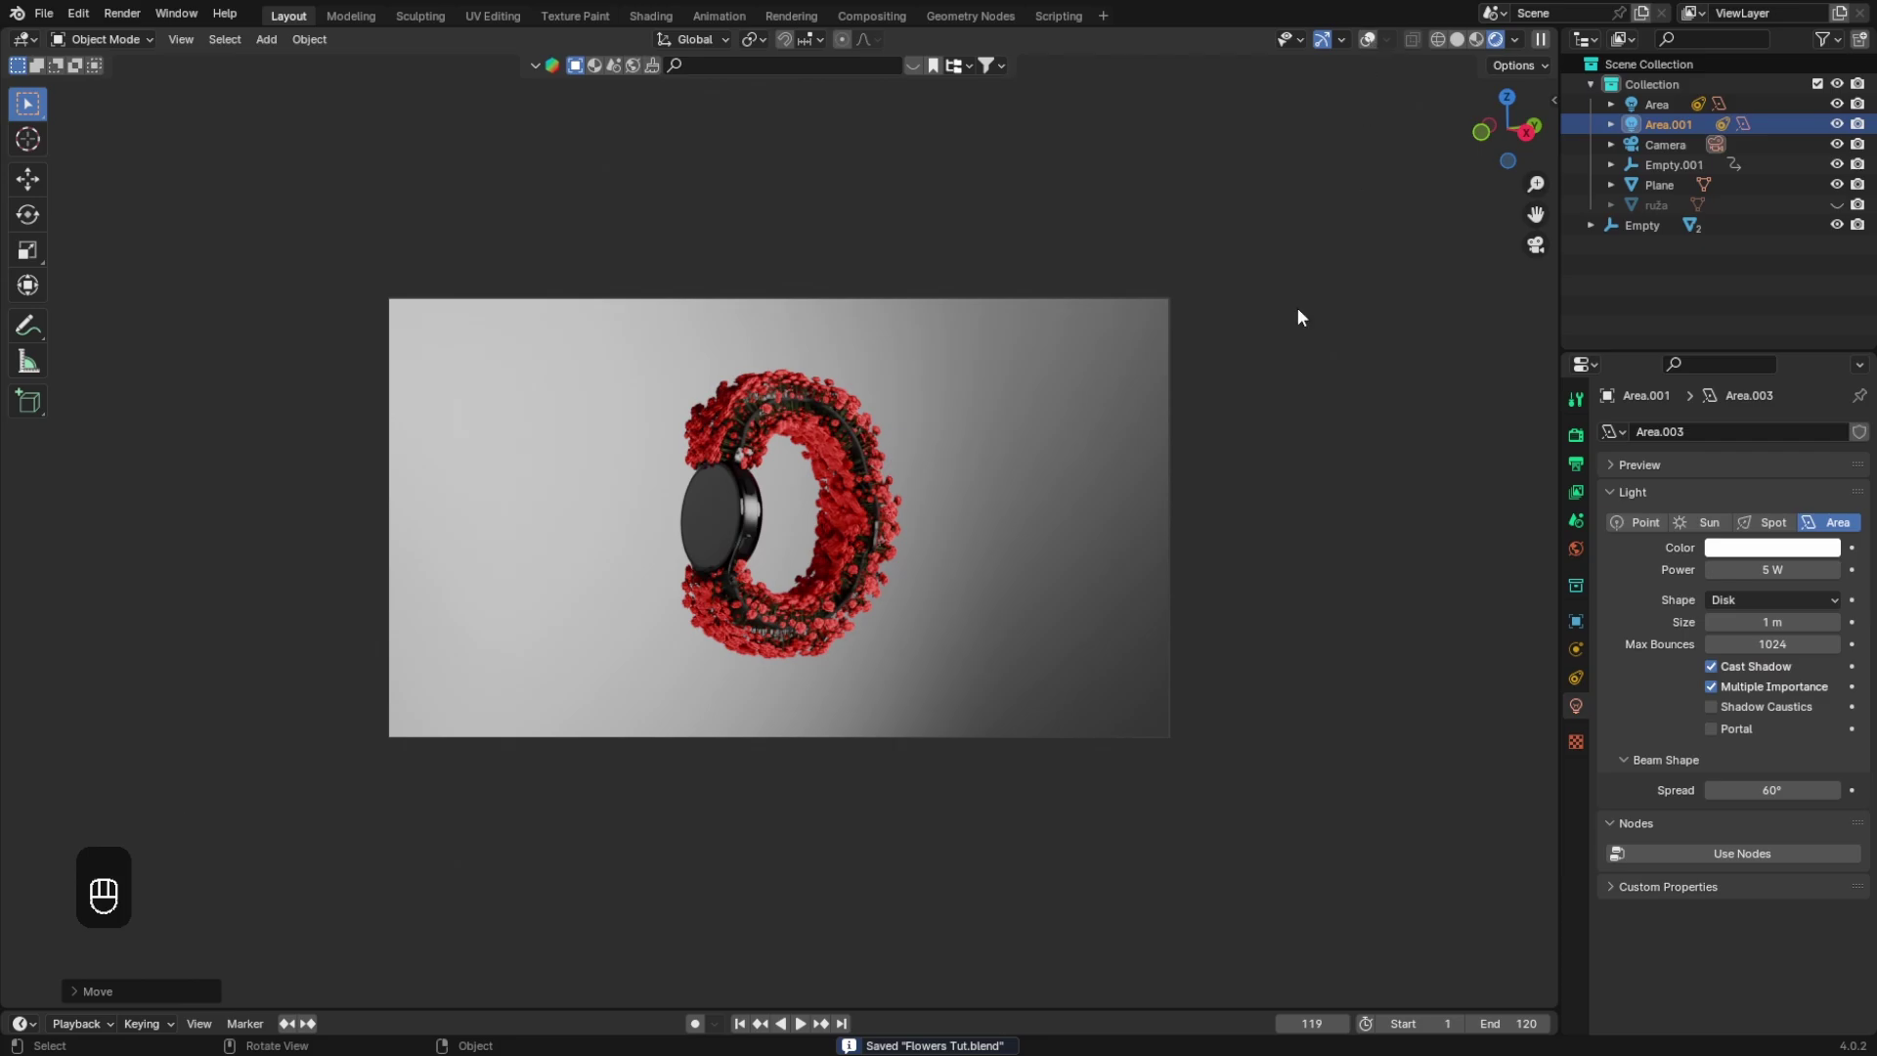
{"action": "scroll", "coordinate": [1282, 487], "scroll_direction": "up", "scroll_amount": 6}
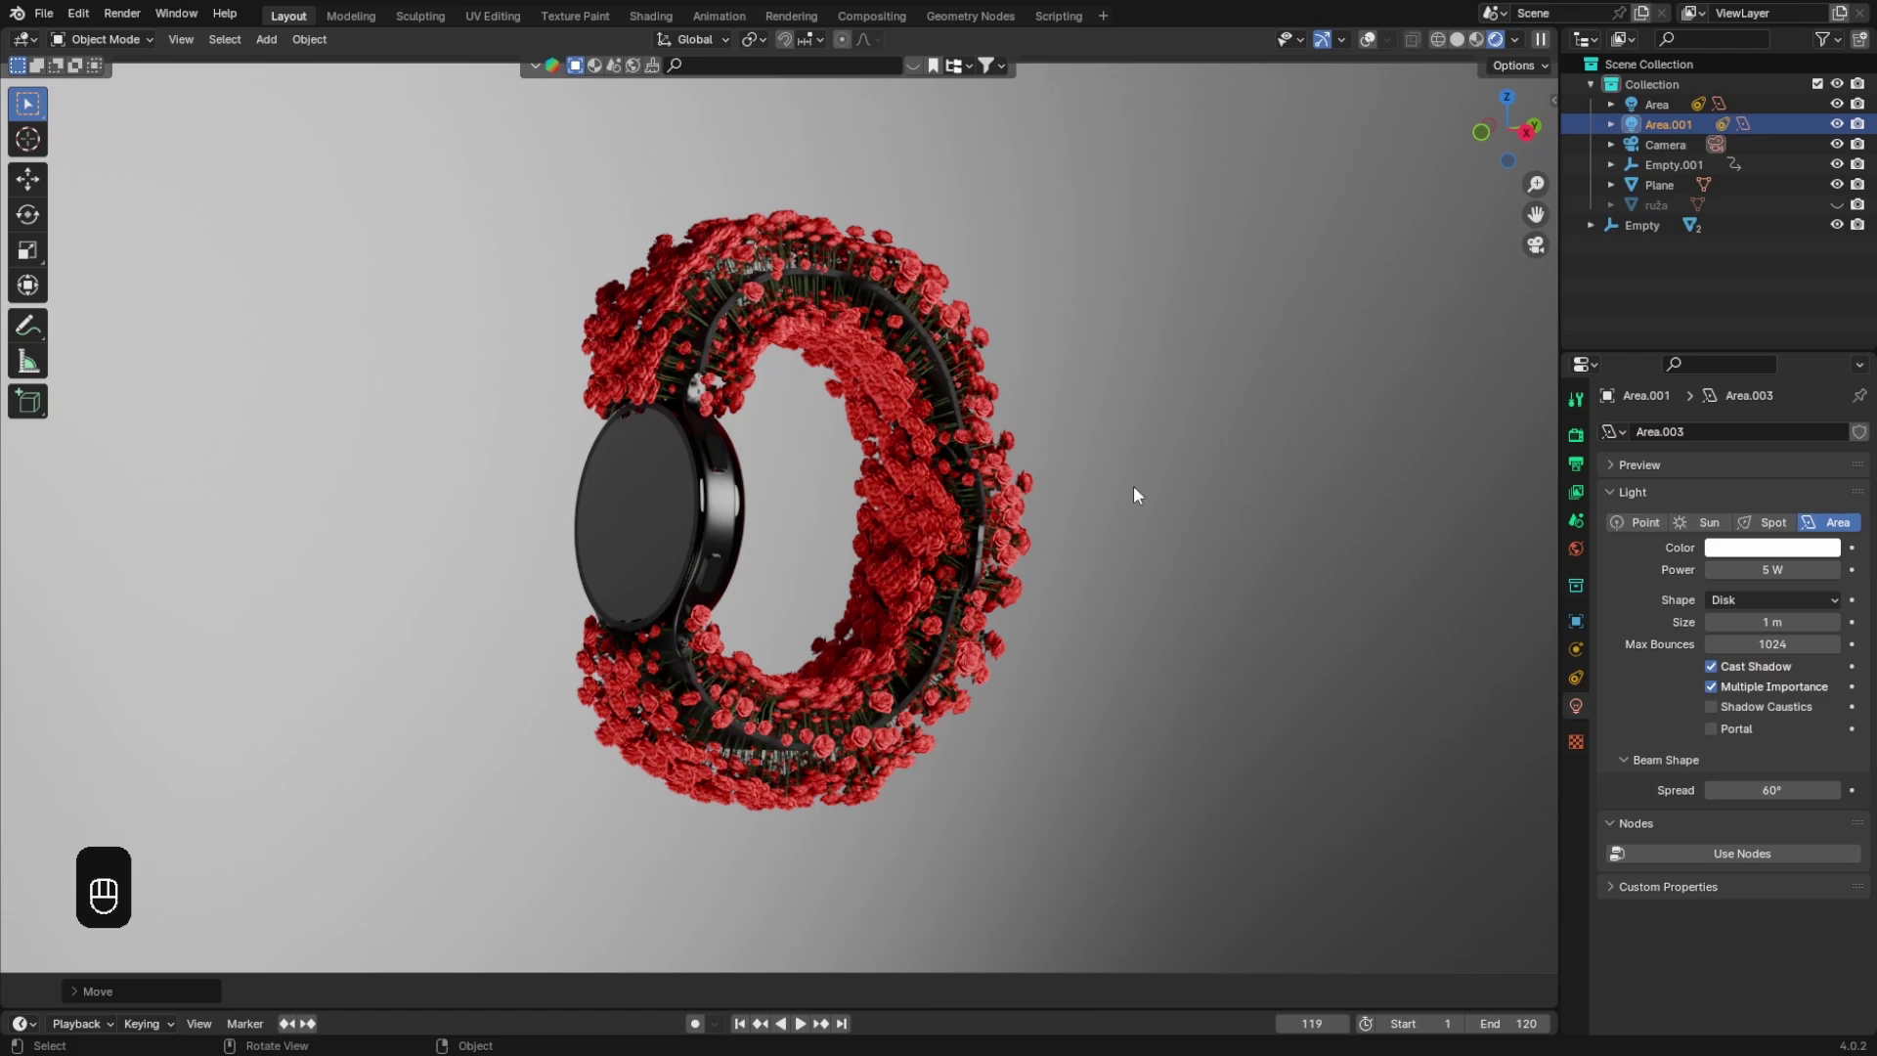
{"action": "scroll", "coordinate": [1134, 494], "scroll_direction": "down", "scroll_amount": 5}
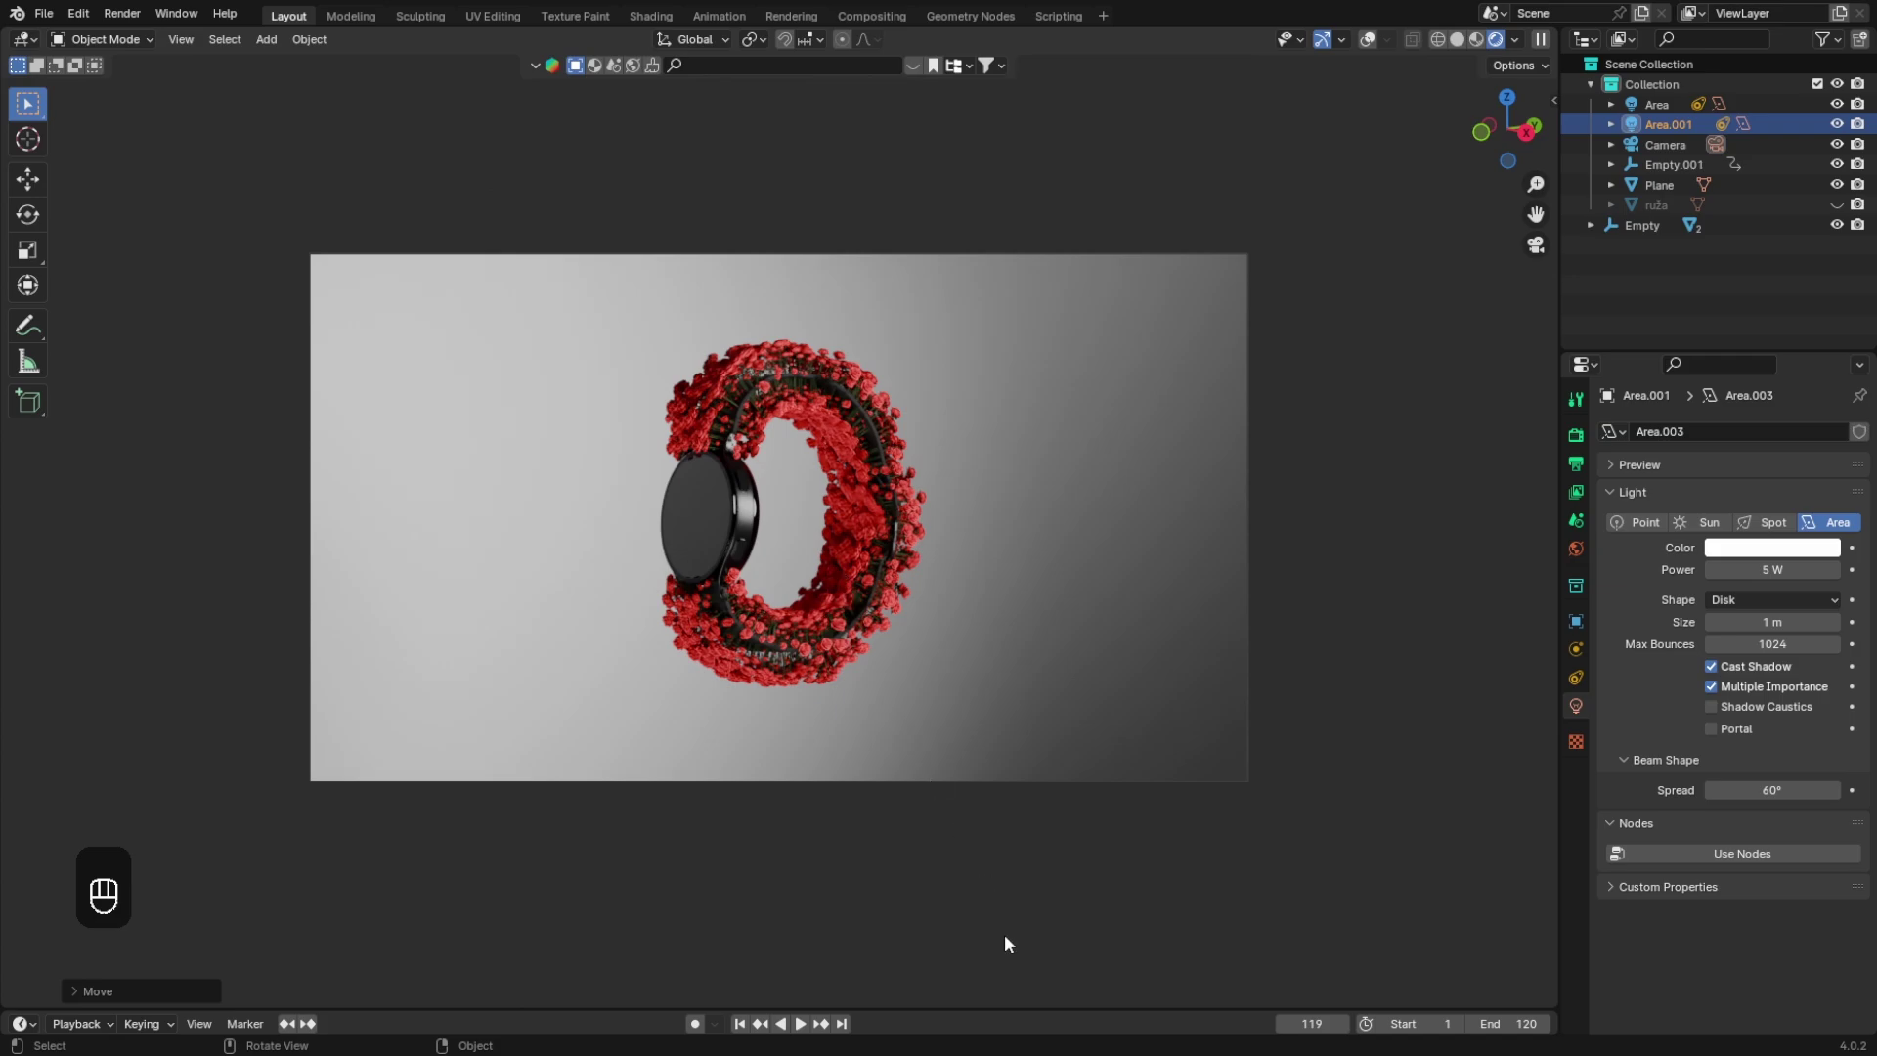
Step: Switch the viewport to solid shading, open the scene's render settings and select the rose-covered watch strap
{"action": "left_click", "coordinate": [1458, 37]}
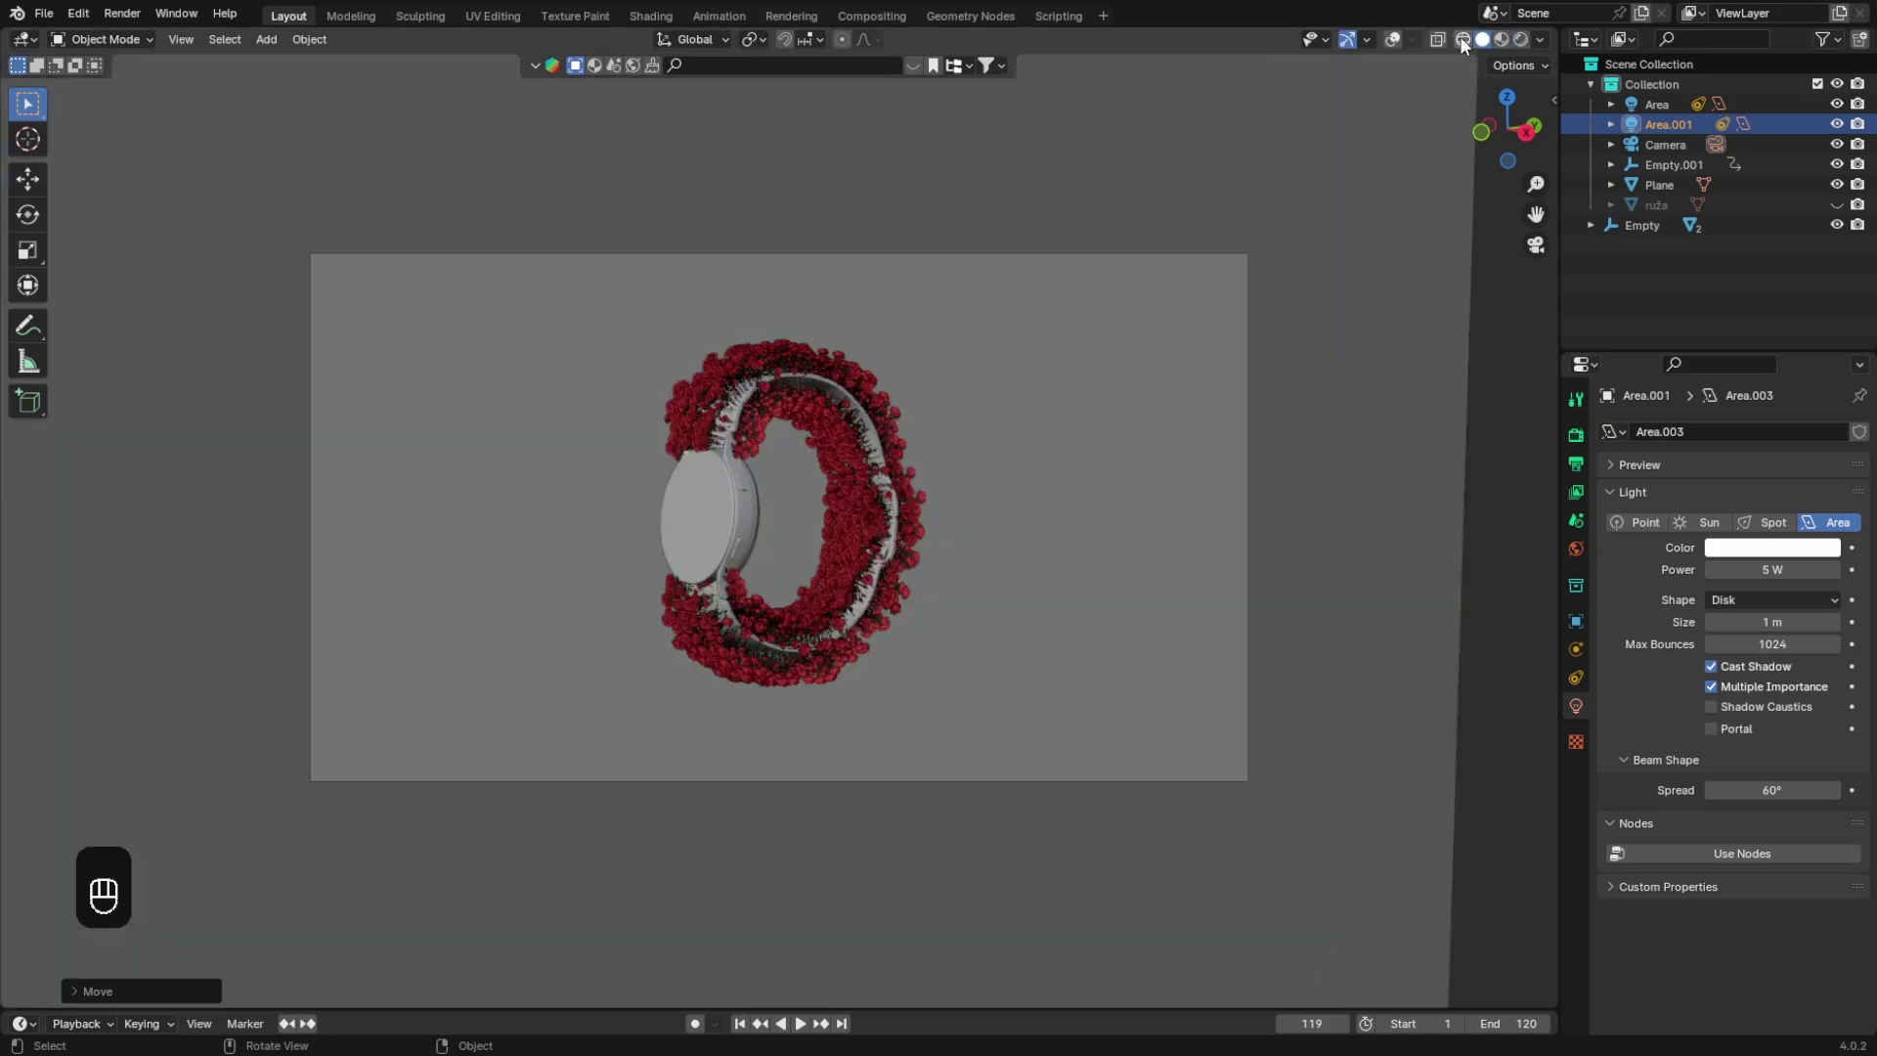
{"action": "left_click", "coordinate": [1577, 435]}
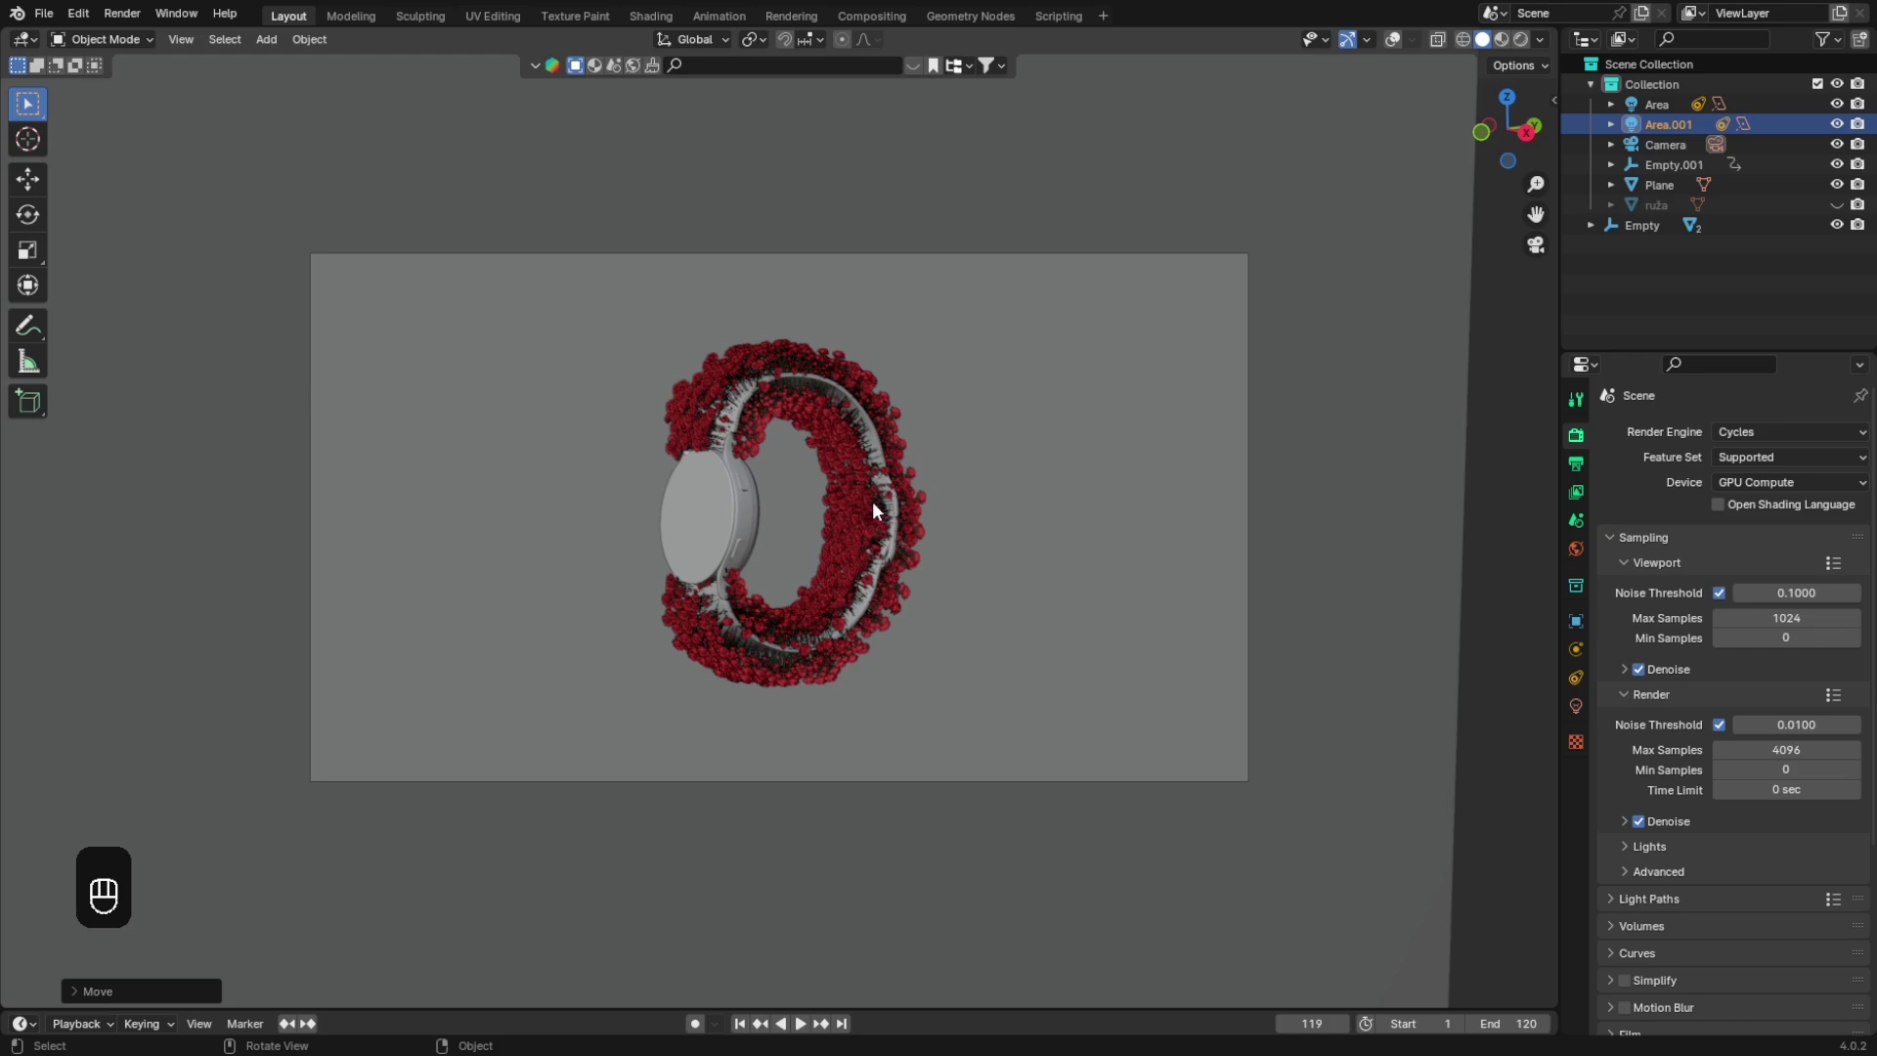
{"action": "left_click", "coordinate": [943, 761]}
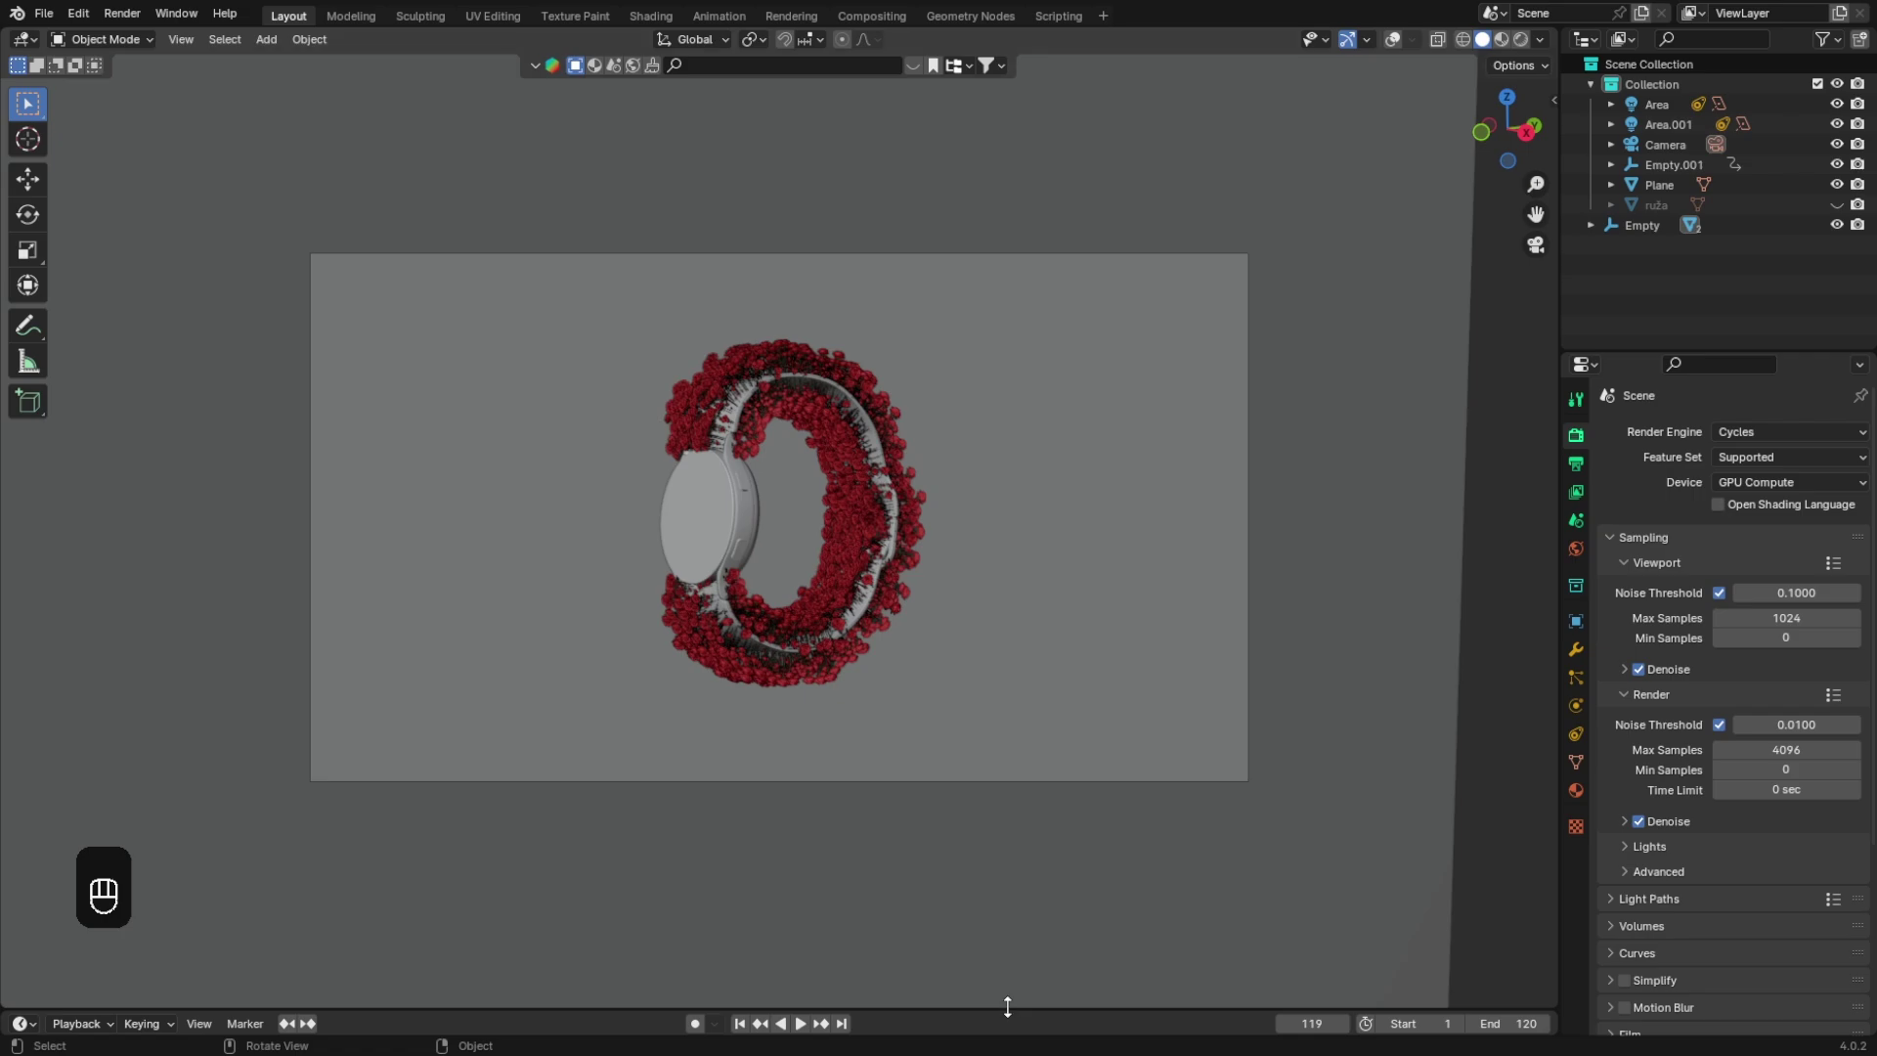
{"action": "mouse_move", "coordinate": [1008, 1006]}
{"action": "left_mouse_down"}
{"action": "mouse_move", "coordinate": [1007, 978]}
{"action": "mouse_move", "coordinate": [1009, 1024]}
{"action": "left_mouse_up"}
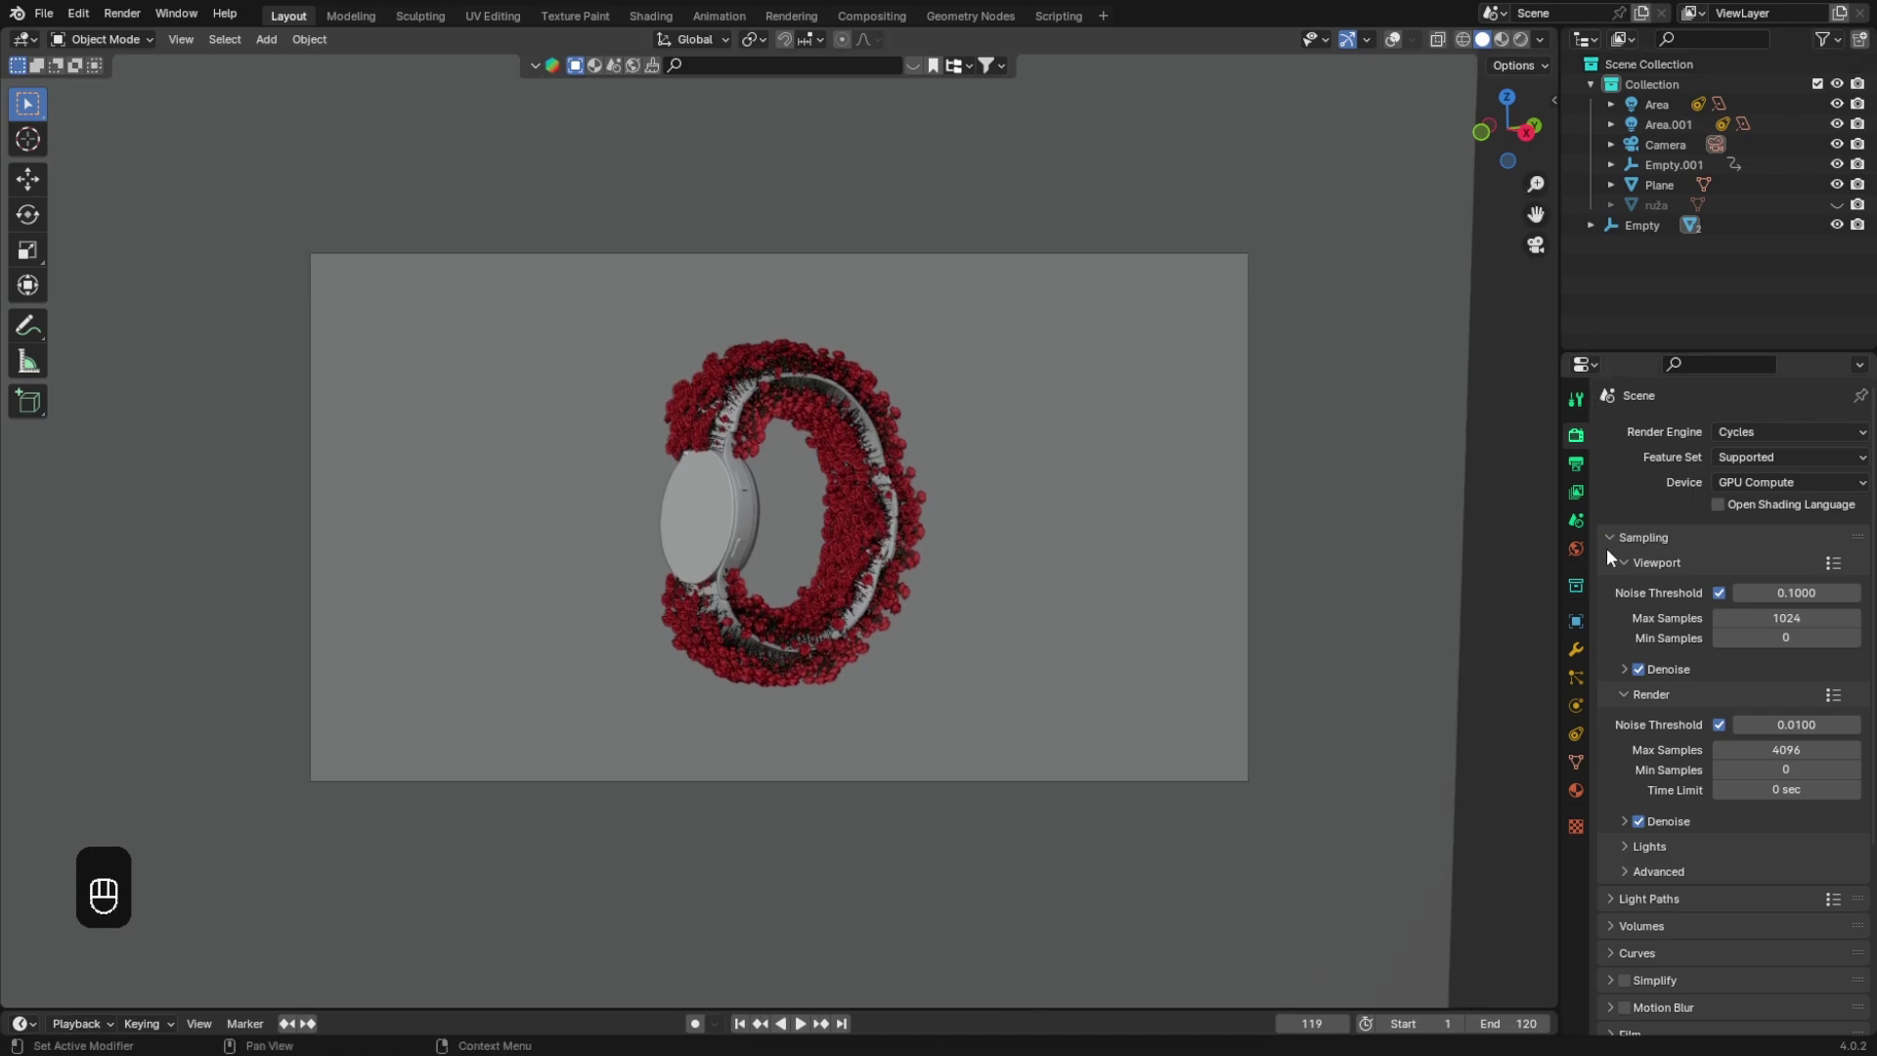